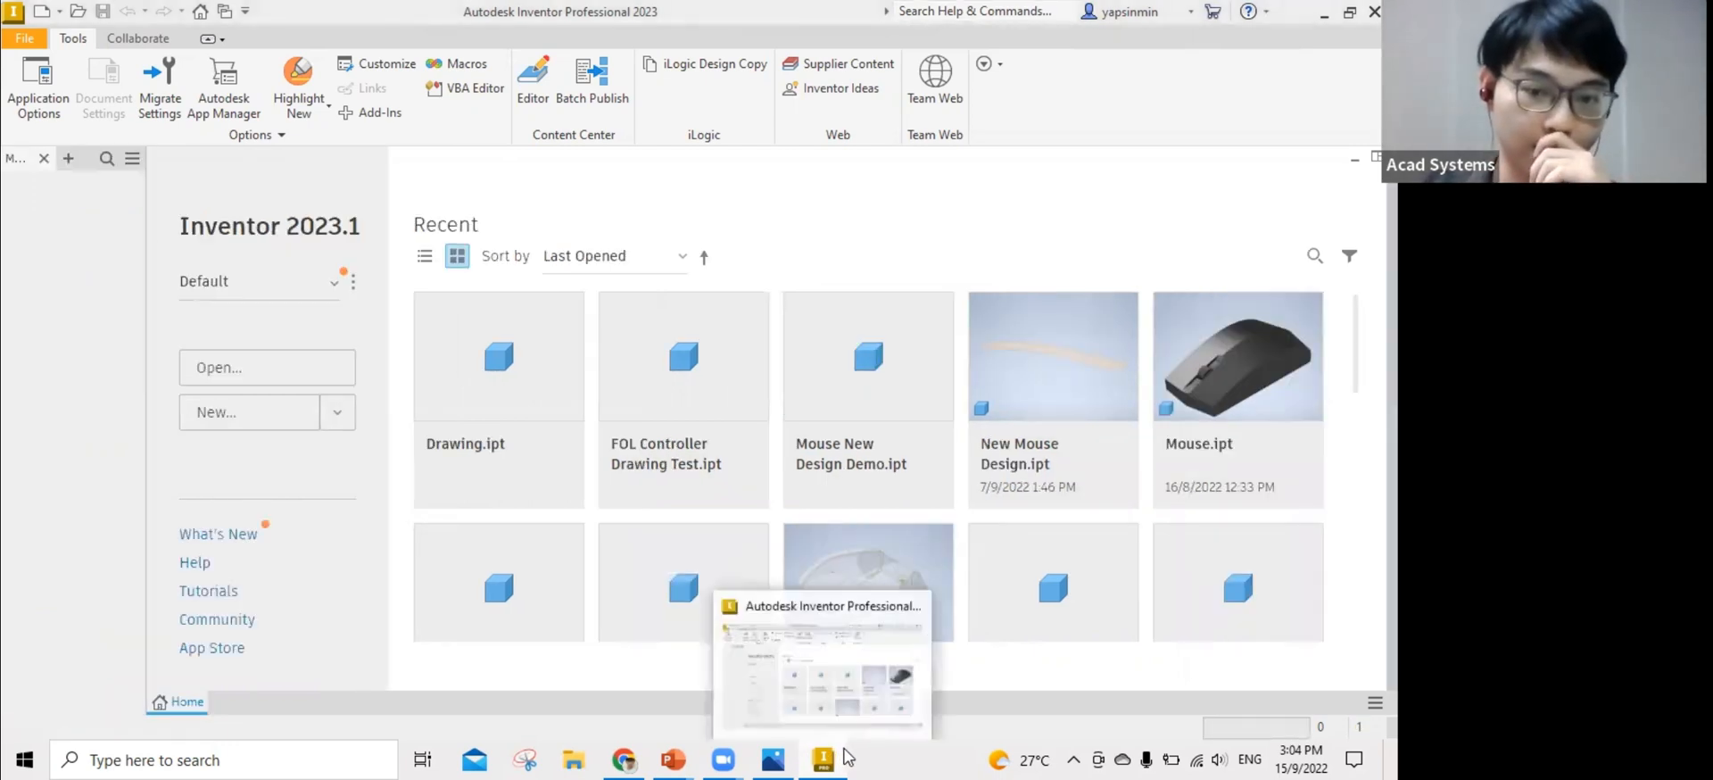
Switch to the open Basic of Surface Modelling poster image in the photo viewer and close it.
left_click(776, 758)
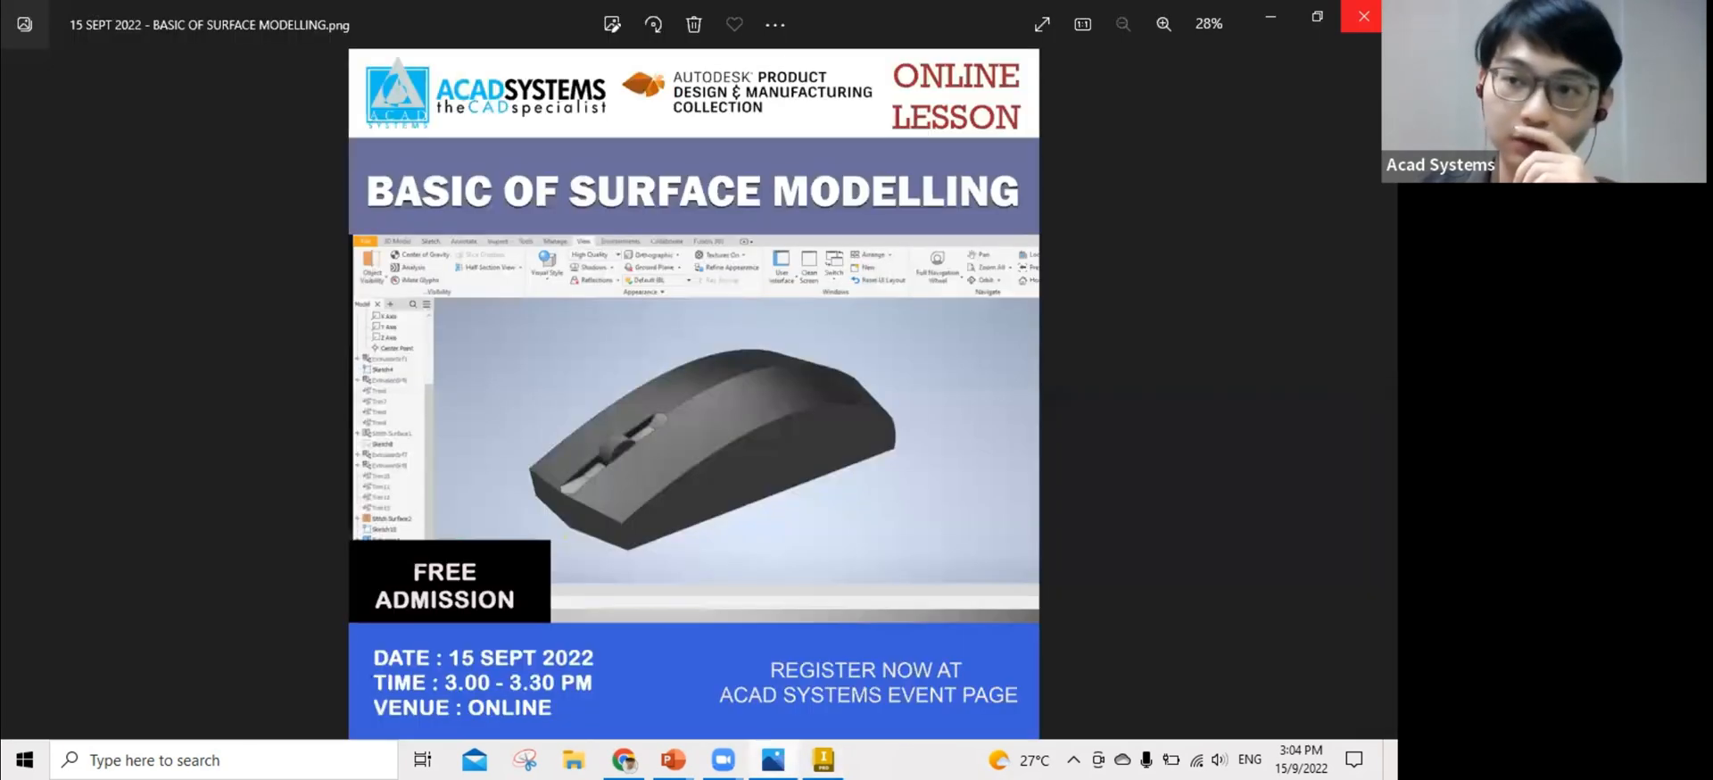
left_click(1363, 16)
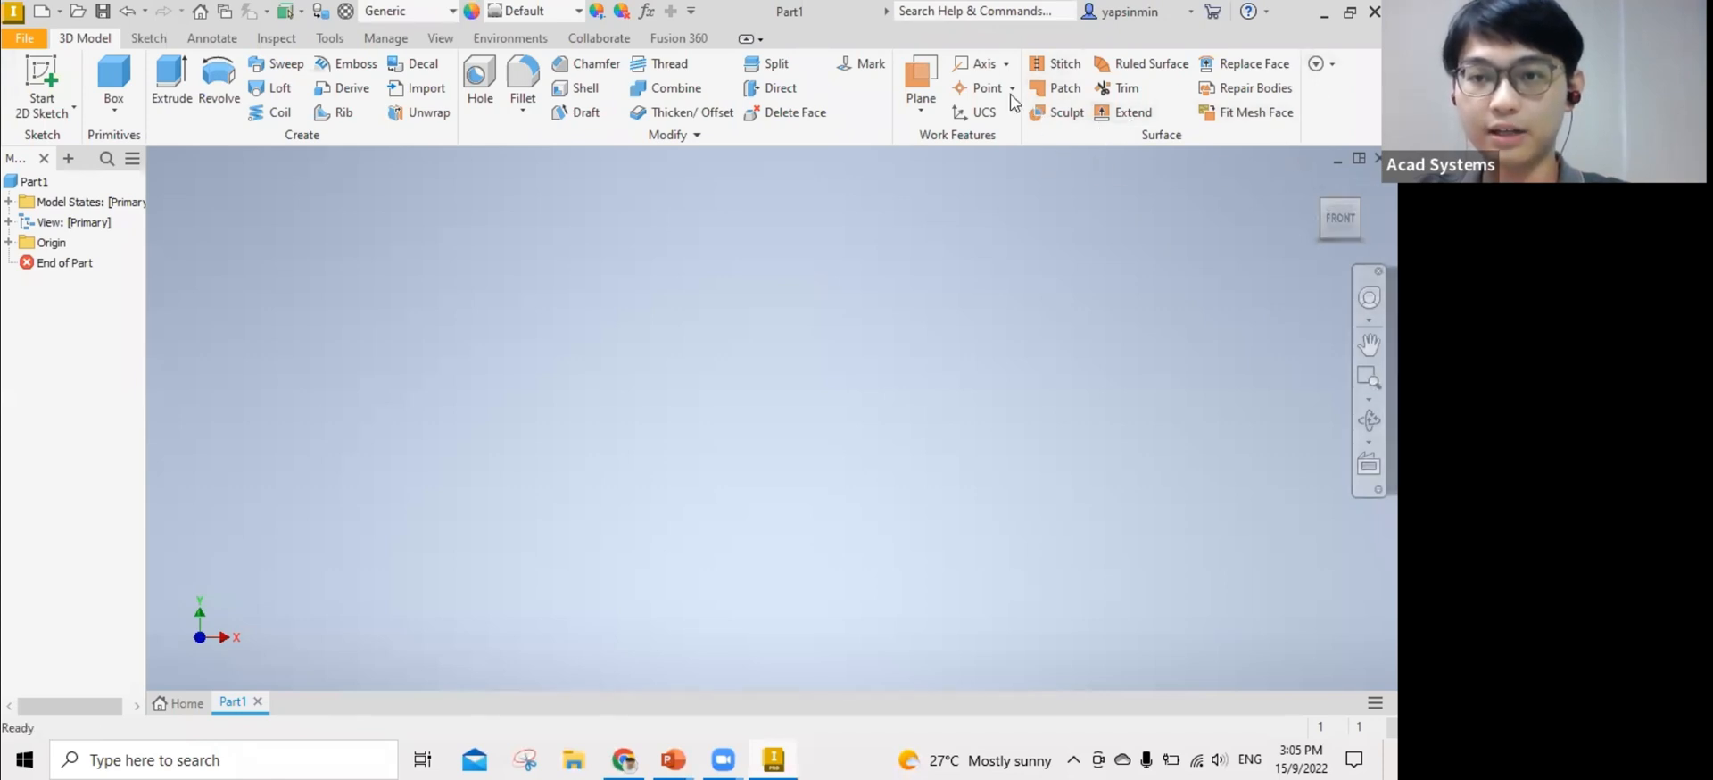
Hide the Surface tool group from the 3D modelling ribbon and show it again.
right_click(1310, 137)
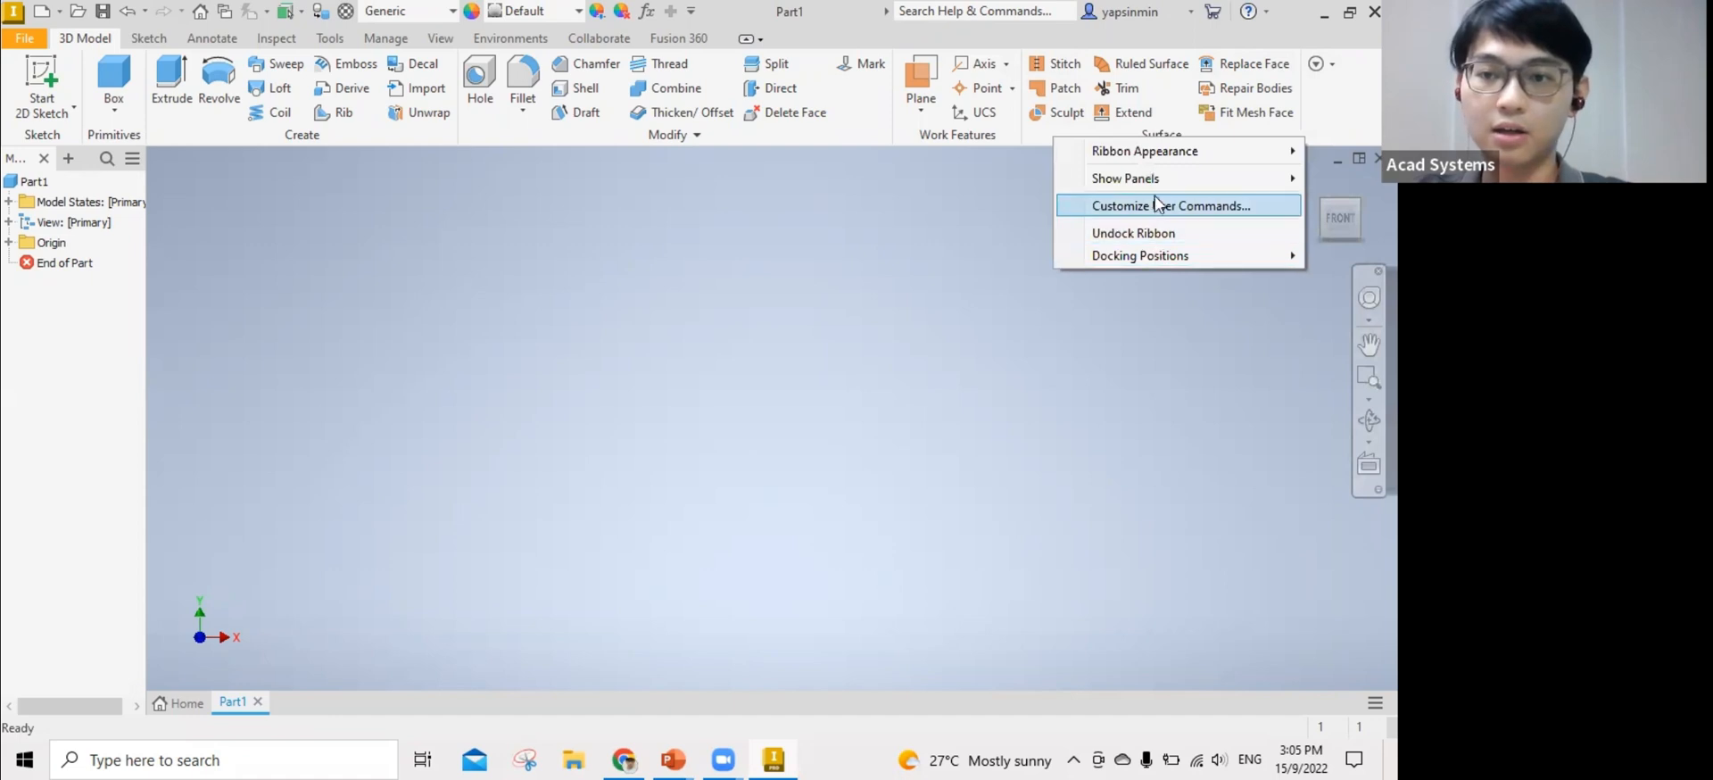
mouse_move(1166, 183)
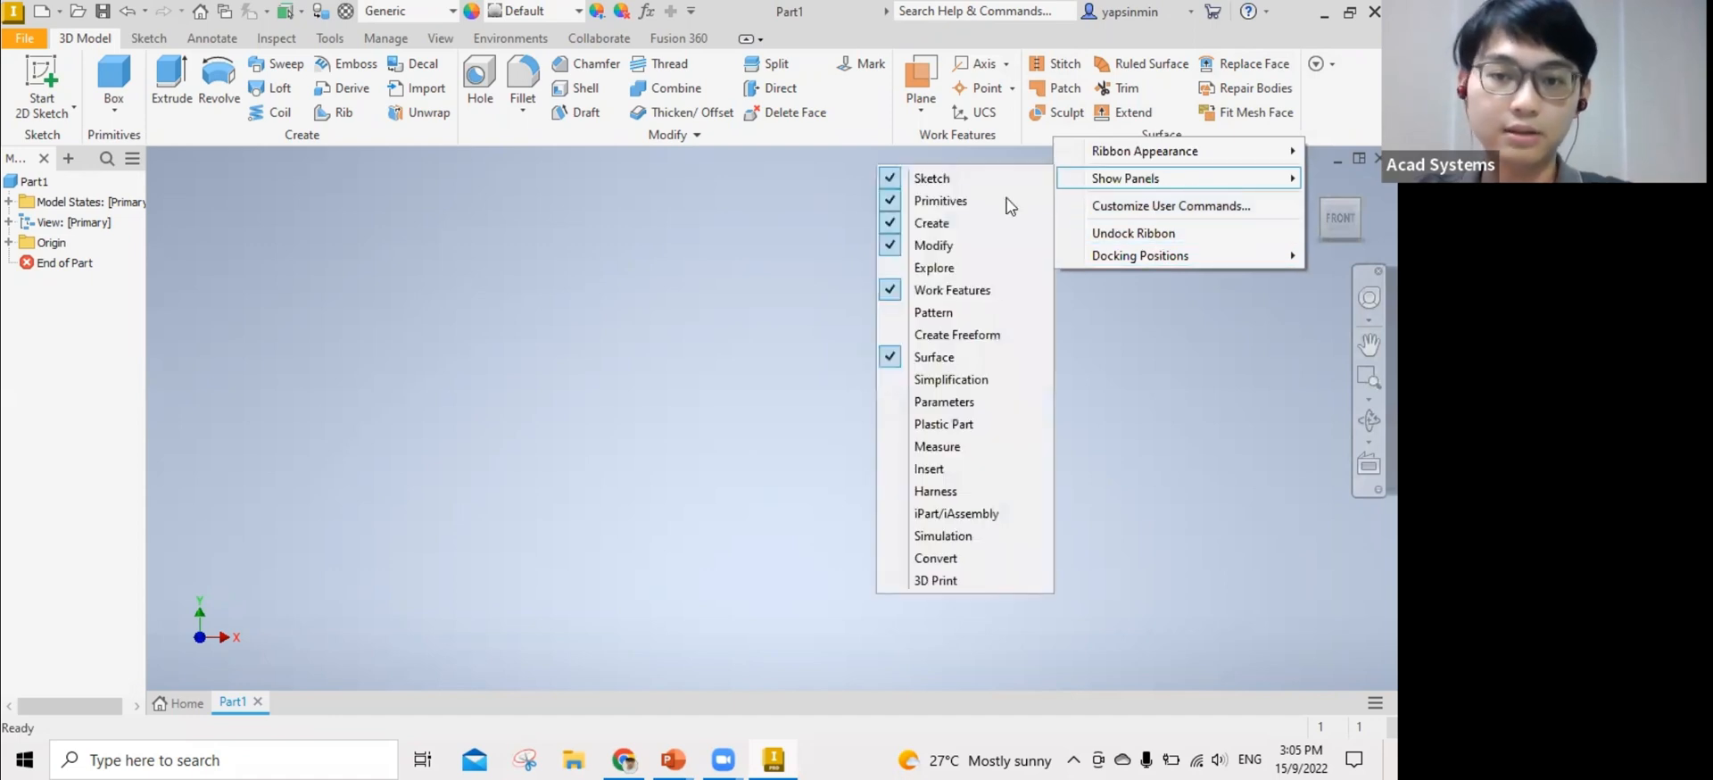
left_click(901, 357)
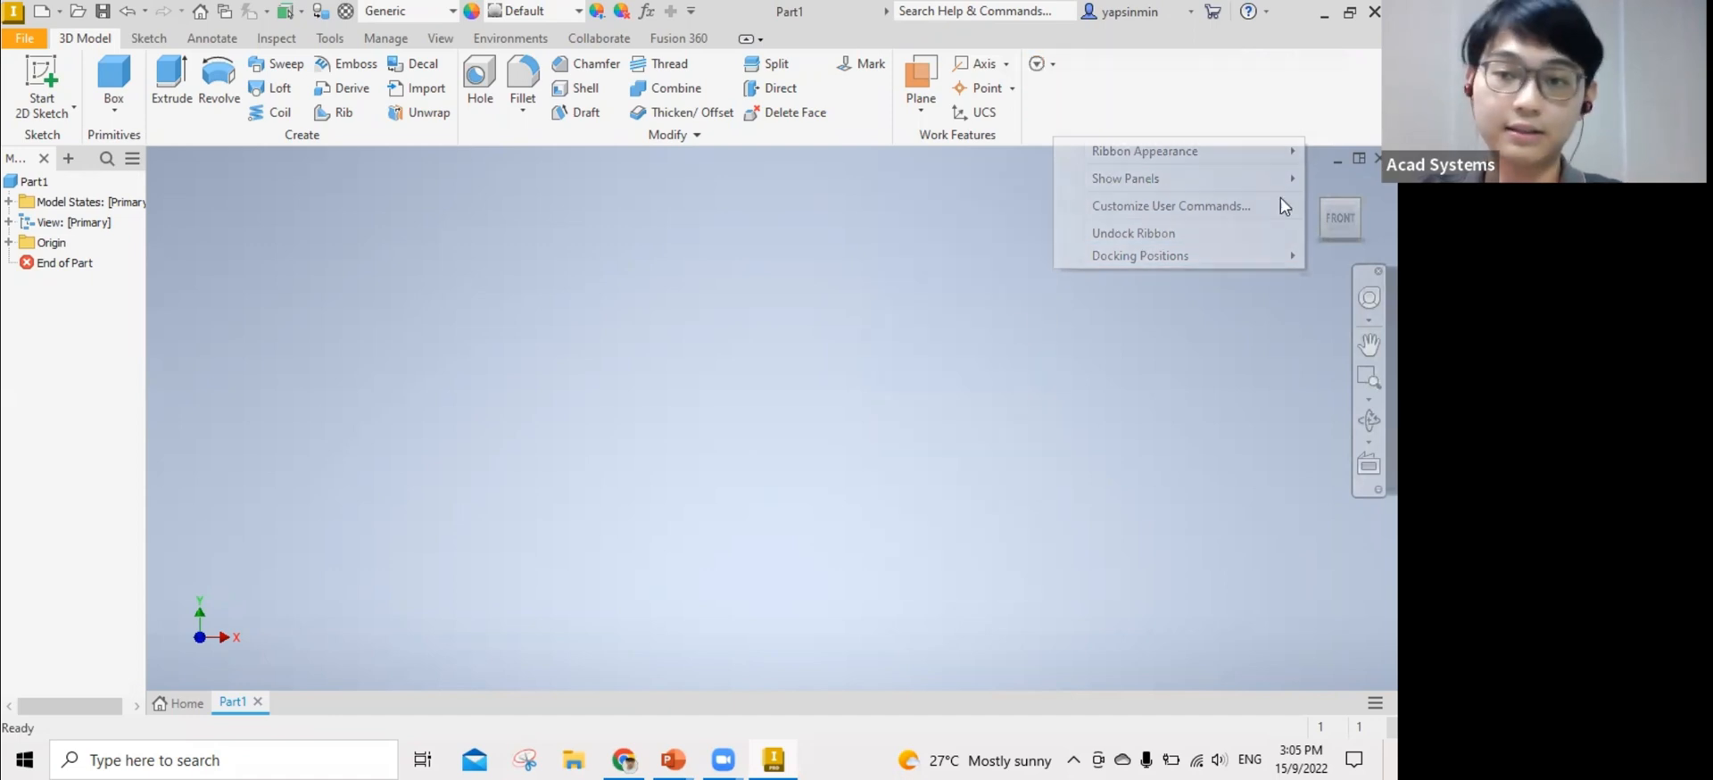
right_click(1070, 136)
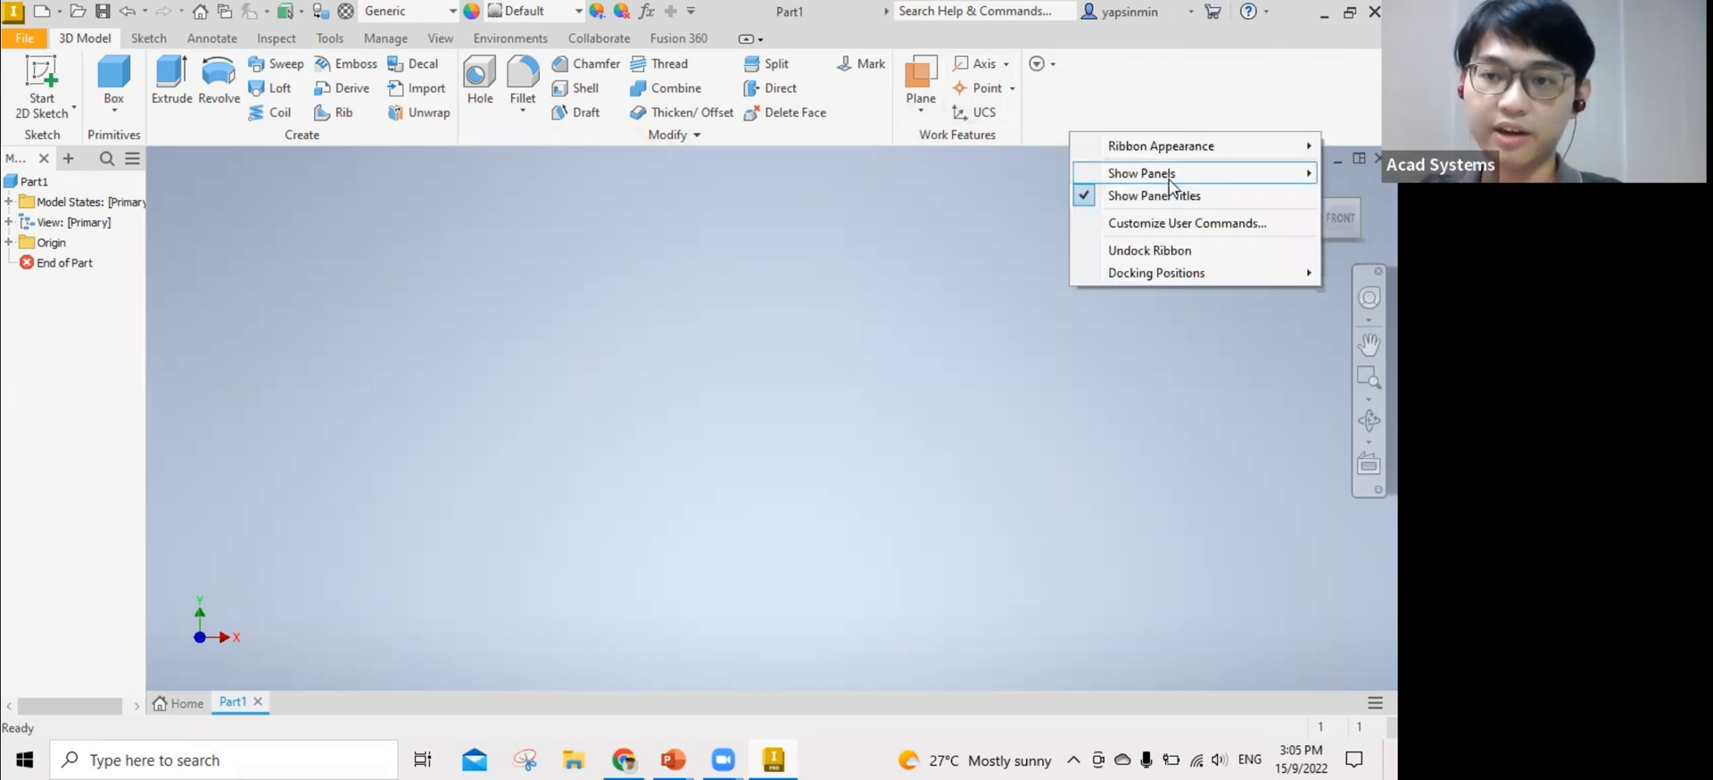
mouse_move(1151, 173)
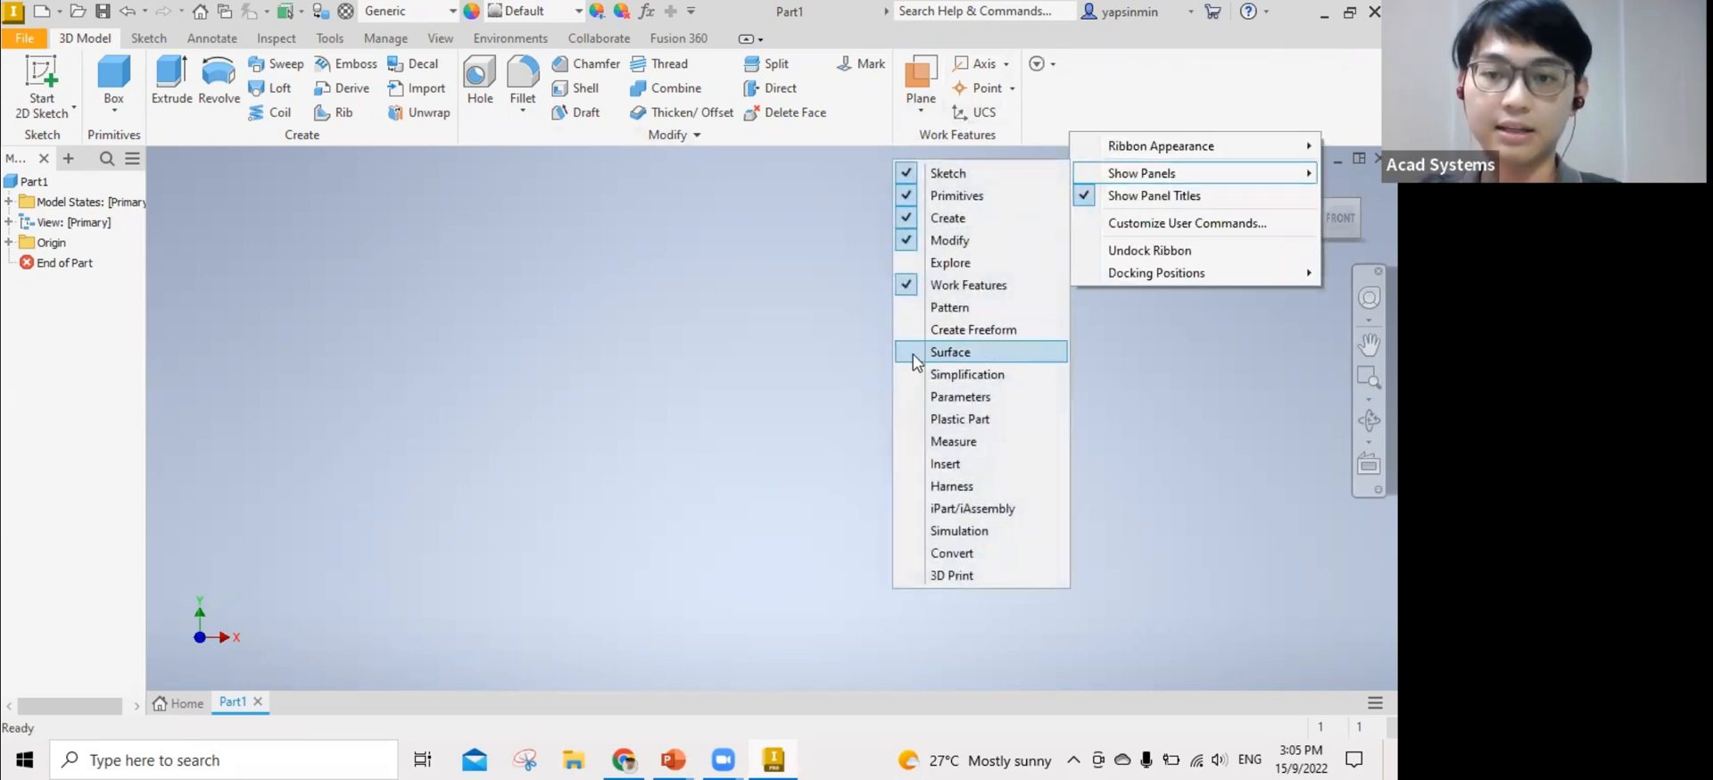
left_click(949, 353)
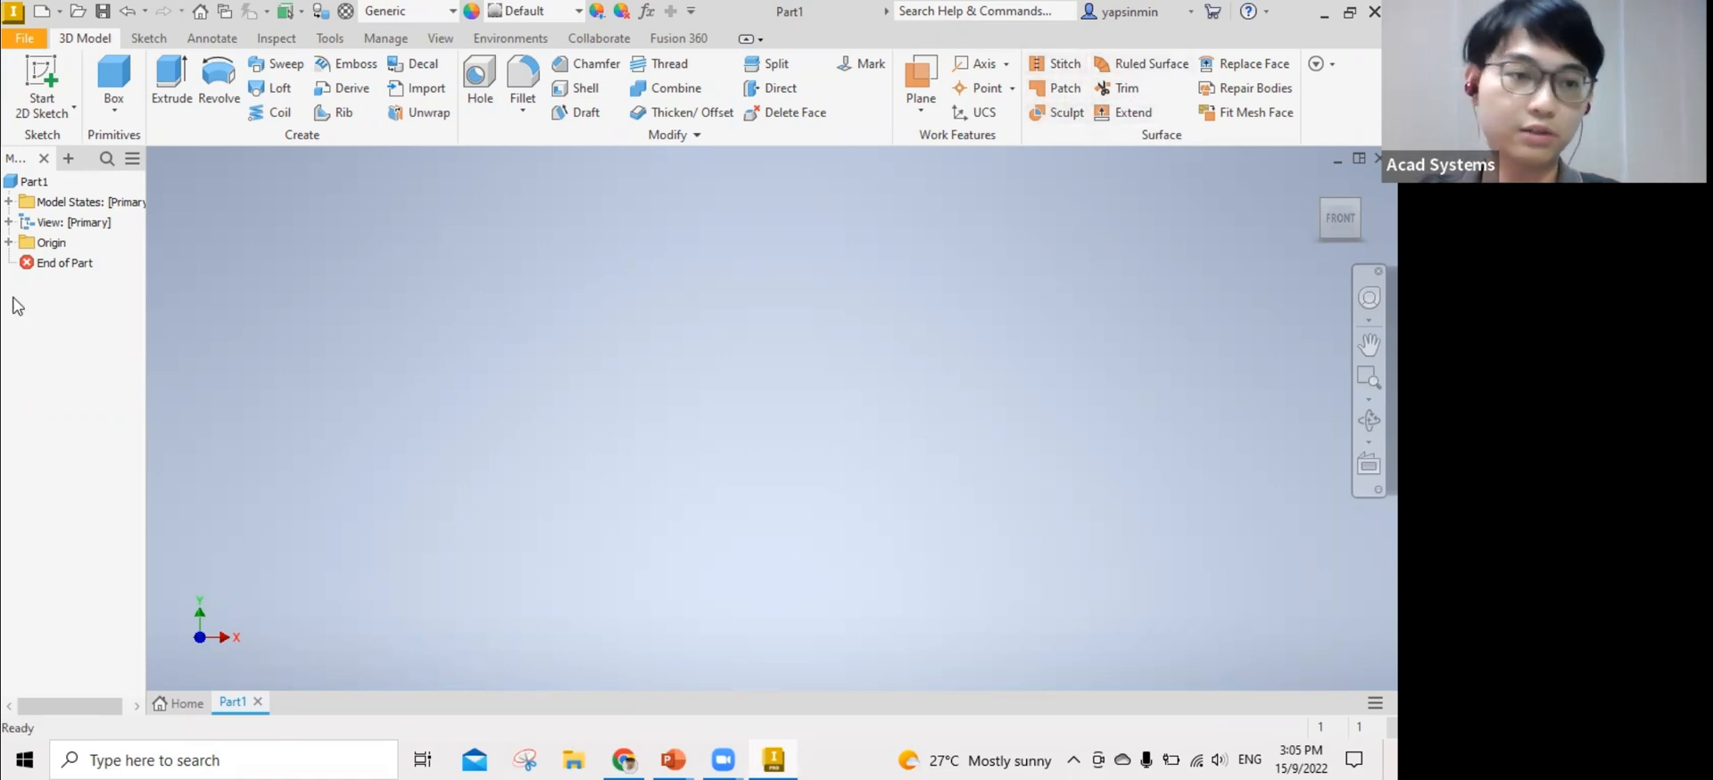
Start a new 2D sketch on the YZ origin plane.
left_click(9, 243)
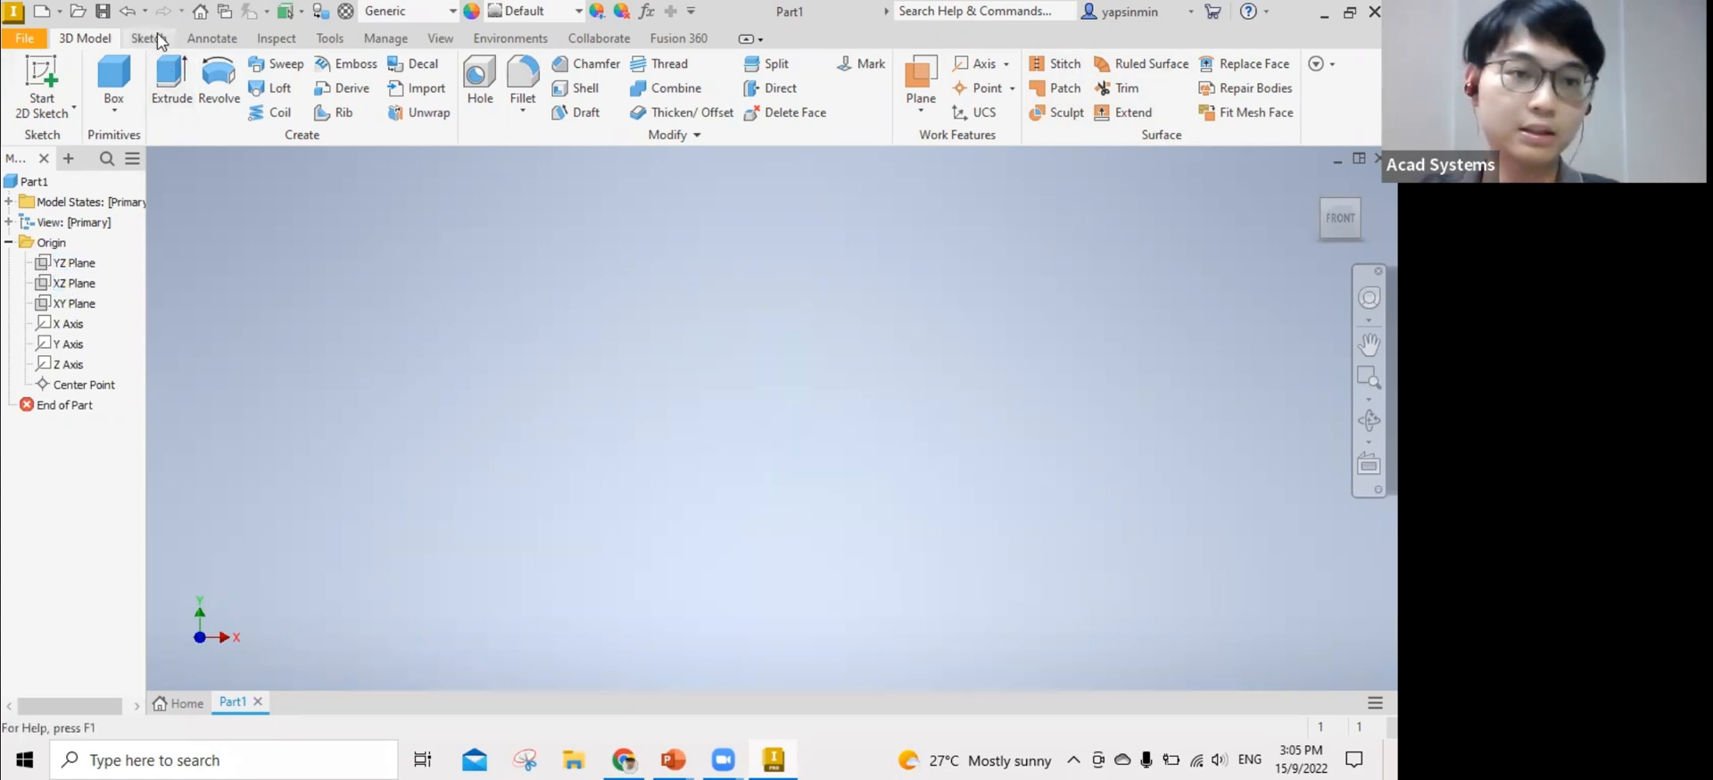
left_click(81, 290)
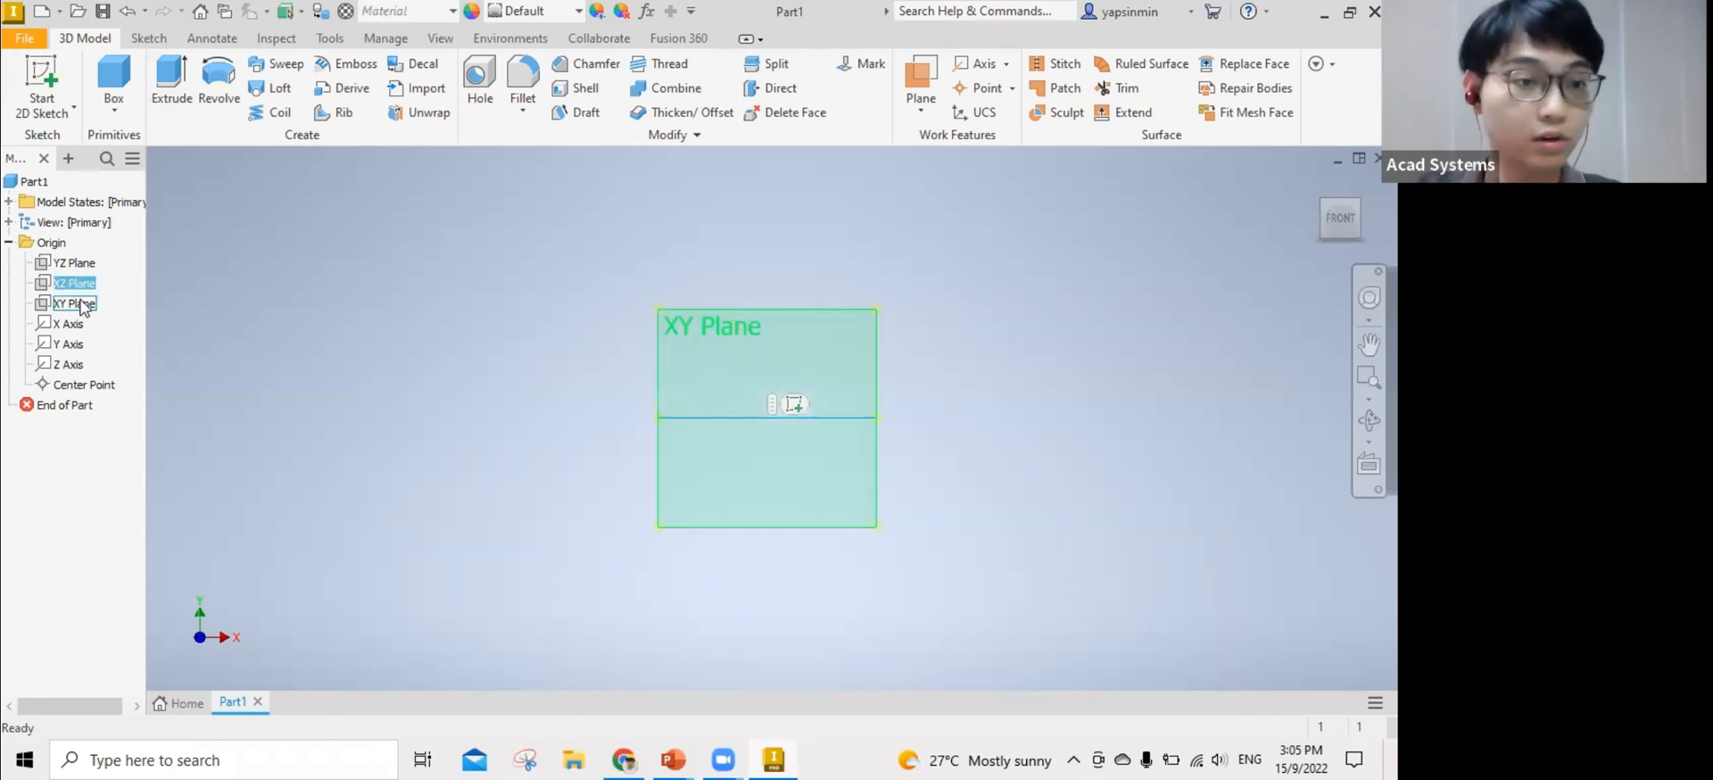
left_click(85, 303)
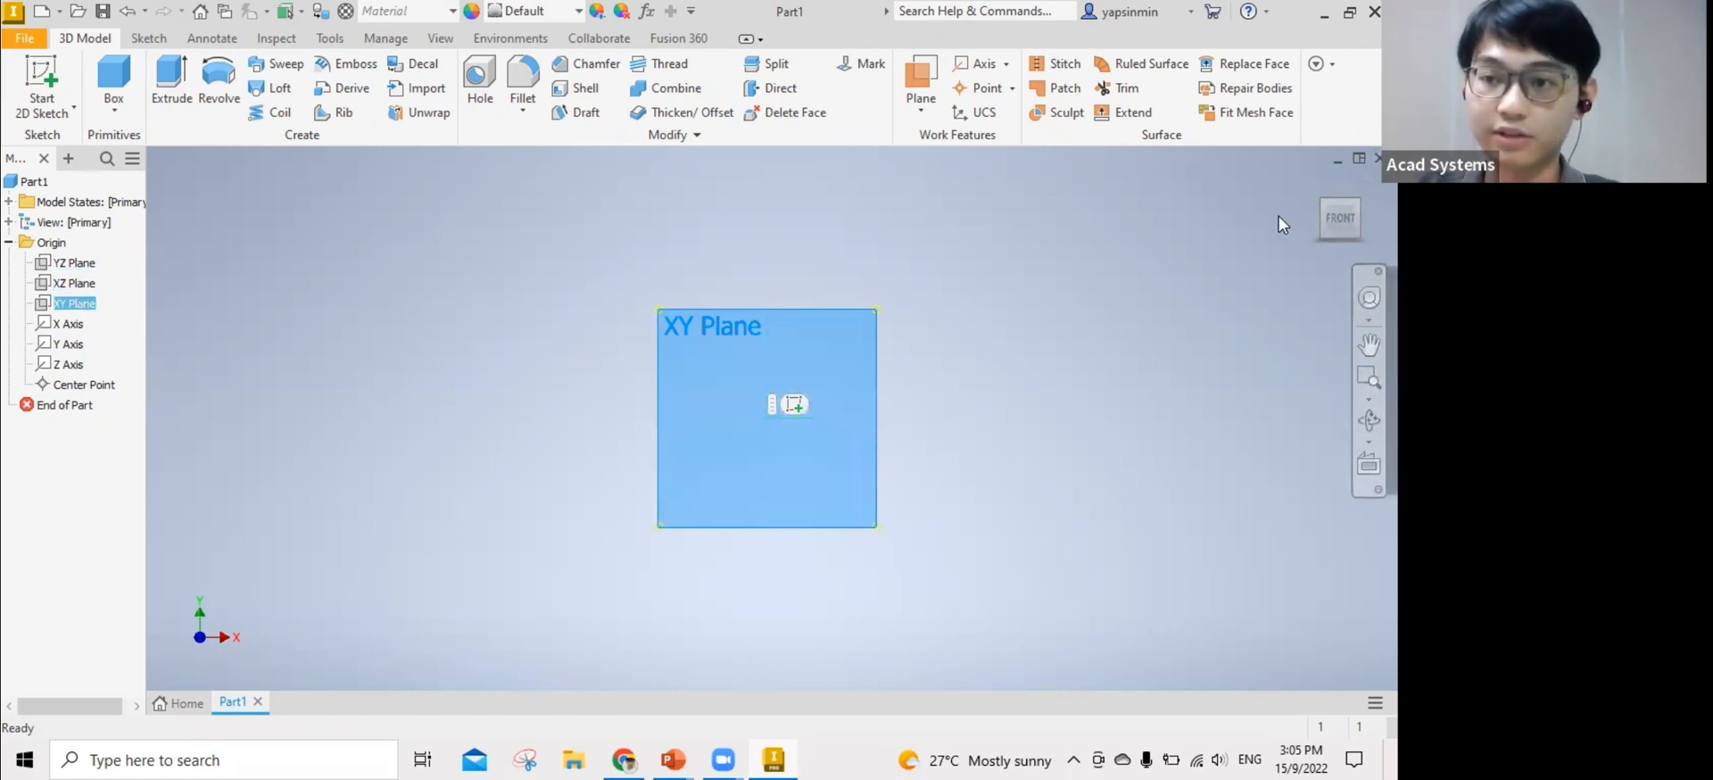
left_click(71, 282)
right_click(69, 280)
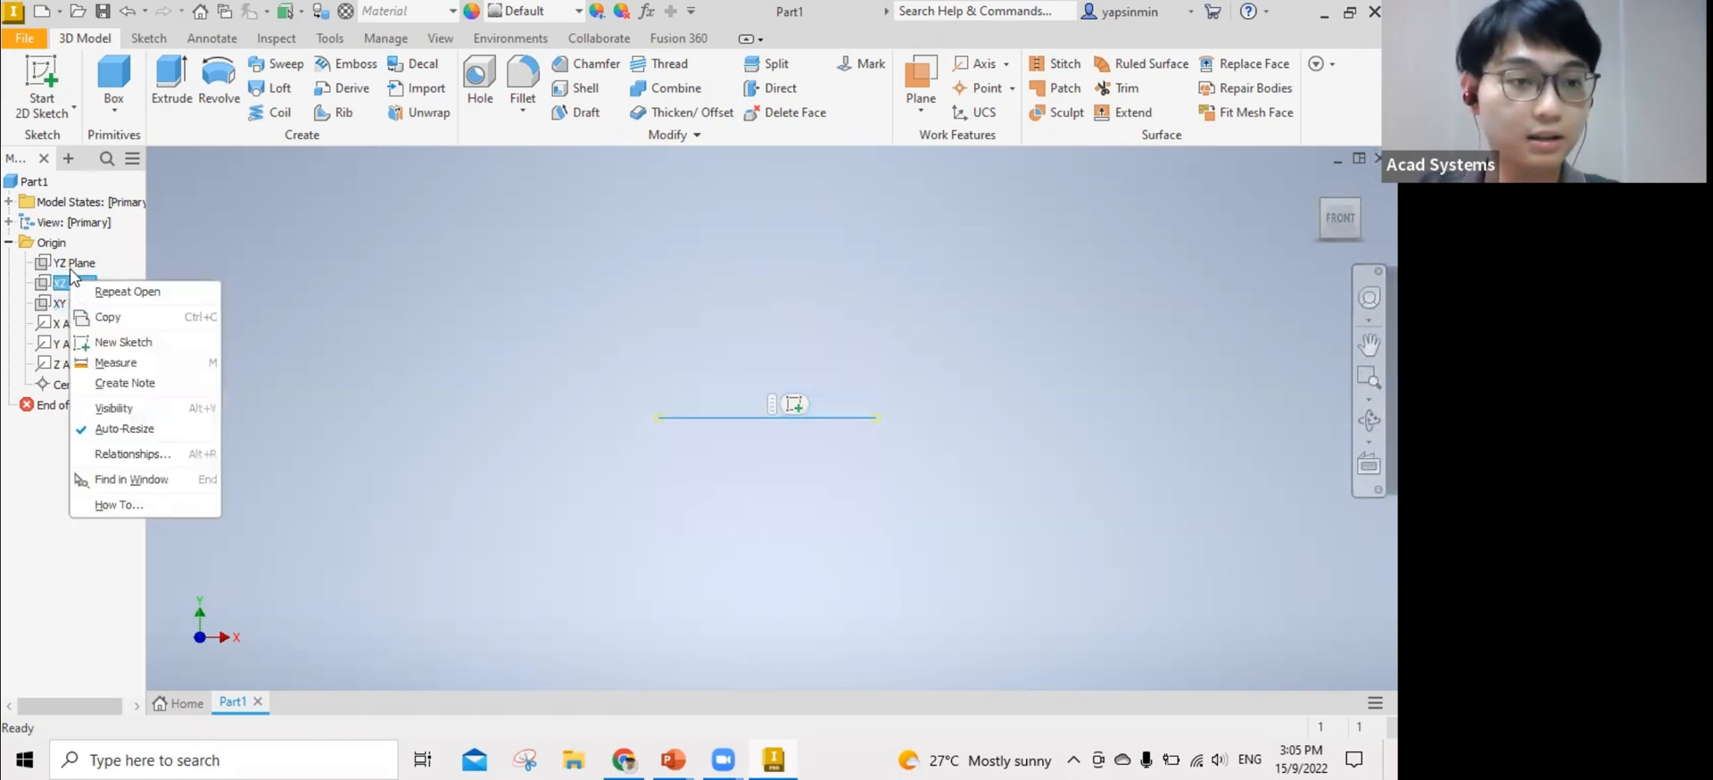
left_click(77, 266)
left_click(80, 264)
right_click(81, 268)
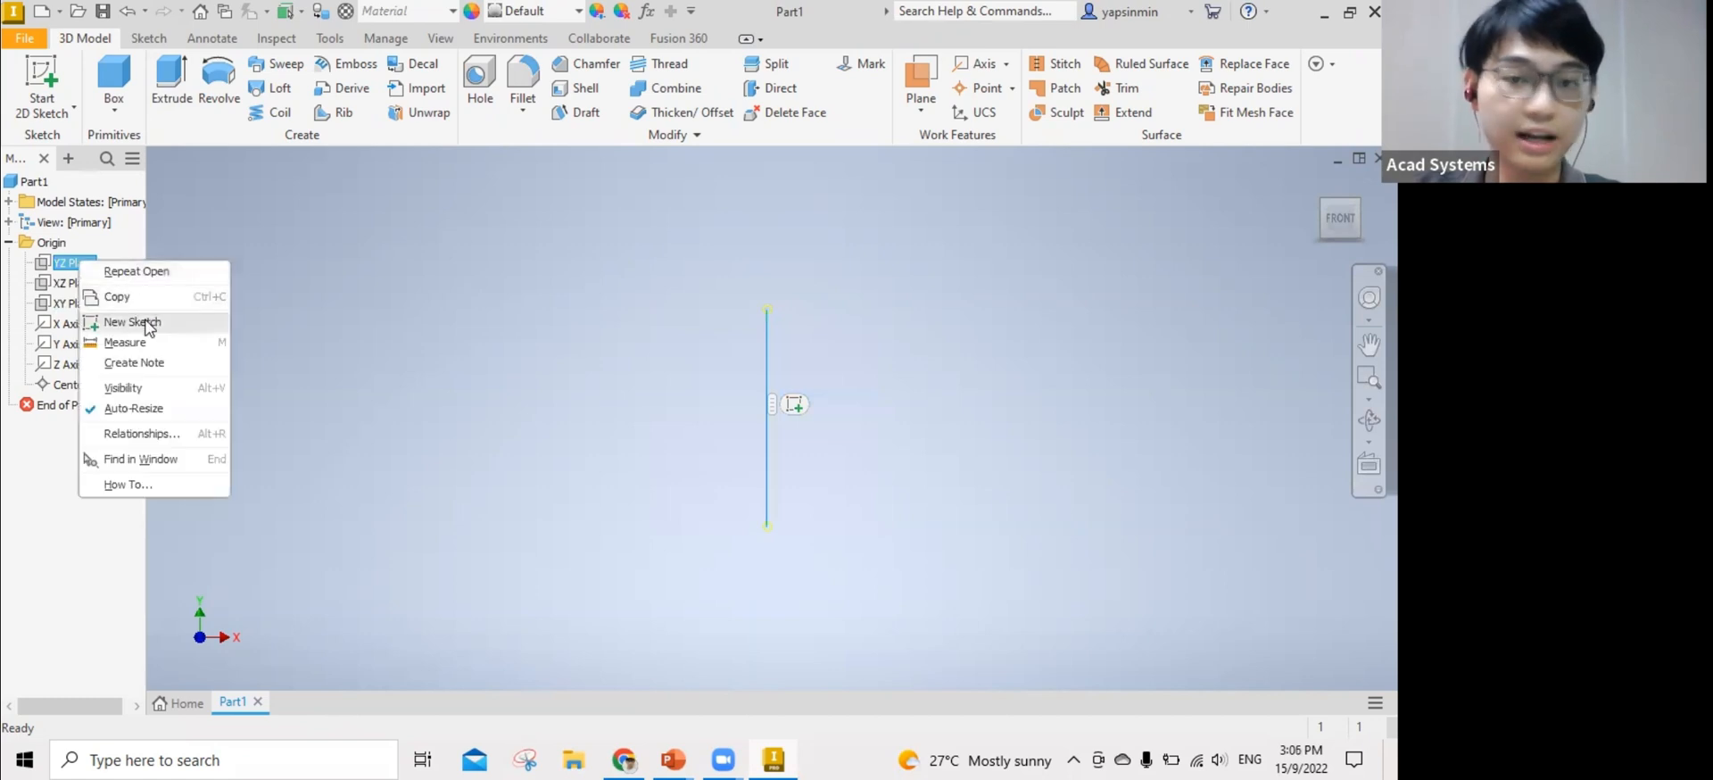
left_click(132, 322)
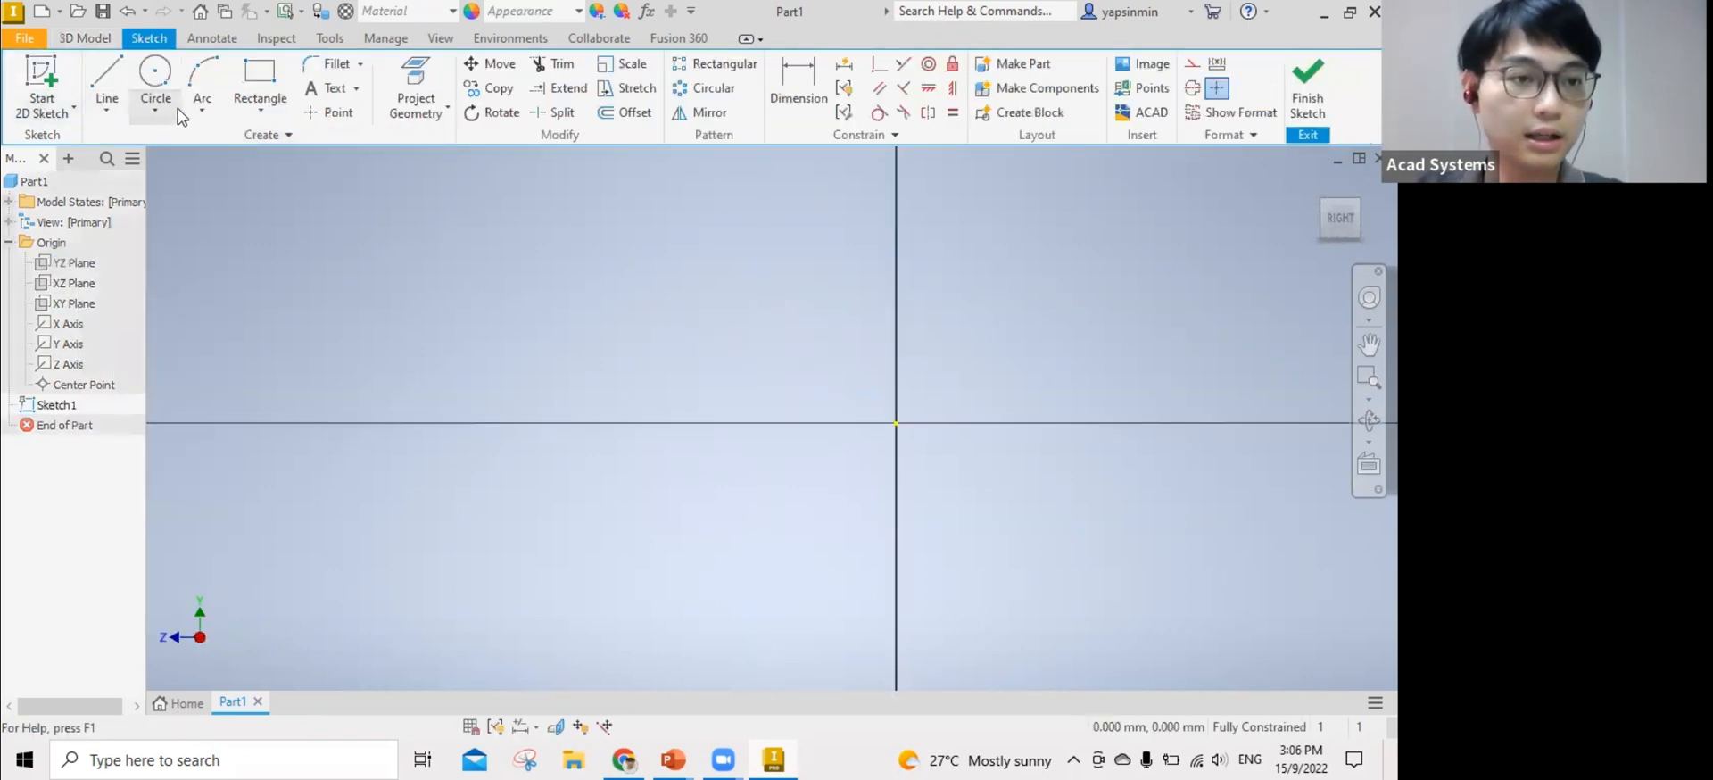
Draw a four-point arched spline above the horizontal axis, starting on the axis about 59 mm from the origin and ending on its other side.
left_click(203, 108)
left_click(108, 109)
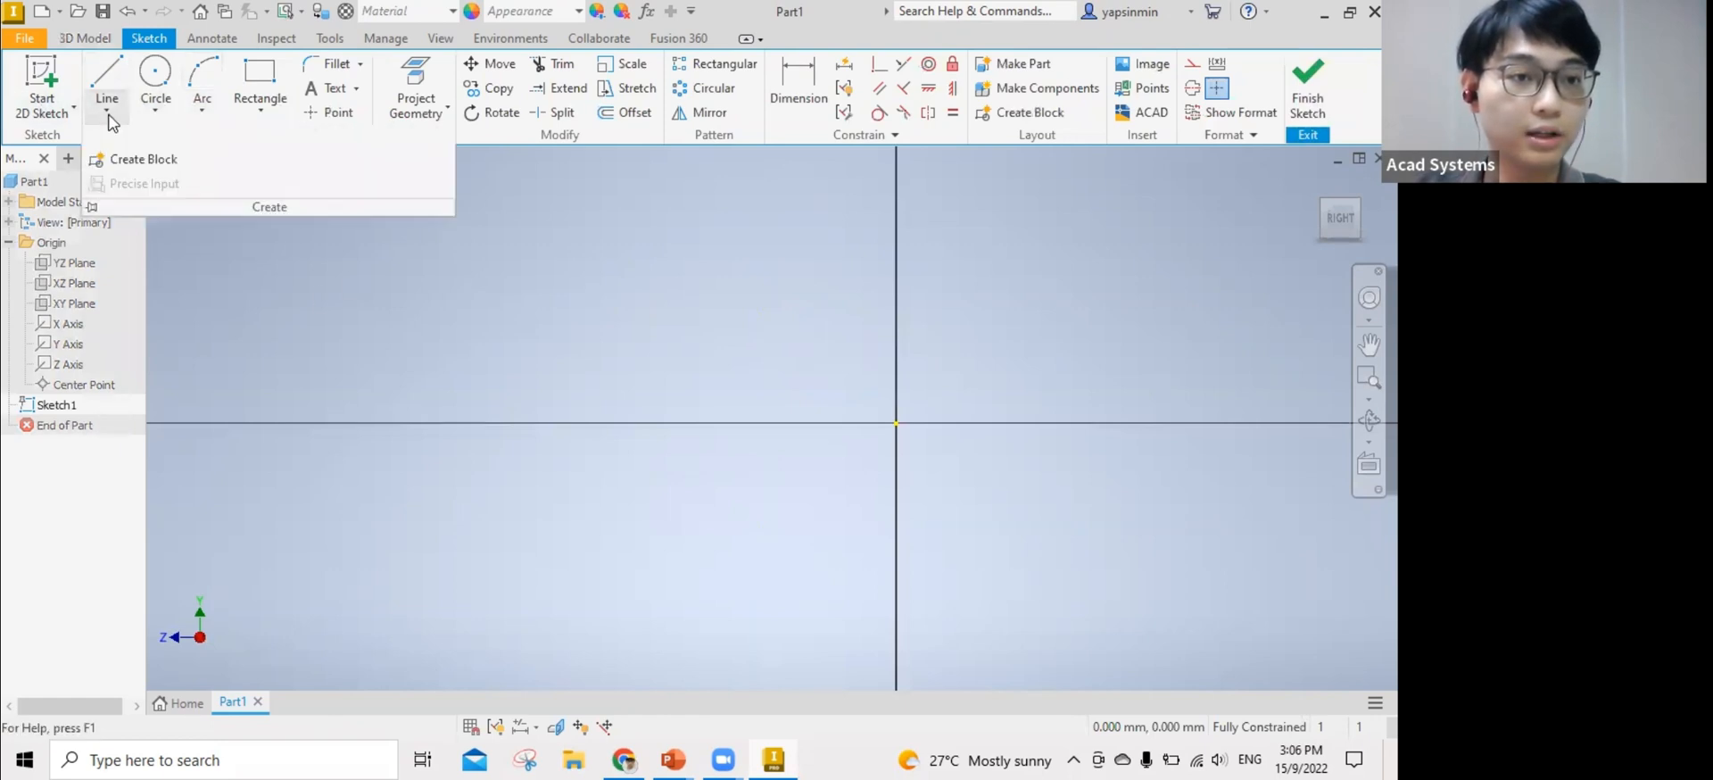
left_click(147, 227)
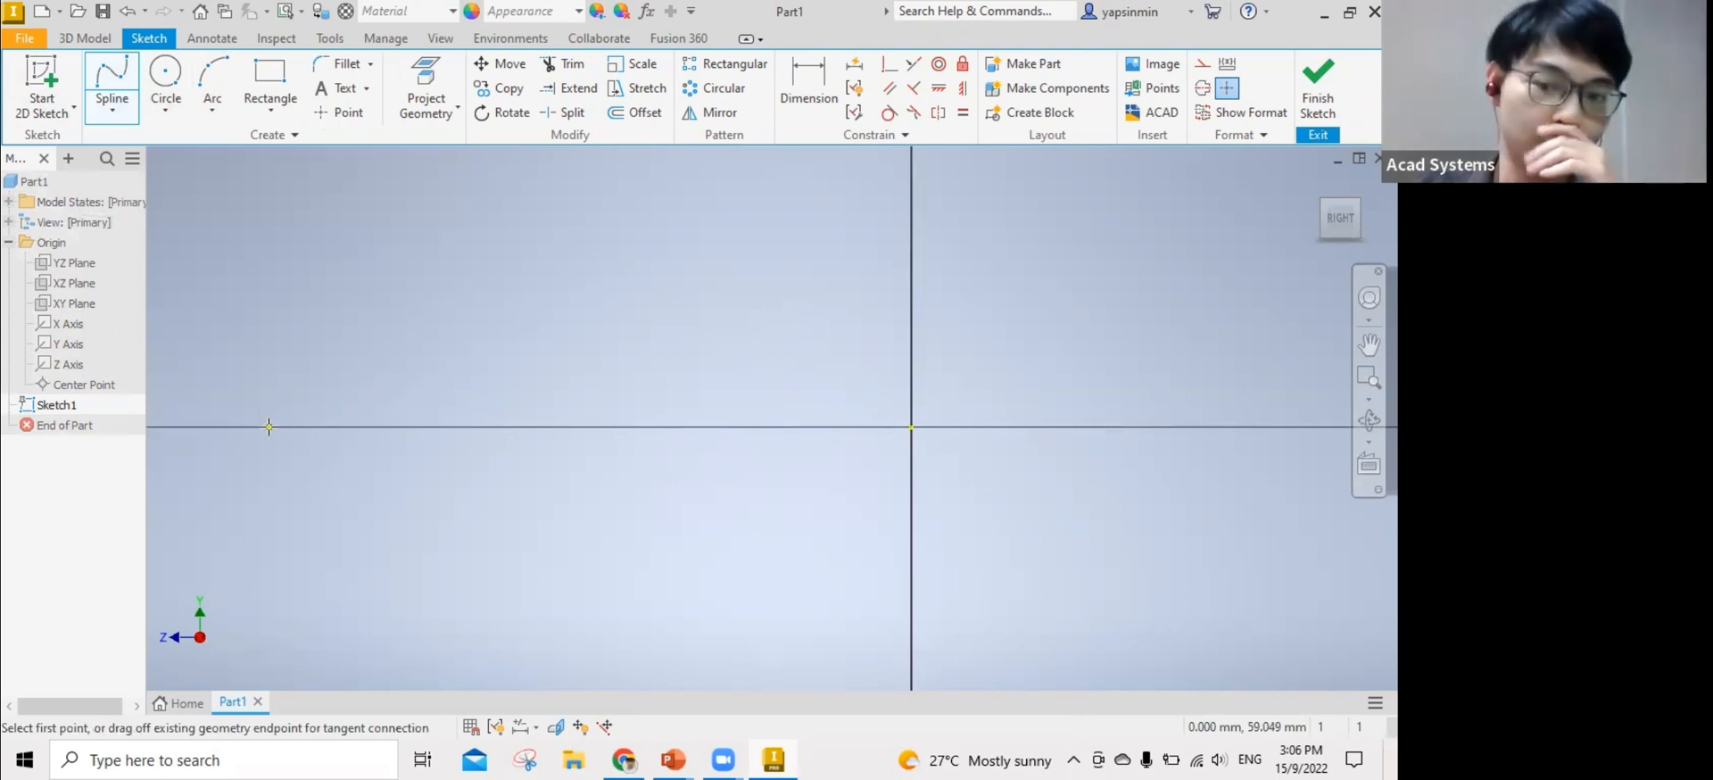
left_click(268, 427)
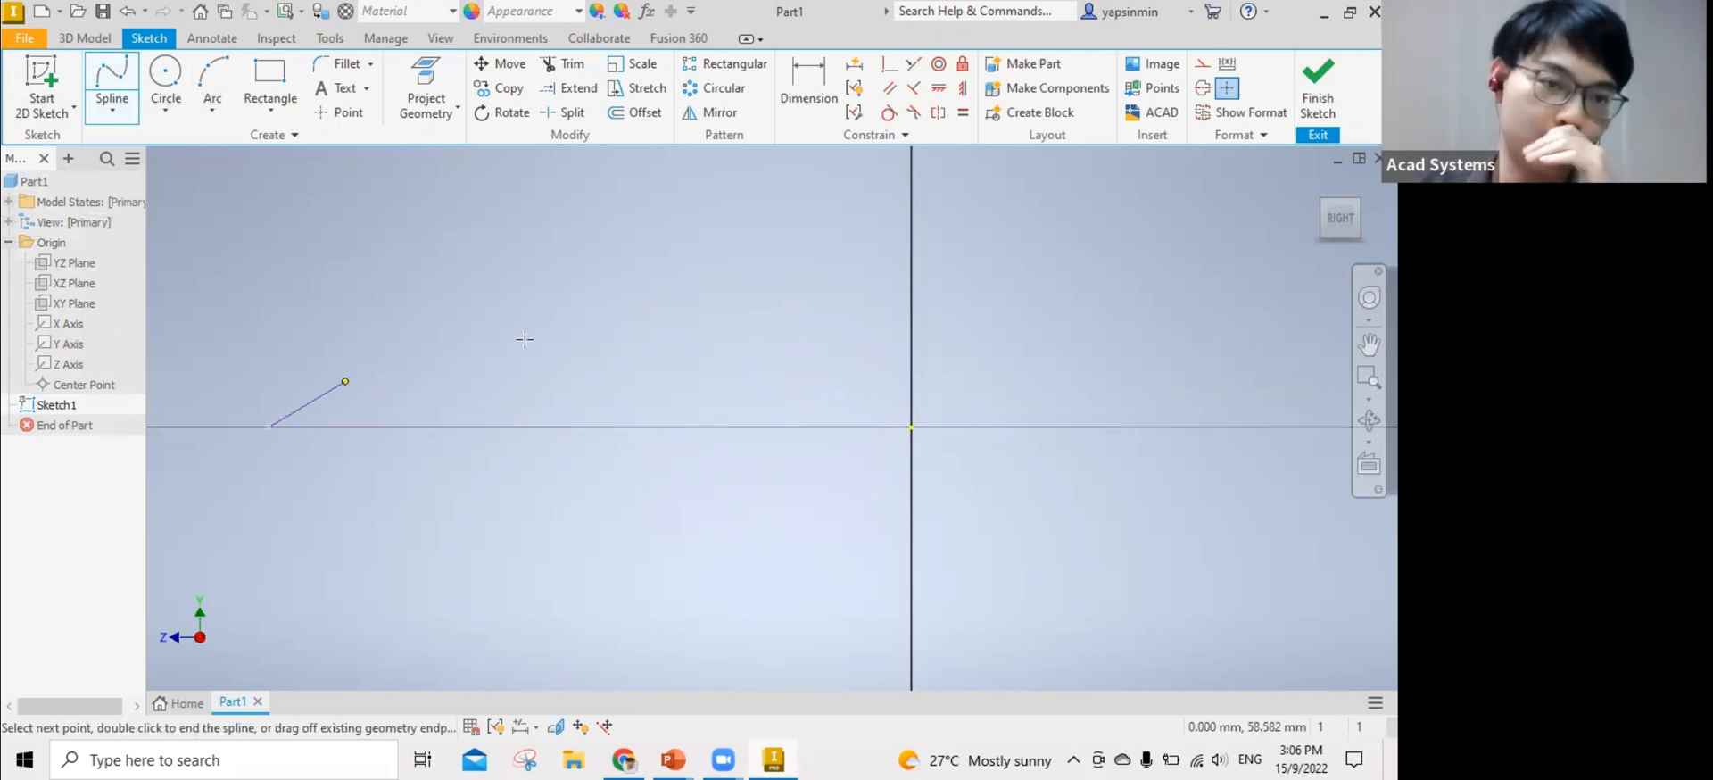
left_click(820, 277)
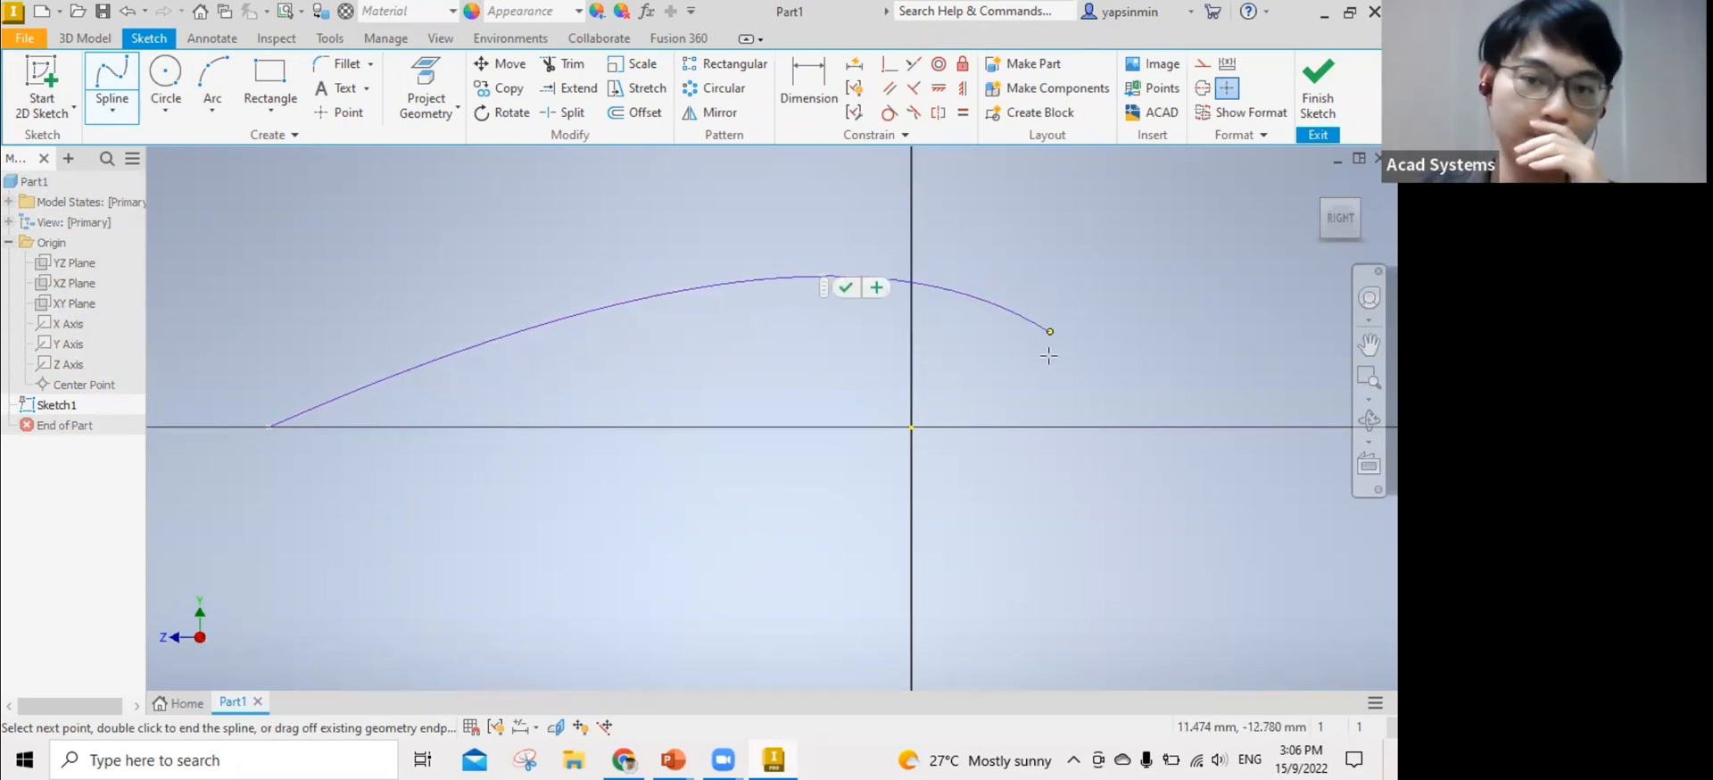
left_click(1032, 318)
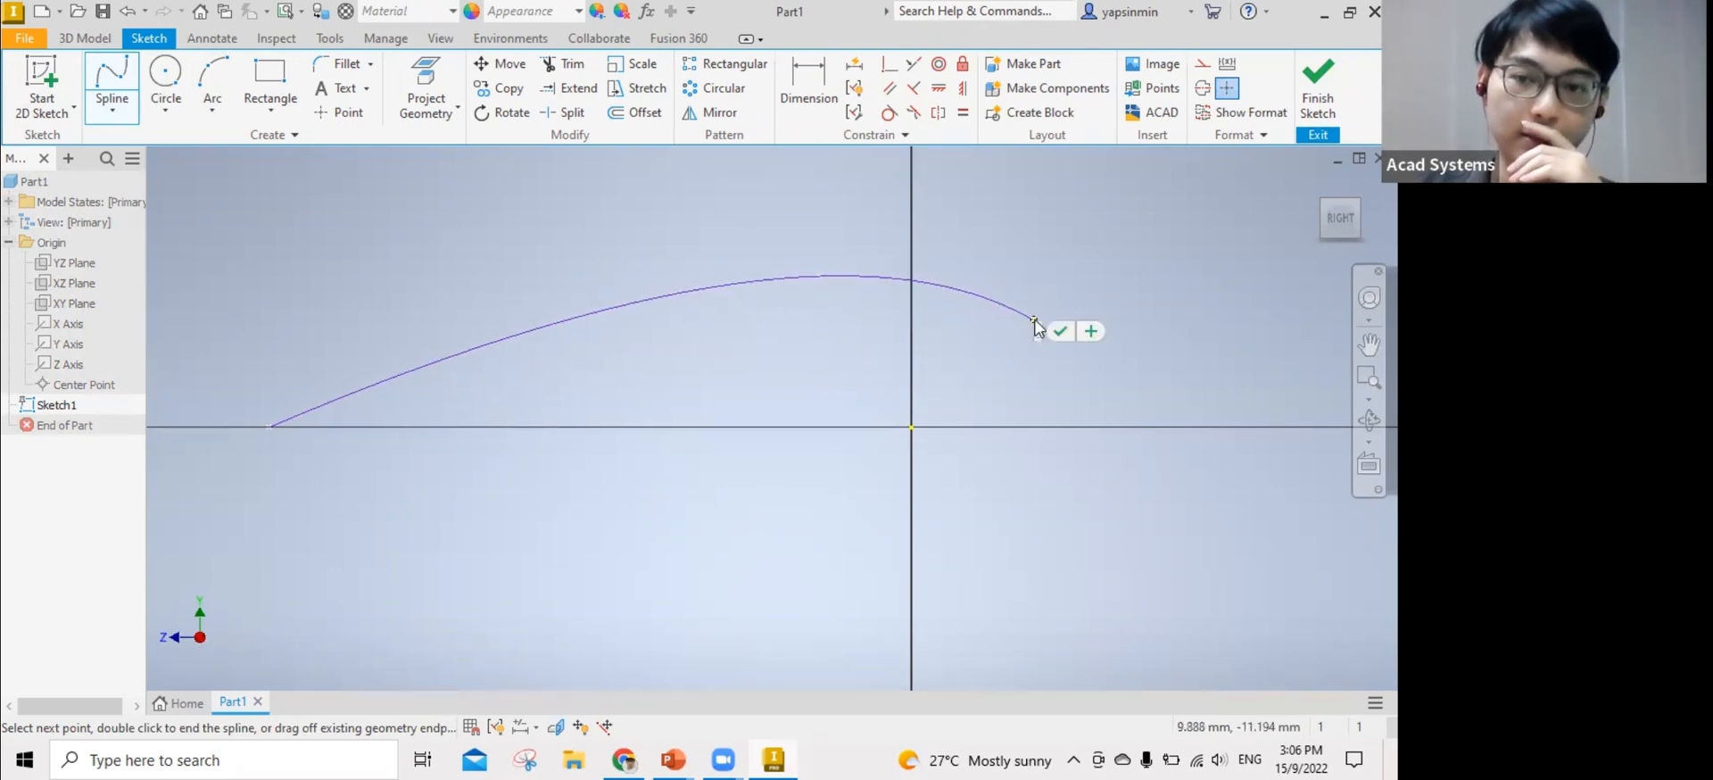
left_click(1067, 417)
left_click(1093, 439)
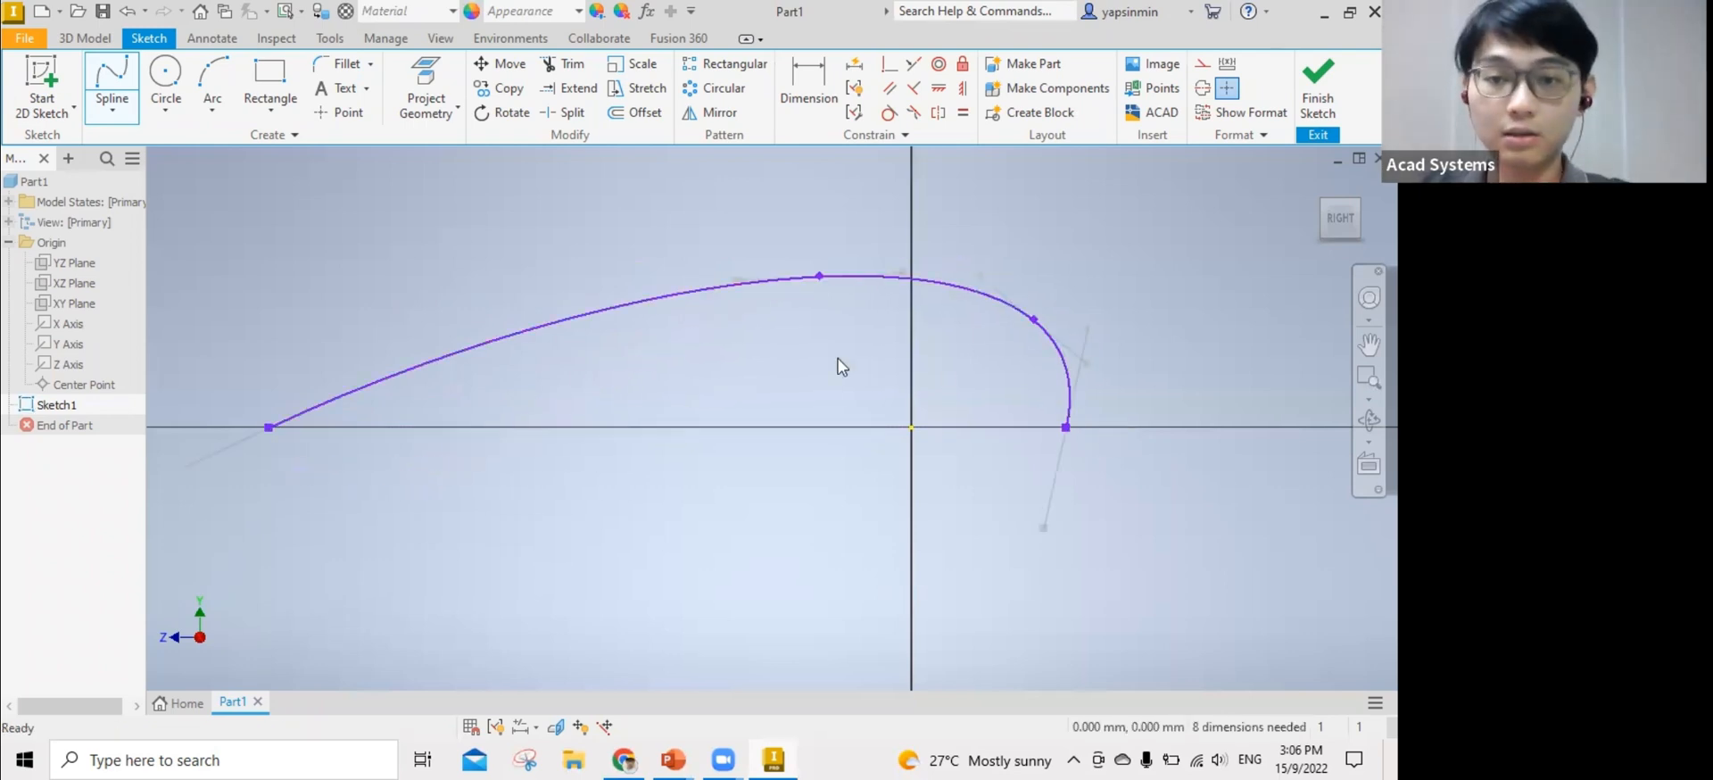
key("Escape")
Finish the sketch containing the arched spline.
middle_click_drag(870, 370, 894, 379)
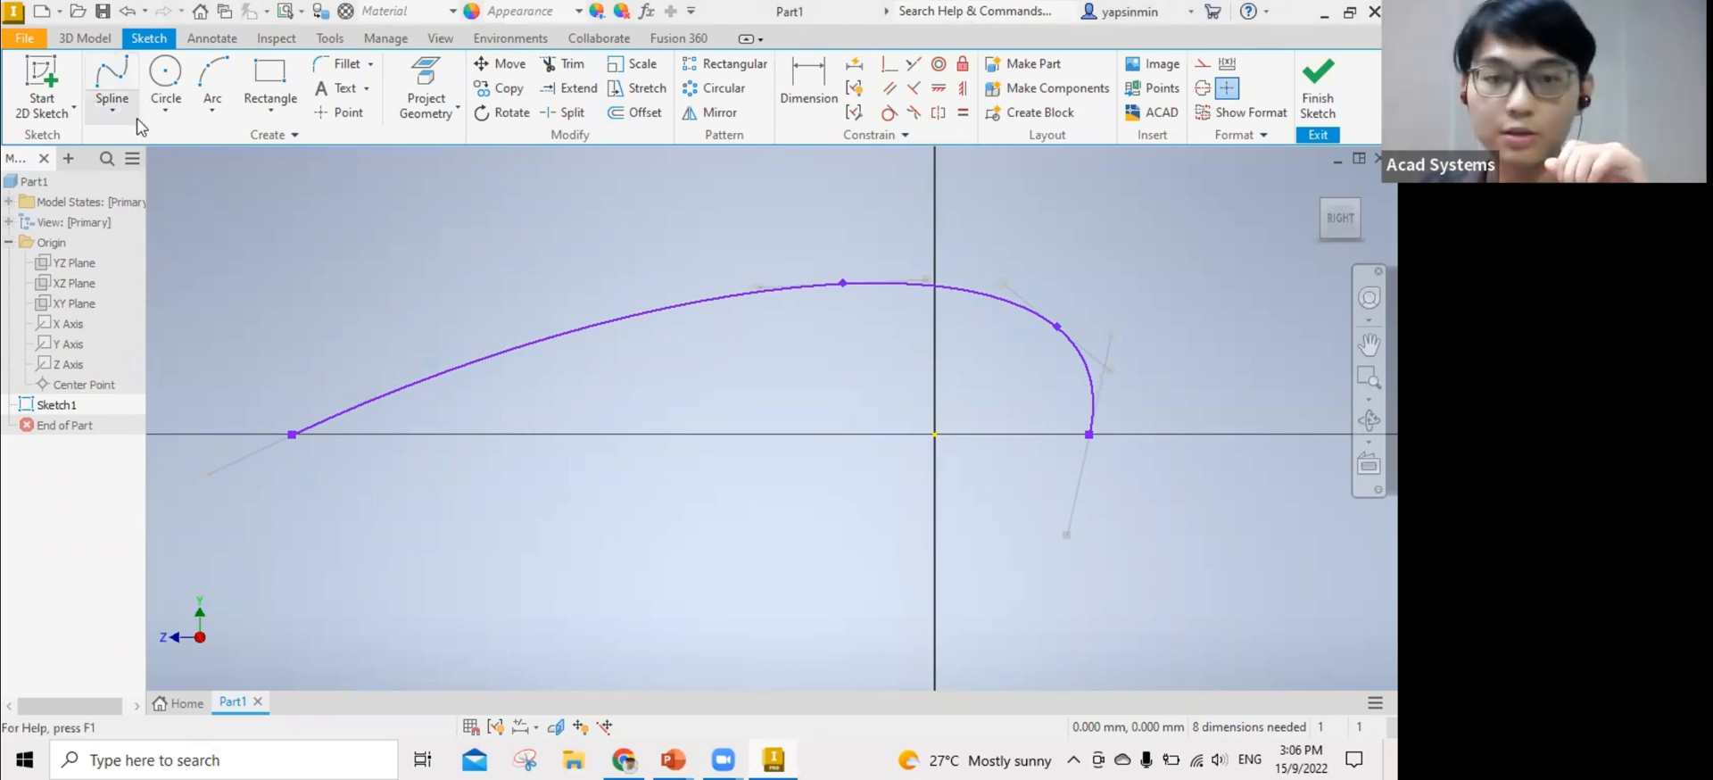
middle_click_drag(435, 272, 563, 289)
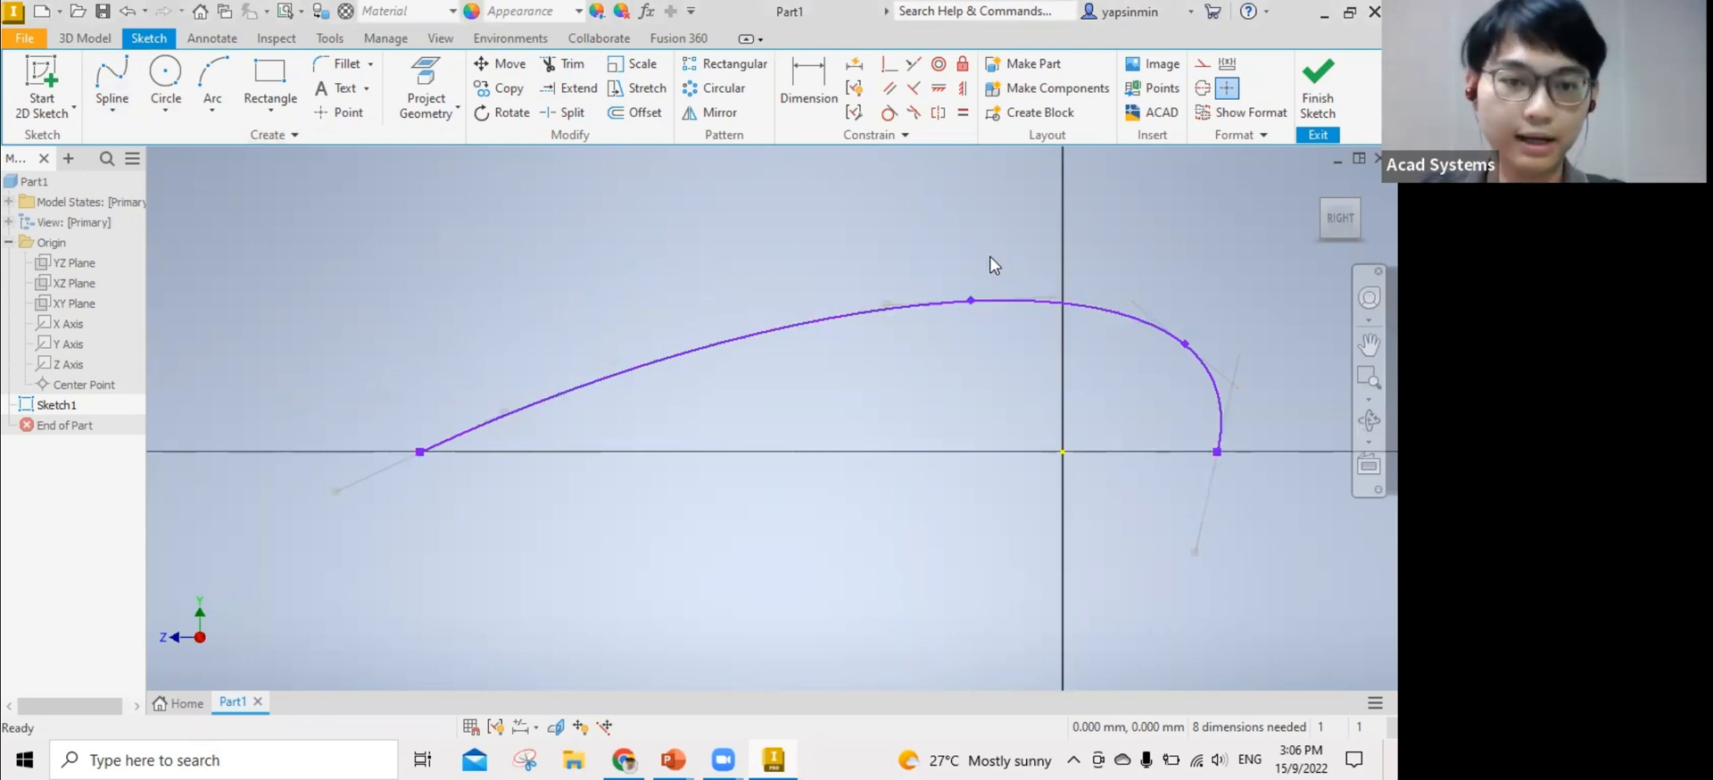
scroll(993, 264, "up", 3)
middle_click_drag(1023, 248, 919, 287)
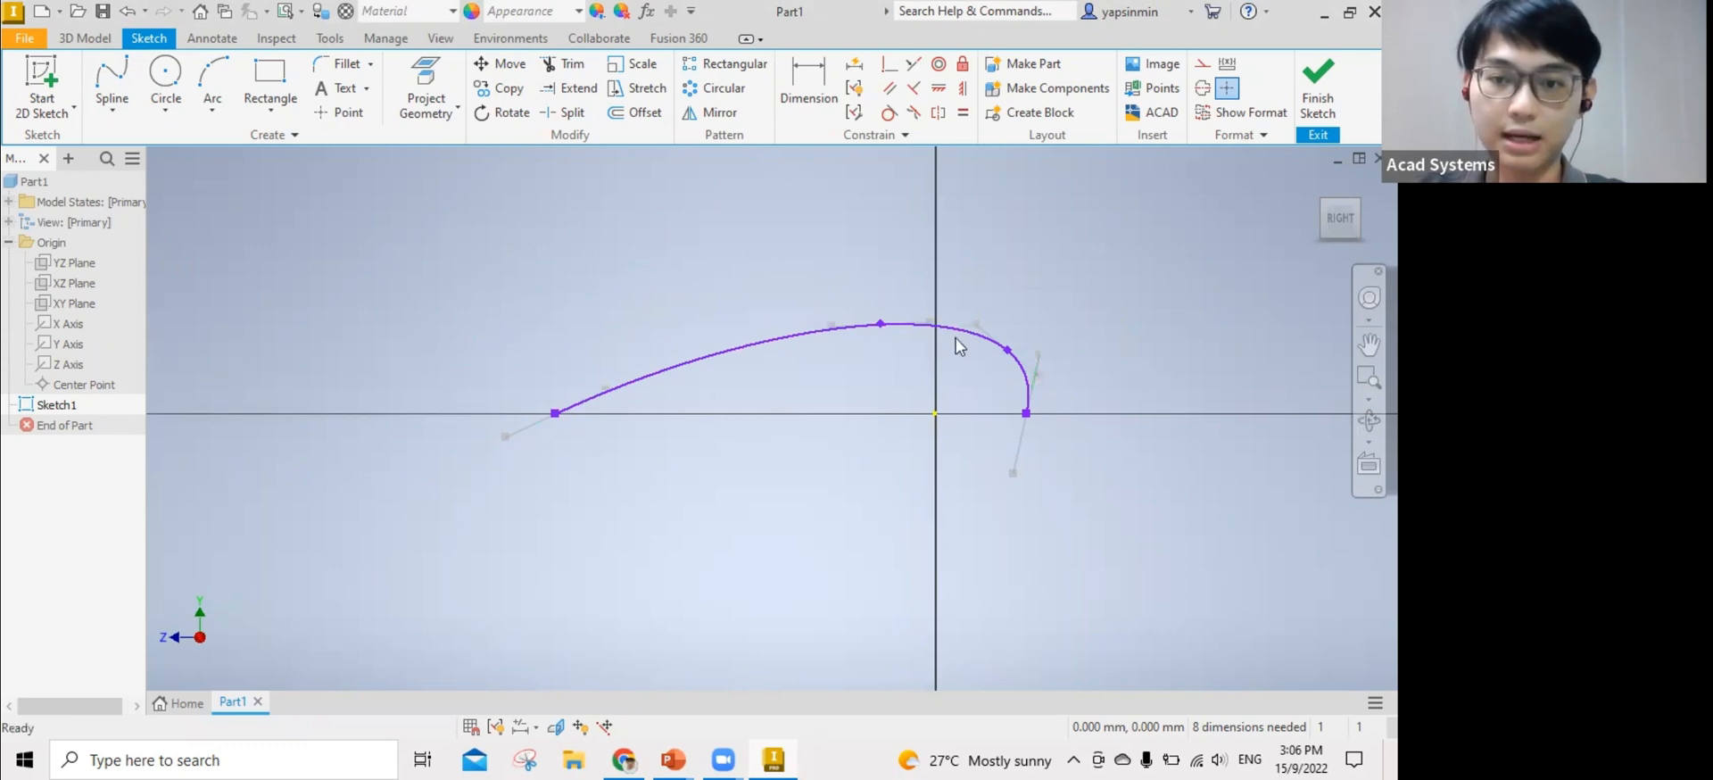
scroll(985, 345, "down", 3)
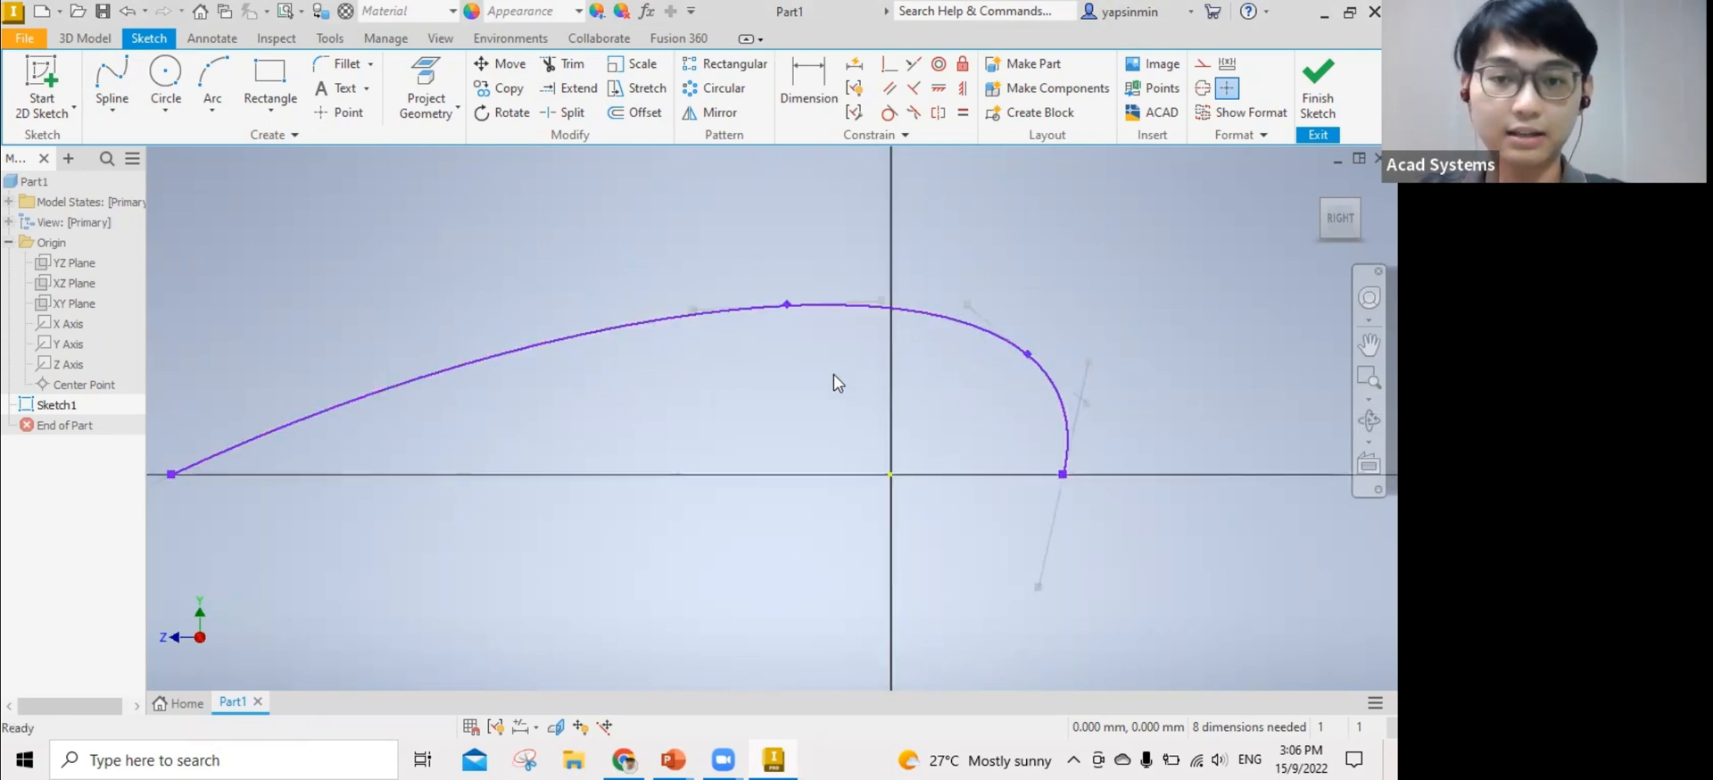
middle_click_drag(837, 382, 888, 373)
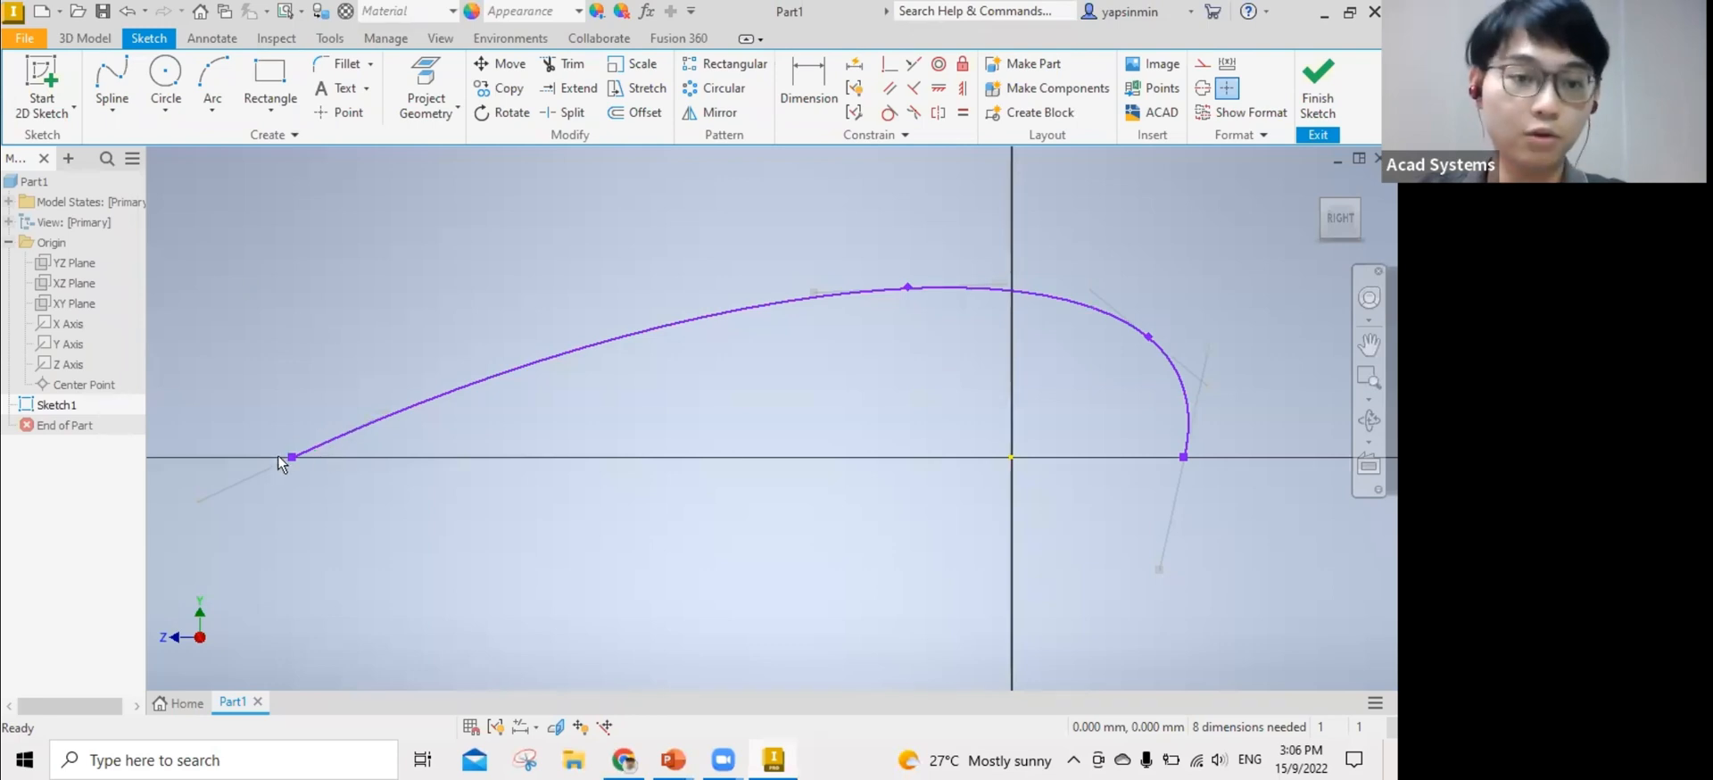
left_click(1318, 85)
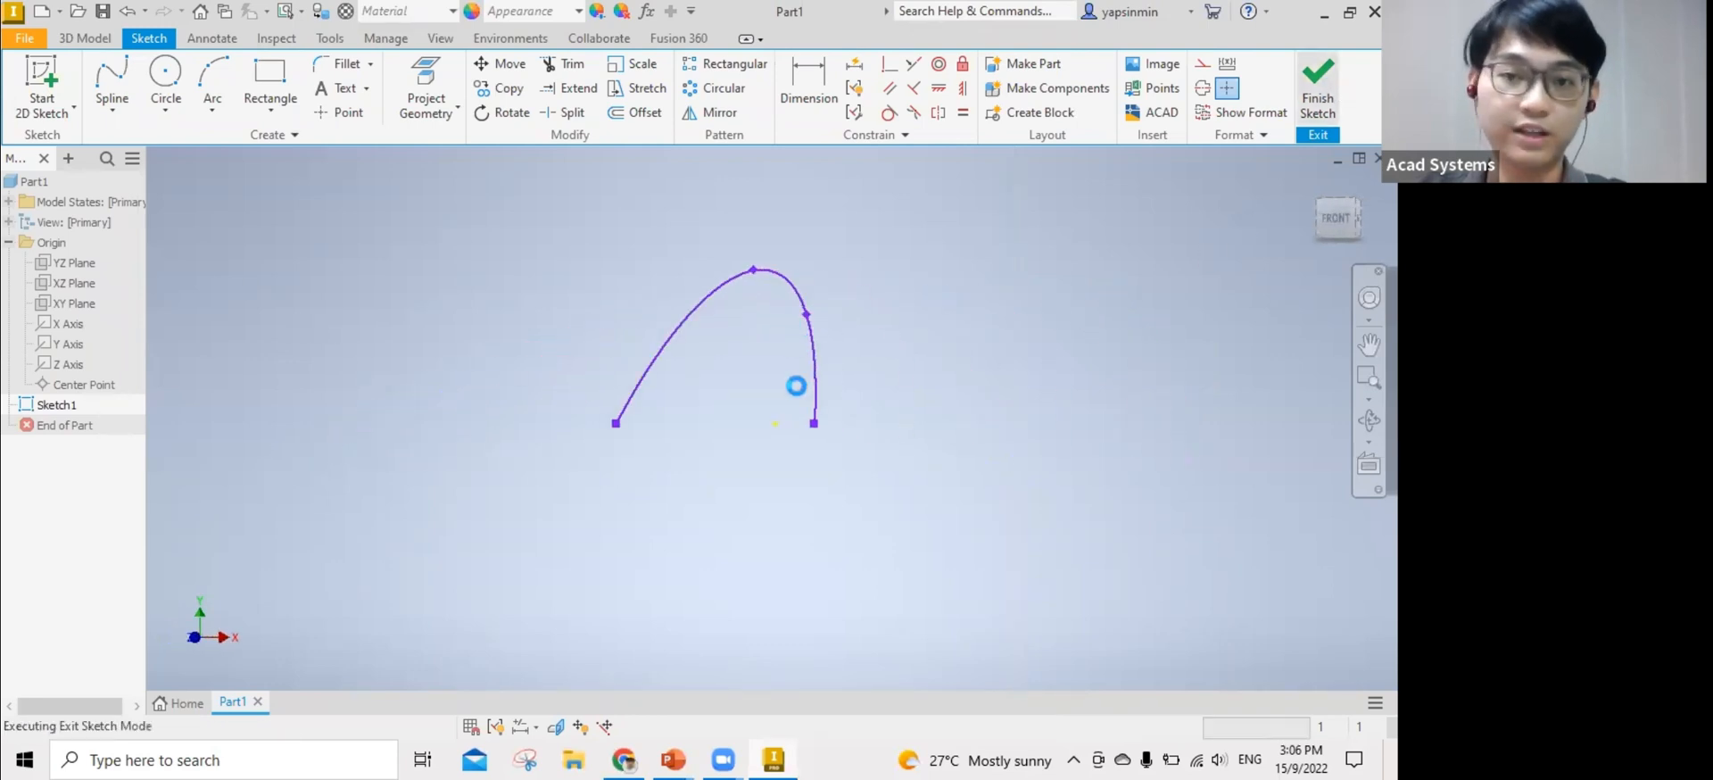
Create a work plane perpendicular to the spline at its starting endpoint, on the long, gently sloping side.
mouse_move(810, 429)
middle_mouse_down("shift")
mouse_move(959, 412)
mouse_move(746, 413)
mouse_move(807, 371)
middle_mouse_up("shift")
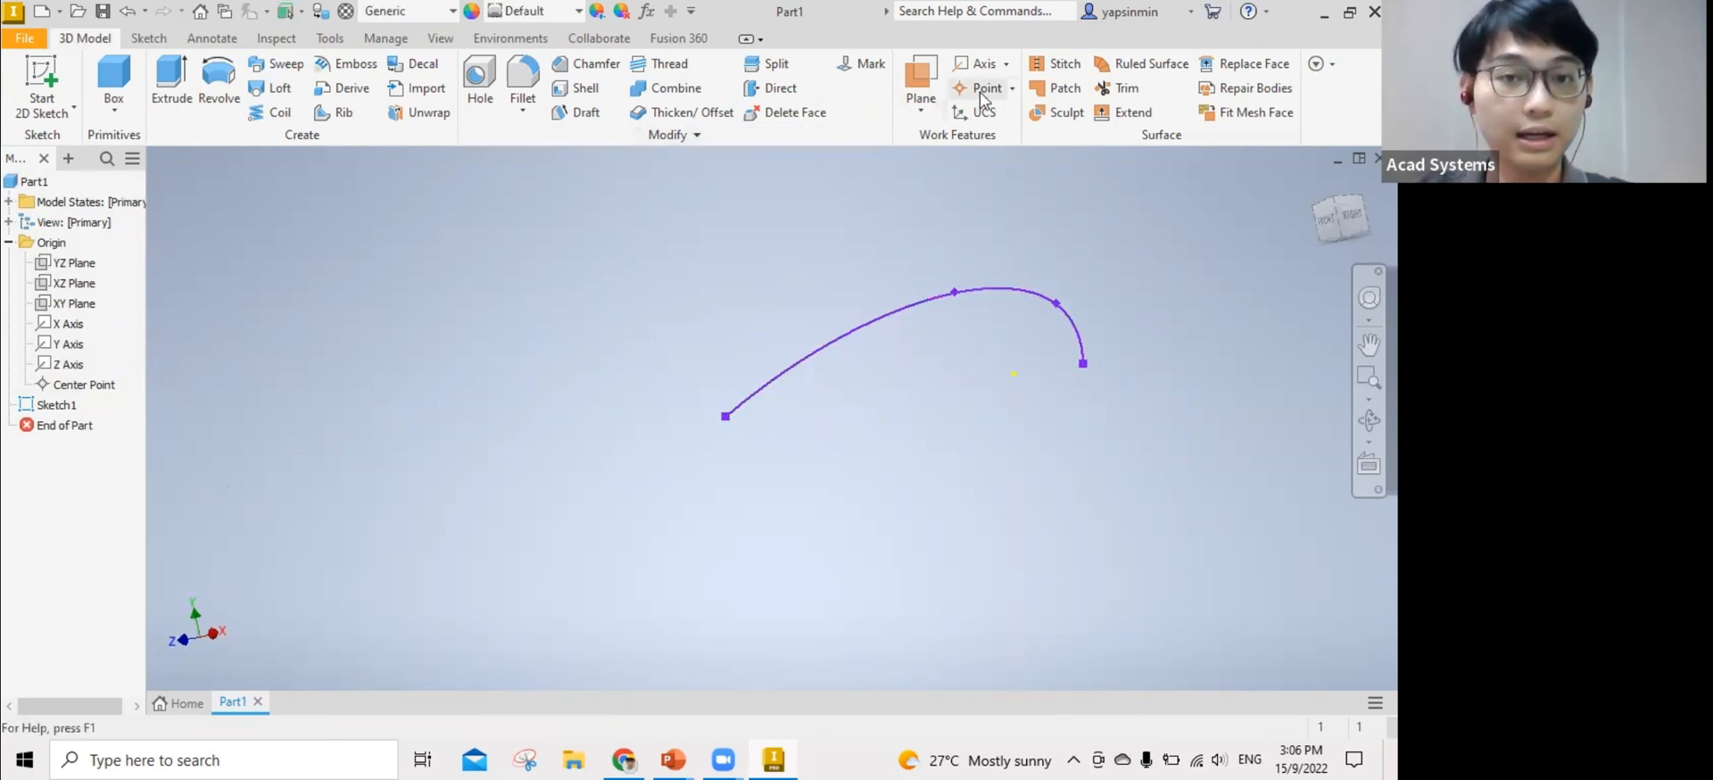
left_click(920, 76)
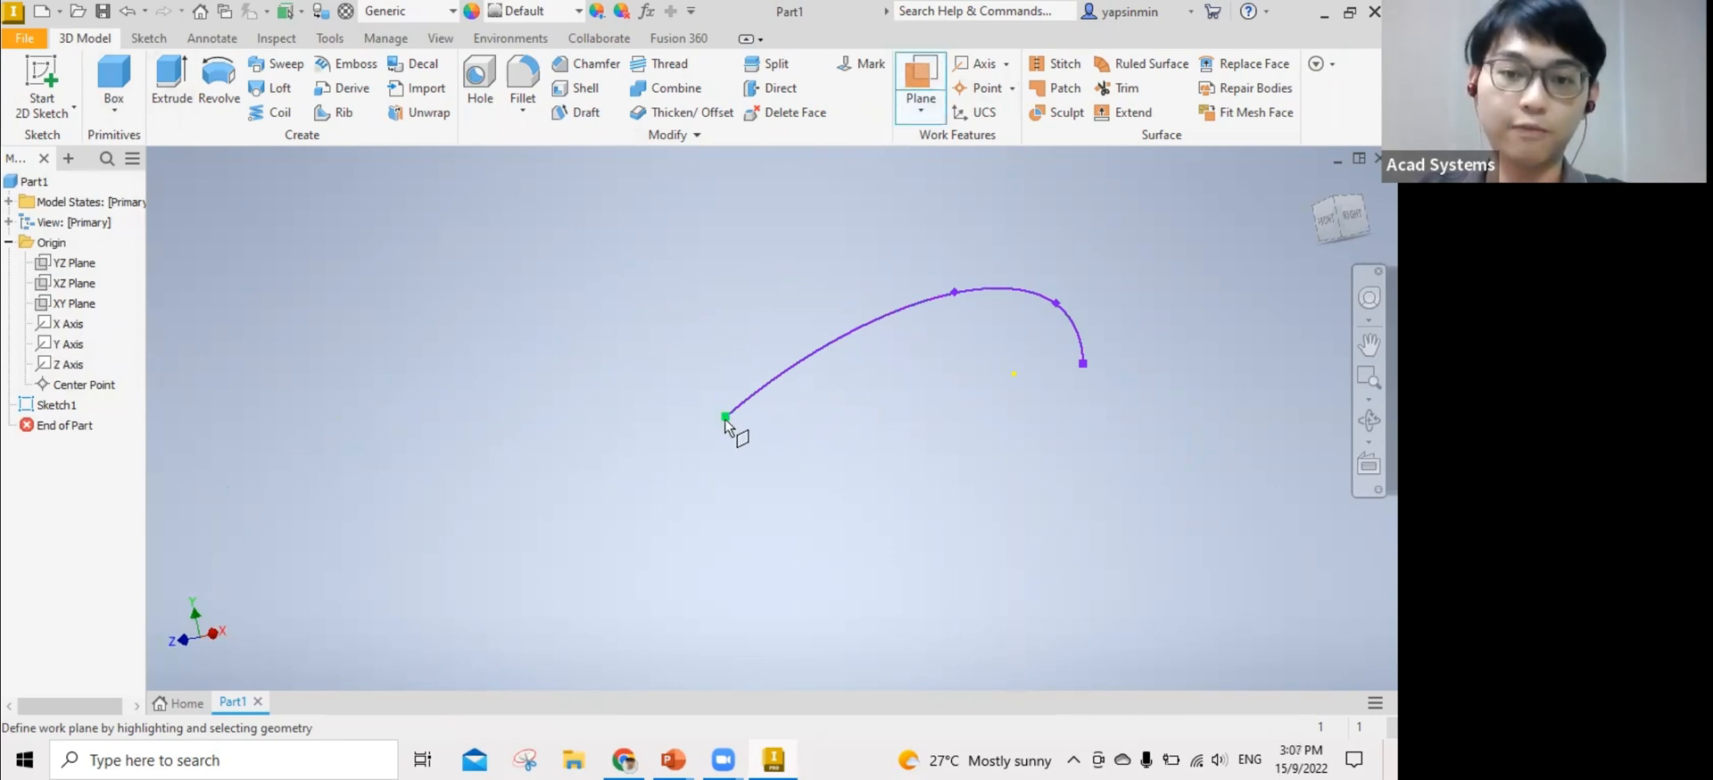
mouse_move(995, 432)
middle_mouse_down("shift")
mouse_move(936, 425)
mouse_move(907, 459)
middle_mouse_up("shift")
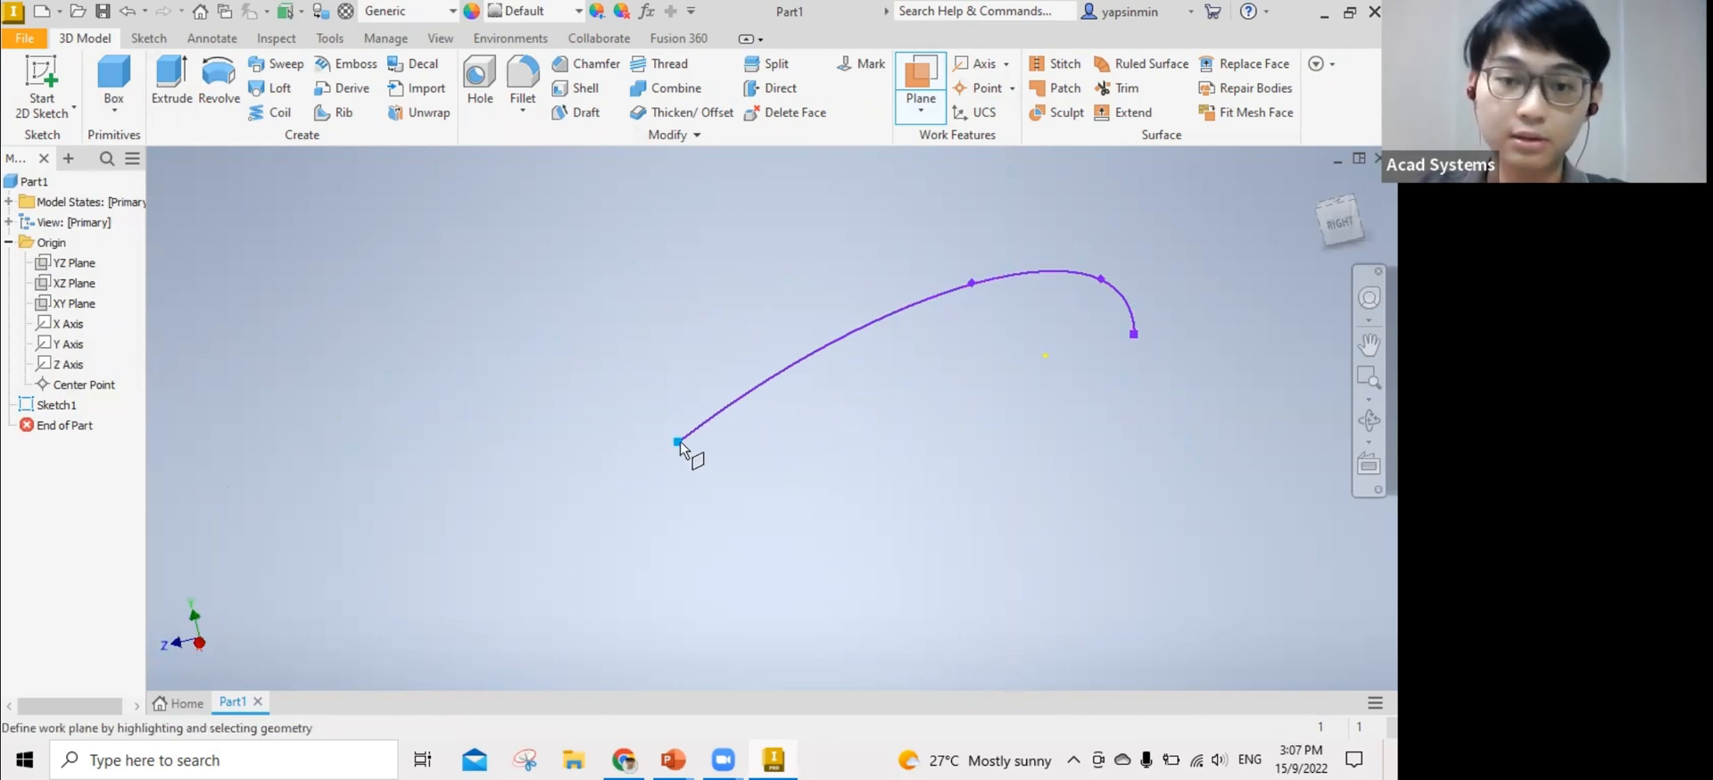
left_click(678, 442)
left_click(737, 412)
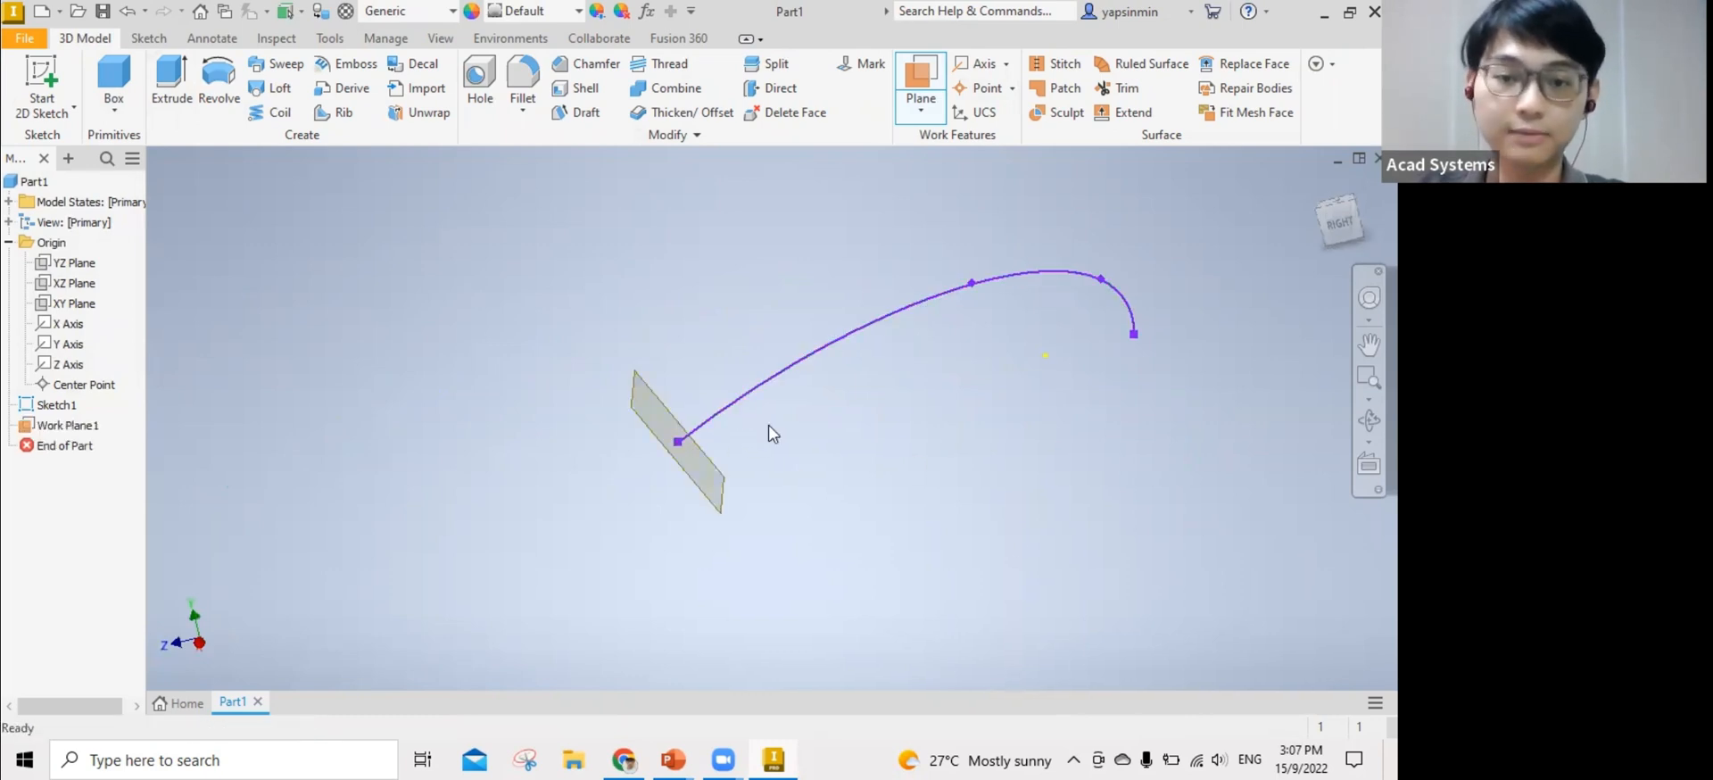
Face the work plane at the spline's start squarely and start a new 2D sketch on it.
right_click(659, 426)
left_click(671, 486)
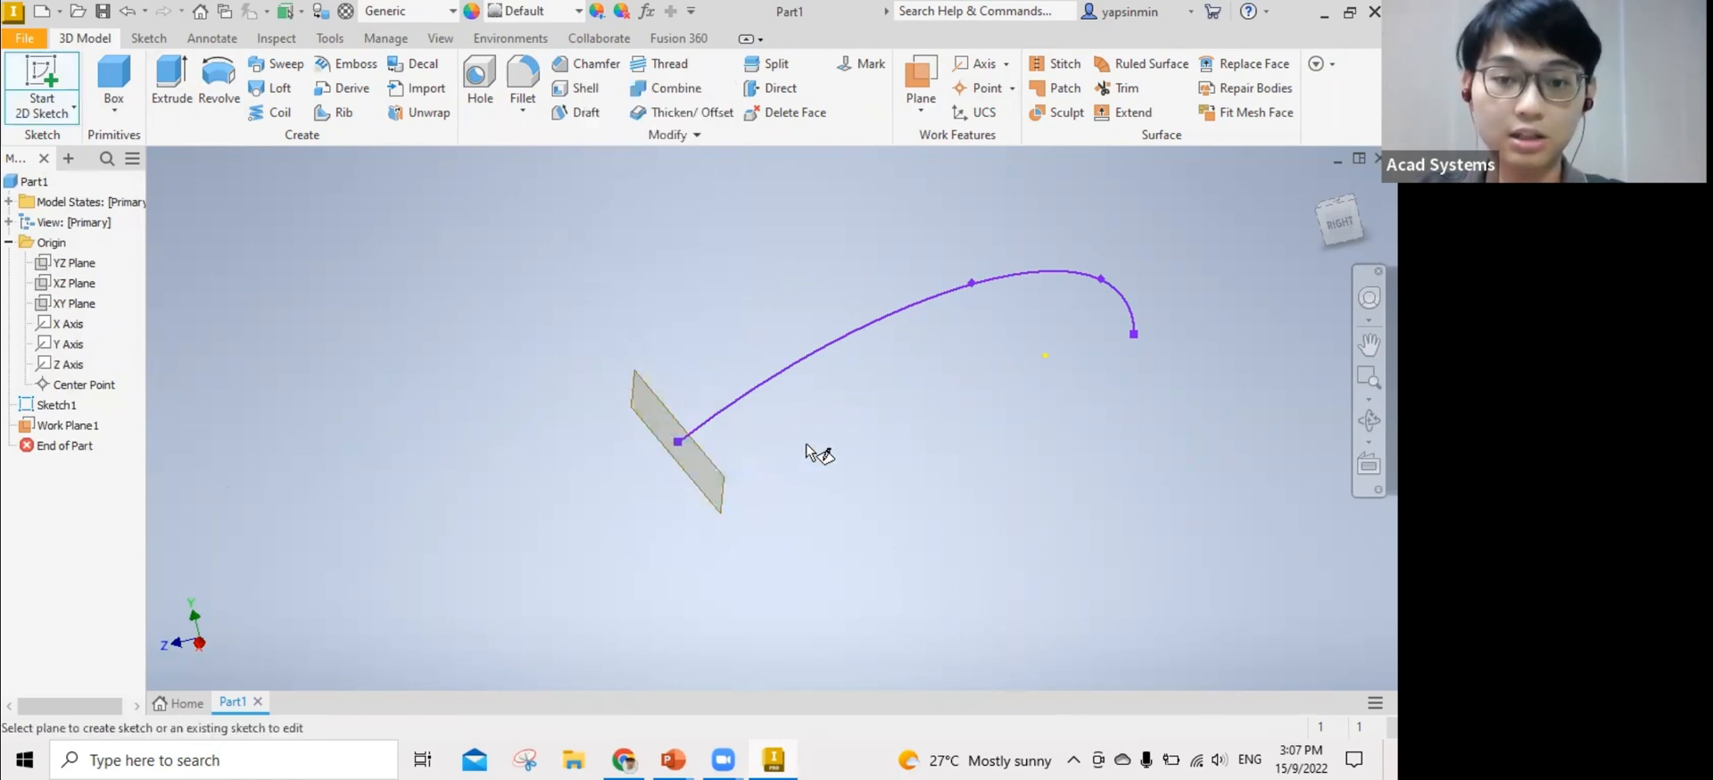
right_click(700, 467)
left_click(662, 410)
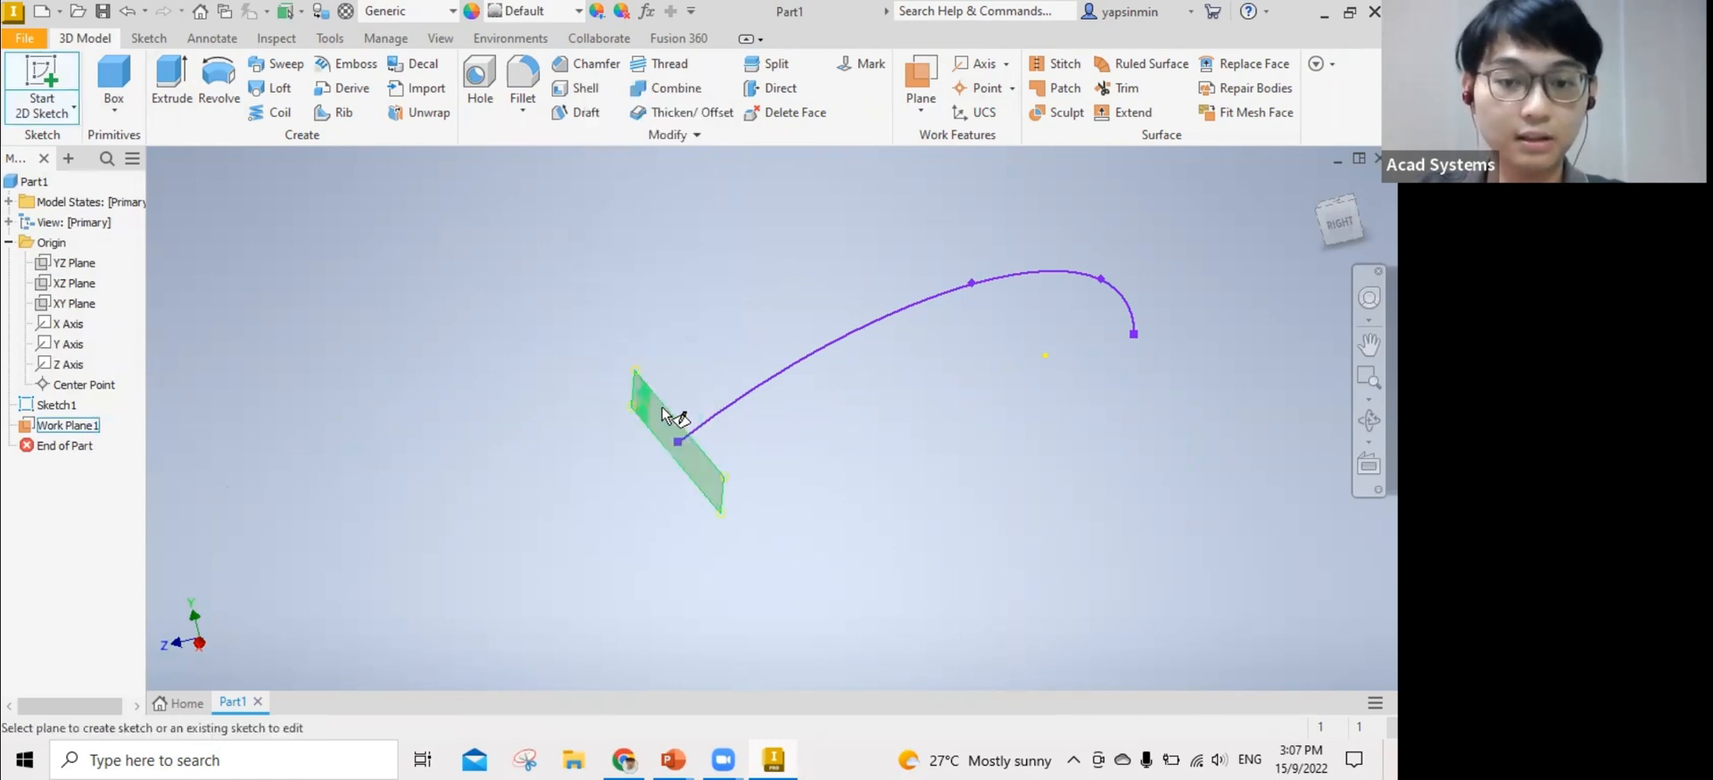
middle_click_drag(663, 416, 664, 417, "shift")
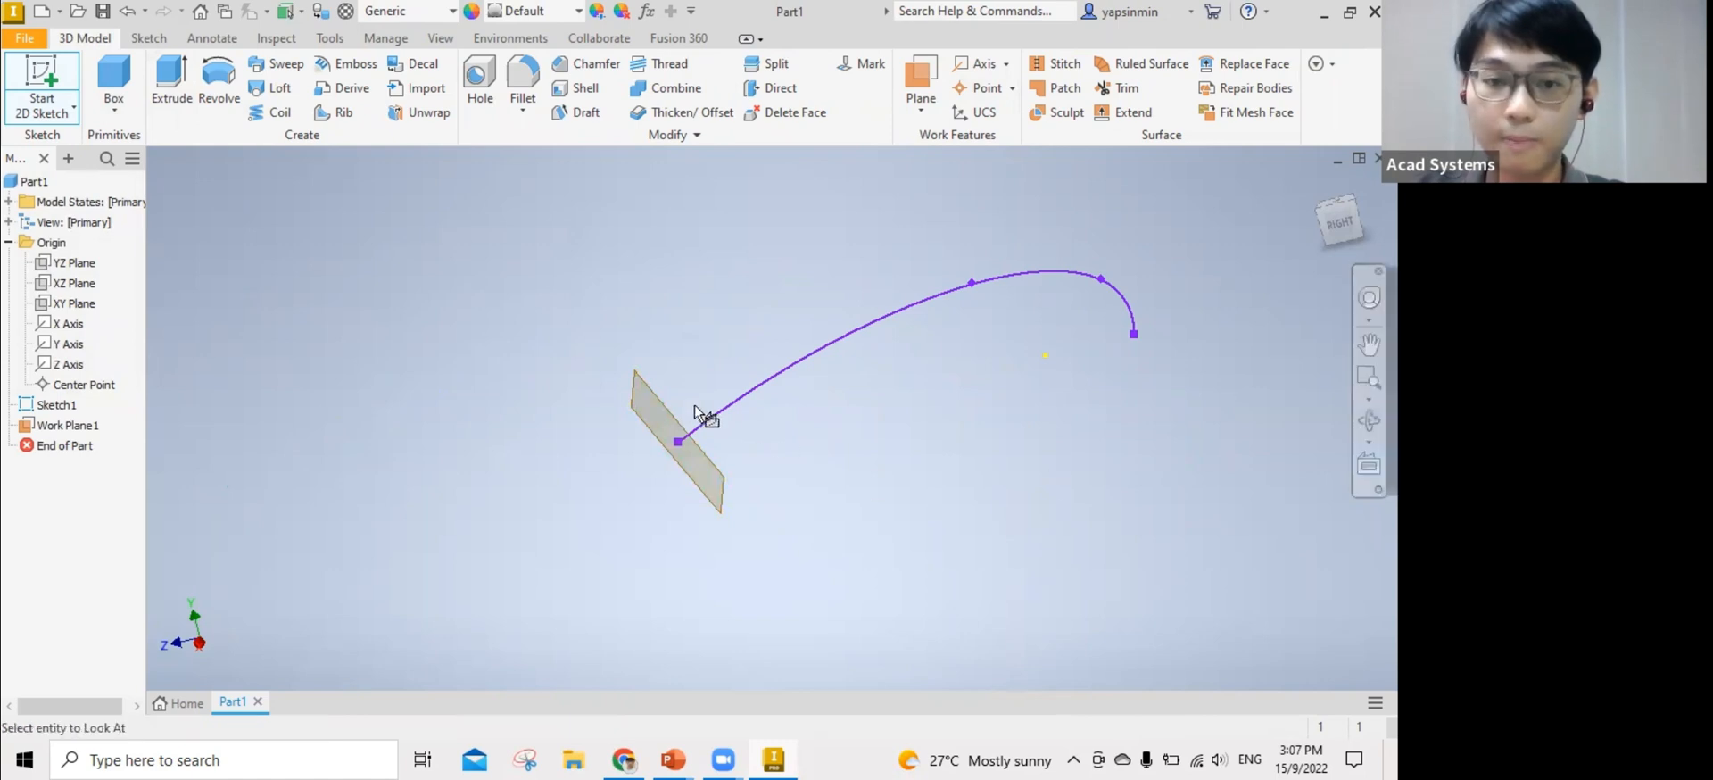
left_click(661, 405)
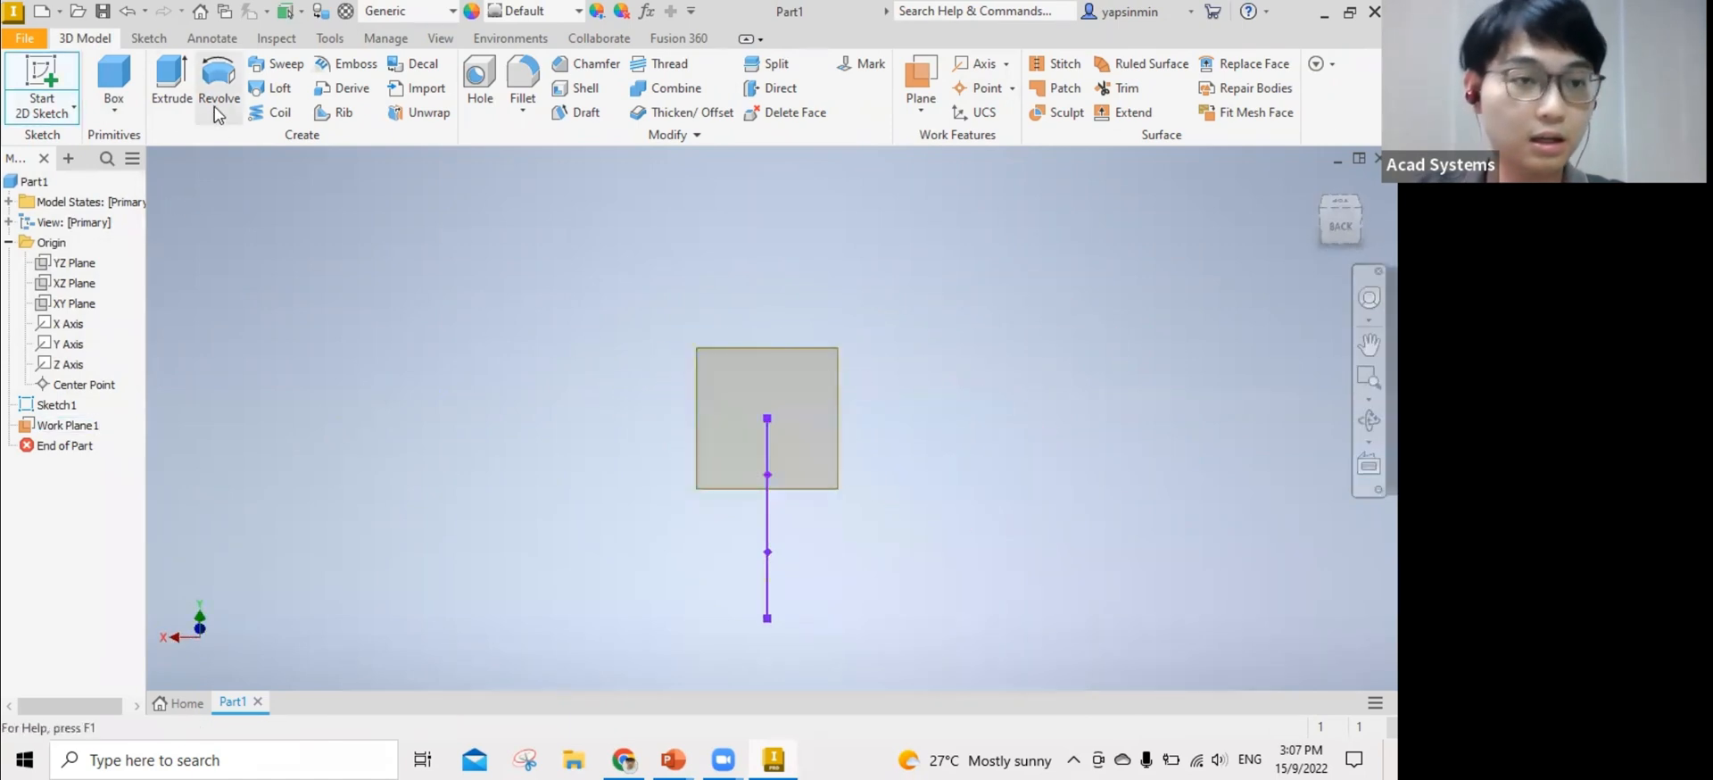
right_click(794, 482)
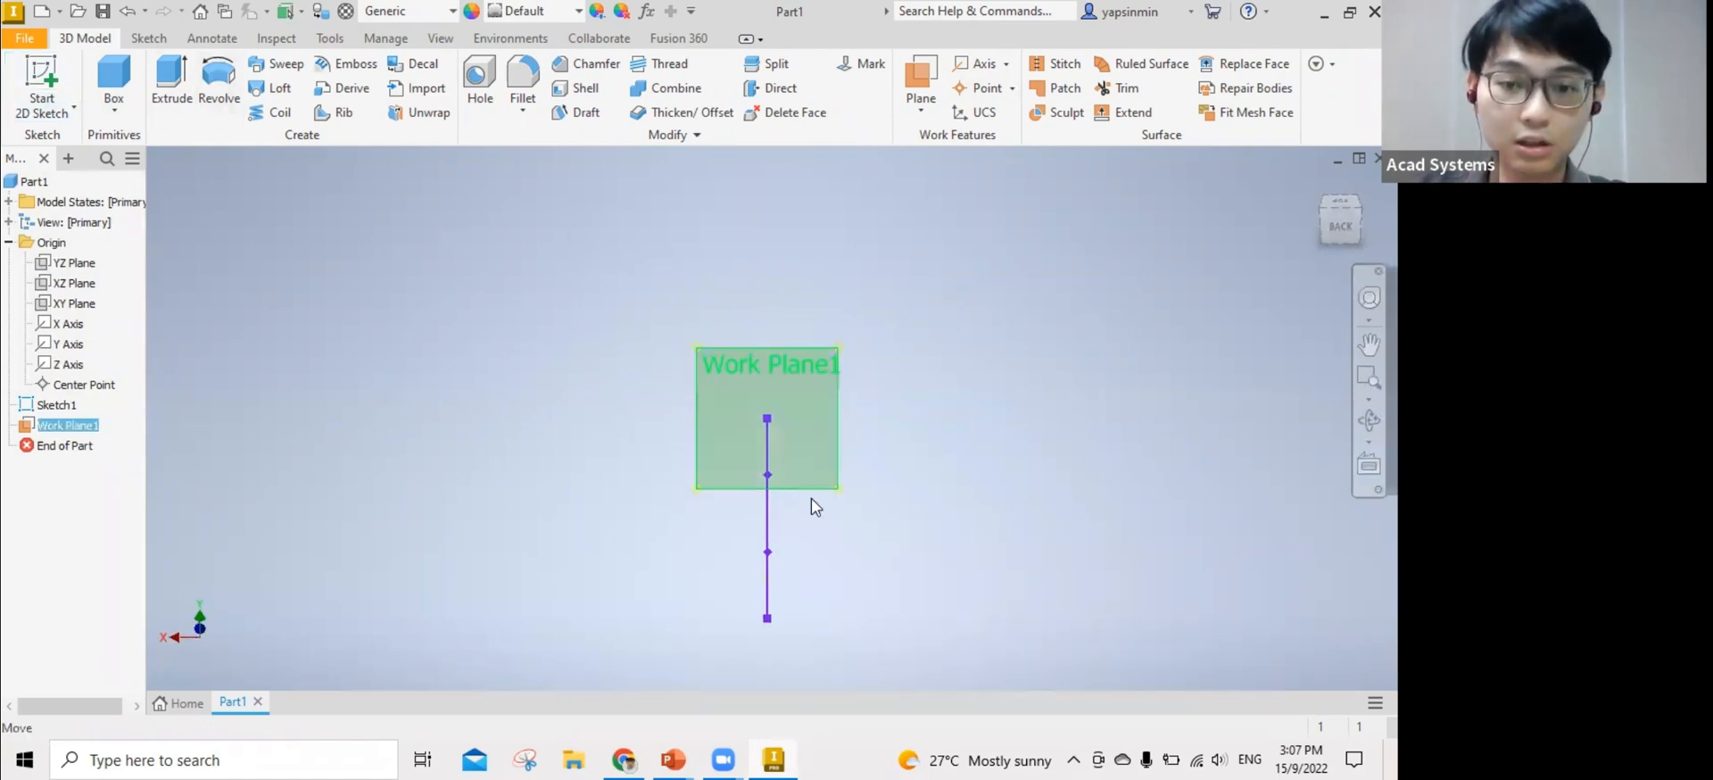
left_click(802, 538)
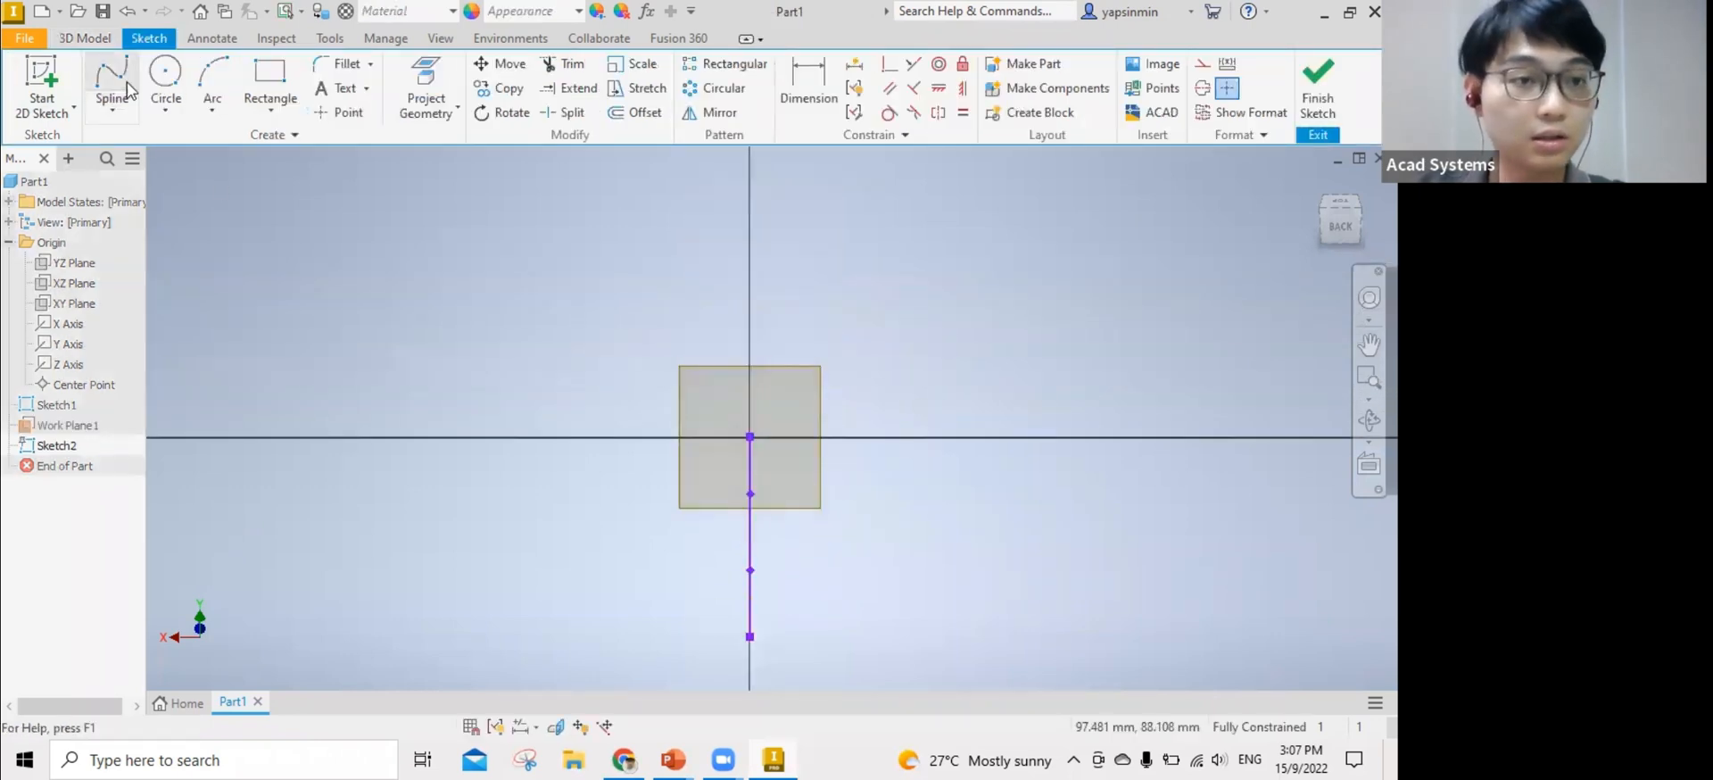
Draw a three-point arc bulging upward above the horizontal axis, with its endpoints level at 0 degrees.
left_click(213, 90)
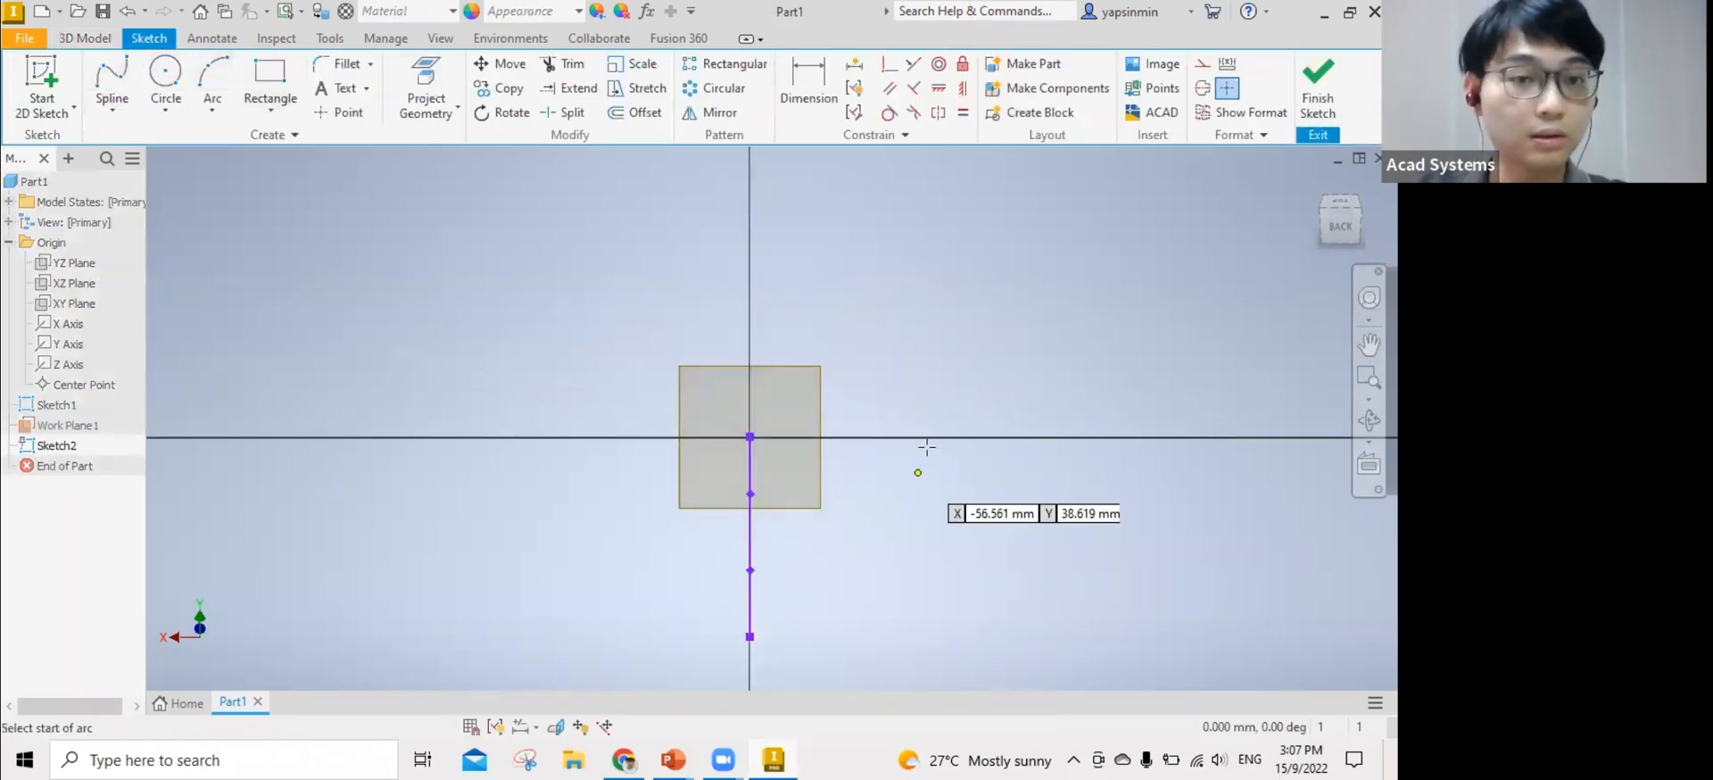
left_click(820, 343)
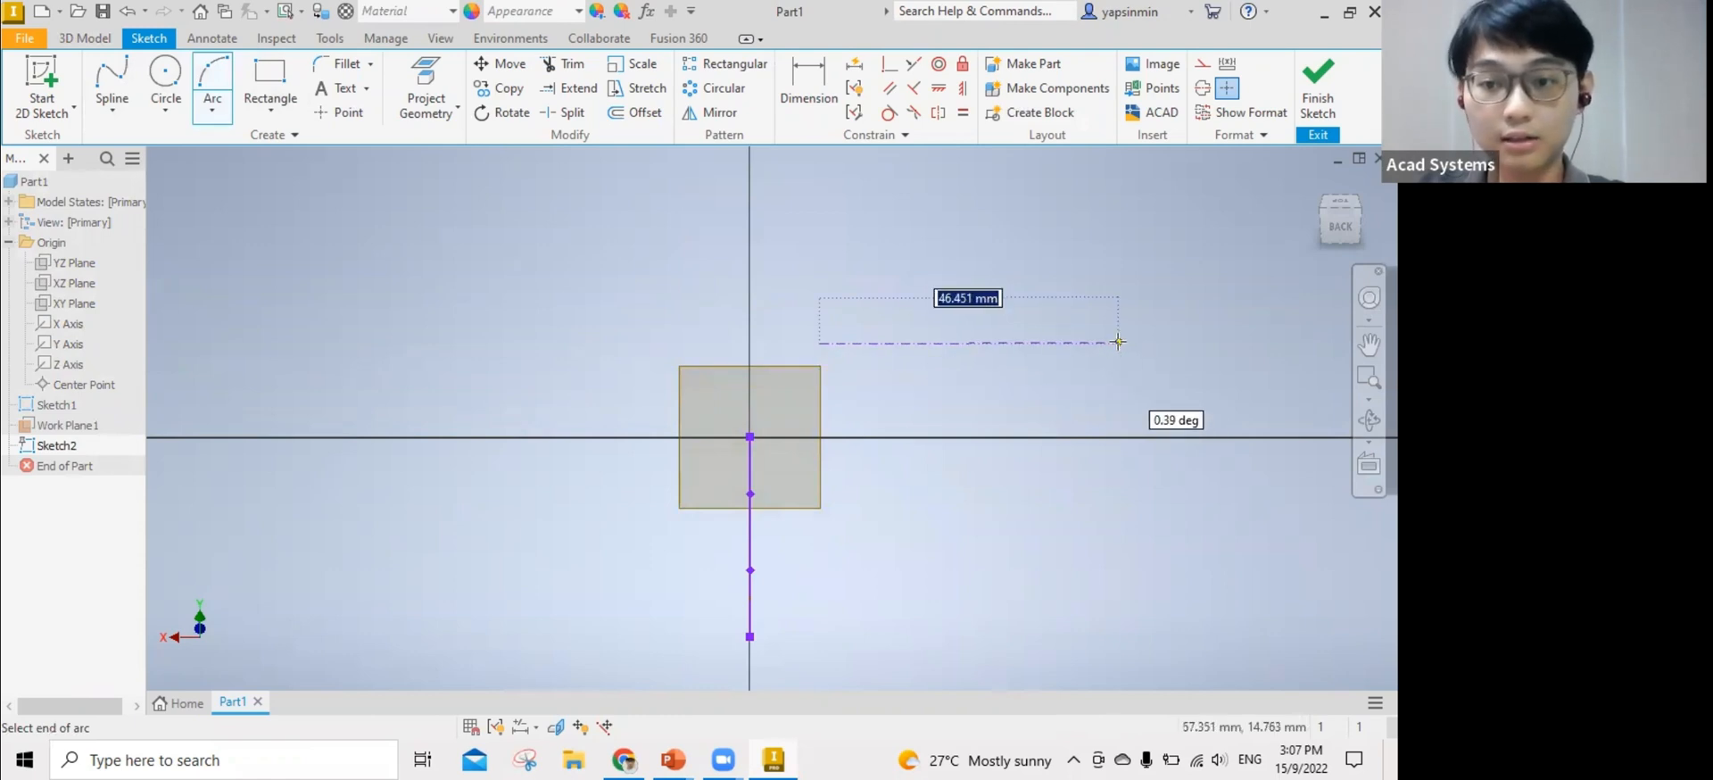
key("Tab")
type("0")
key("Tab")
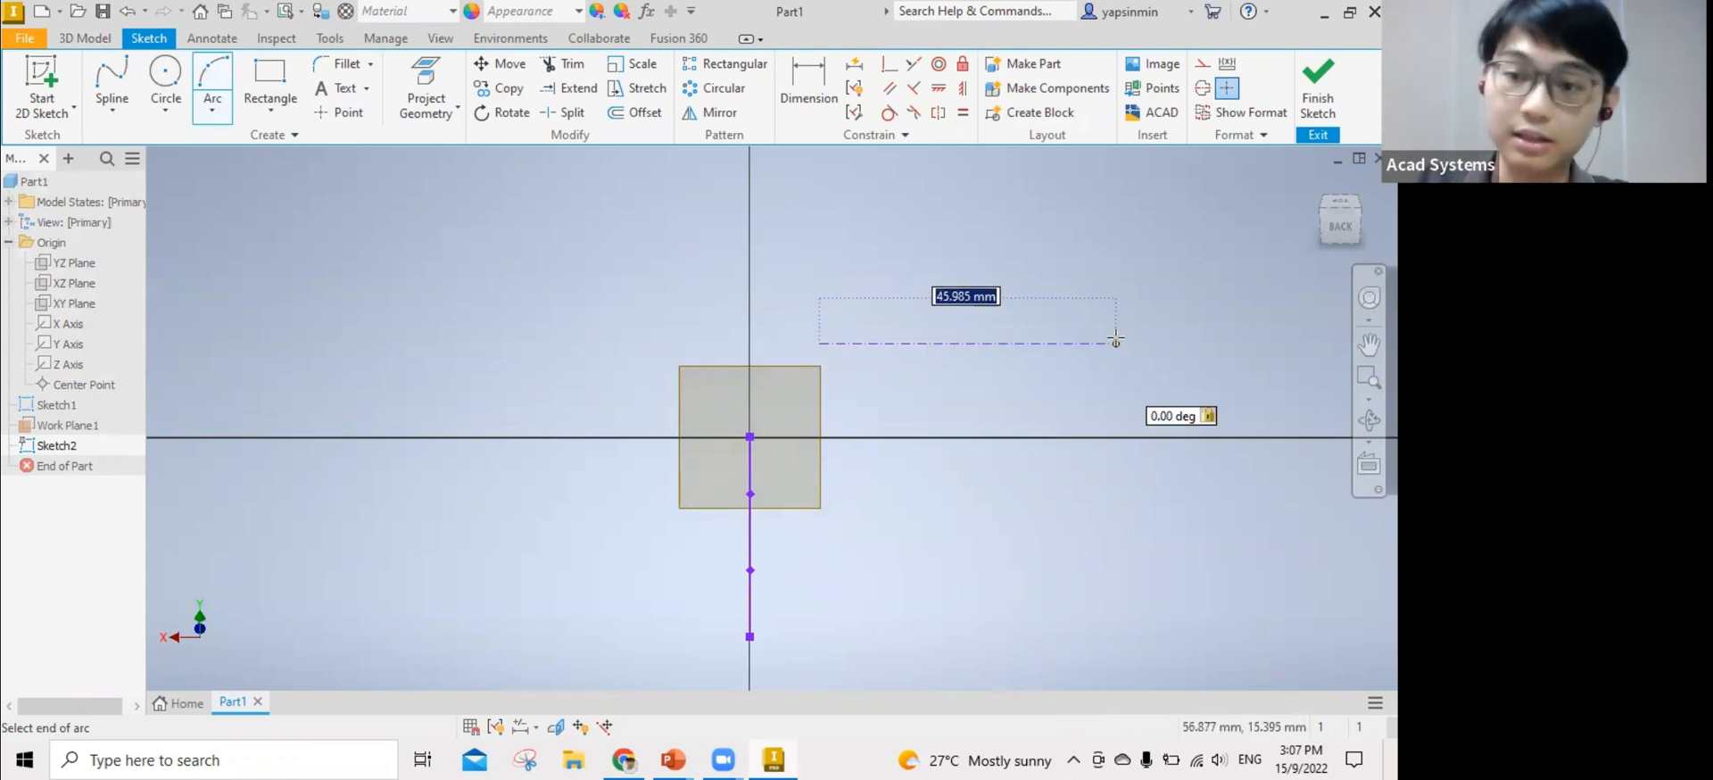
left_click(1034, 342)
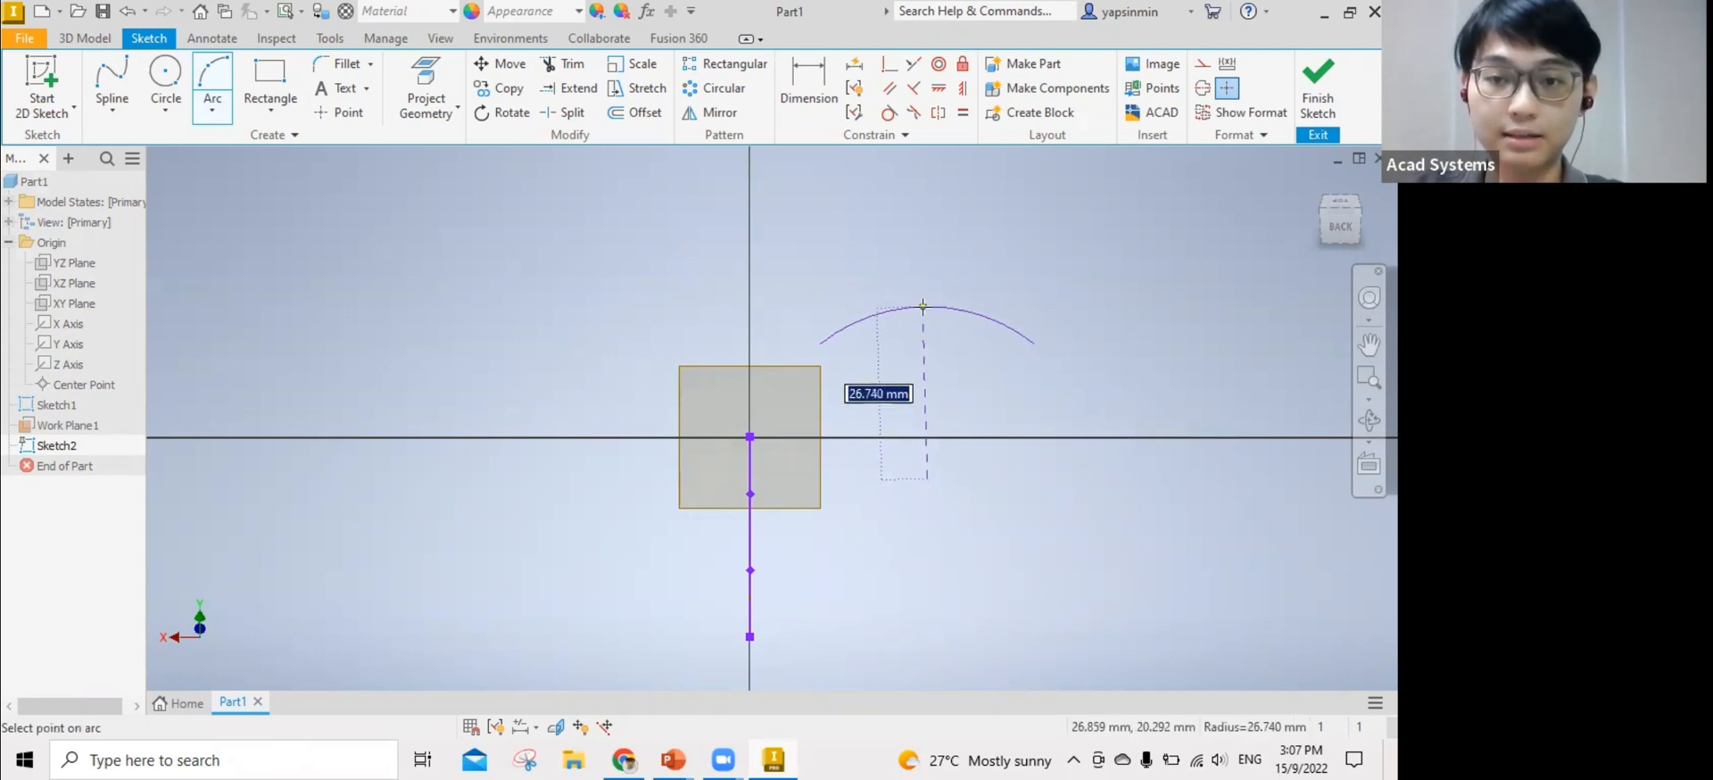
left_click(925, 296)
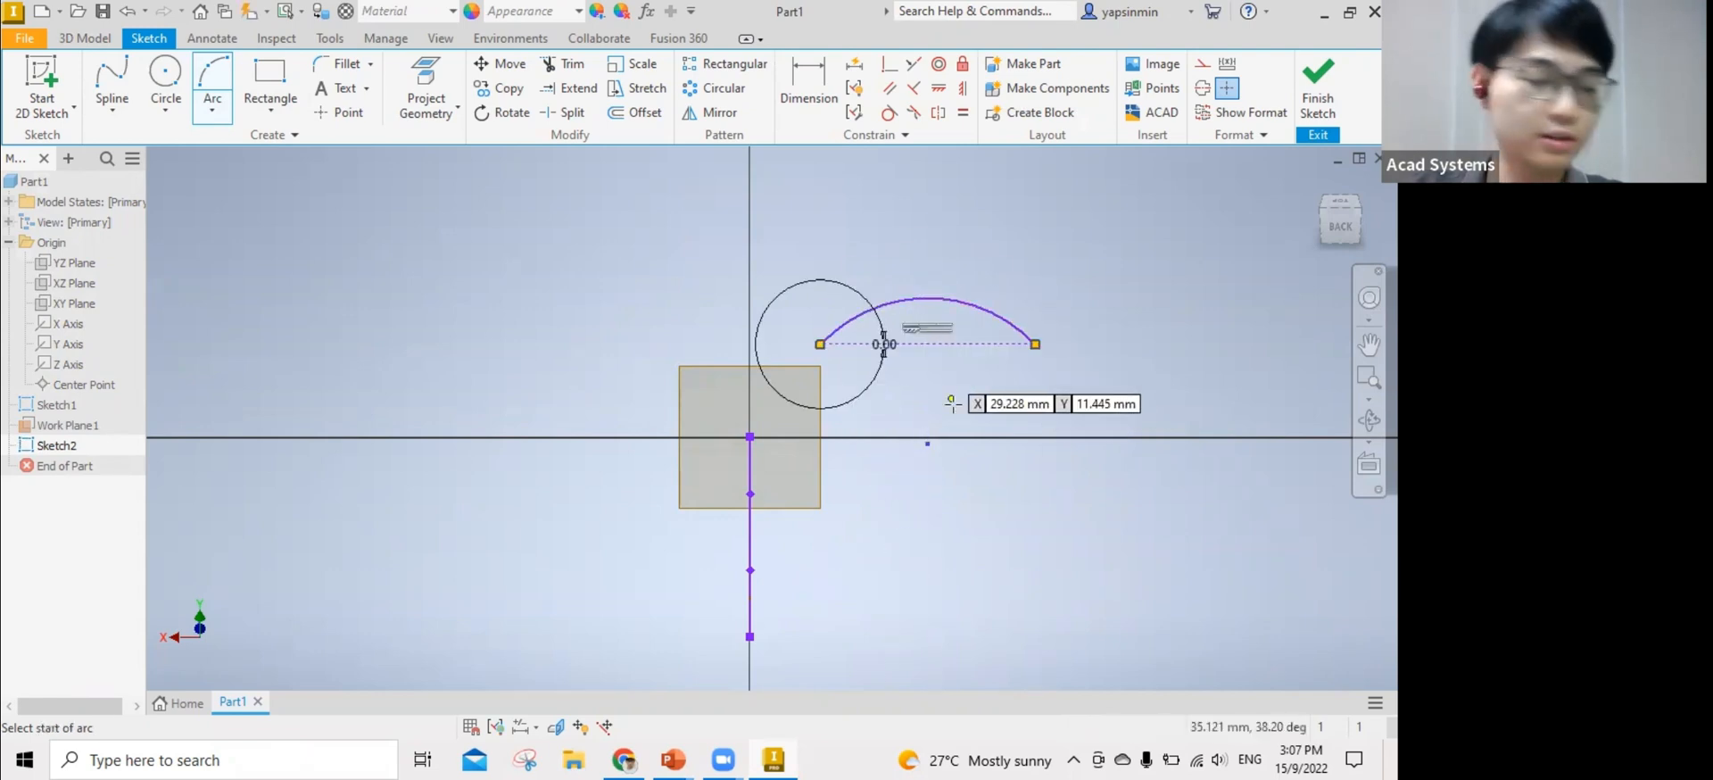
key("Escape")
scroll(935, 329, "up", 3)
scroll(862, 351, "down", 3)
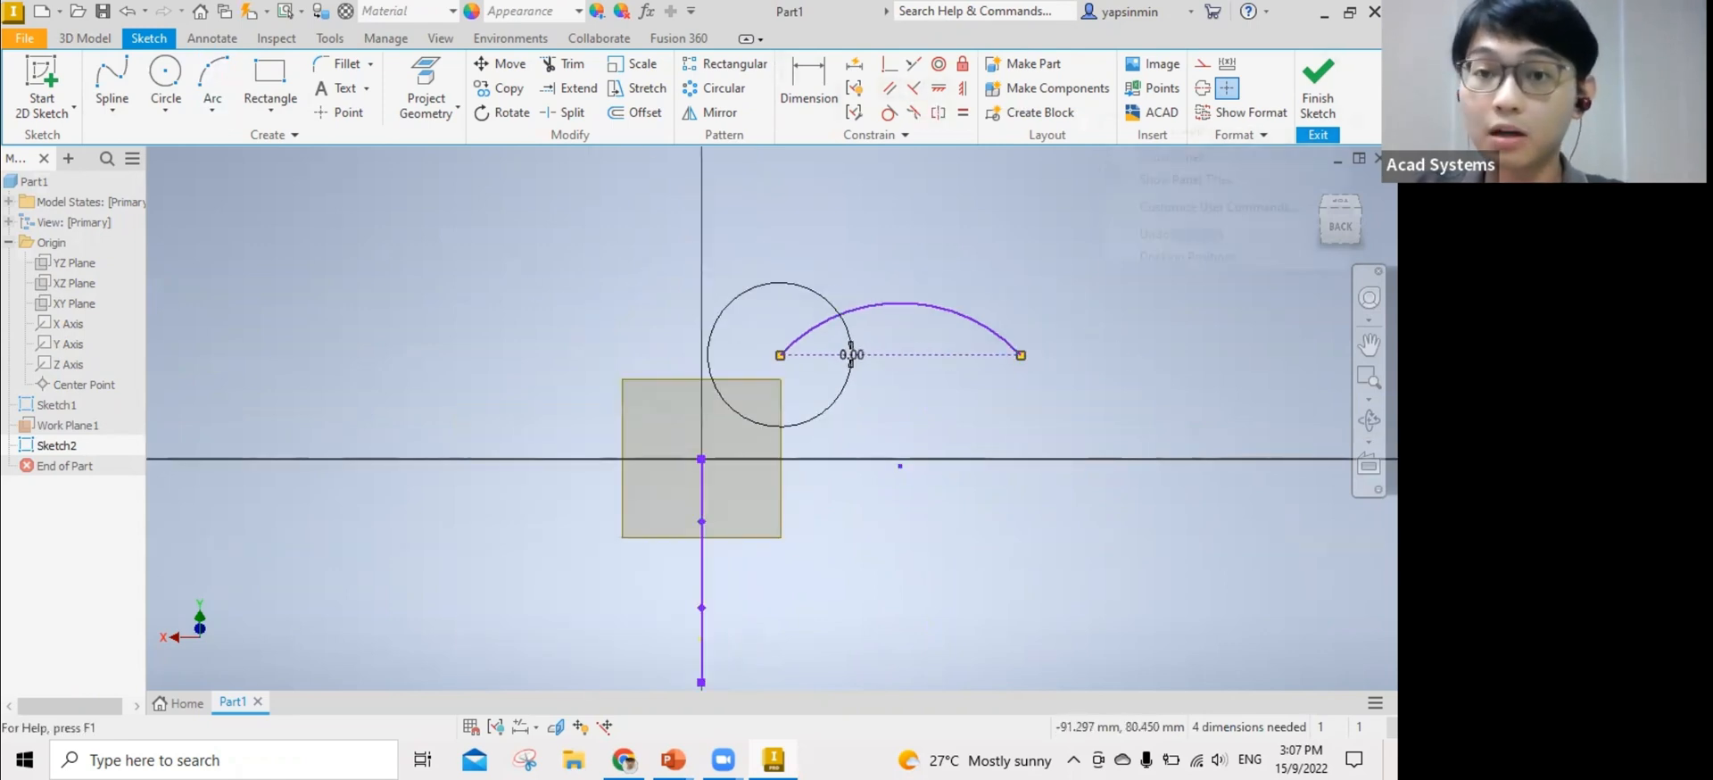
Enable the display of the Parameters tool group for the sketch environment.
left_click(1006, 310)
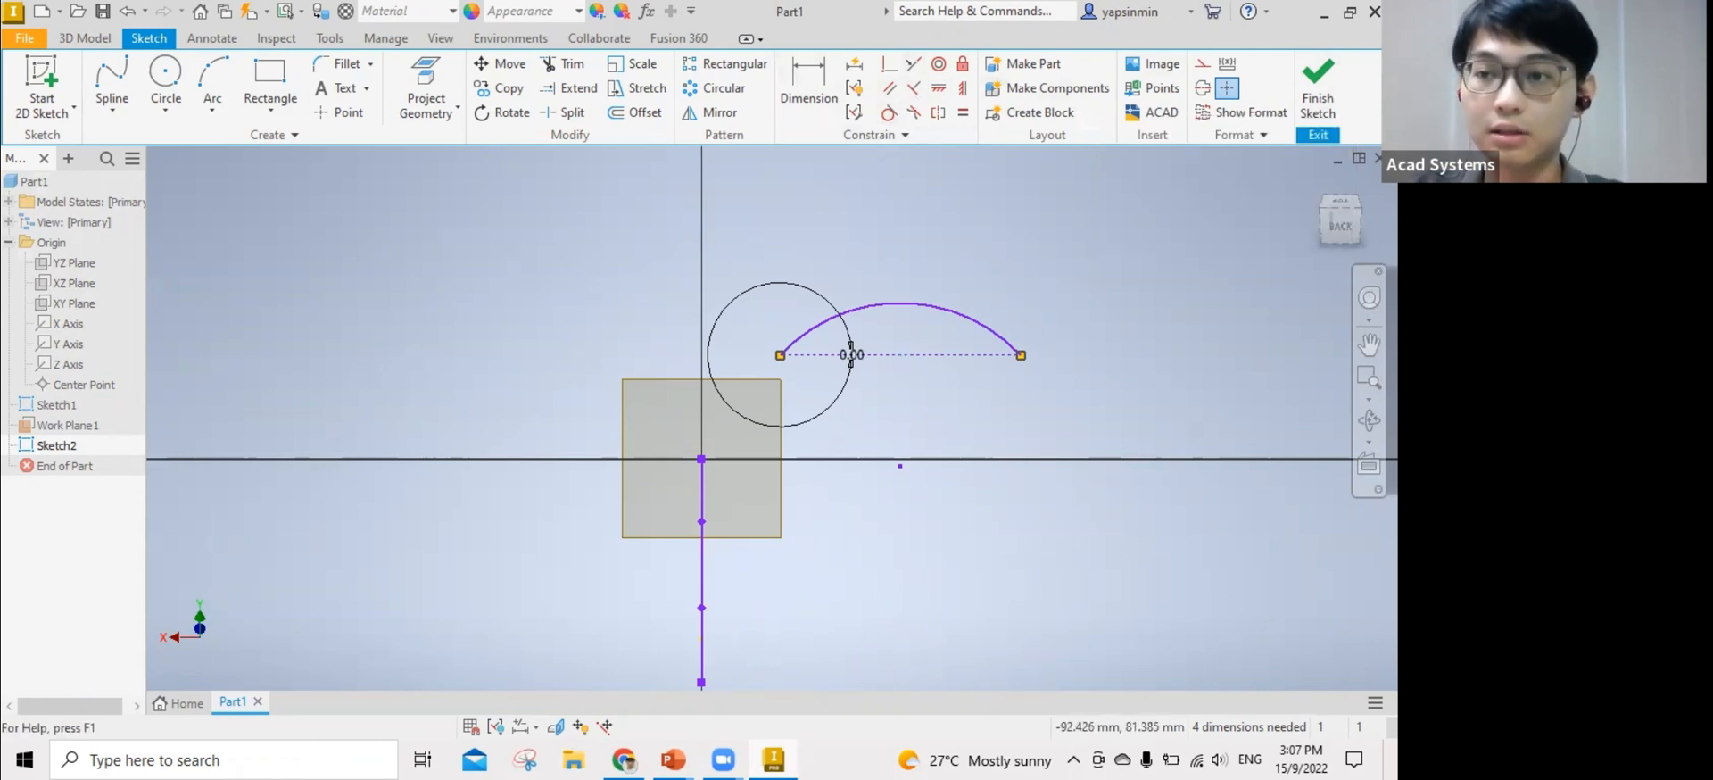
right_click(1106, 104)
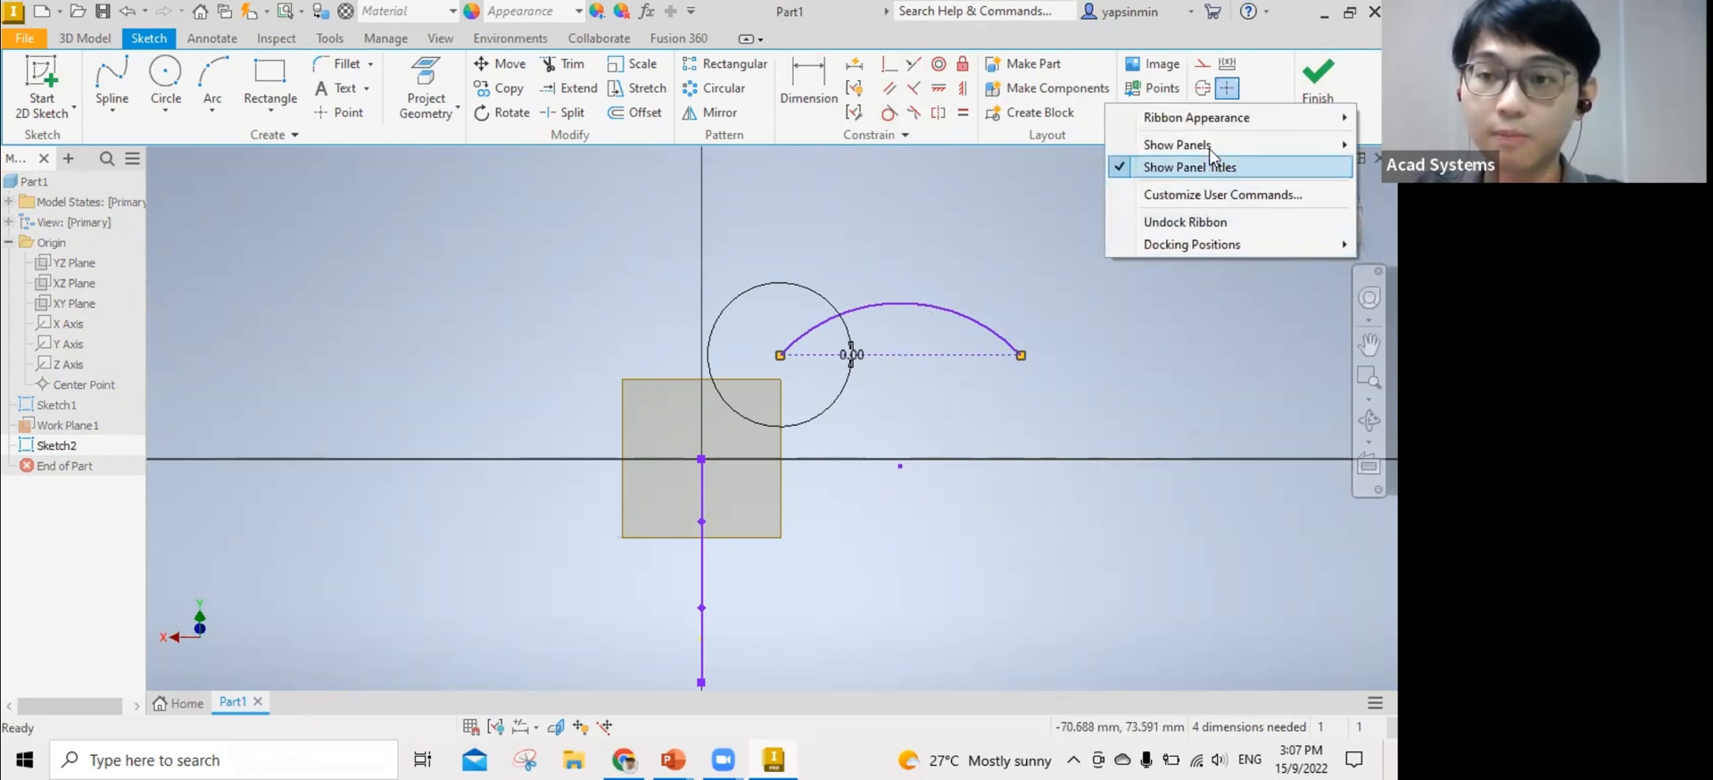
mouse_move(1206, 149)
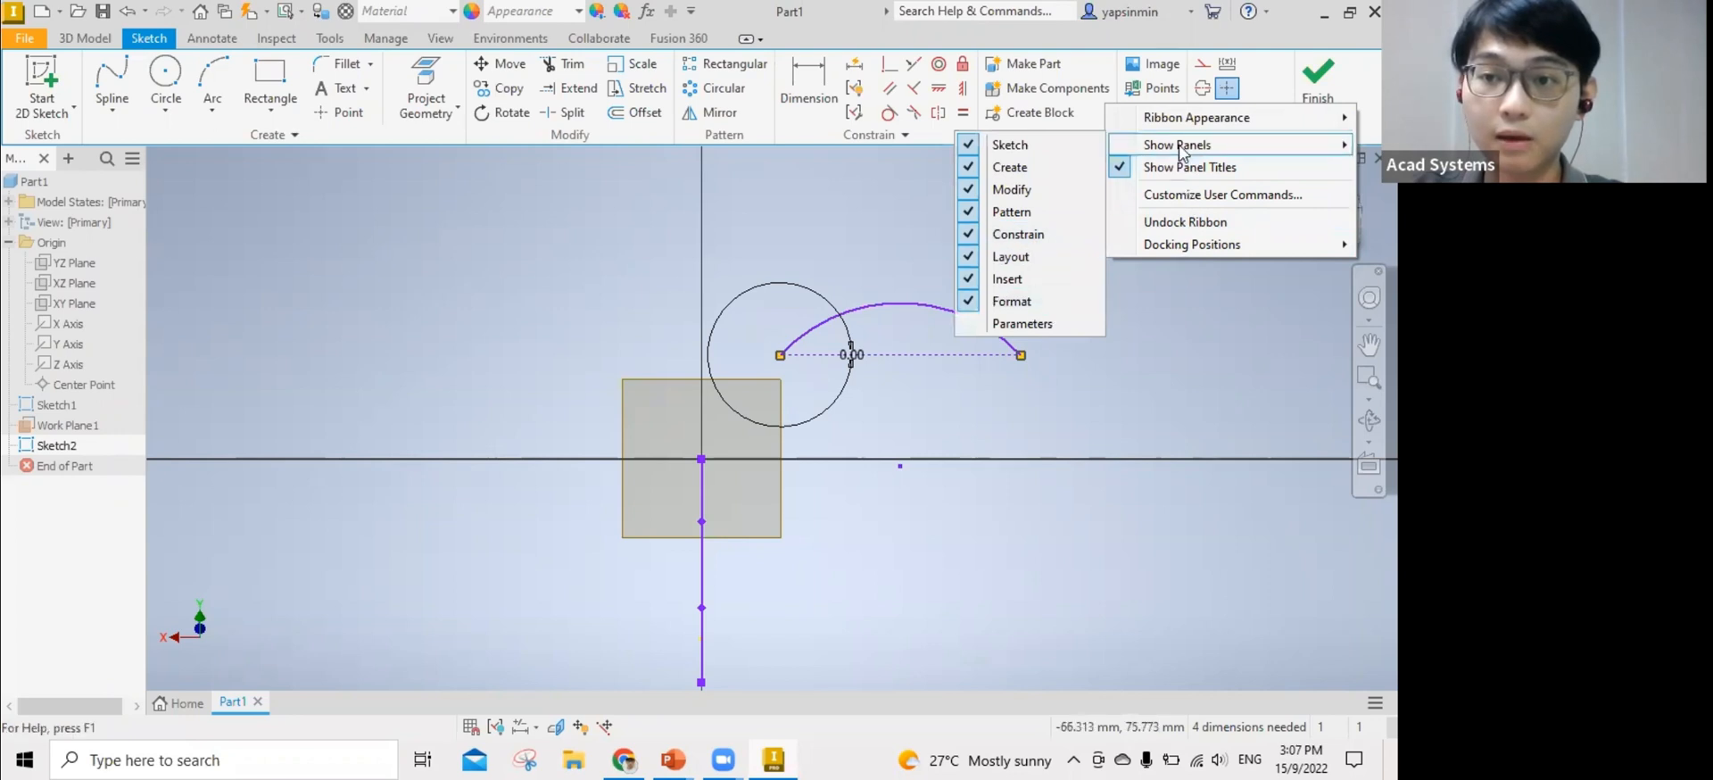
left_click(1013, 323)
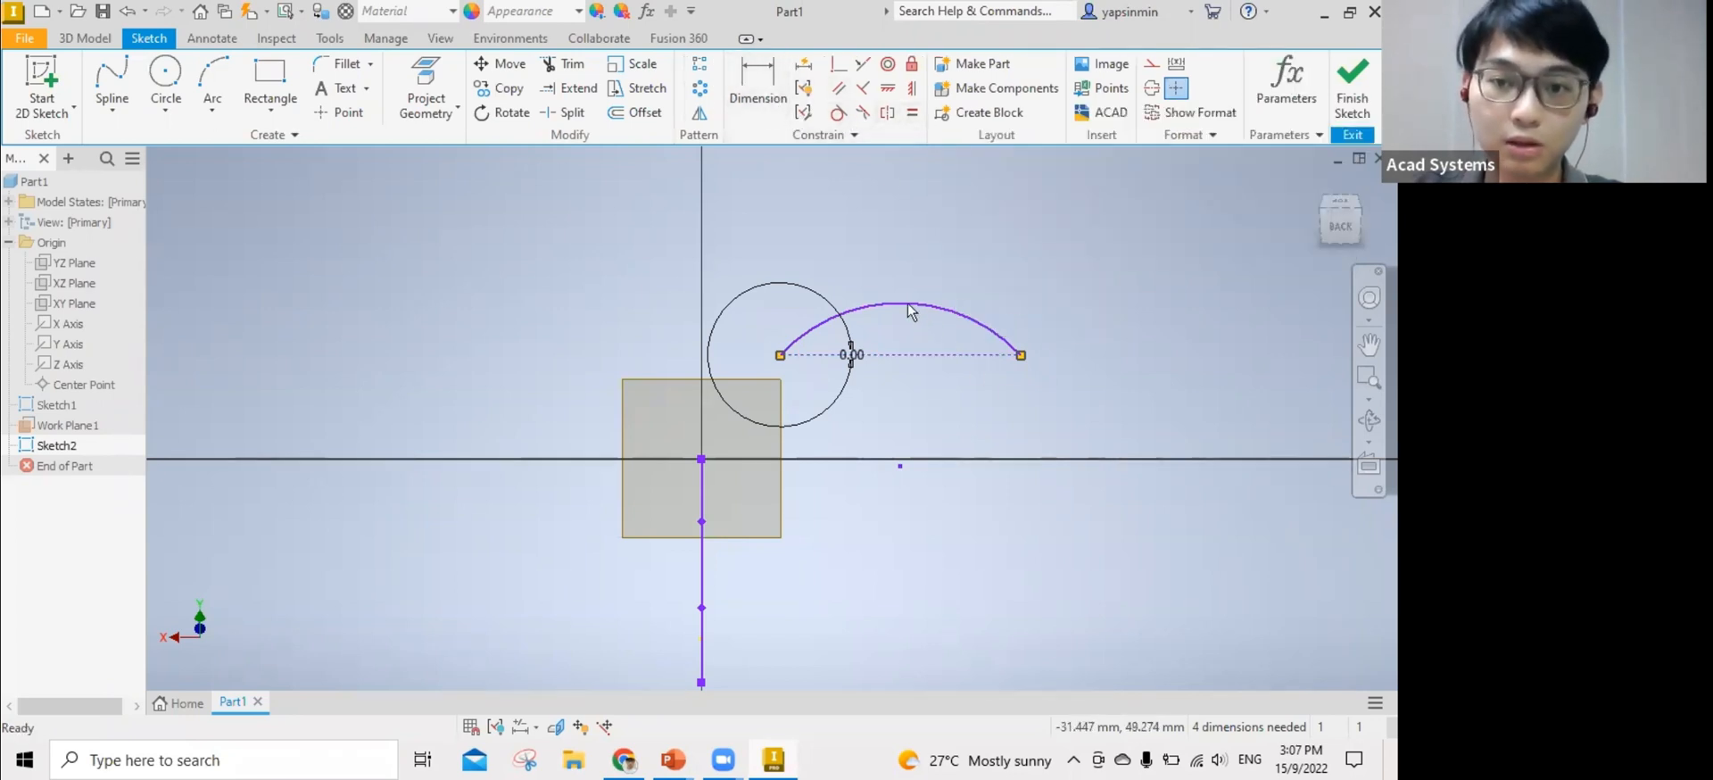
Move the arc down closer to the horizontal axis and restore the application window to its non-maximized size.
left_click_drag(892, 301, 900, 339)
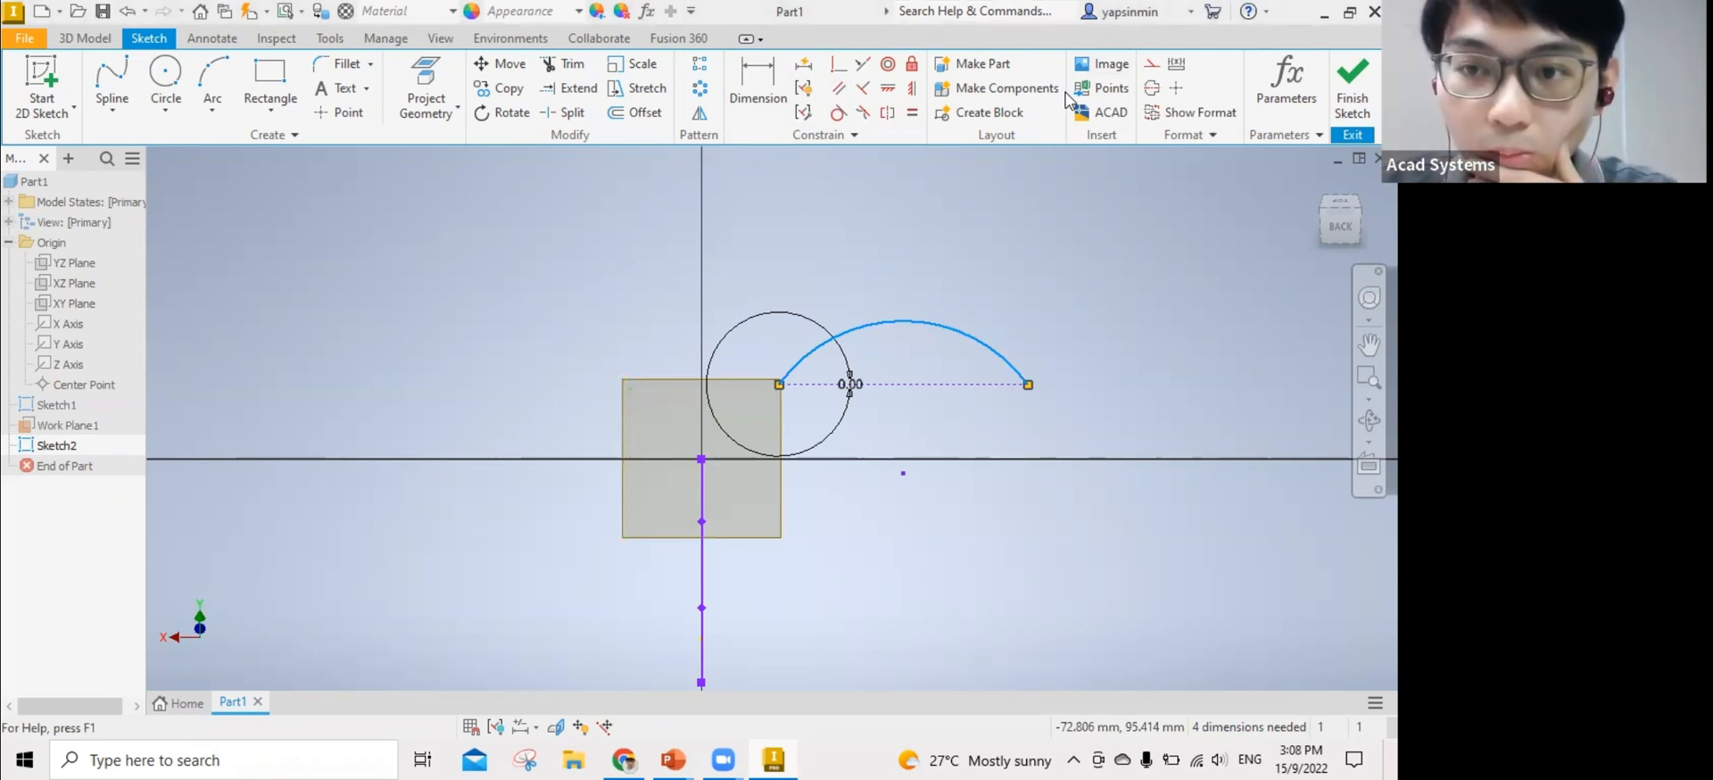
left_click(1350, 12)
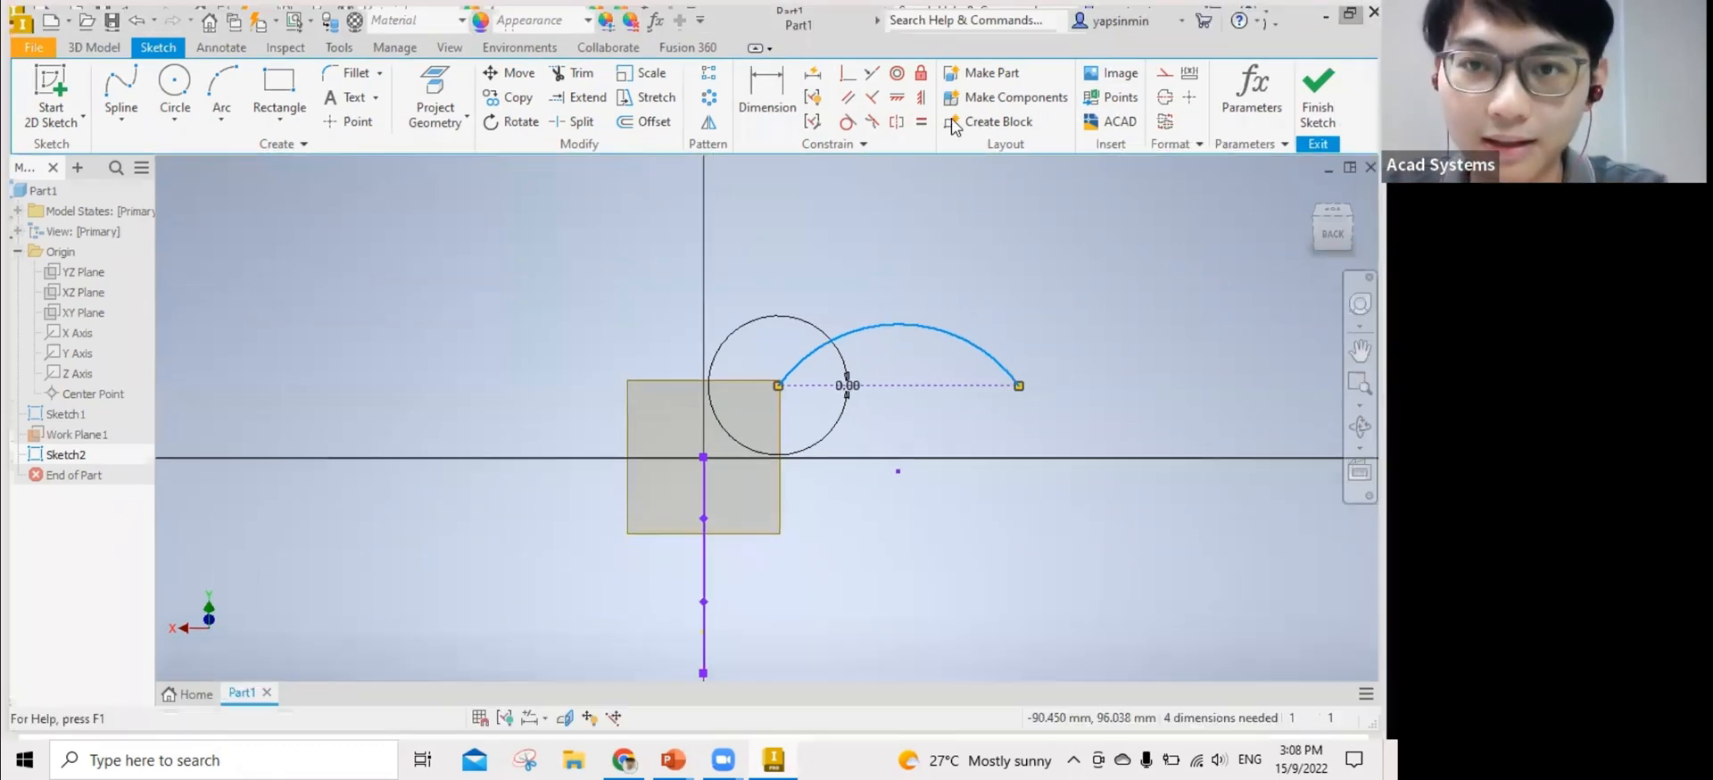
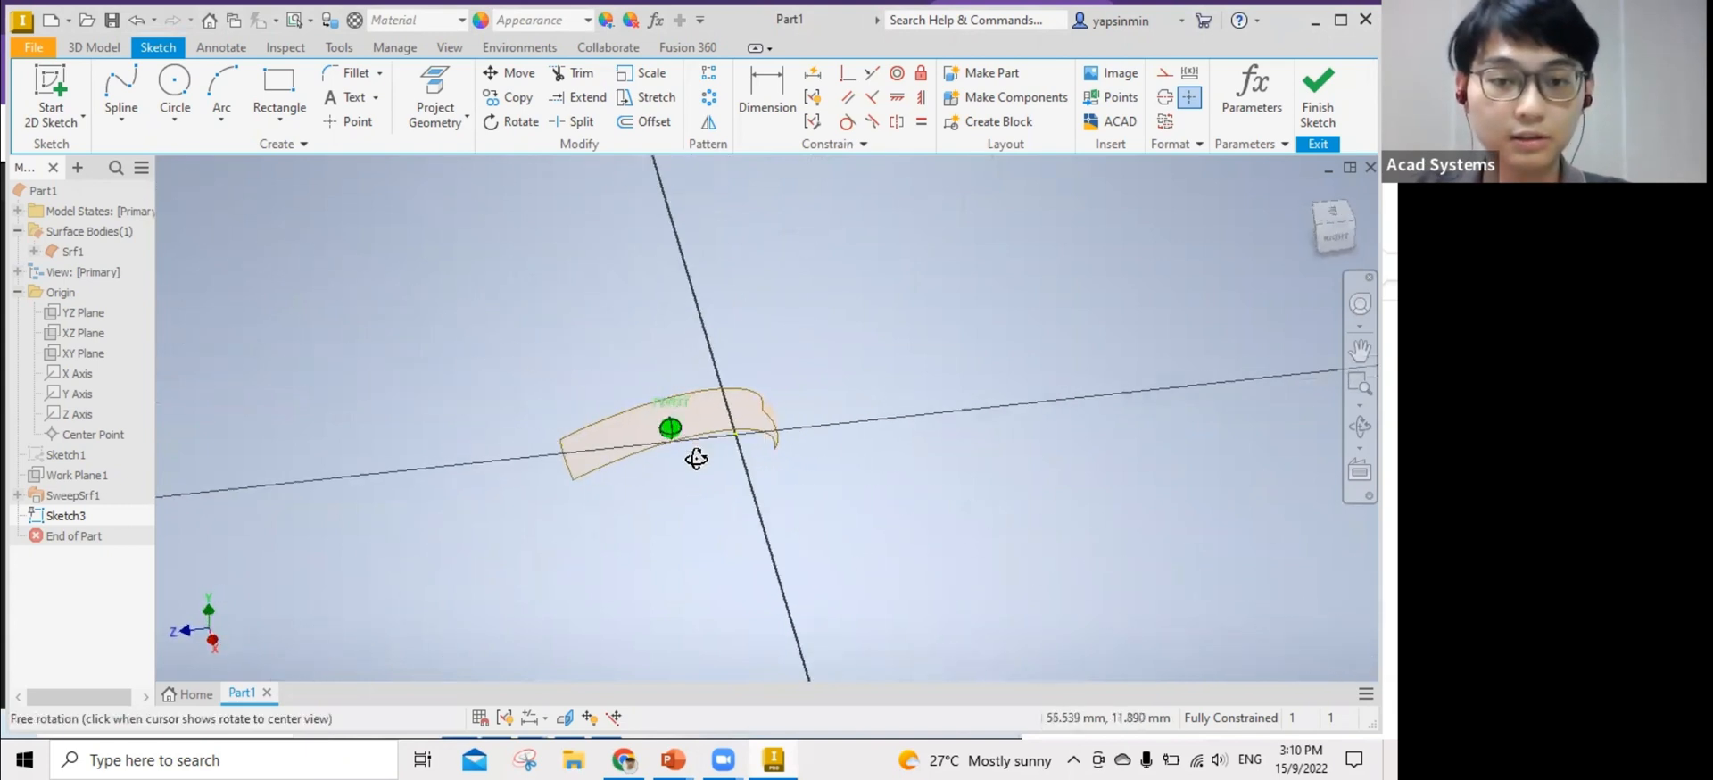
Finish the empty sketch made after the swept surface.
scroll(643, 384, "up", 3)
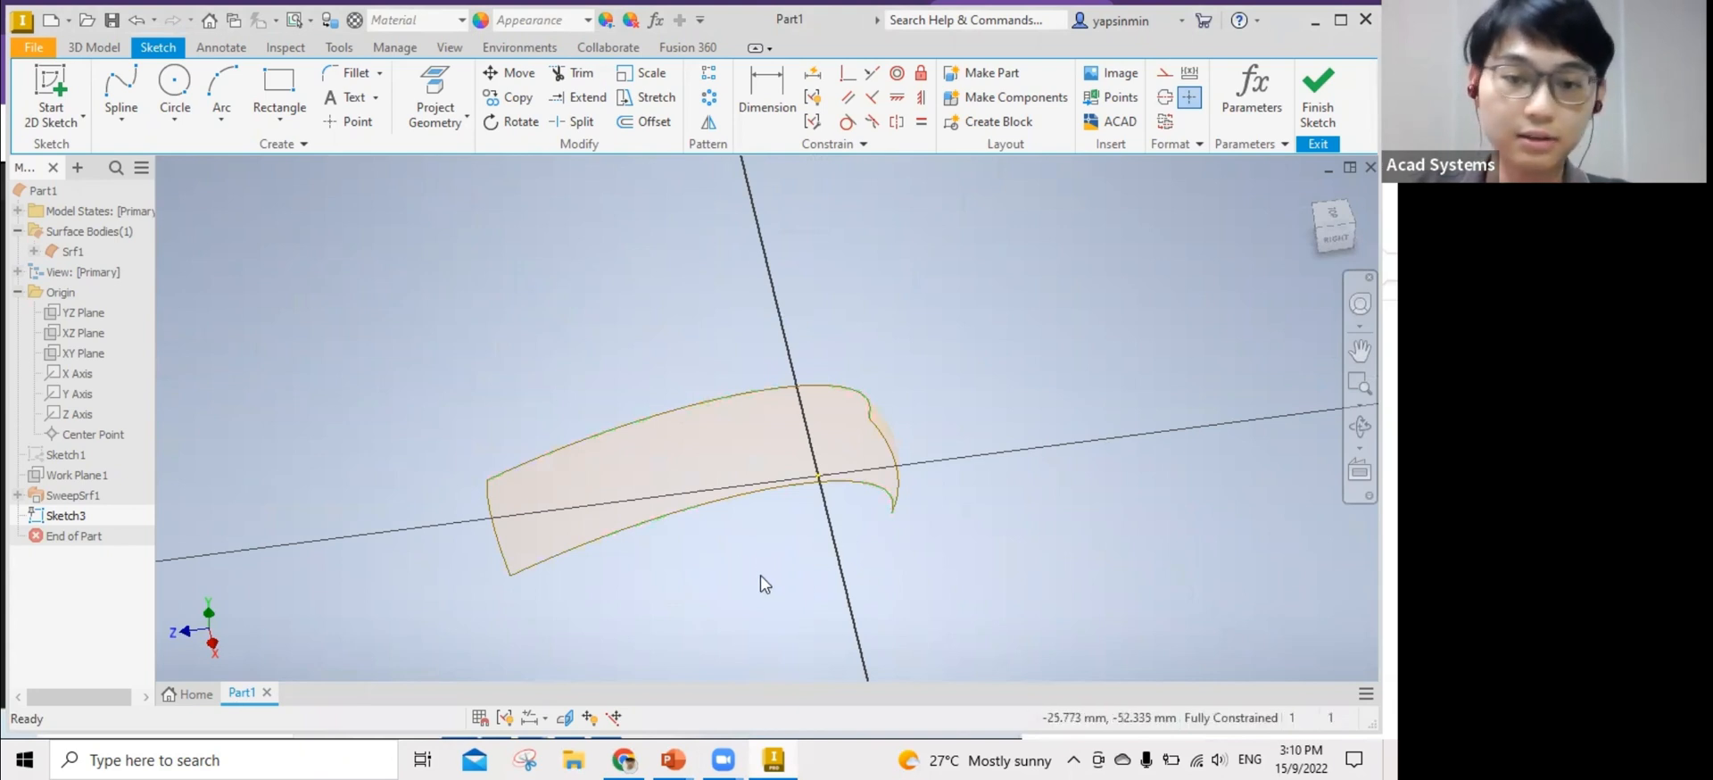
middle_click_drag(731, 612, 497, 422, "shift")
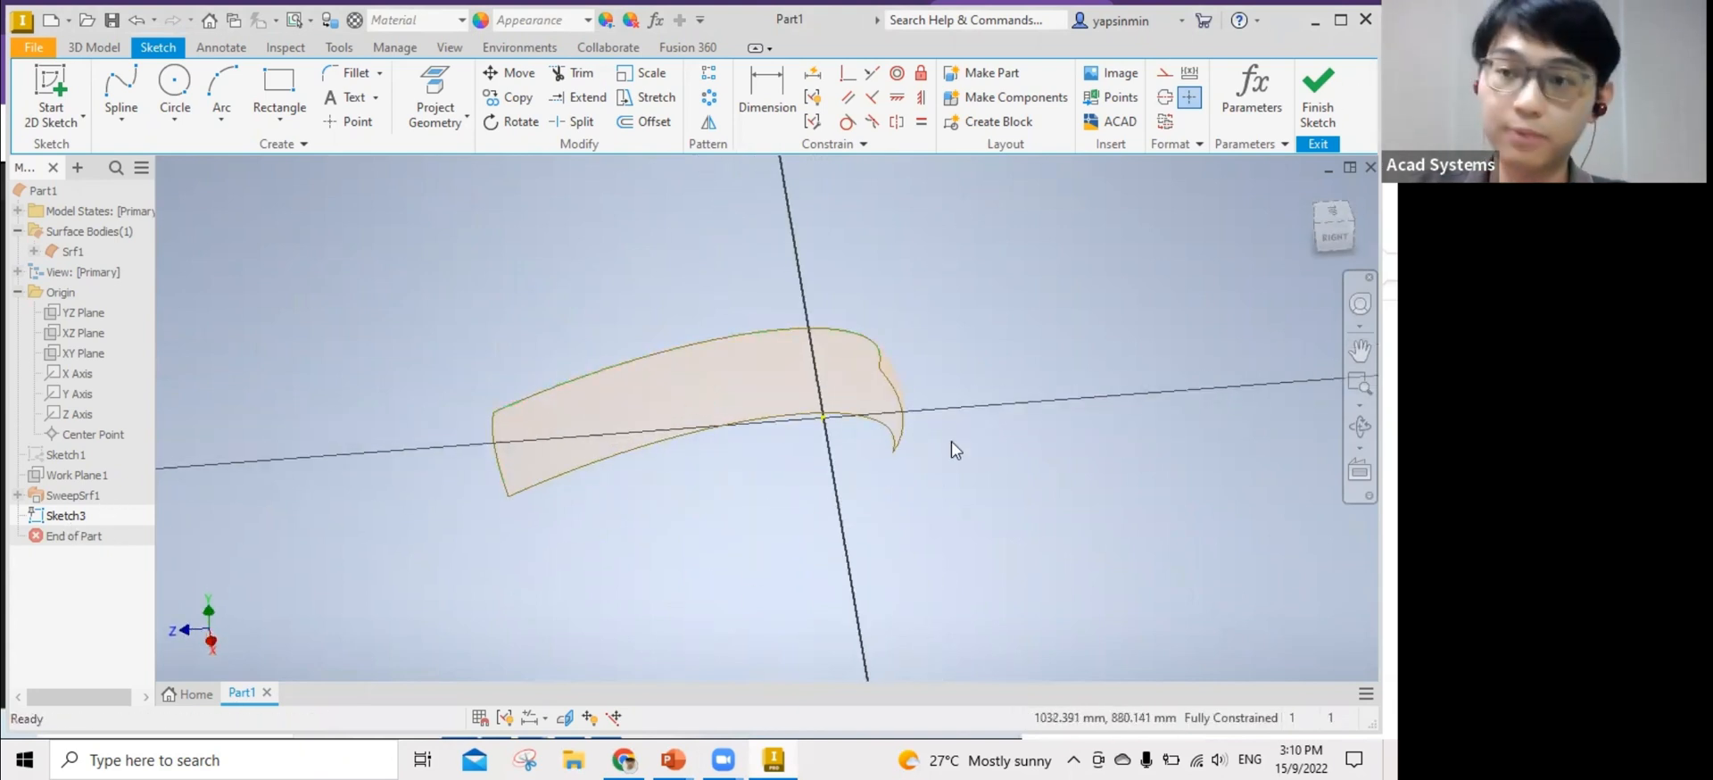
left_click(1318, 93)
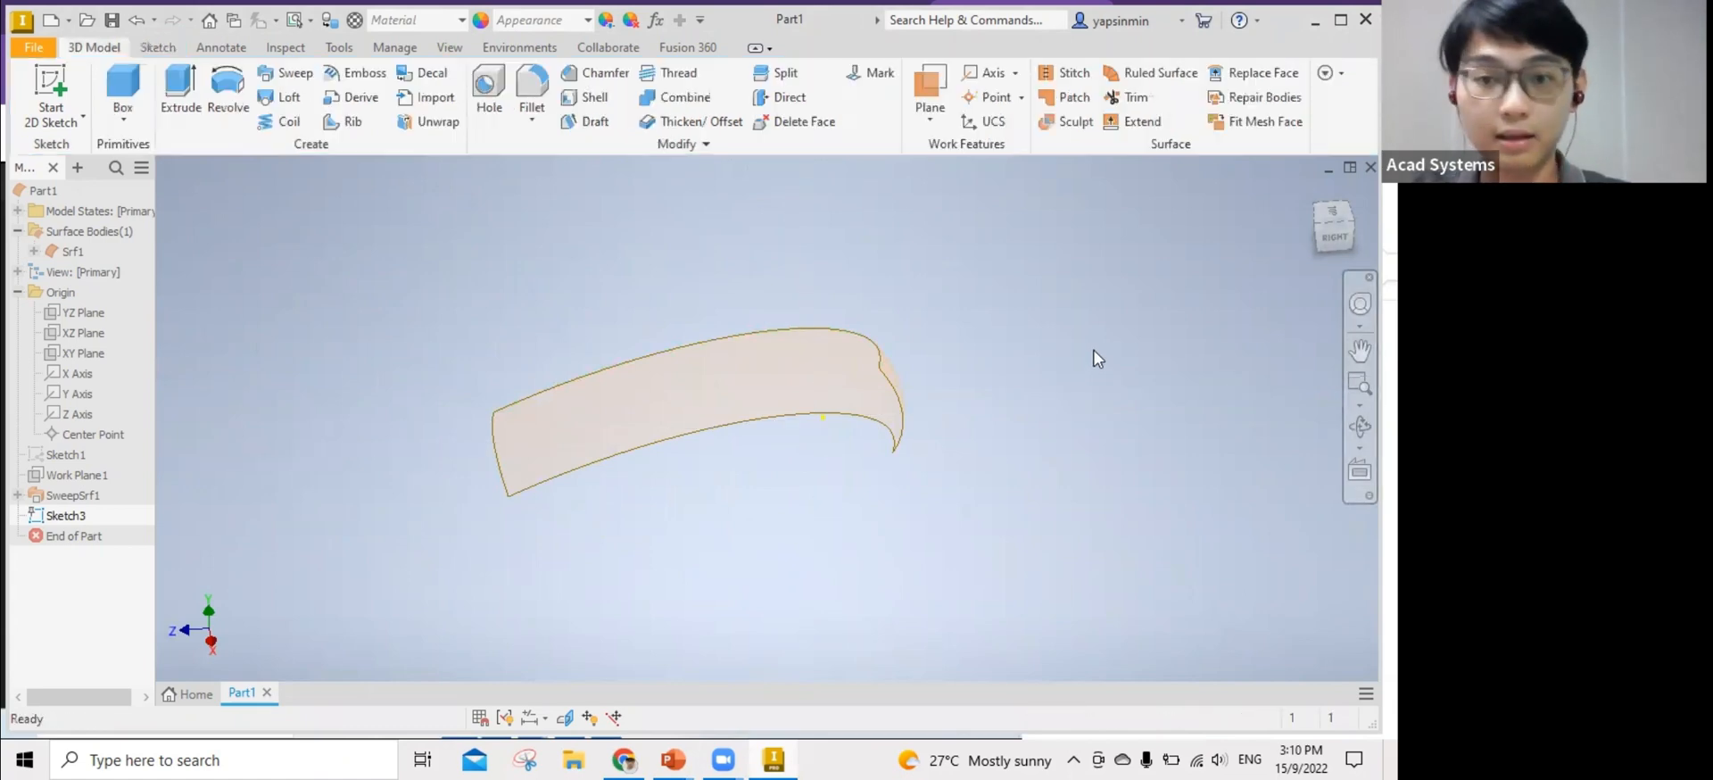
Undo the empty sketch and the swept surface, going back into the arc sketch on the work plane.
key("ctrl+z")
key("ctrl+z")
key("ctrl+z")
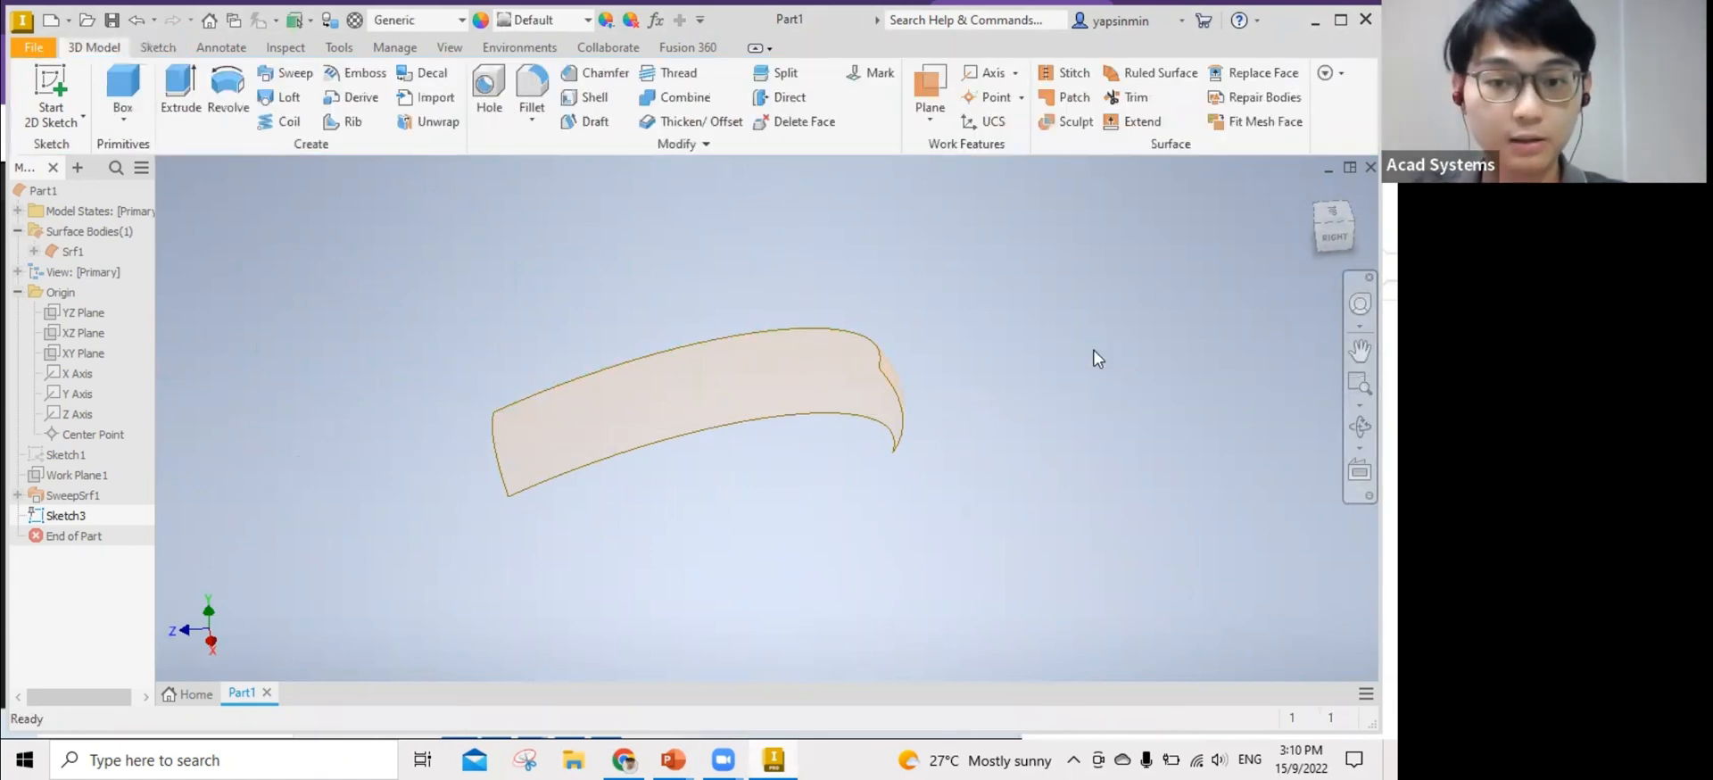
key("ctrl+z")
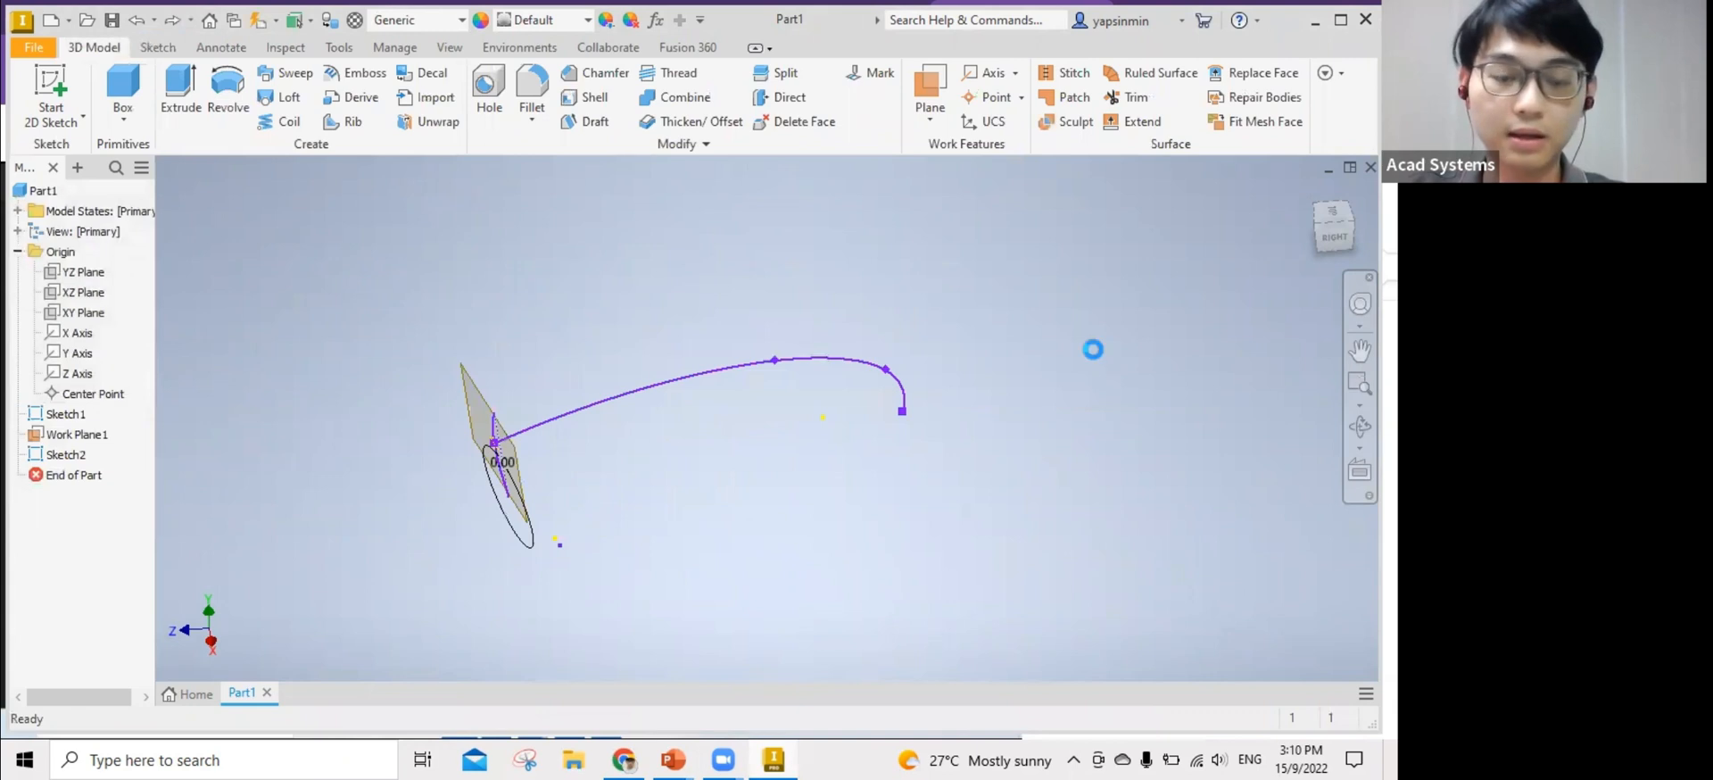
key("ctrl+z")
mouse_move(705, 449)
middle_mouse_down()
mouse_move(844, 446)
mouse_move(857, 474)
mouse_move(884, 473)
mouse_move(612, 455)
middle_mouse_up()
scroll(598, 382, "up", 3)
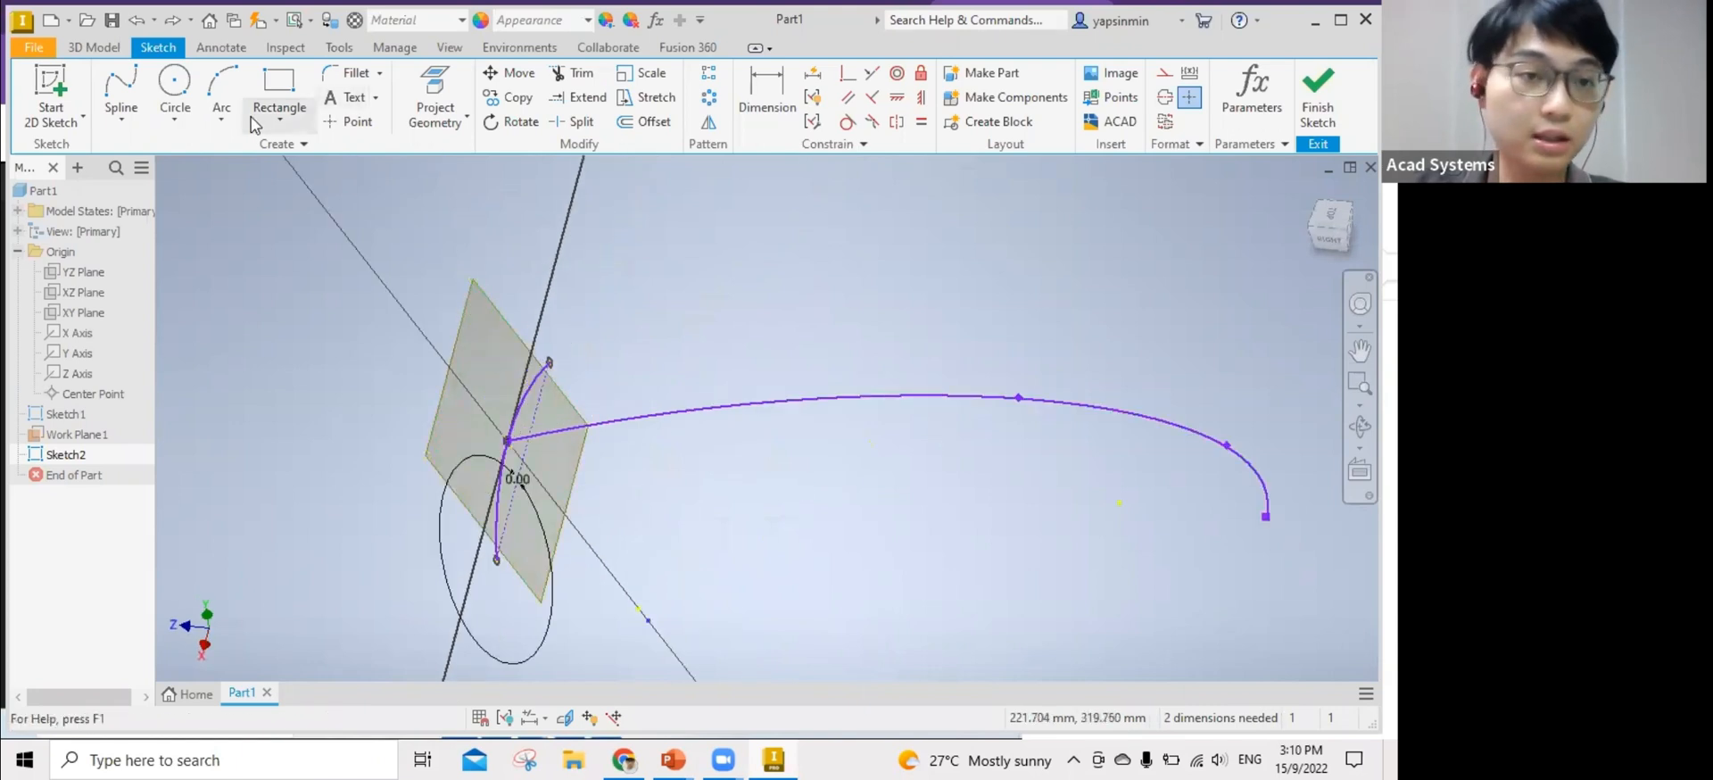
Finish the arc sketch and sweep the arc along the arched spline as a surface.
left_click(94, 47)
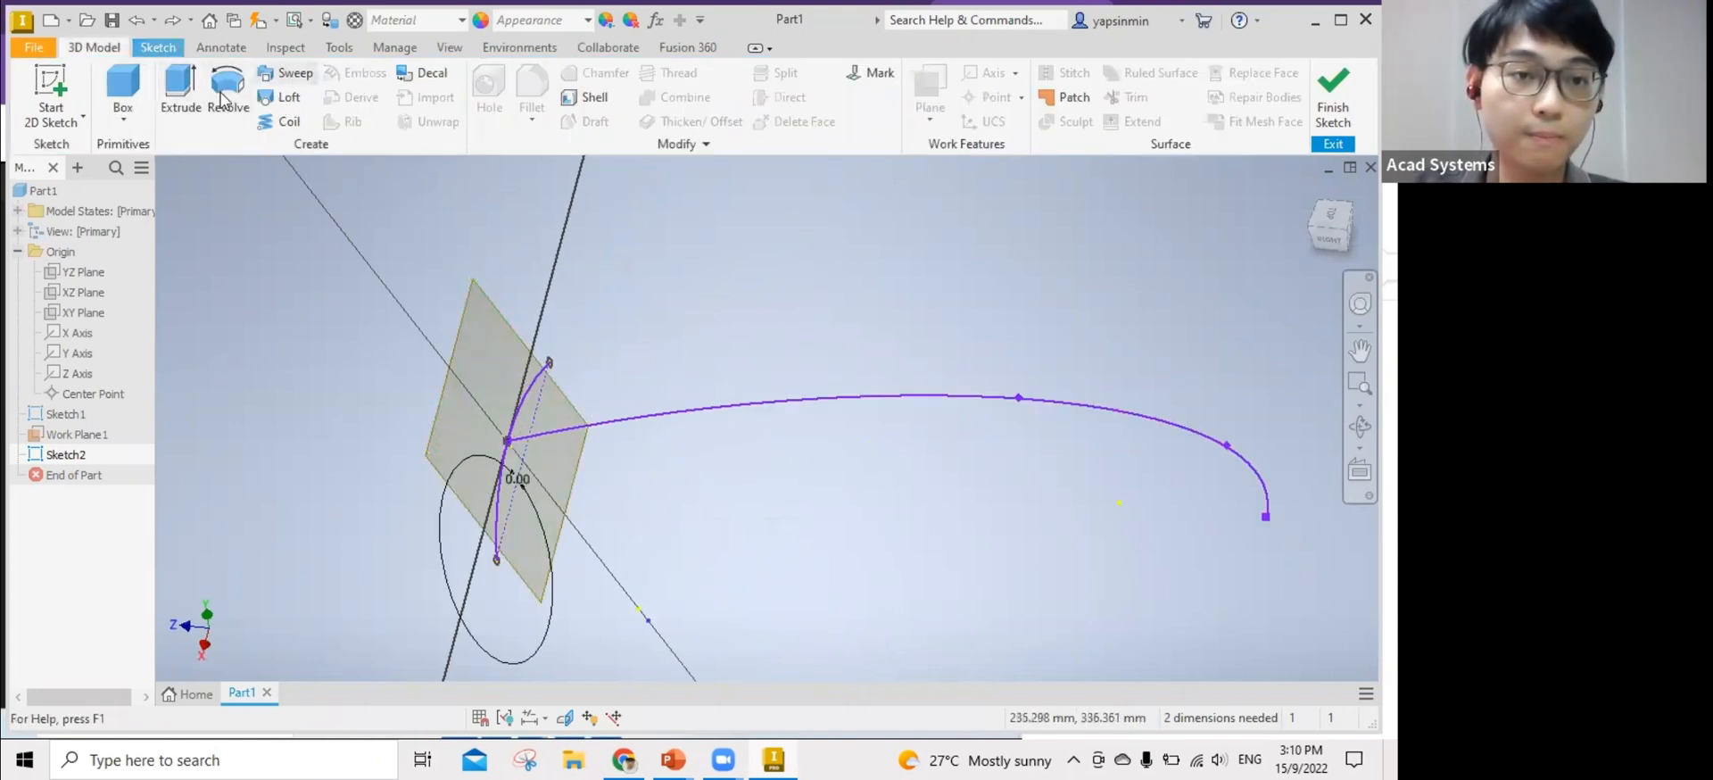
left_click(1342, 118)
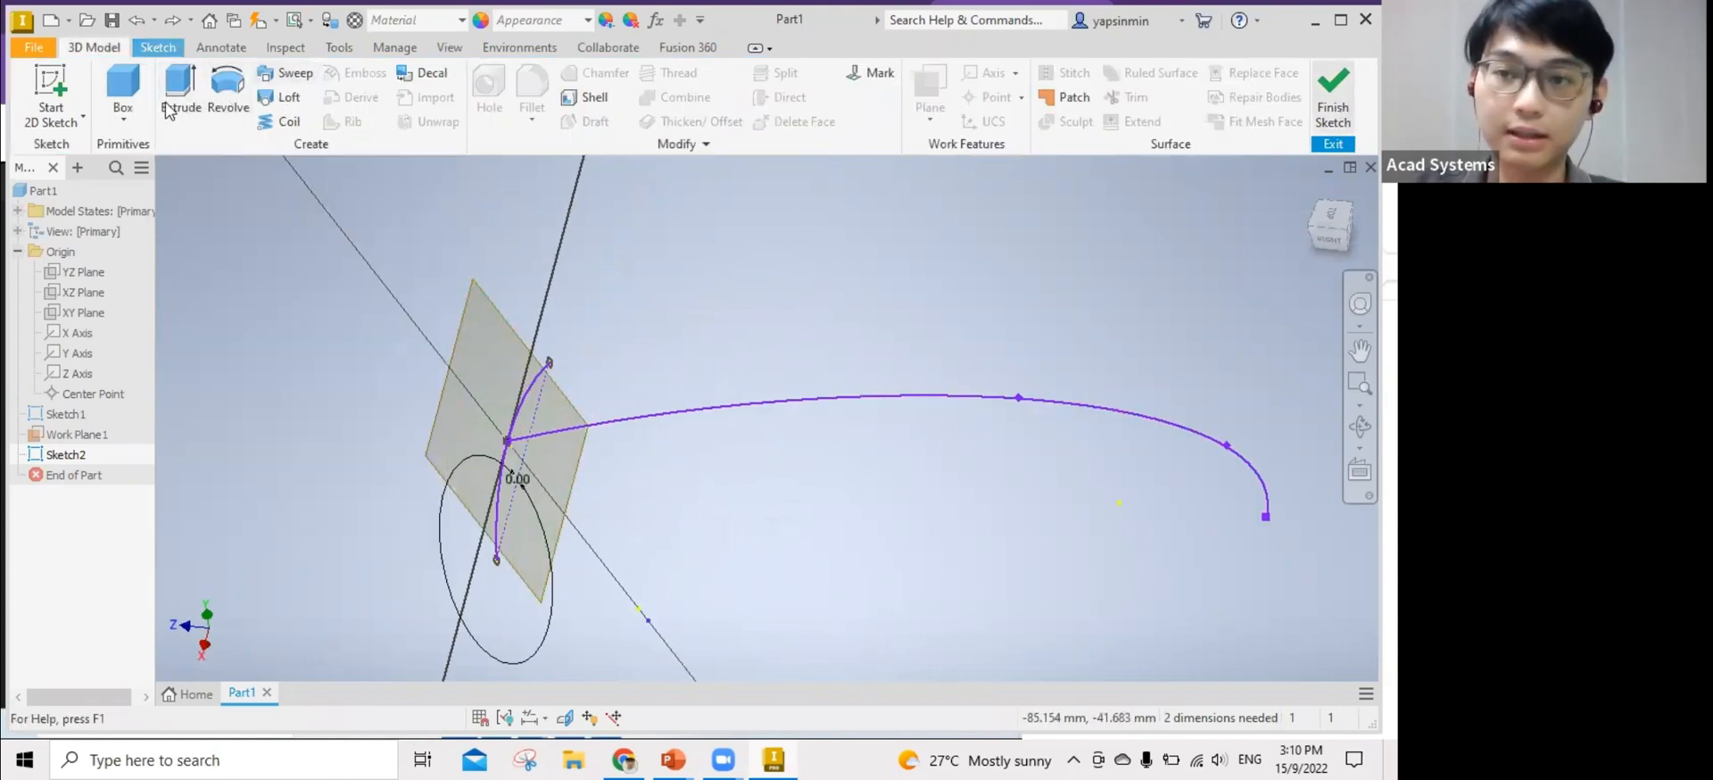
left_click(505, 464)
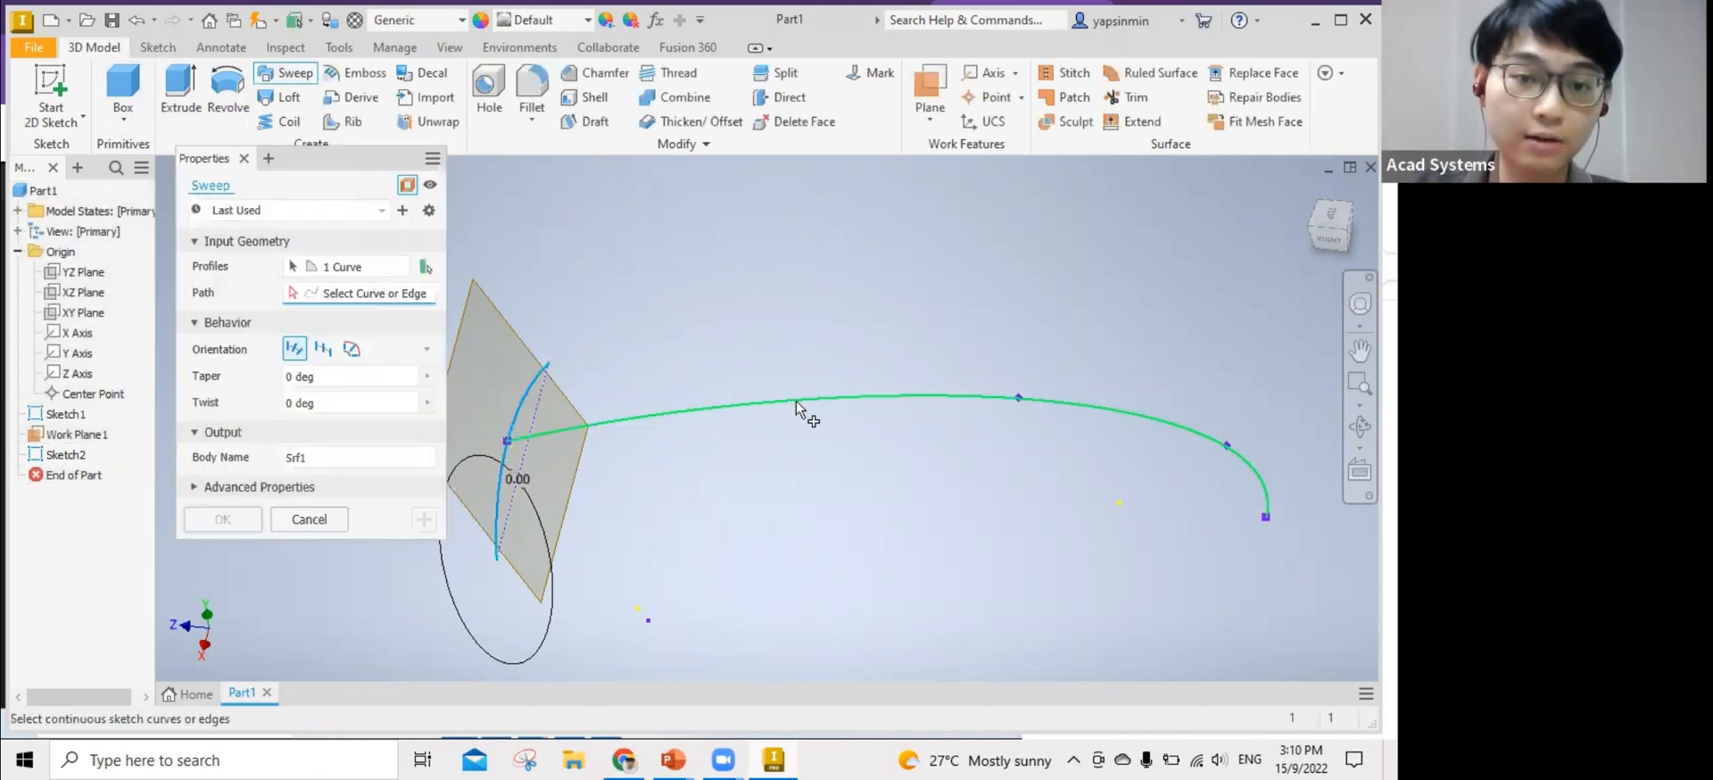
left_click(633, 415)
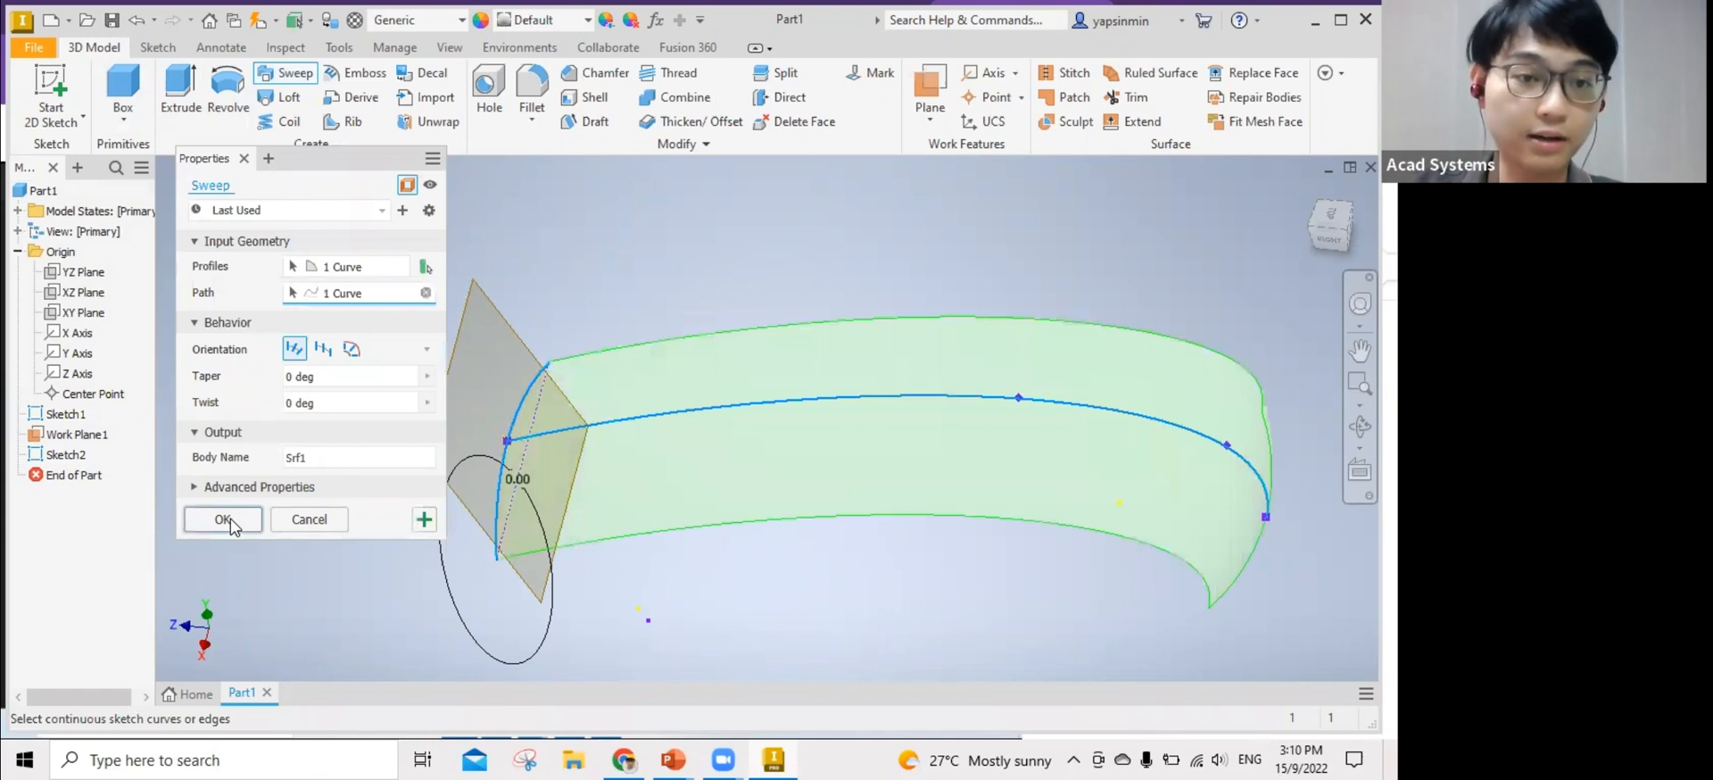
key("Return")
middle_click_drag(937, 638, 928, 571, "shift")
List the part's surface bodies and highlight the swept surface in the model.
left_click(18, 231)
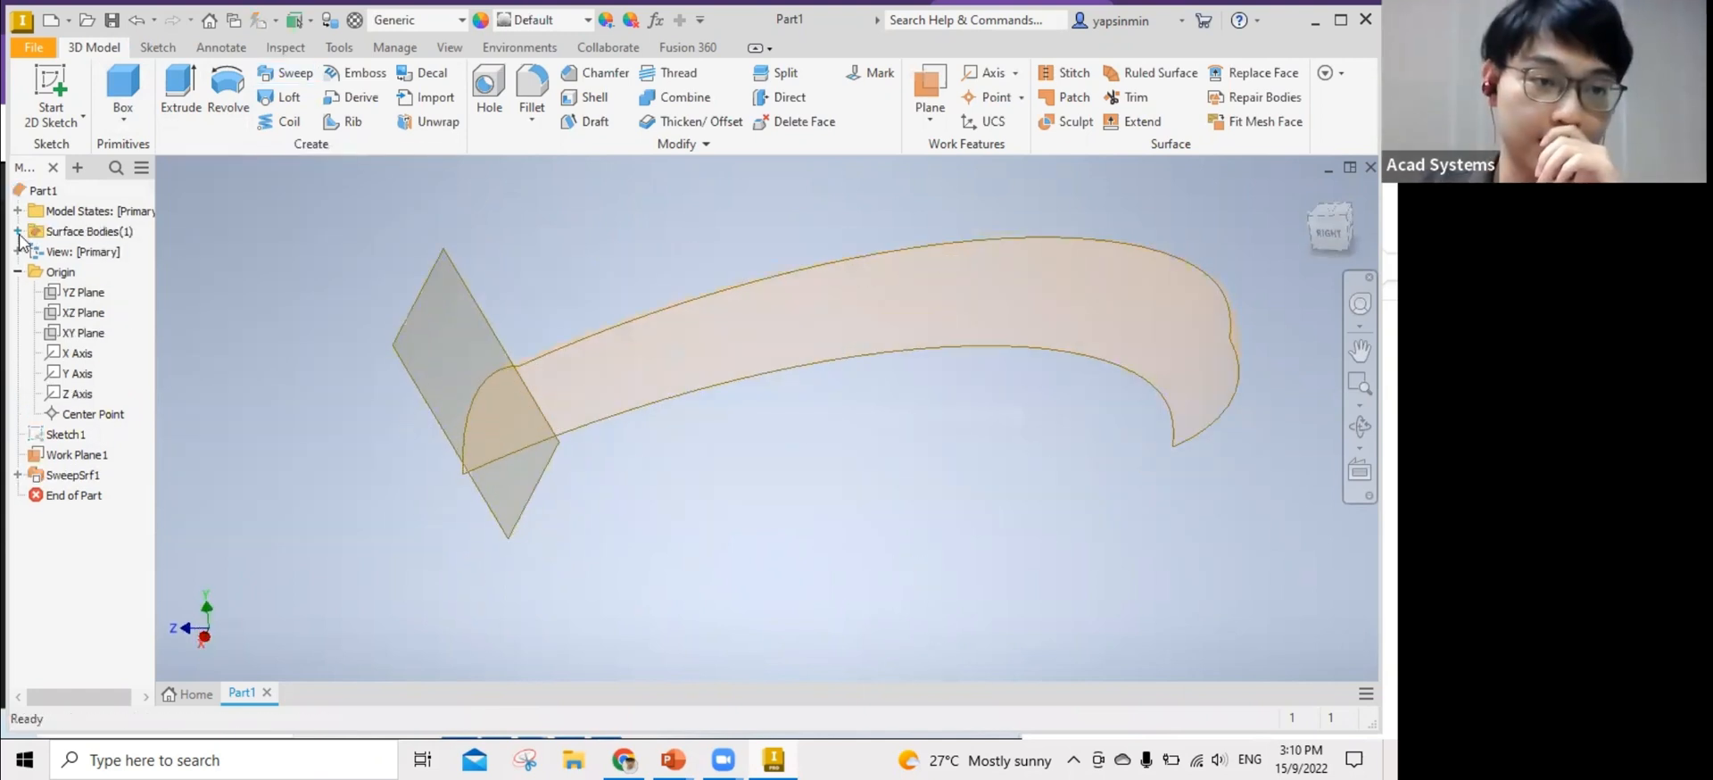
left_click(73, 253)
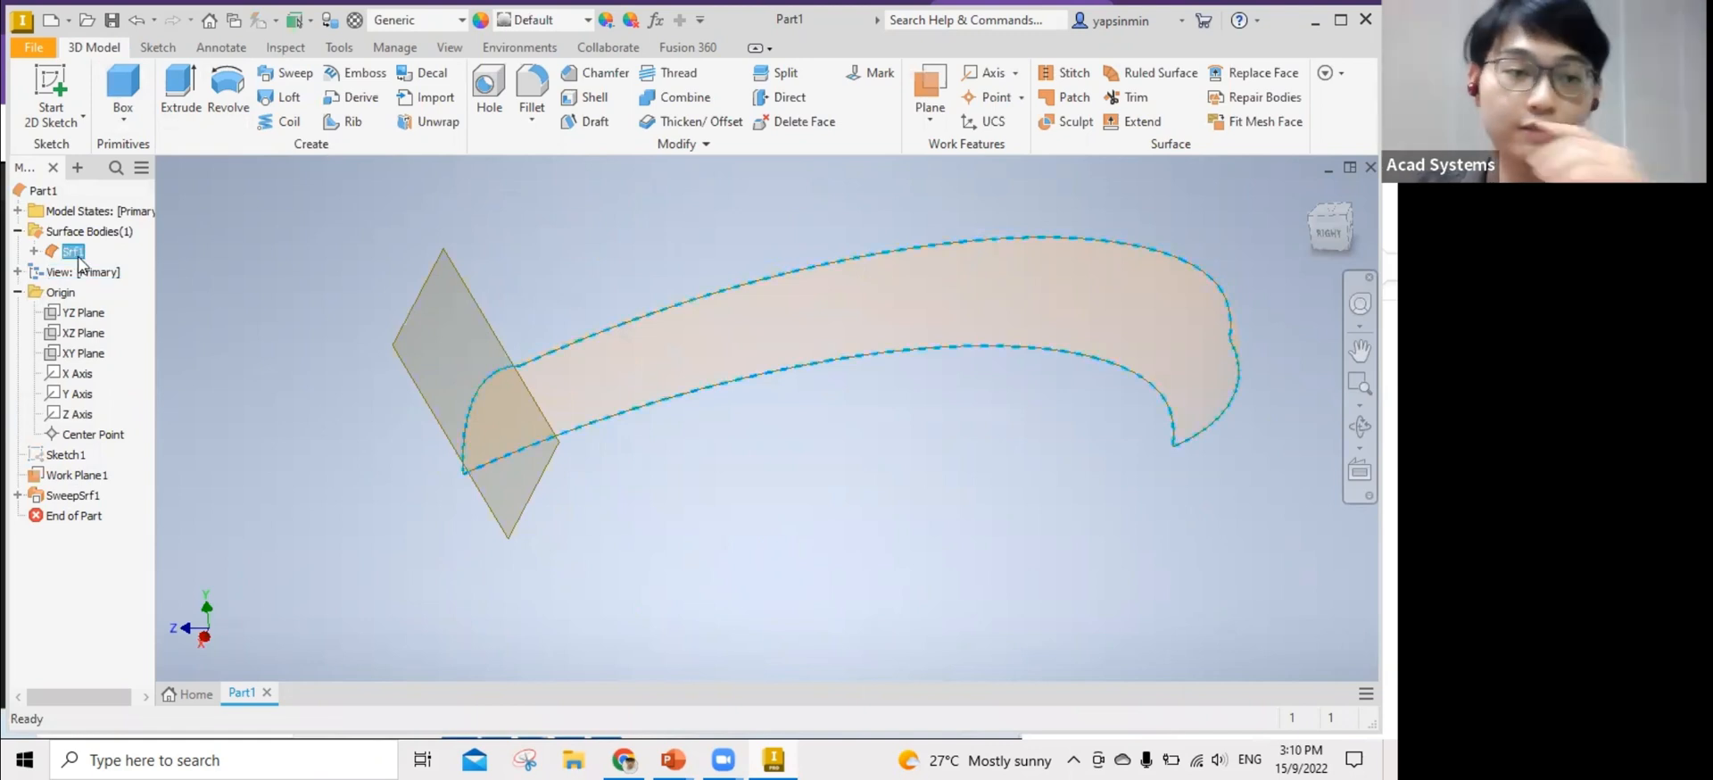
left_click(914, 501)
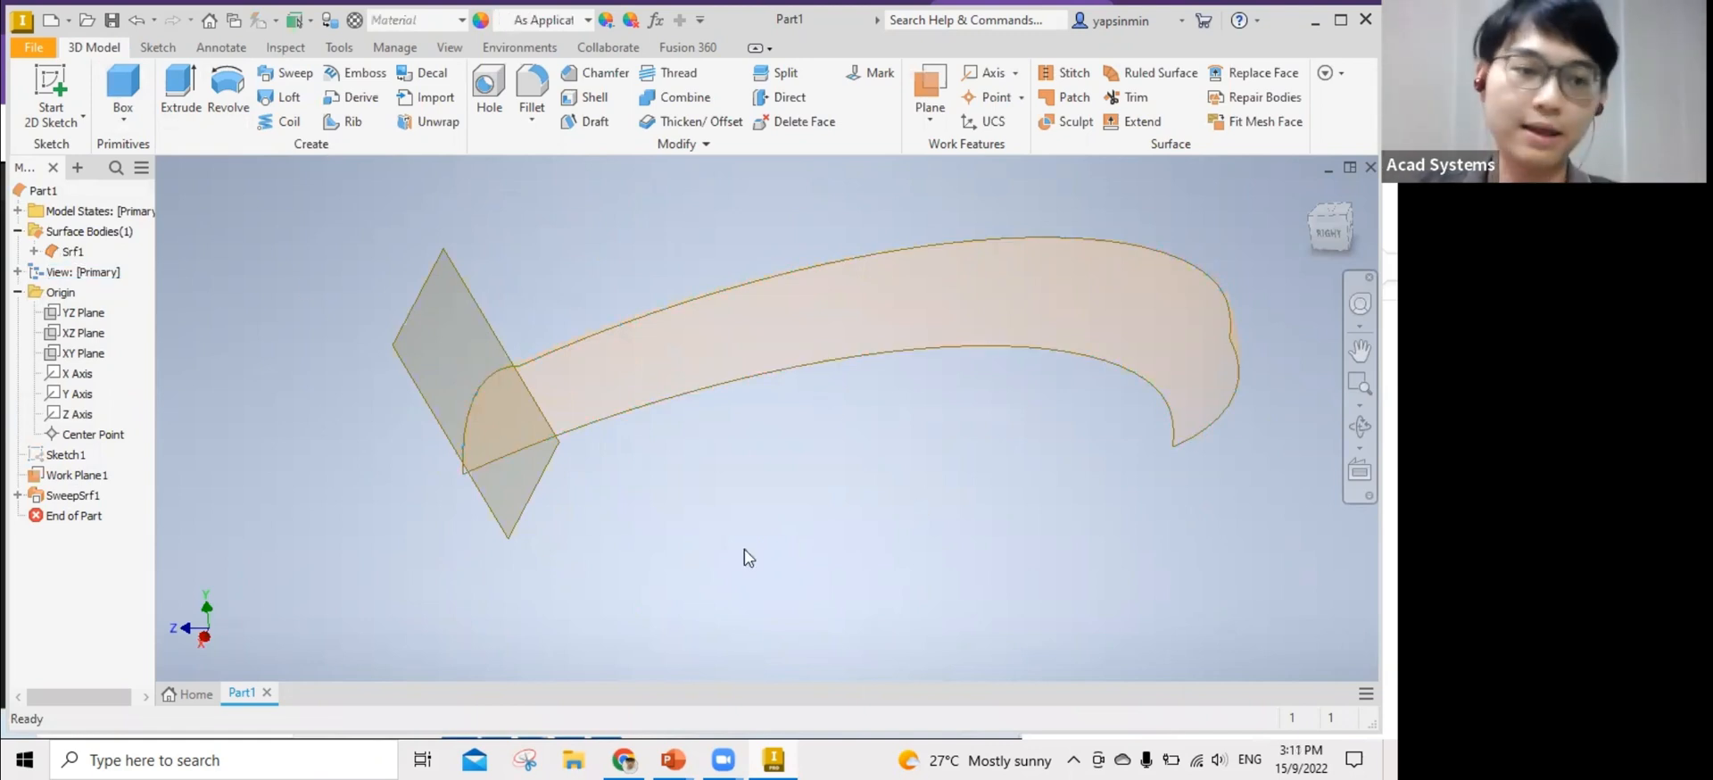
Hide the work plane at the starting edge of the swept surface.
right_click(416, 371)
key("Escape")
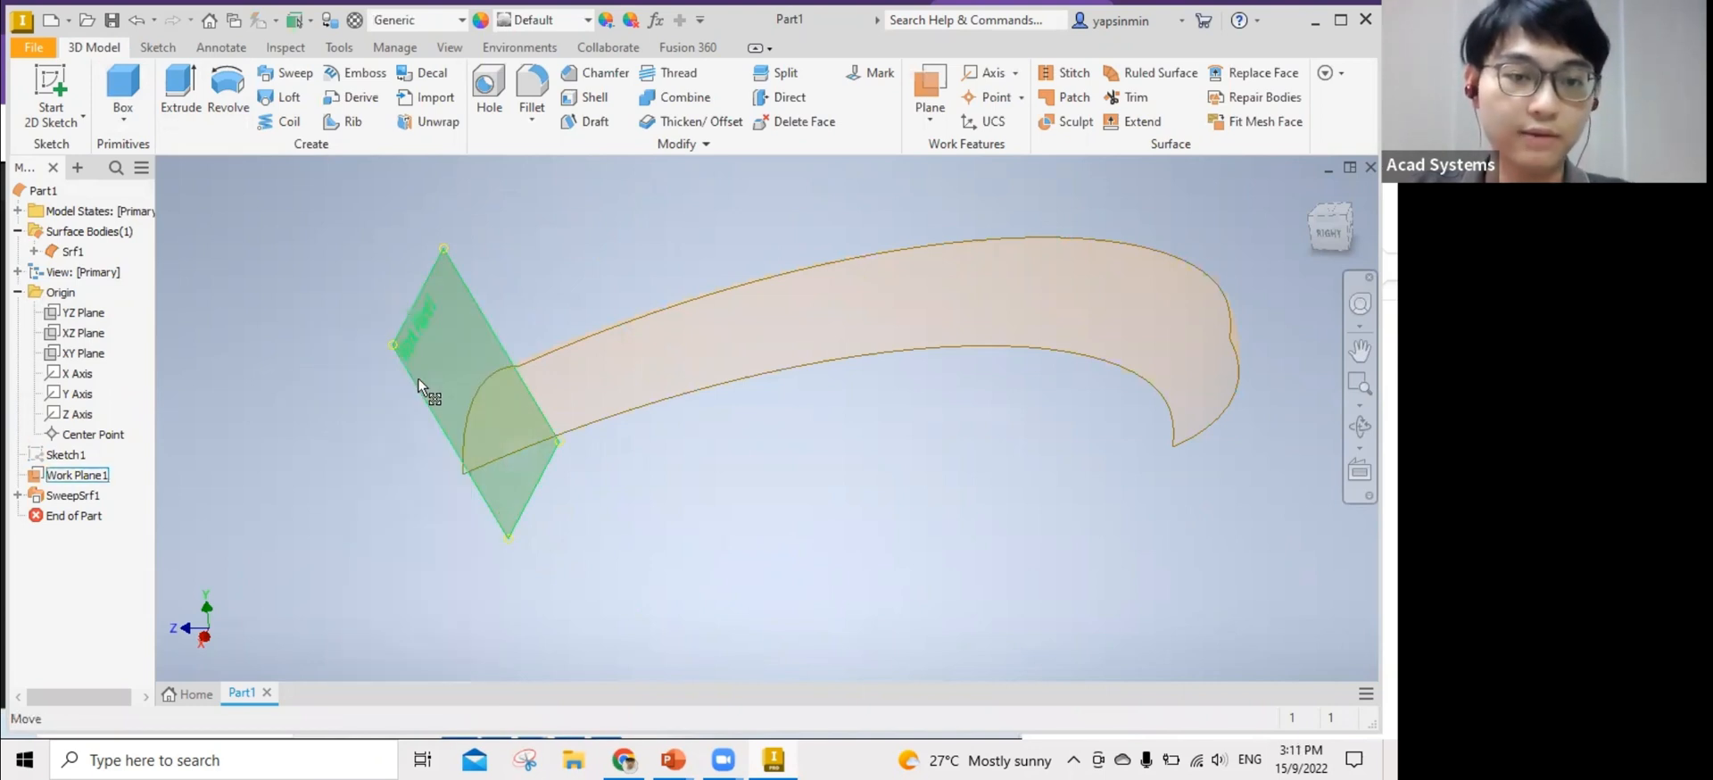
right_click(417, 378)
key("Escape")
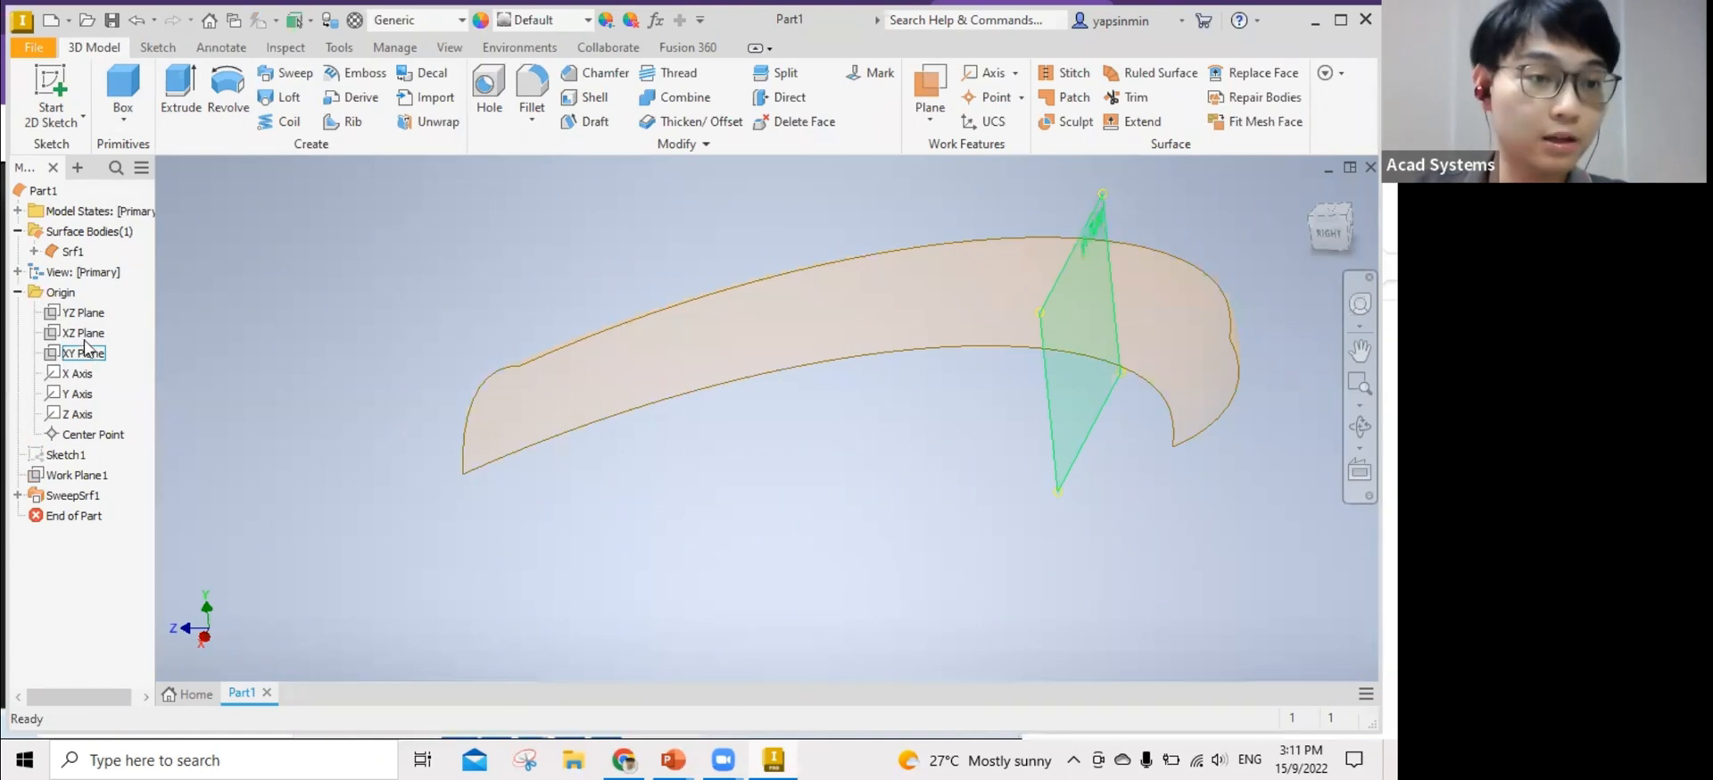
middle_click_drag(686, 561, 540, 579)
middle_click_drag(757, 554, 844, 540)
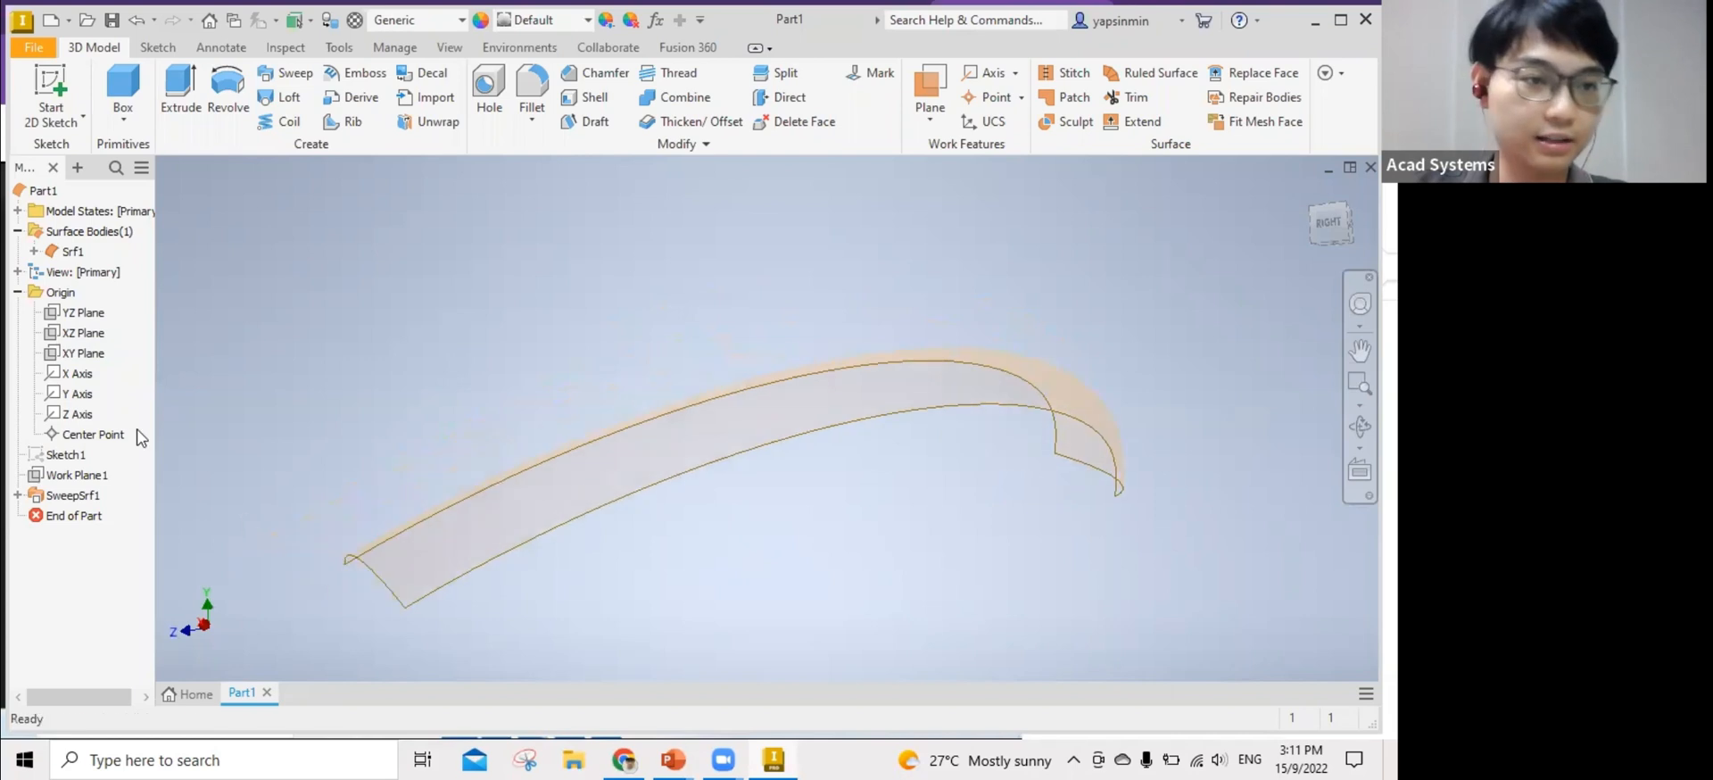
Start a sketch on the XZ plane and draw a 20 mm diameter circle centred on the origin.
right_click(85, 334)
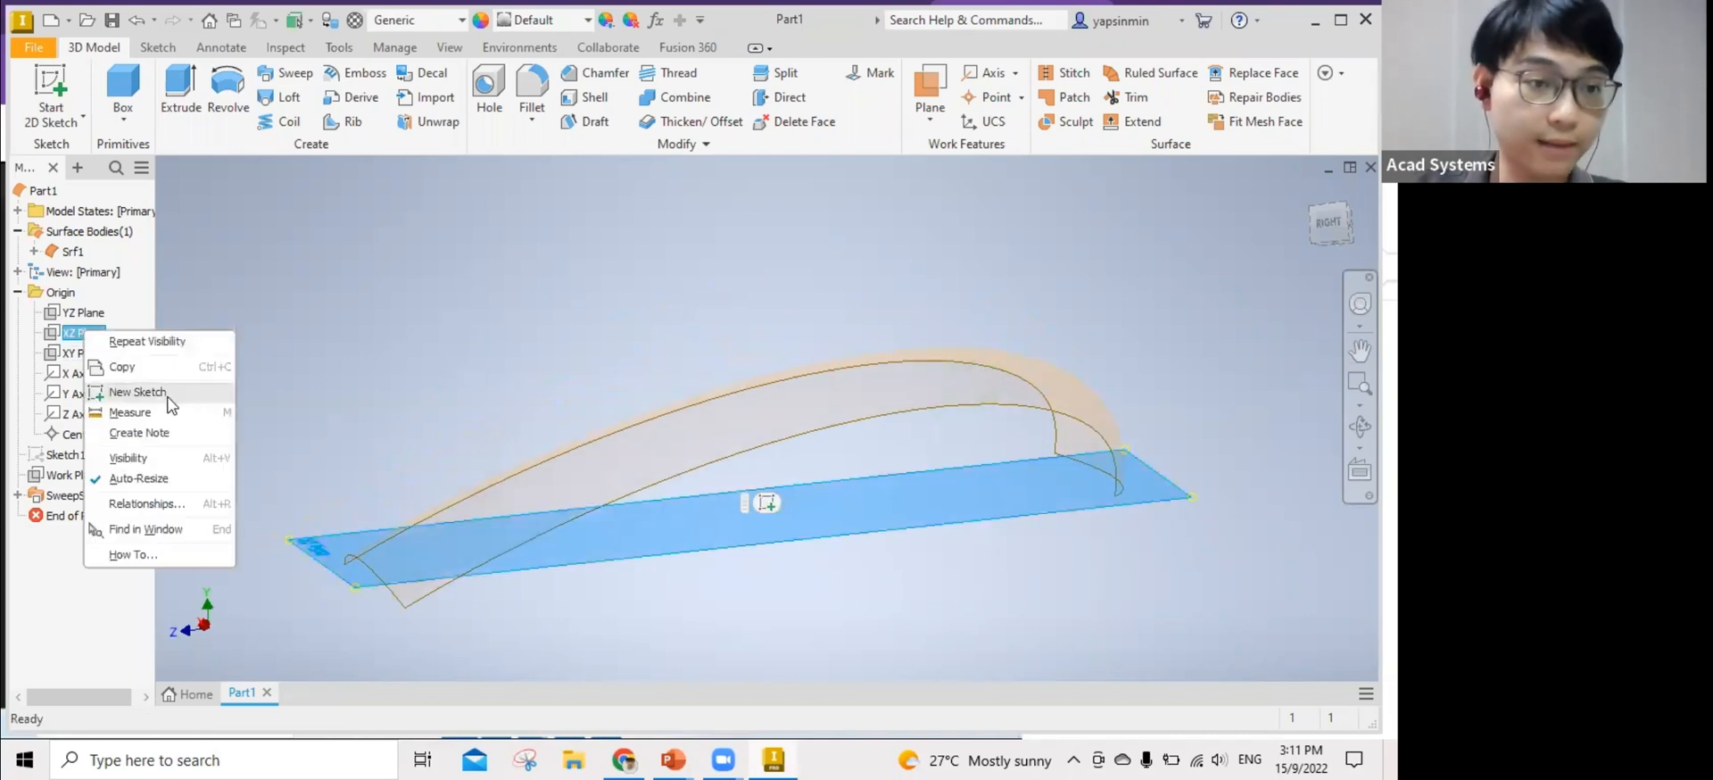
left_click(164, 394)
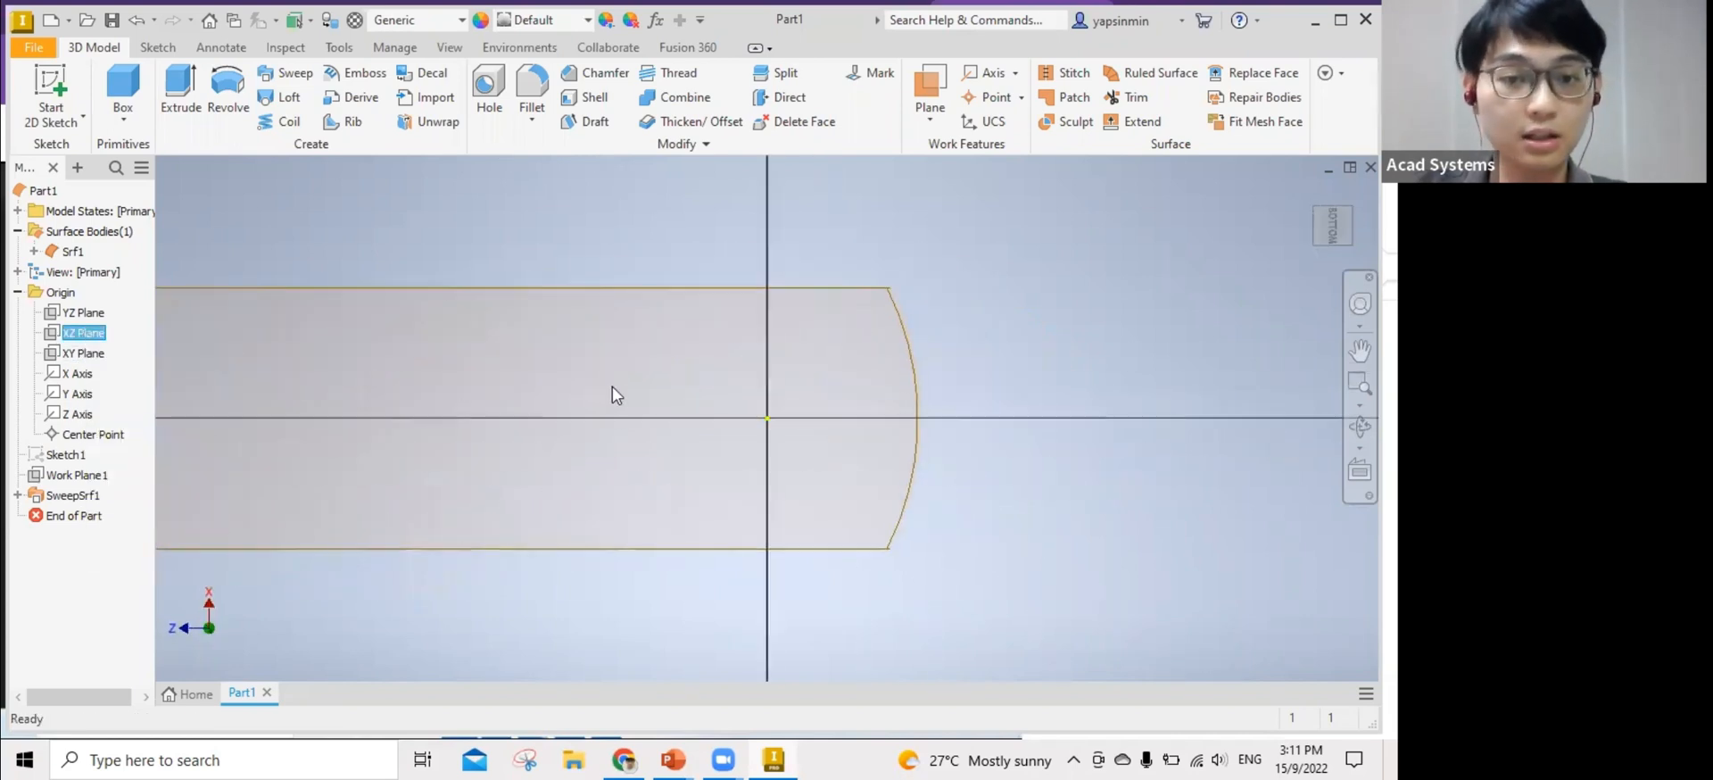
middle_click_drag(565, 354, 633, 357)
left_click(173, 87)
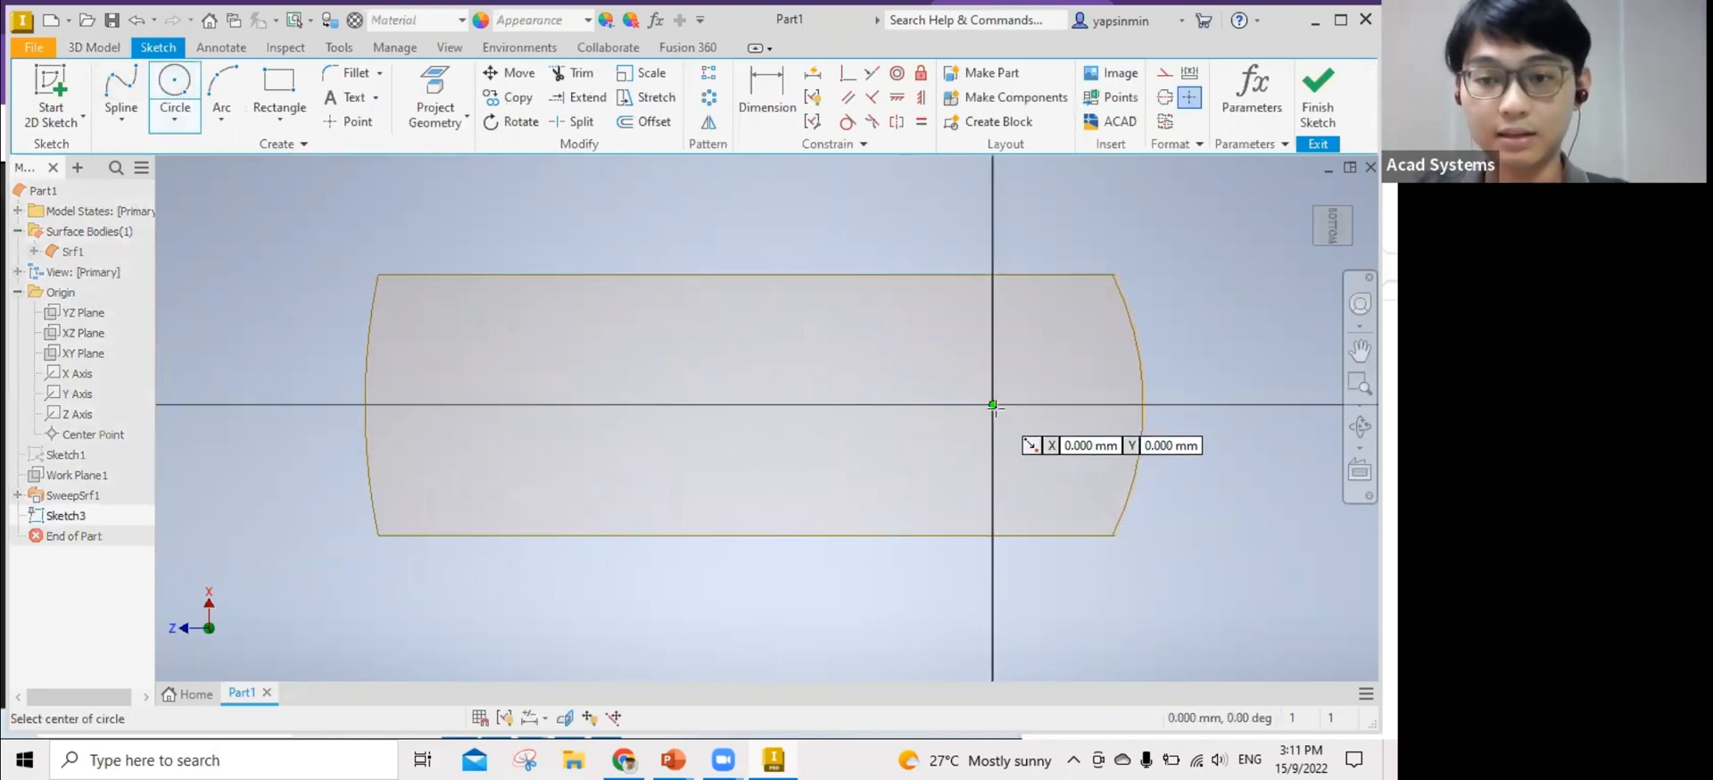
left_click(994, 405)
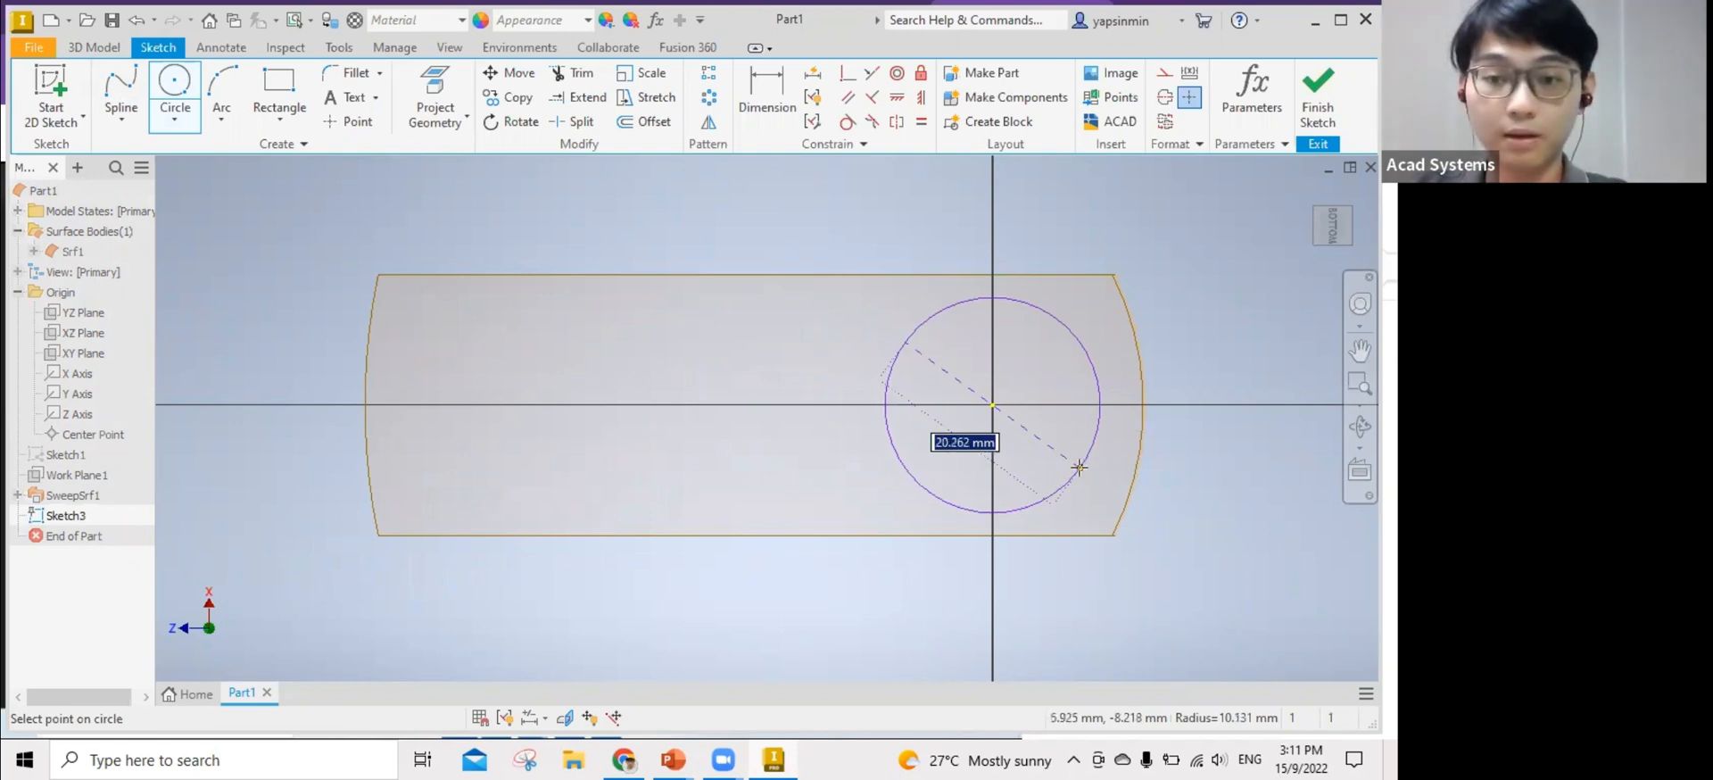
type("20")
key("Return")
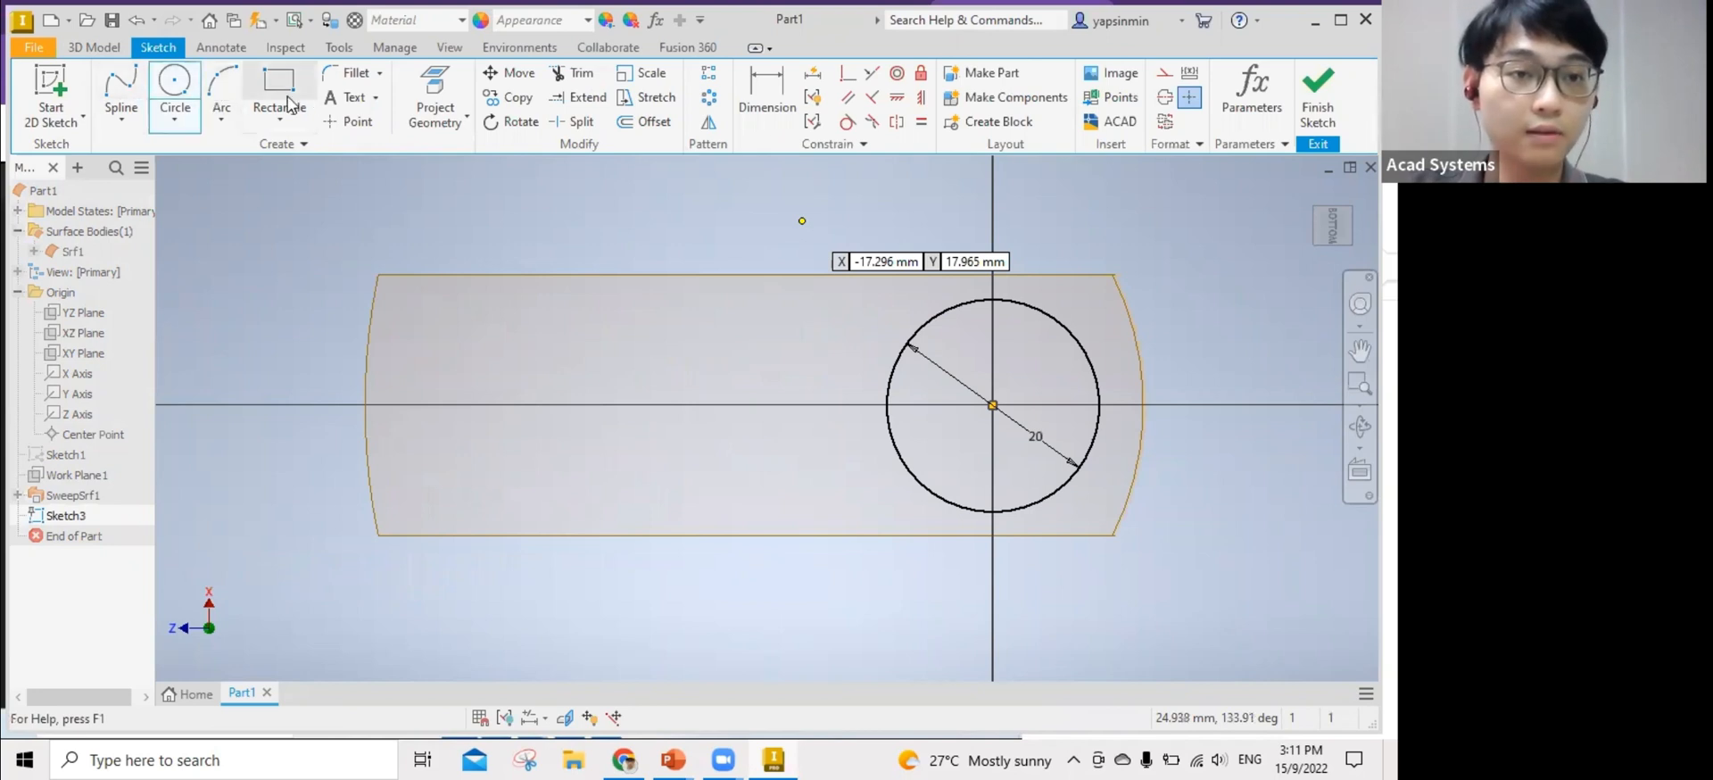
Sketch two sloping lines, one above and one below the circle, converging toward the far end of the surface.
left_click(122, 131)
left_click(147, 142)
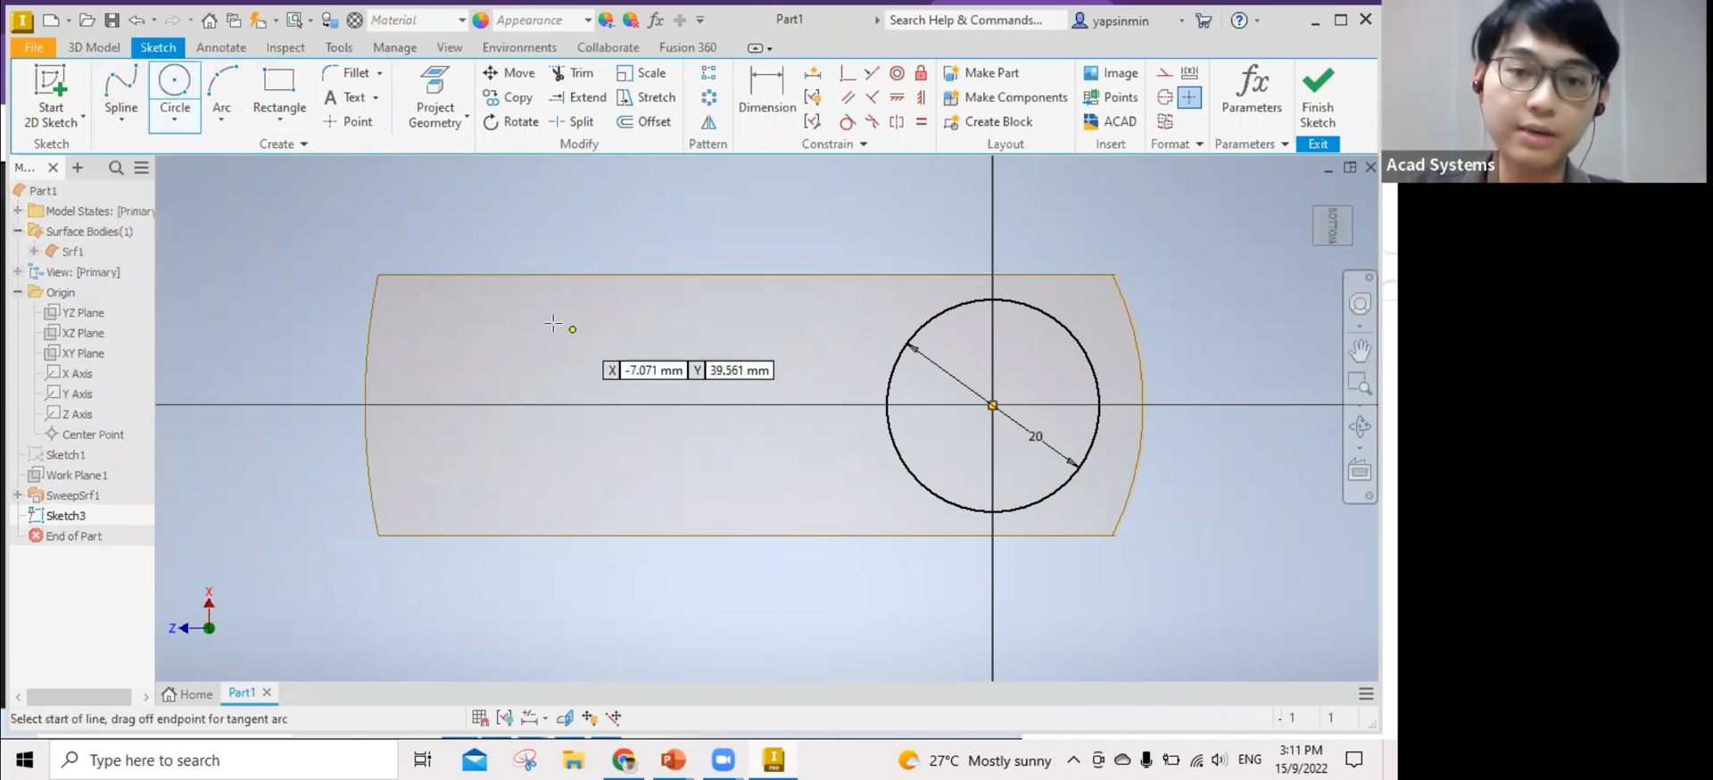
left_click(1085, 284)
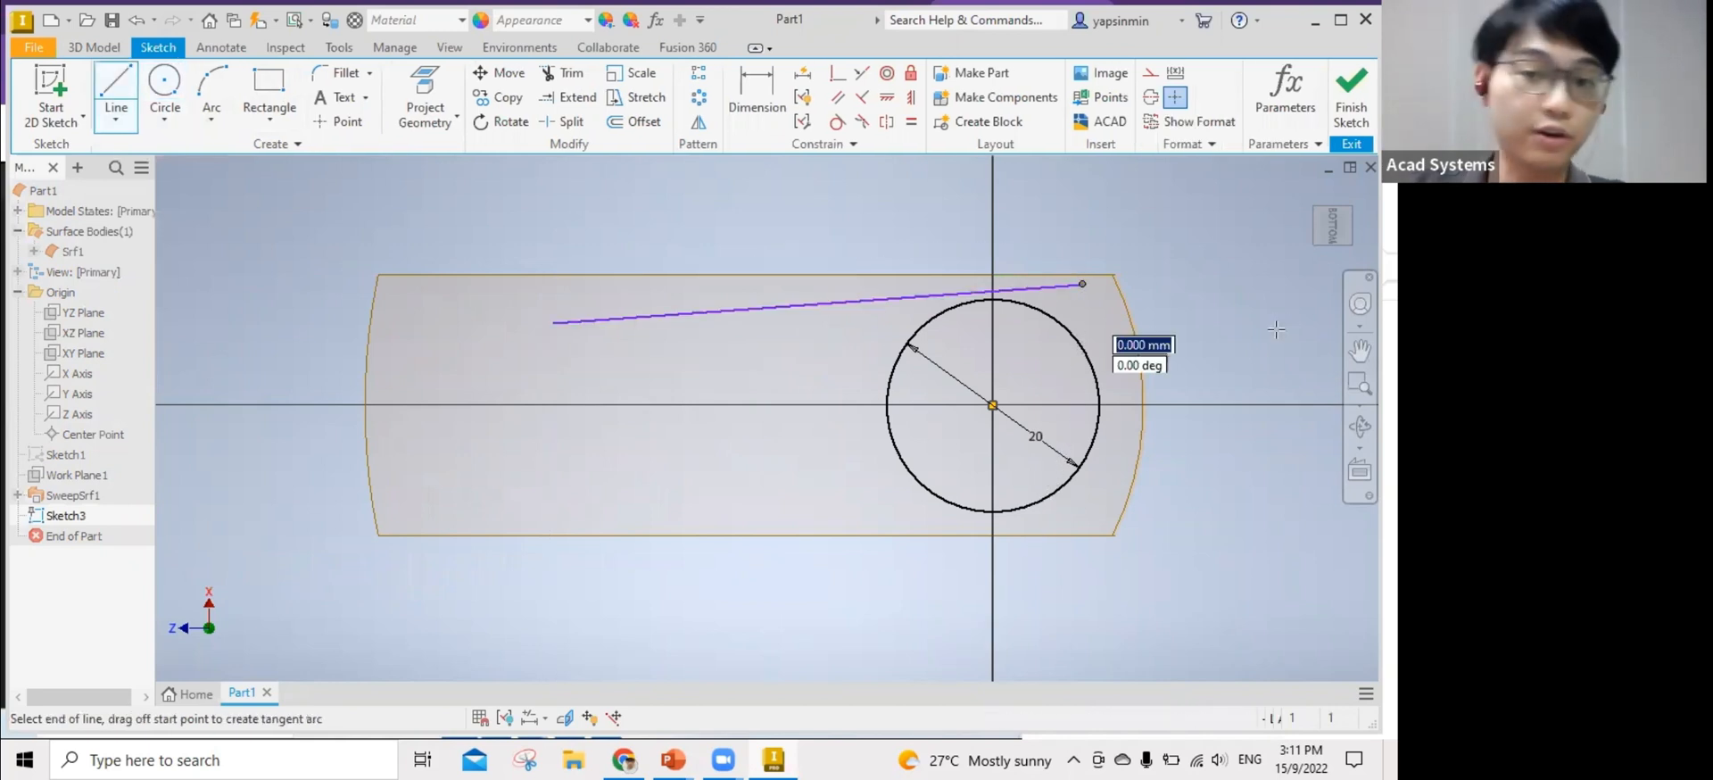
left_click(553, 490)
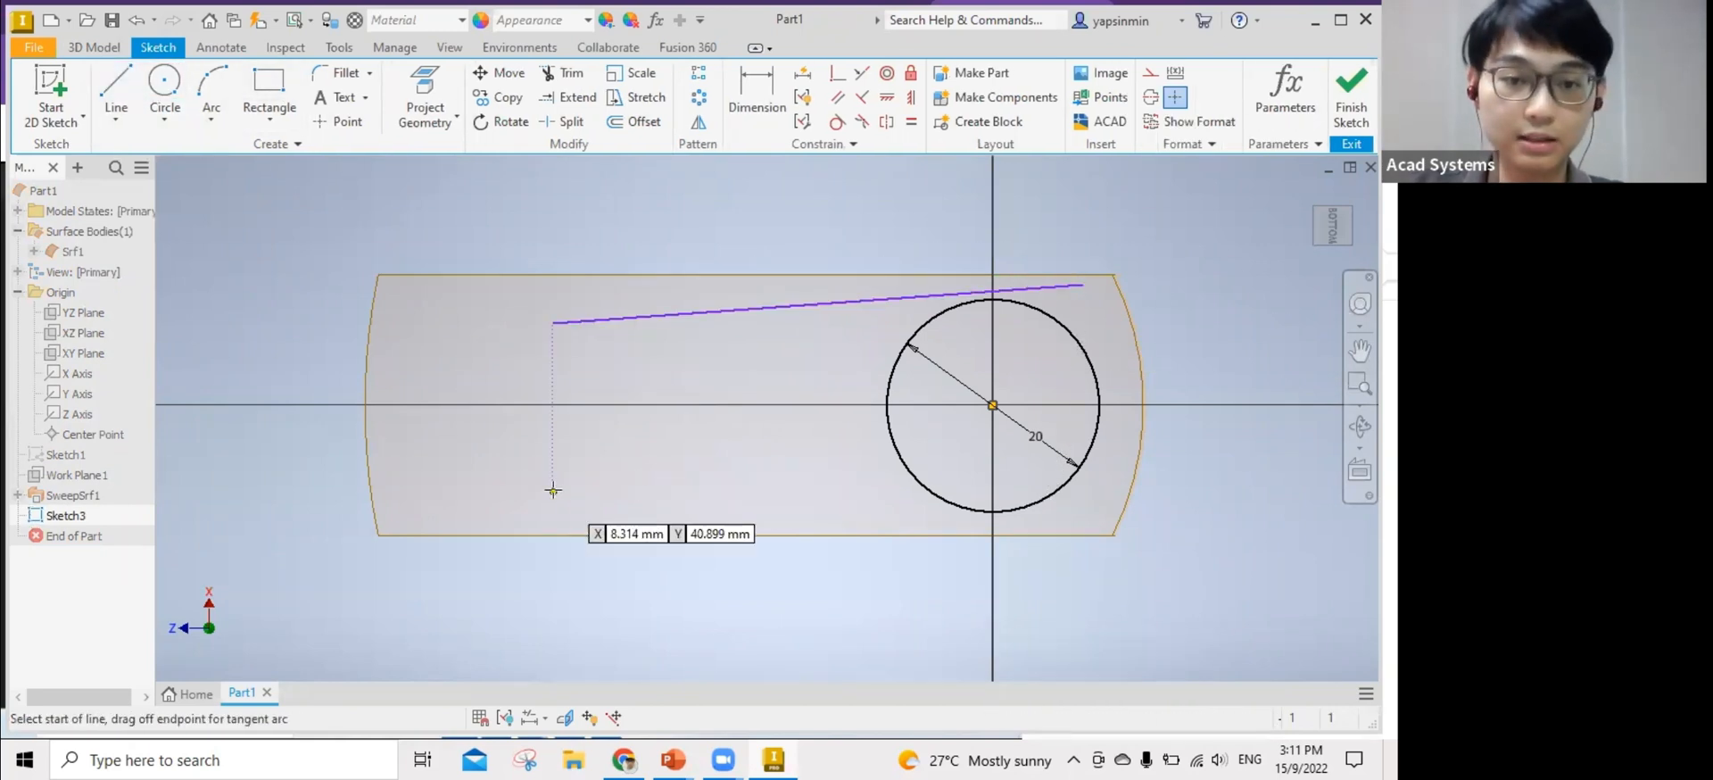
left_click(1084, 530)
Draw a vertical line about 22 mm long crossing both sloping lines near their narrow end.
left_click(108, 80)
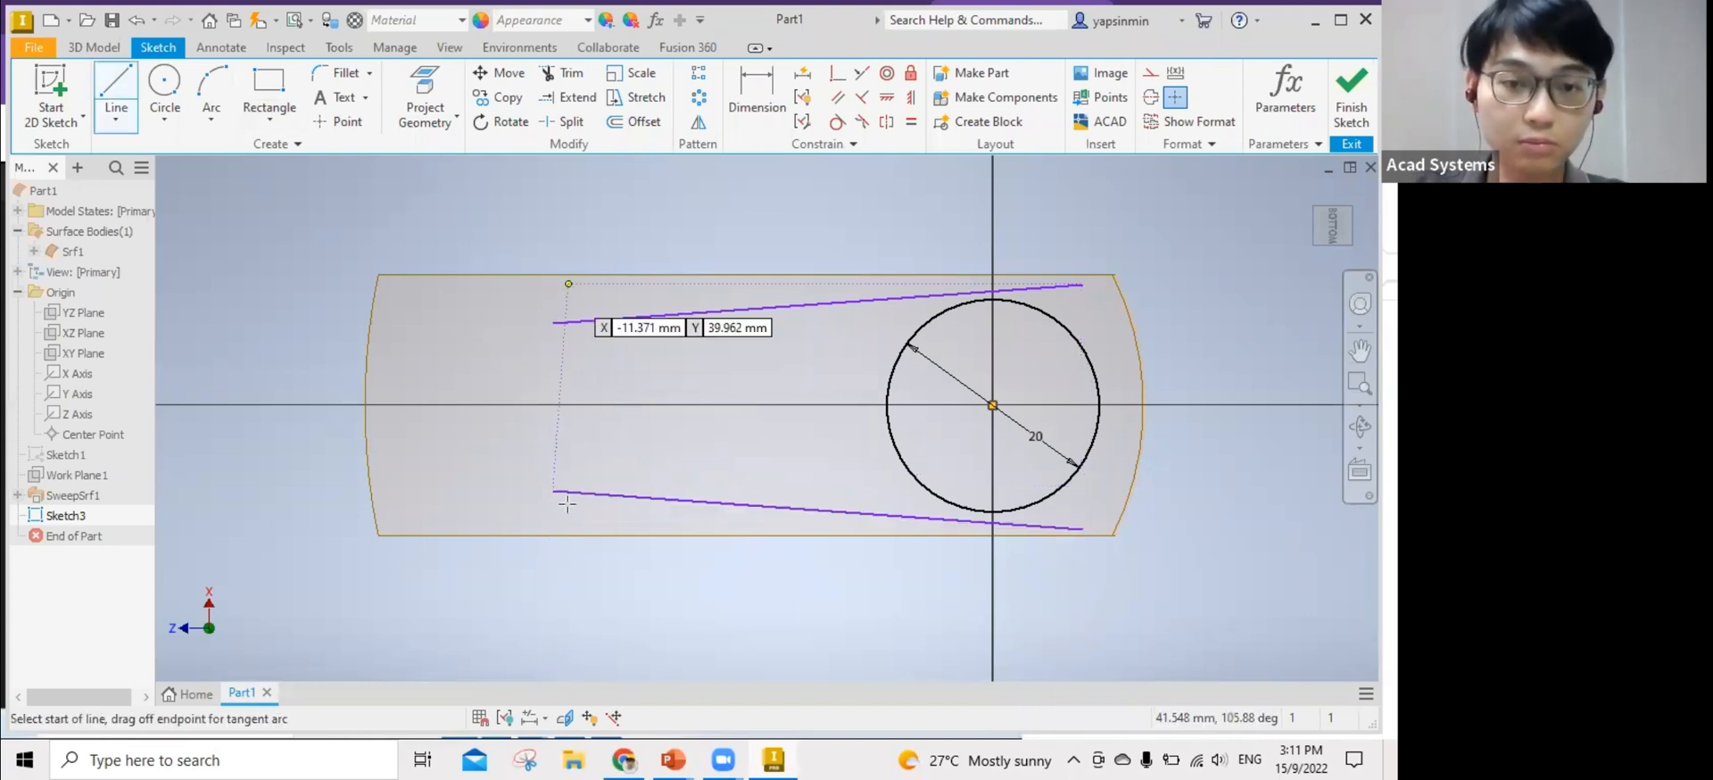
left_click(569, 284)
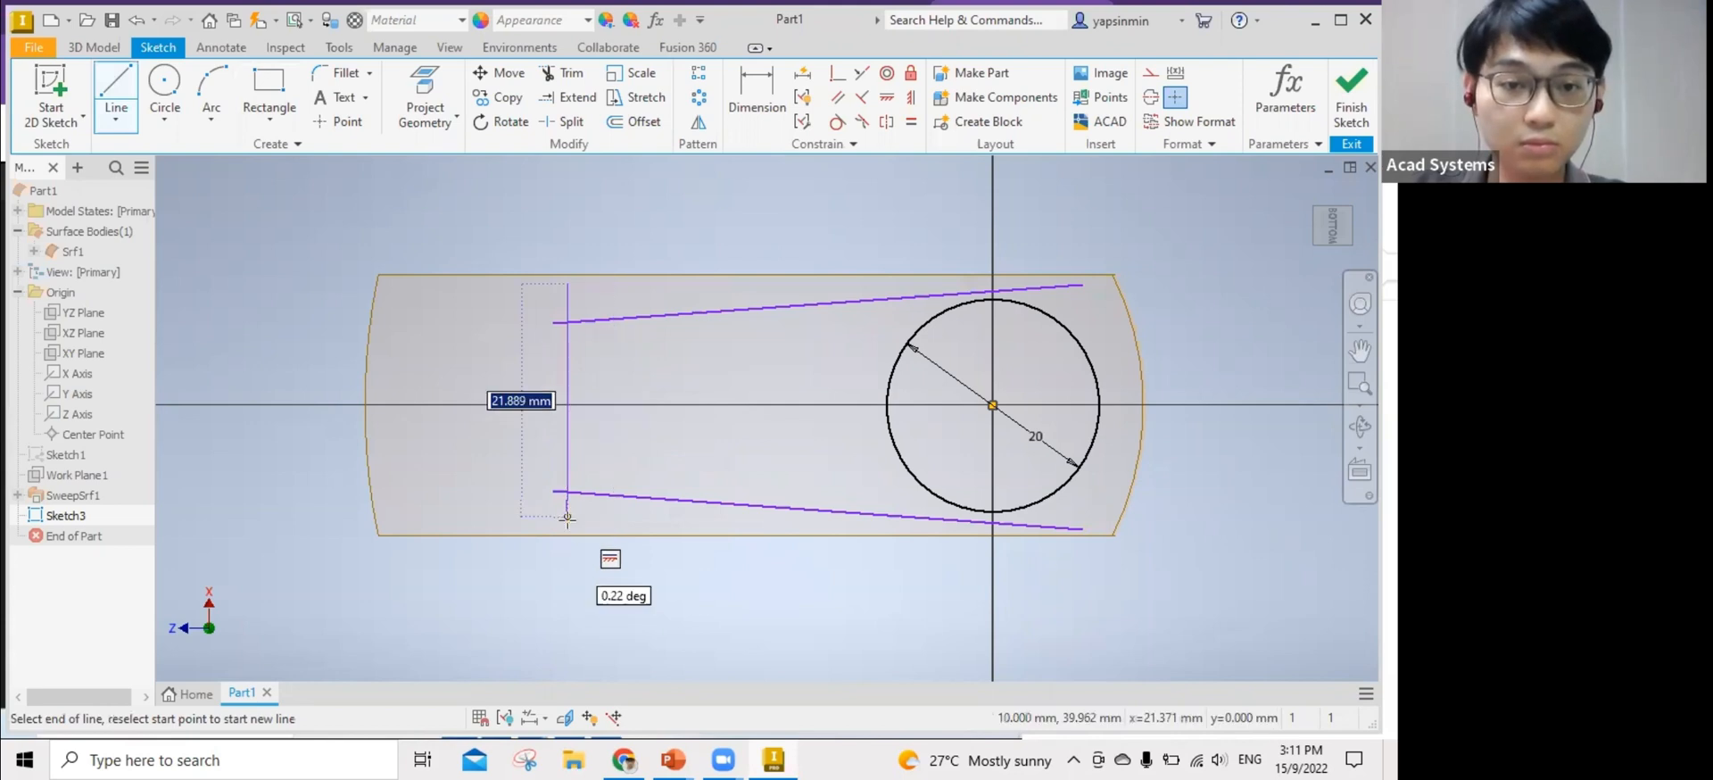
left_click(568, 517)
key("Escape")
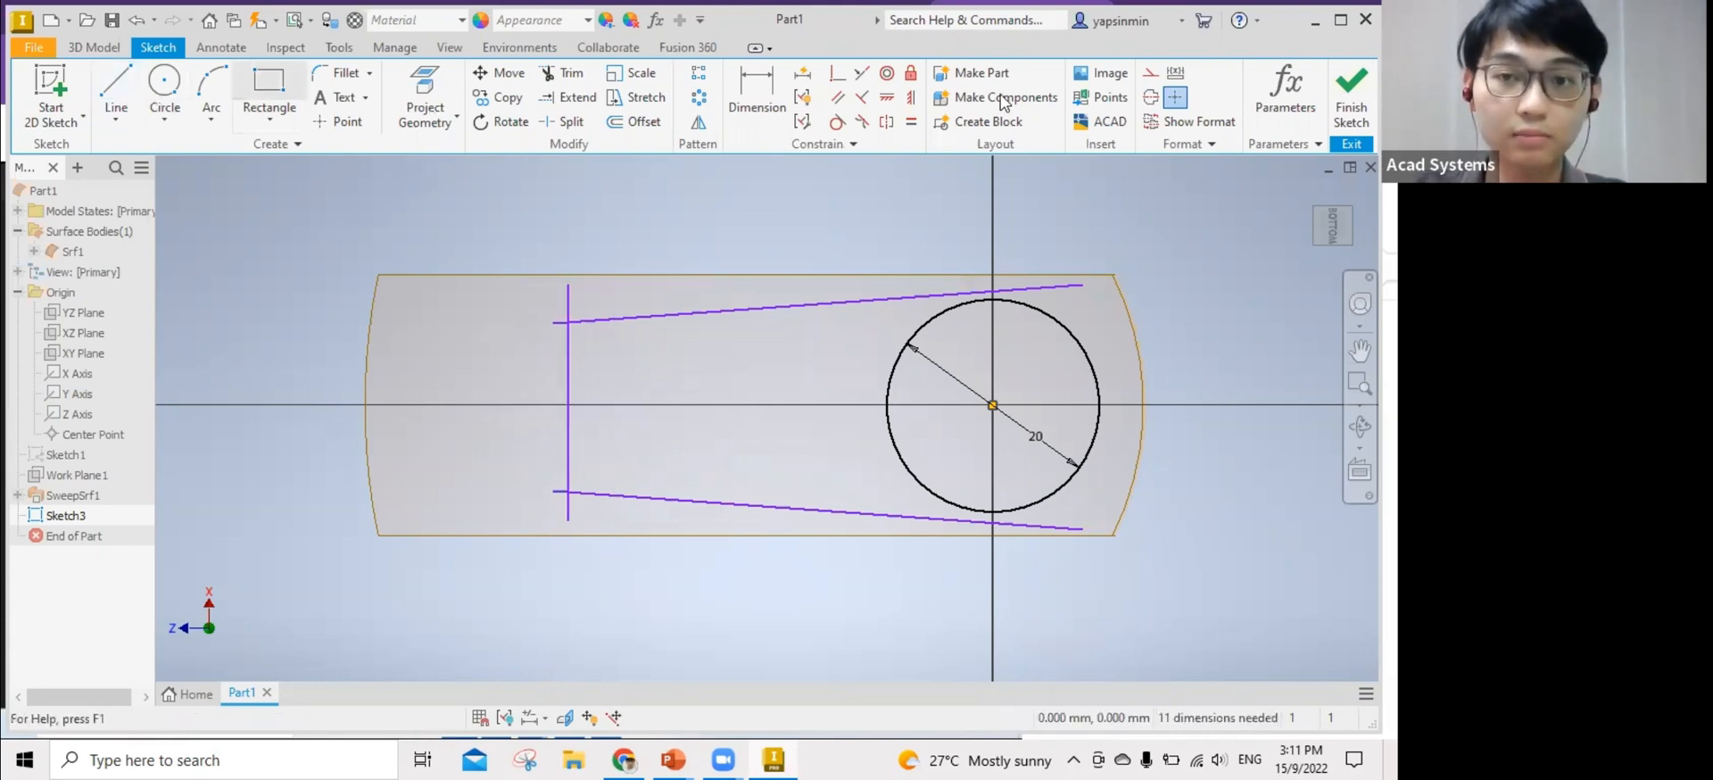
Make the upper and lower sloping lines tangent to the circle.
left_click(838, 123)
left_click(997, 288)
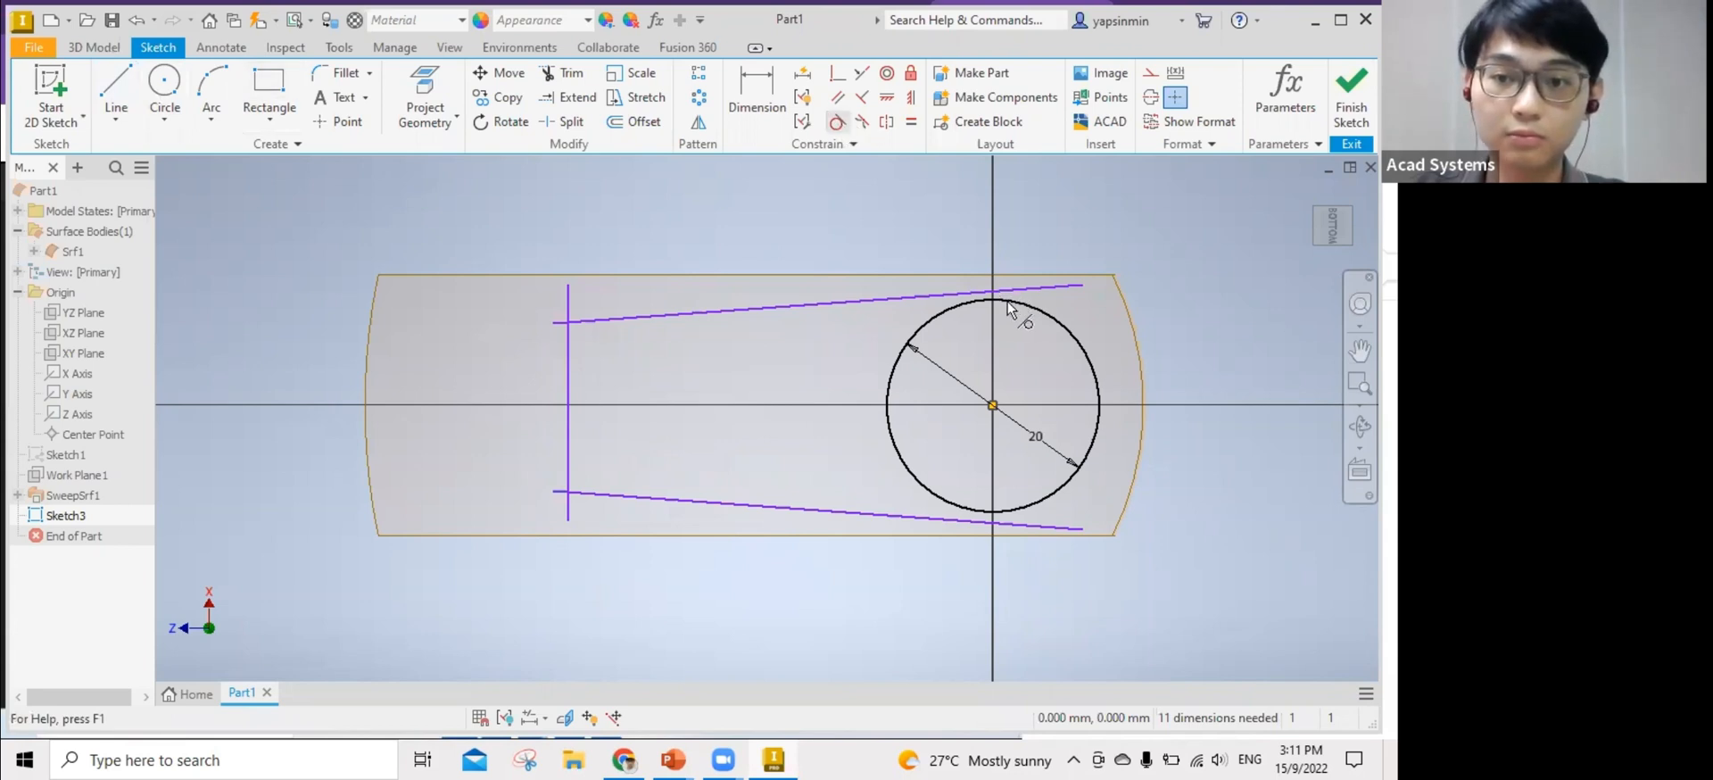
left_click(956, 526)
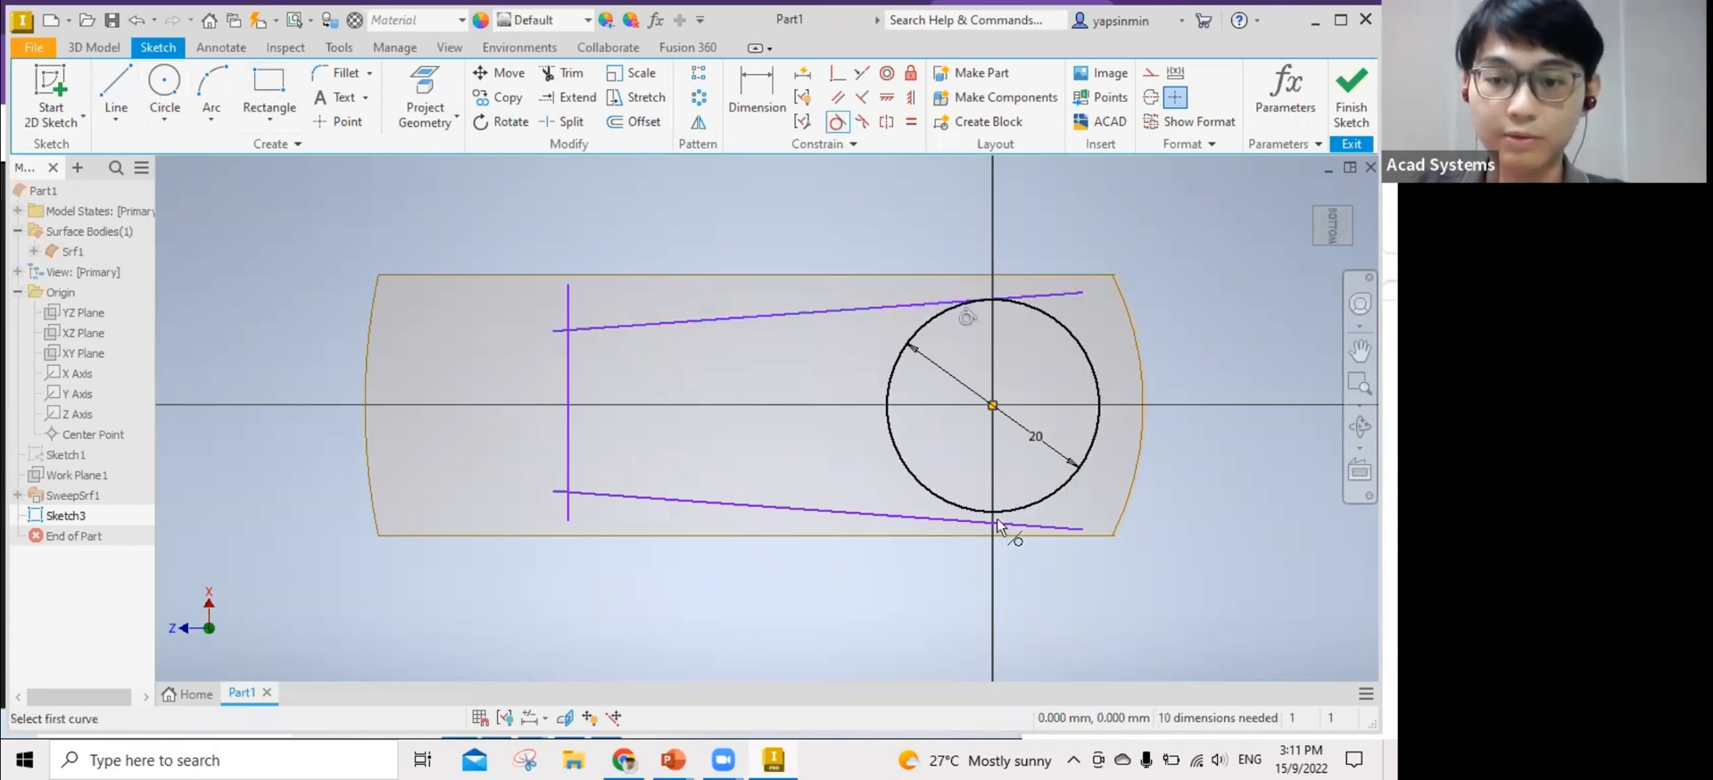
left_click(999, 521)
left_click(1013, 515)
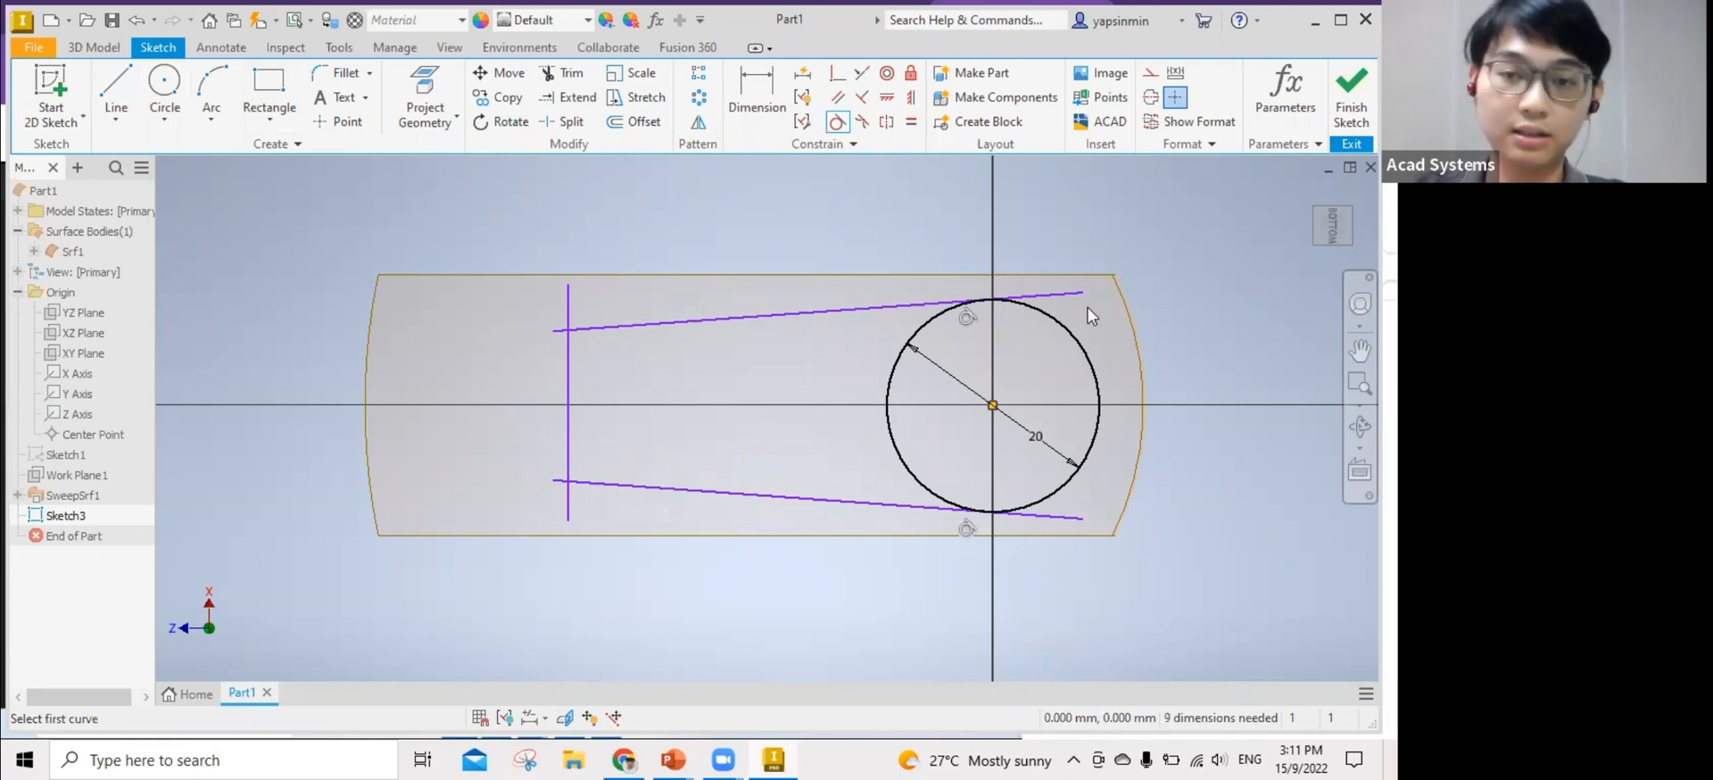
key("Escape")
Trim the line ends that overshoot the two narrow-end corners and the tangent points on the circle.
scroll(862, 369, "up", 3)
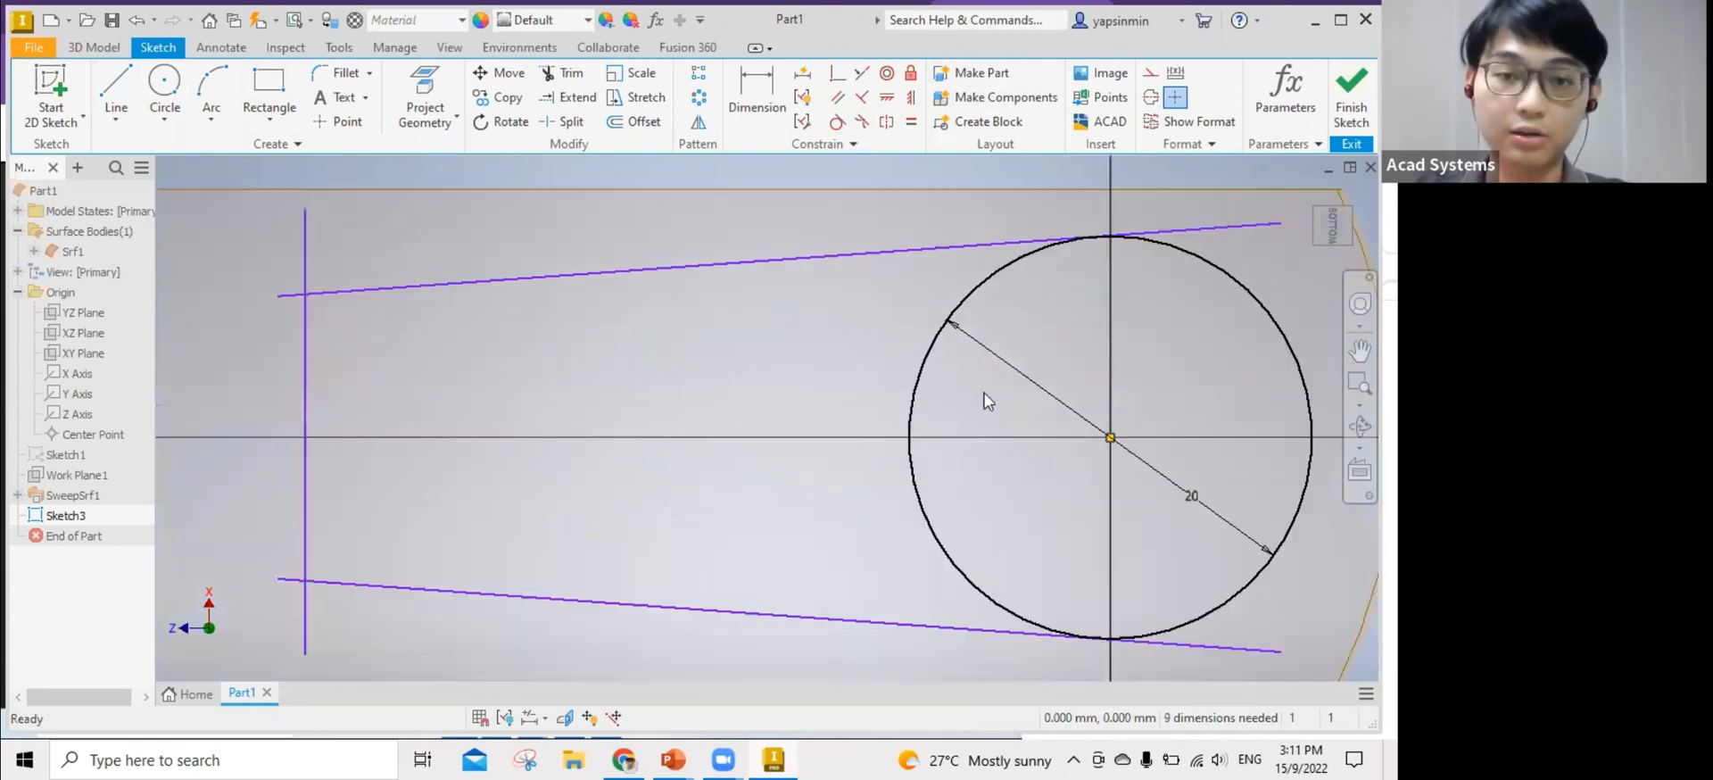
scroll(981, 396, "down", 2)
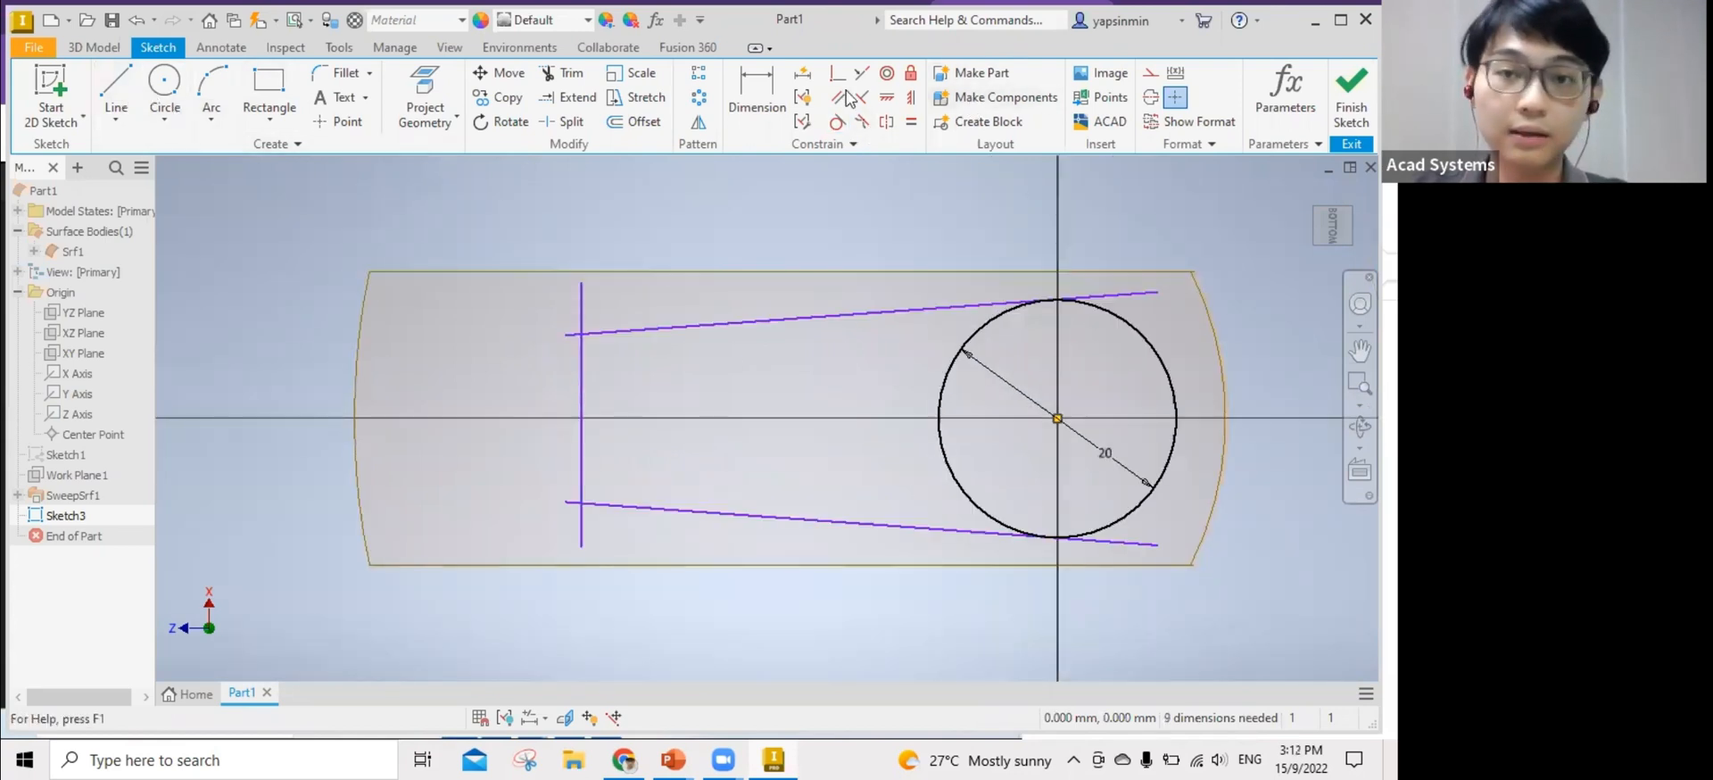
left_click(562, 72)
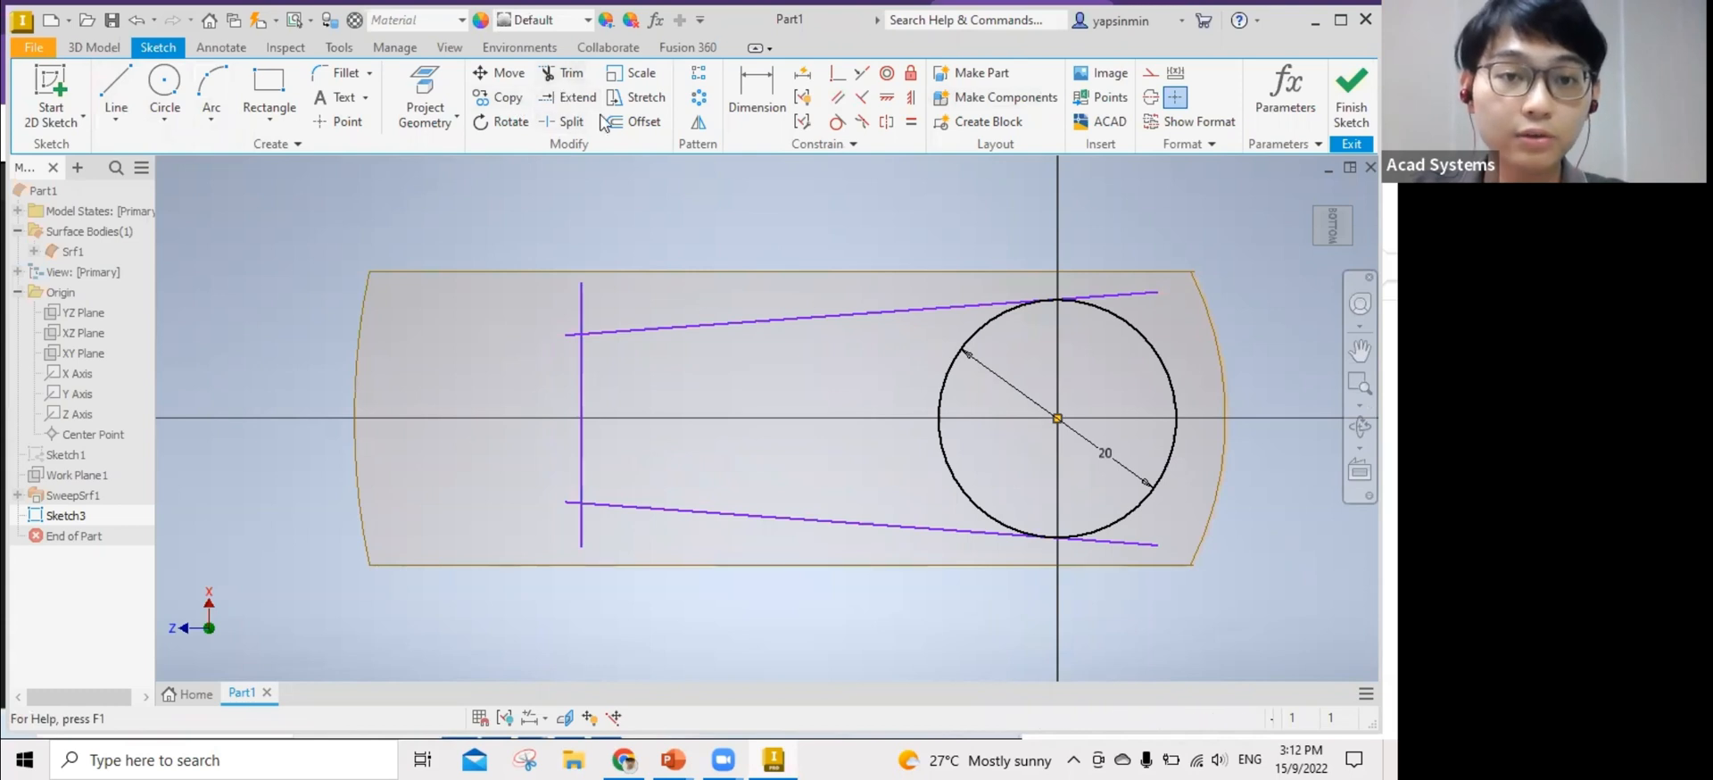
left_click(580, 305)
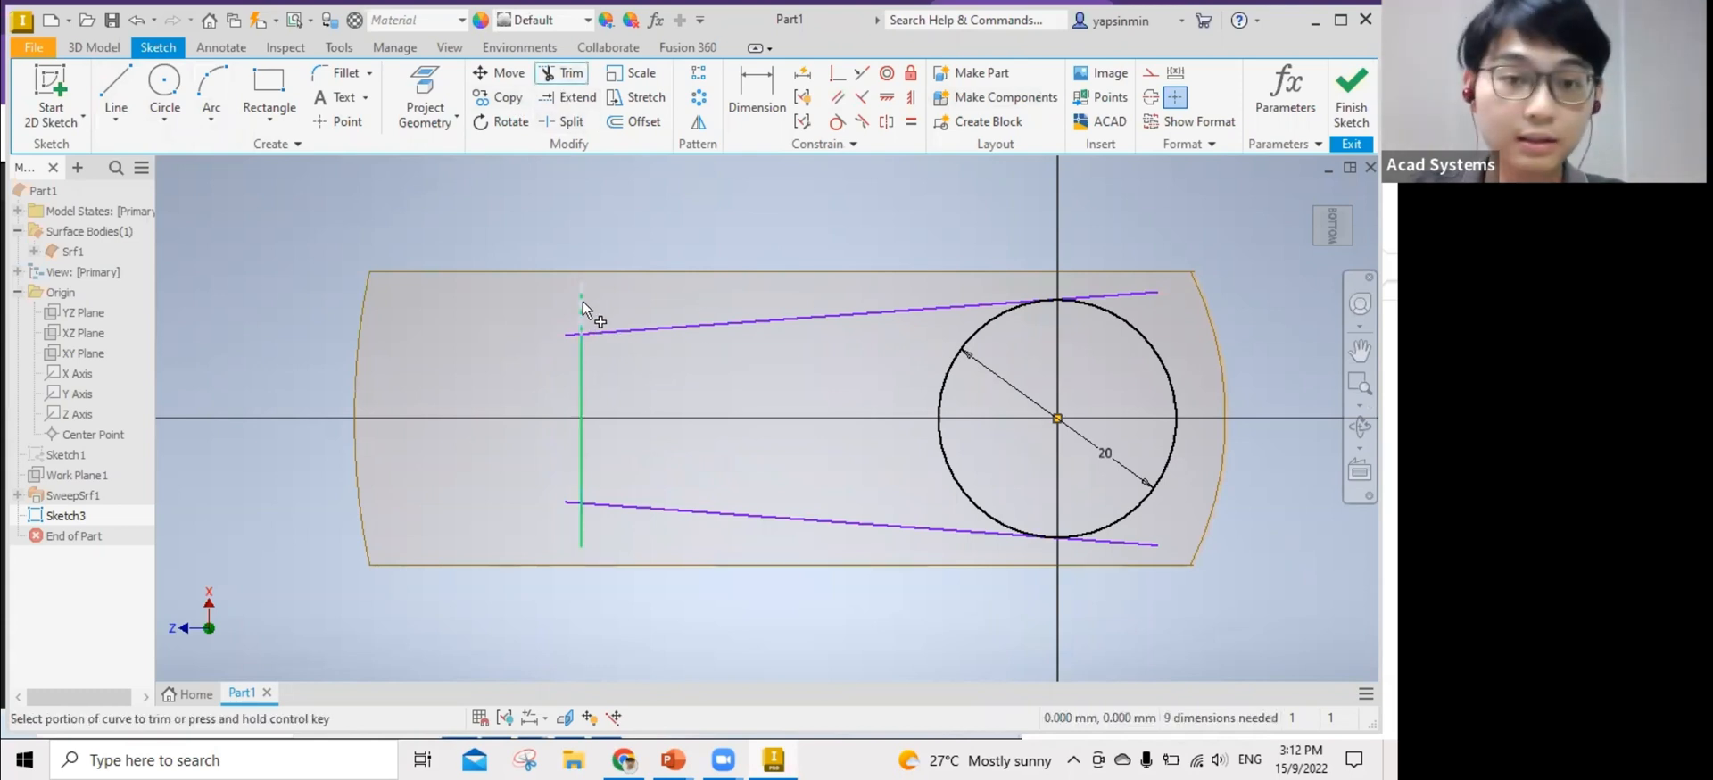
left_click(572, 504)
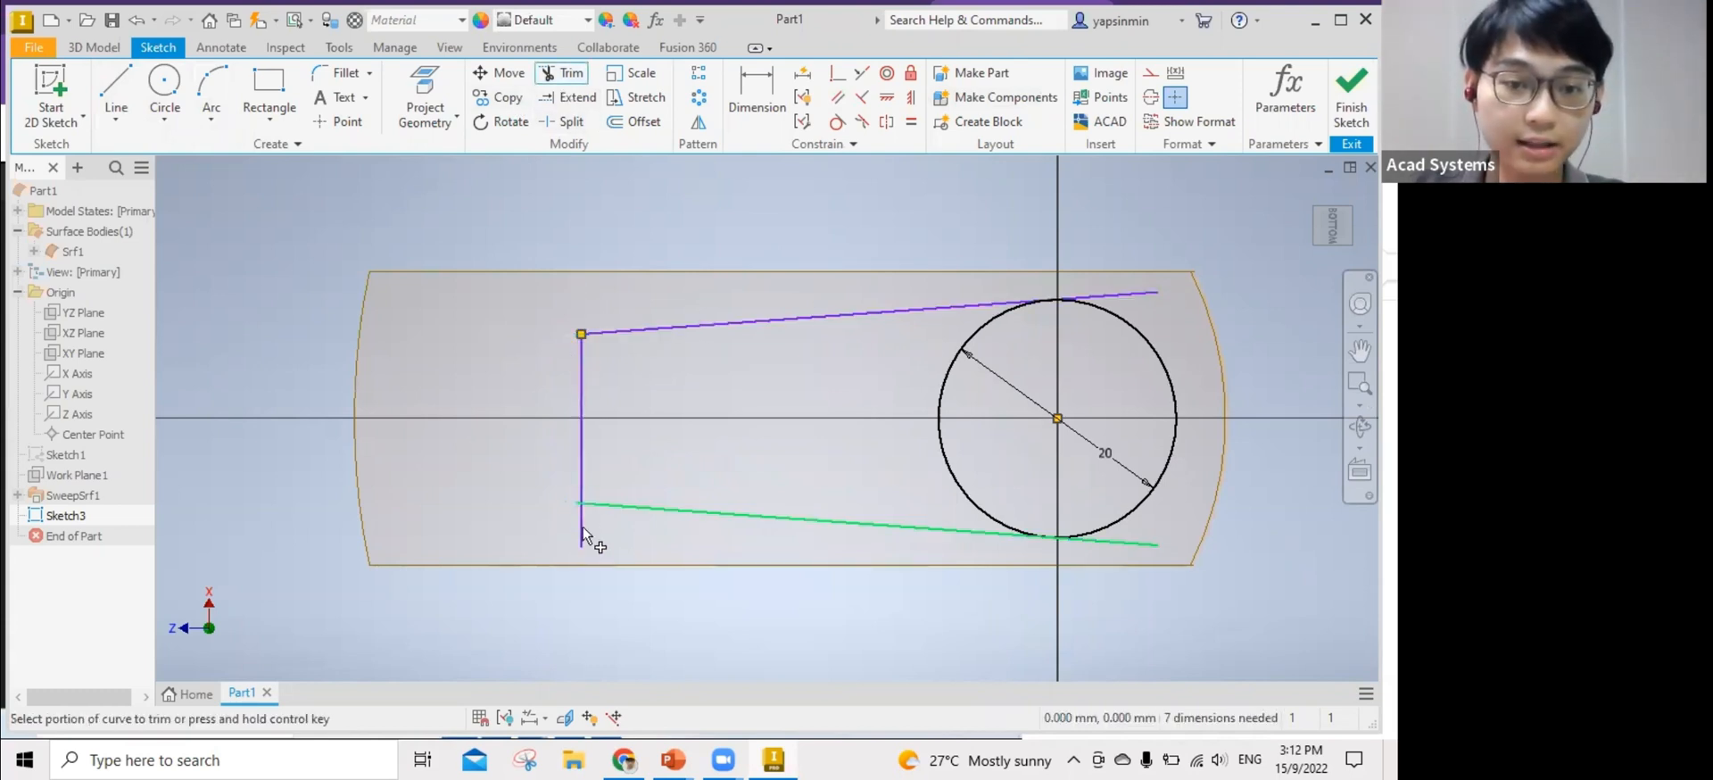
left_click(582, 526)
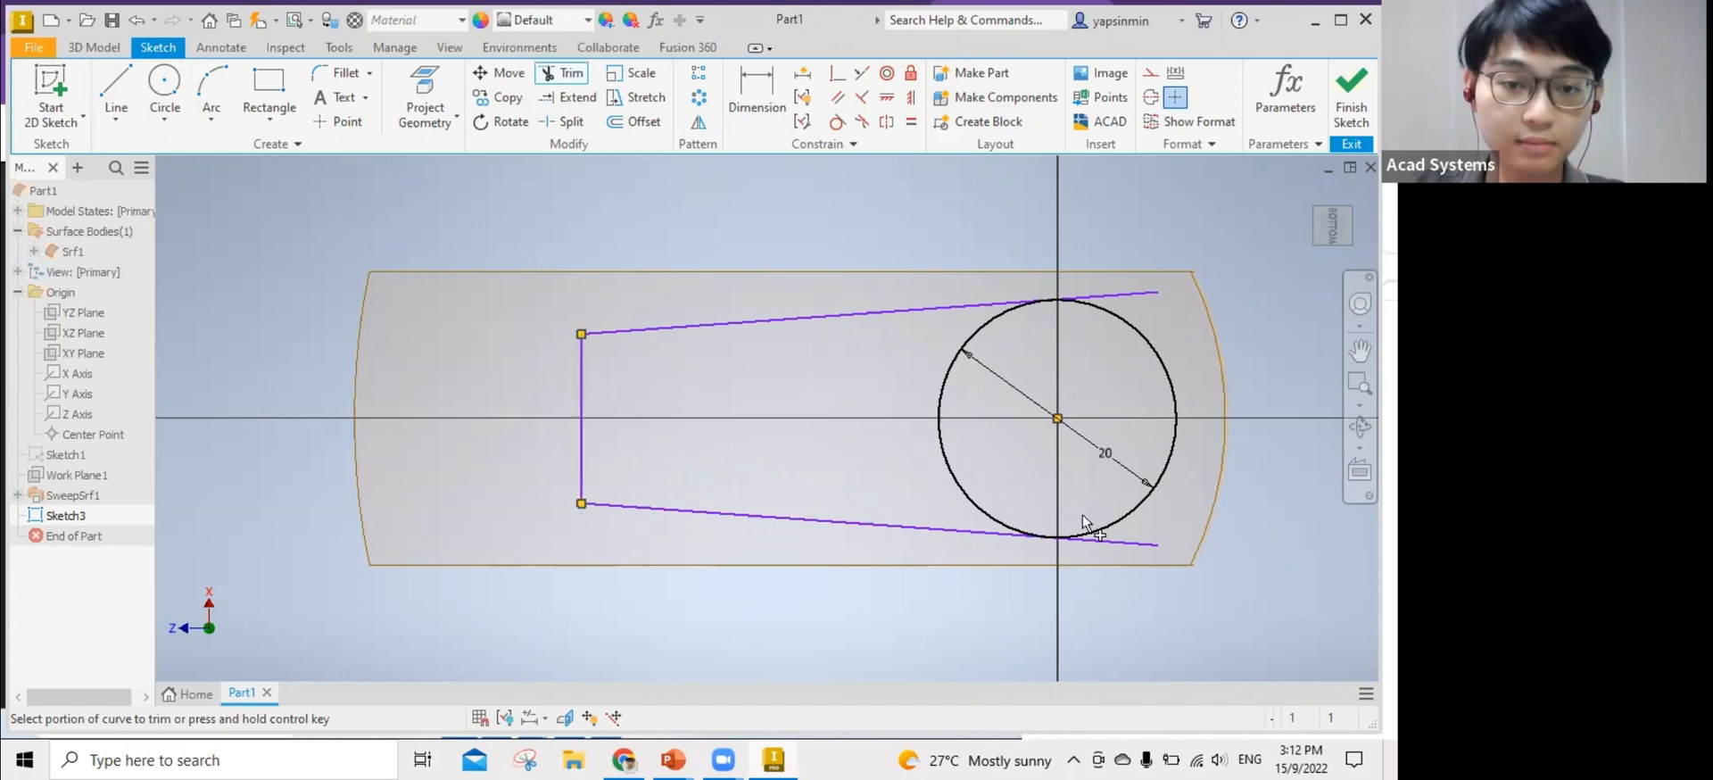
left_click(1127, 293)
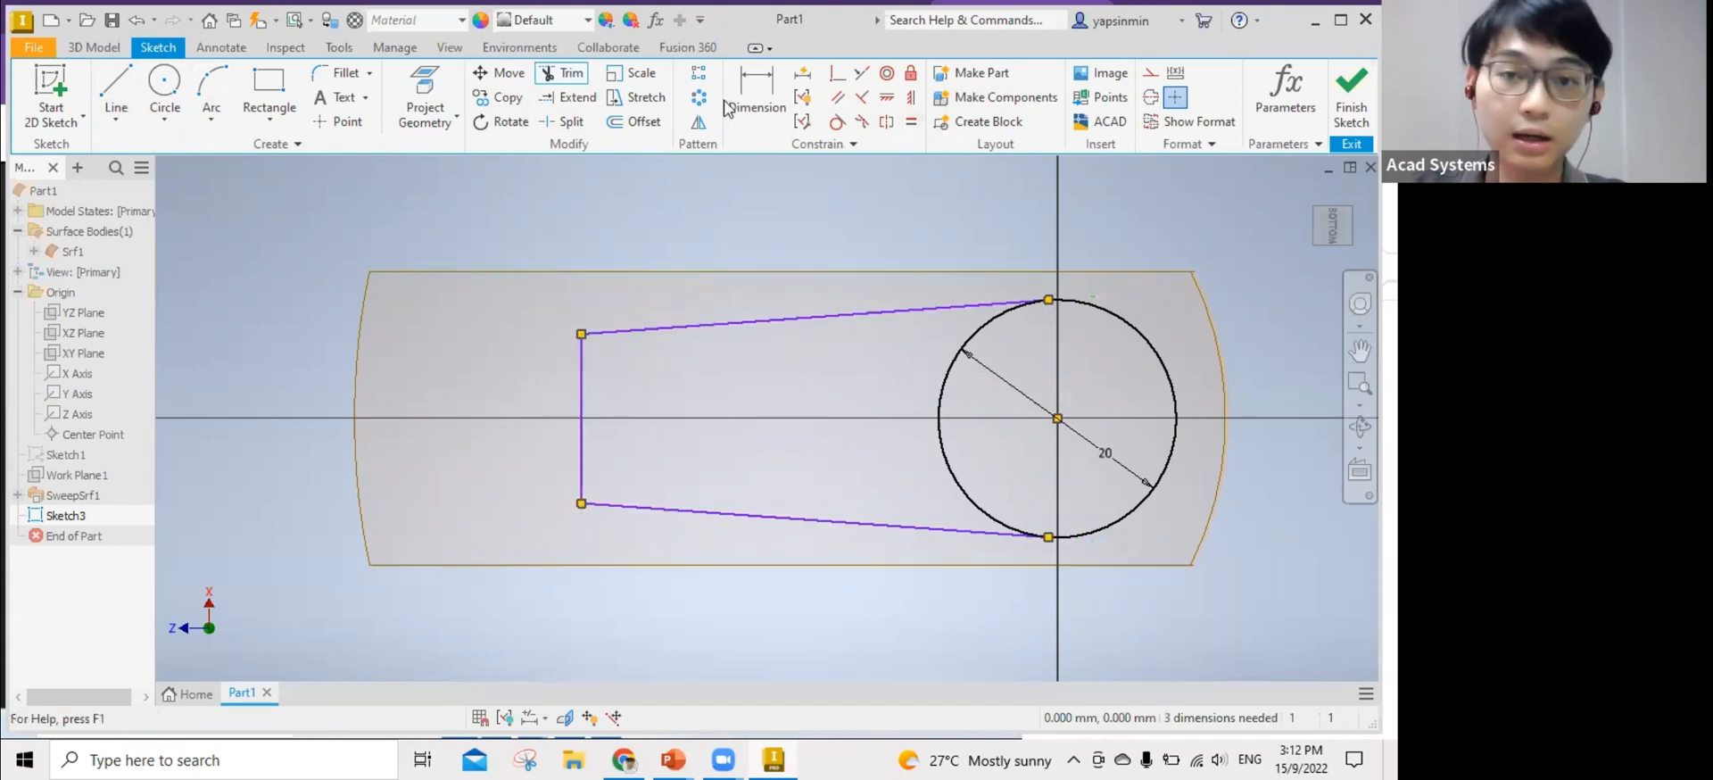
middle_click_drag(928, 314, 811, 291)
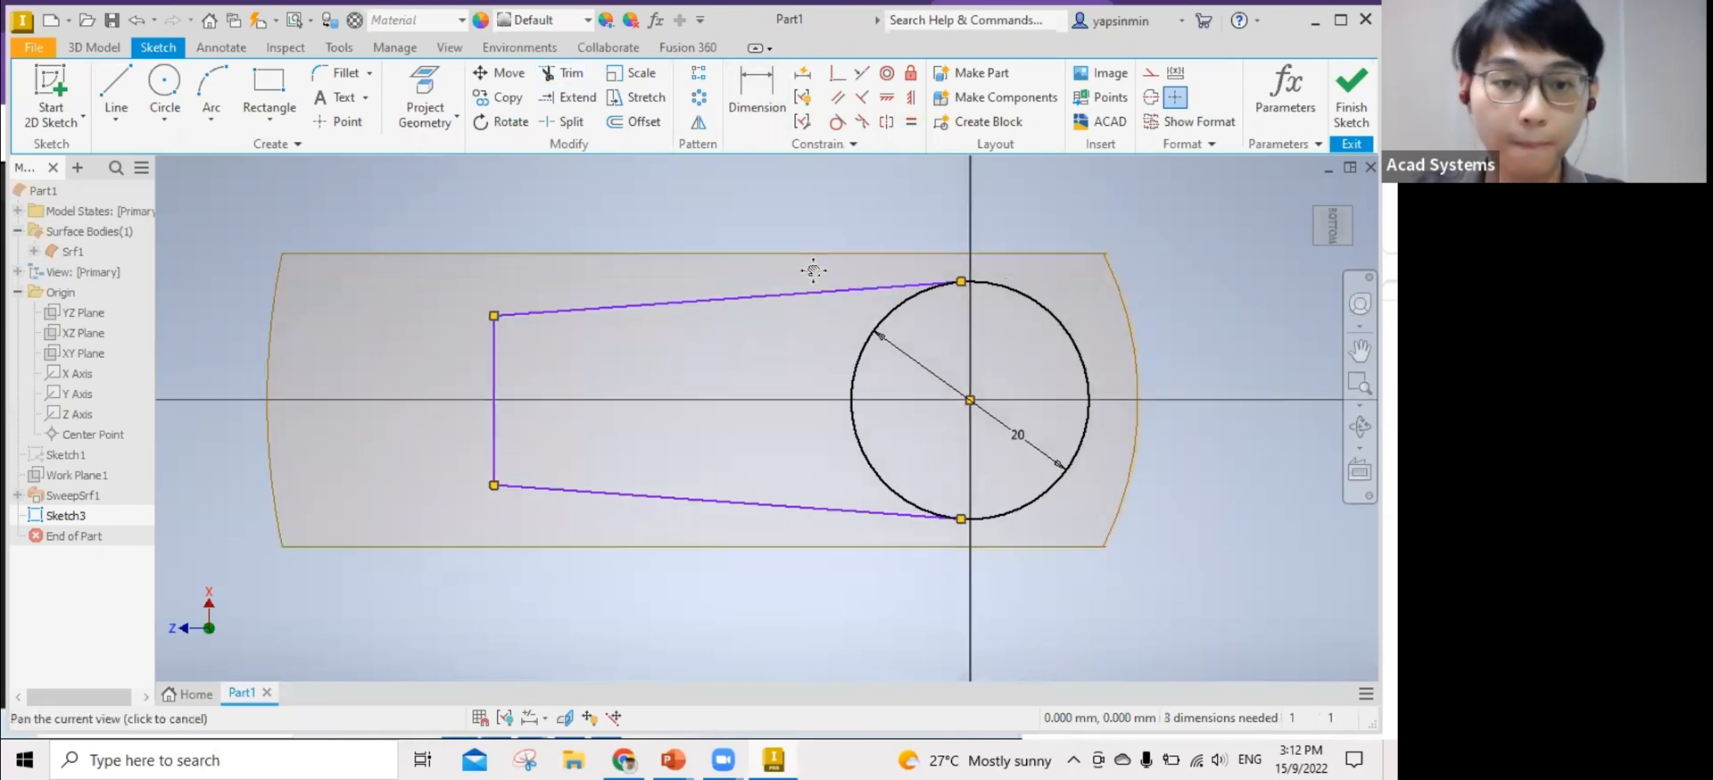
key("Escape")
Dimension the angle between the upper sloping line and the vertical line at 95 degrees.
key("d")
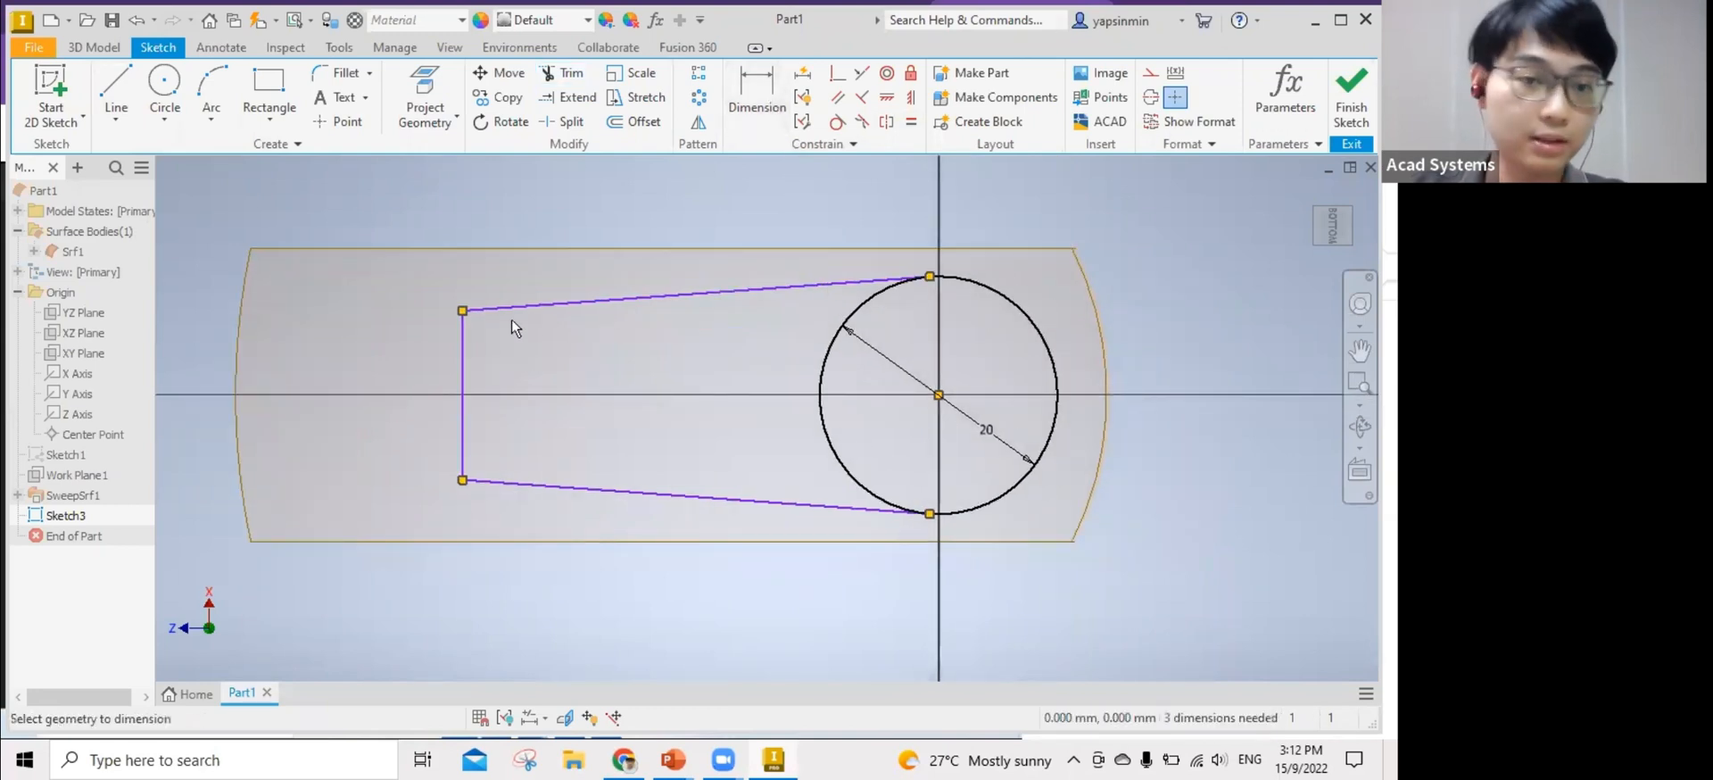
left_click(505, 308)
left_click(462, 361)
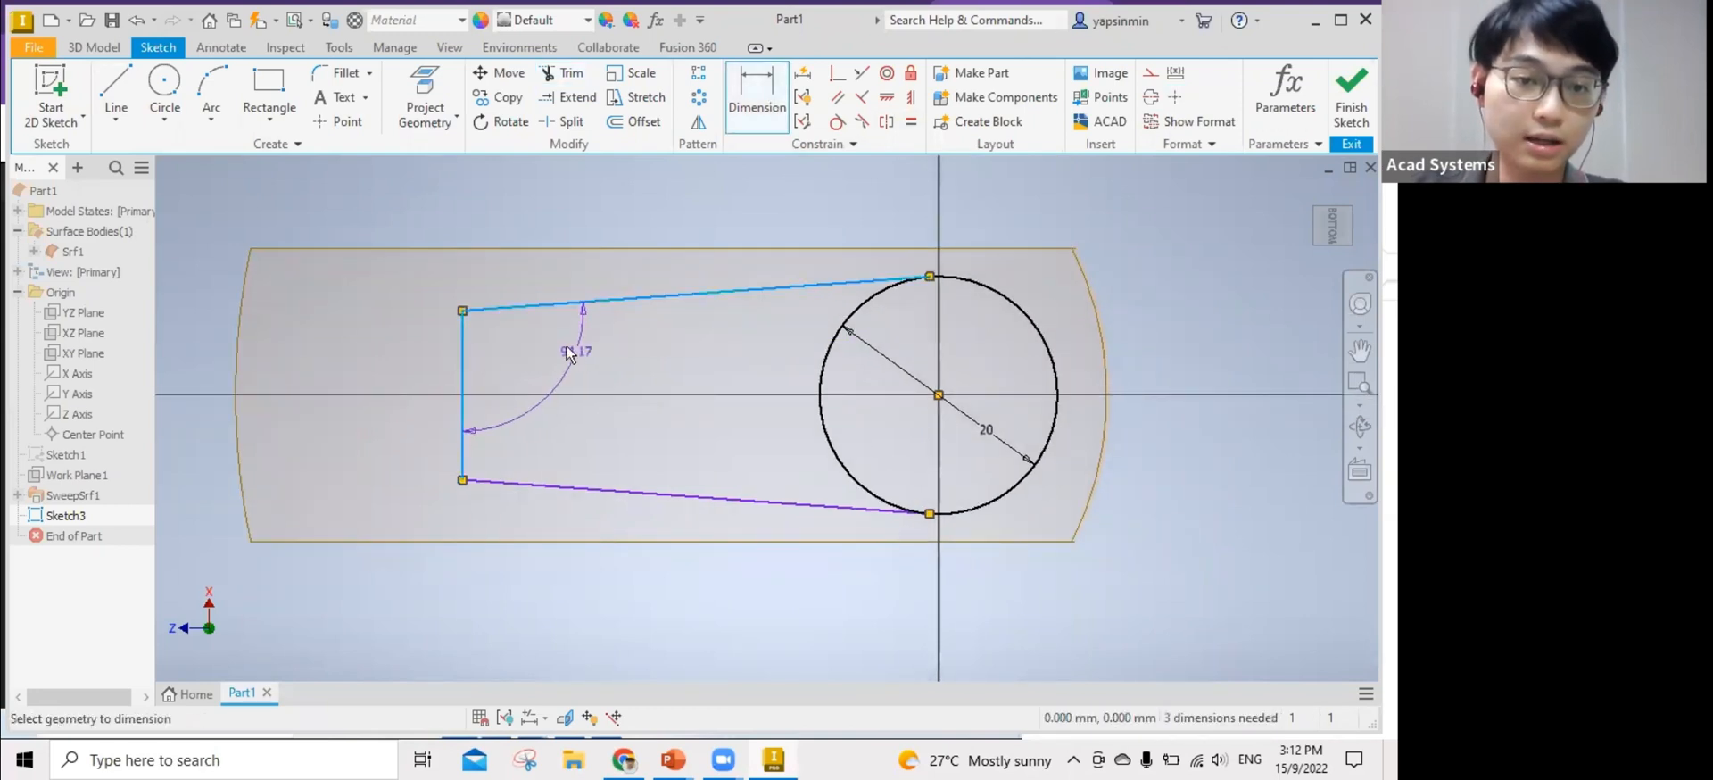
left_click(516, 339)
type("95")
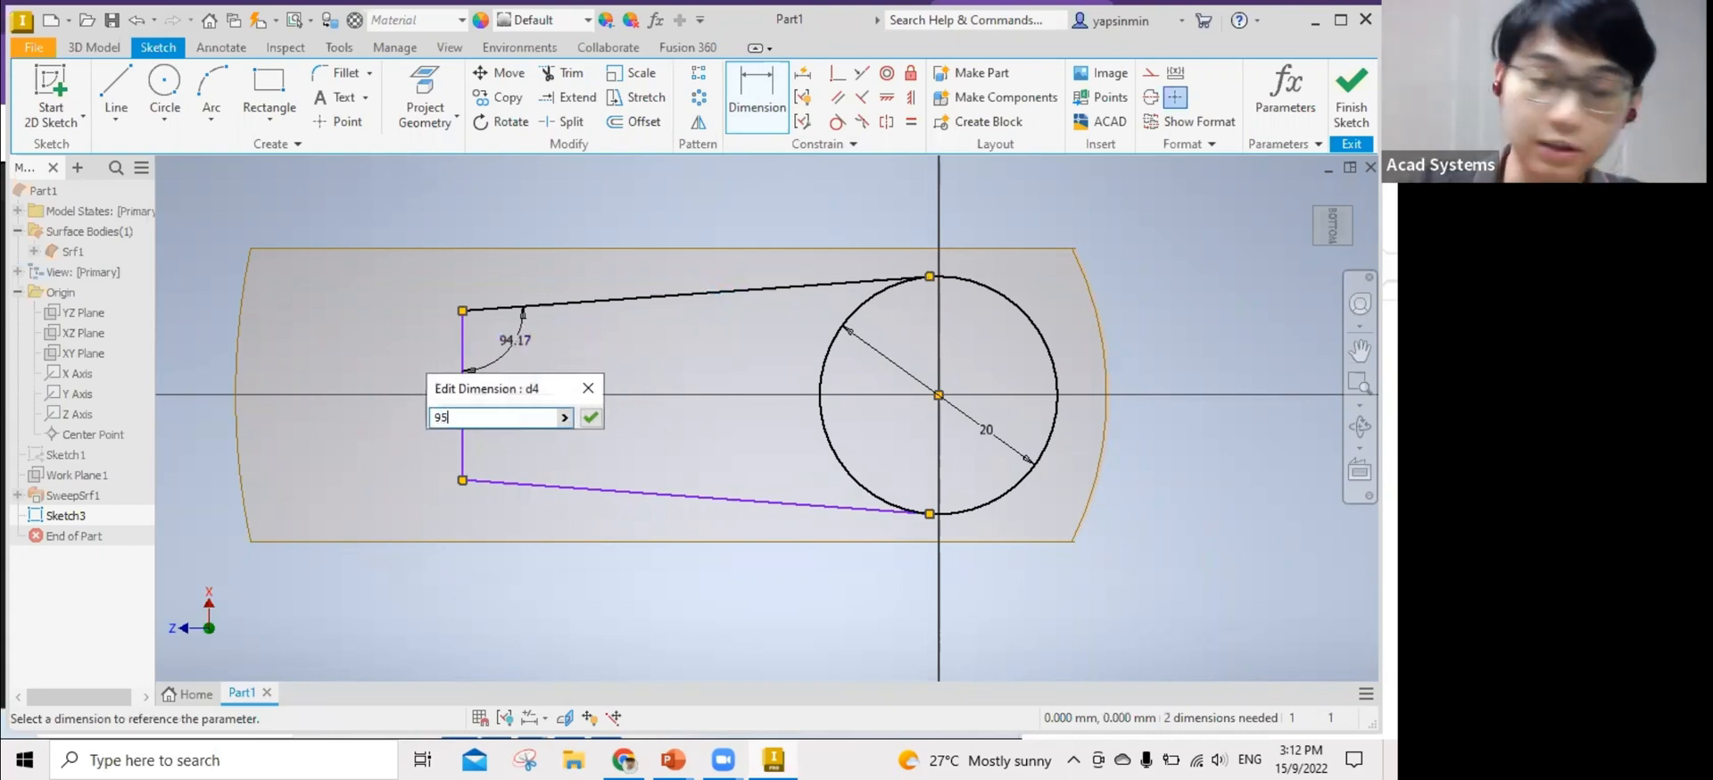
key("Return")
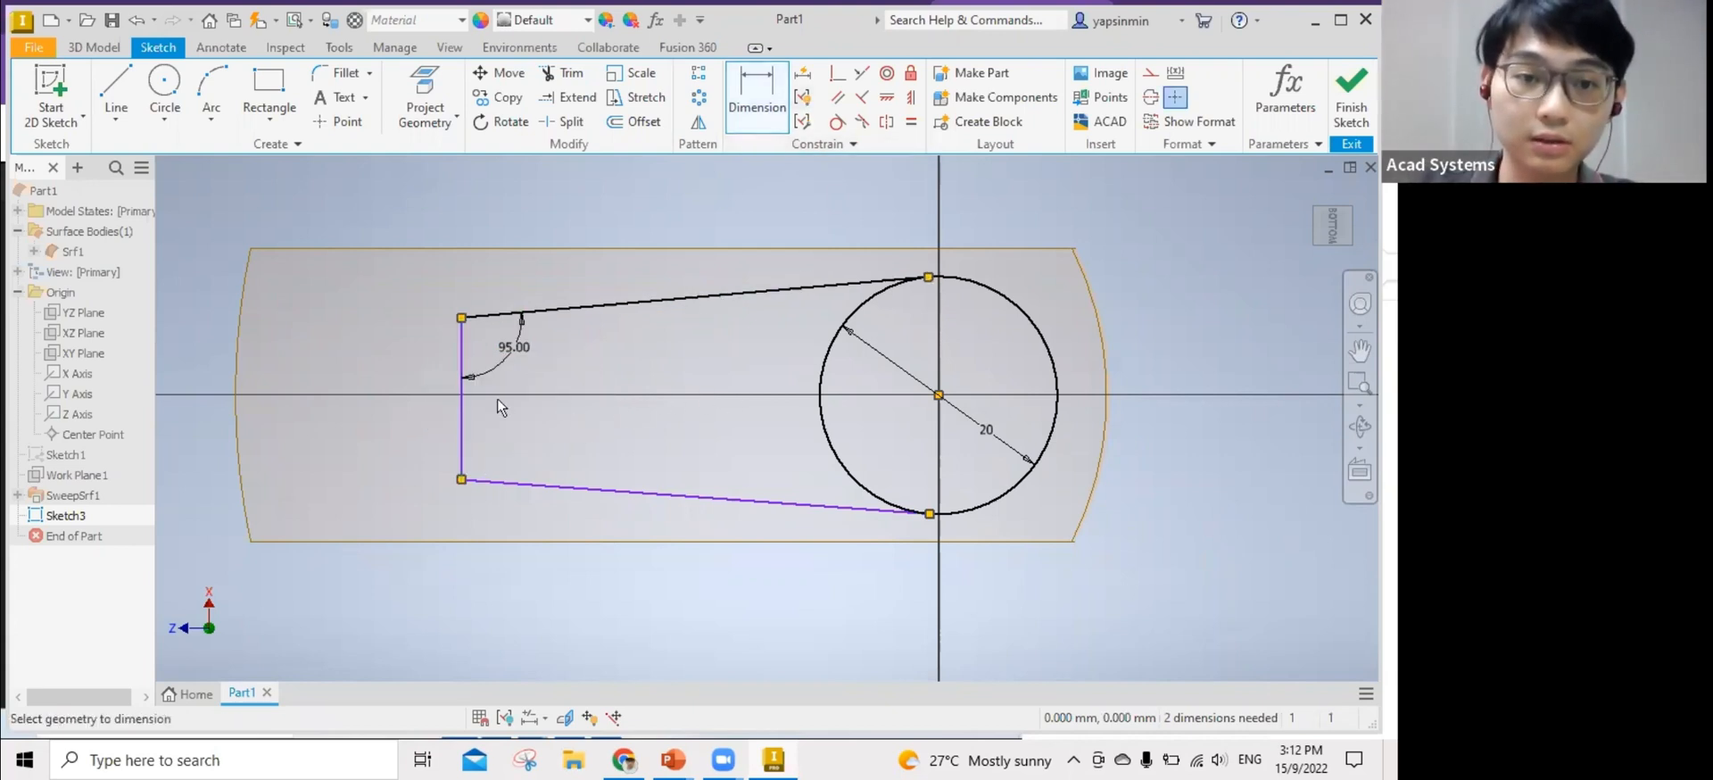
Dimension the angle between the lower sloping line and the vertical line at 95 degrees.
left_click(460, 441)
left_click(496, 476)
left_click(519, 453)
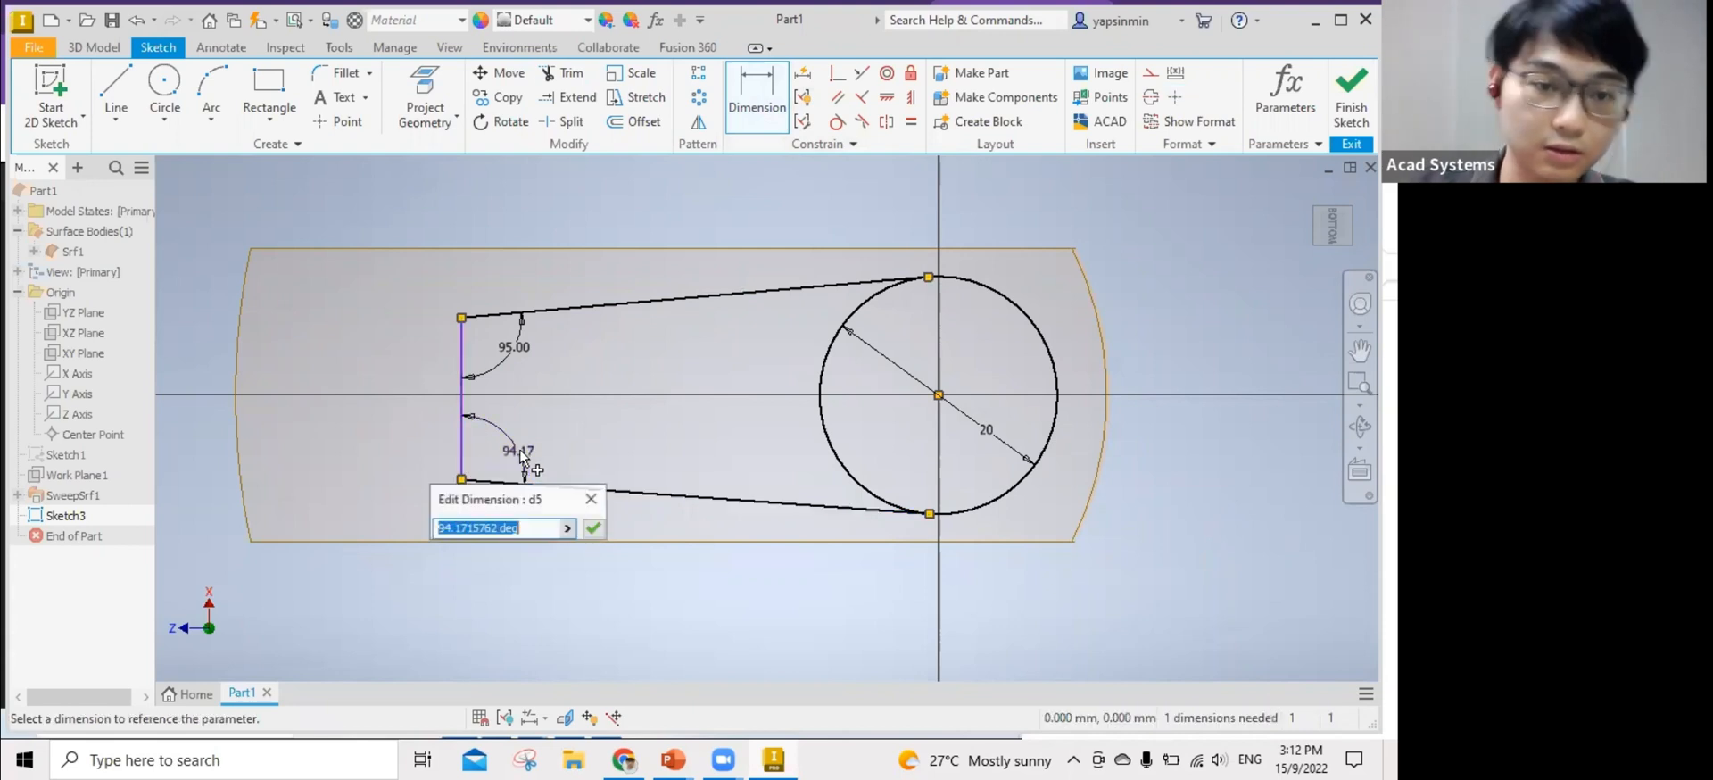
type("95")
key("Return")
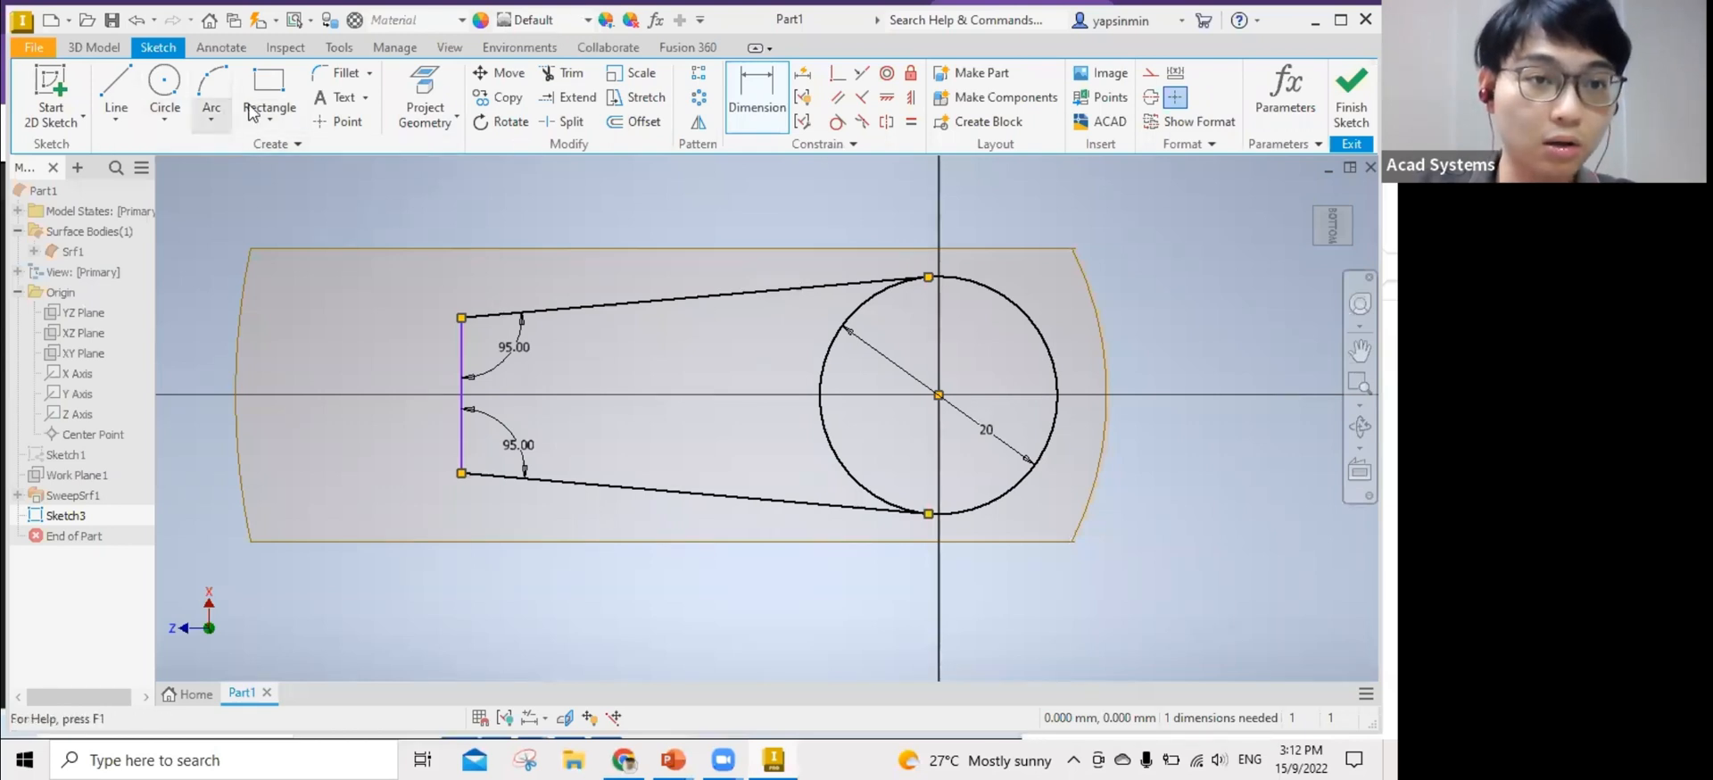
Fillet both corners at the narrow end of the profile with a 5 mm radius.
left_click(344, 73)
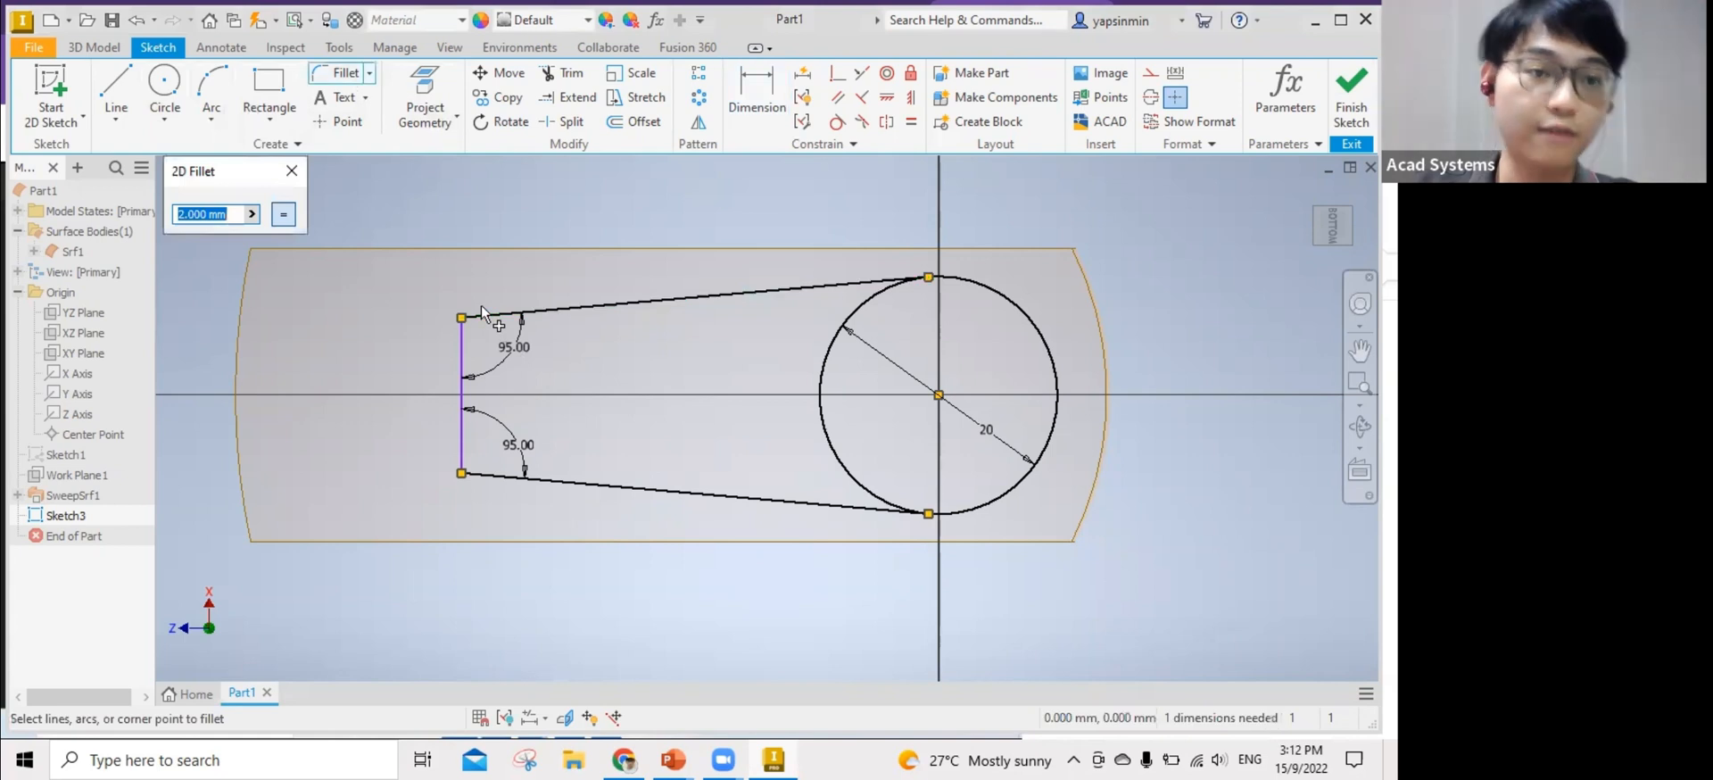
type("5")
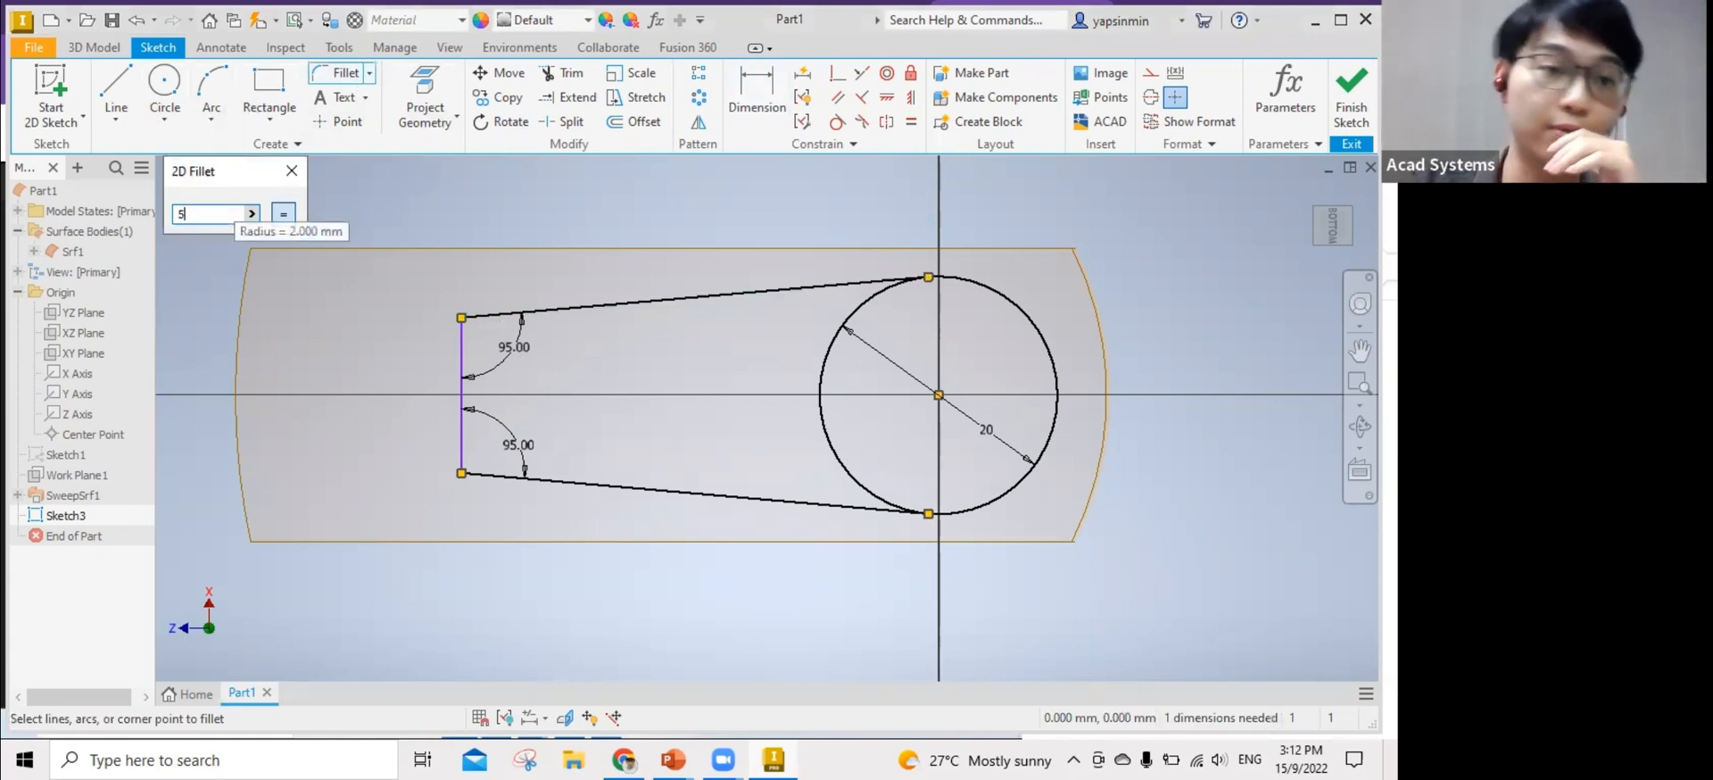
left_click(485, 315)
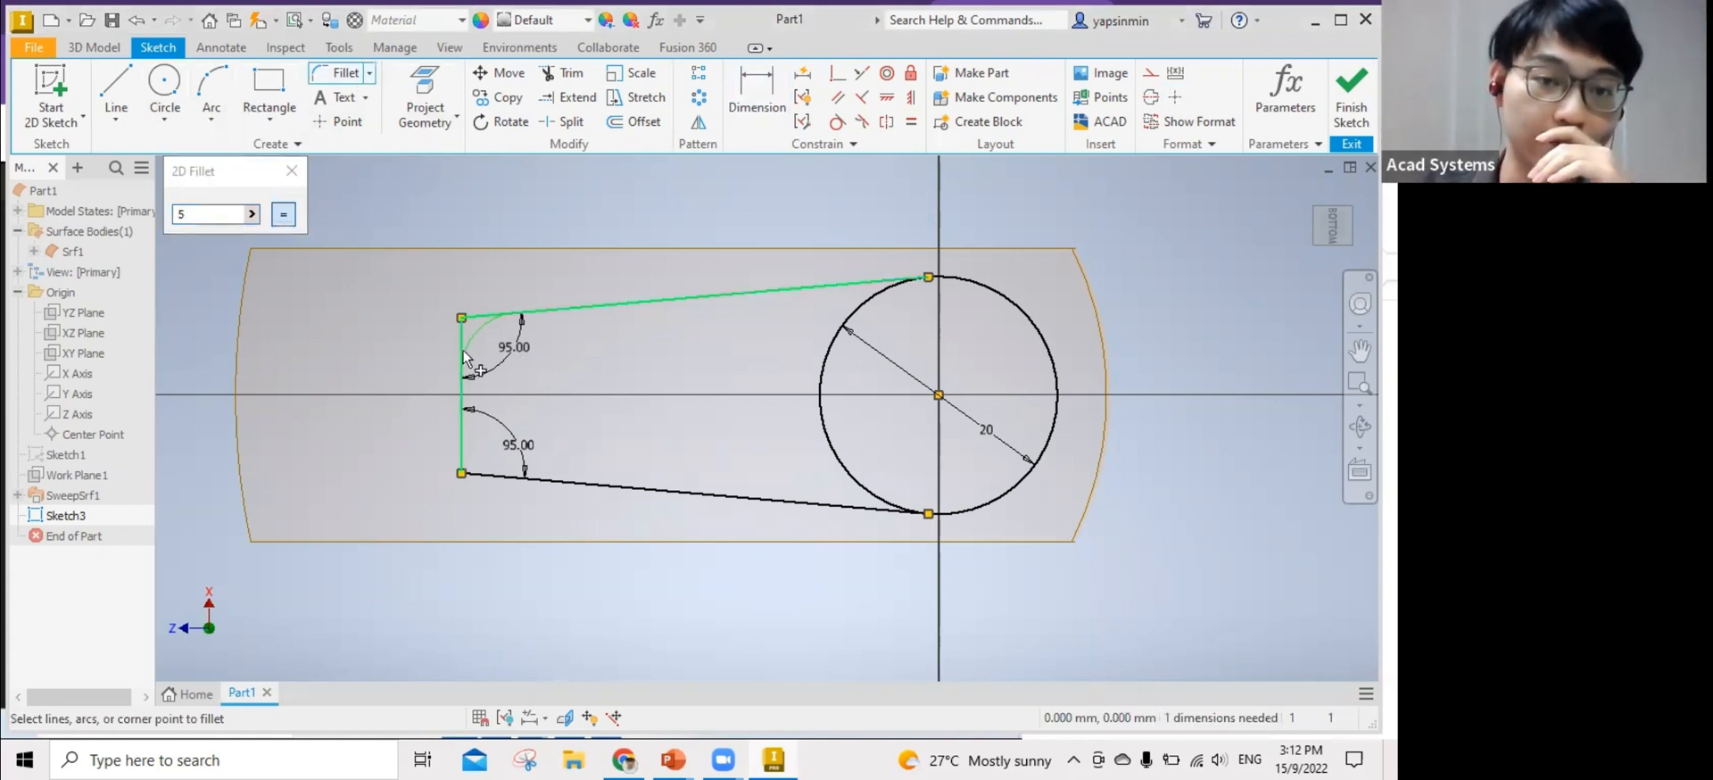
left_click(462, 354)
left_click(463, 447)
left_click(487, 475)
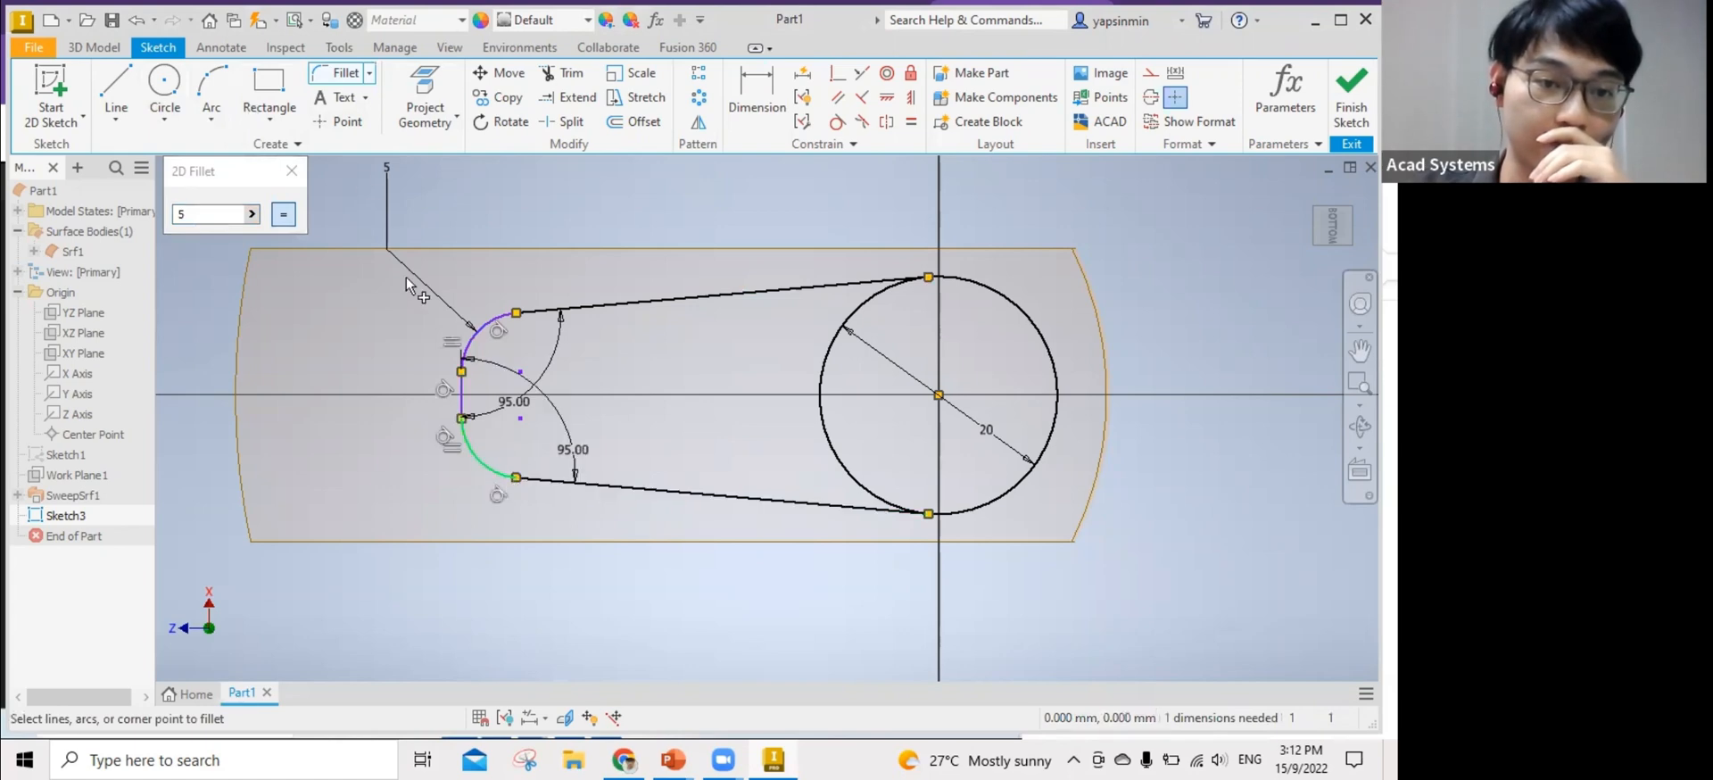
key("Escape")
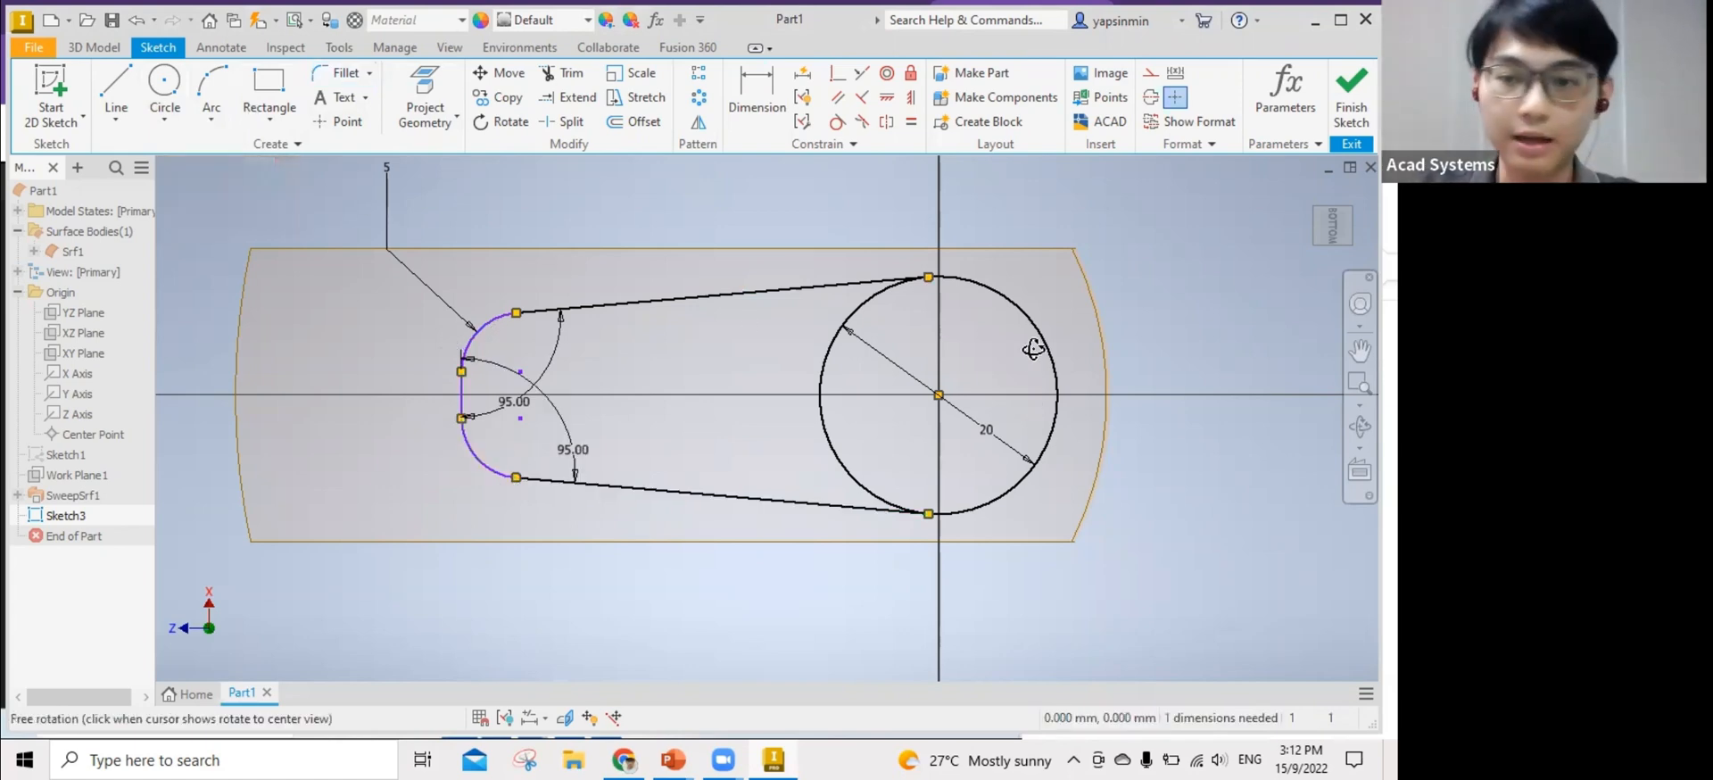
Trim away the circle's inner arc between the two sloping lines to leave one closed outline.
mouse_move(1032, 345)
middle_mouse_down("shift")
mouse_move(1014, 336)
mouse_move(982, 500)
middle_mouse_up("shift")
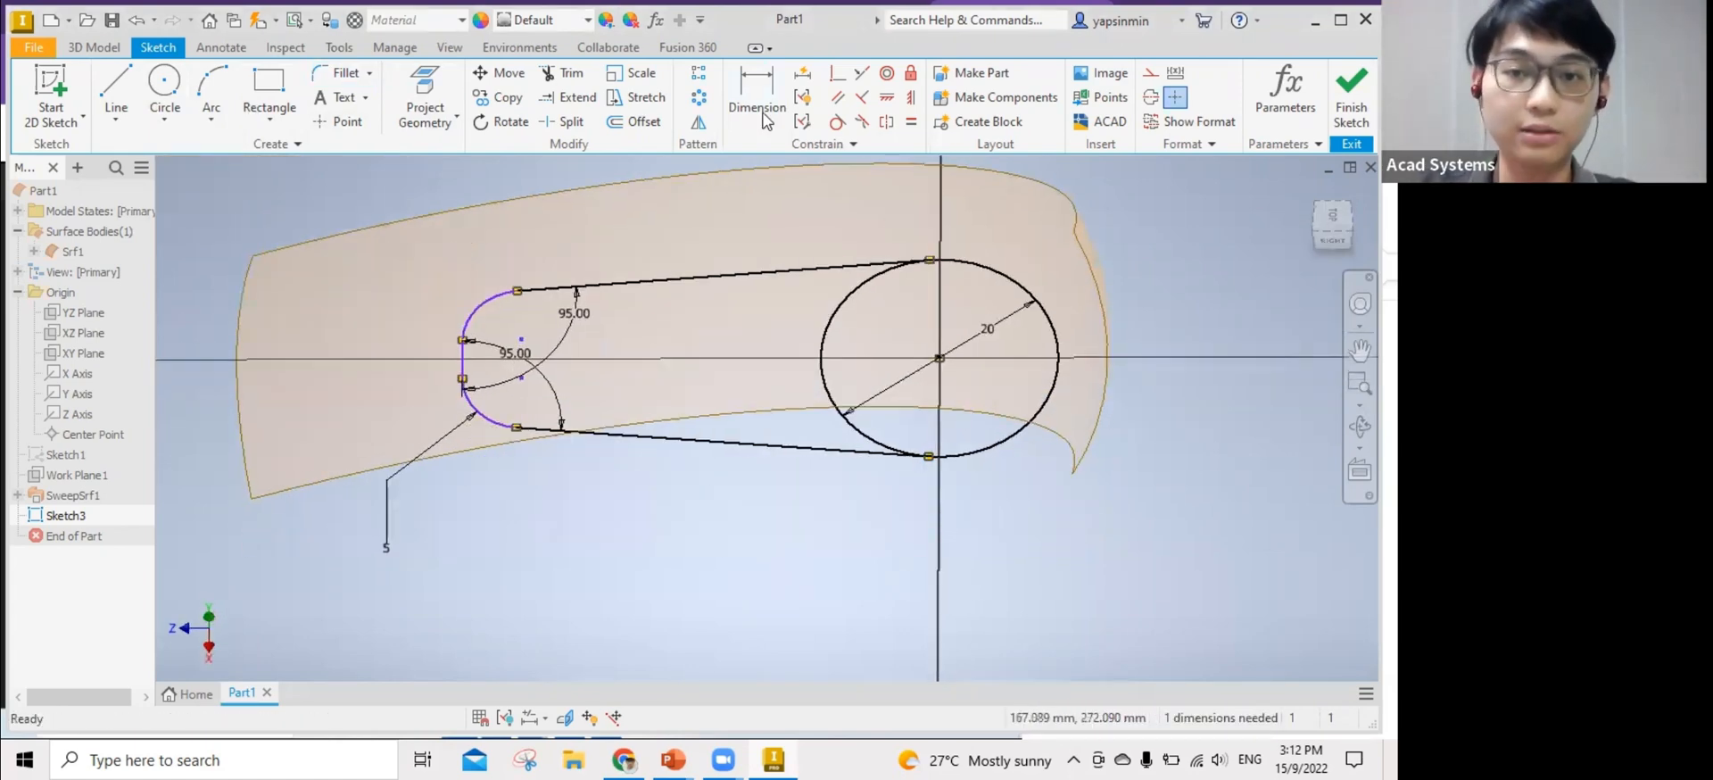
left_click(564, 73)
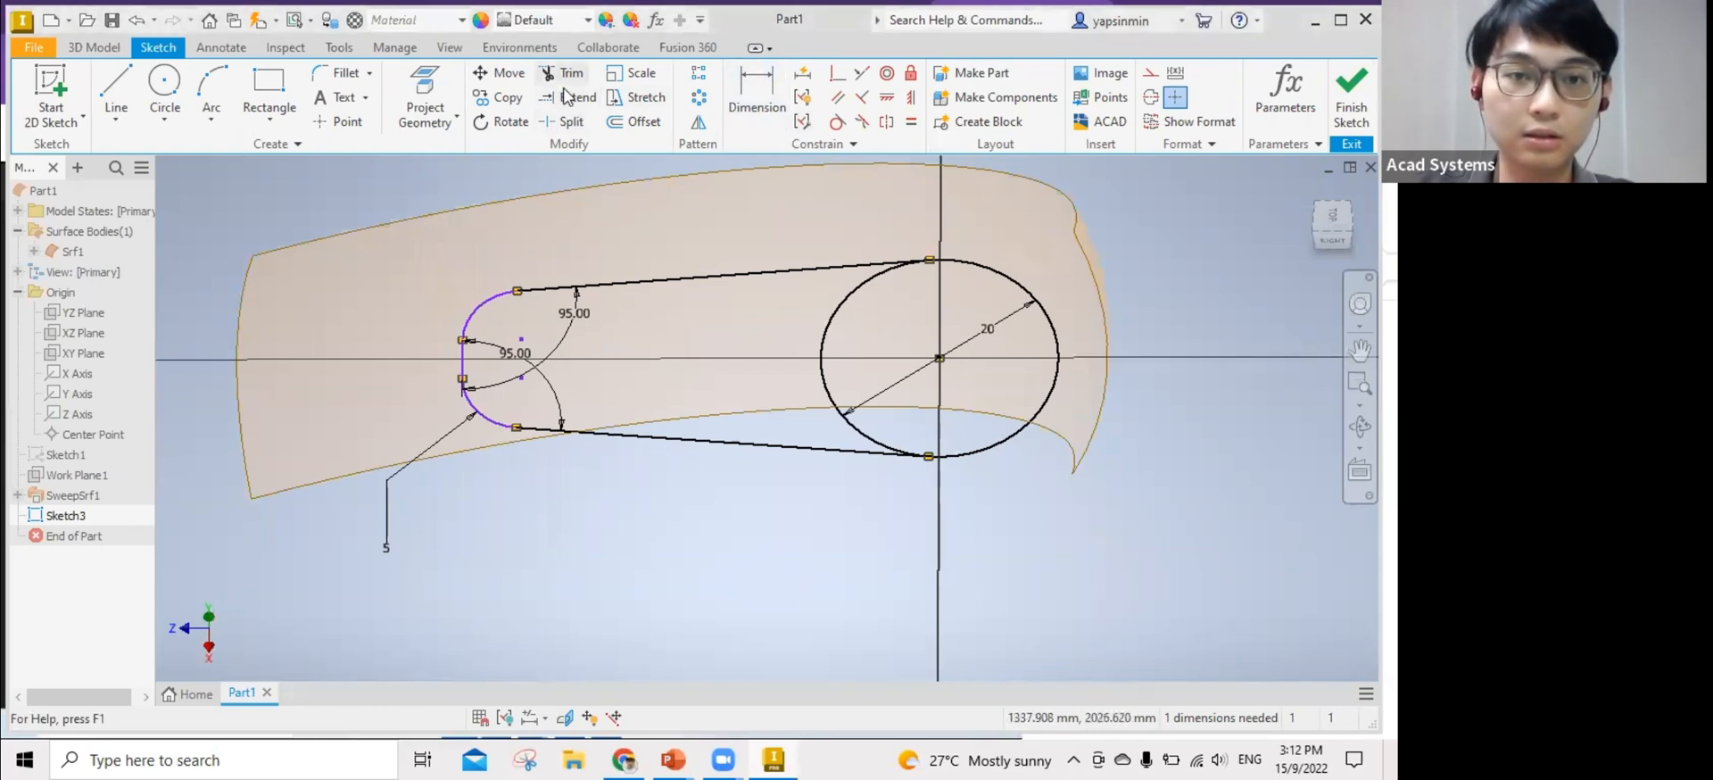
left_click(827, 330)
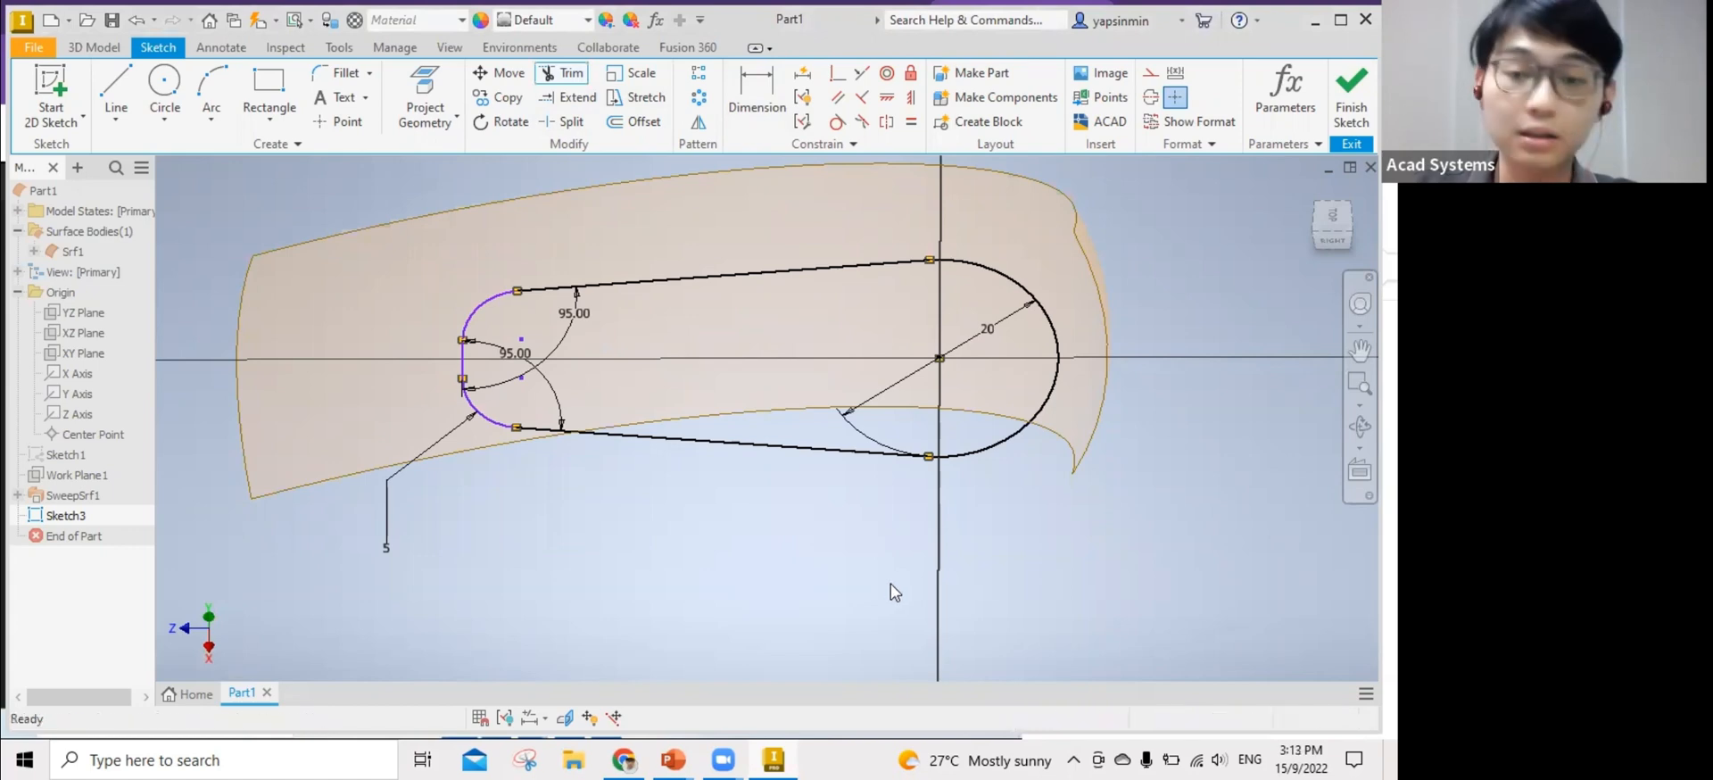
mouse_move(889, 586)
middle_mouse_down("shift")
mouse_move(892, 562)
mouse_move(928, 584)
middle_mouse_up("shift")
key("Escape")
middle_click_drag(527, 366, 543, 409)
Set up an extrusion of the mouse outline as a surface, with a distance of 17 mm up through the swept surface.
left_click(89, 50)
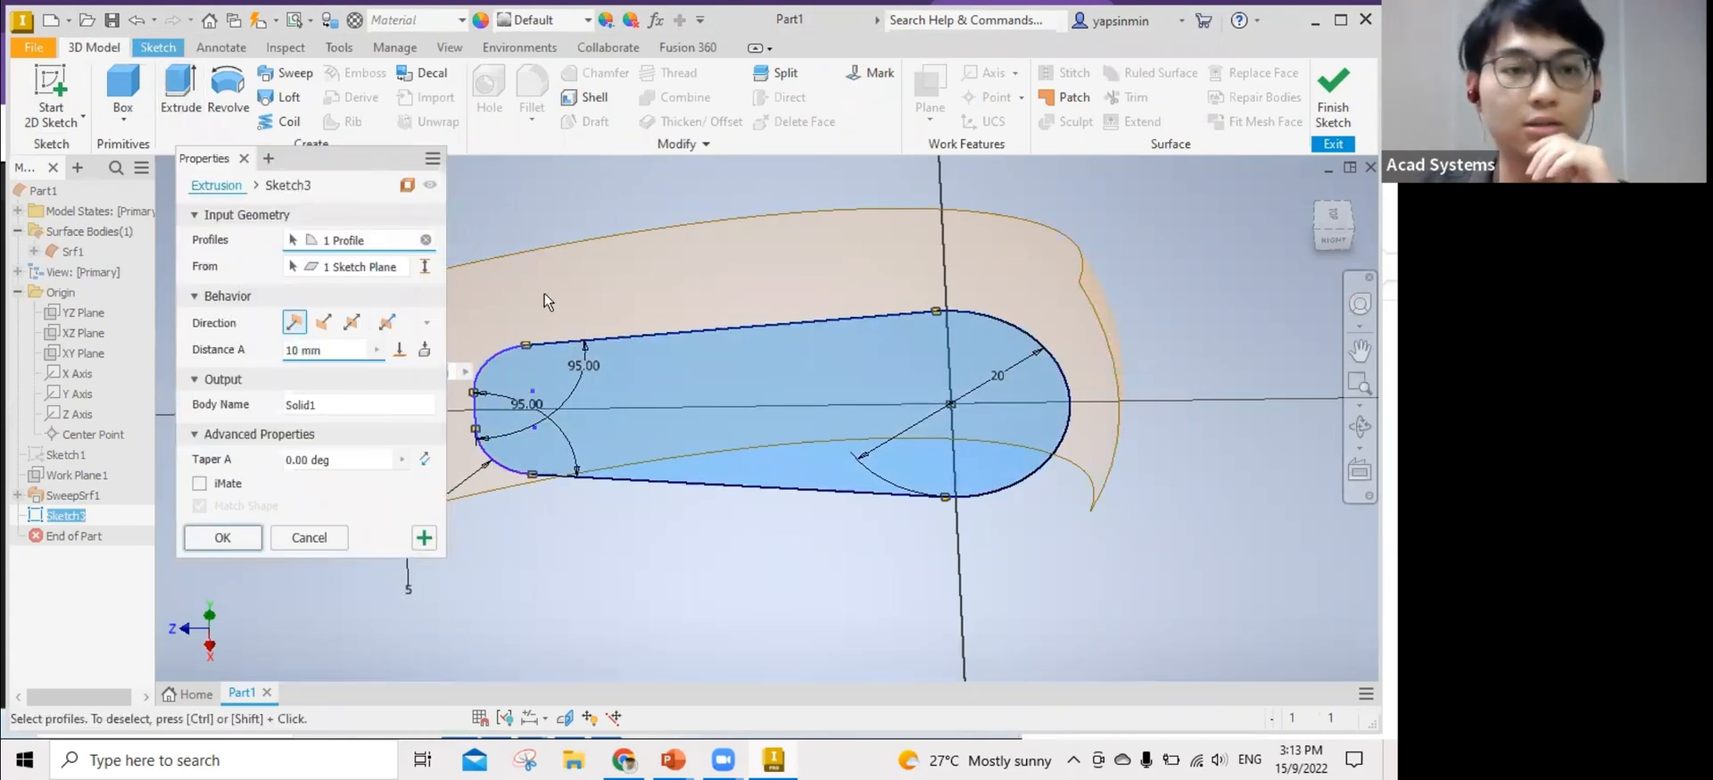
middle_click_drag(533, 211, 556, 218)
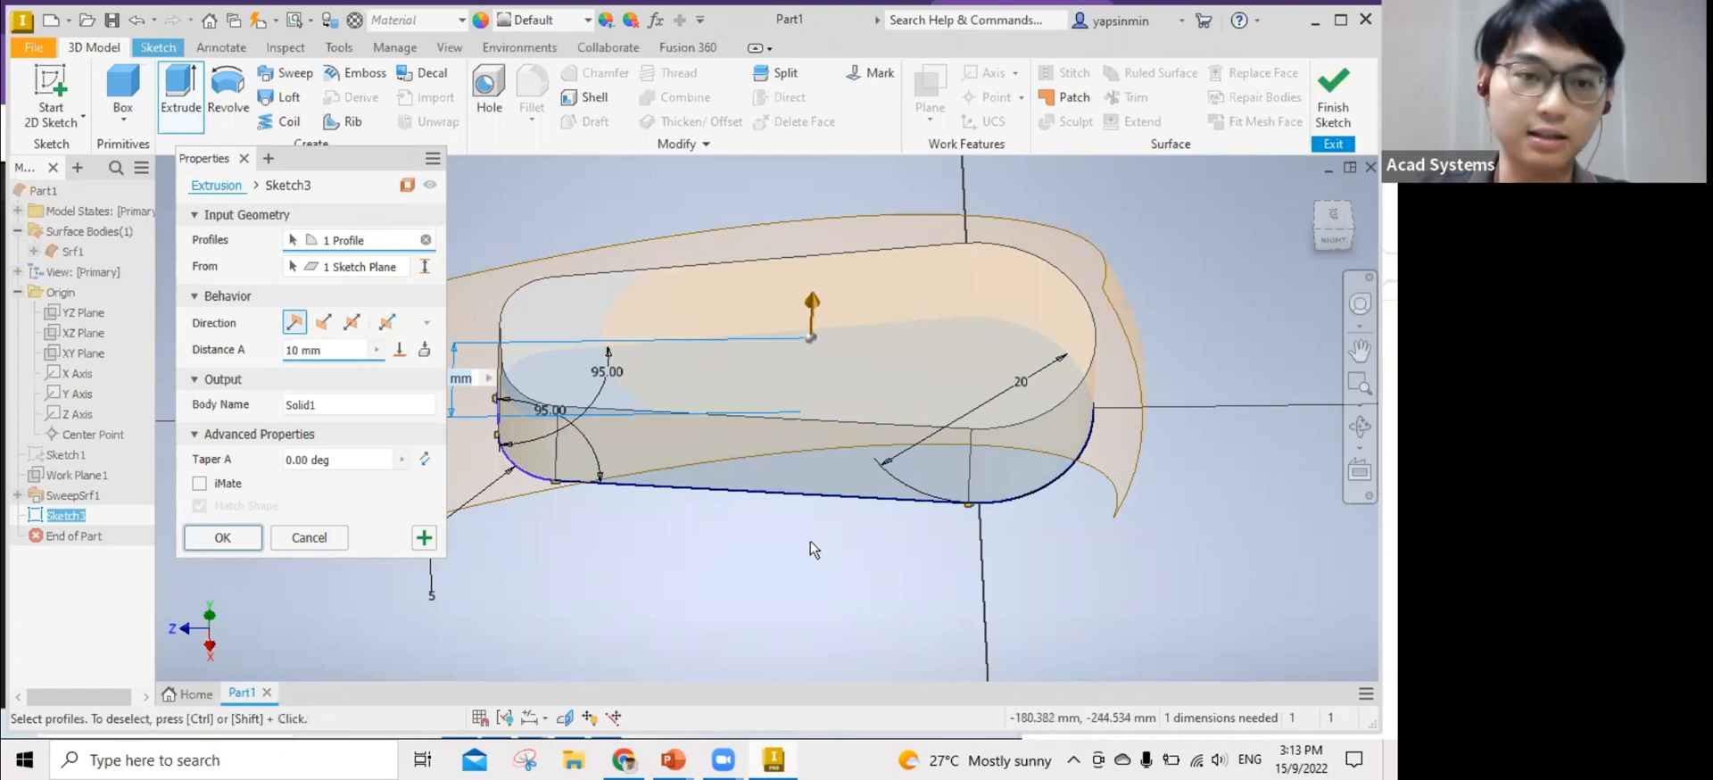
middle_click_drag(810, 541, 833, 542)
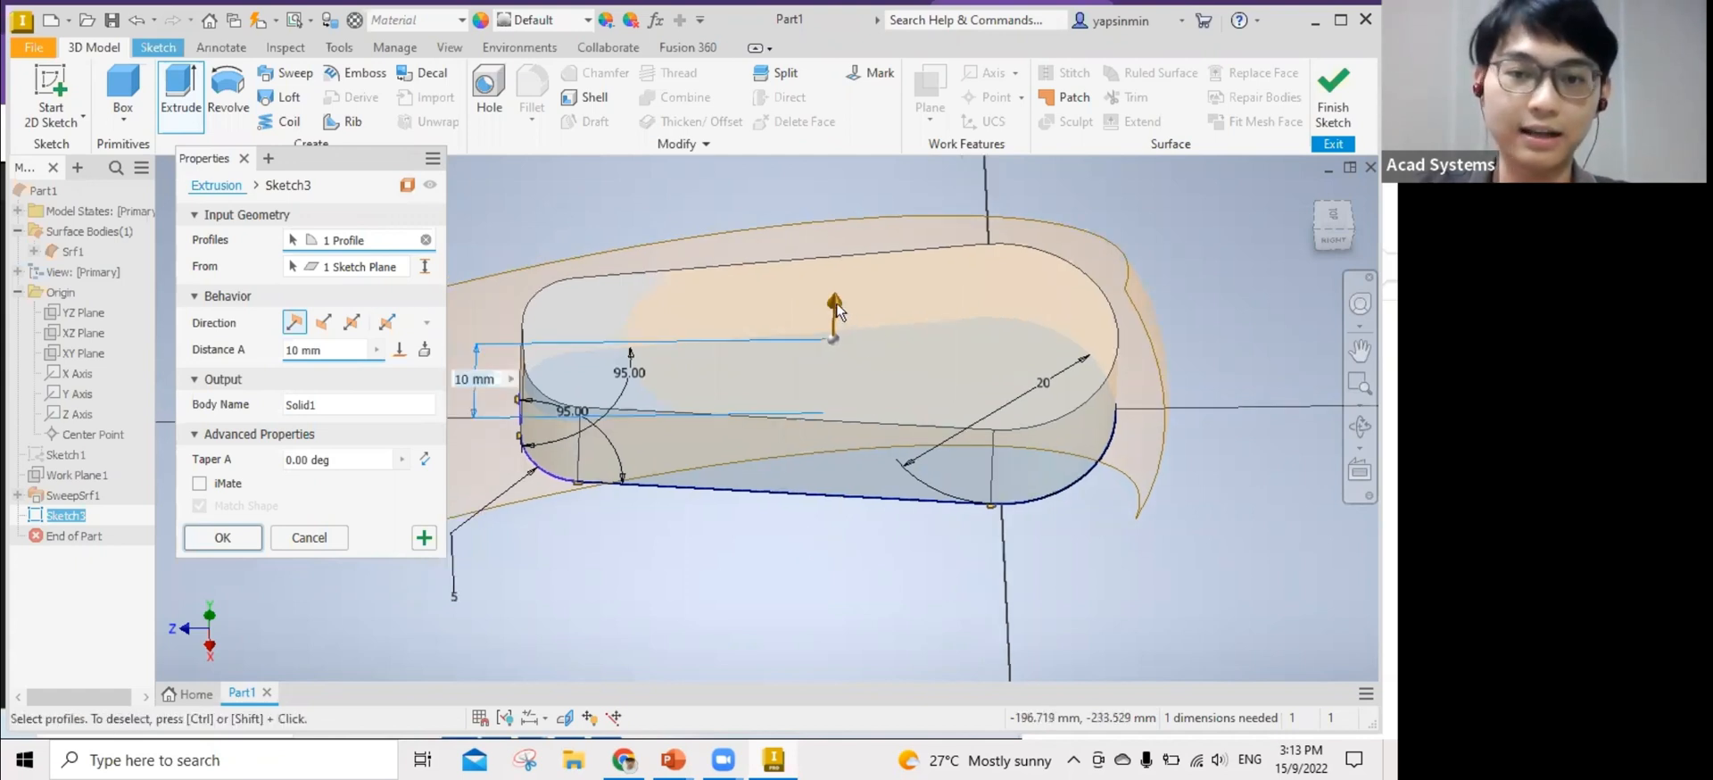
left_click(410, 198)
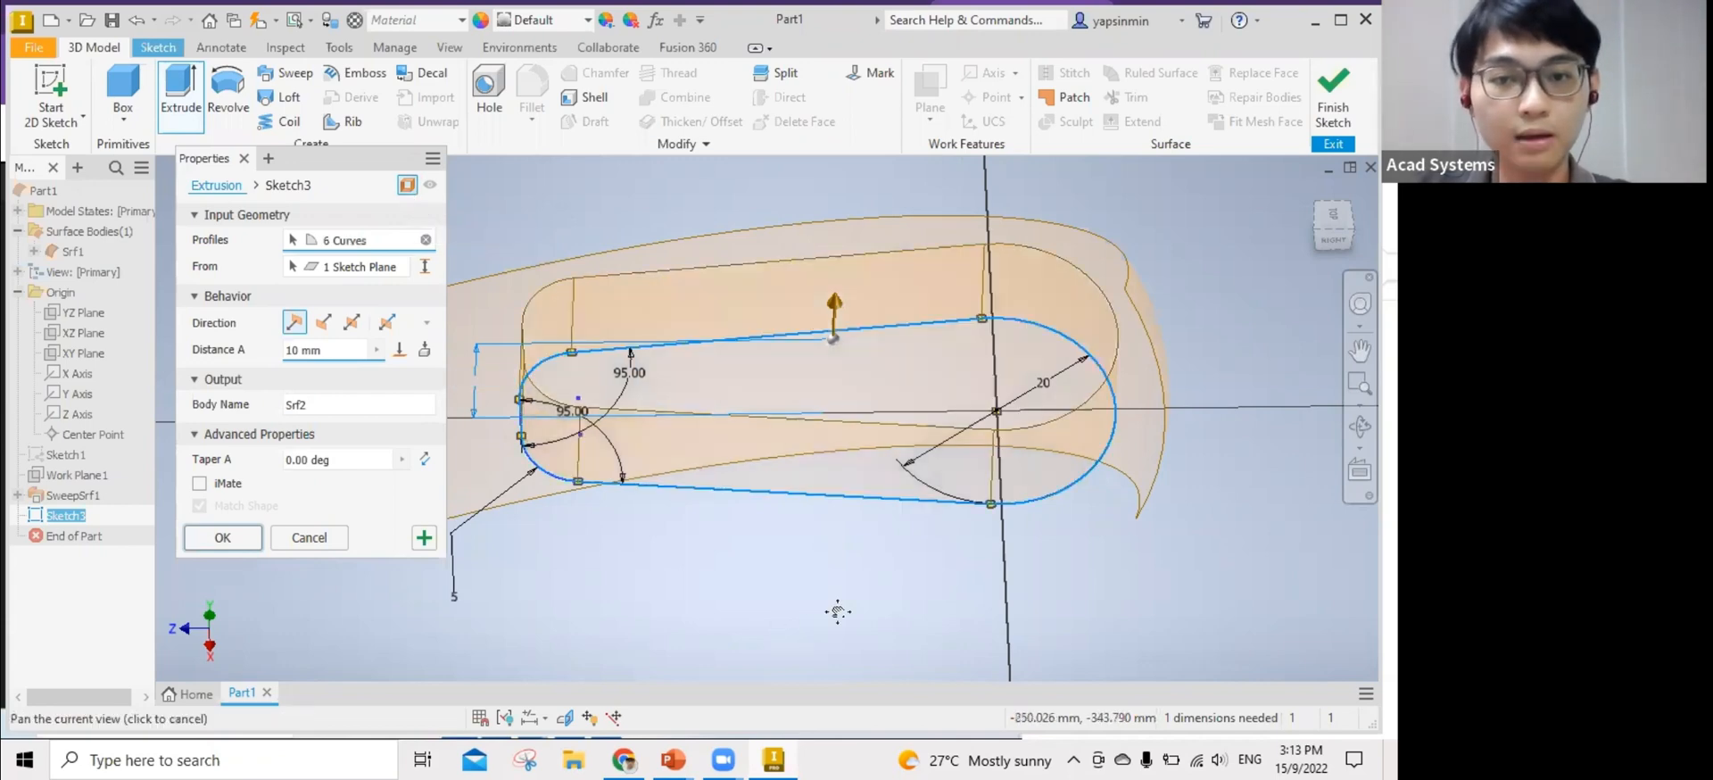
mouse_move(834, 612)
middle_mouse_down("shift")
mouse_move(836, 571)
mouse_move(833, 585)
middle_mouse_up("shift")
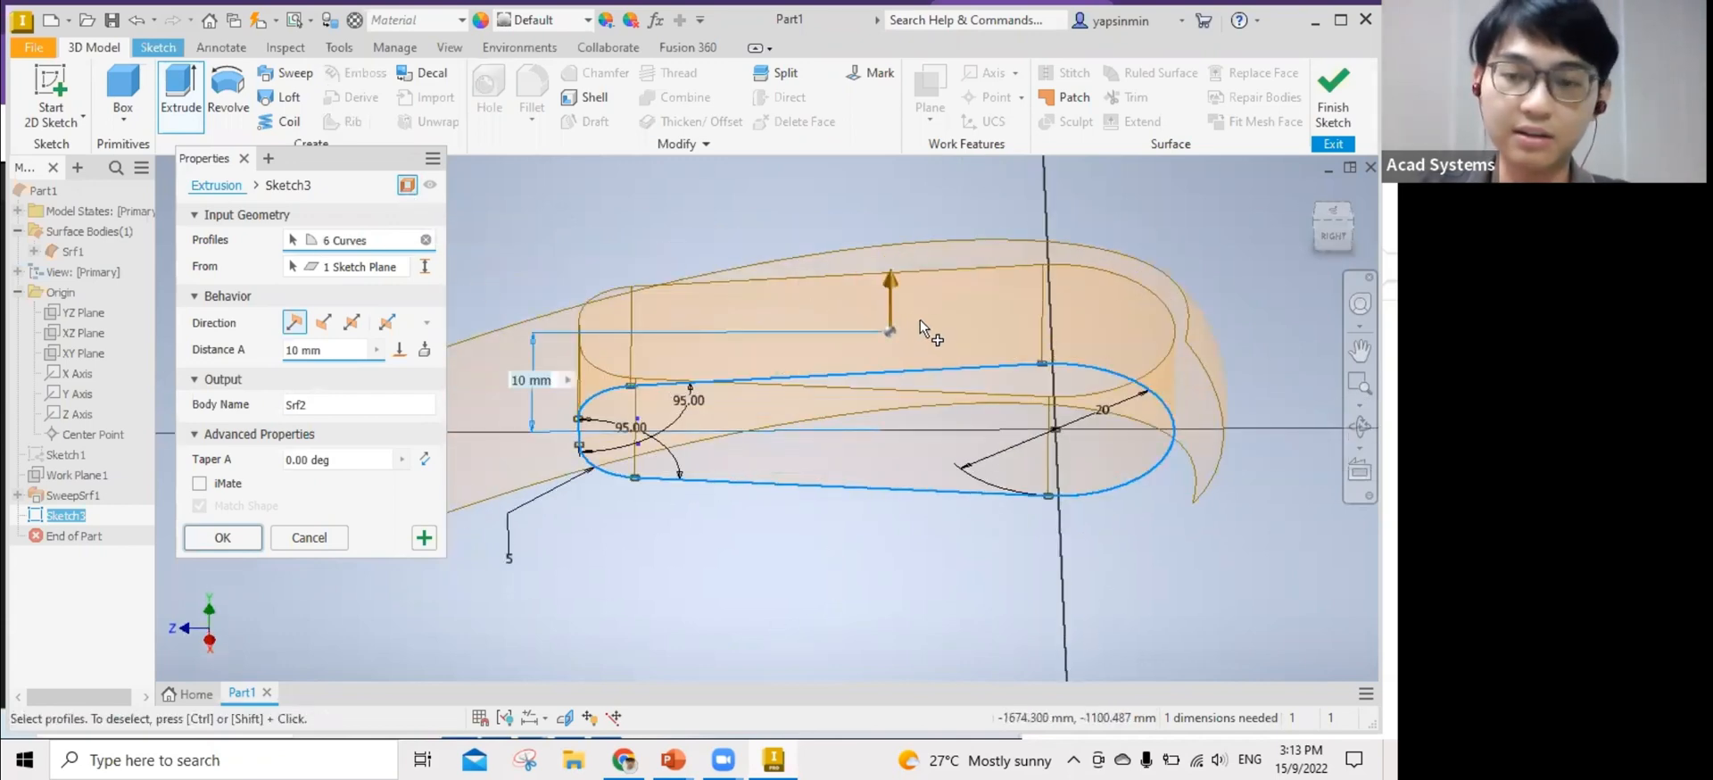
left_click_drag(892, 278, 892, 214)
mouse_move(874, 578)
middle_mouse_down("shift")
mouse_move(749, 604)
mouse_move(803, 581)
mouse_move(308, 455)
middle_mouse_up("shift")
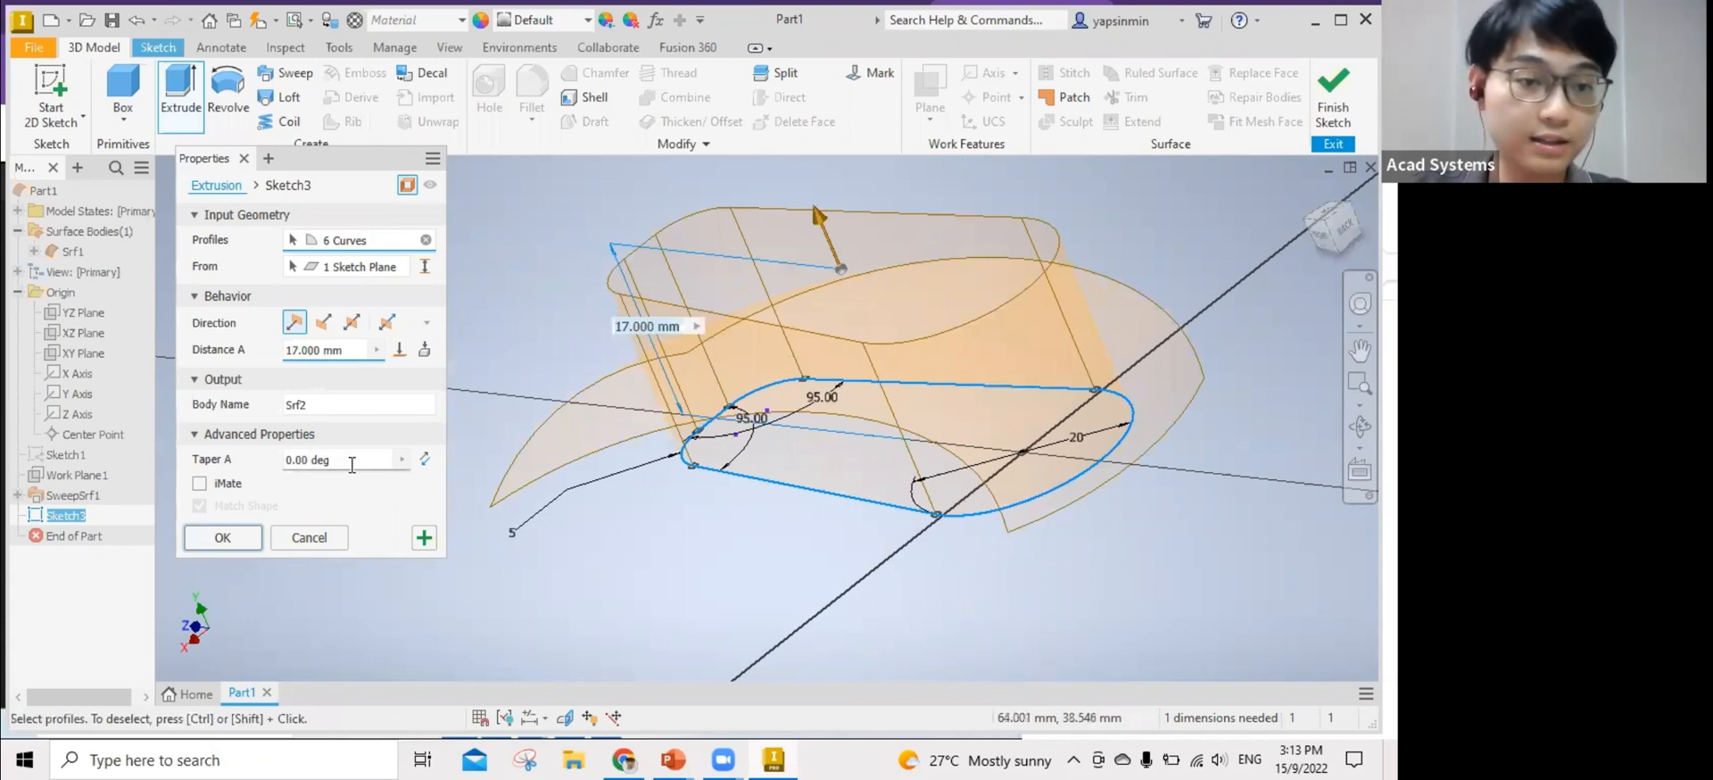
Set the extrusion's taper angle to 5 degrees and create the side-wall surface.
left_click(222, 466)
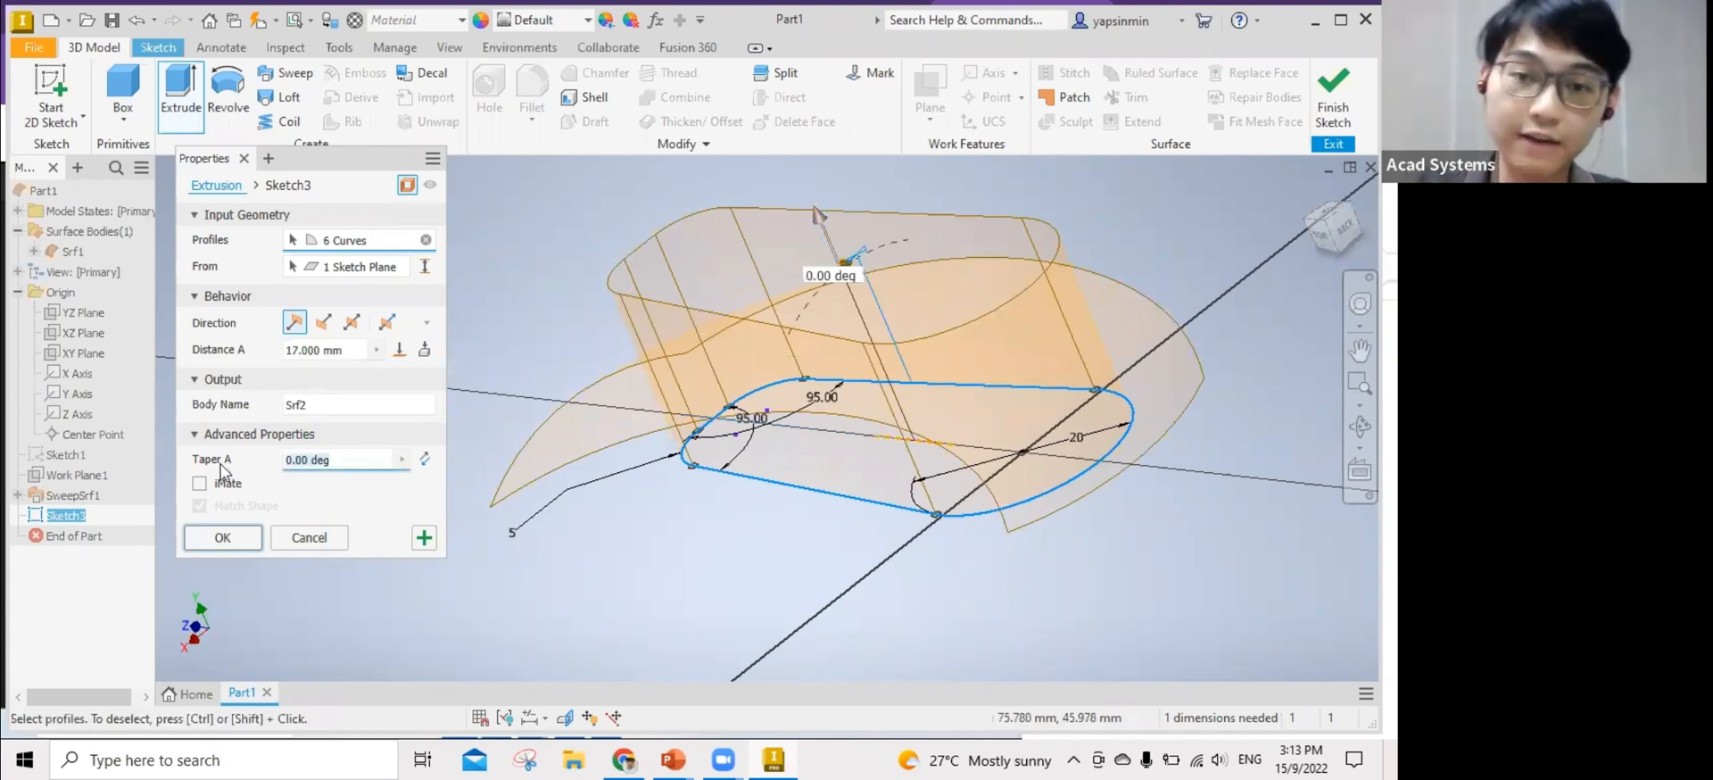
type("5")
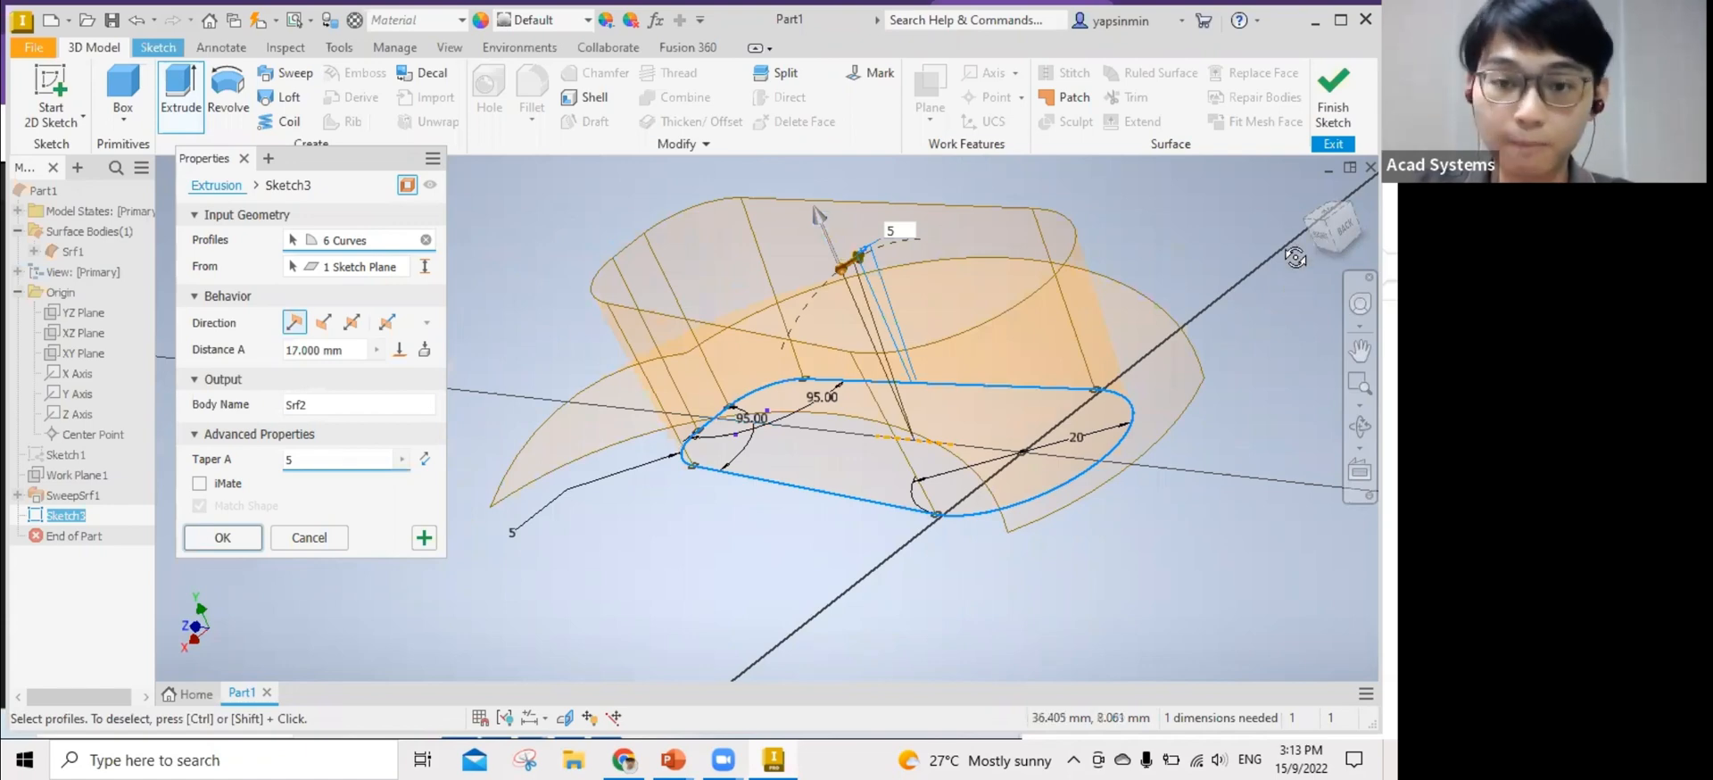
middle_click_drag(1287, 245, 1285, 290, "shift")
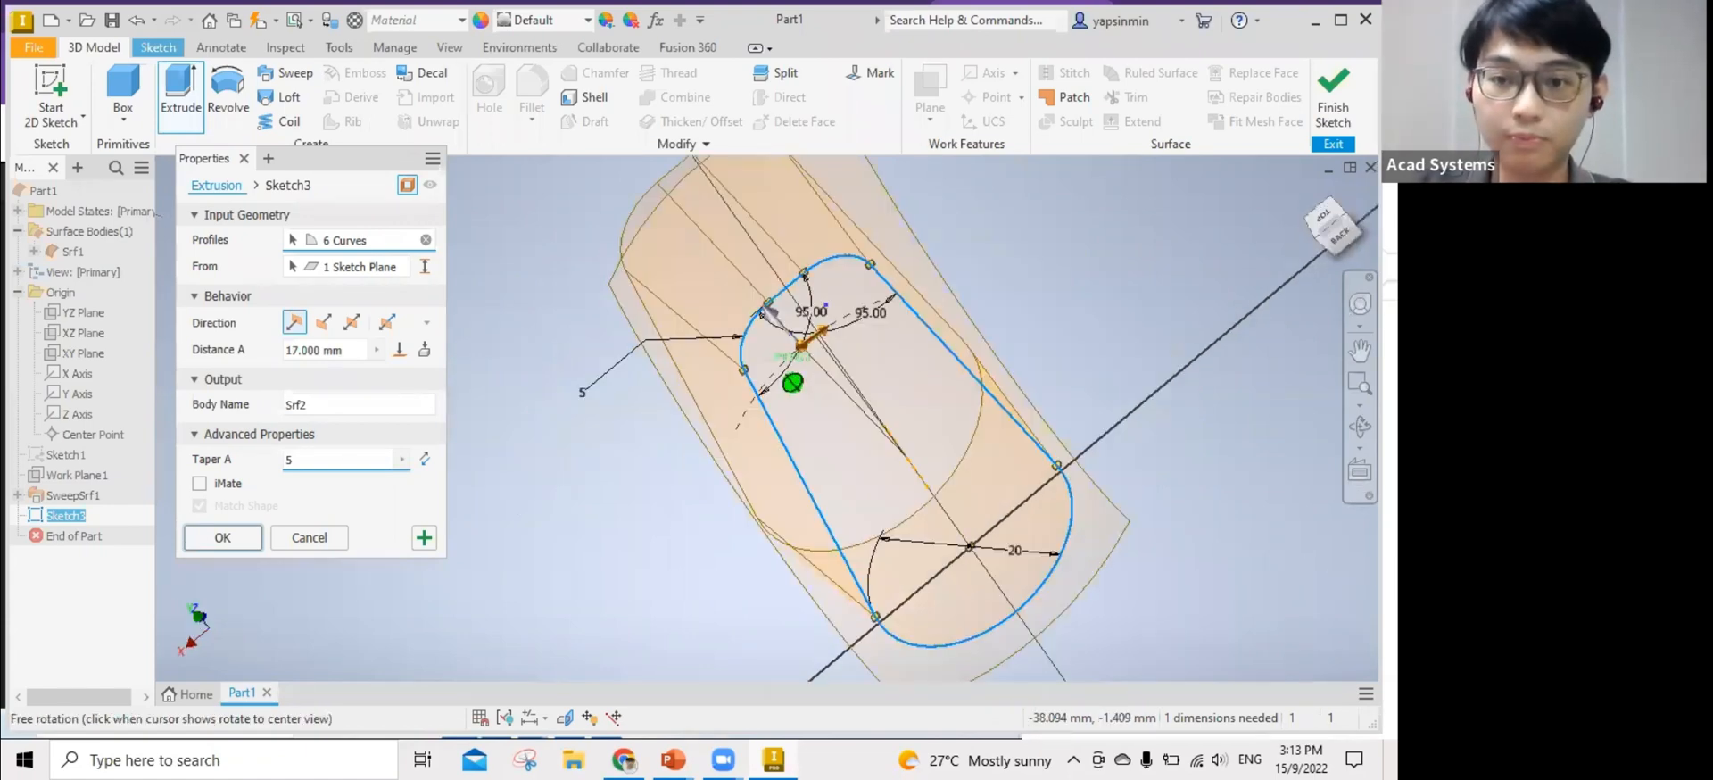
middle_click_drag(765, 308, 787, 279, "shift")
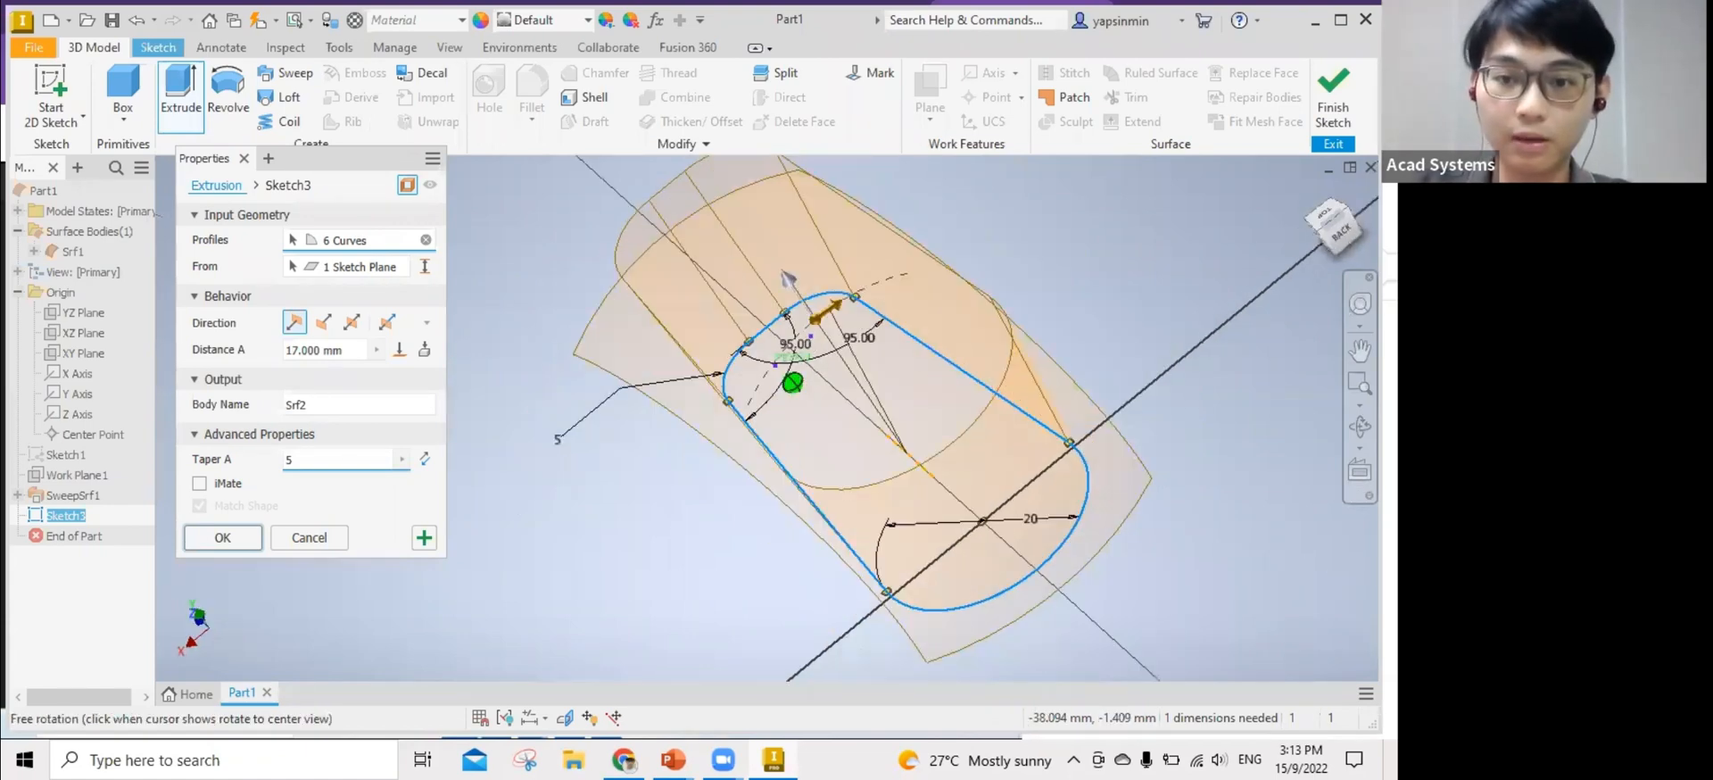
left_click(222, 538)
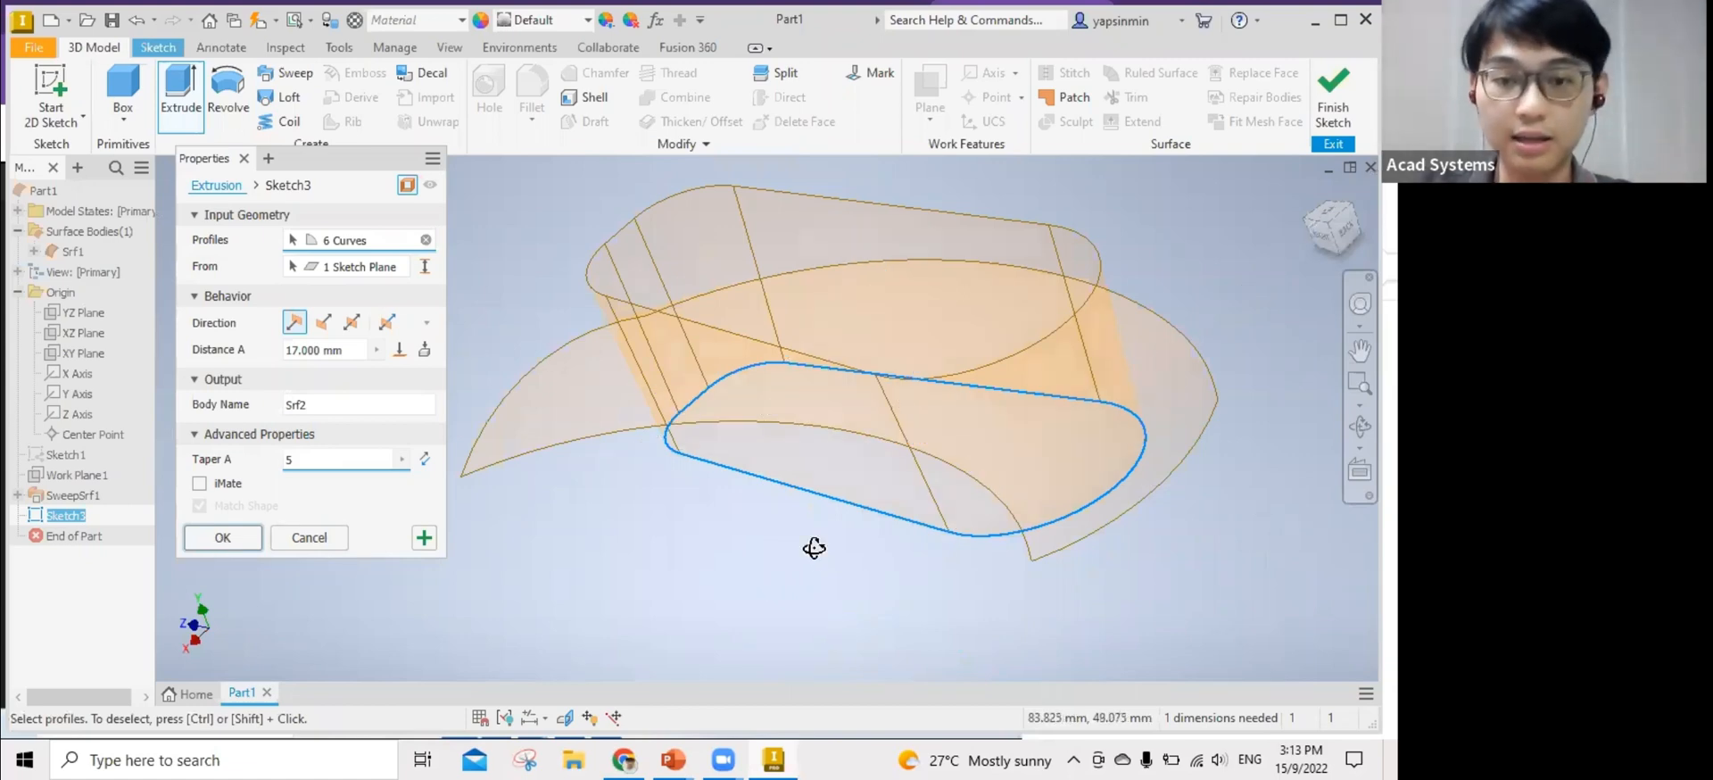
middle_click_drag(994, 517, 601, 592, "shift")
middle_click_drag(1040, 537, 895, 573, "shift")
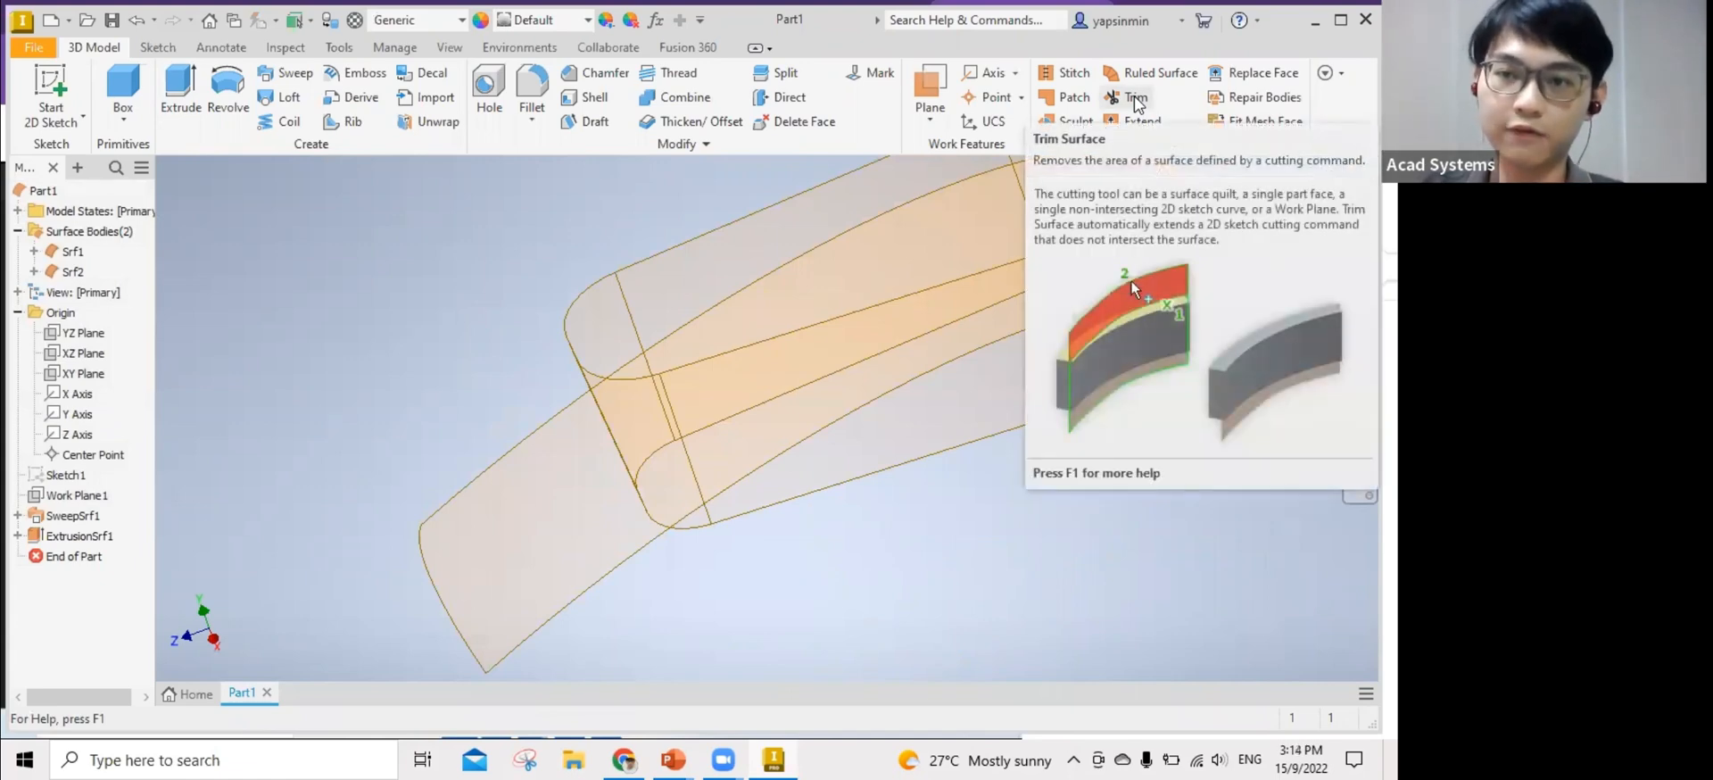
Trim off the part of the side walls above the swept surface, using the swept surface as the cutting tool.
left_click(1133, 98)
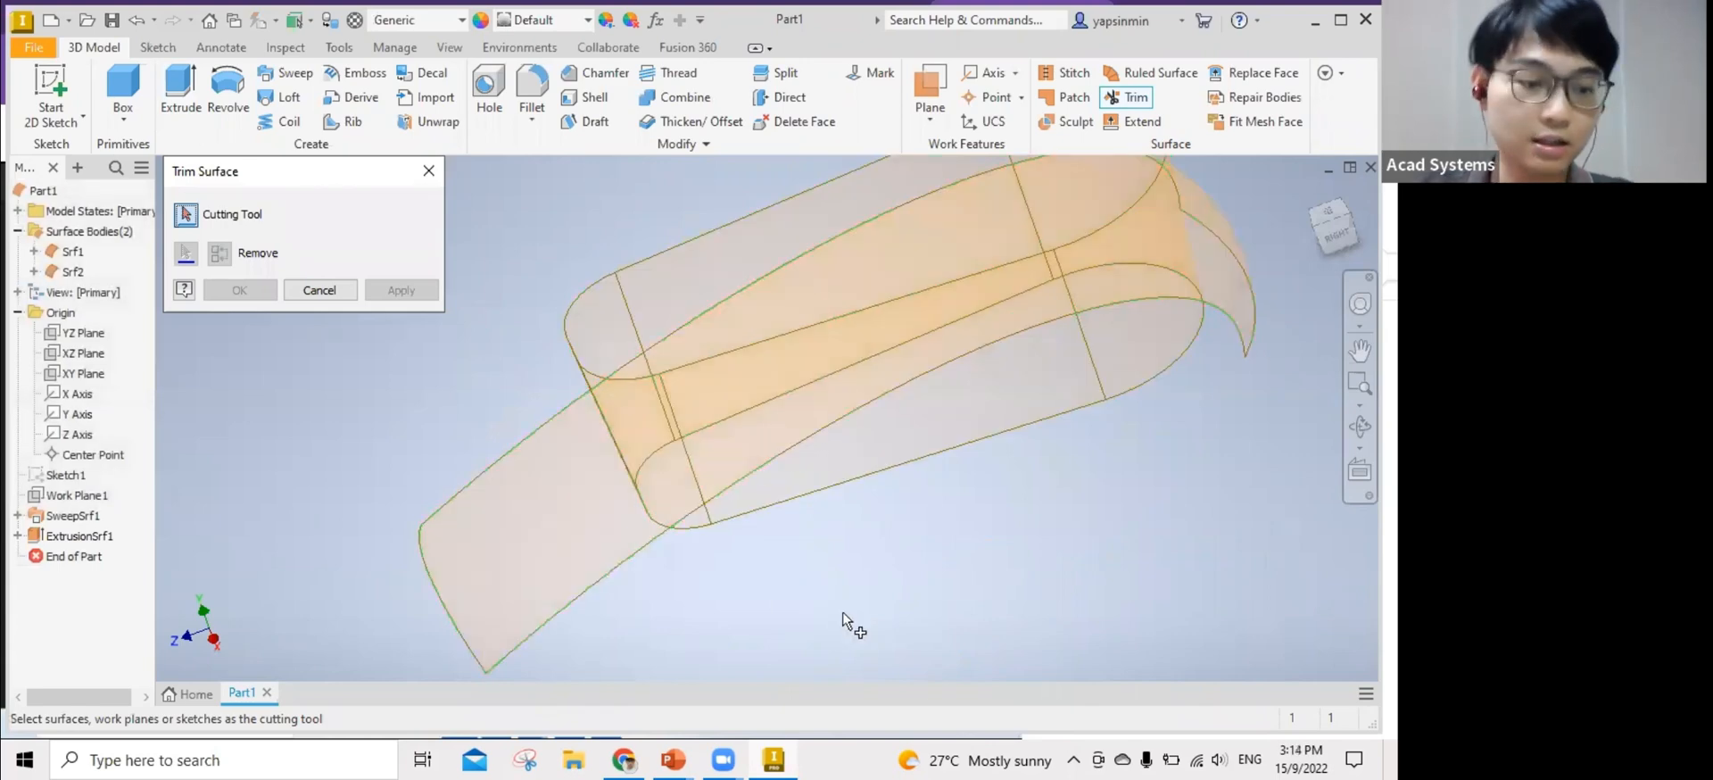
scroll(914, 589, "down", 3)
middle_click_drag(902, 582, 852, 557)
scroll(782, 538, "up", 3)
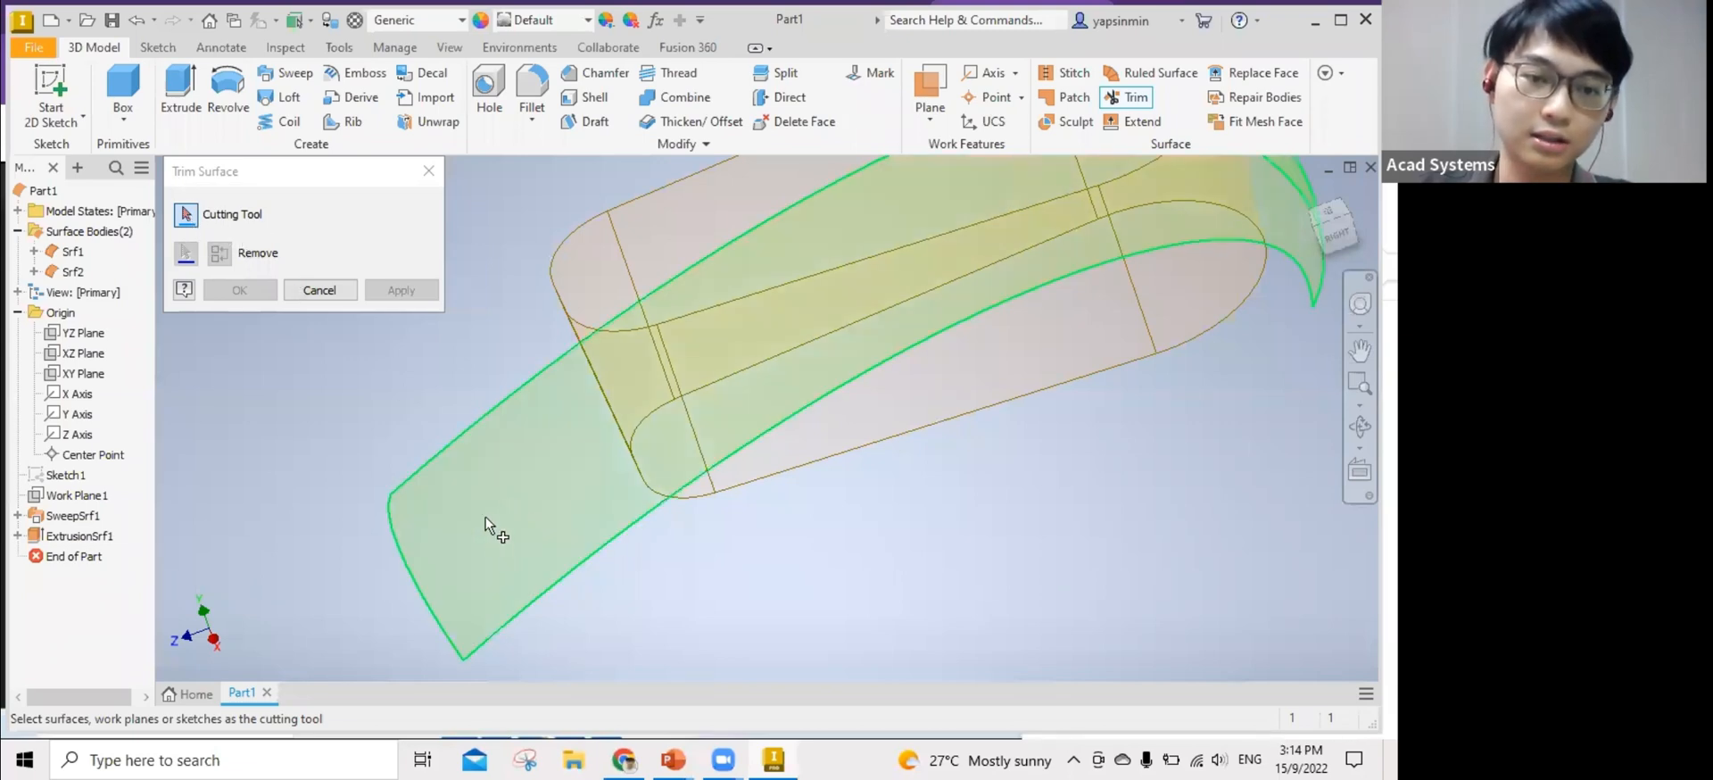
left_click(504, 503)
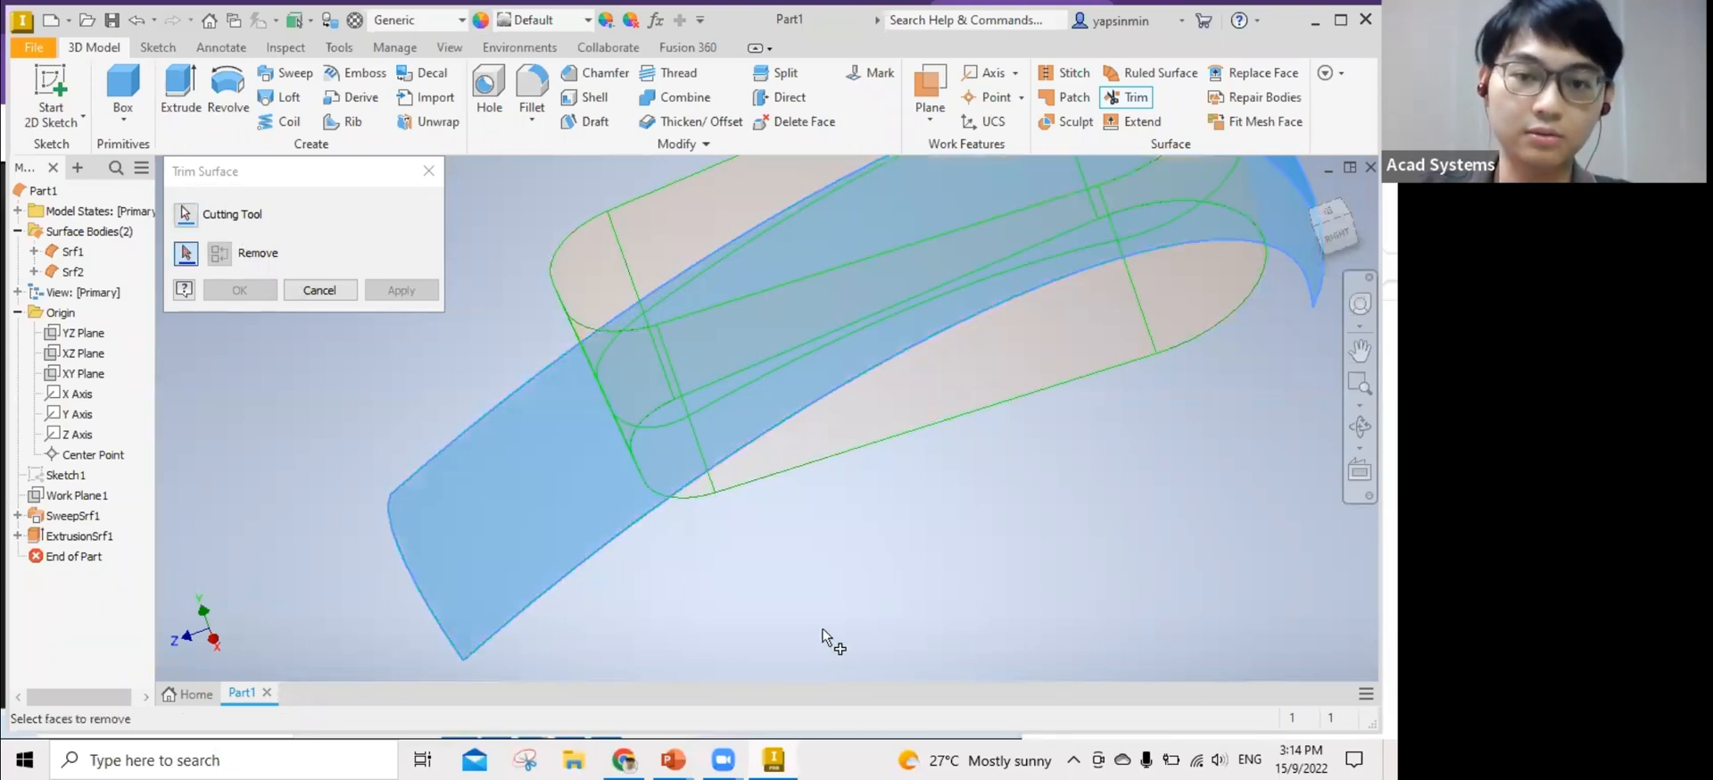
middle_click_drag(821, 629, 812, 573)
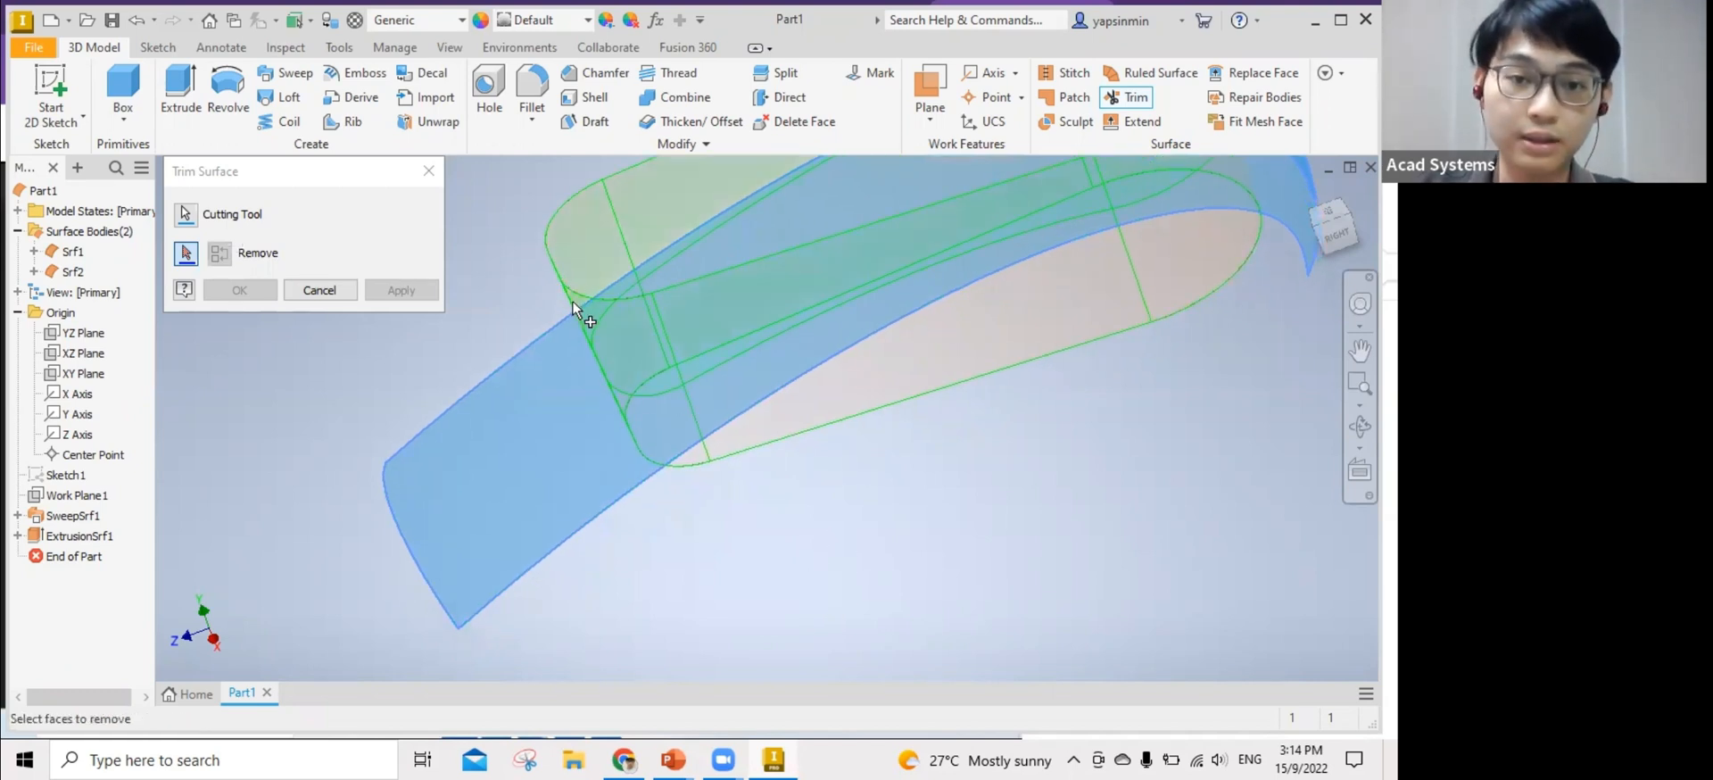
left_click(578, 239)
middle_click_drag(910, 607, 822, 721)
mouse_move(533, 250)
middle_mouse_down()
mouse_move(514, 335)
mouse_move(532, 255)
middle_mouse_up()
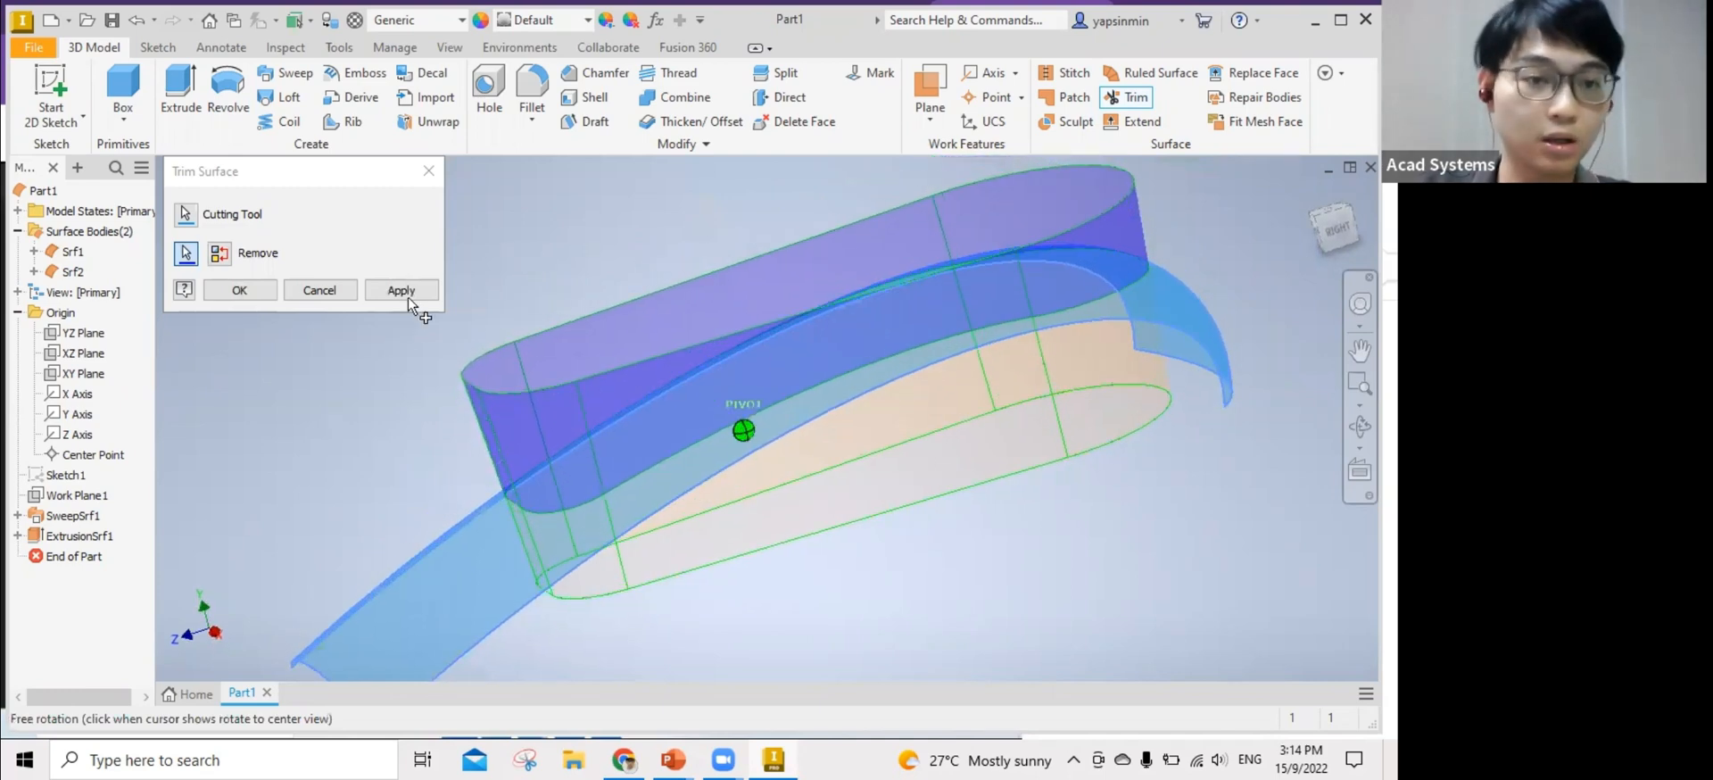
left_click(401, 290)
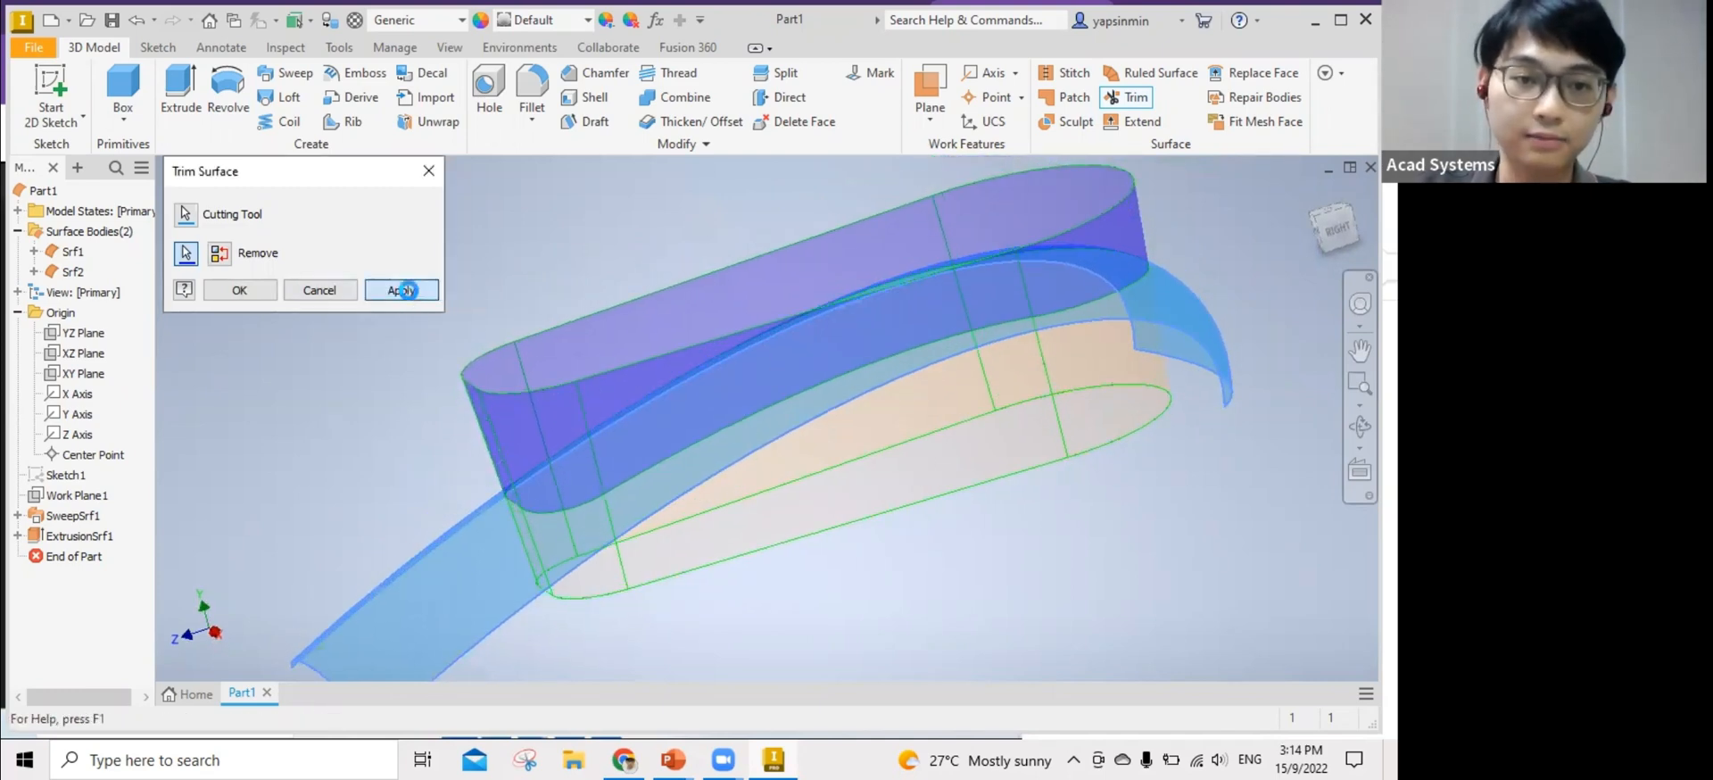
Trim off the part of the swept surface outside the side walls, using the extruded walls as the cutting tool.
middle_click_drag(581, 312, 757, 495, "shift")
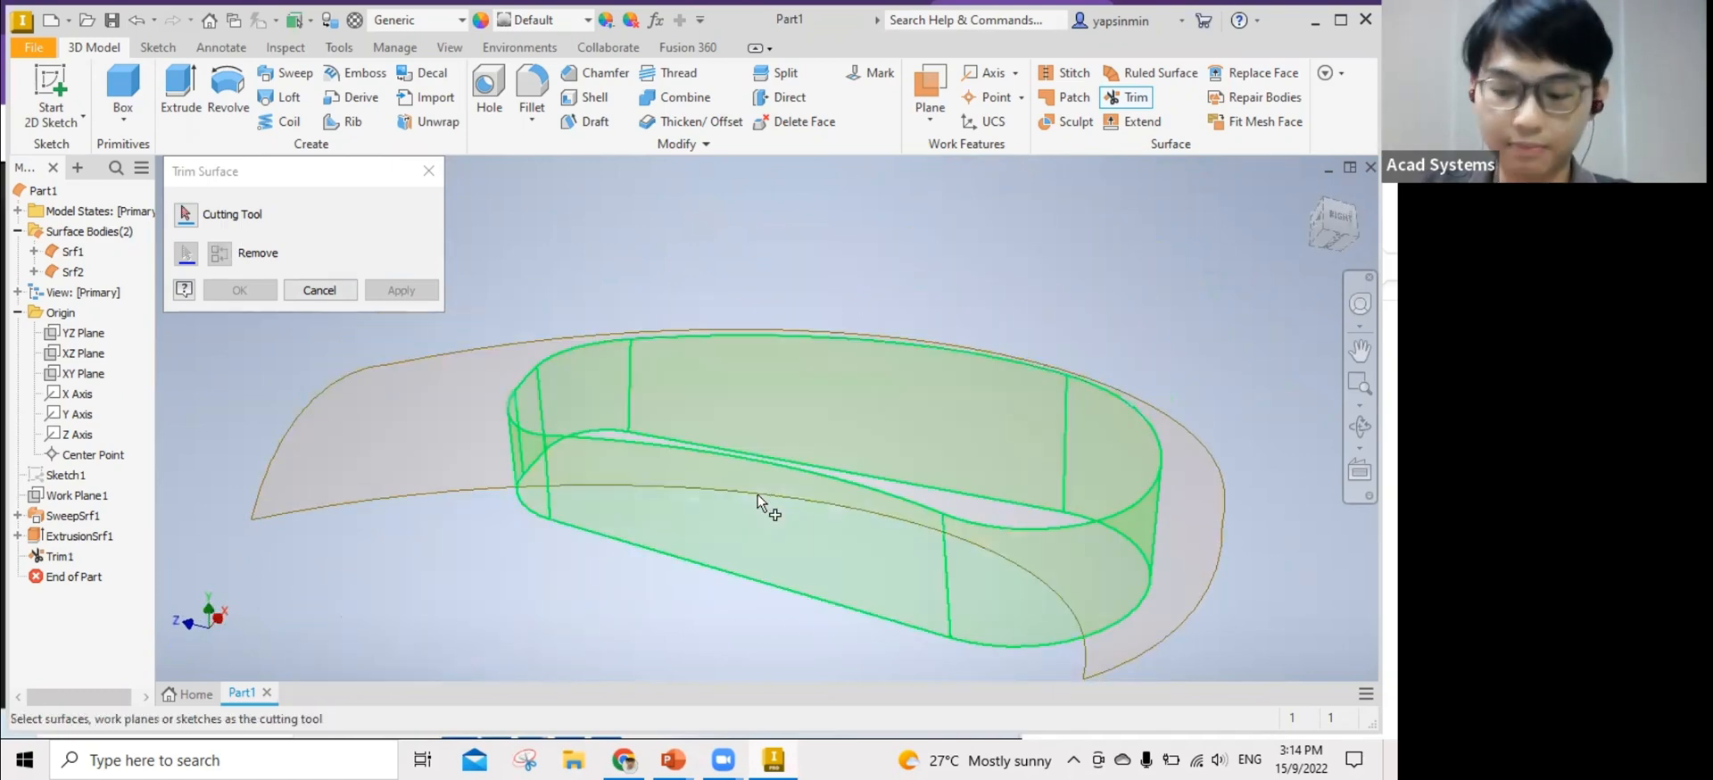
left_click(751, 400)
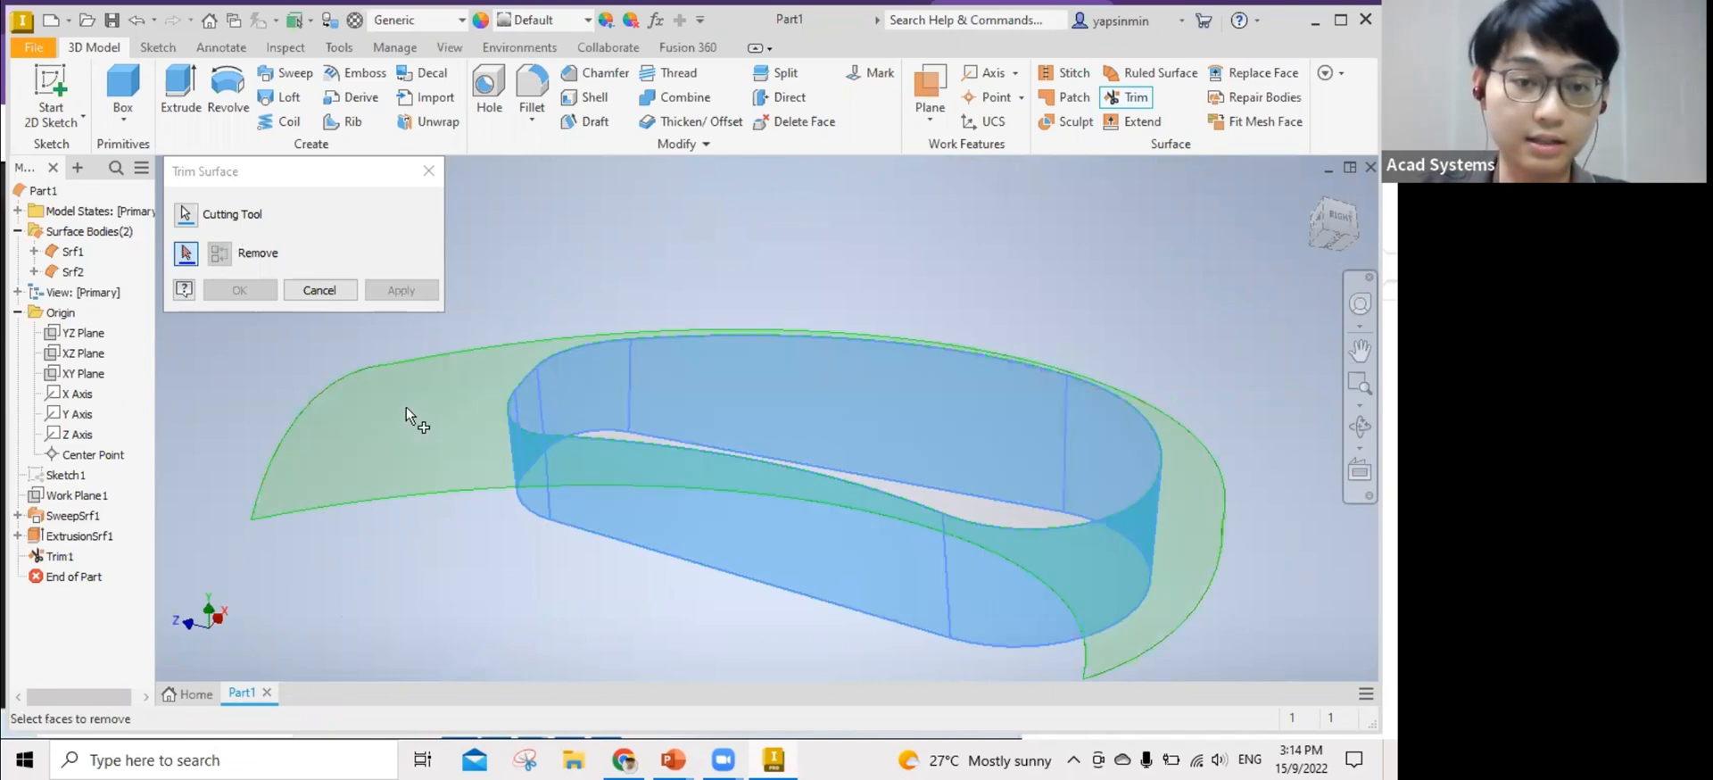
left_click(419, 367)
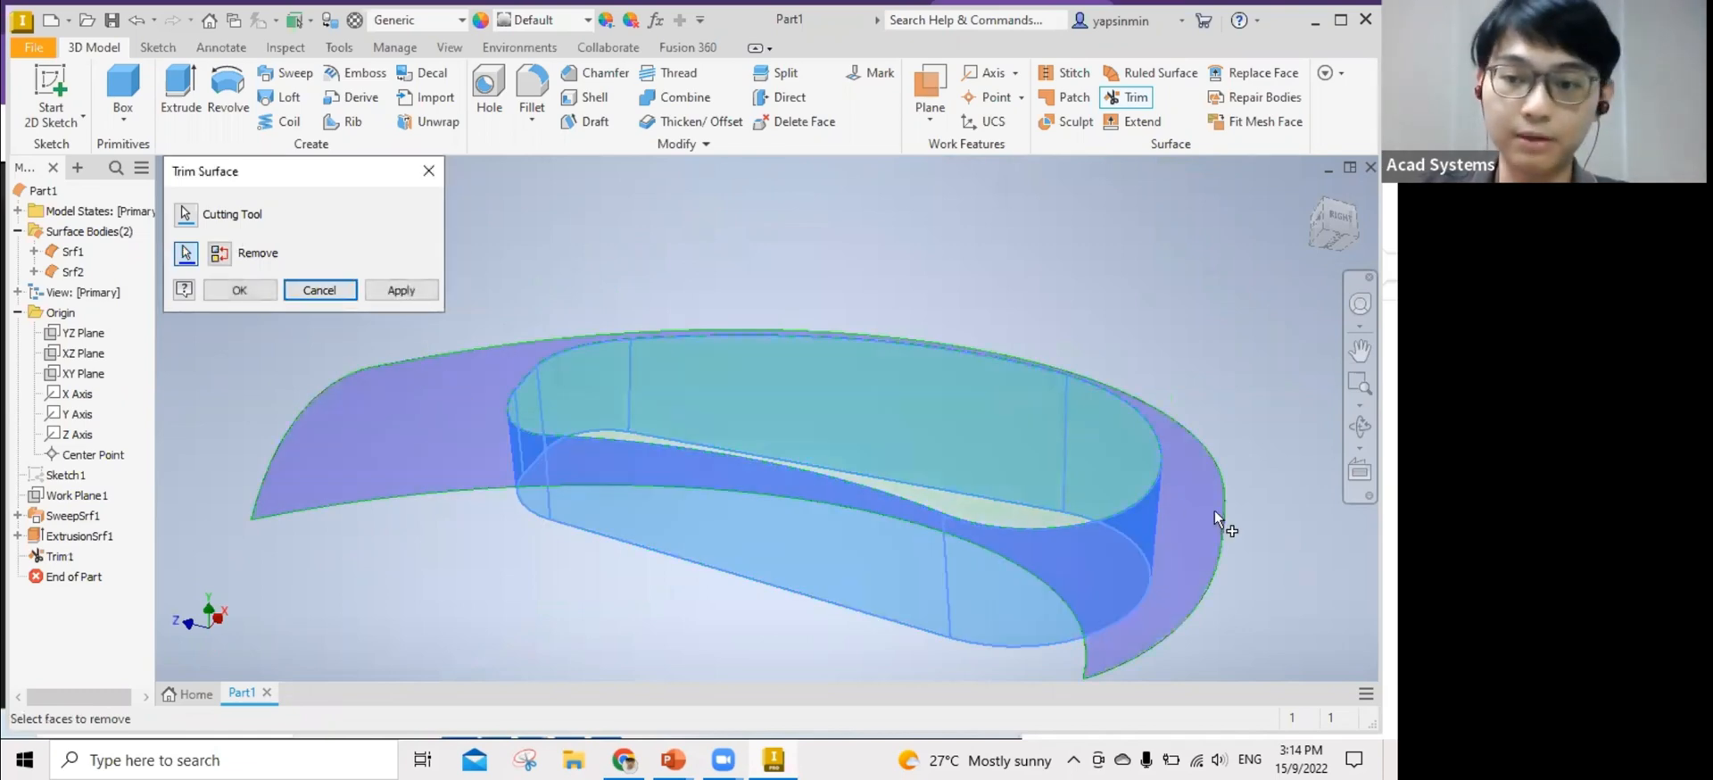
left_click(219, 256)
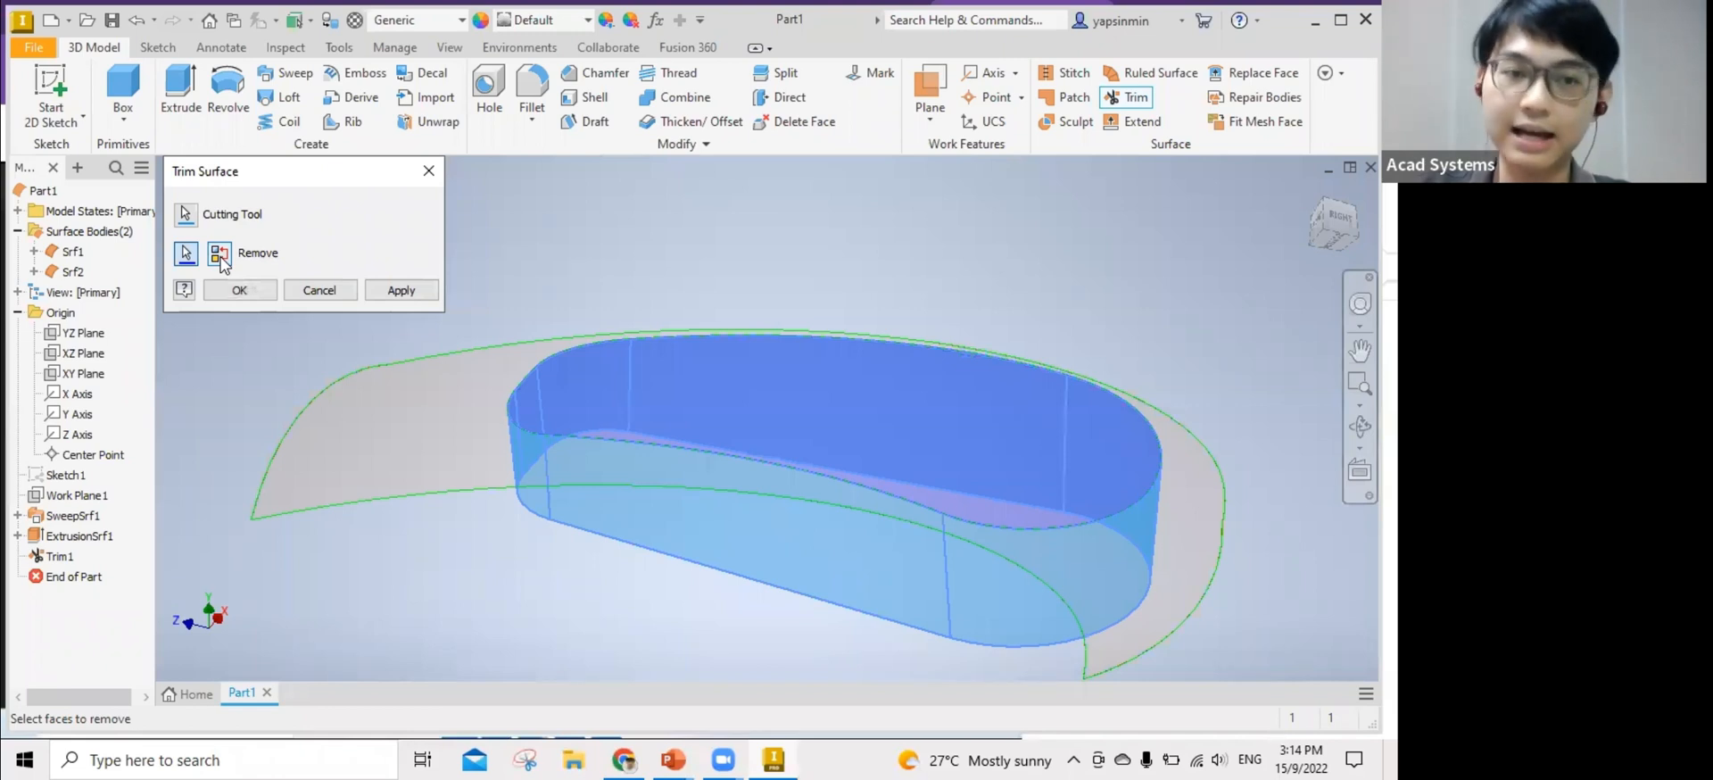
left_click(471, 466)
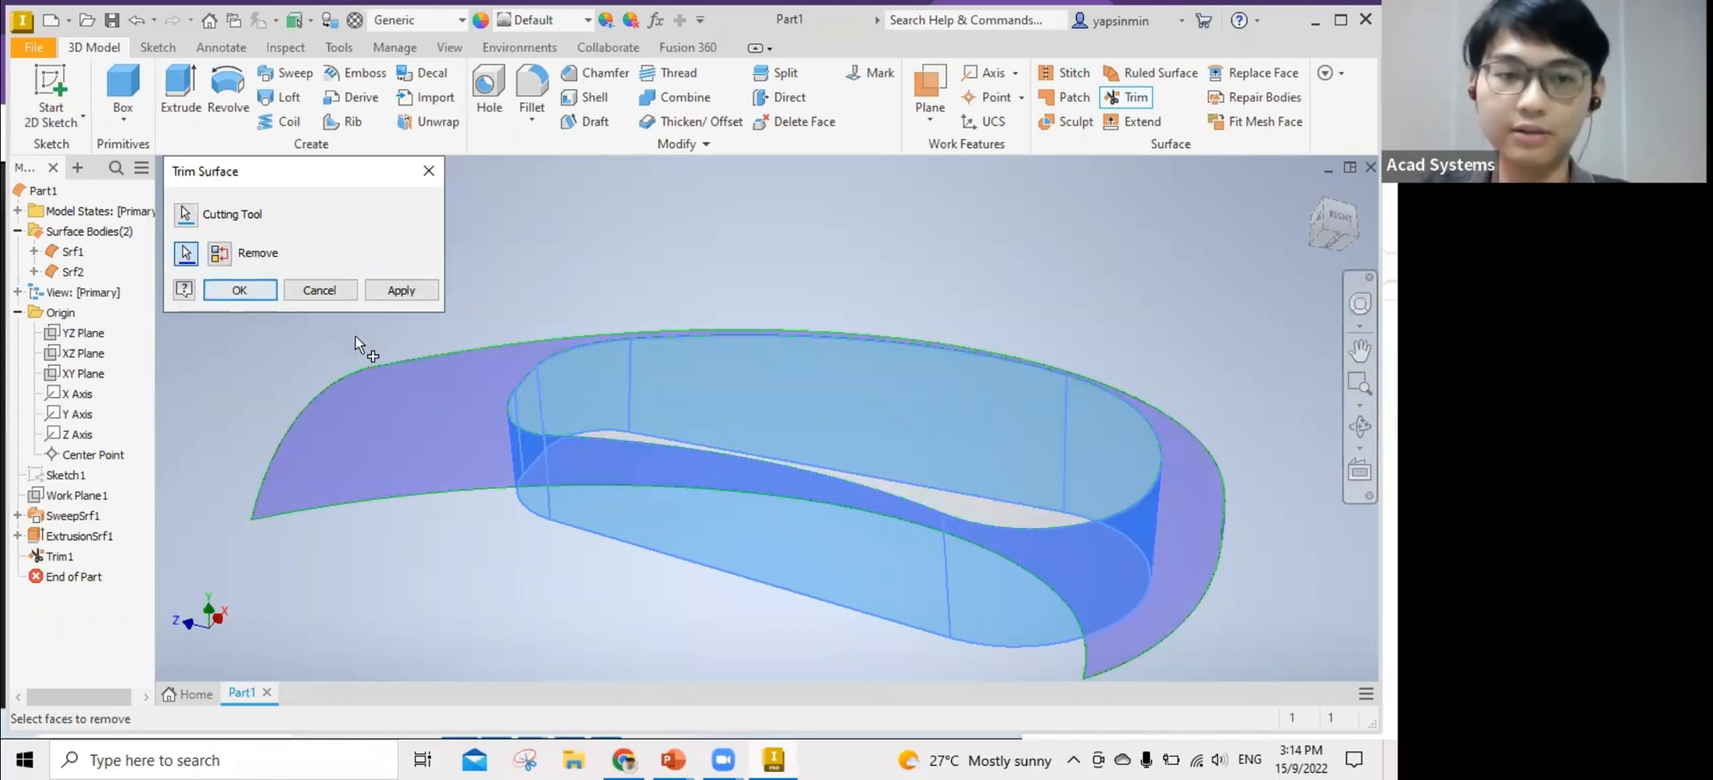
left_click(403, 291)
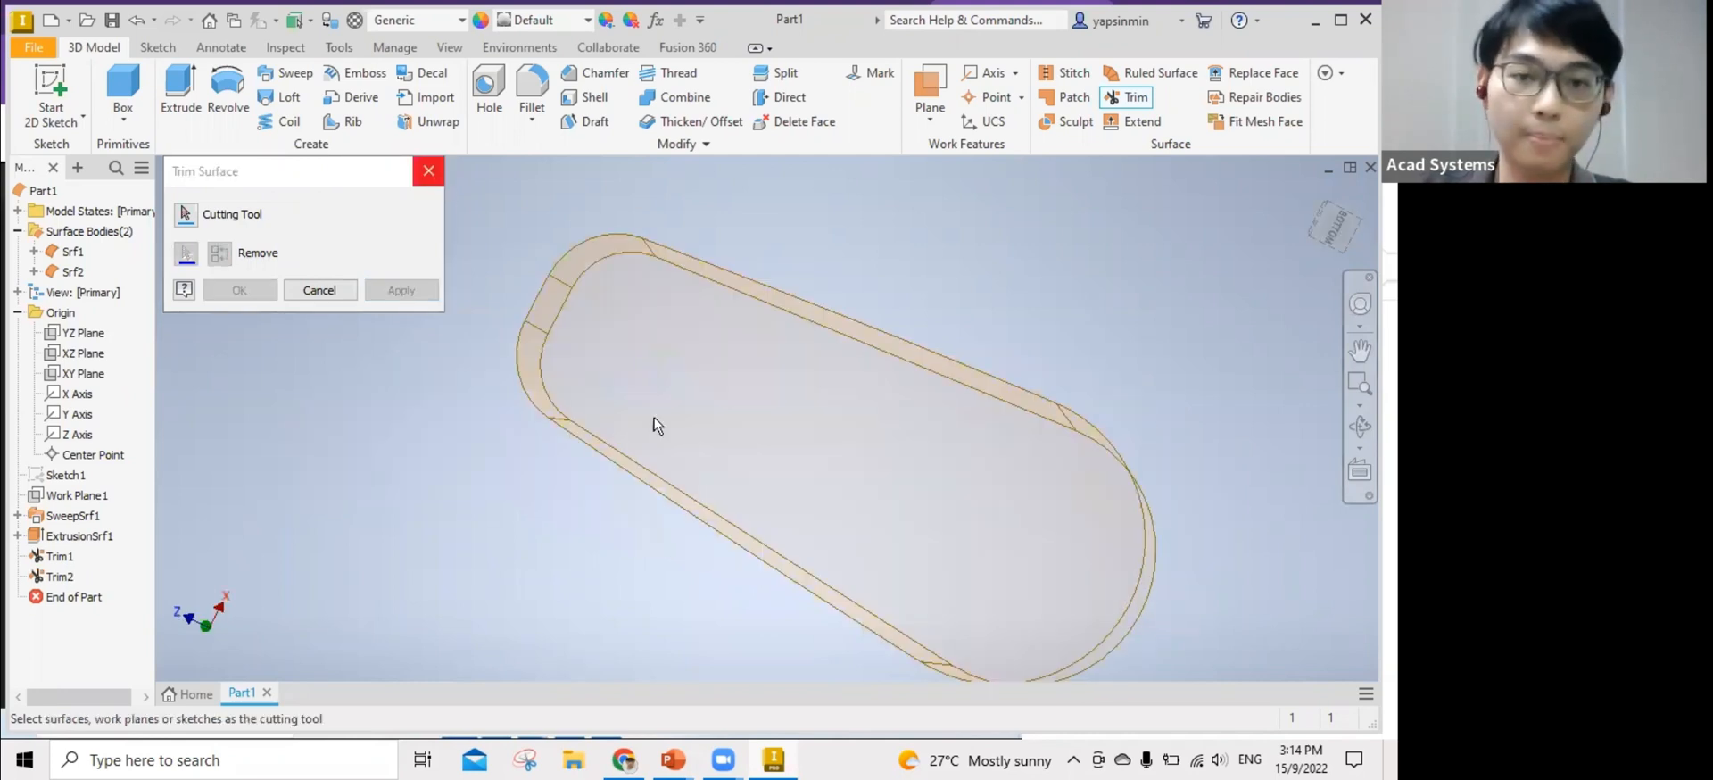
middle_click_drag(677, 443, 656, 420)
middle_click_drag(658, 571, 853, 363, "shift")
scroll(546, 279, "up", 1)
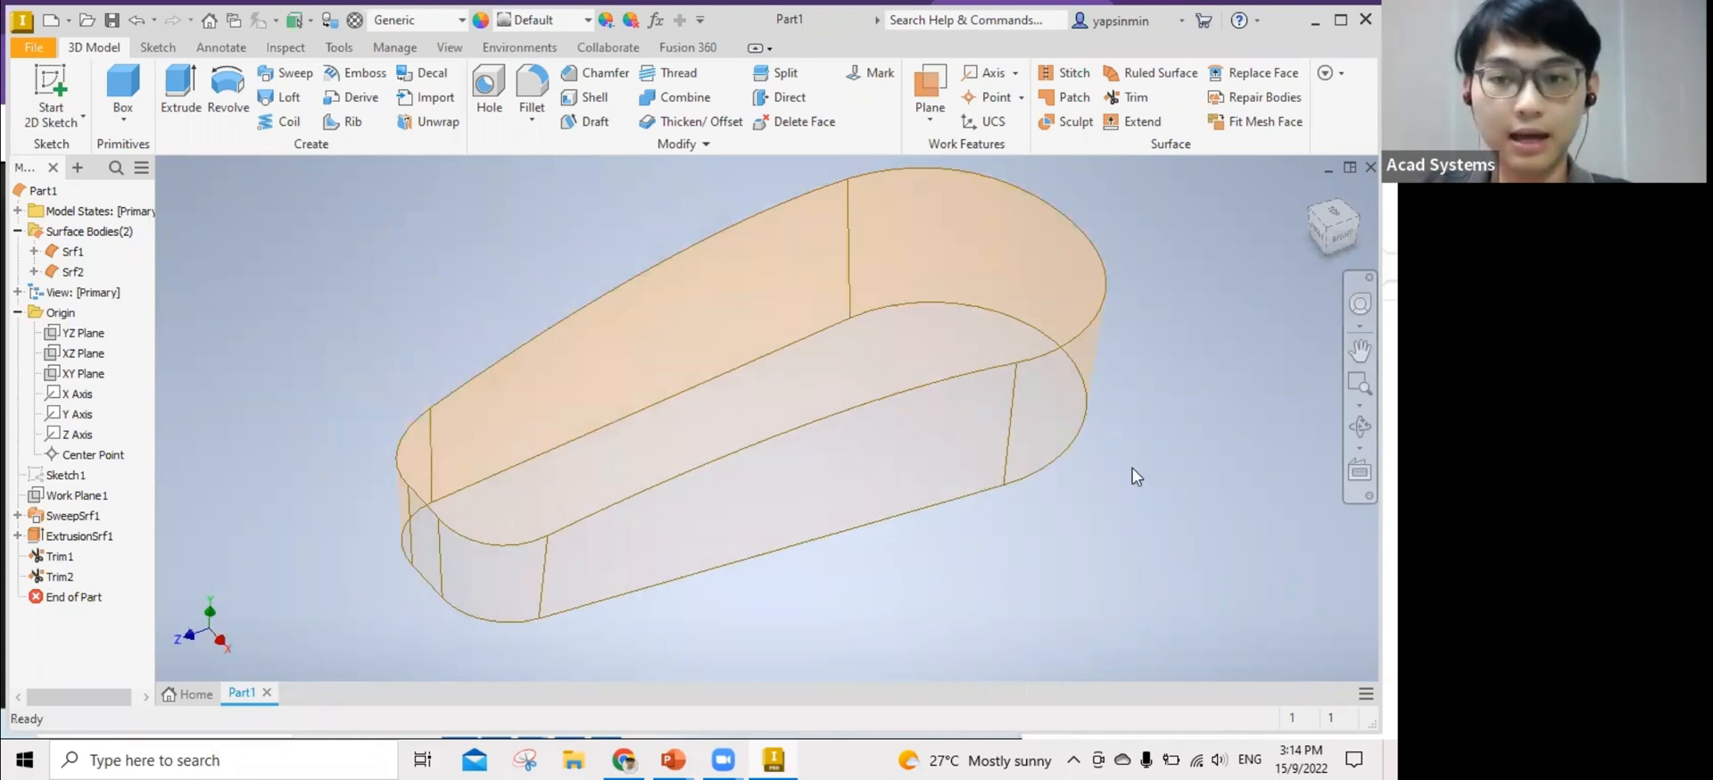
Turn off translucency for the surface bodies Srf2 and Srf1 so both display as opaque.
middle_click_drag(1136, 420, 1001, 515, "shift")
middle_click_drag(548, 416, 472, 410, "shift")
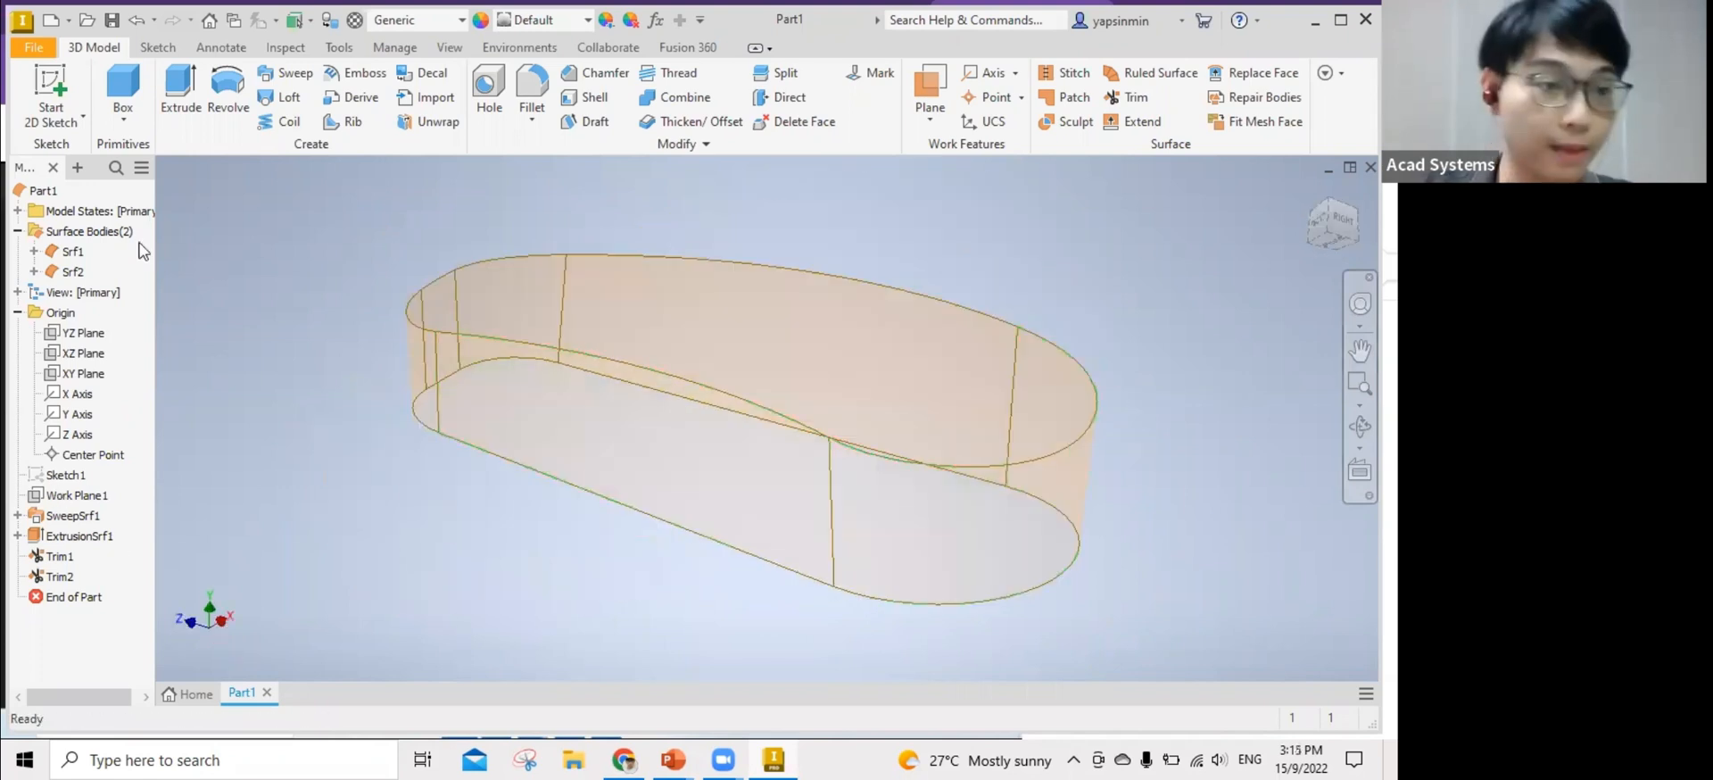
left_click(75, 272)
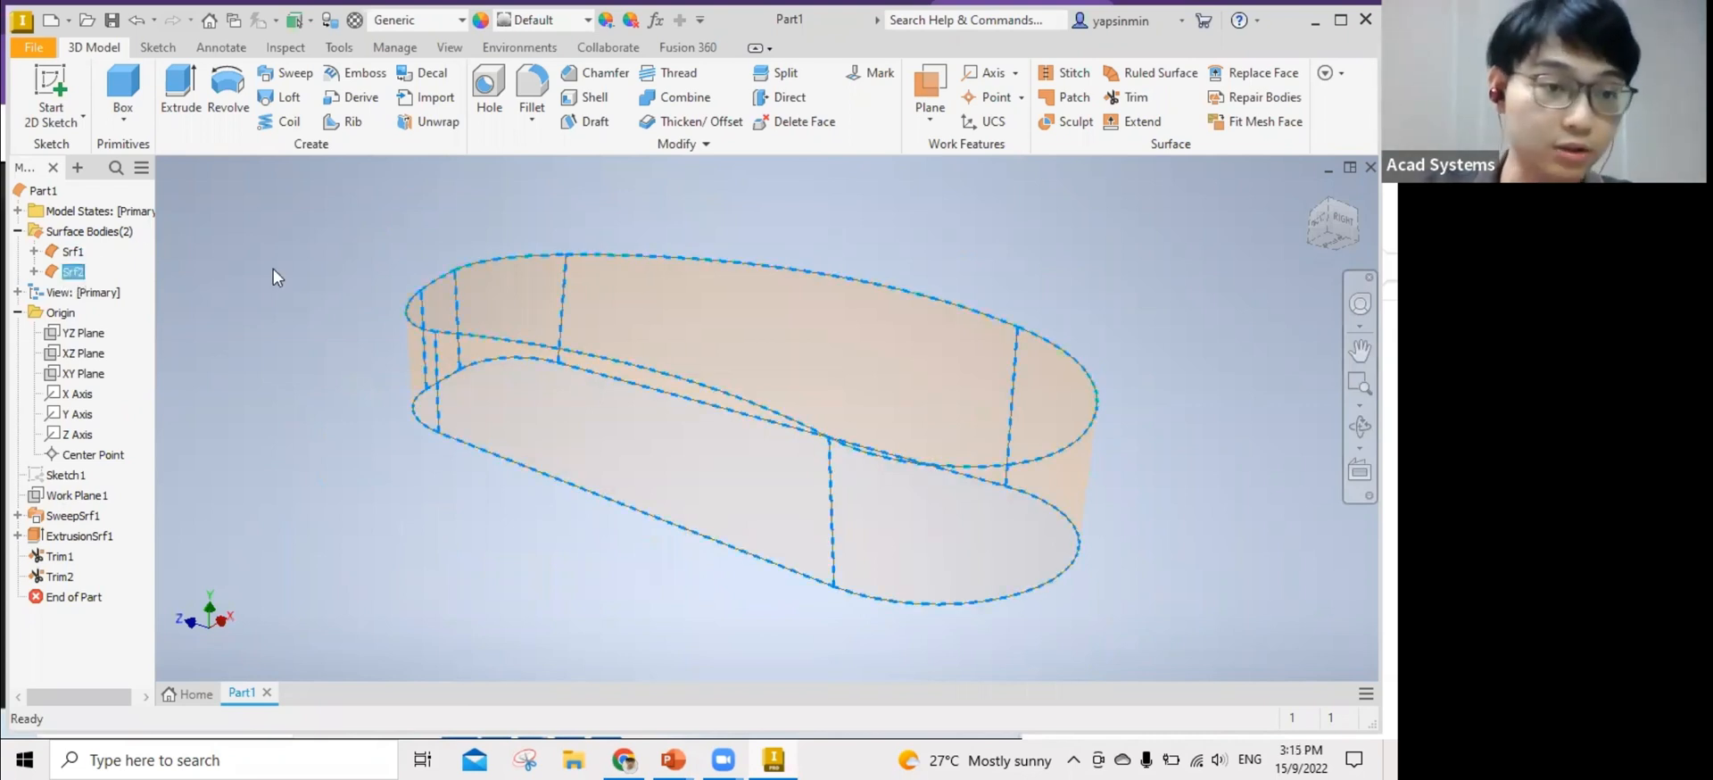
key("Escape")
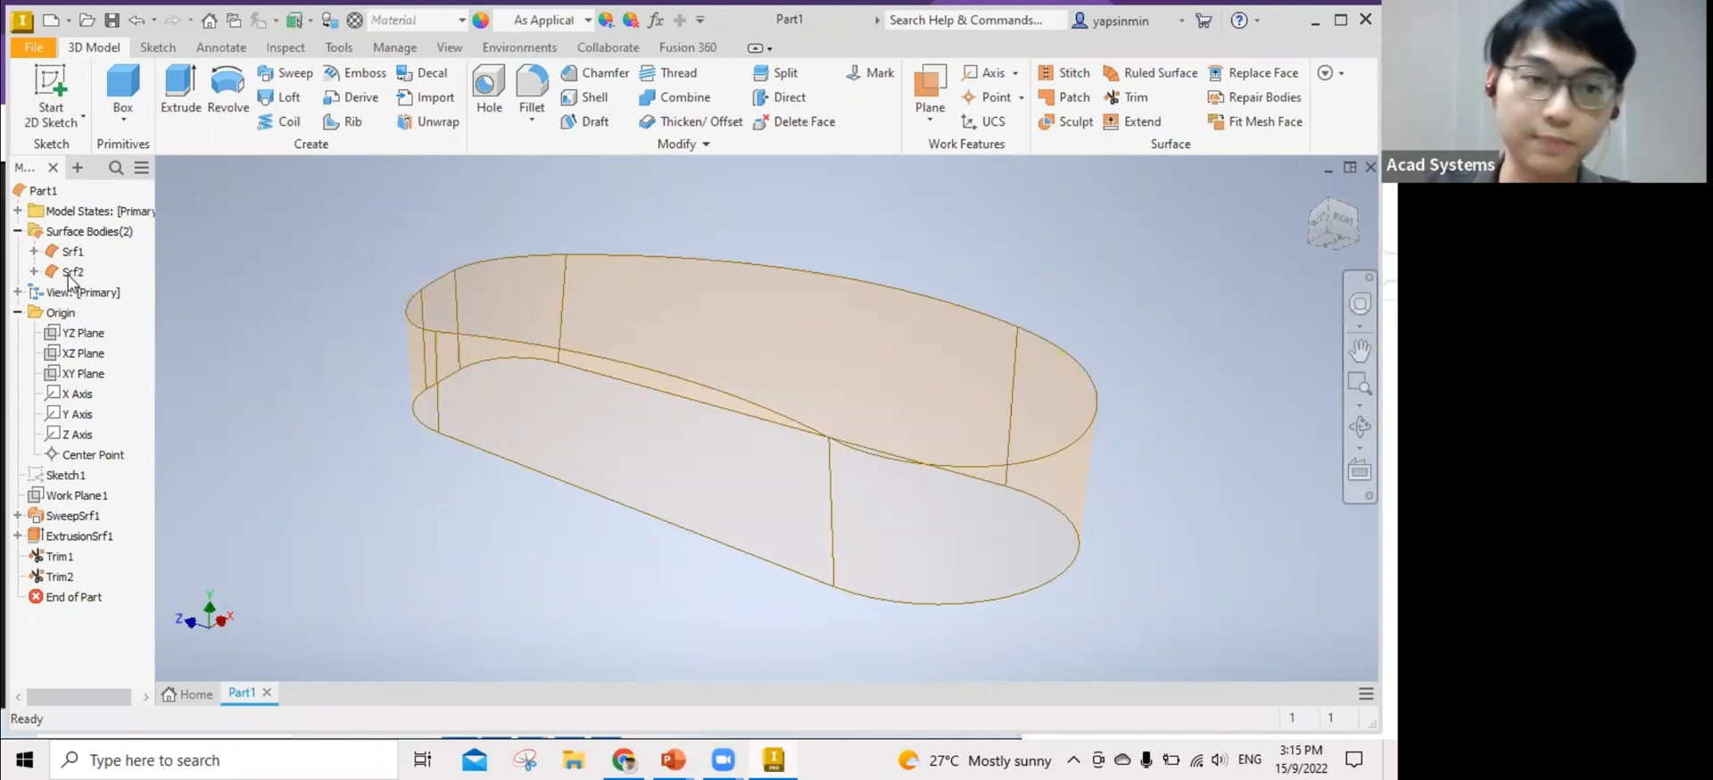
right_click(73, 272)
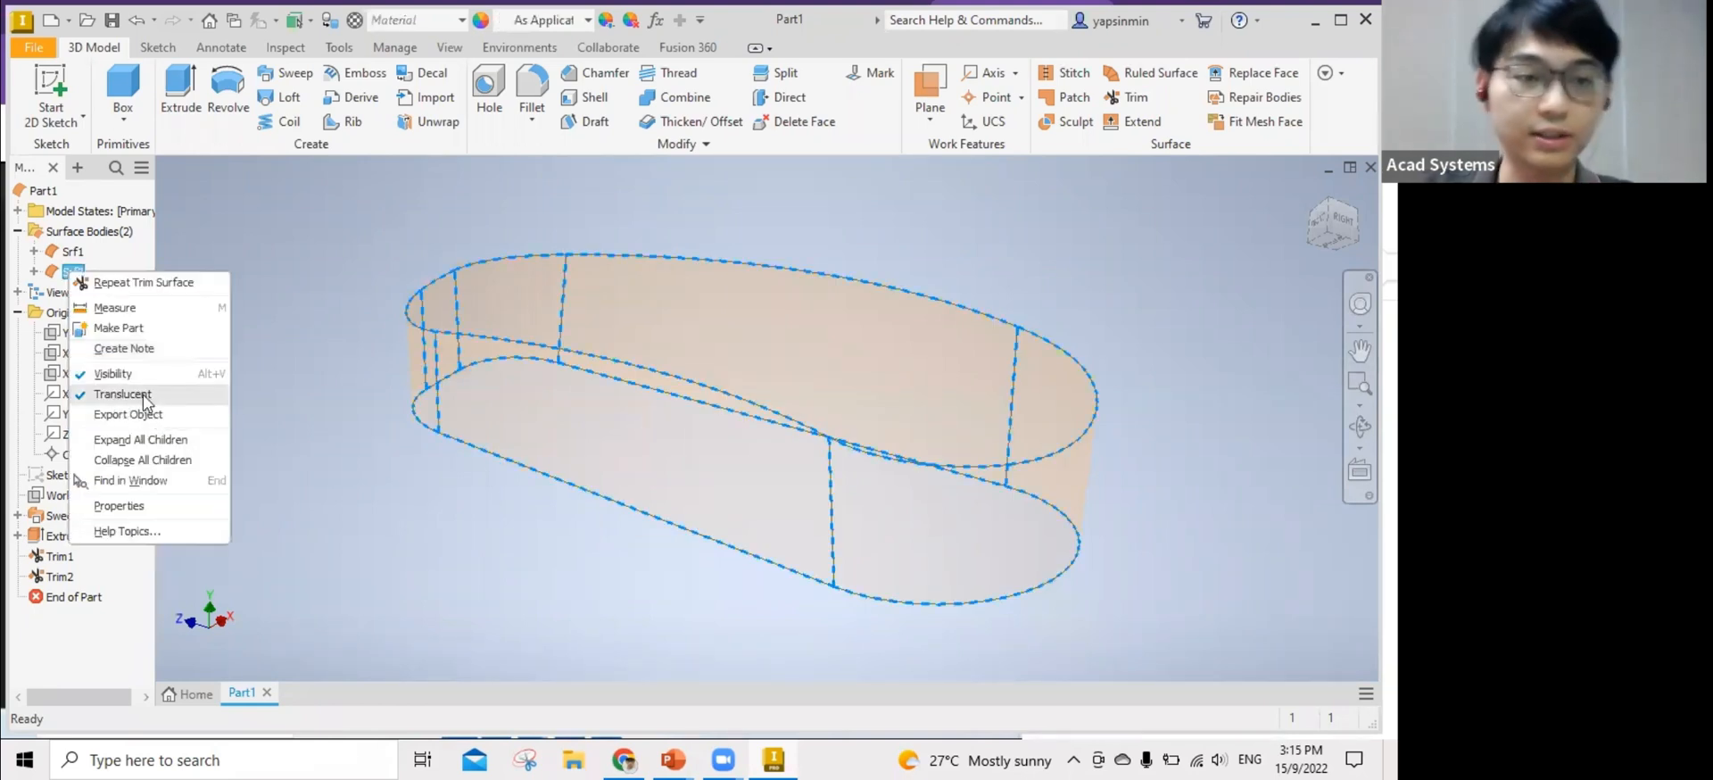
left_click(143, 398)
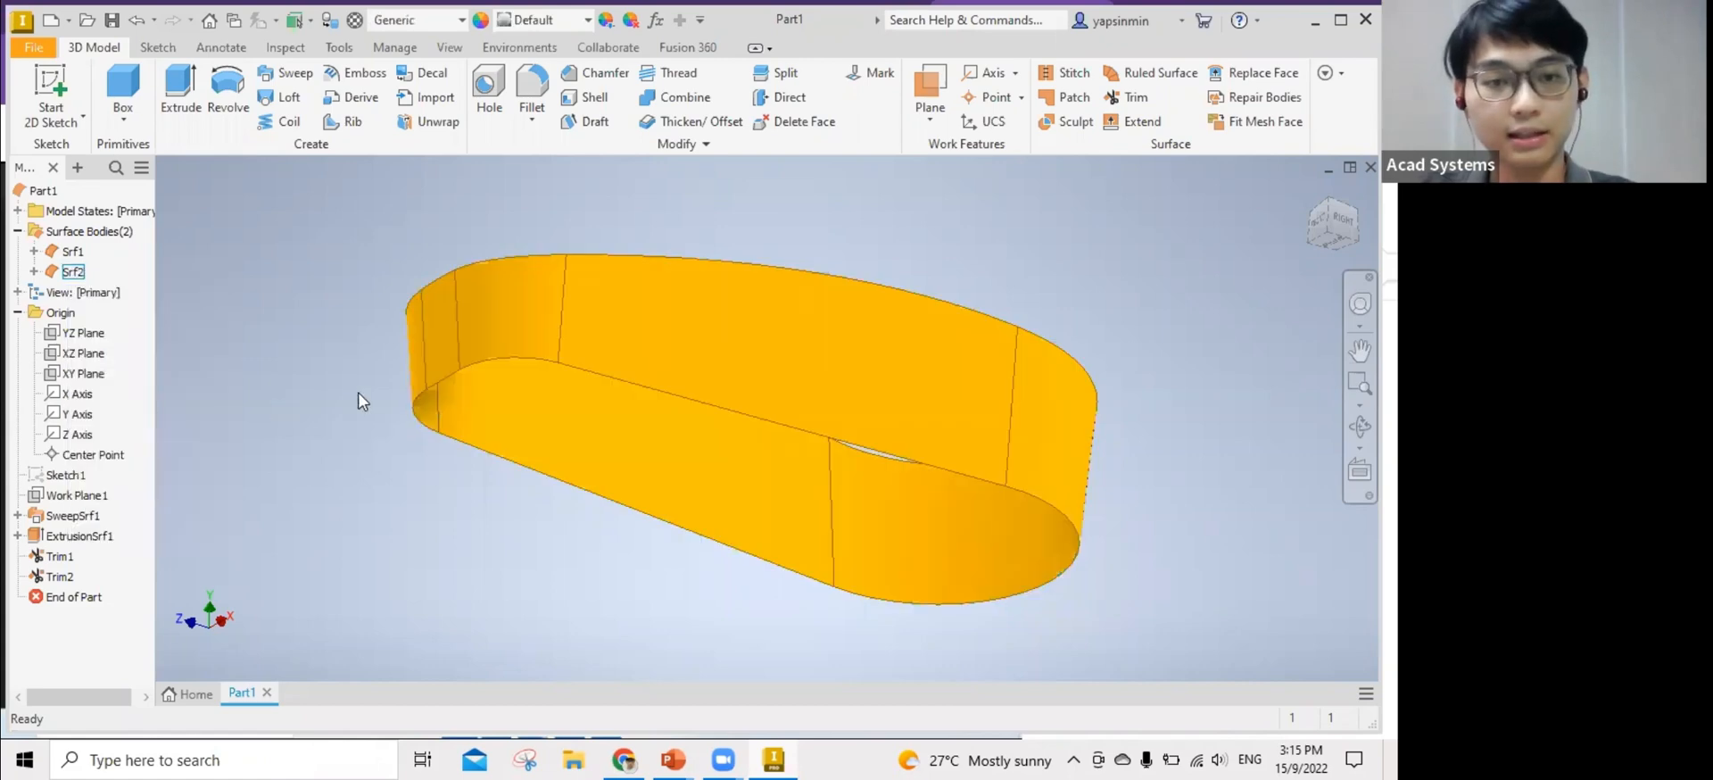
middle_click_drag(359, 338, 354, 371, "shift")
right_click(72, 250)
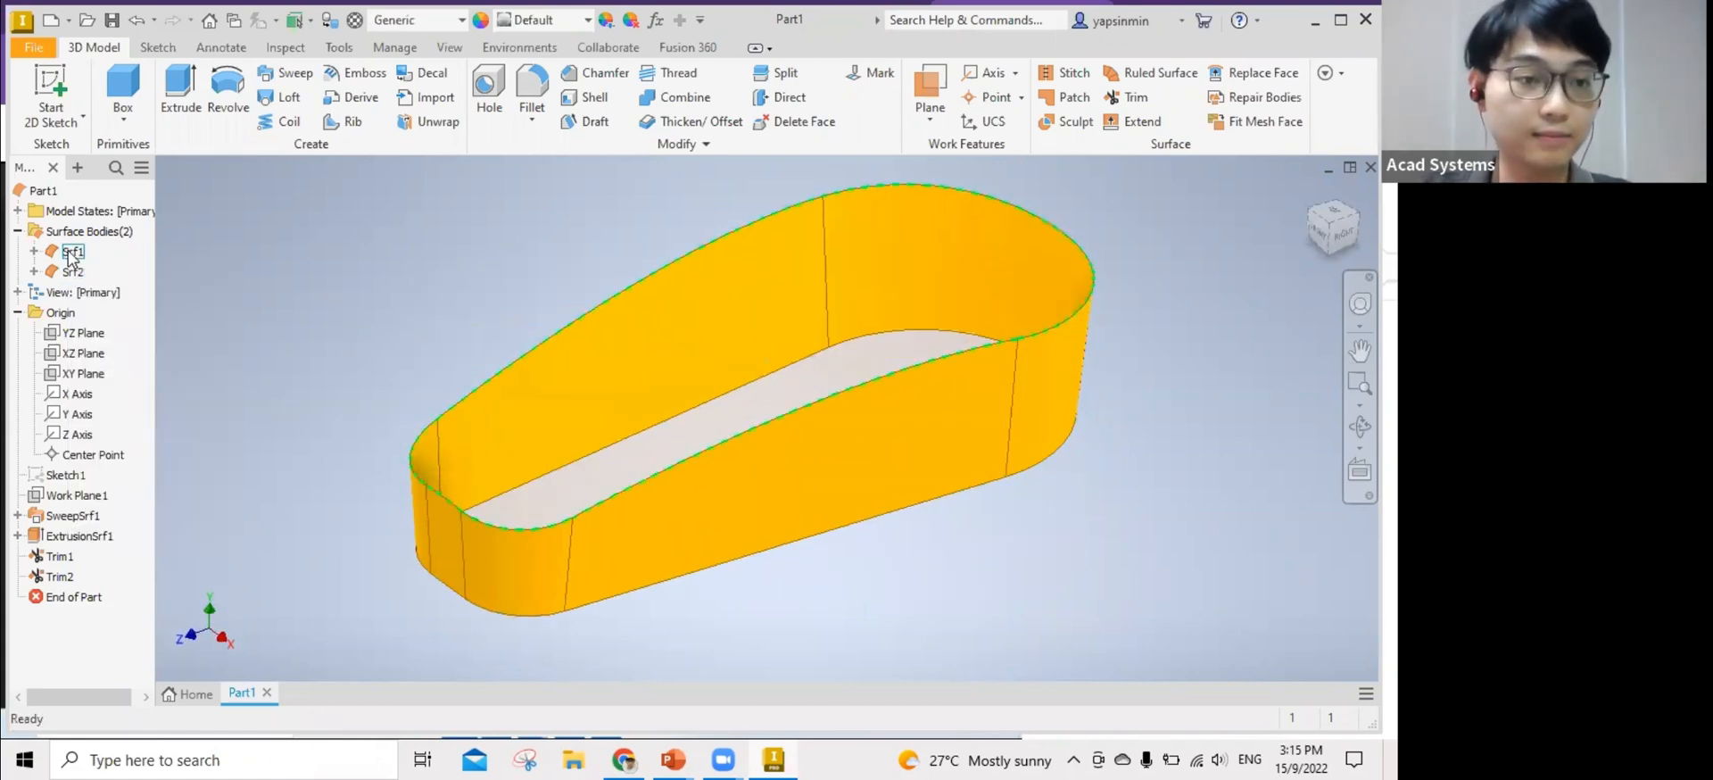
left_click(145, 373)
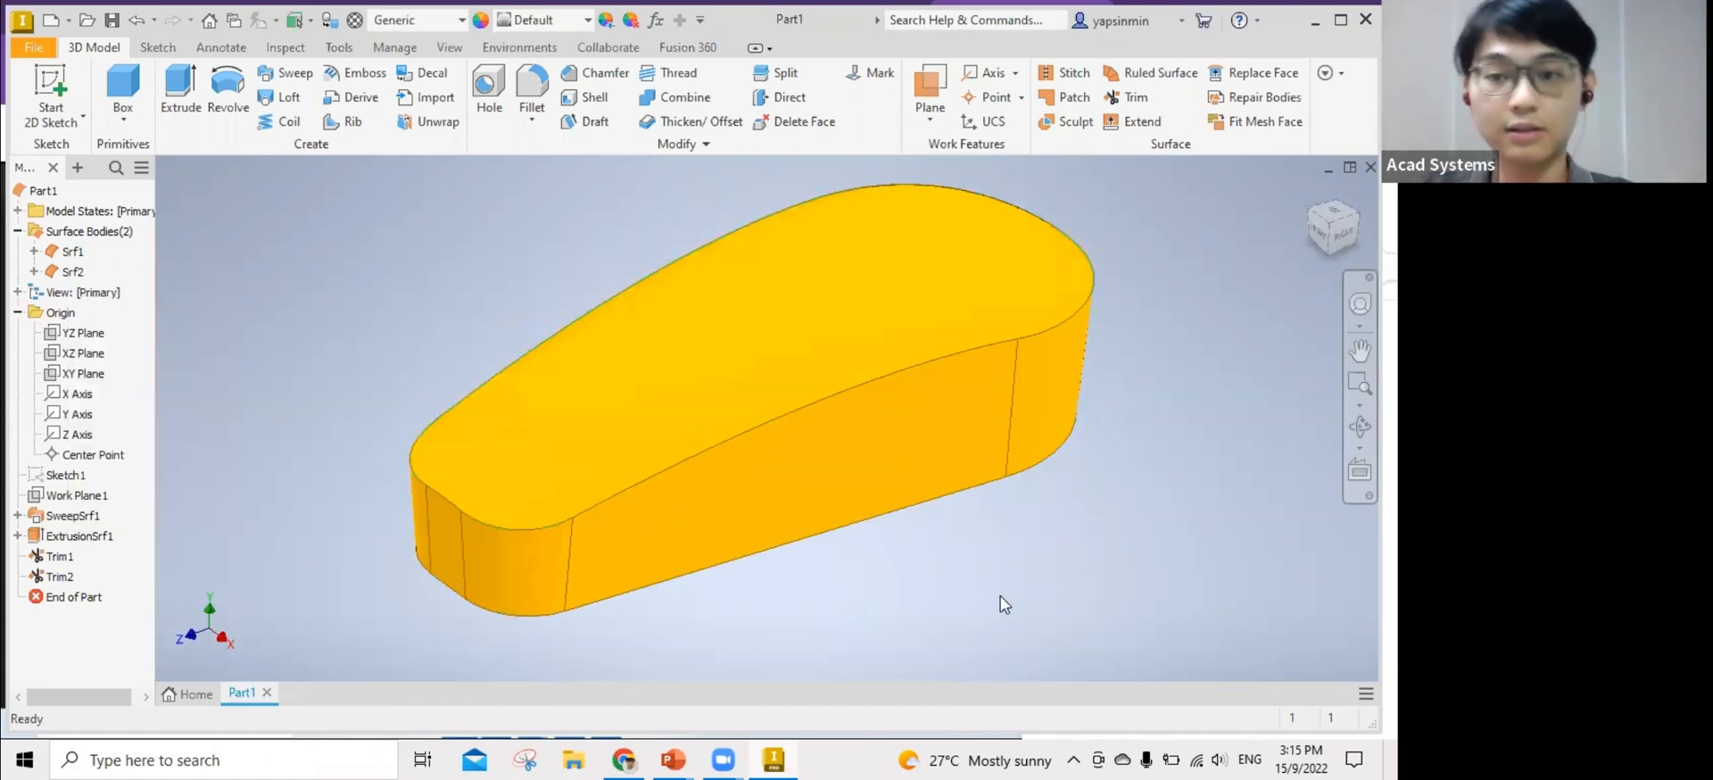
Close the open bottom of the side walls with a Boundary Patch and turn off translucency for the patch surface Srf3.
middle_click_drag(1002, 601, 1008, 559, "shift")
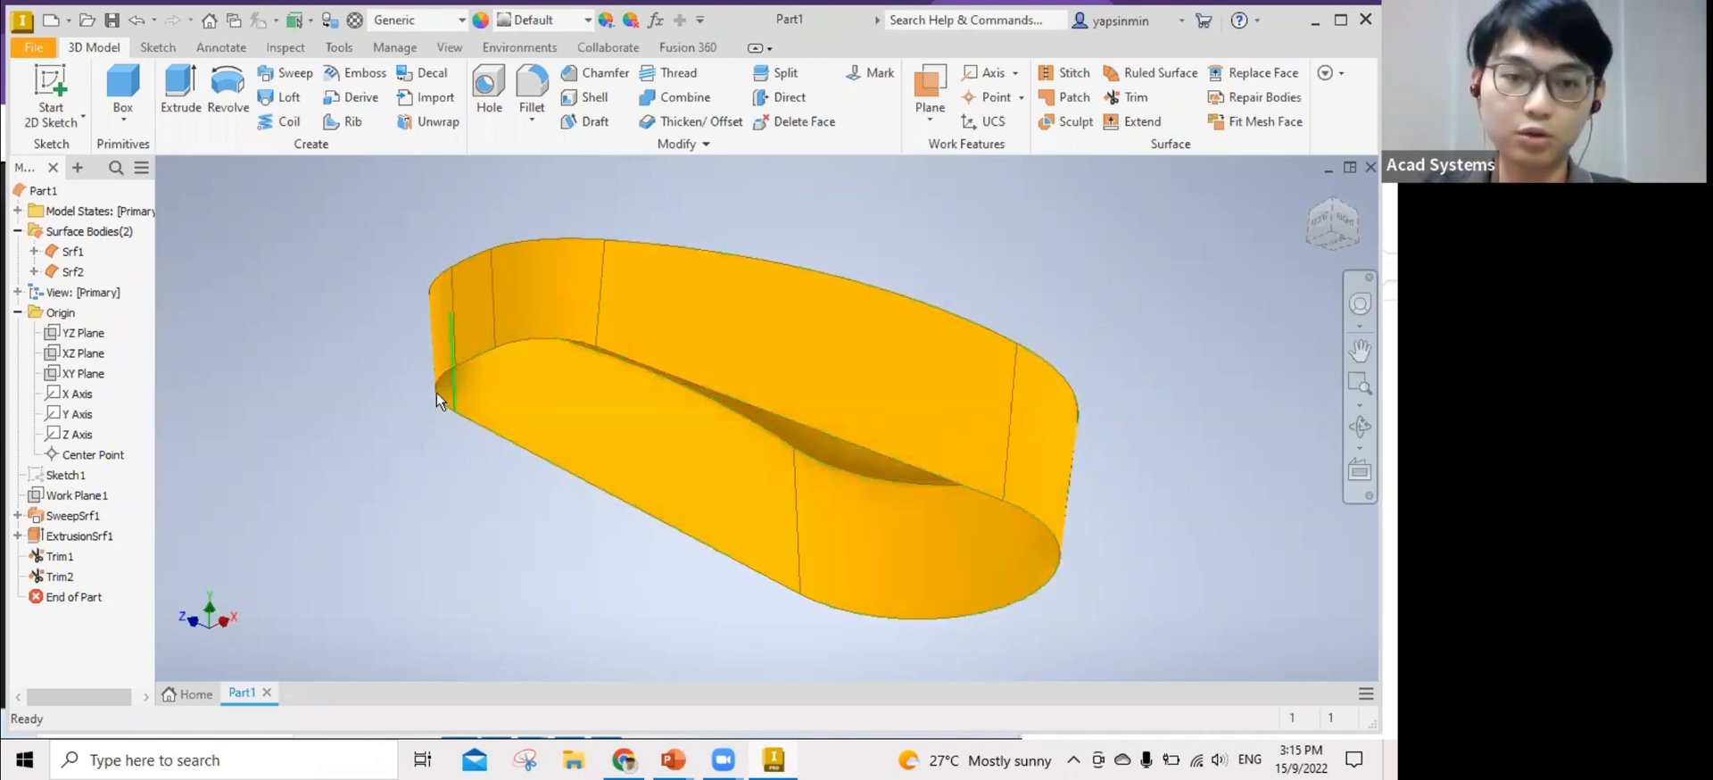
middle_click_drag(1136, 440, 559, 483, "shift")
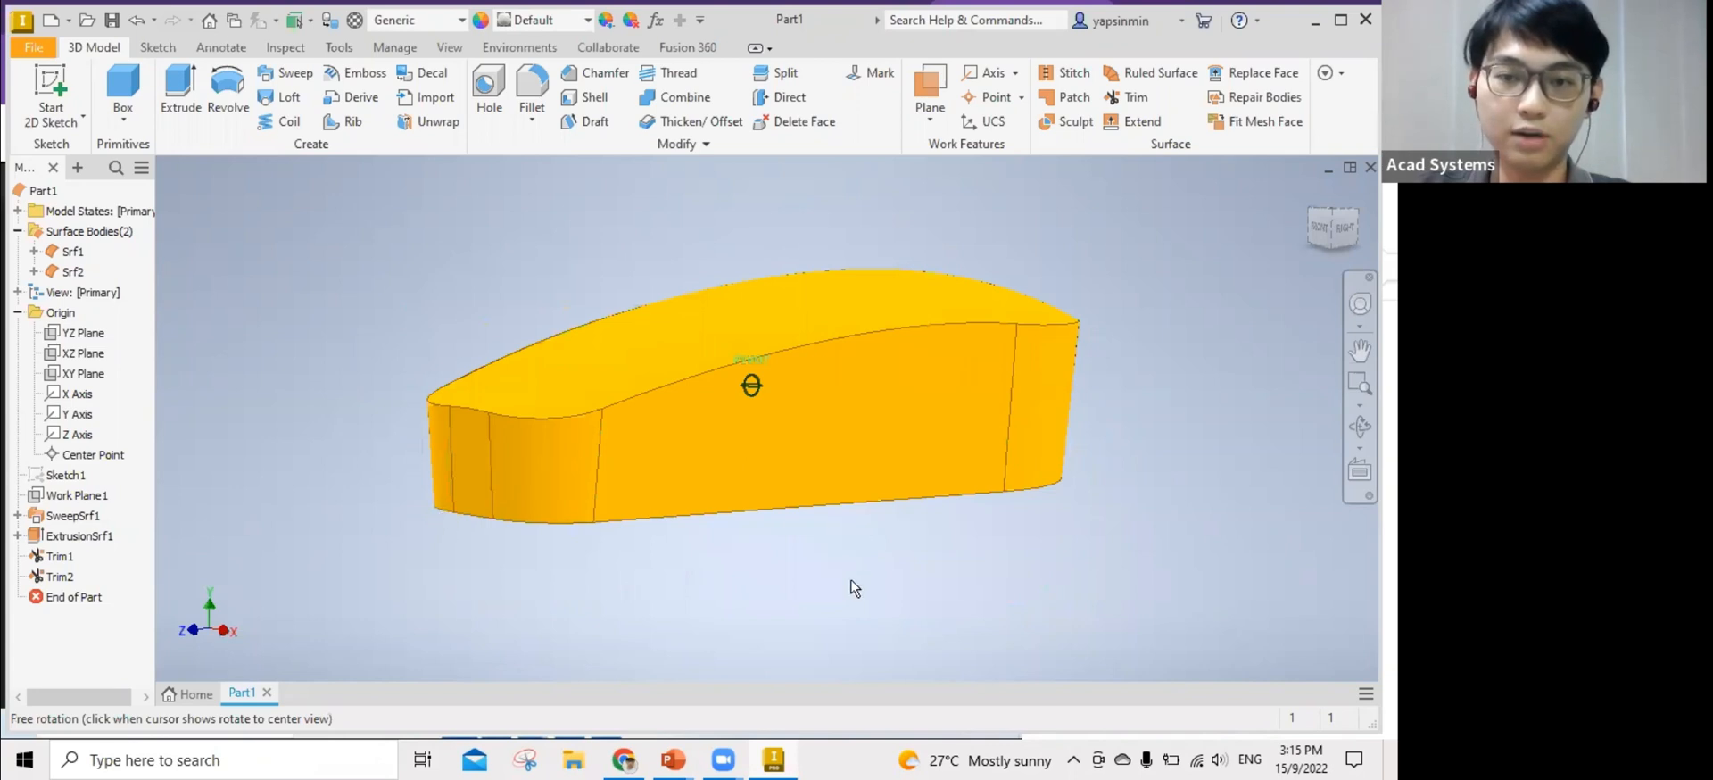
middle_click_drag(853, 585, 1104, 274, "shift")
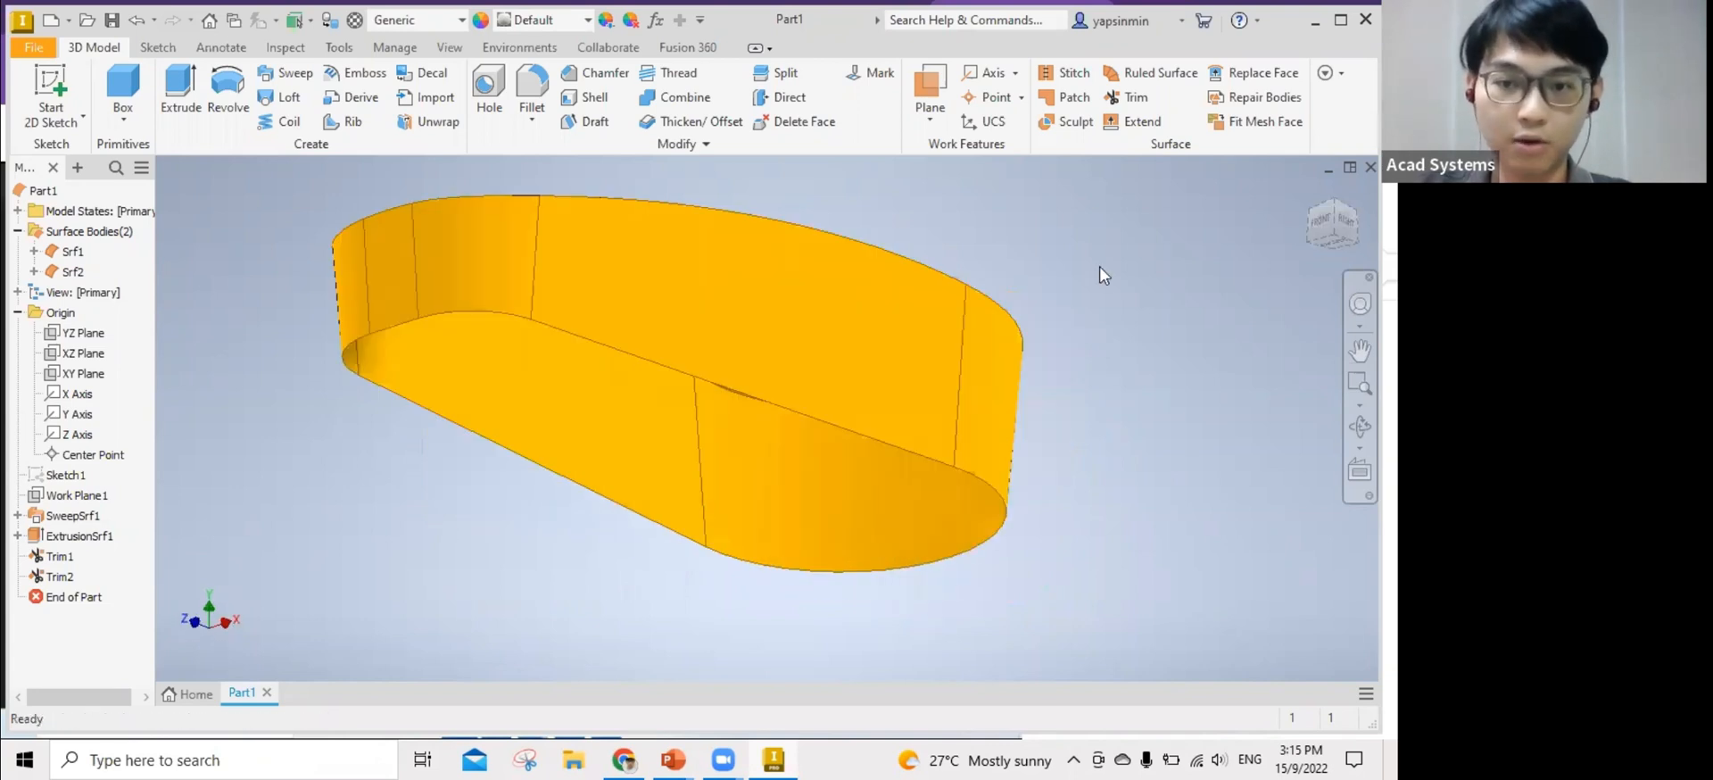
left_click(1074, 99)
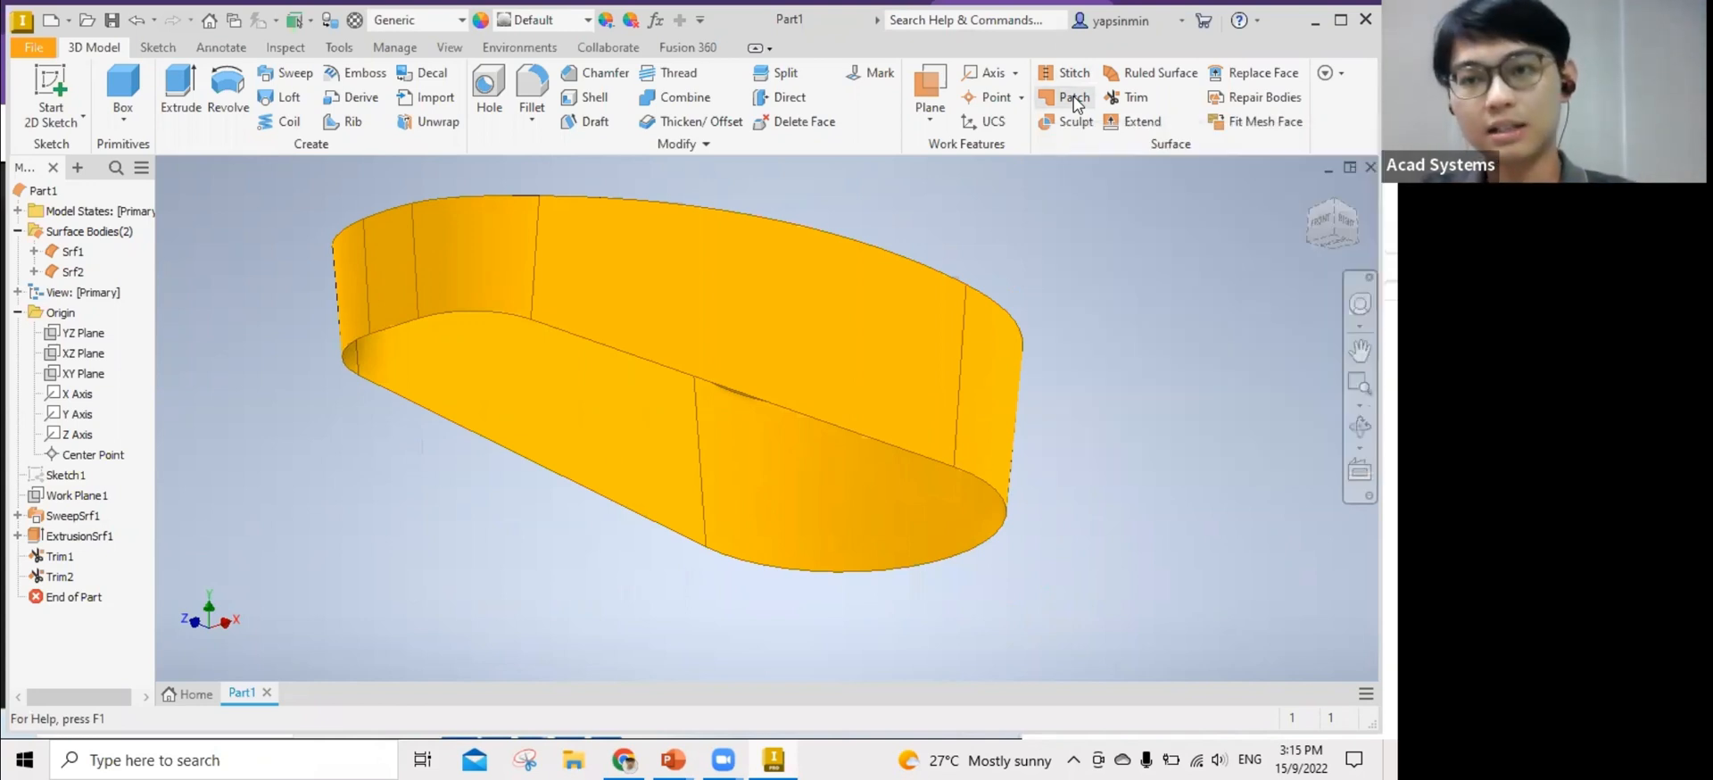
middle_click_drag(1183, 440, 1278, 455)
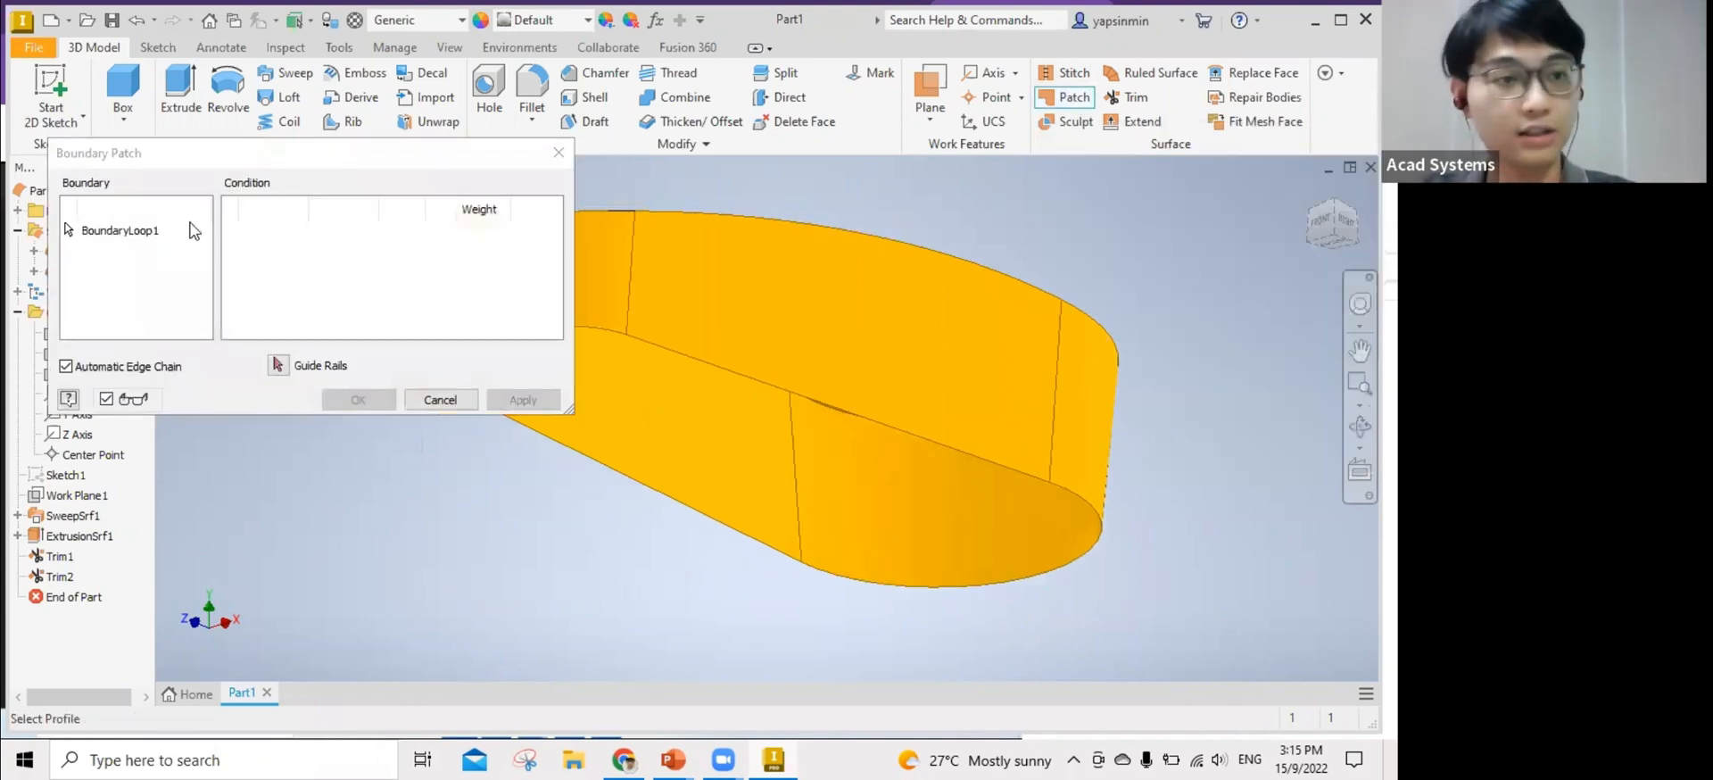
middle_click_drag(615, 587, 686, 590)
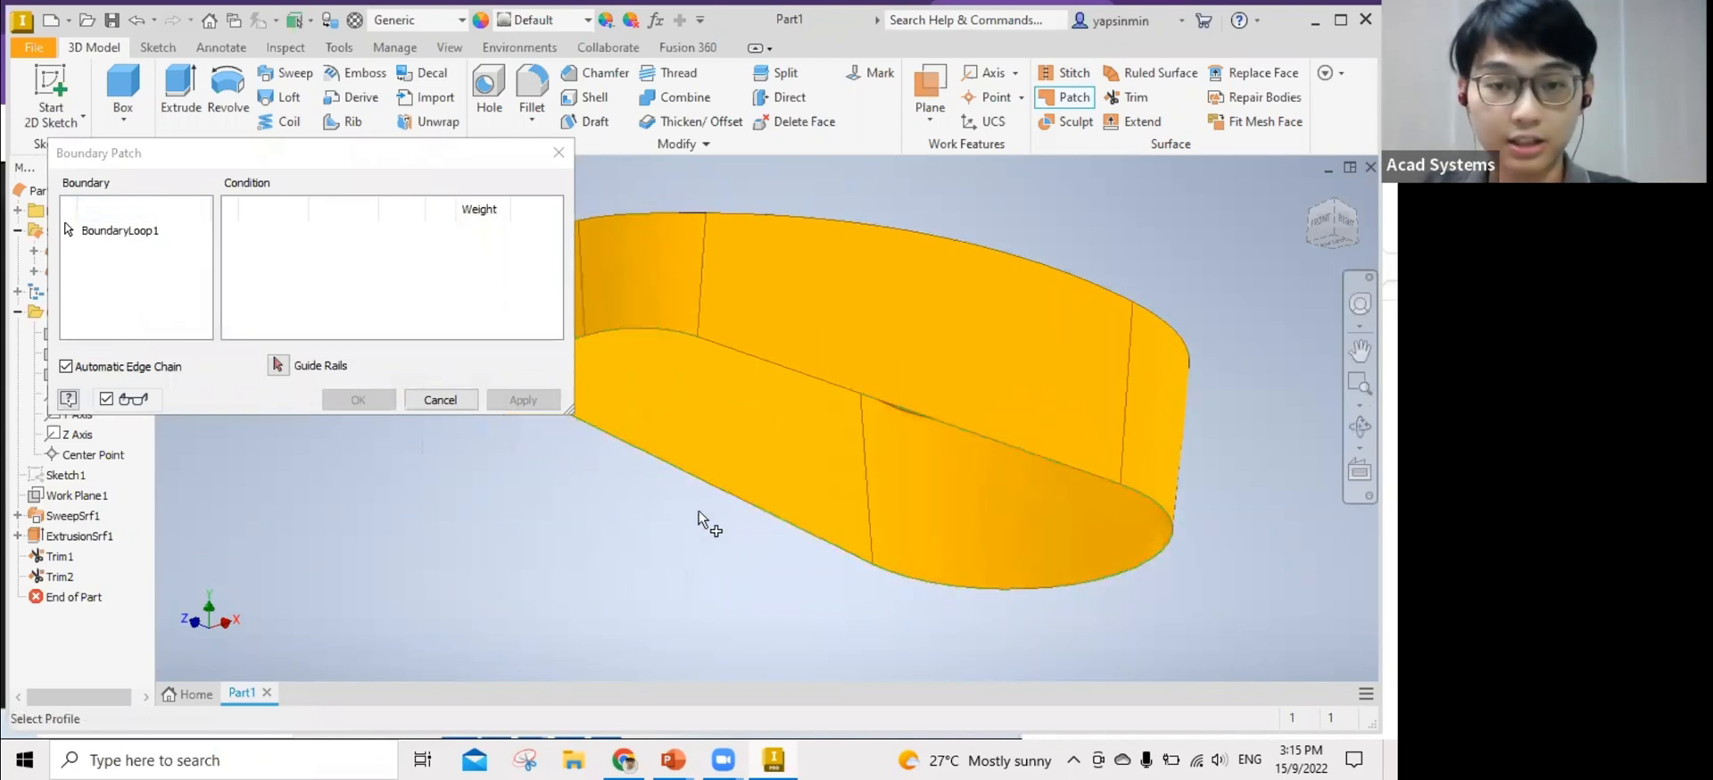
left_click(814, 376)
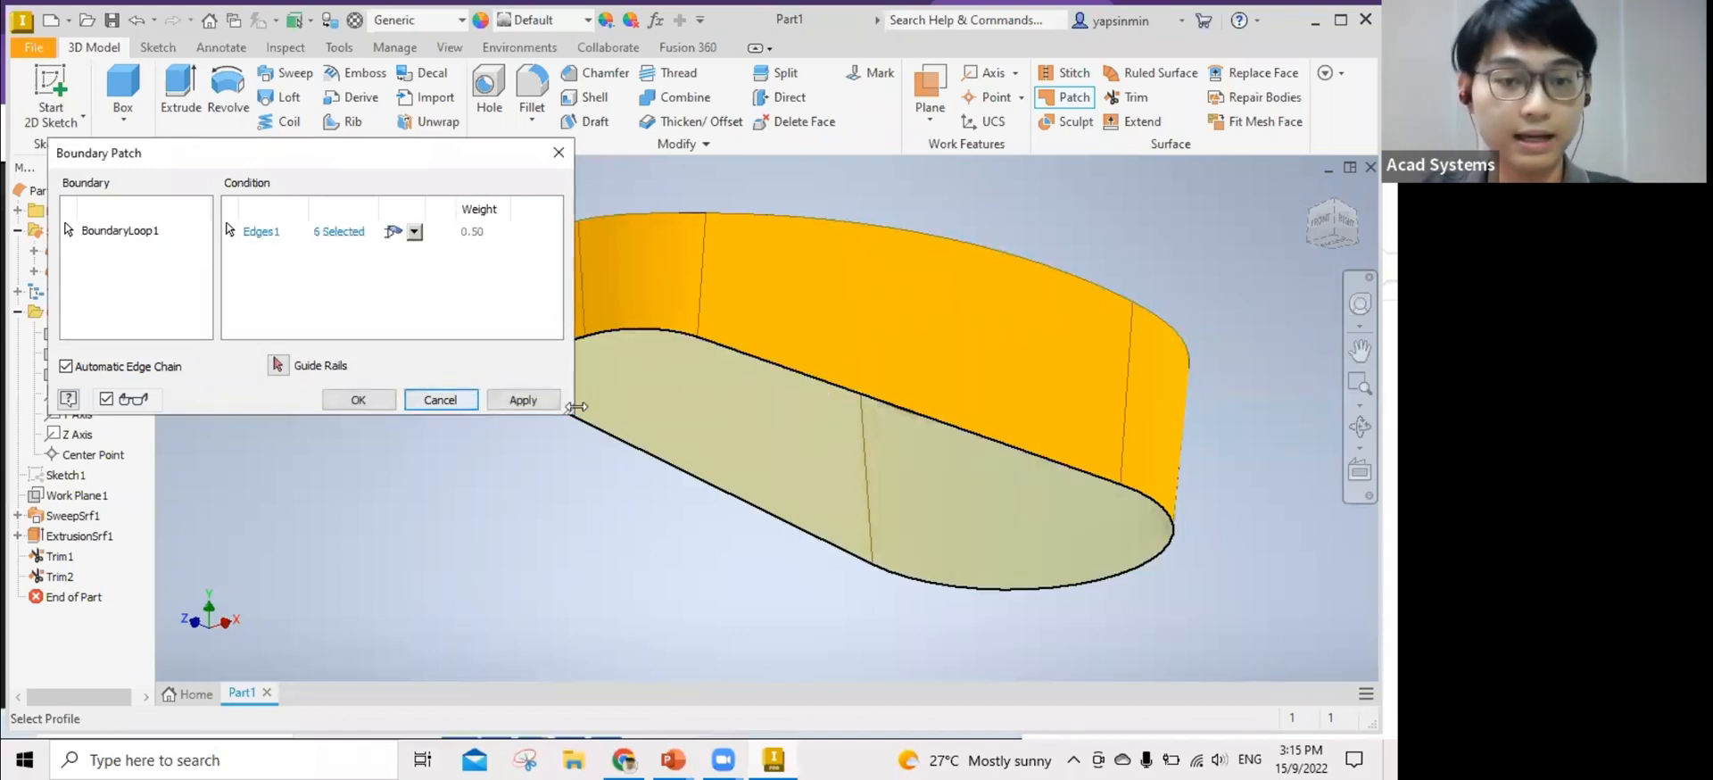
left_click(525, 398)
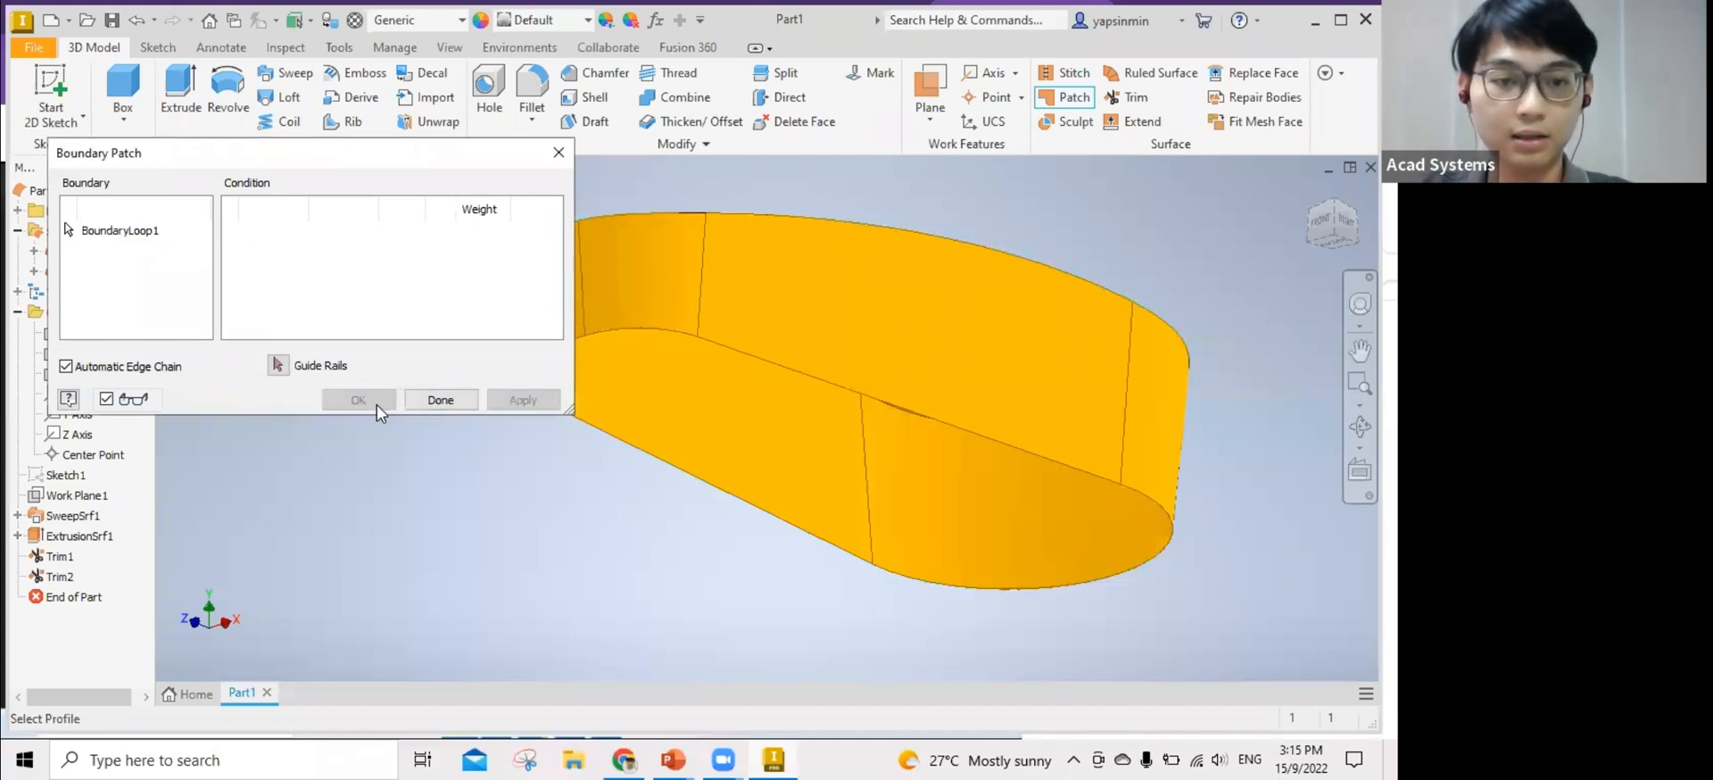
left_click(441, 400)
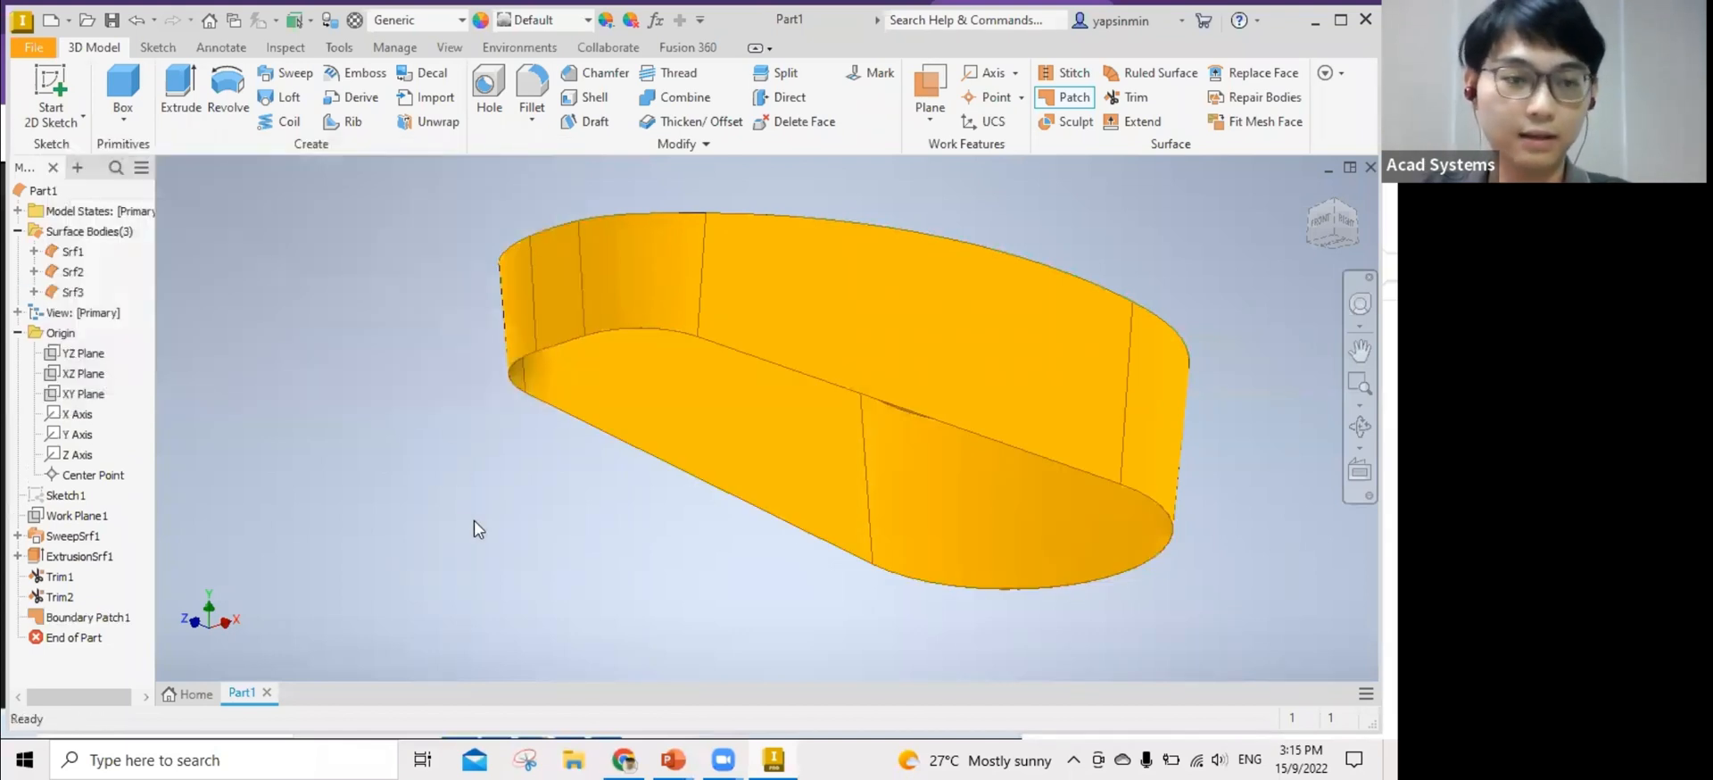
right_click(72, 292)
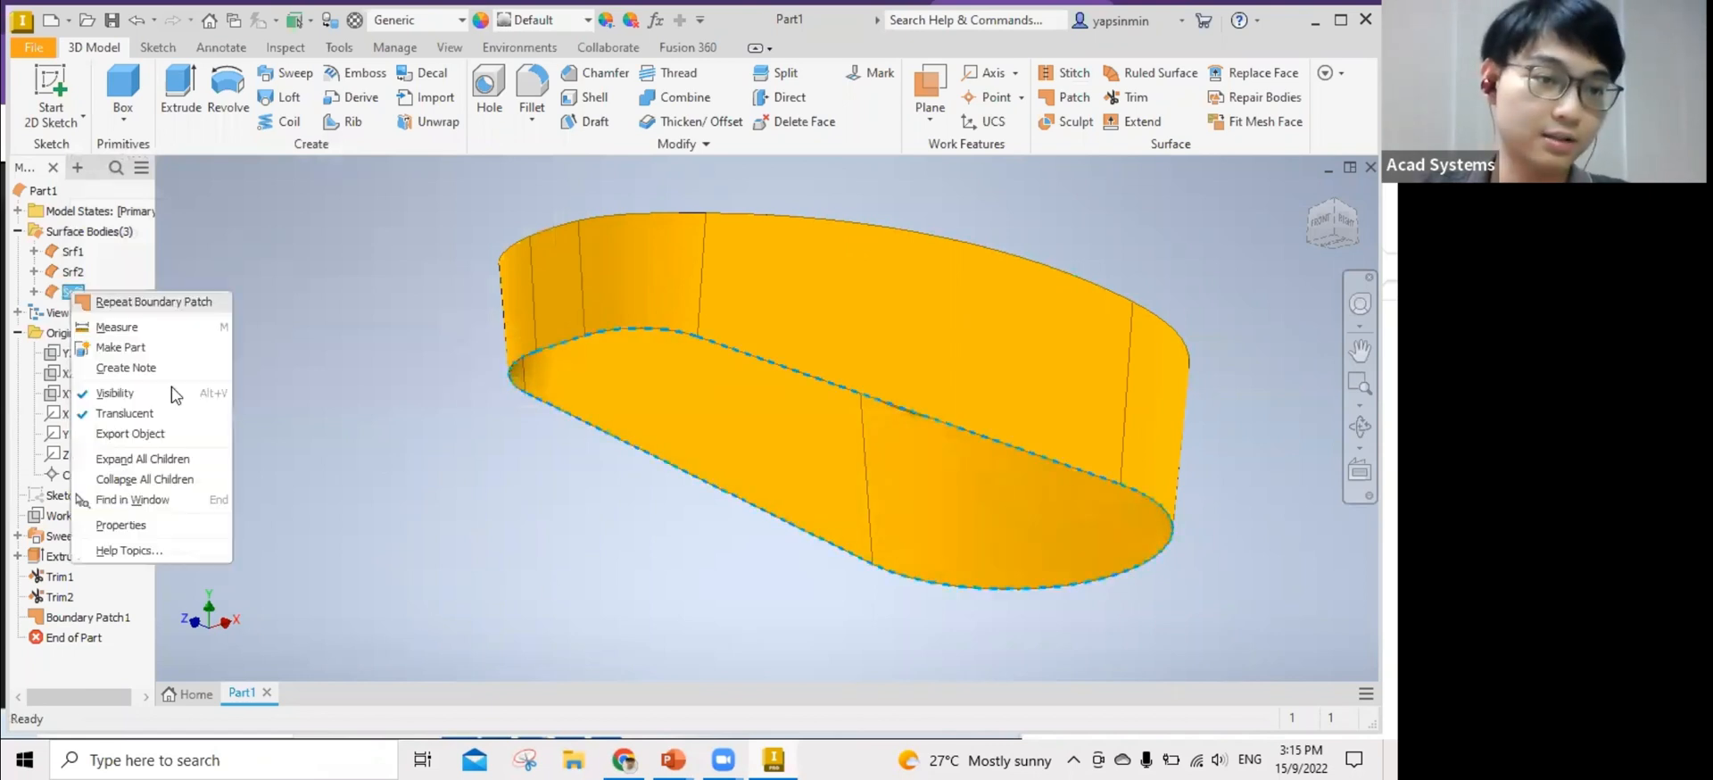
left_click(125, 414)
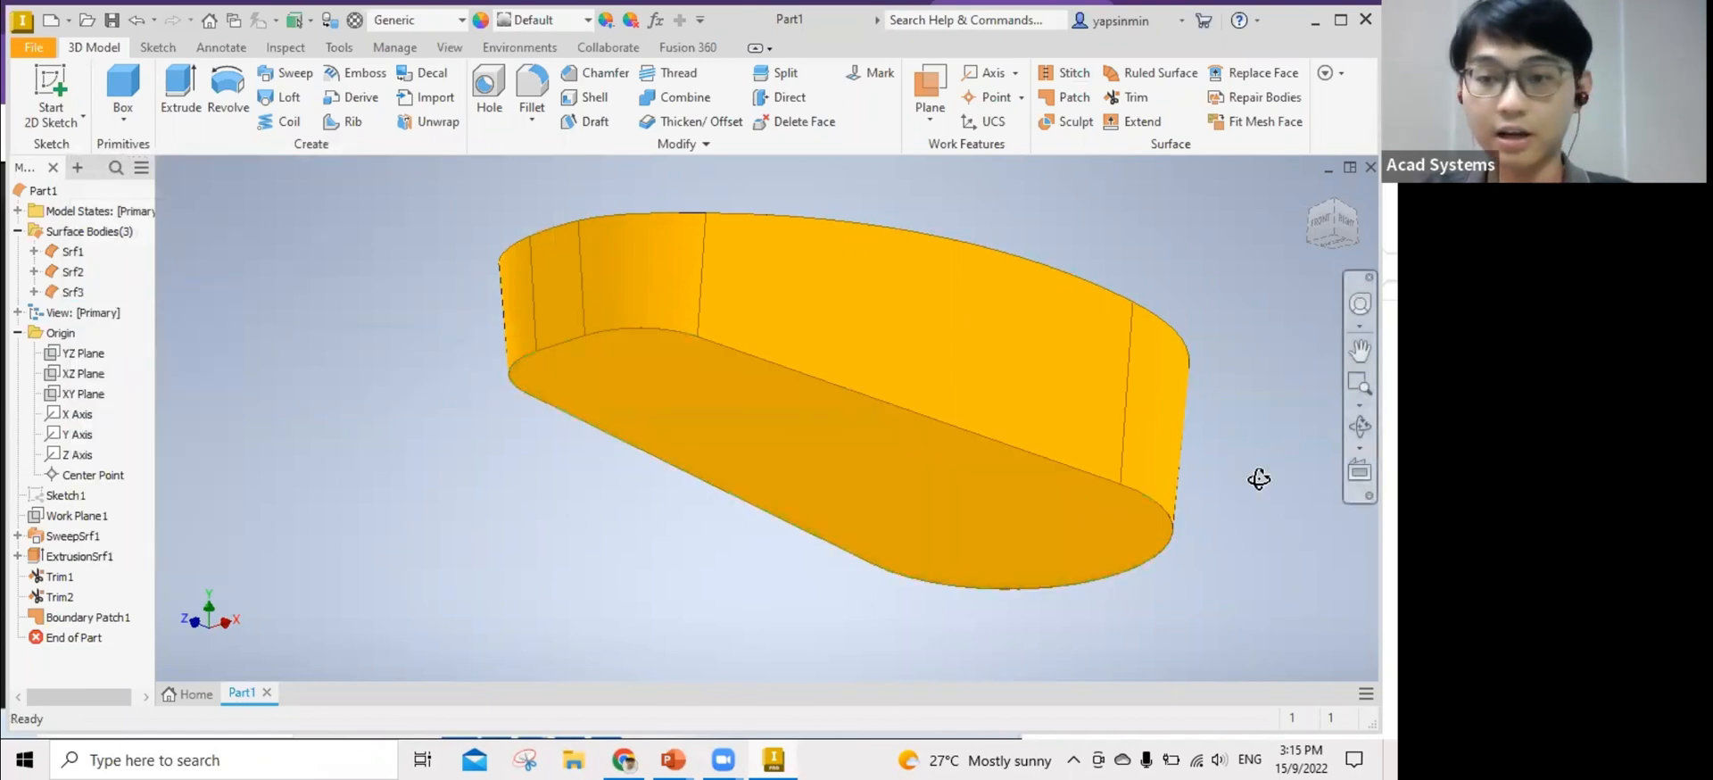
Examine the closed mouse body from above, below and the side.
mouse_move(1259, 479)
middle_mouse_down("shift")
mouse_move(1209, 456)
mouse_move(1231, 505)
mouse_move(1113, 513)
middle_mouse_up("shift")
scroll(780, 364, "up", 3)
scroll(780, 365, "down", 5)
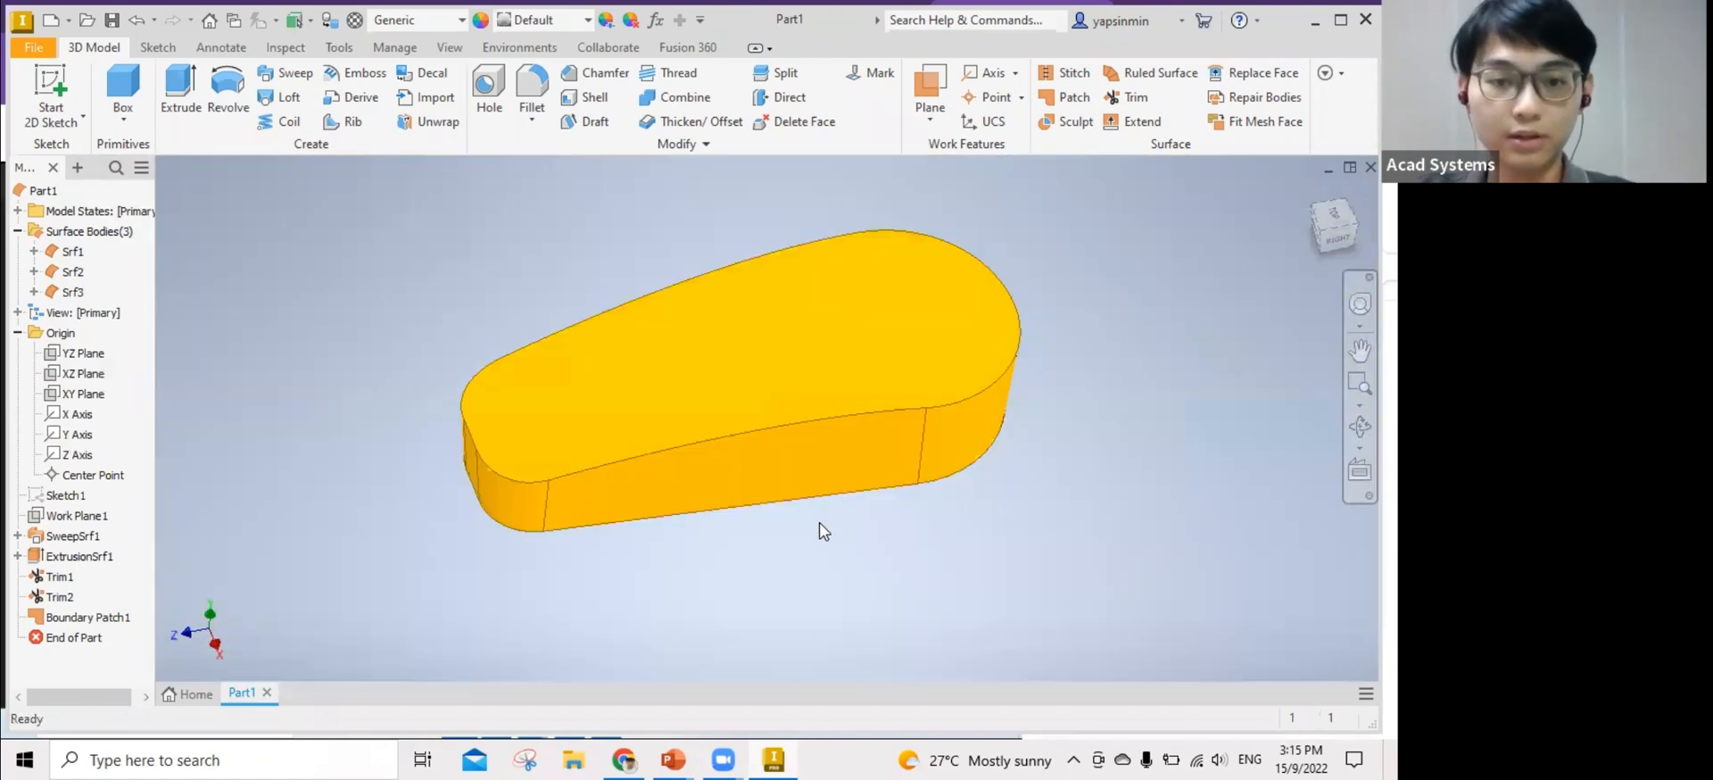
middle_click_drag(822, 531, 520, 369, "shift")
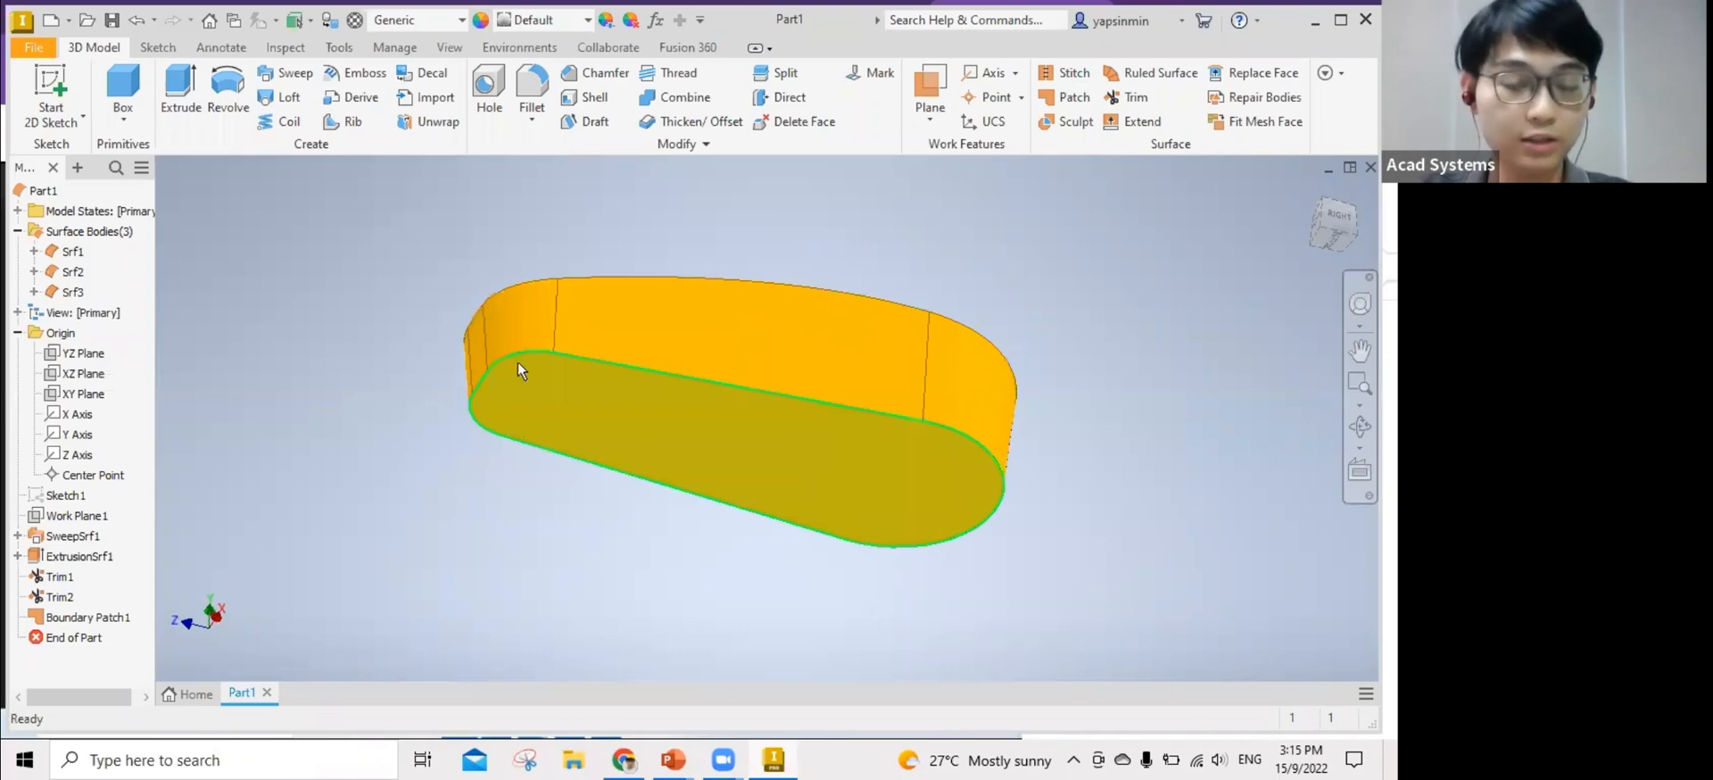
scroll(553, 375, "up", 4)
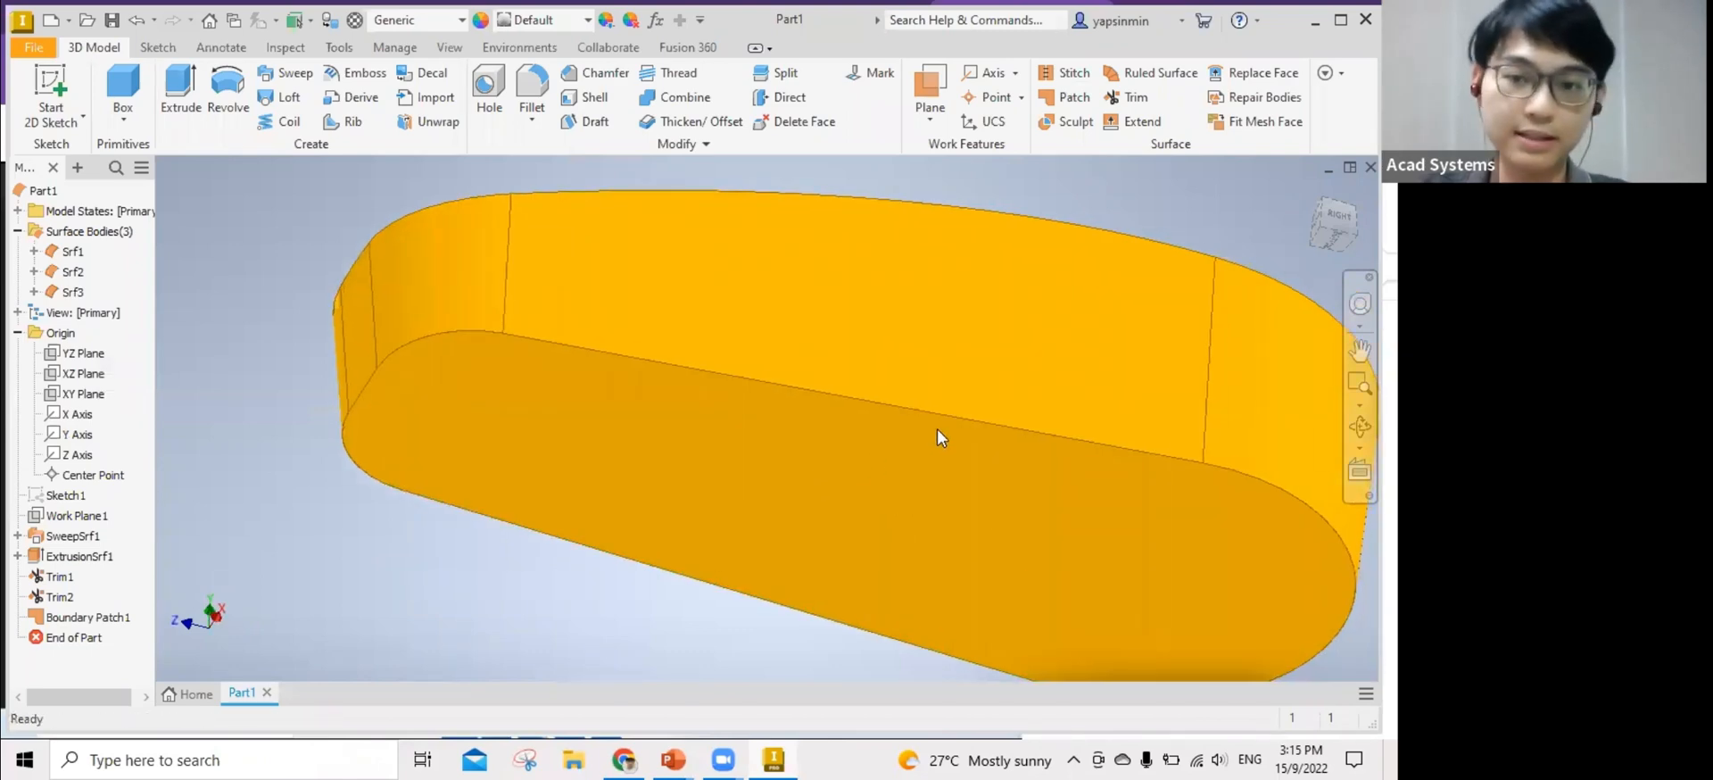
scroll(939, 430, "up", 5)
scroll(1030, 395, "down", 6)
middle_click_drag(1018, 391, 770, 480)
mouse_move(998, 323)
middle_mouse_down("shift")
mouse_move(1002, 360)
mouse_move(765, 387)
middle_mouse_up("shift")
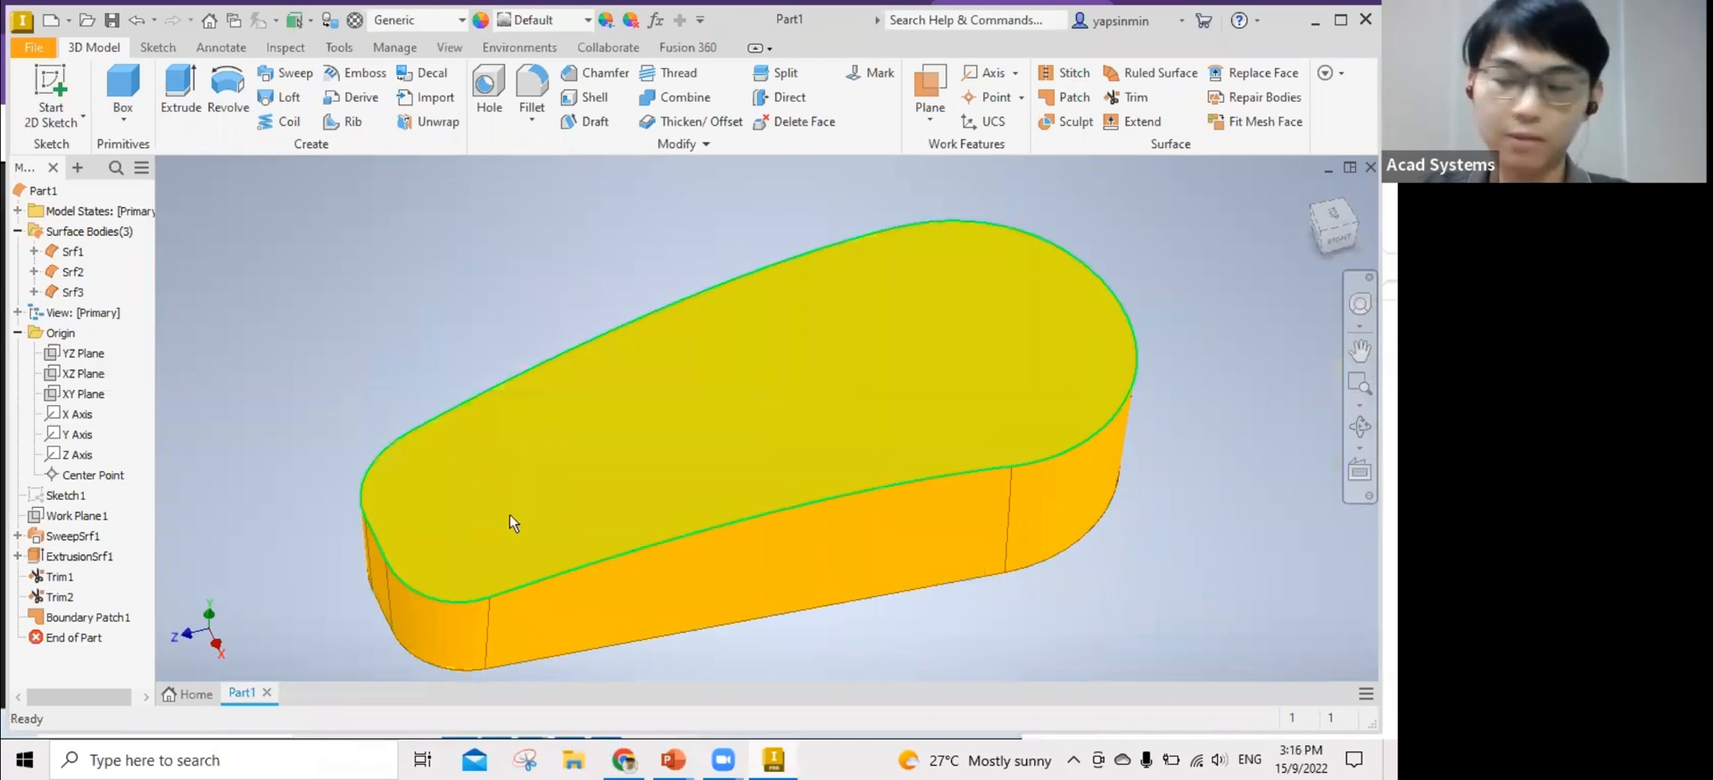
mouse_move(765, 458)
middle_mouse_down("shift")
mouse_move(779, 490)
mouse_move(730, 523)
middle_mouse_up("shift")
scroll(579, 577, "up", 3)
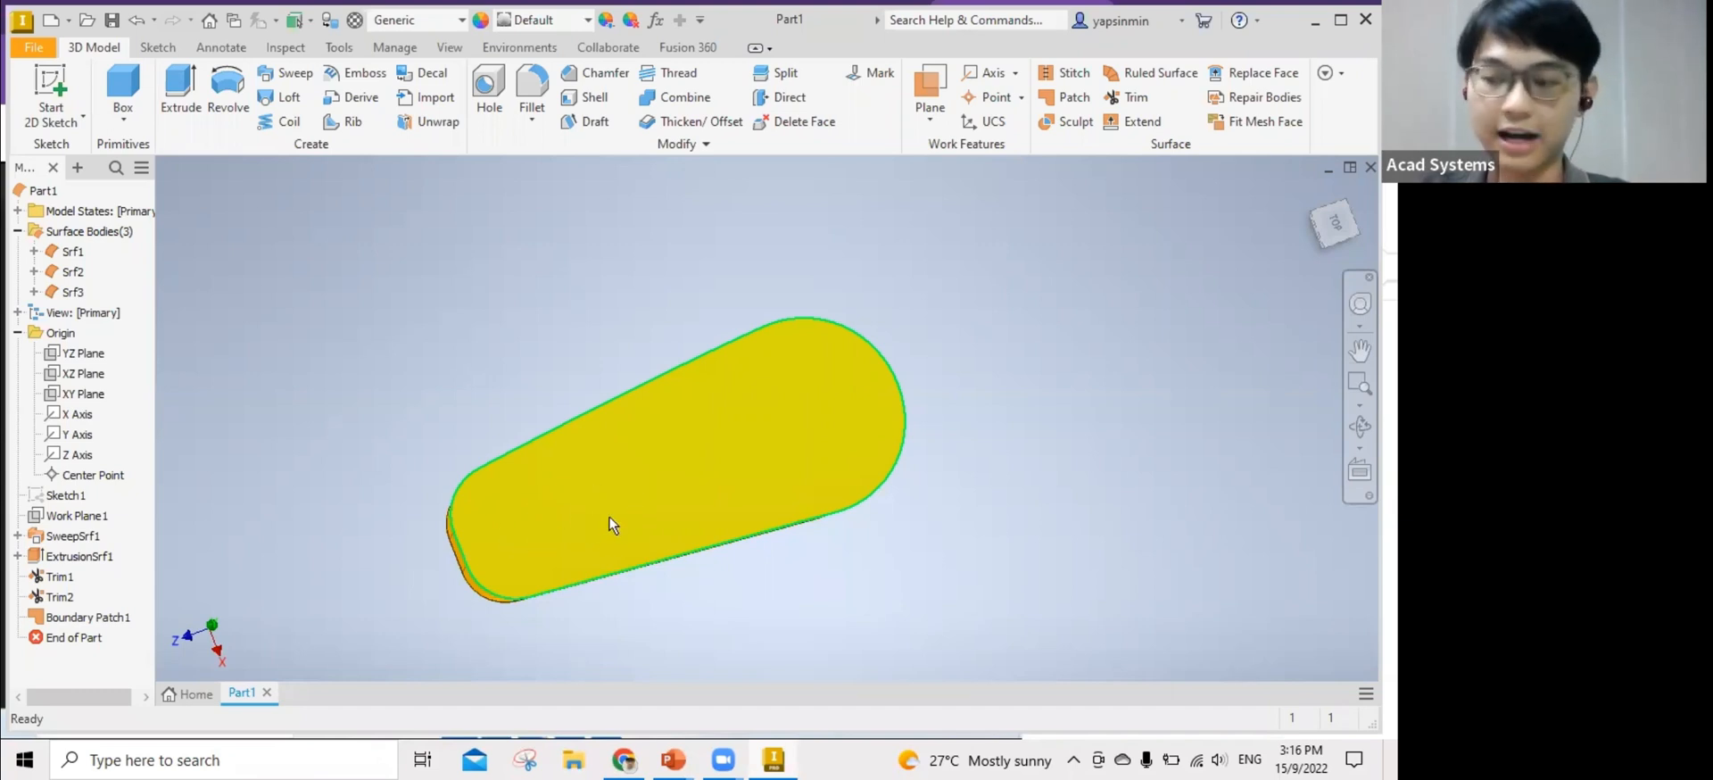
middle_click_drag(784, 581, 767, 529, "shift")
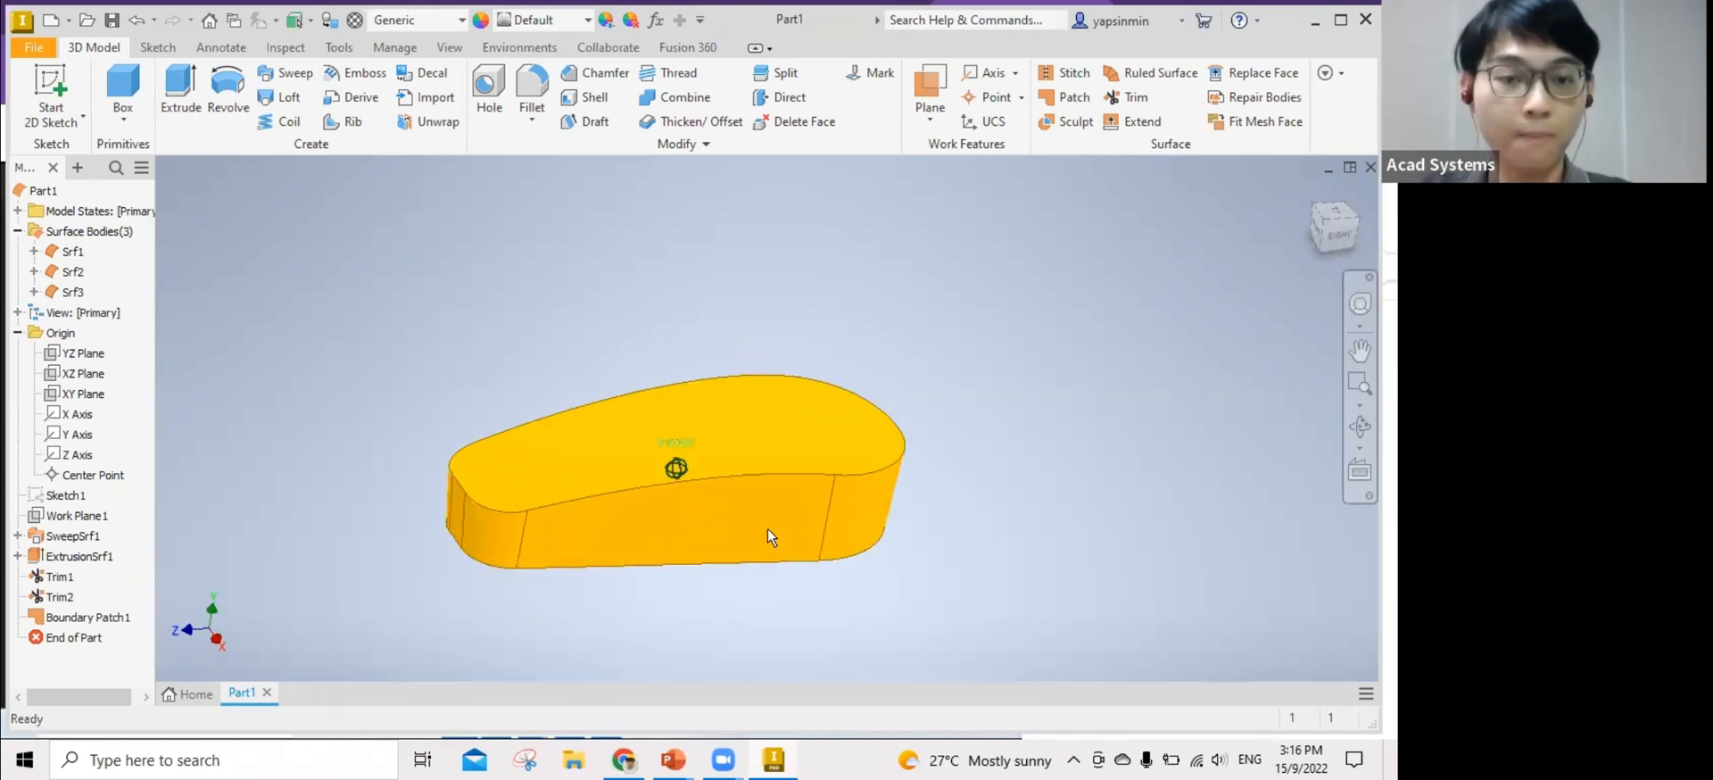
scroll(703, 530, "down", 3)
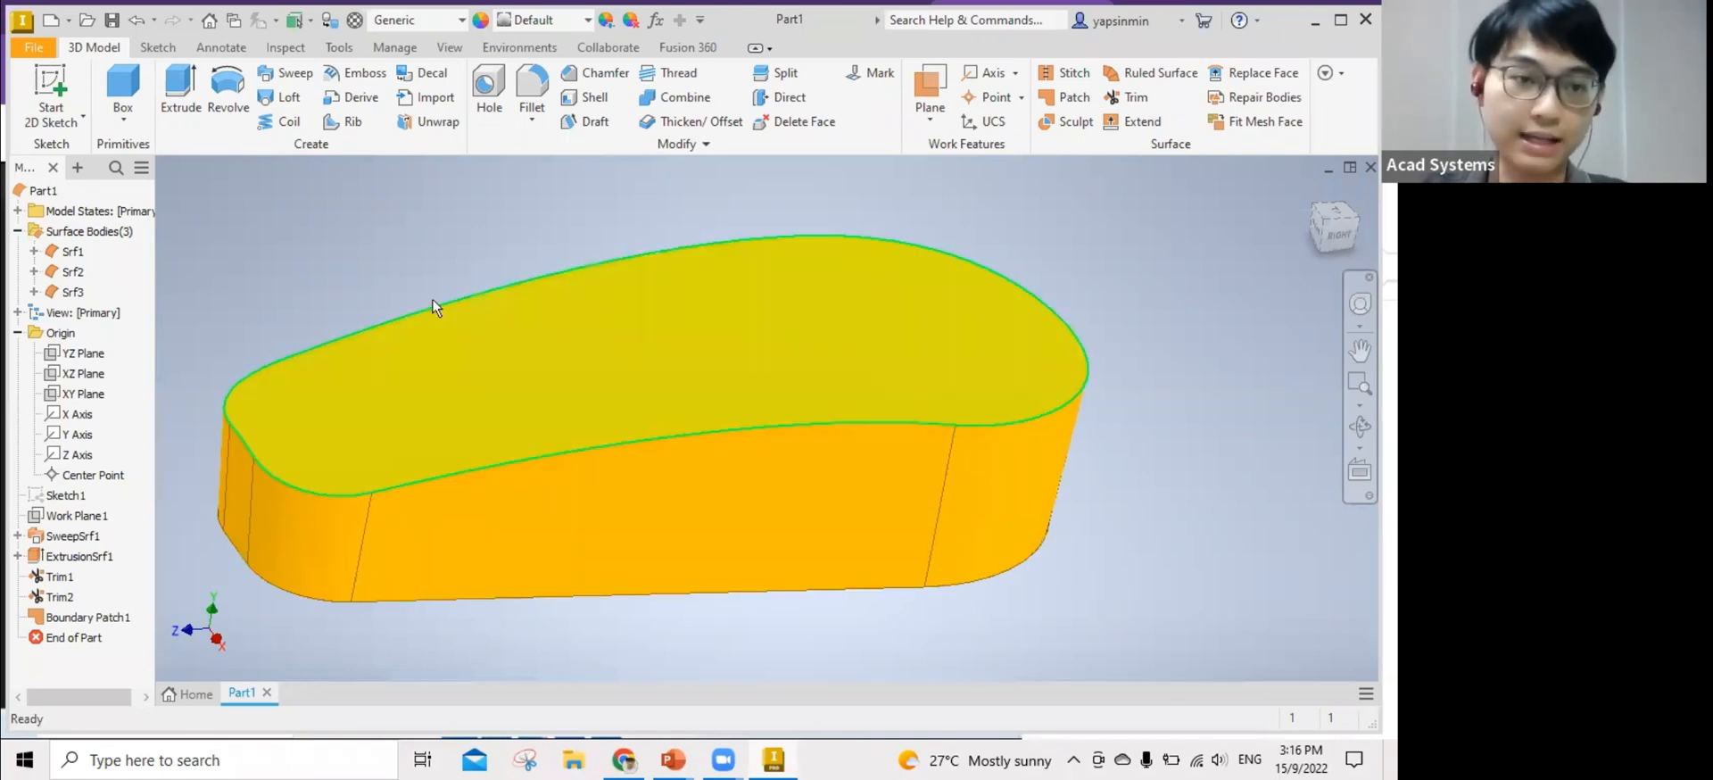
middle_click_drag(487, 265, 572, 265)
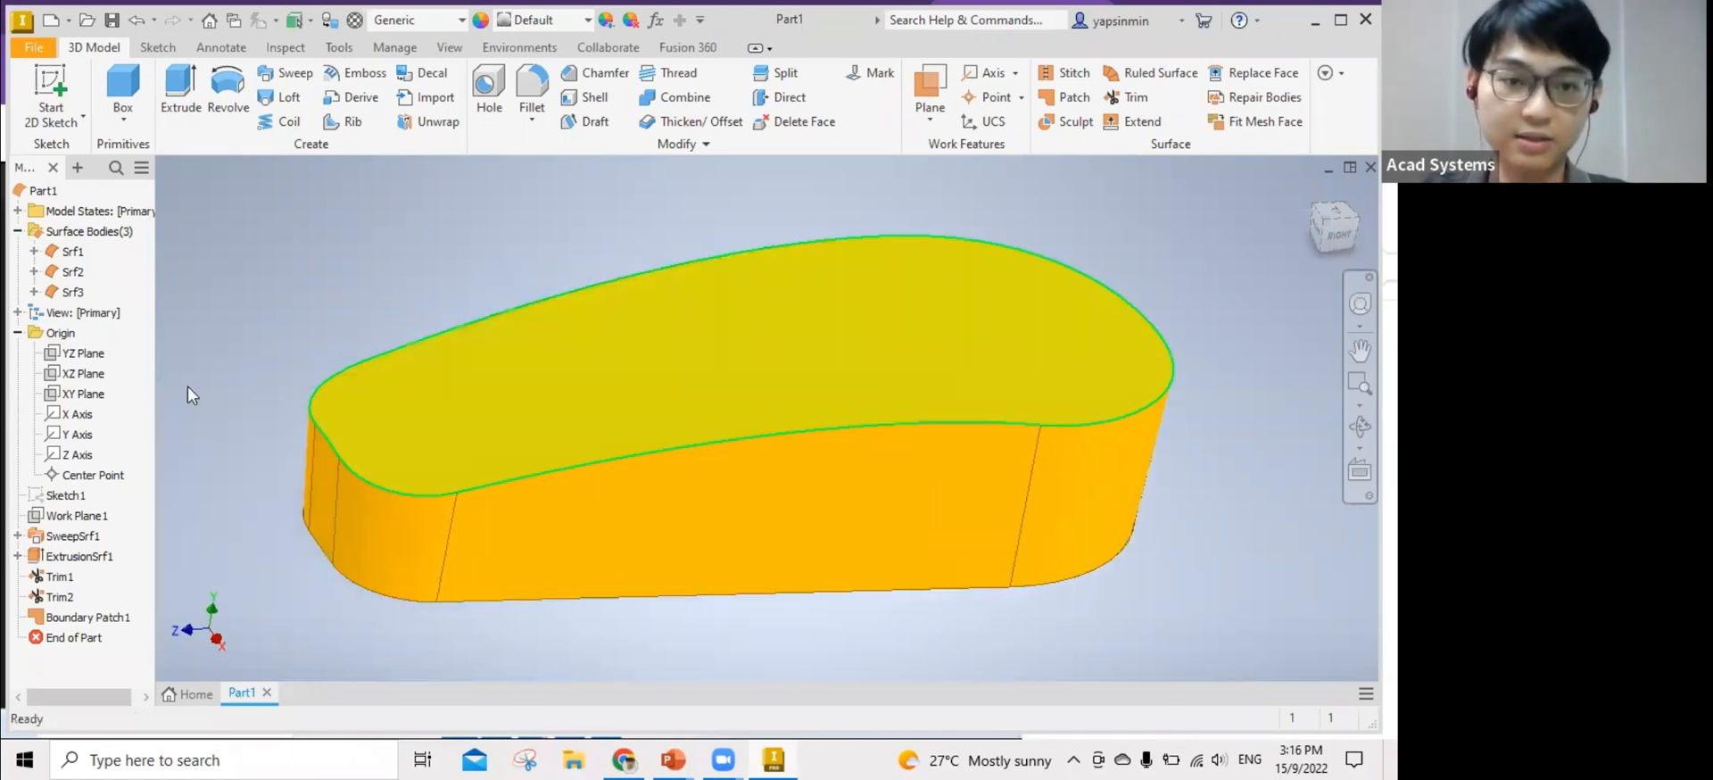
Turn on translucency for all surface bodies at once.
right_click(75, 292)
left_click(71, 228)
right_click(71, 229)
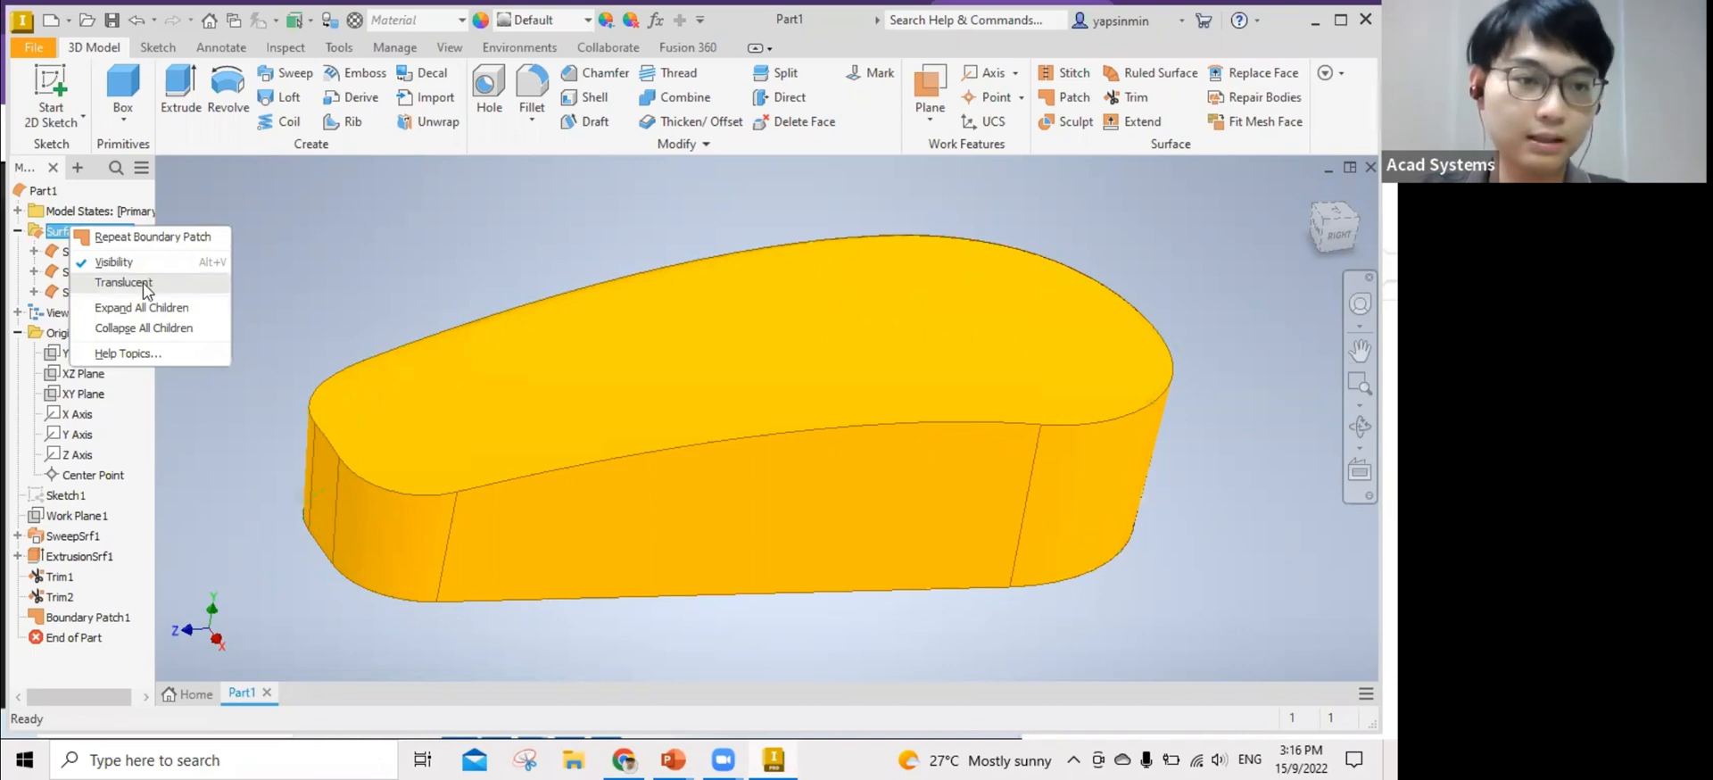
left_click(144, 284)
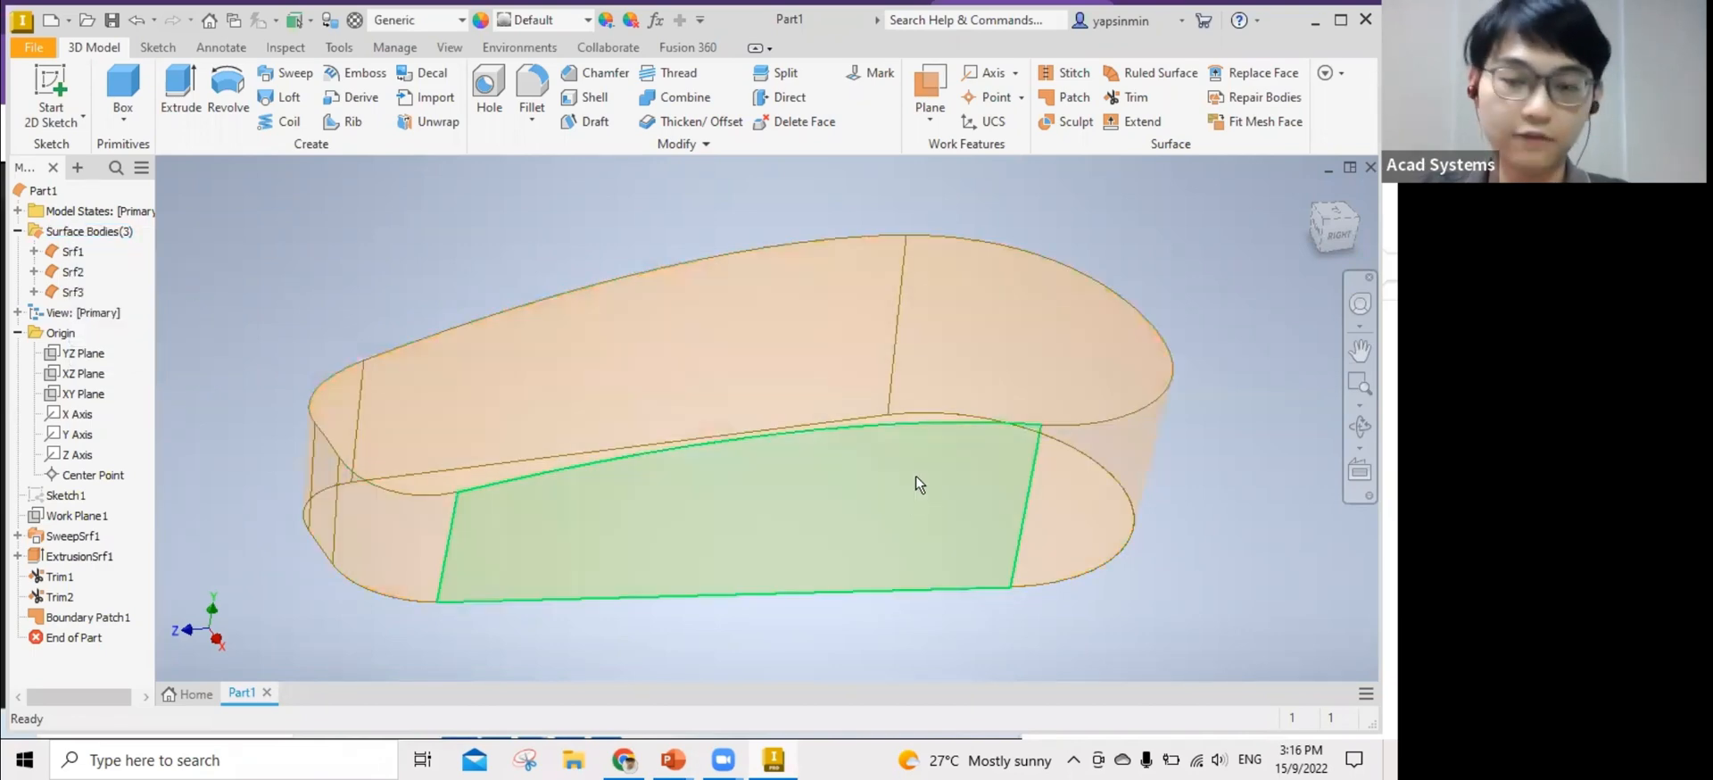
middle_click_drag(392, 263, 414, 254)
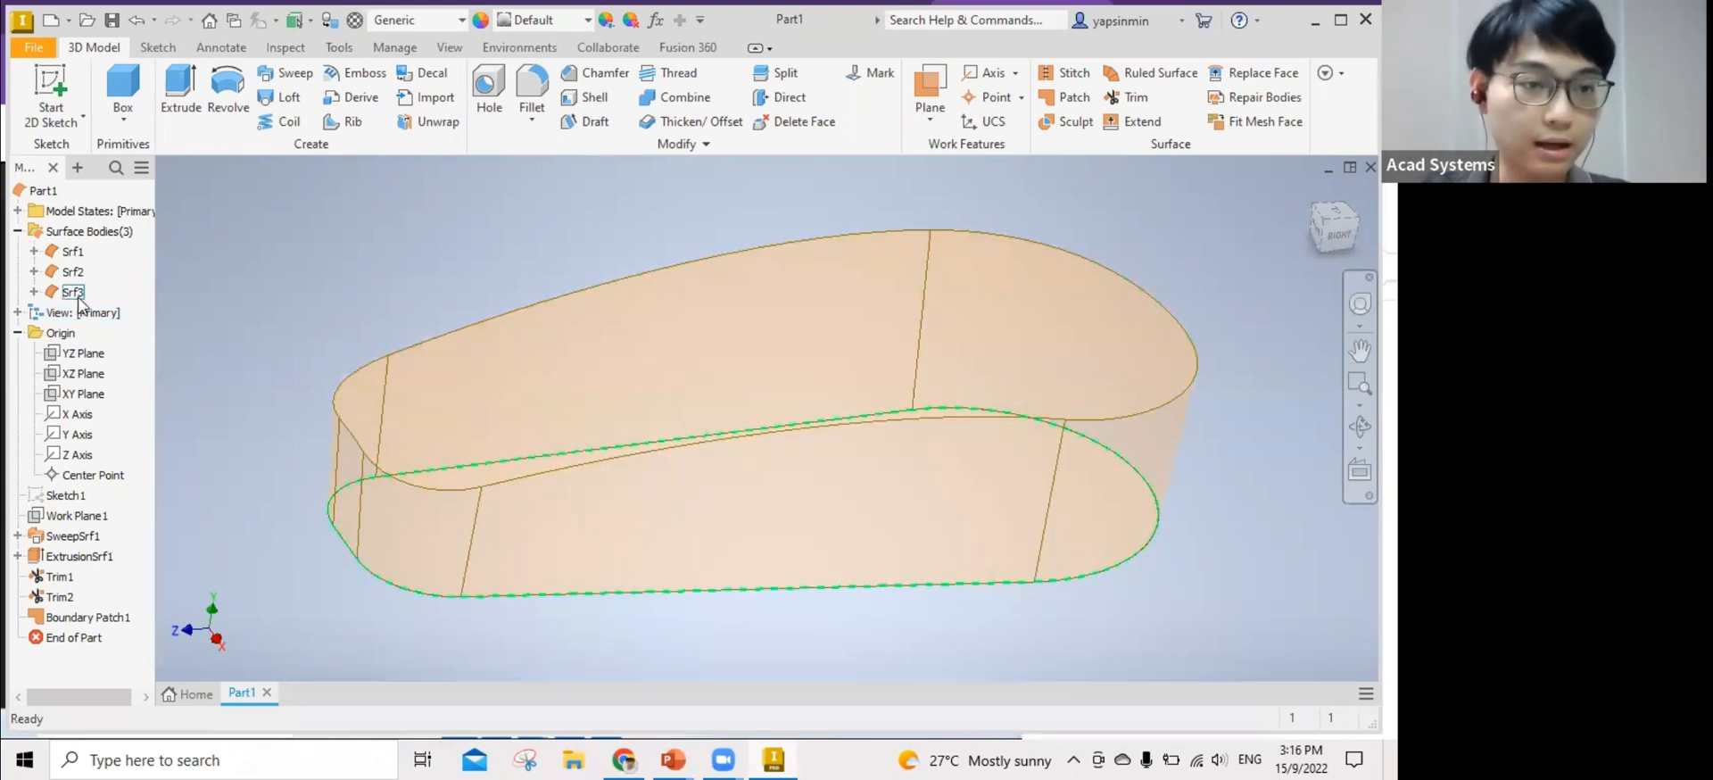
Hide the bottom patch surface body Srf3.
key("Escape")
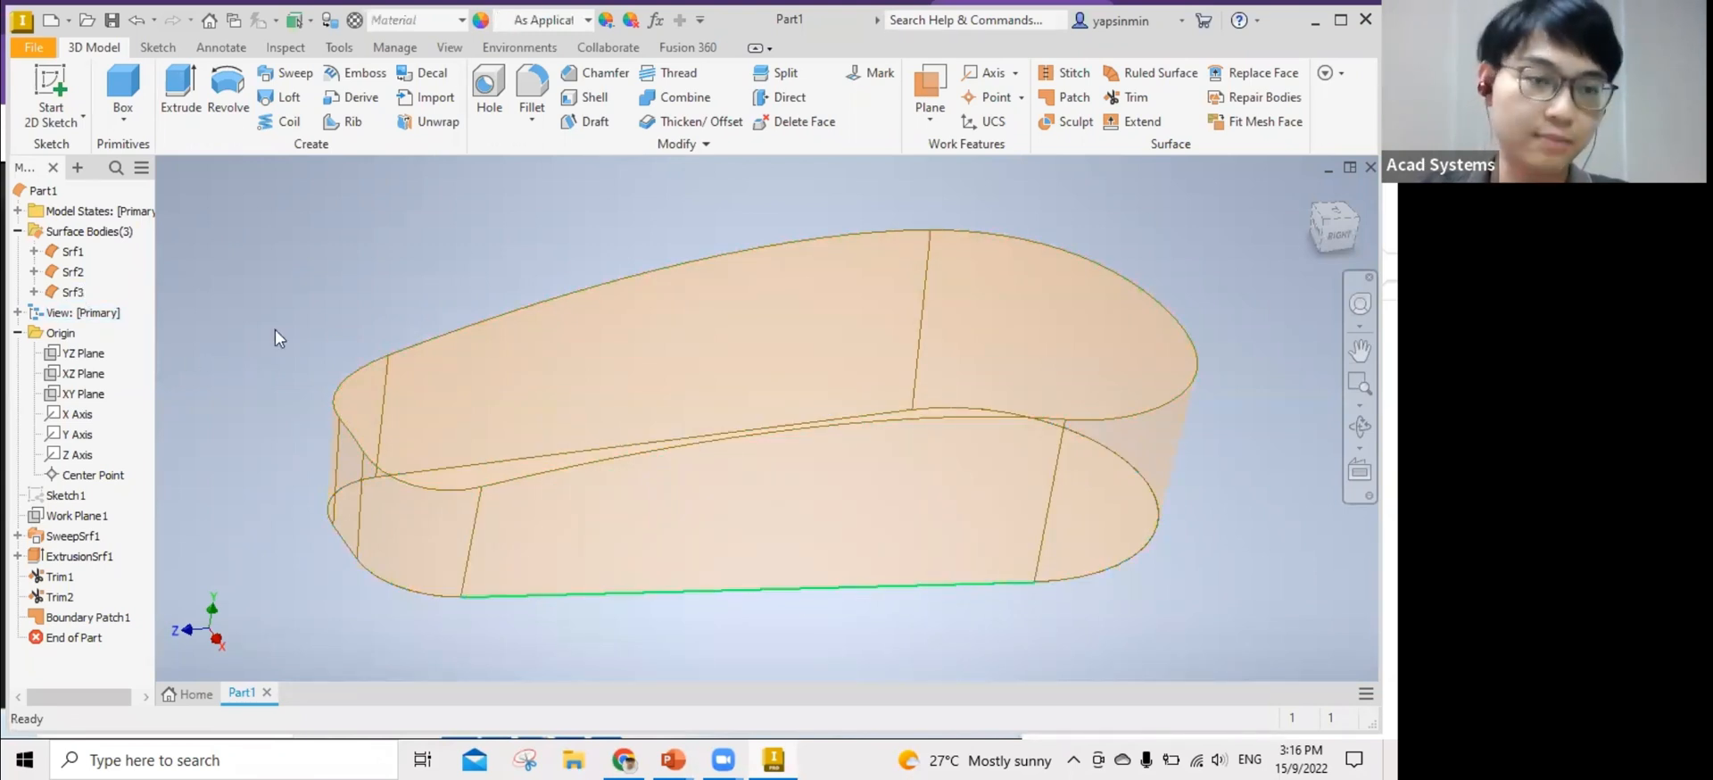
left_click(76, 294)
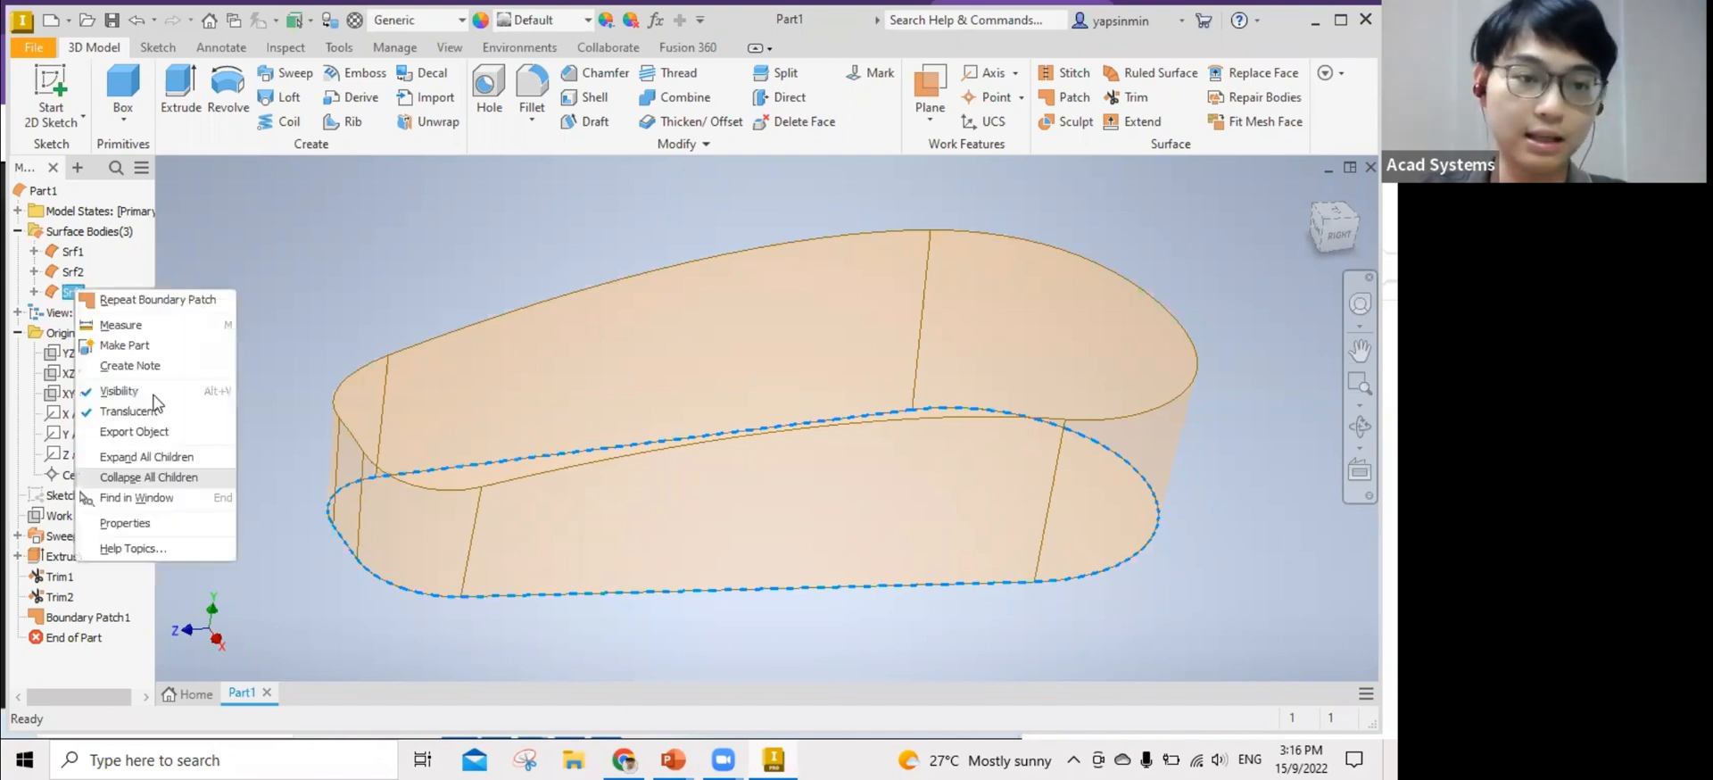
left_click(204, 392)
mouse_move(273, 417)
middle_mouse_down("shift")
mouse_move(329, 446)
mouse_move(302, 413)
mouse_move(294, 432)
middle_mouse_up("shift")
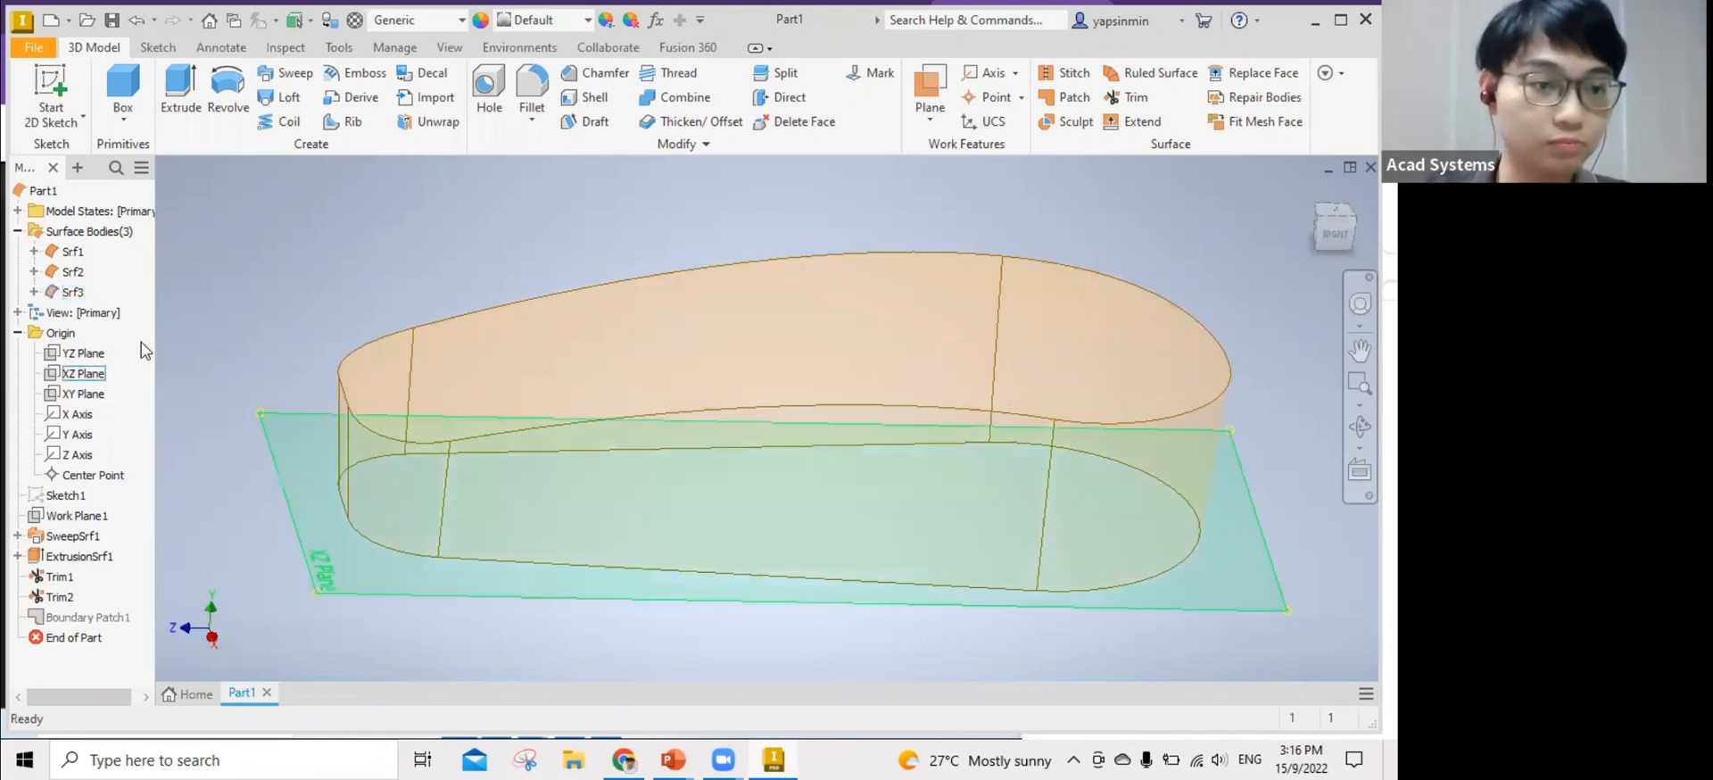
middle_click_drag(219, 331, 230, 306, "shift")
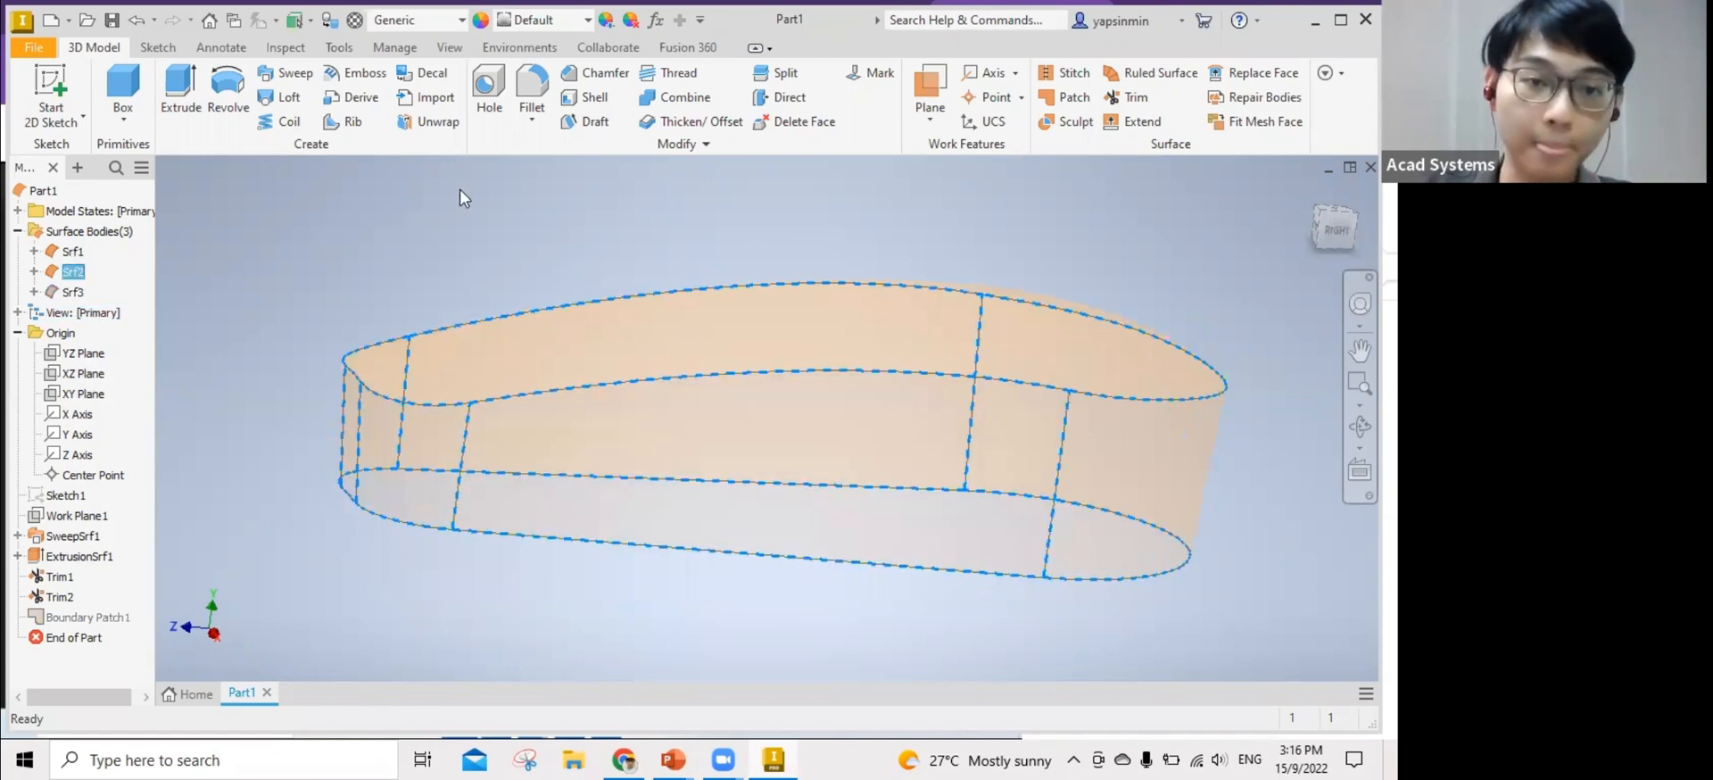
Duplicate the top surface Srf1 with Copy Object, using the Create Object method.
left_click(75, 253)
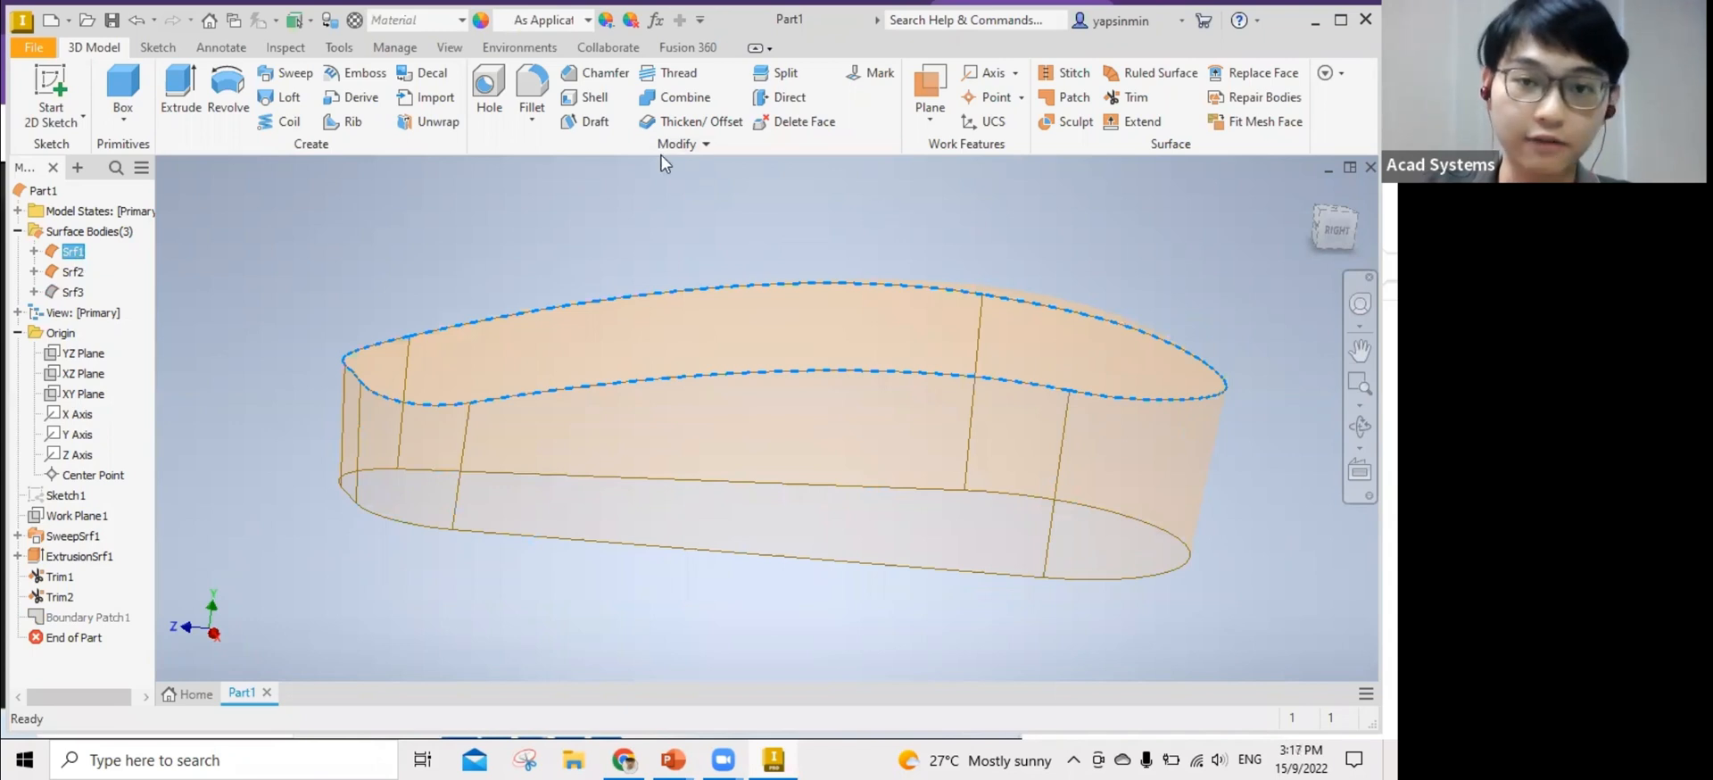
left_click(662, 146)
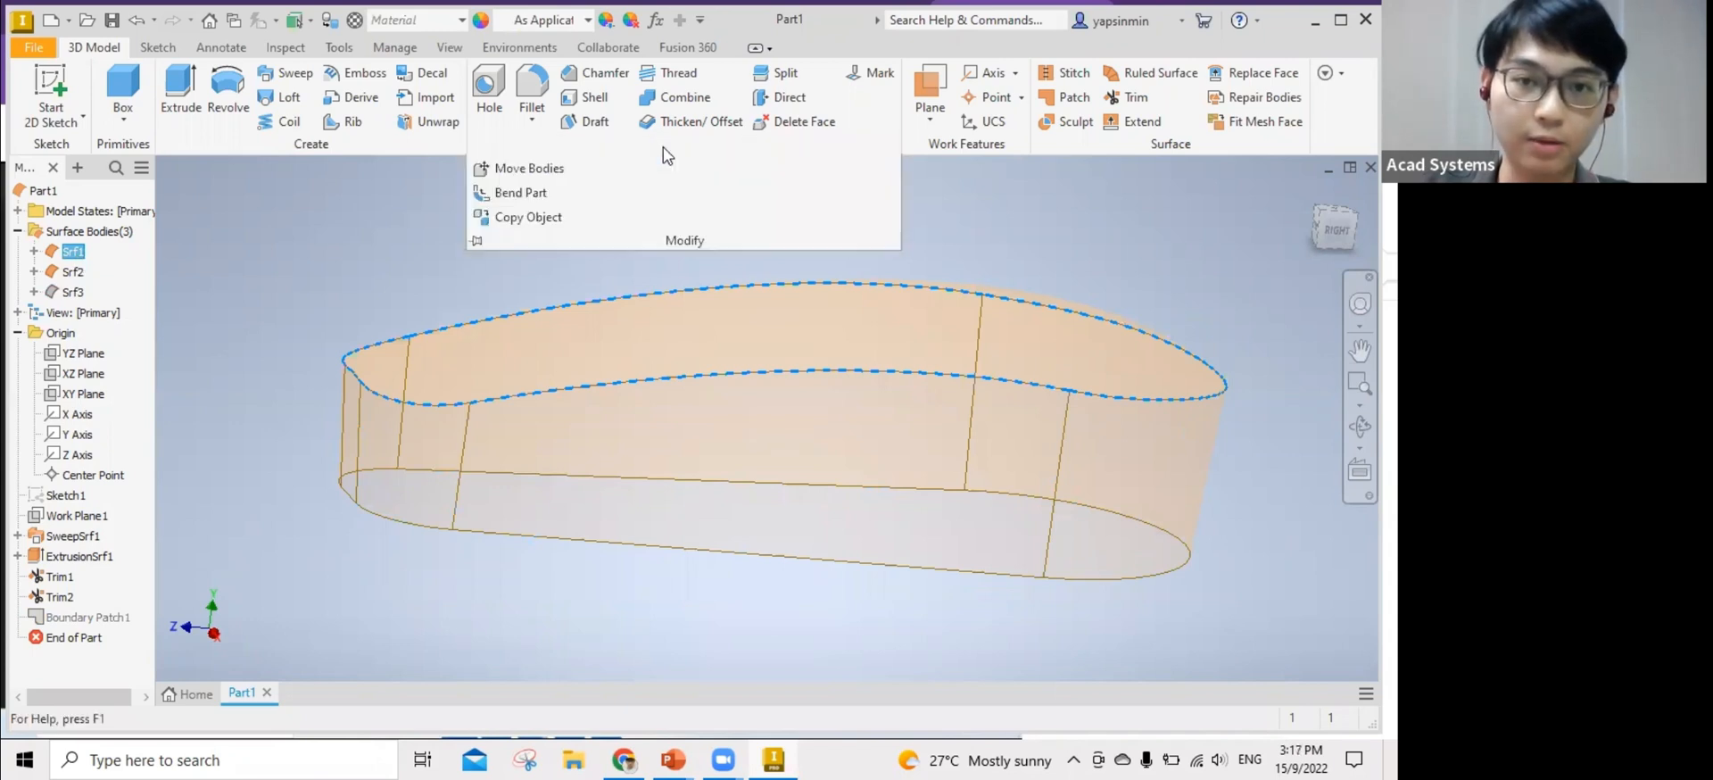
left_click(534, 219)
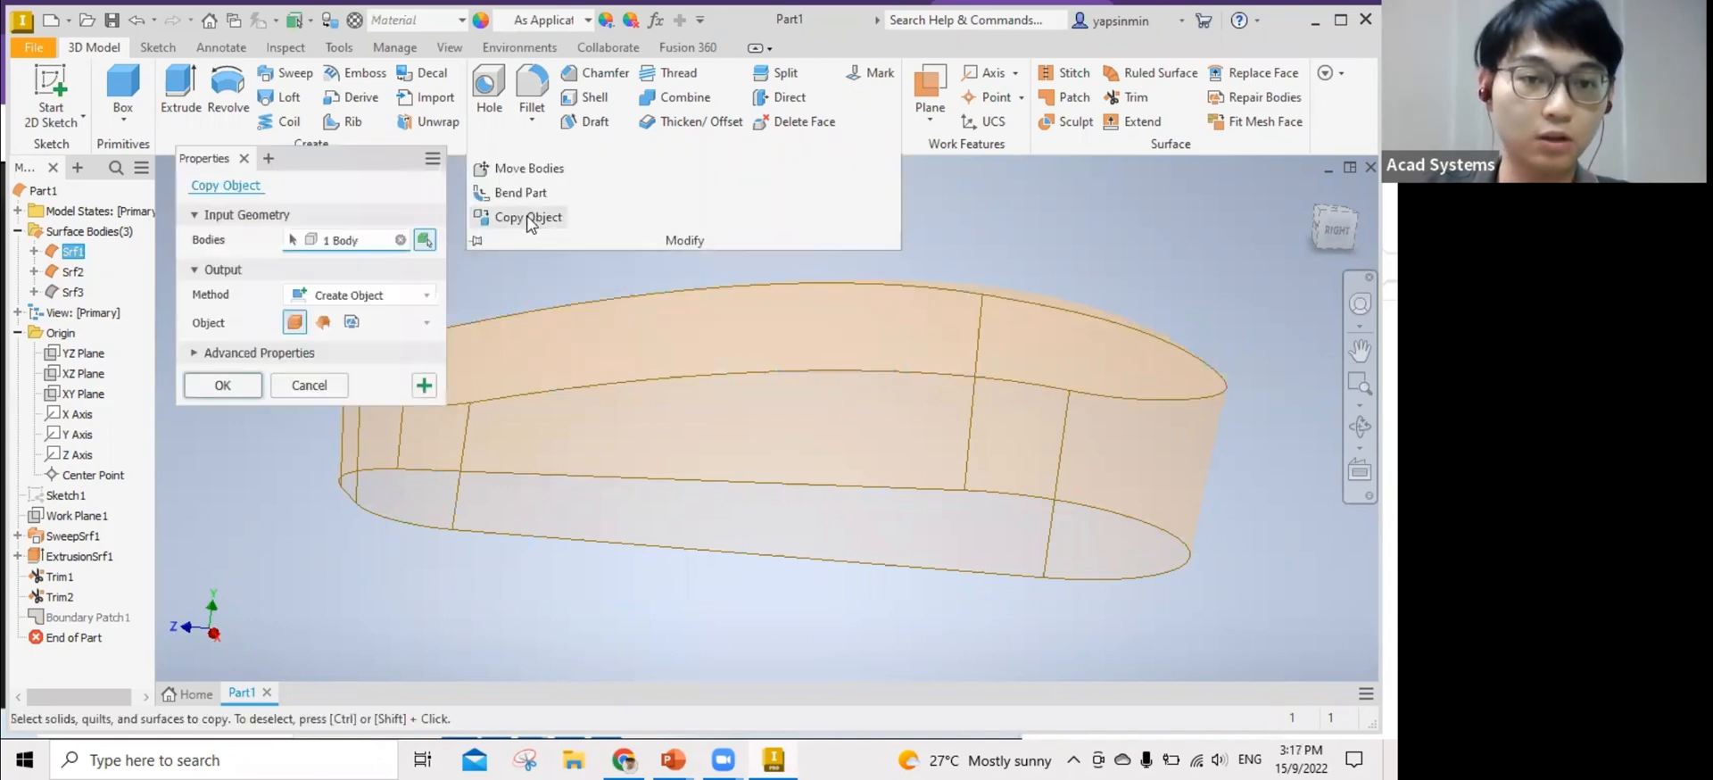
left_click(224, 385)
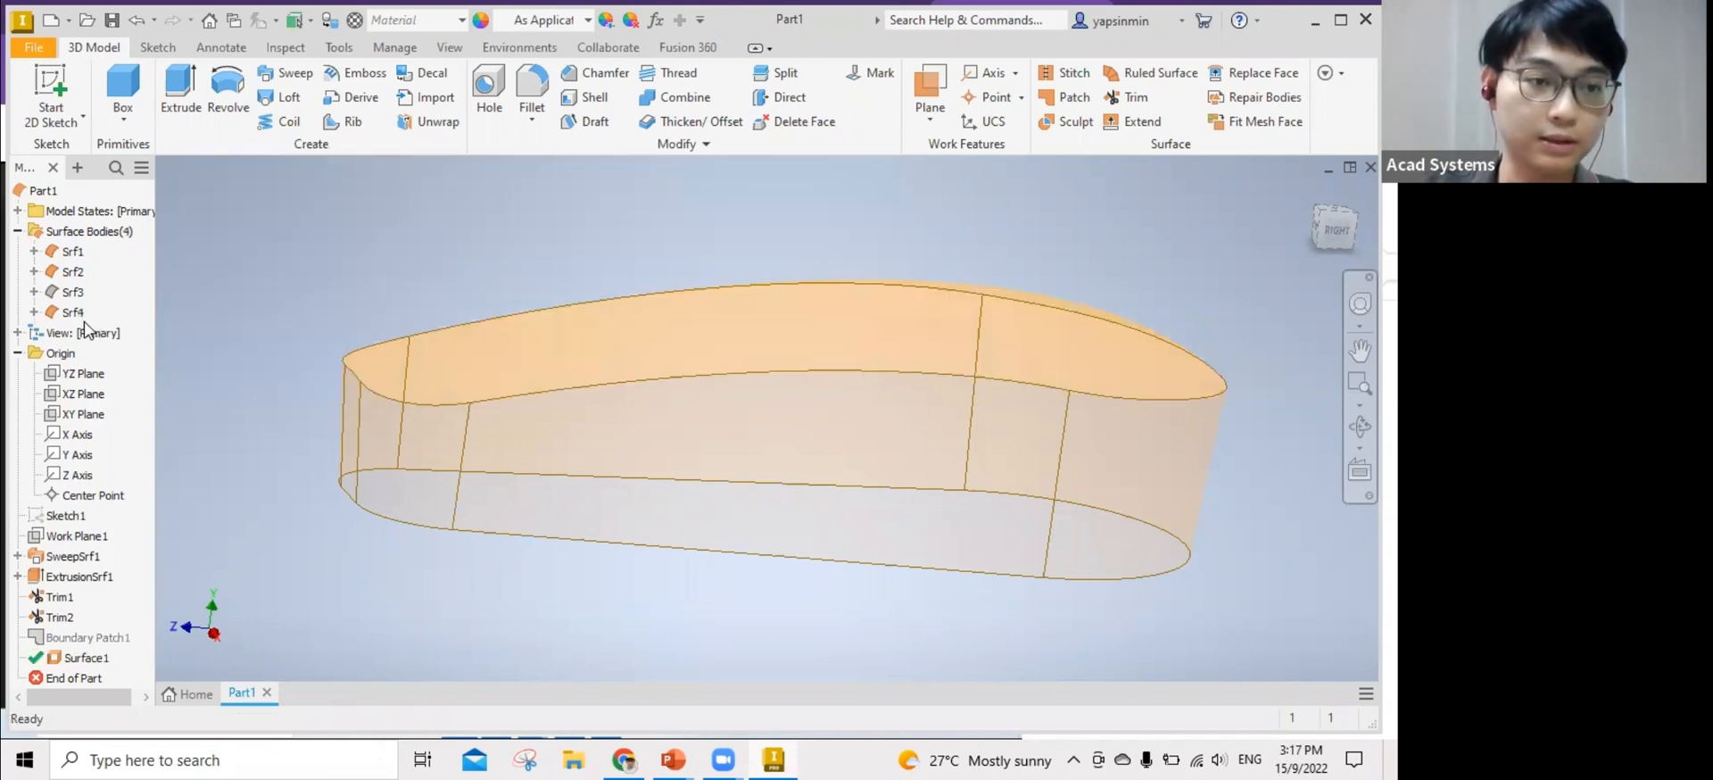
Hide the original top surface body Srf1.
left_click(74, 252)
right_click(75, 257)
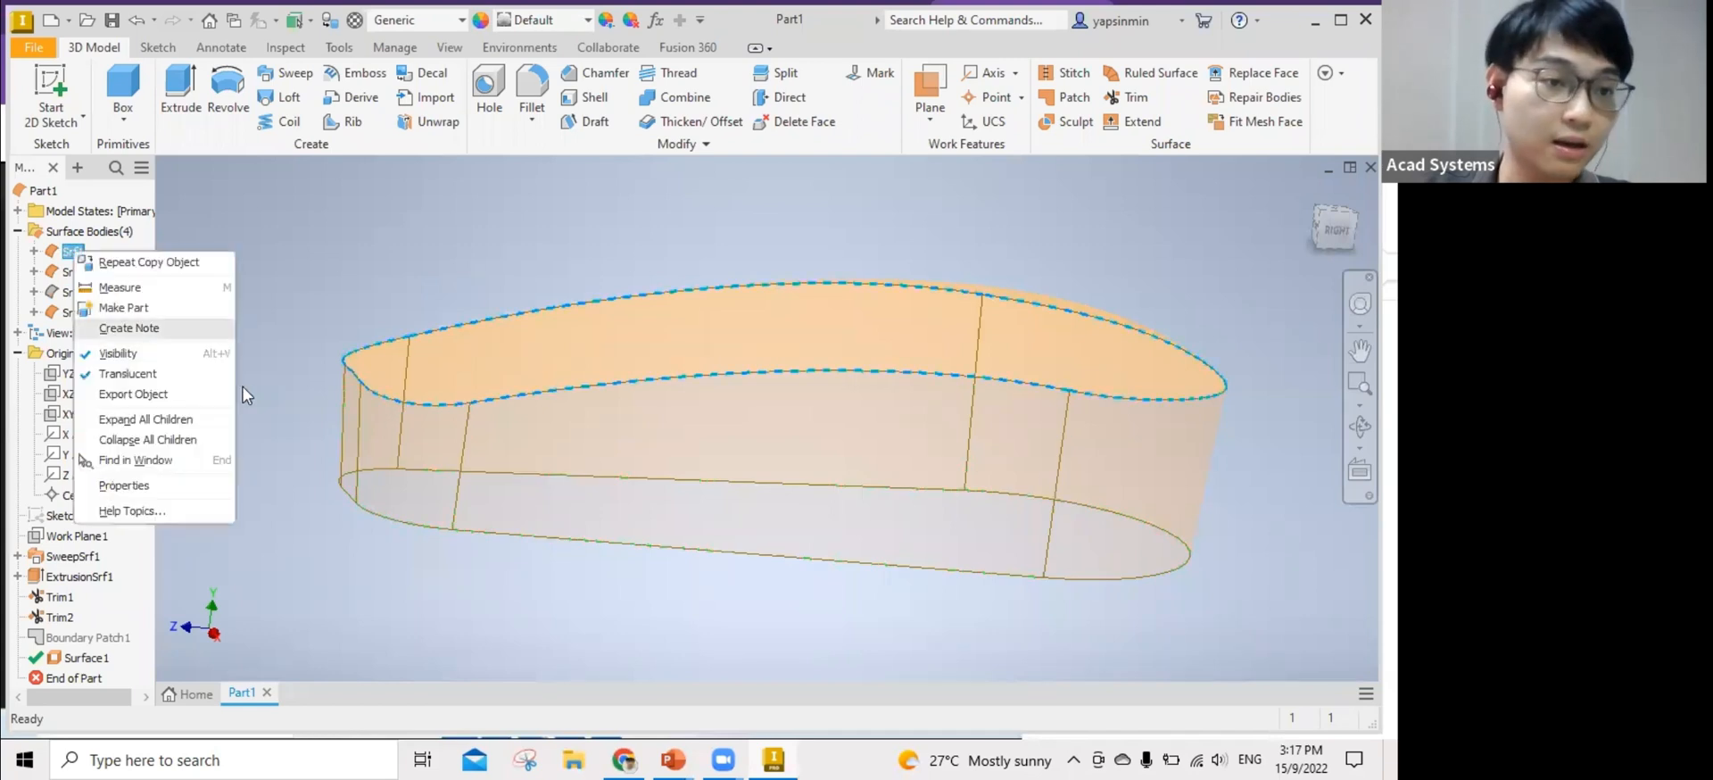
left_click(172, 353)
left_click(433, 232)
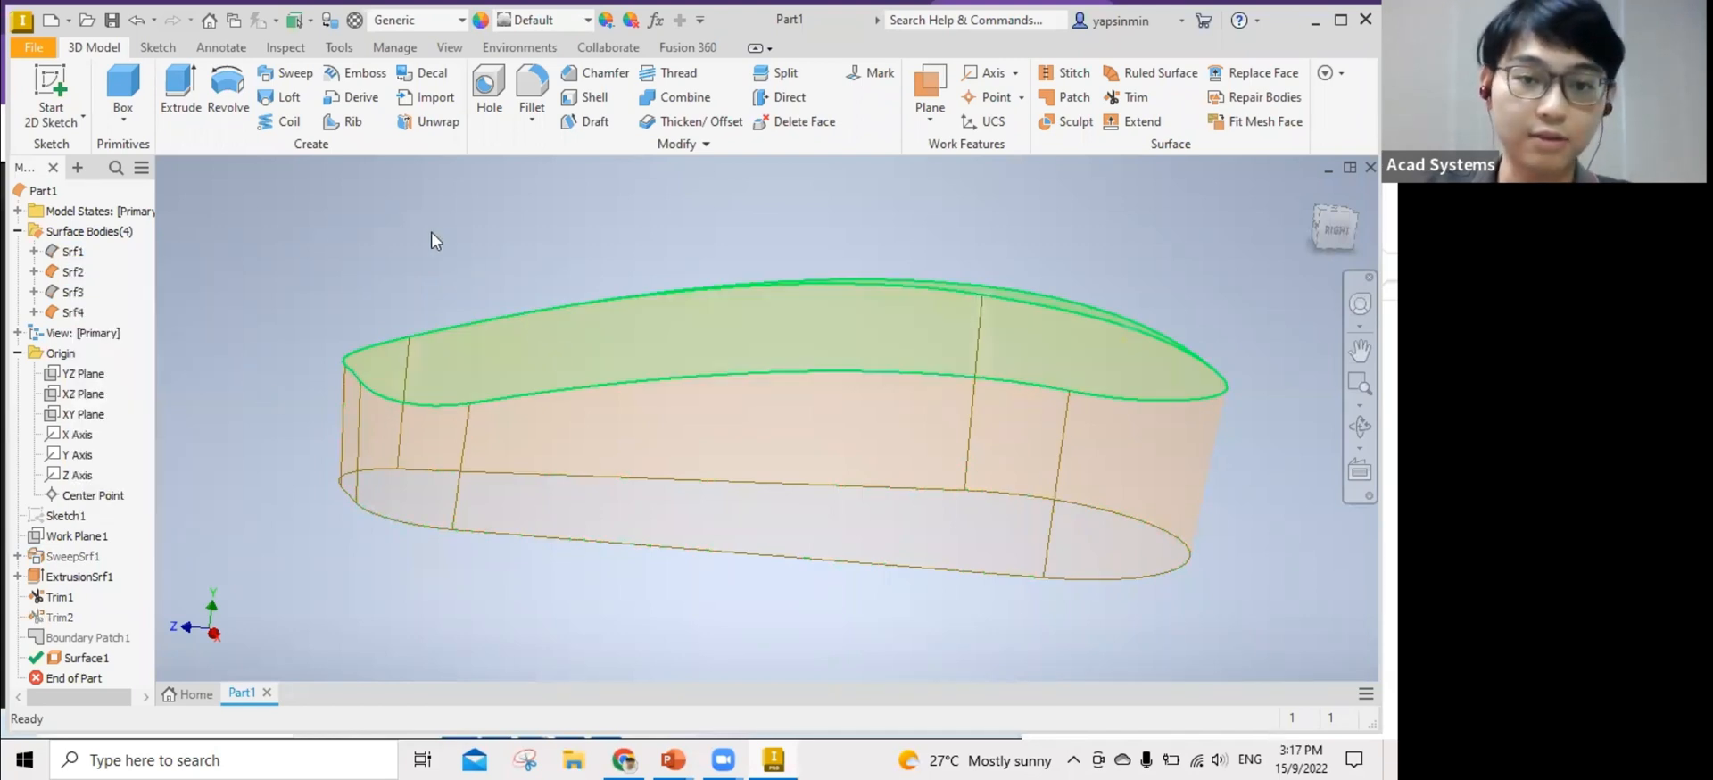
left_click(79, 255)
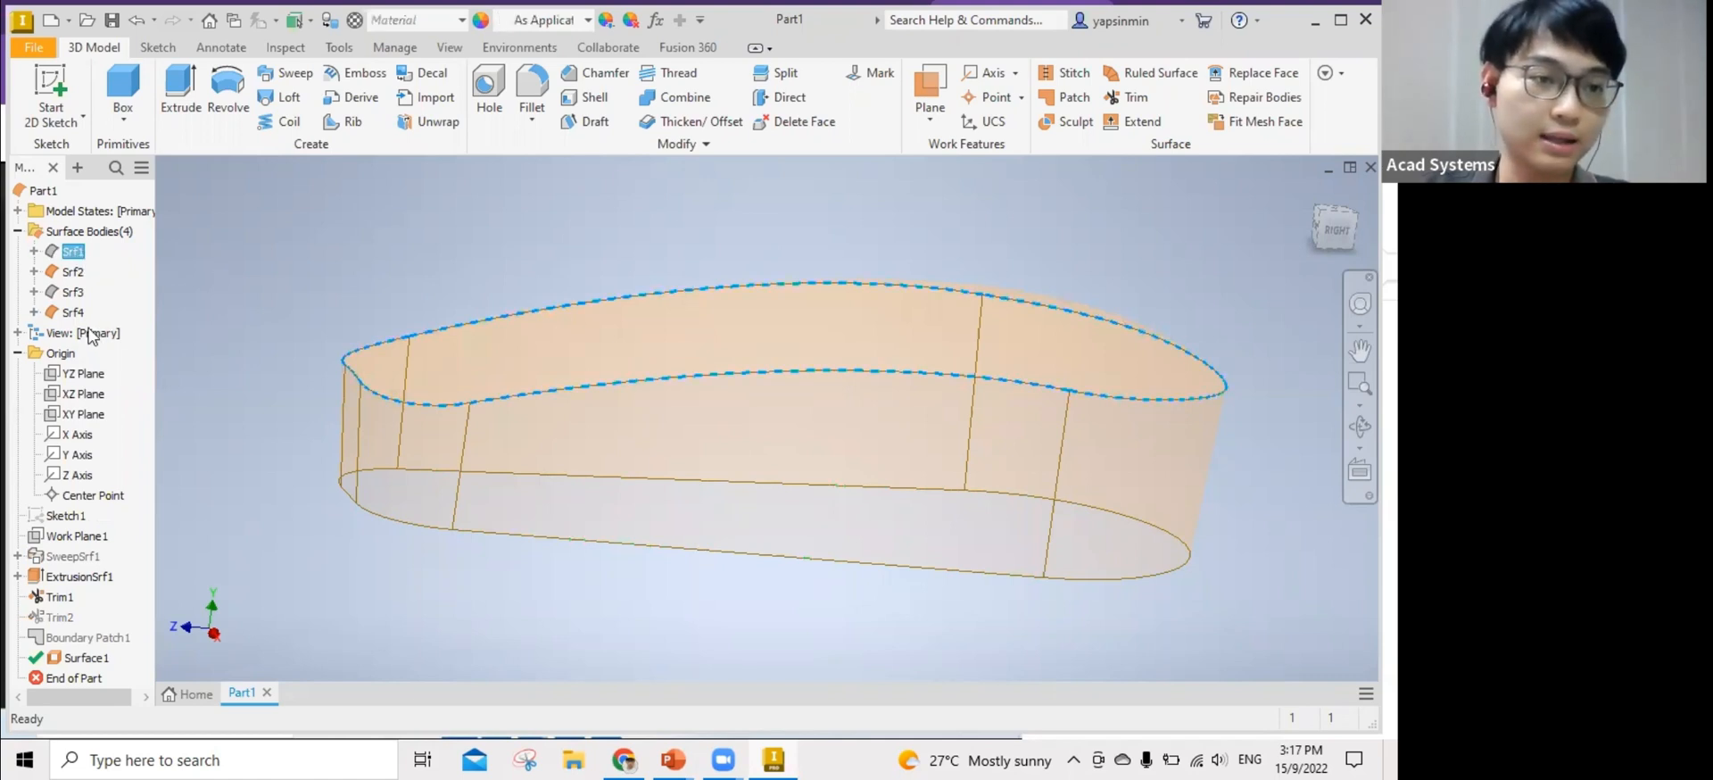
left_click(73, 253)
right_click(73, 251)
left_click(399, 244)
left_click(295, 265)
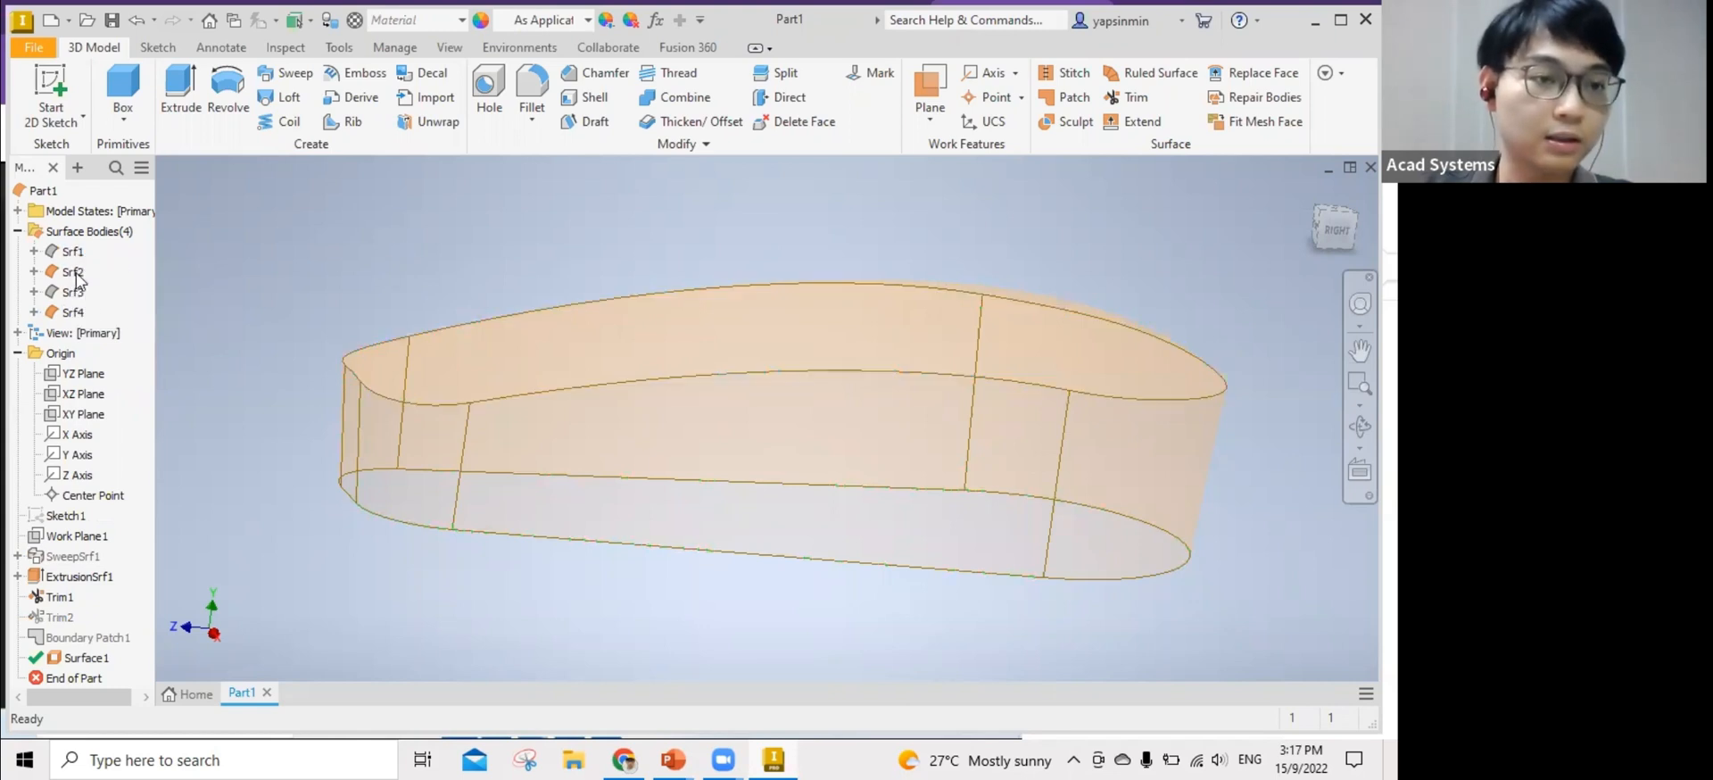
Lower the copied top surface Srf4 with Move Bodies, using an X offset of 0 and a Y offset of -2 mm.
left_click(73, 311)
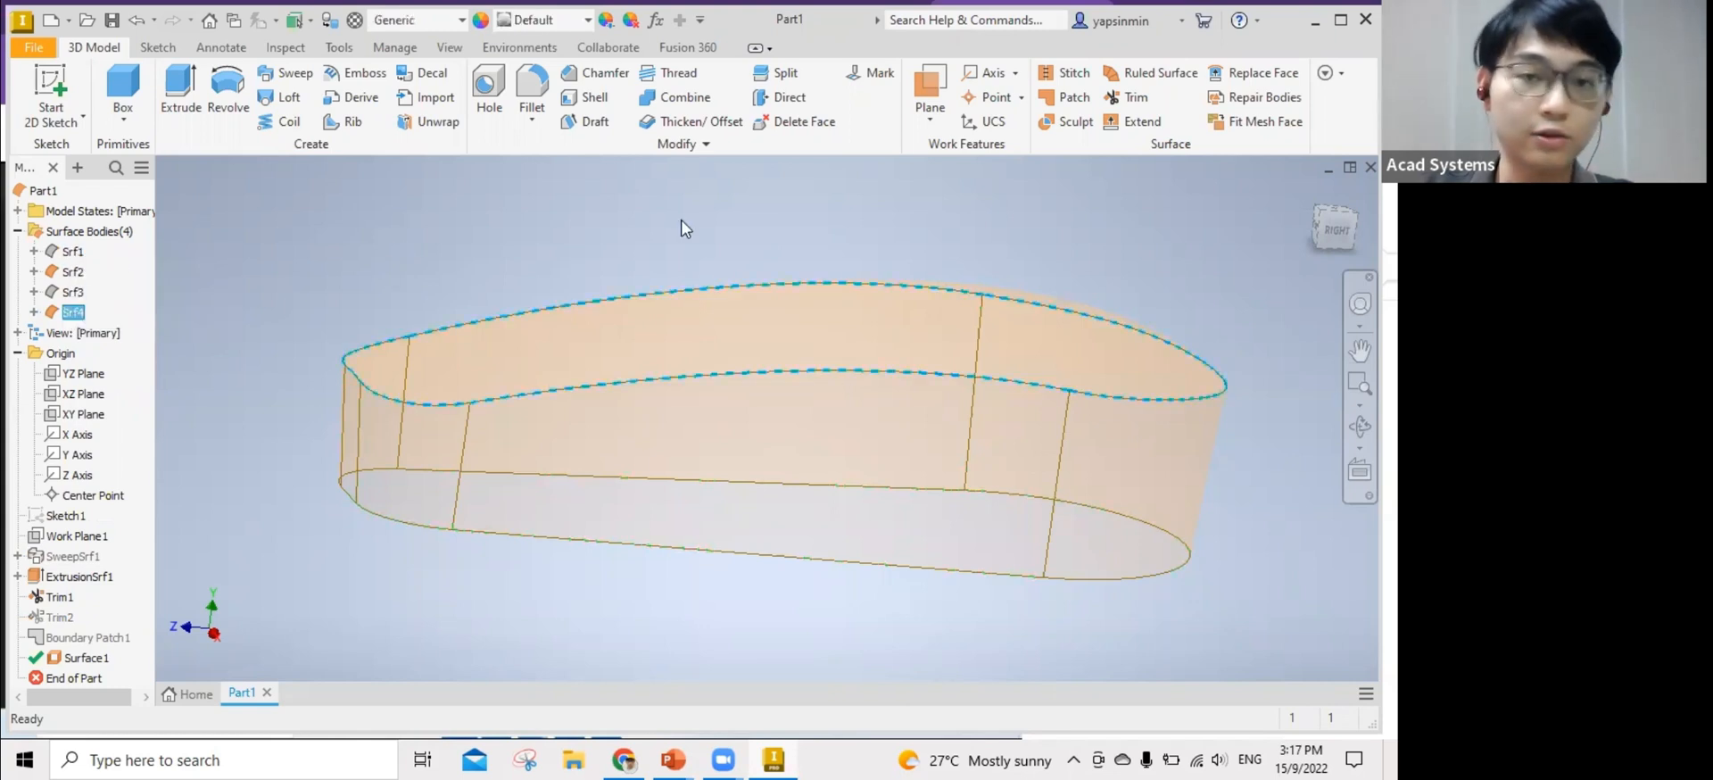
left_click(705, 144)
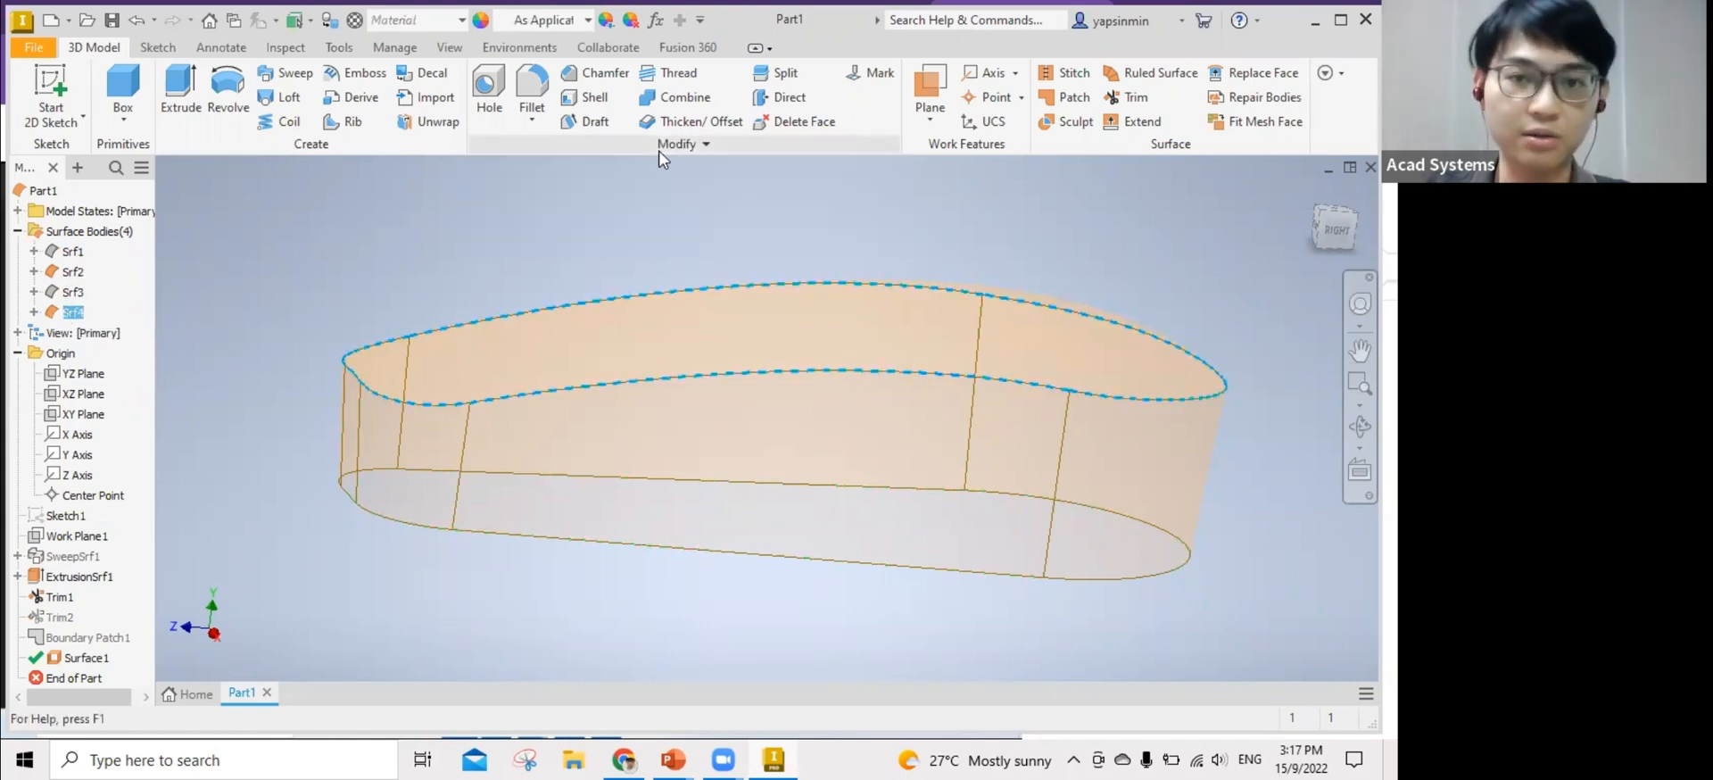
left_click(661, 152)
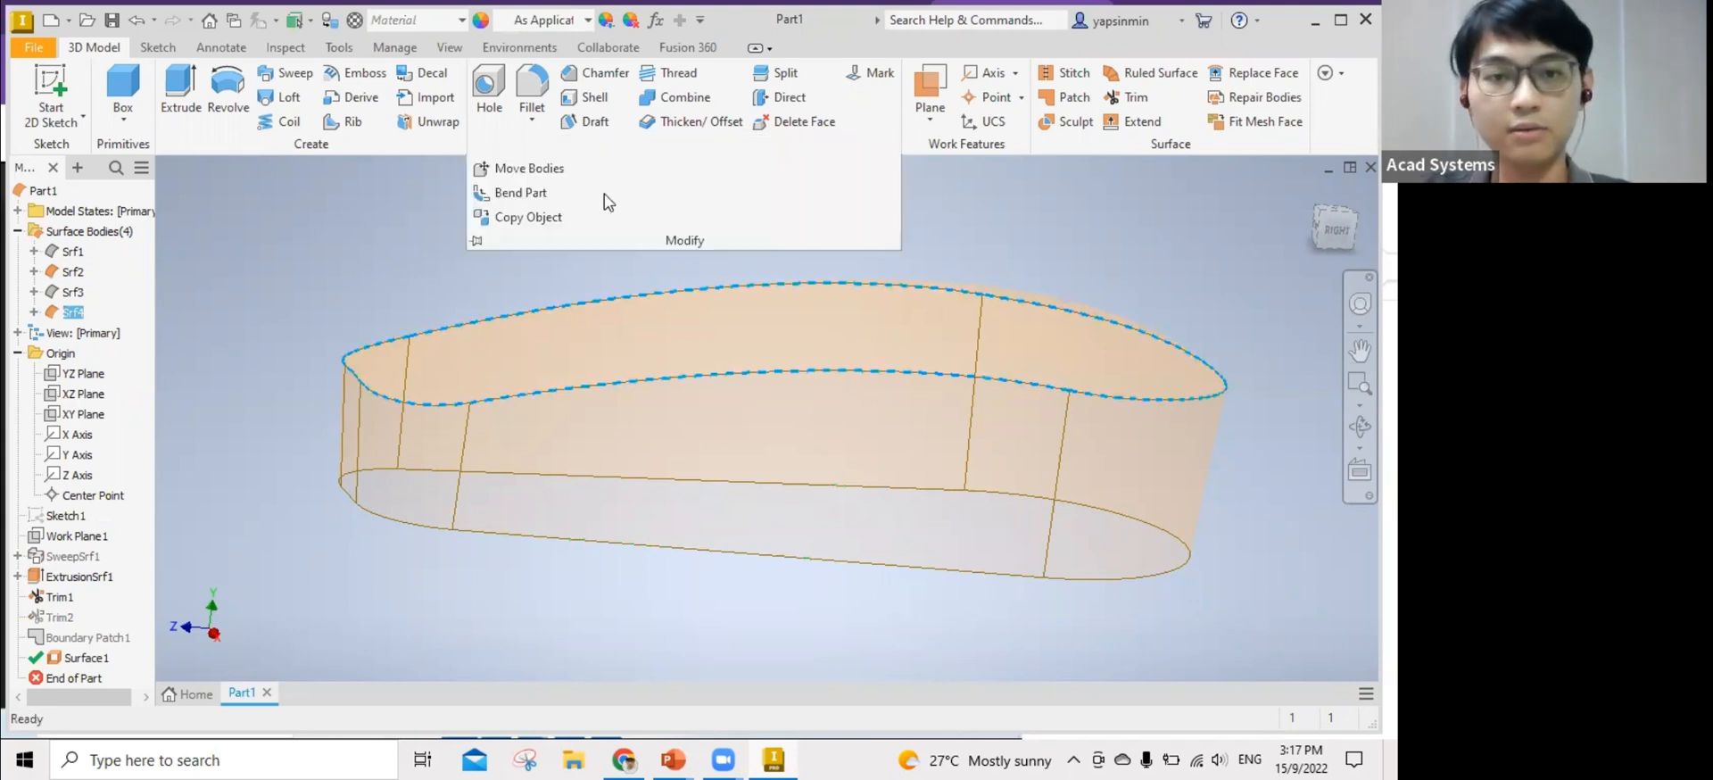
left_click(546, 170)
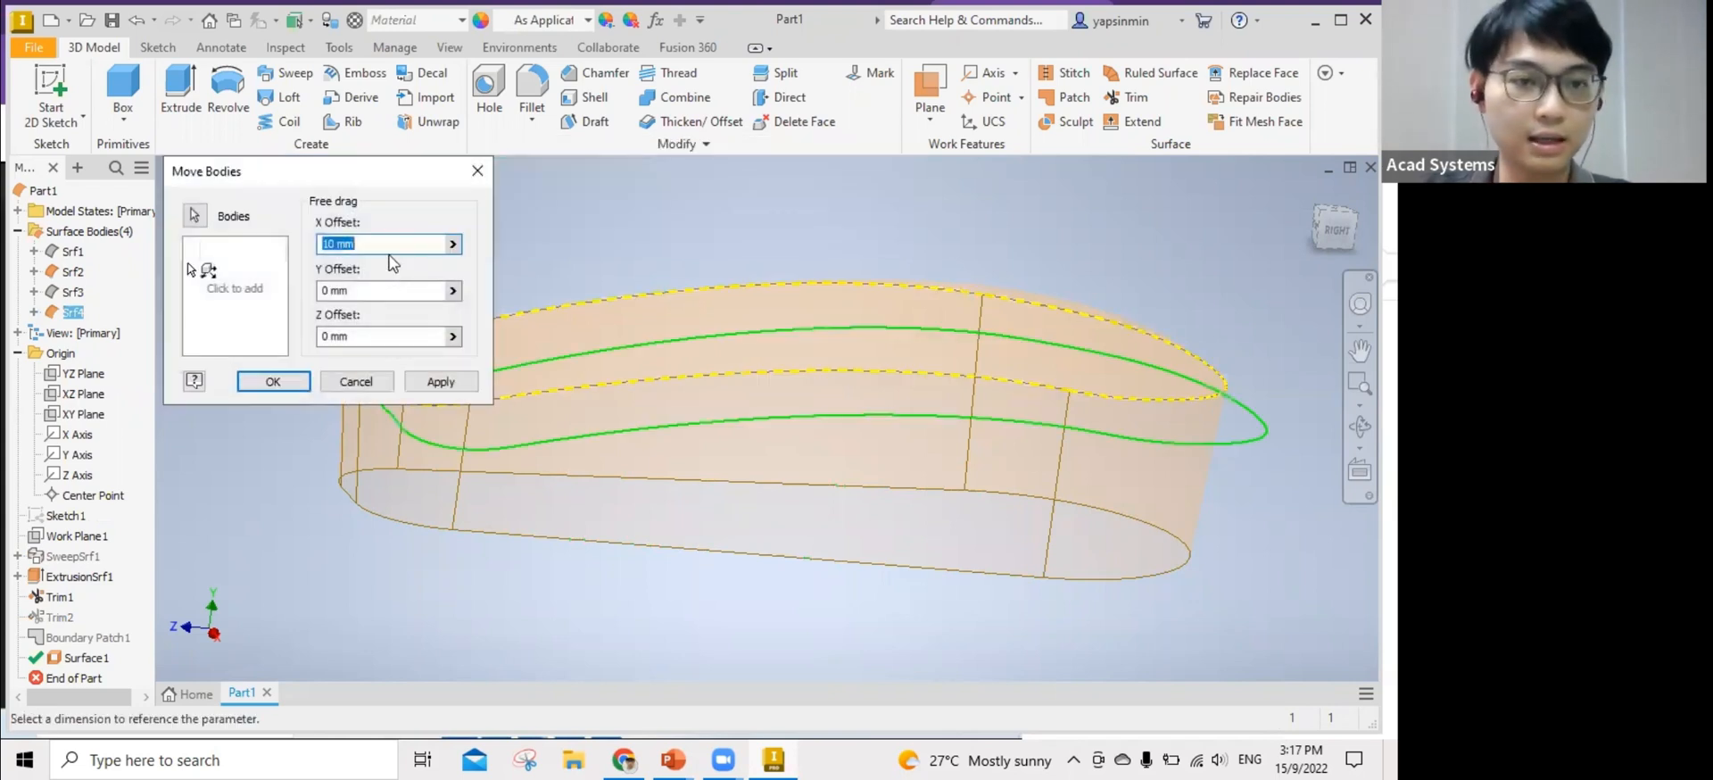
type("0")
key("Tab")
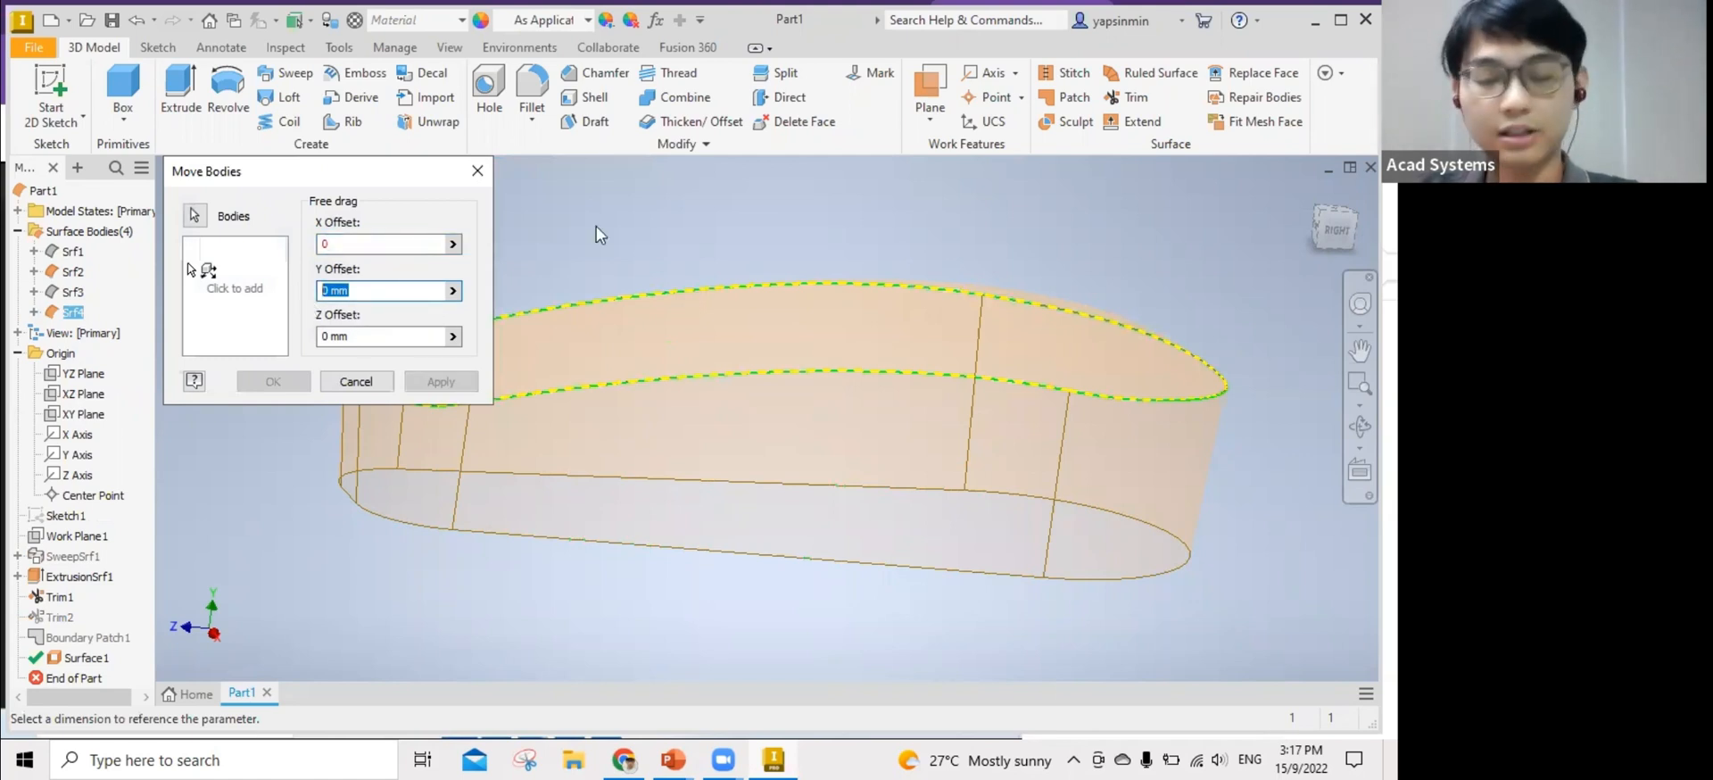
type("-5")
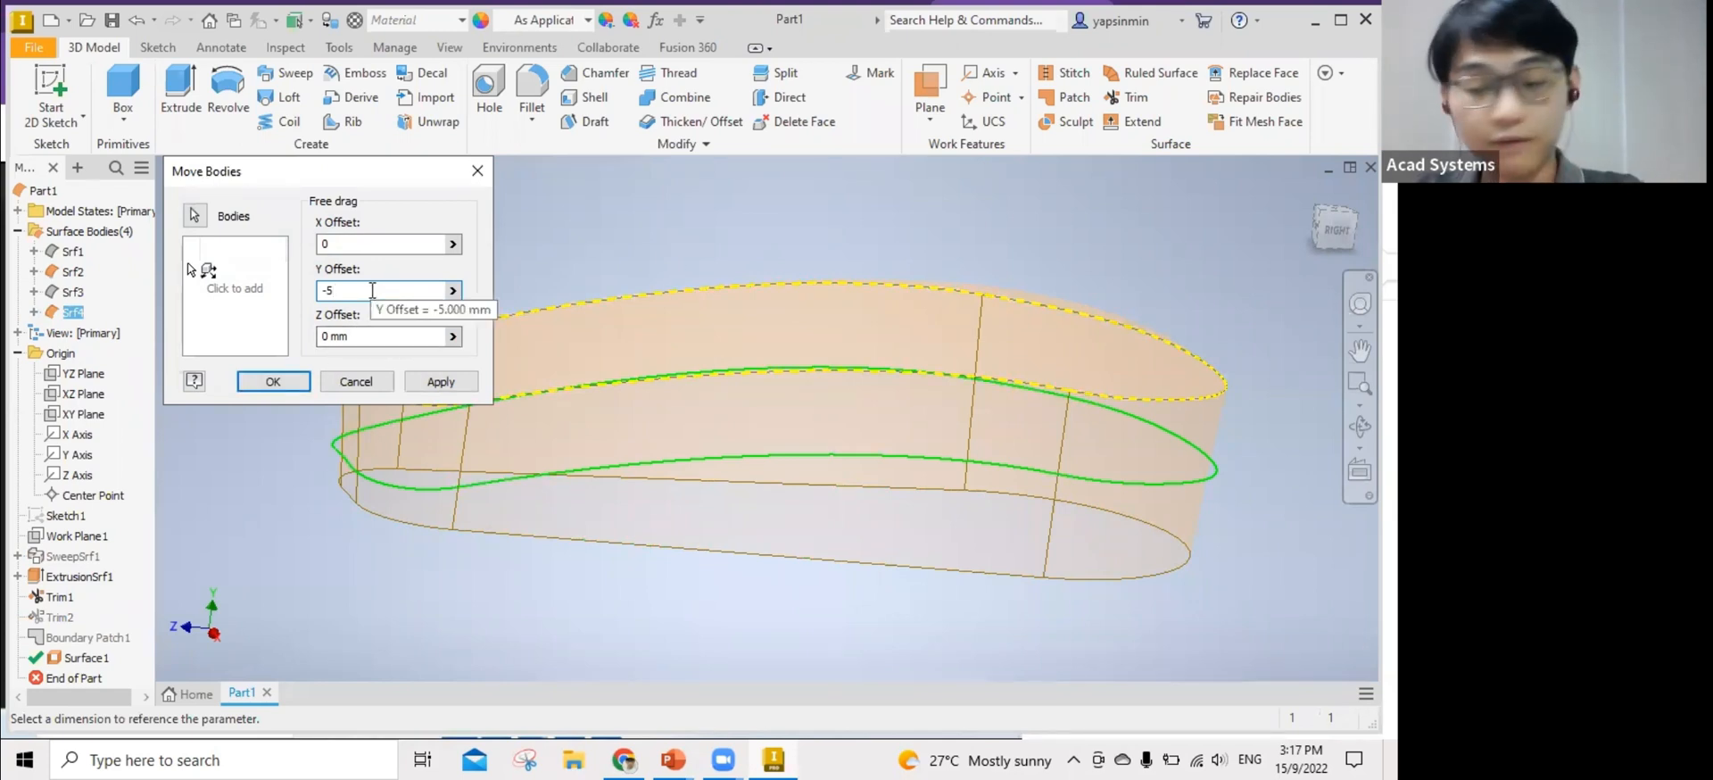
key("BackSpace")
type("2")
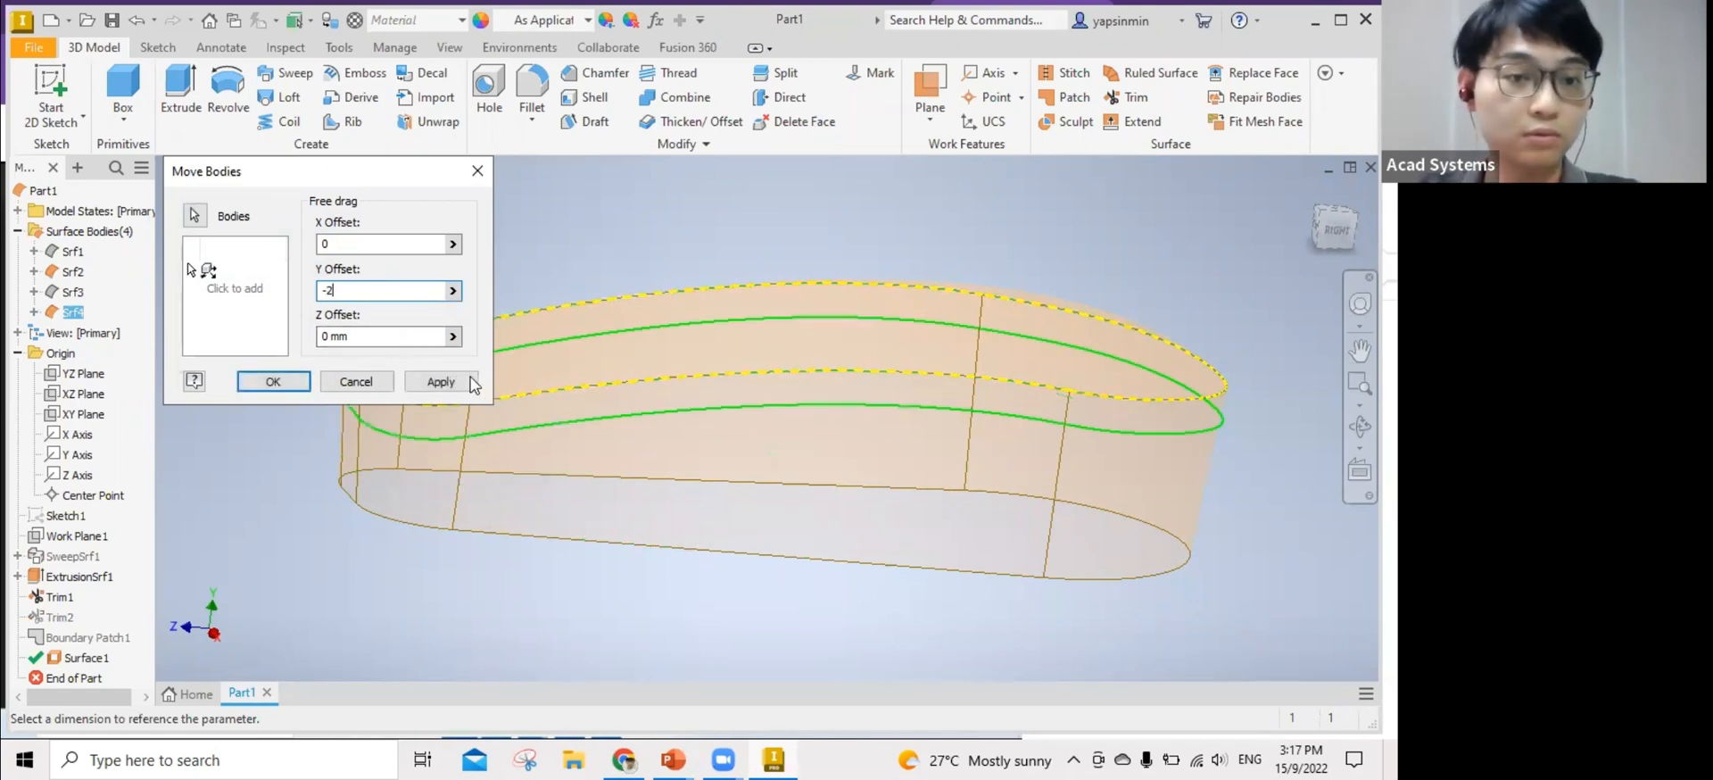
left_click(458, 383)
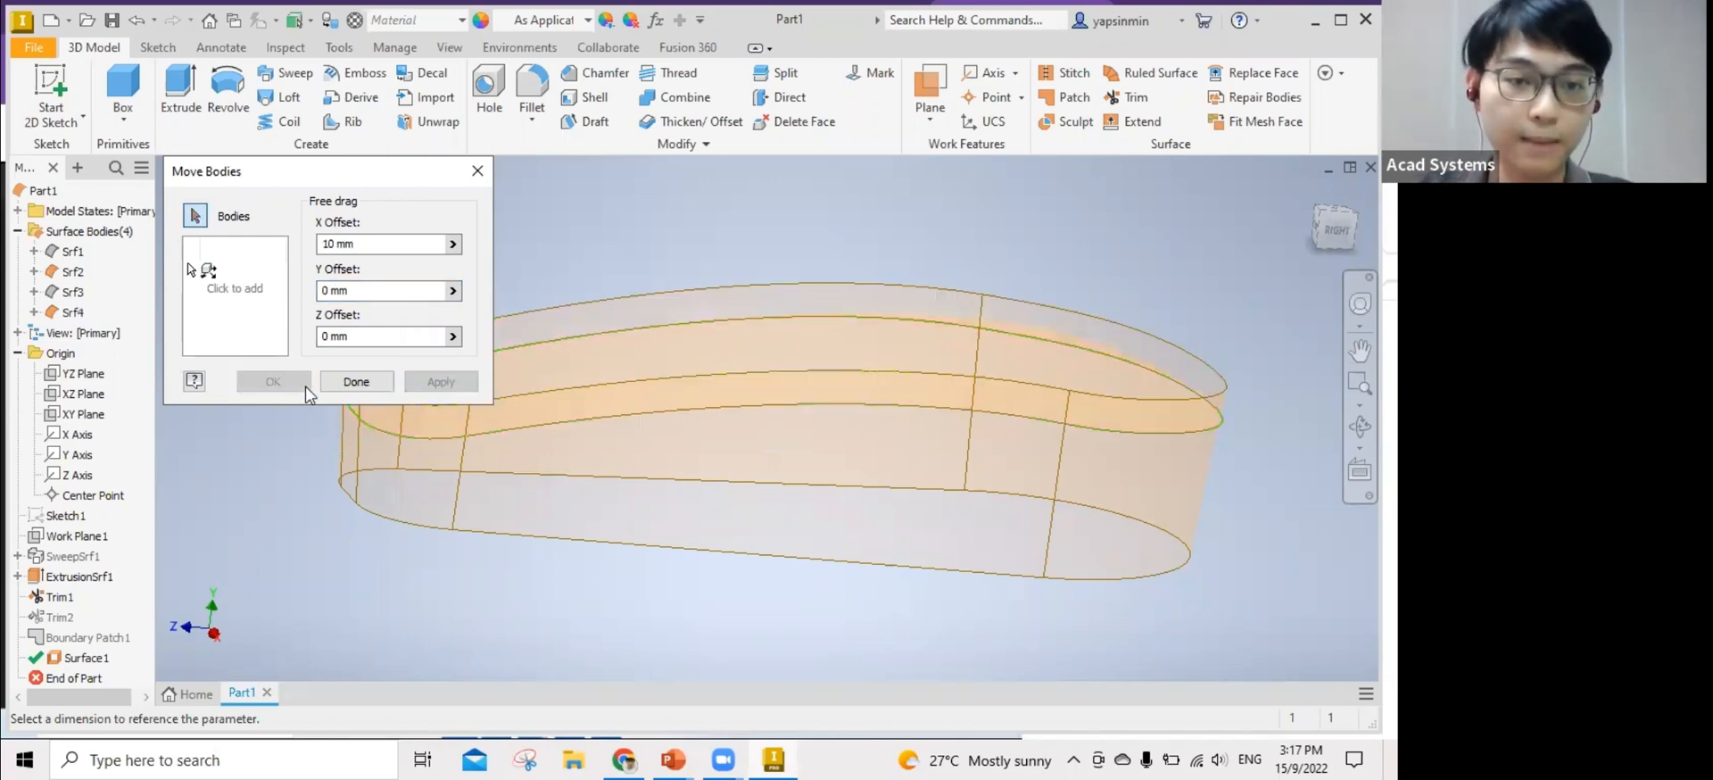
left_click(356, 383)
Duplicate the side wall surface Srf2 with Copy Object.
middle_click_drag(356, 270, 407, 263, "shift")
middle_click_drag(877, 252, 834, 252)
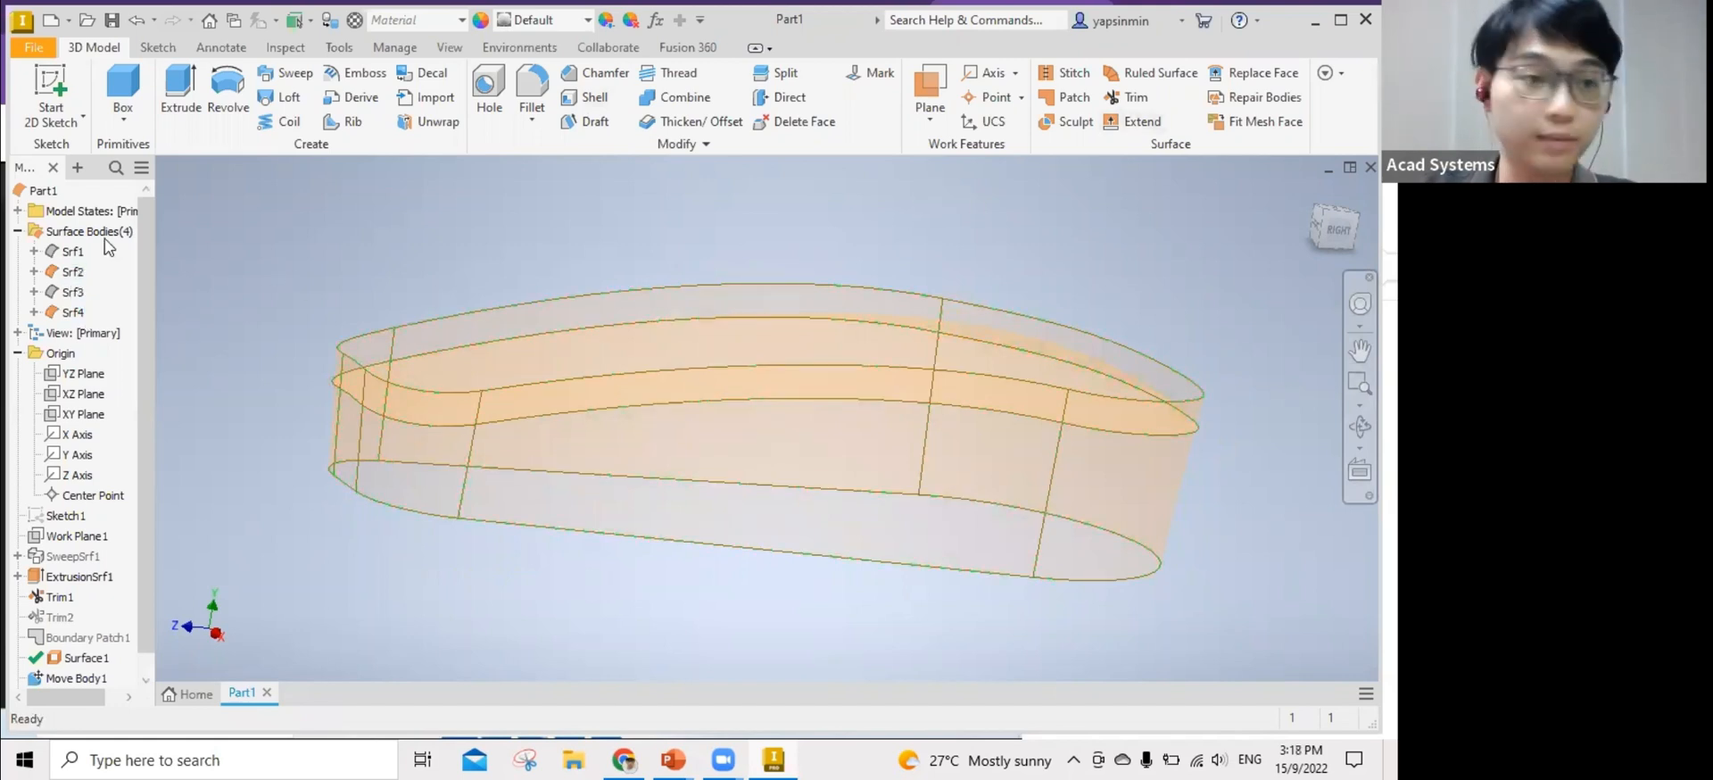
right_click(72, 270)
left_click(303, 257)
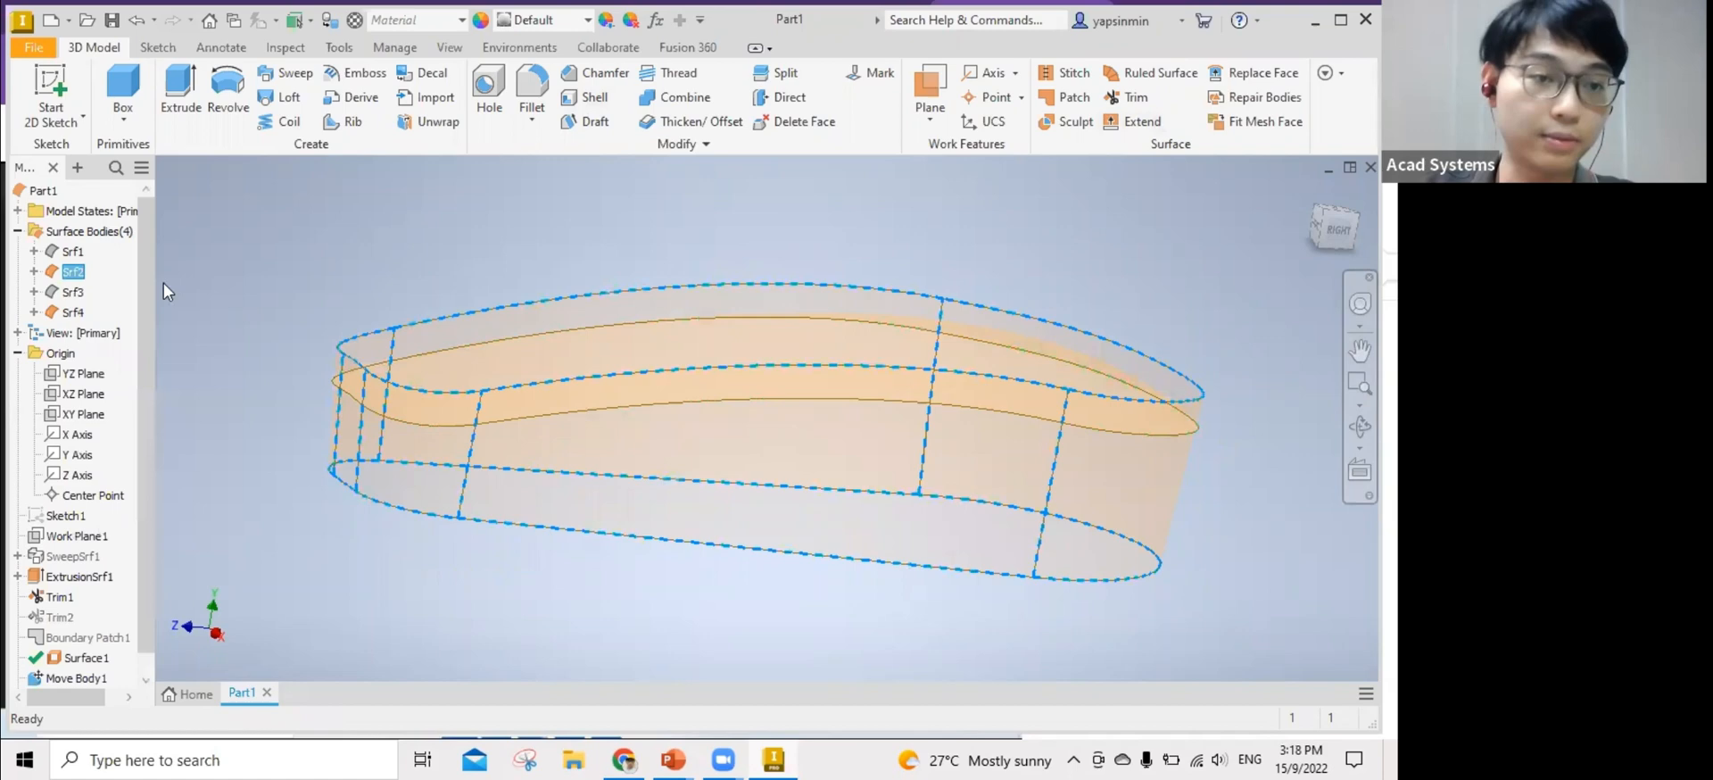
right_click(68, 273)
left_click(694, 145)
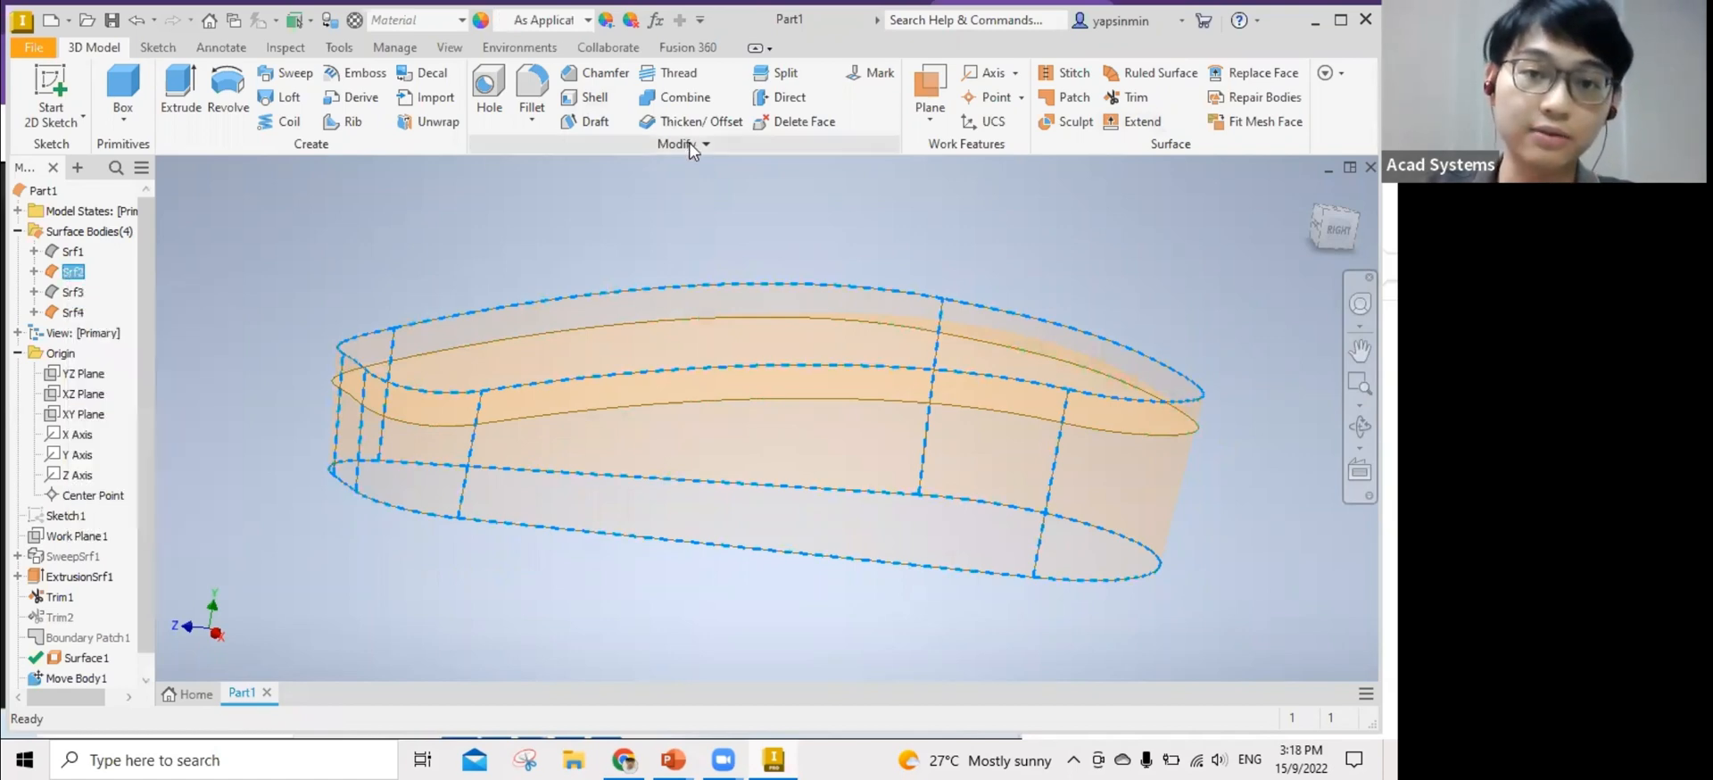
left_click(694, 145)
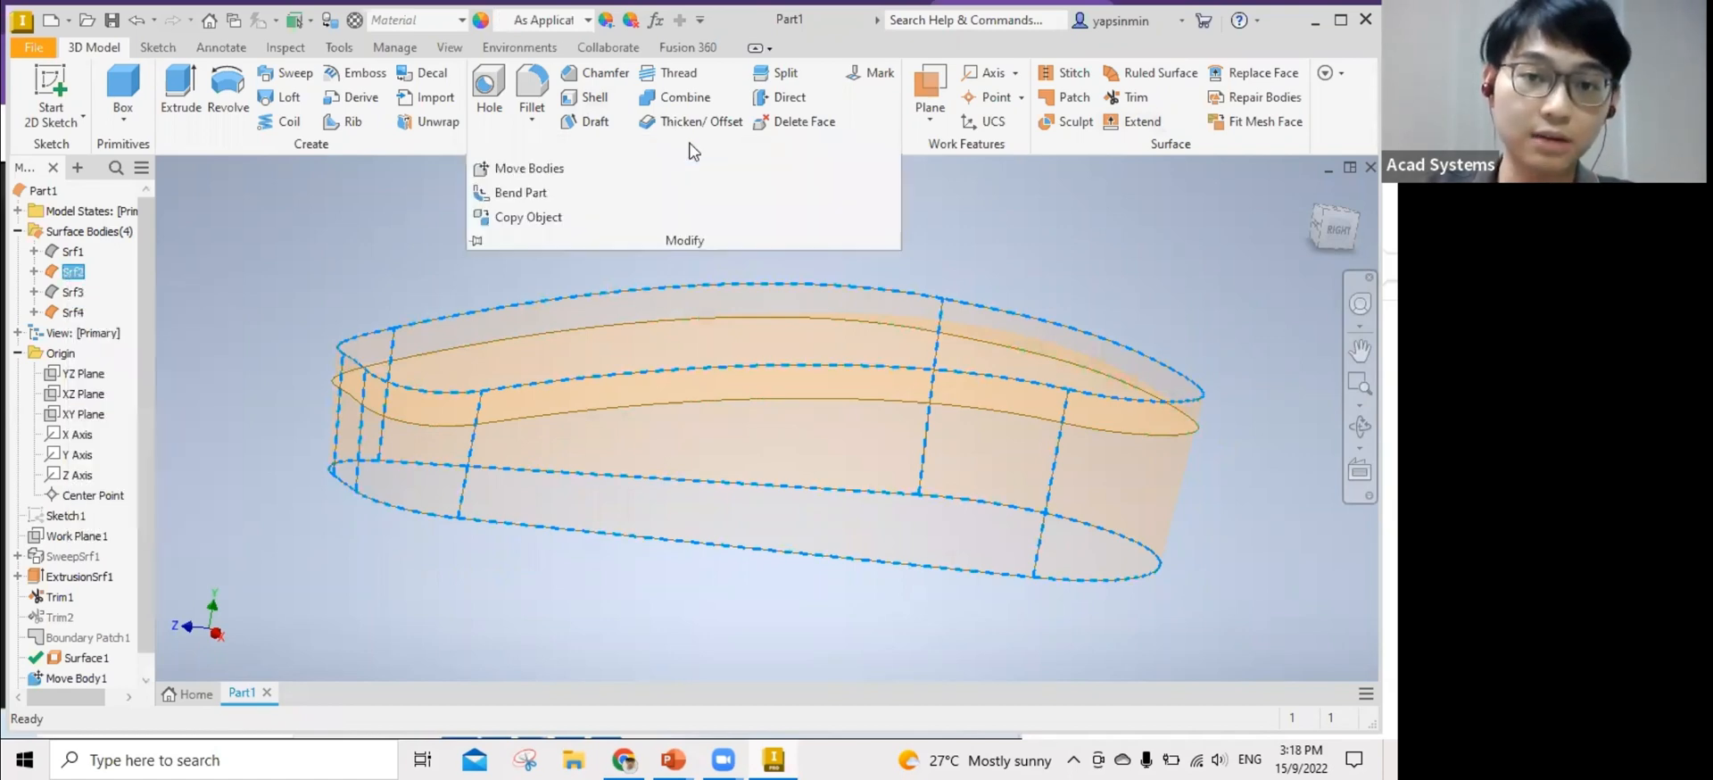
left_click(533, 218)
key("Return")
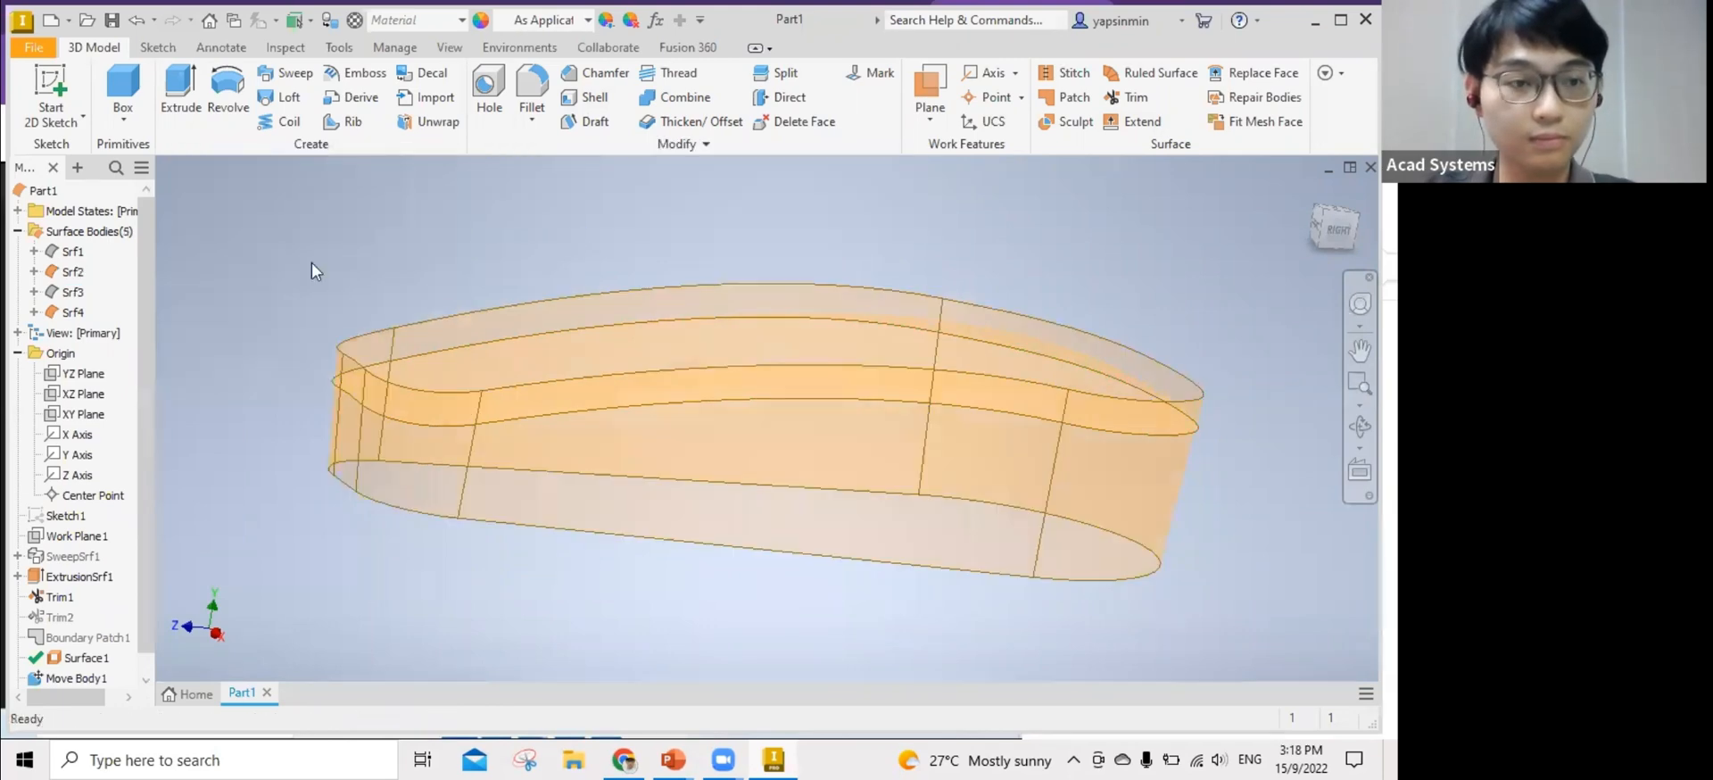
Trim off the portion of side wall Srf2 above the lowered surface Srf4, using Srf4 as the cutting tool.
left_click(71, 272)
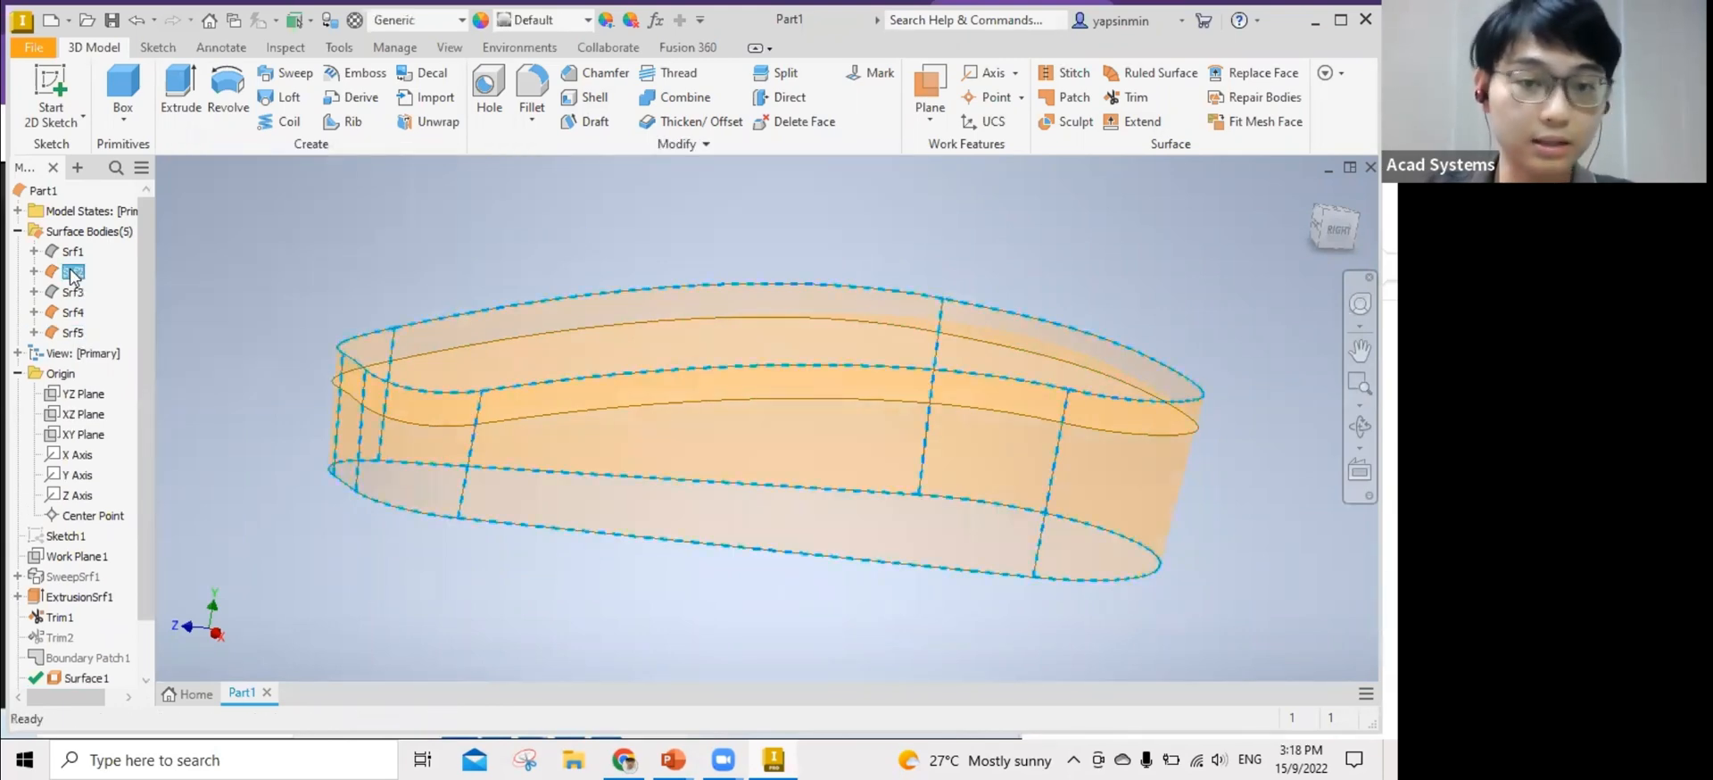
left_click(75, 313)
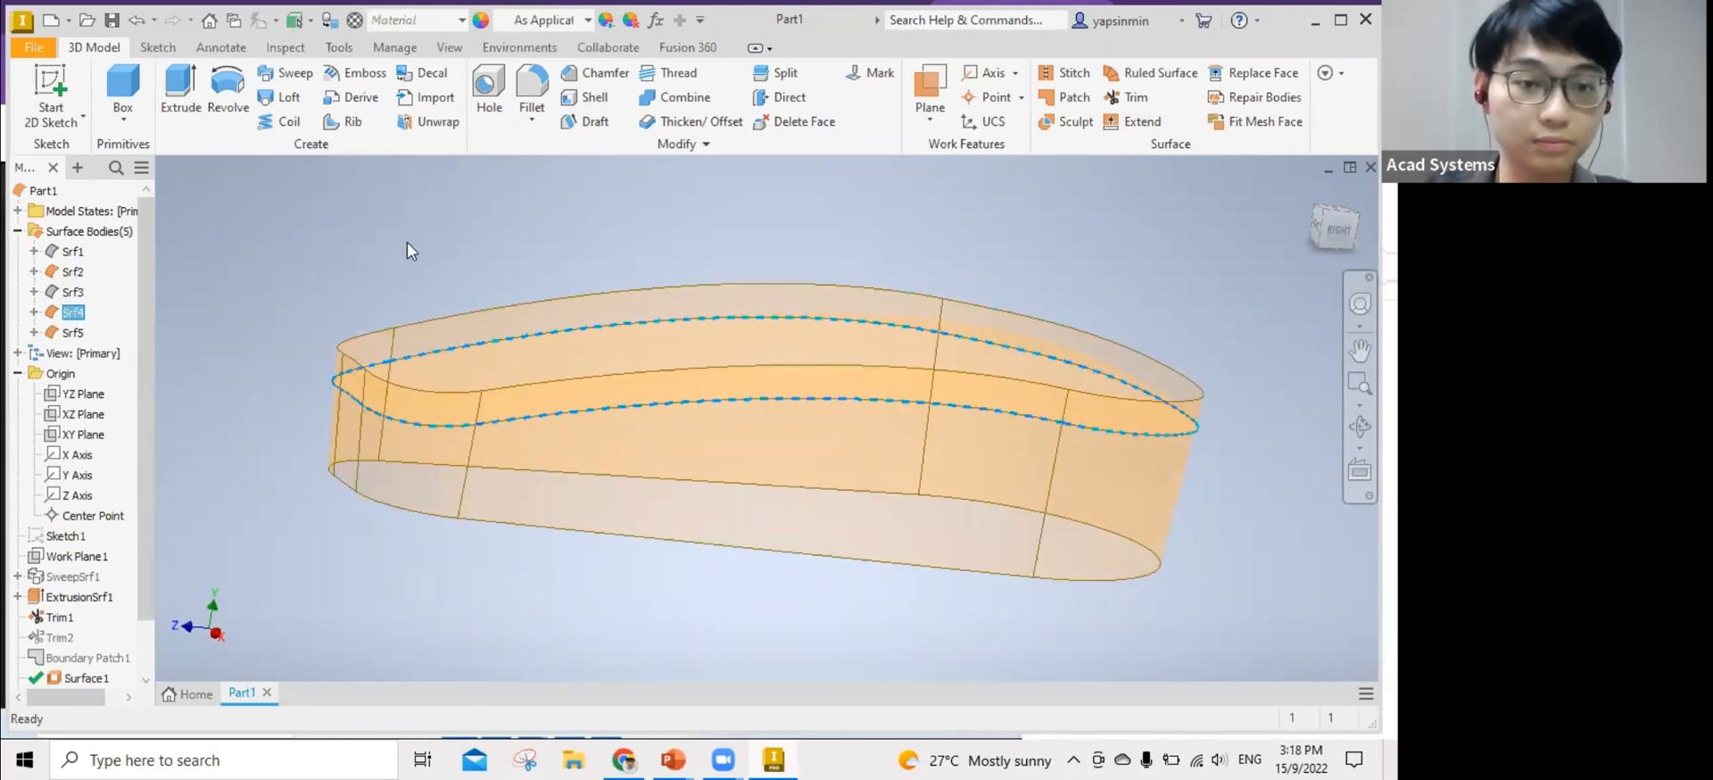
middle_click_drag(863, 246, 871, 257)
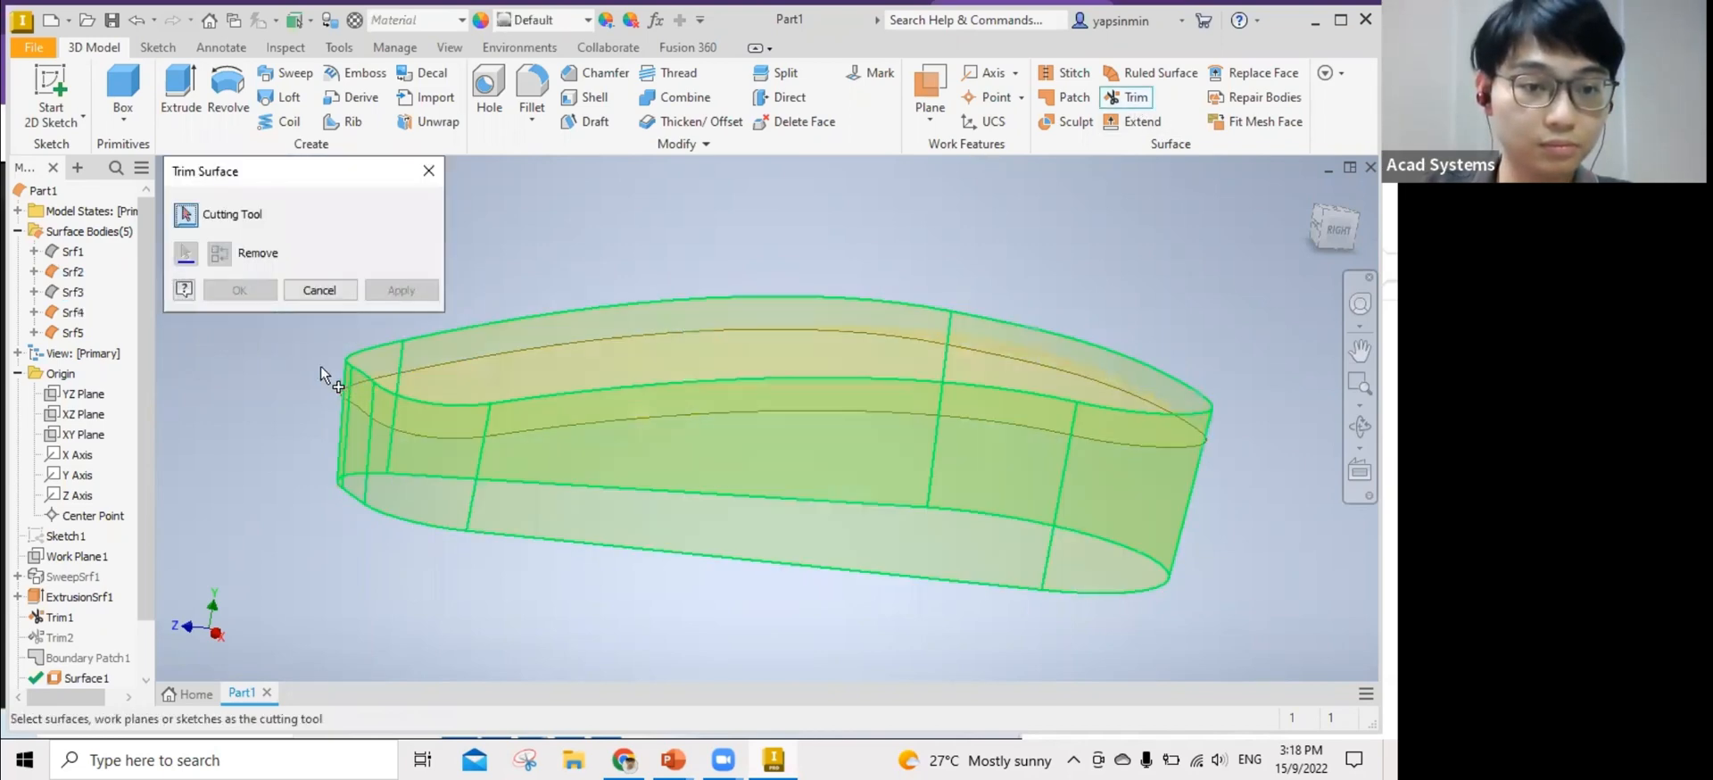
scroll(319, 366, "down", 4)
left_click(818, 435)
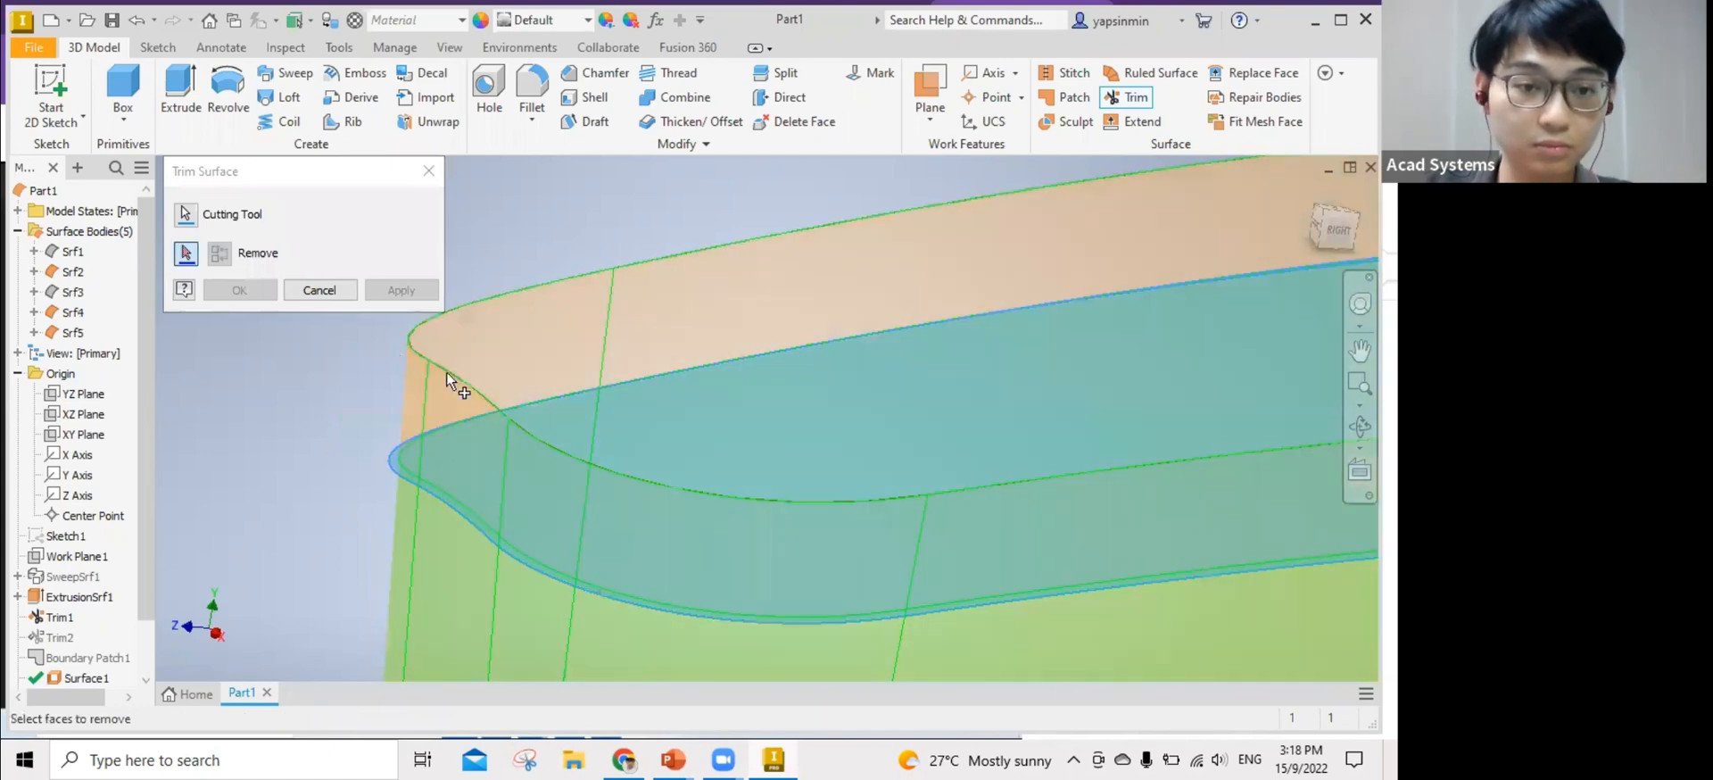
scroll(341, 337, "up", 3)
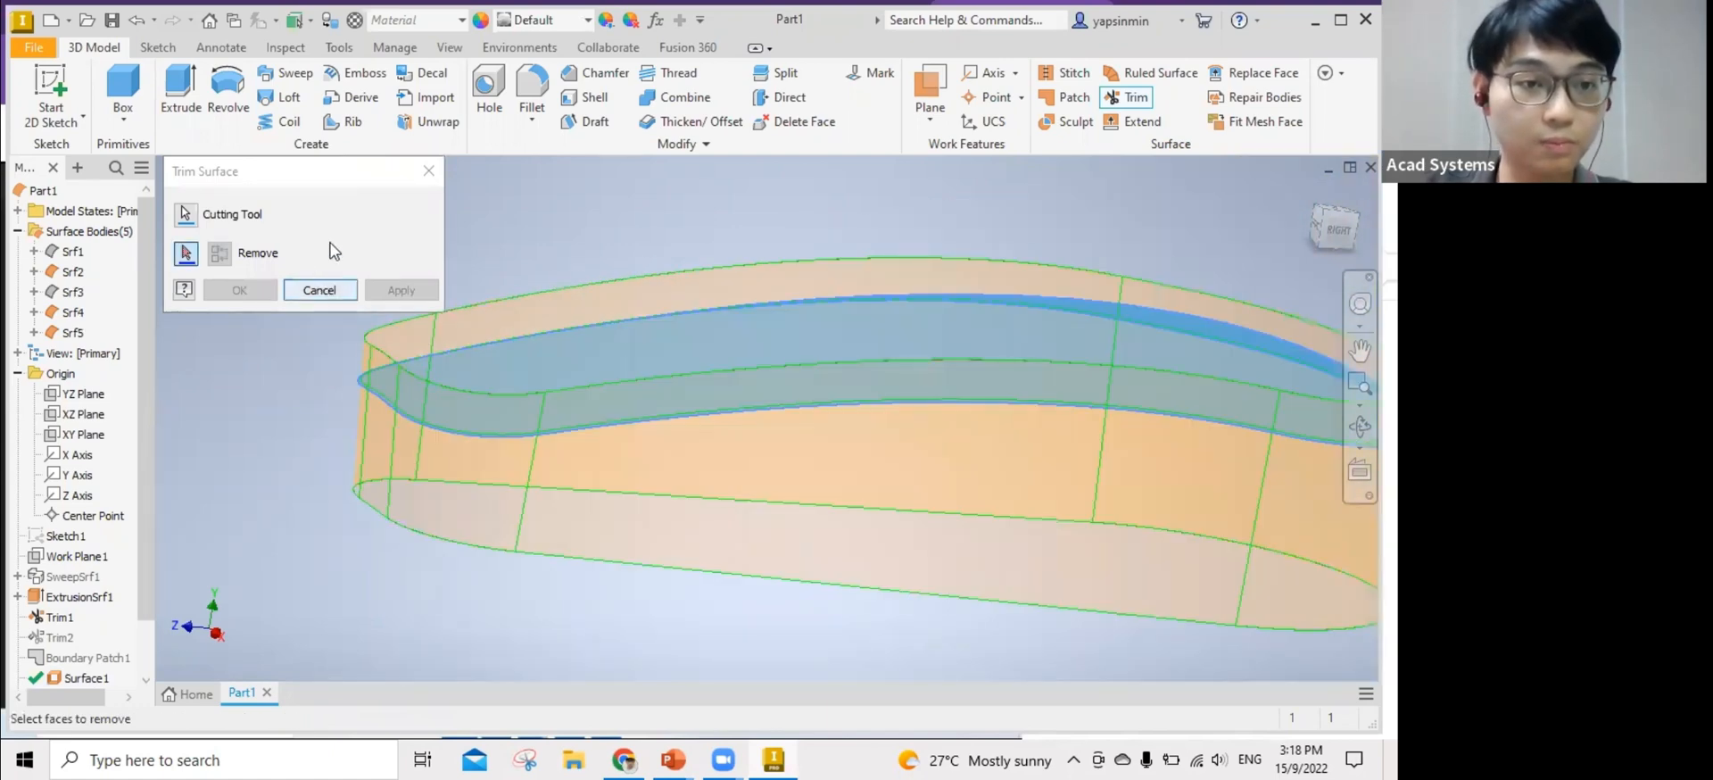
left_click(402, 361)
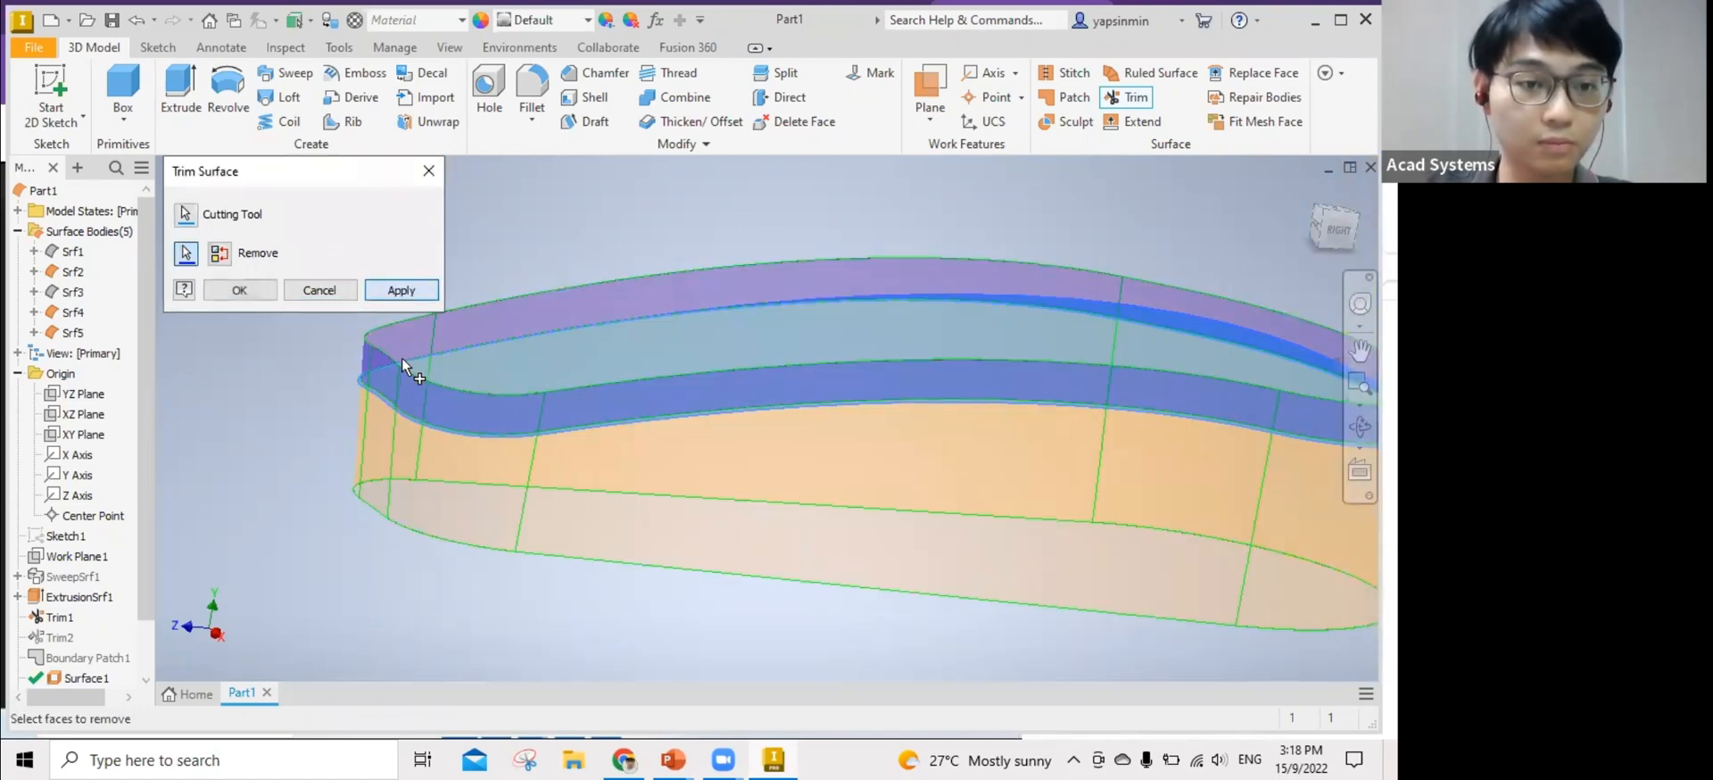
key("Return")
Trim the duplicate side wall Srf5 with Srf4 as the cutting tool, removing its portion above Srf4.
scroll(403, 393, "down", 3)
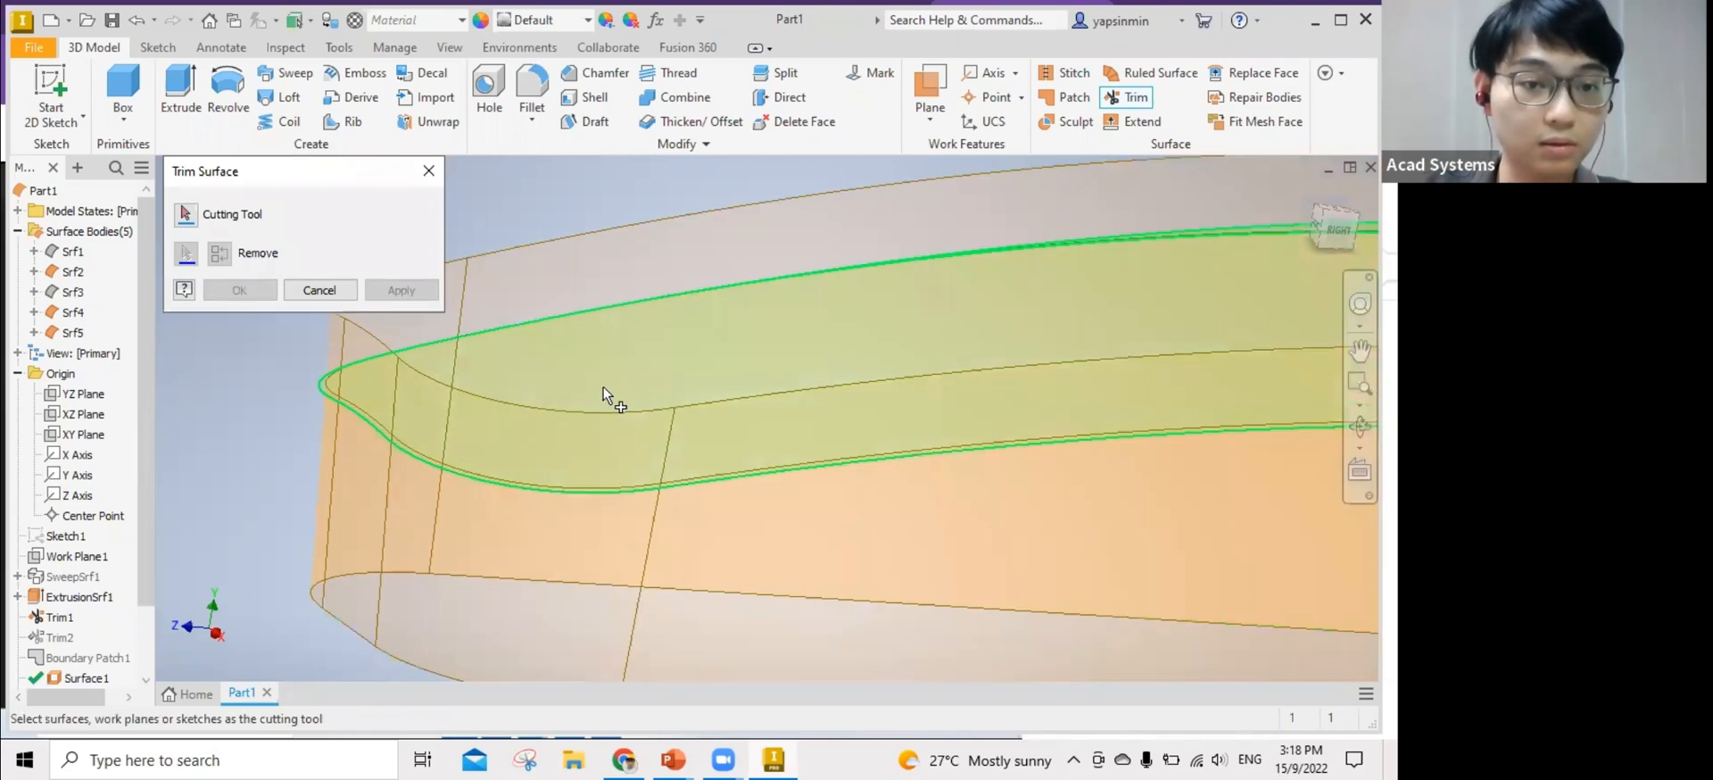
left_click(603, 387)
left_click(569, 281)
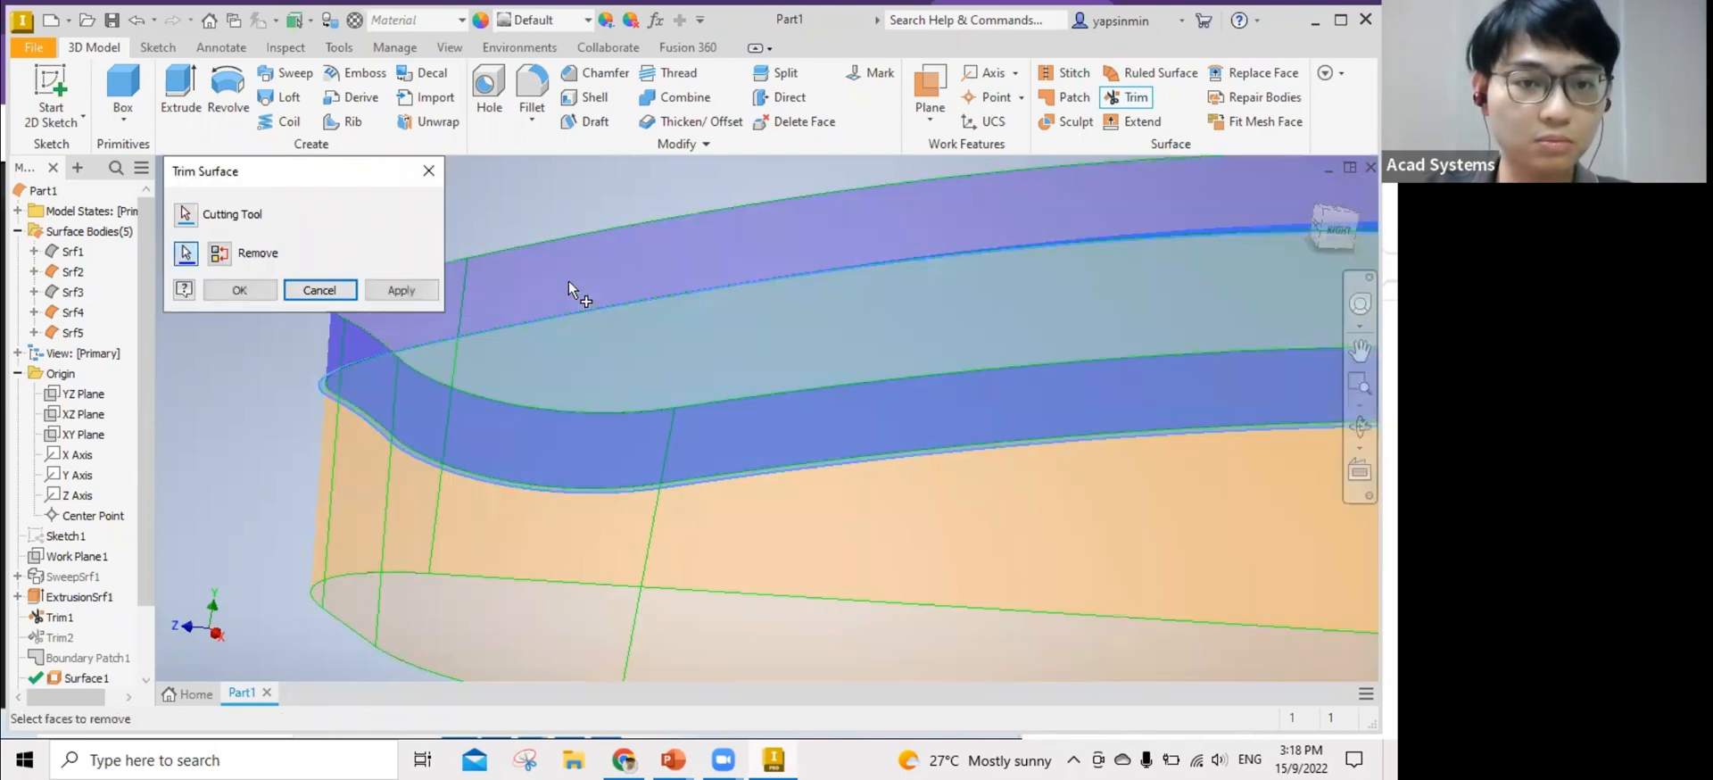
left_click(397, 290)
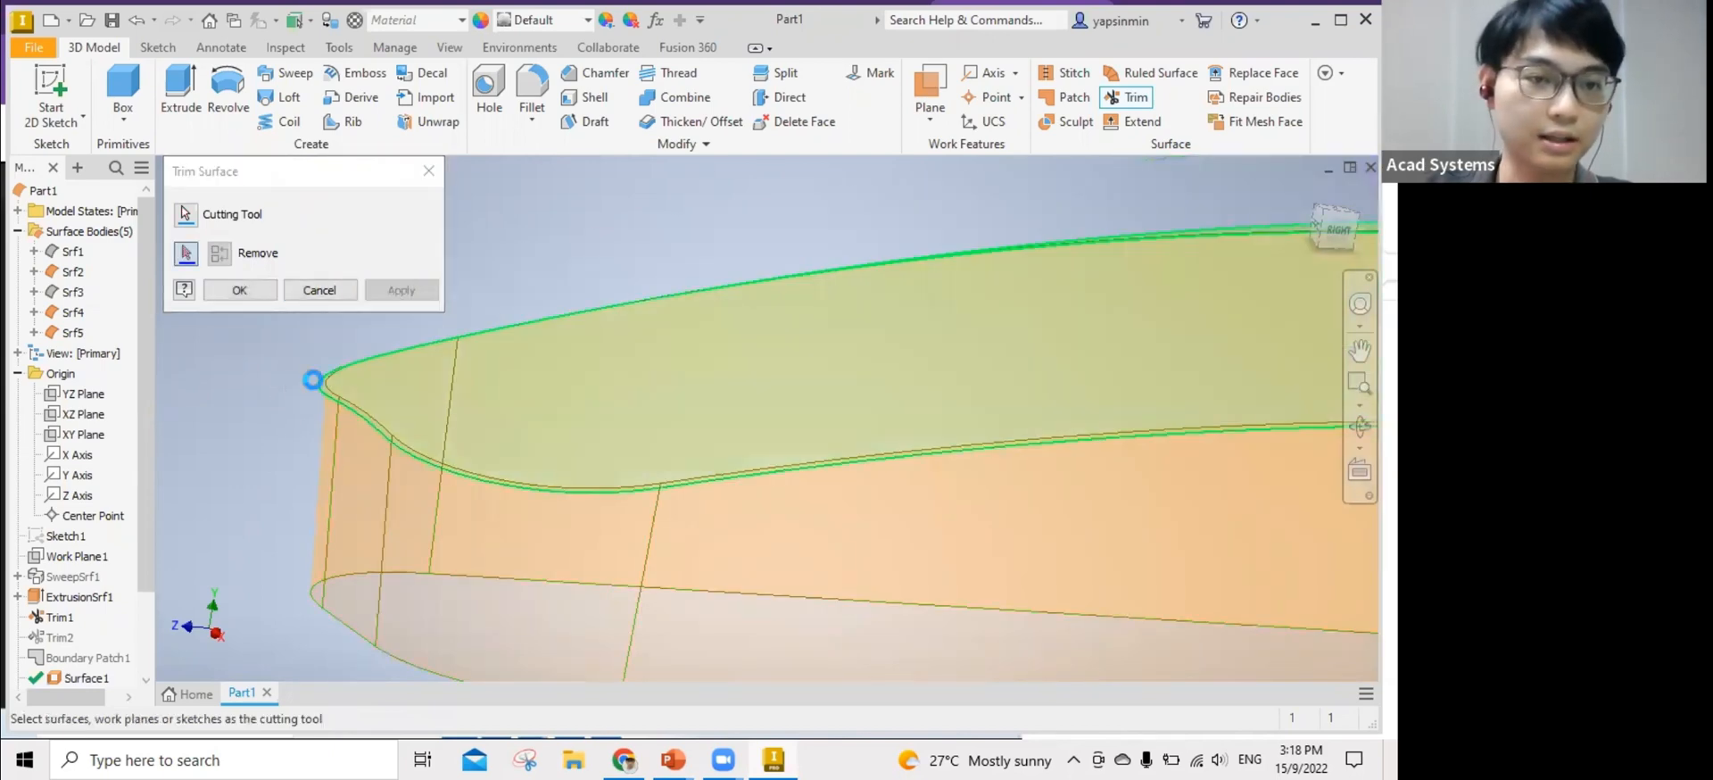
left_click(311, 380)
scroll(430, 399, "down", 3)
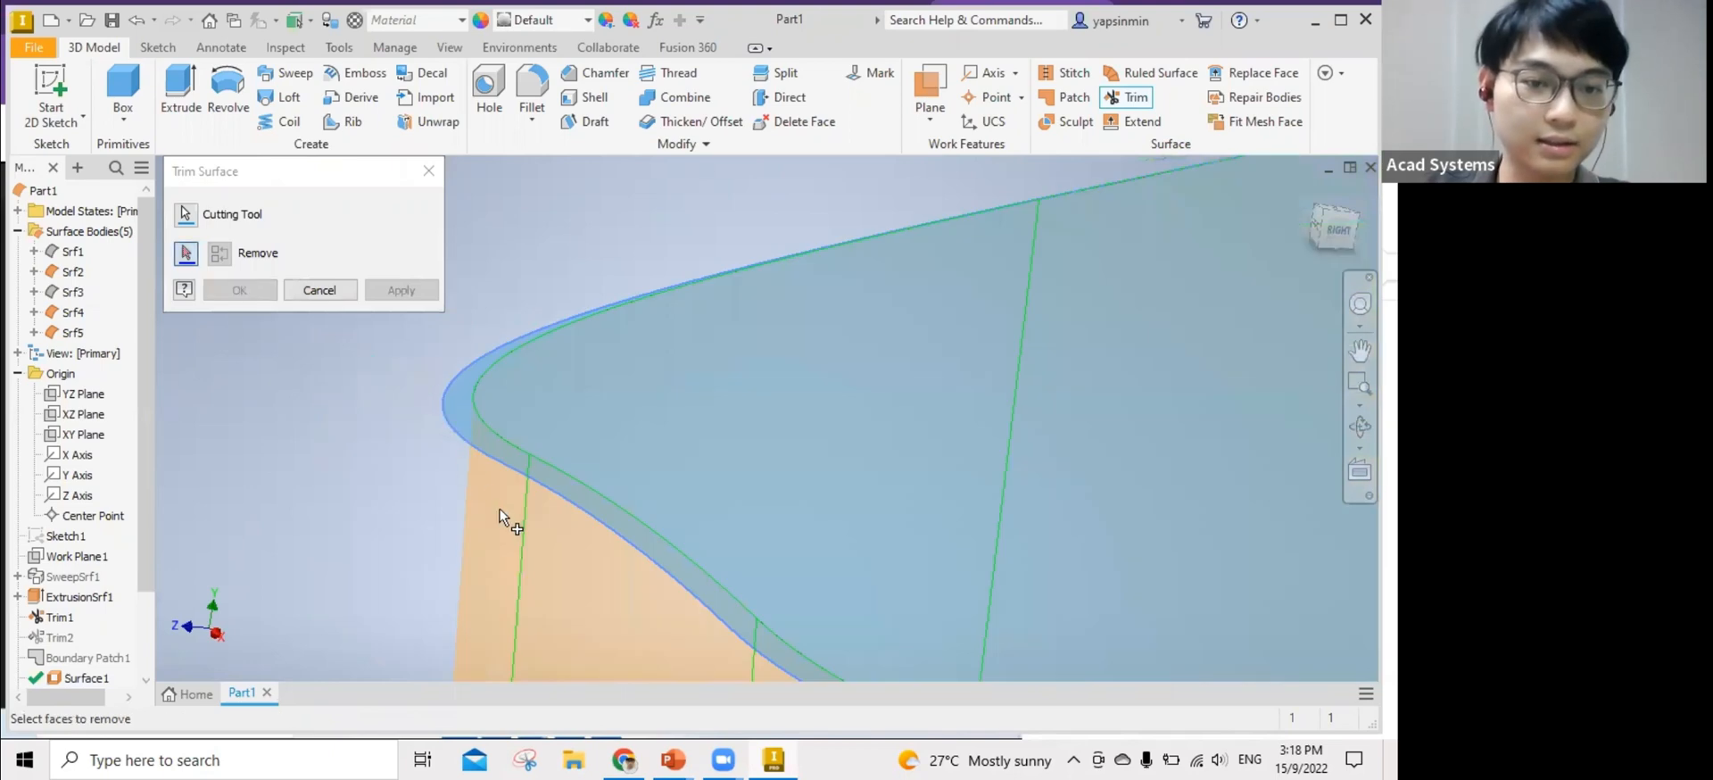
left_click(428, 170)
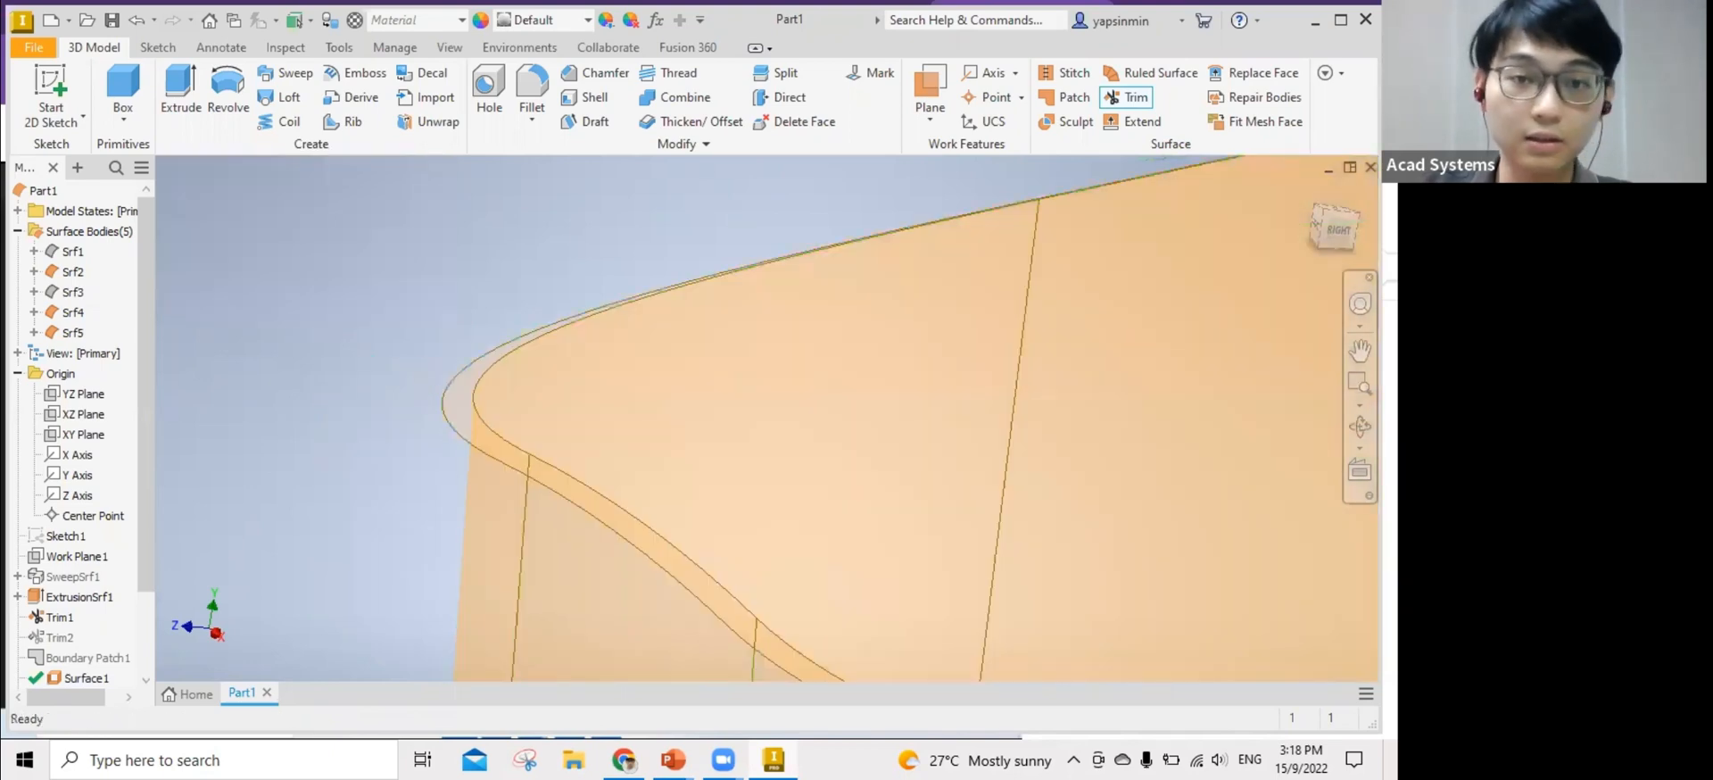
Trim the overhanging rim of Srf4 outside the side wall, using the side wall as the cutting tool.
left_click(1129, 97)
left_click(463, 415)
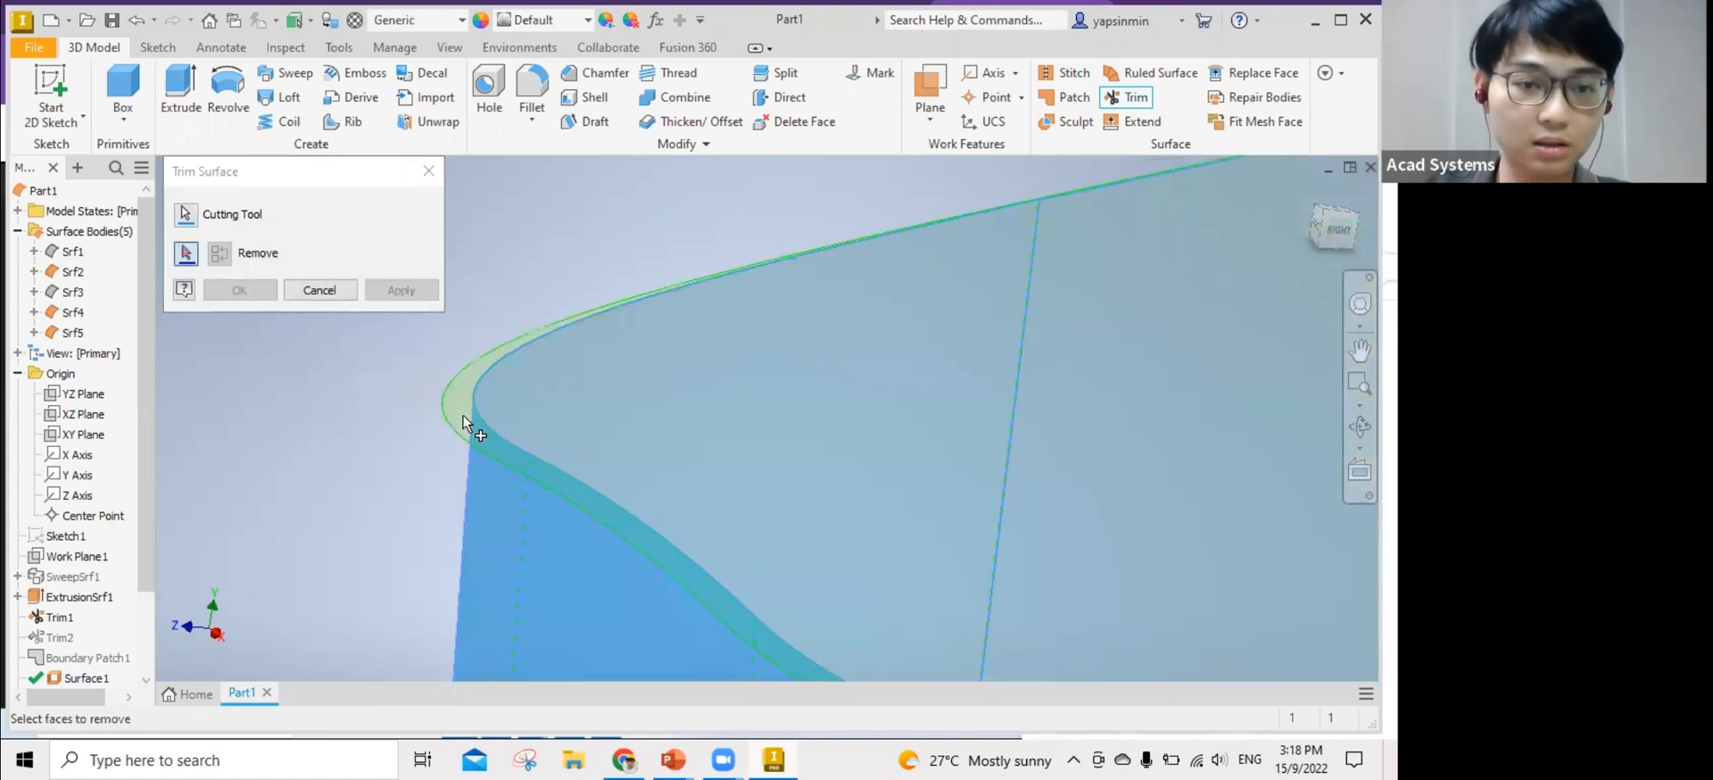
left_click(403, 291)
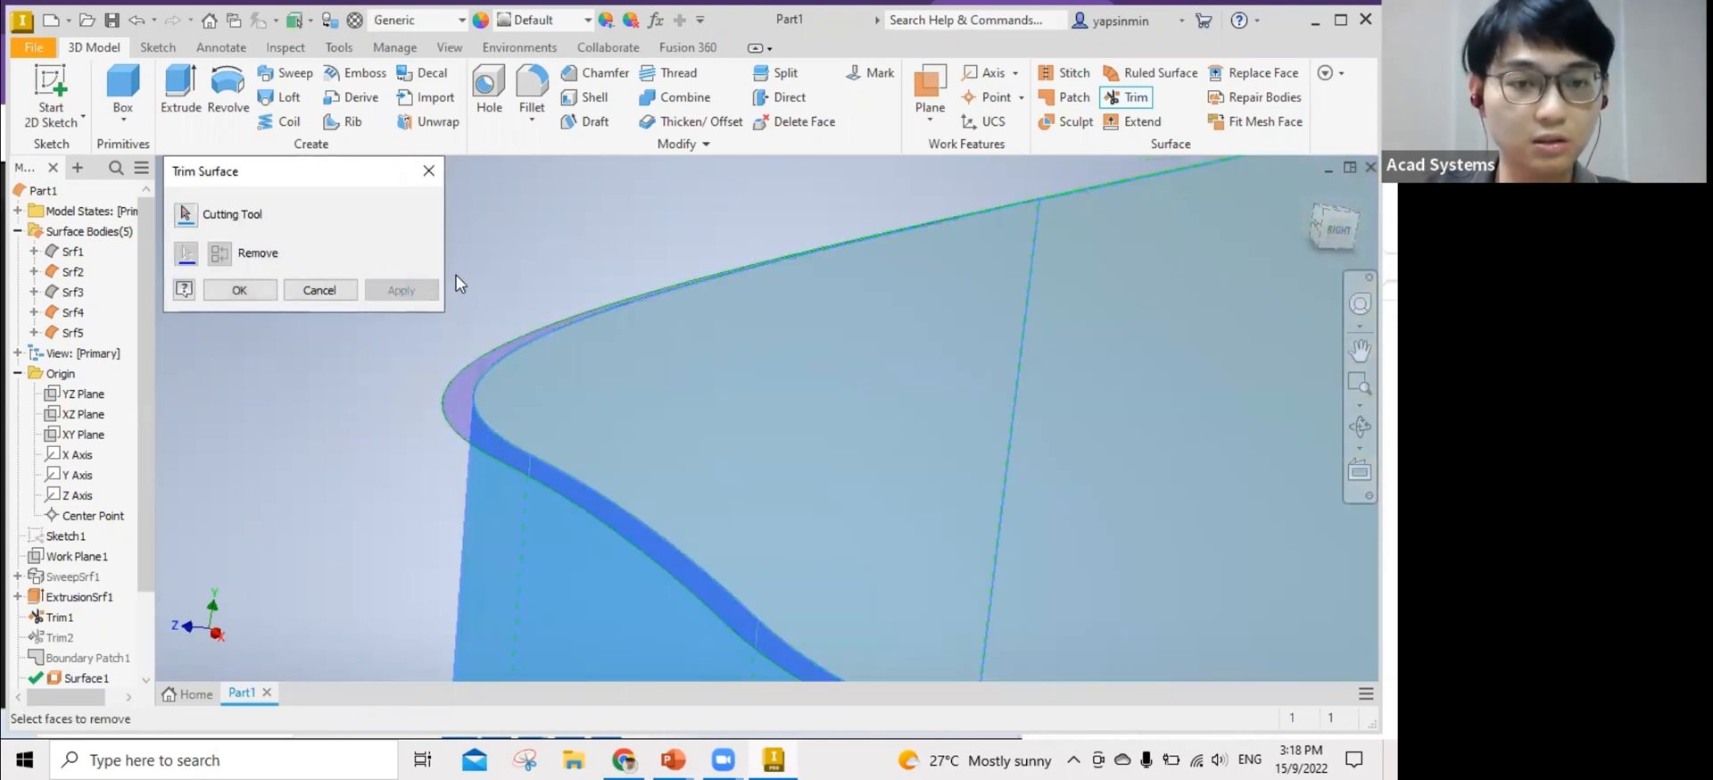
key("Escape")
Hide the side wall body Srf2 and select Srf5 to check the duplicate wall's extent.
scroll(428, 301, "down", 7)
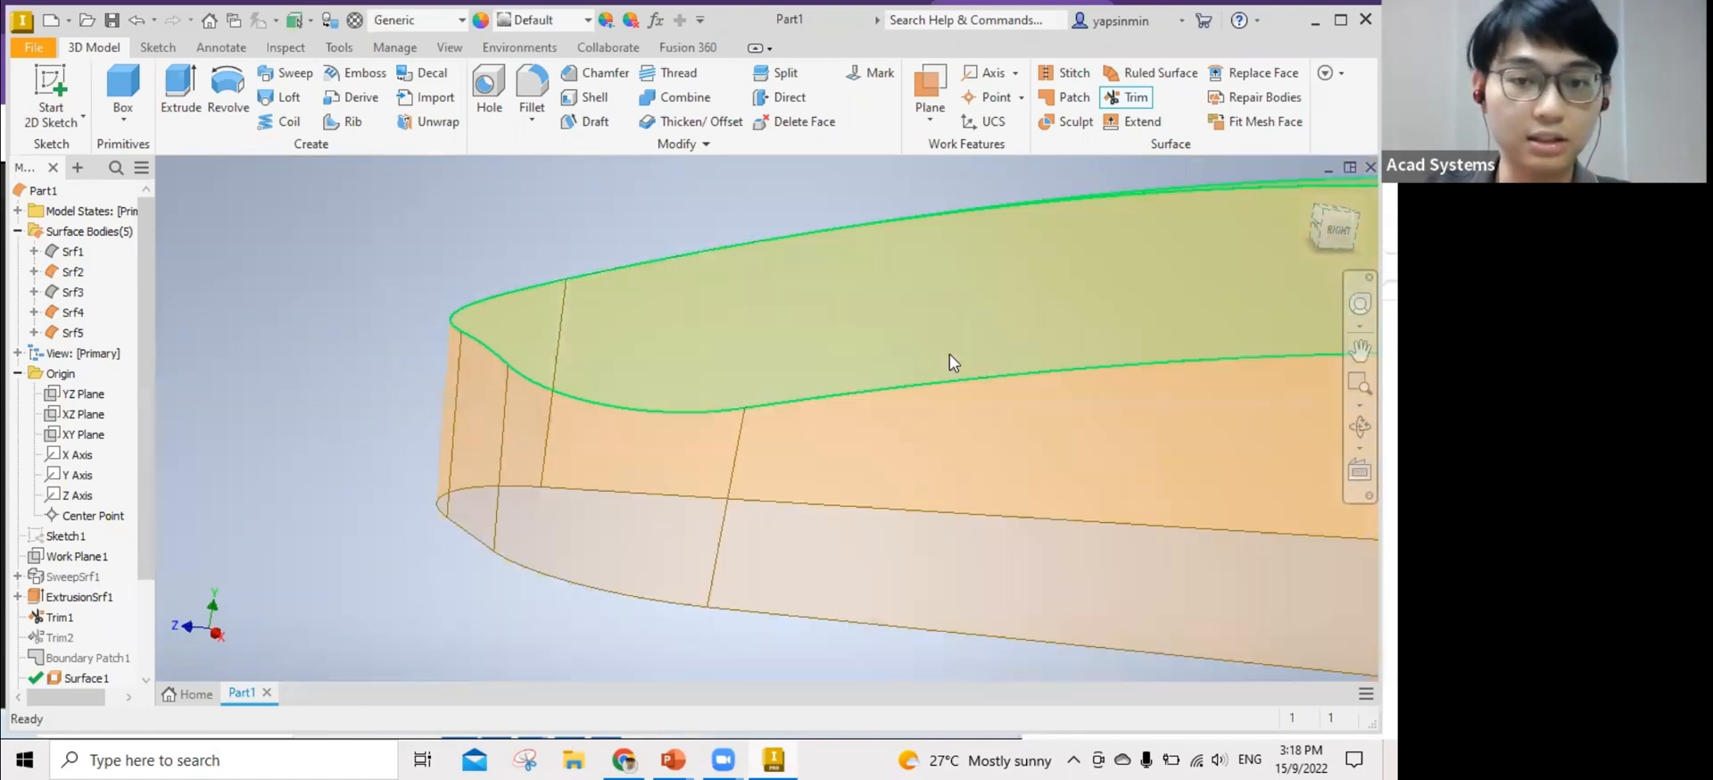
scroll(950, 354, "down", 3)
middle_click_drag(885, 355, 587, 373)
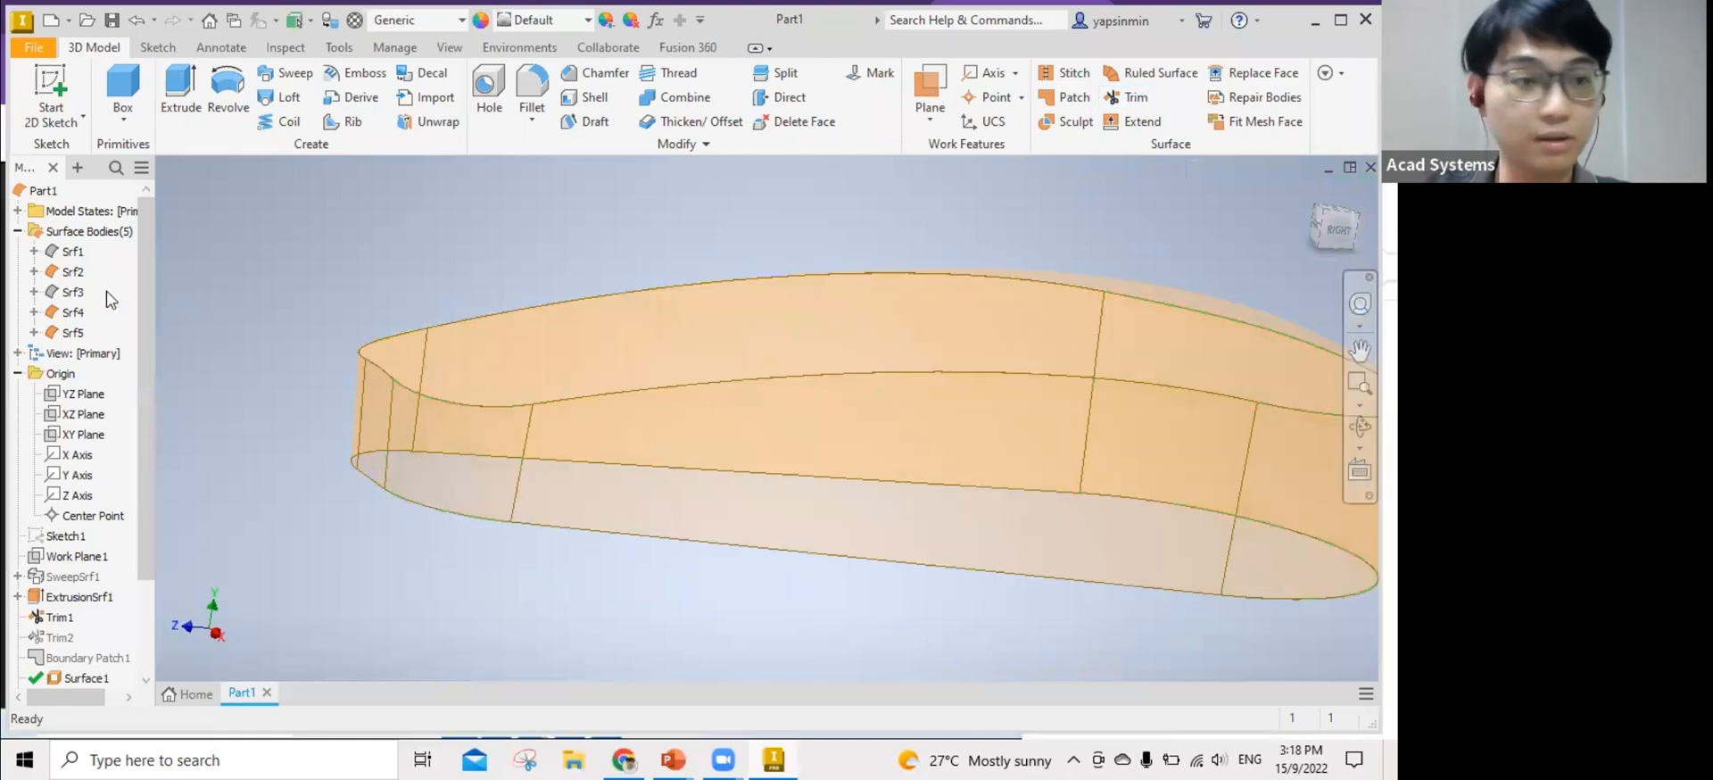
right_click(76, 273)
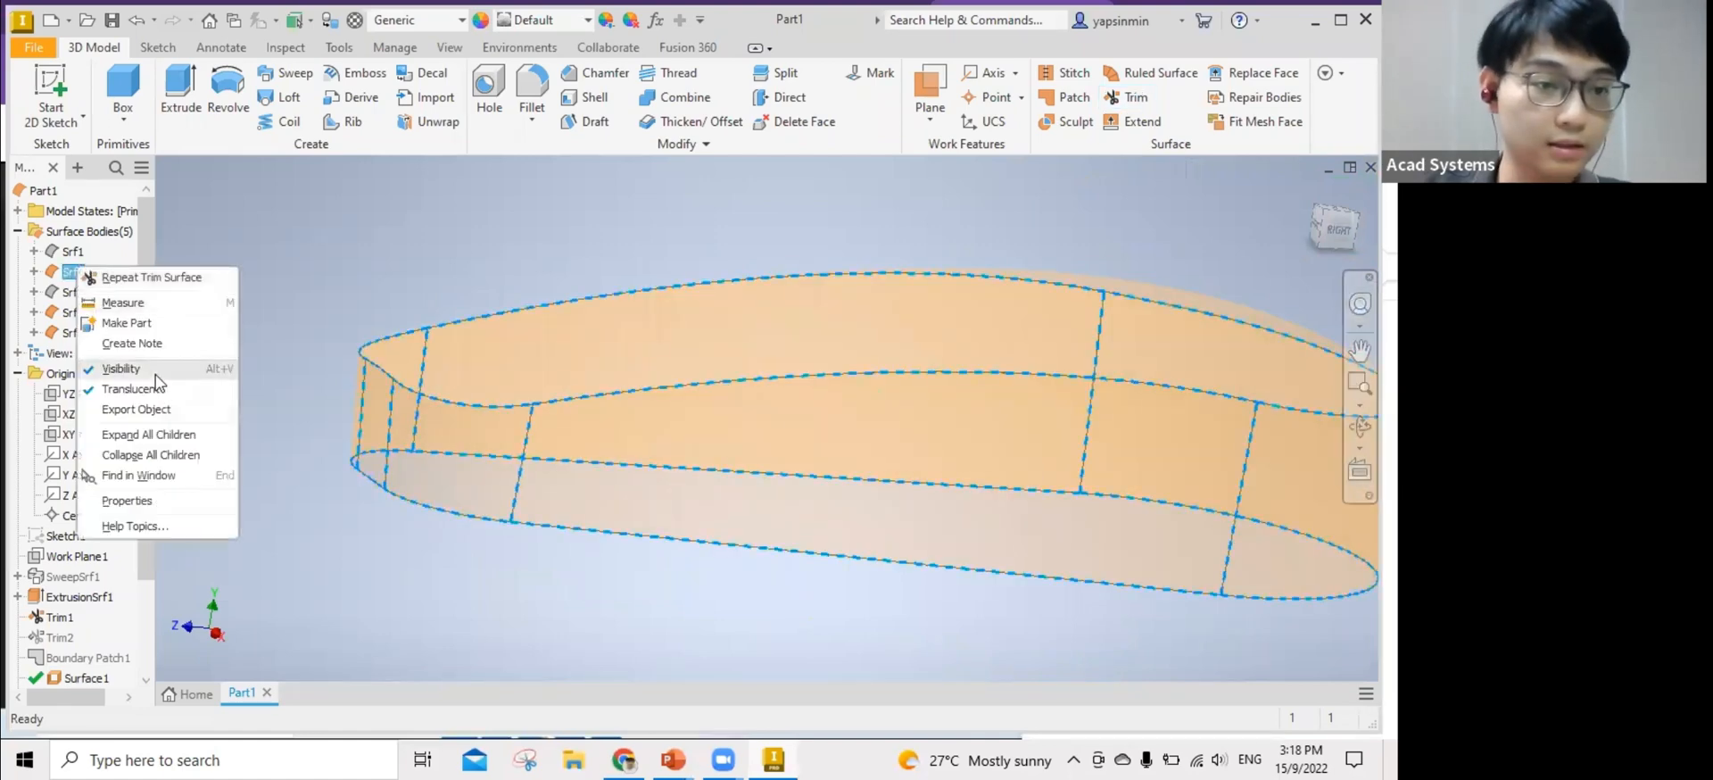
left_click(147, 370)
left_click(72, 332)
right_click(73, 333)
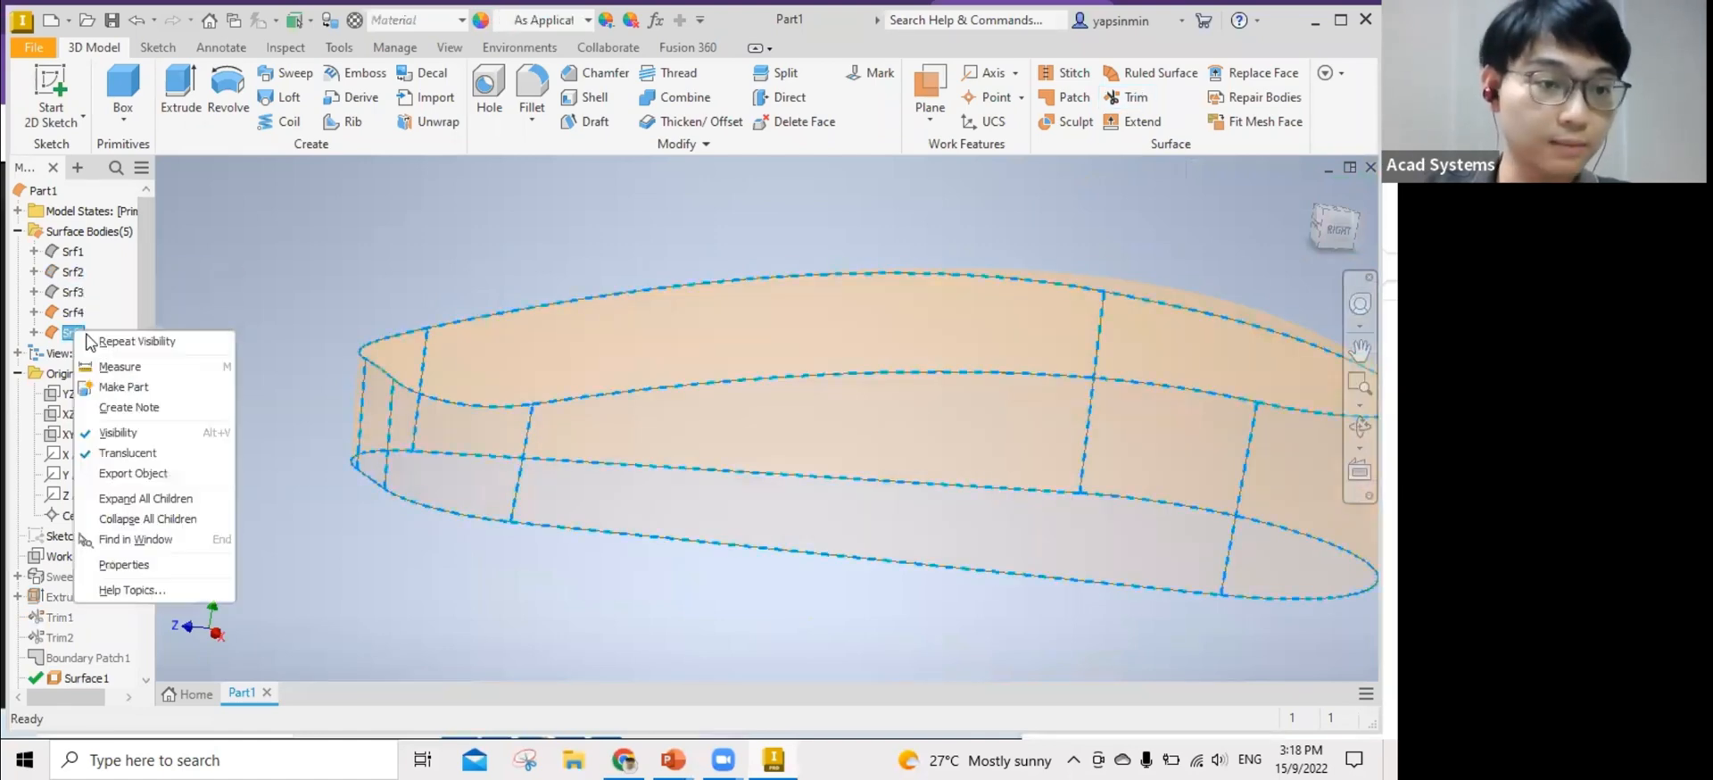
left_click(339, 275)
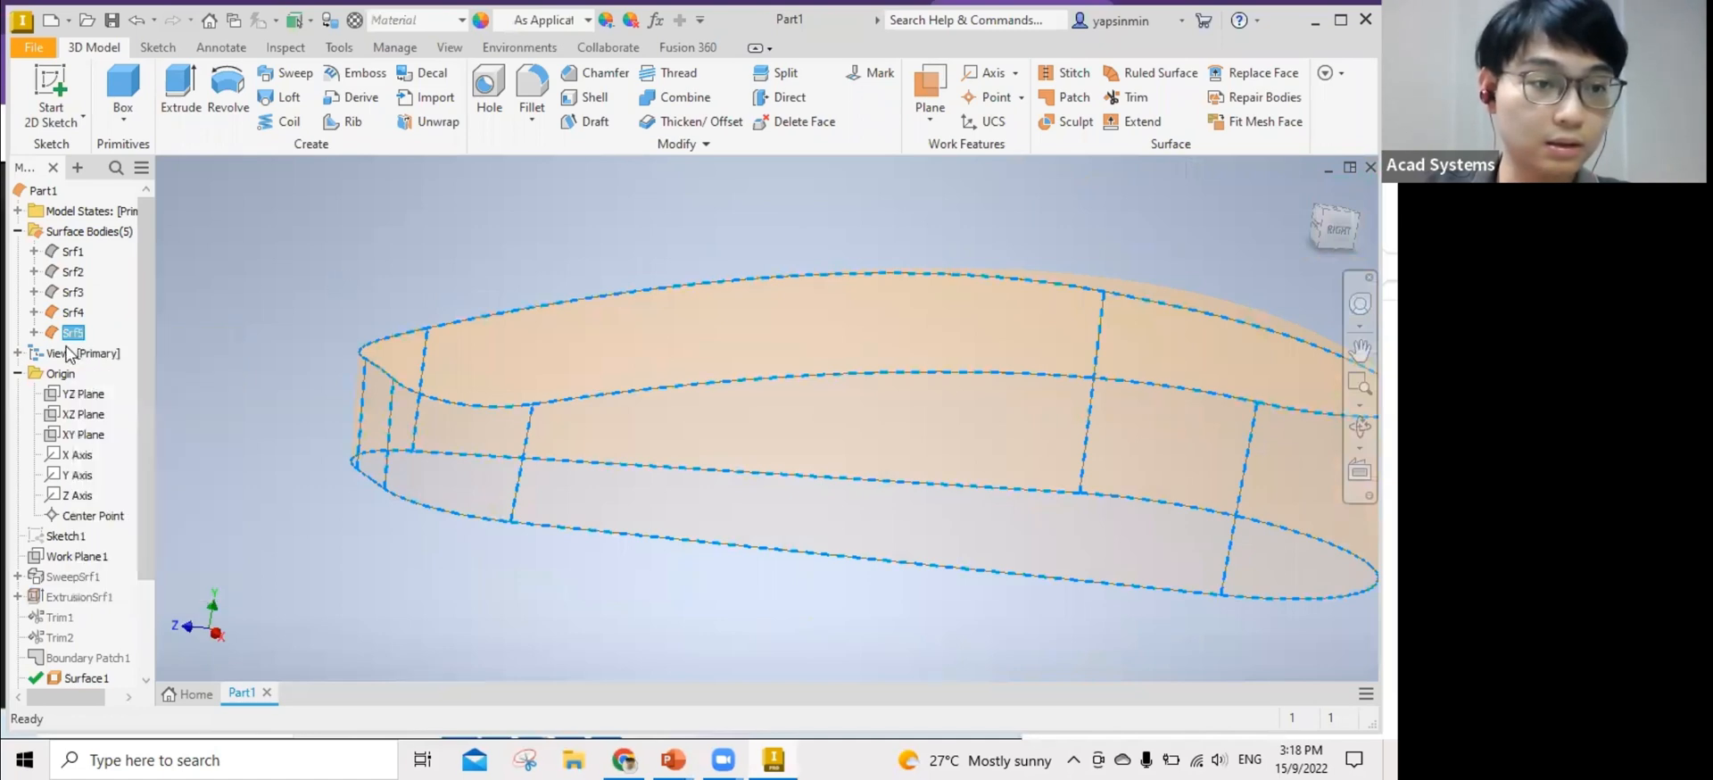
Hide the duplicate side wall Srf5, keeping side wall Srf2 and the lowered surface Srf4 shown.
left_click(427, 255)
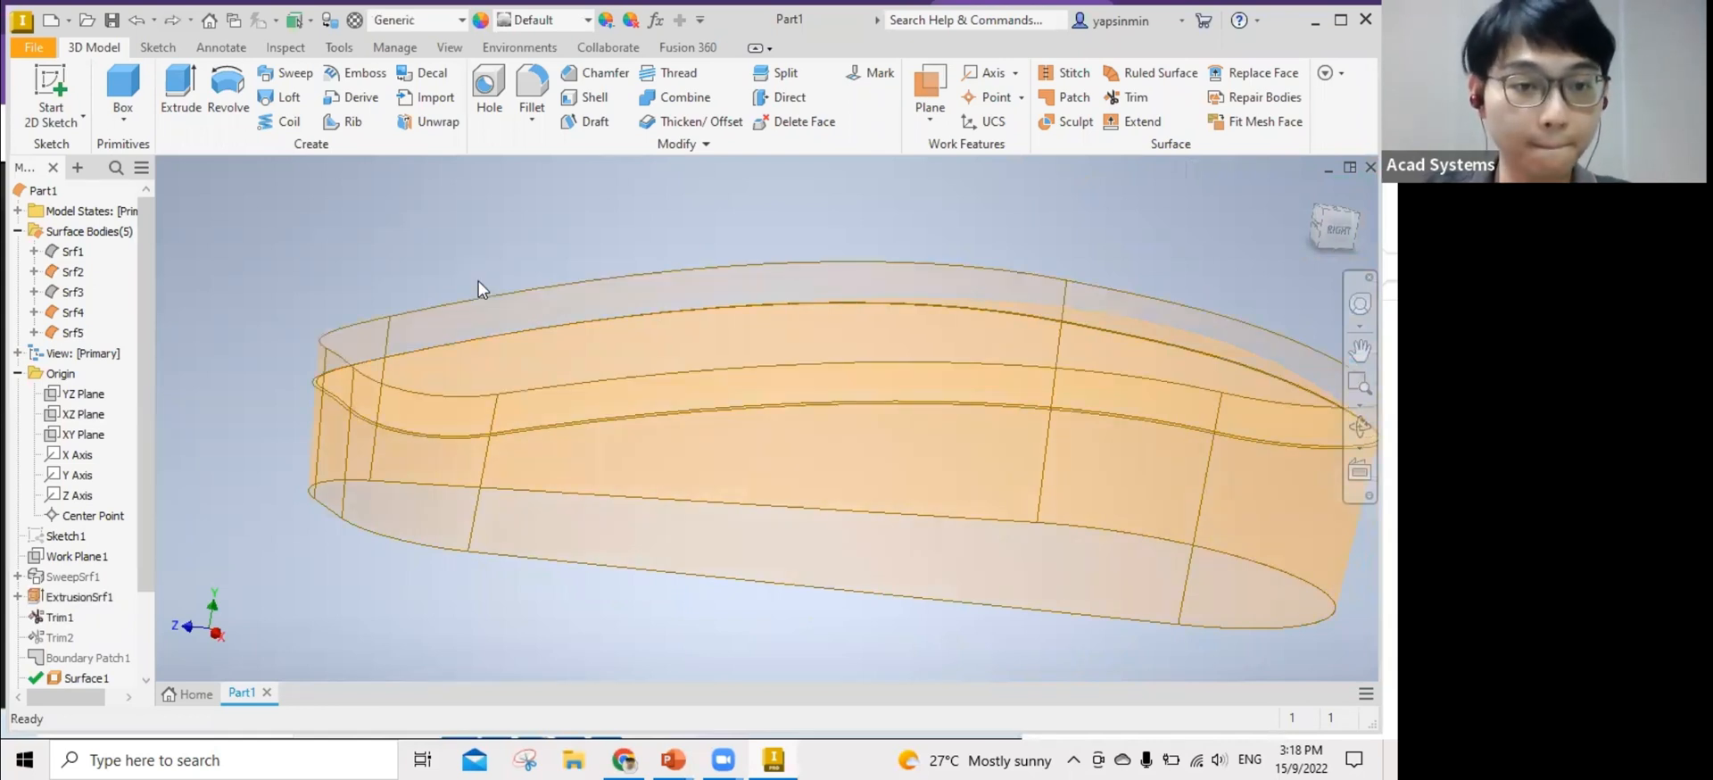
right_click(74, 334)
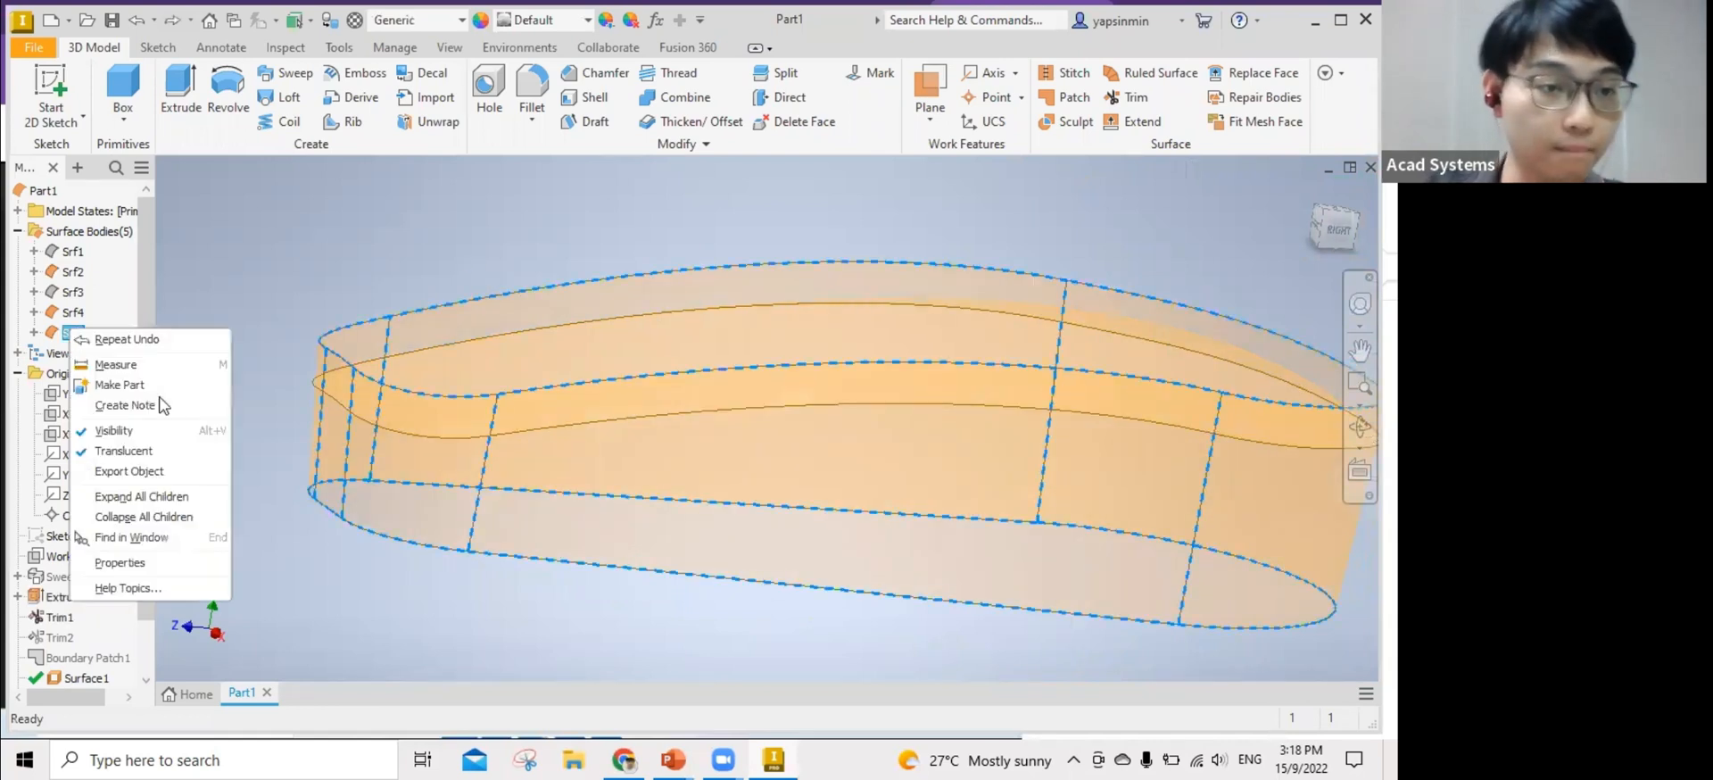
left_click(99, 430)
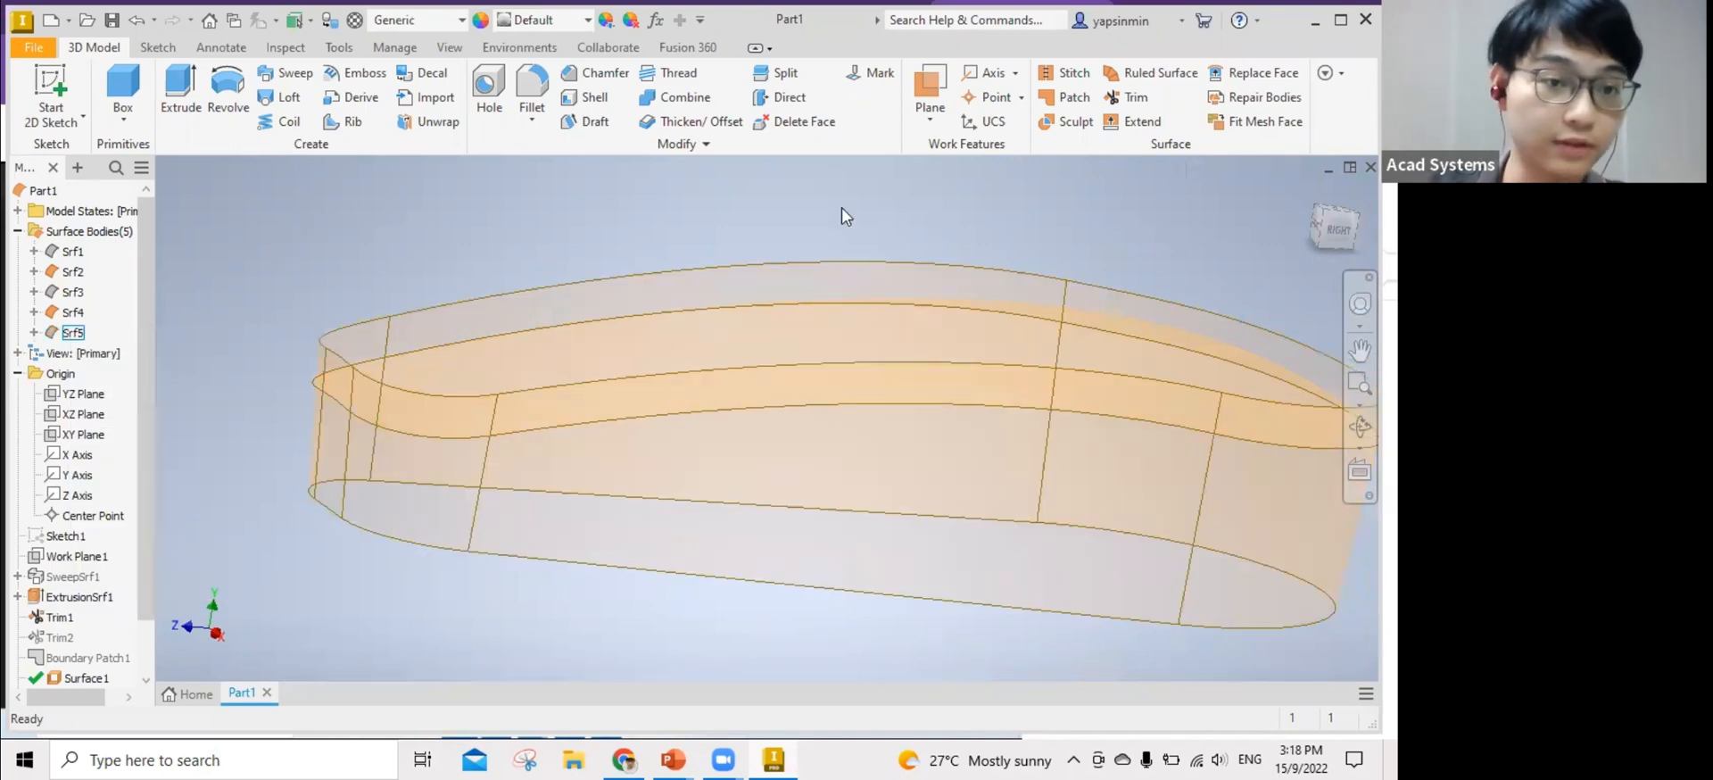
Trim off the portion of side wall Srf2 above the lowered surface, using Srf4 as the cutting tool.
left_click(1130, 96)
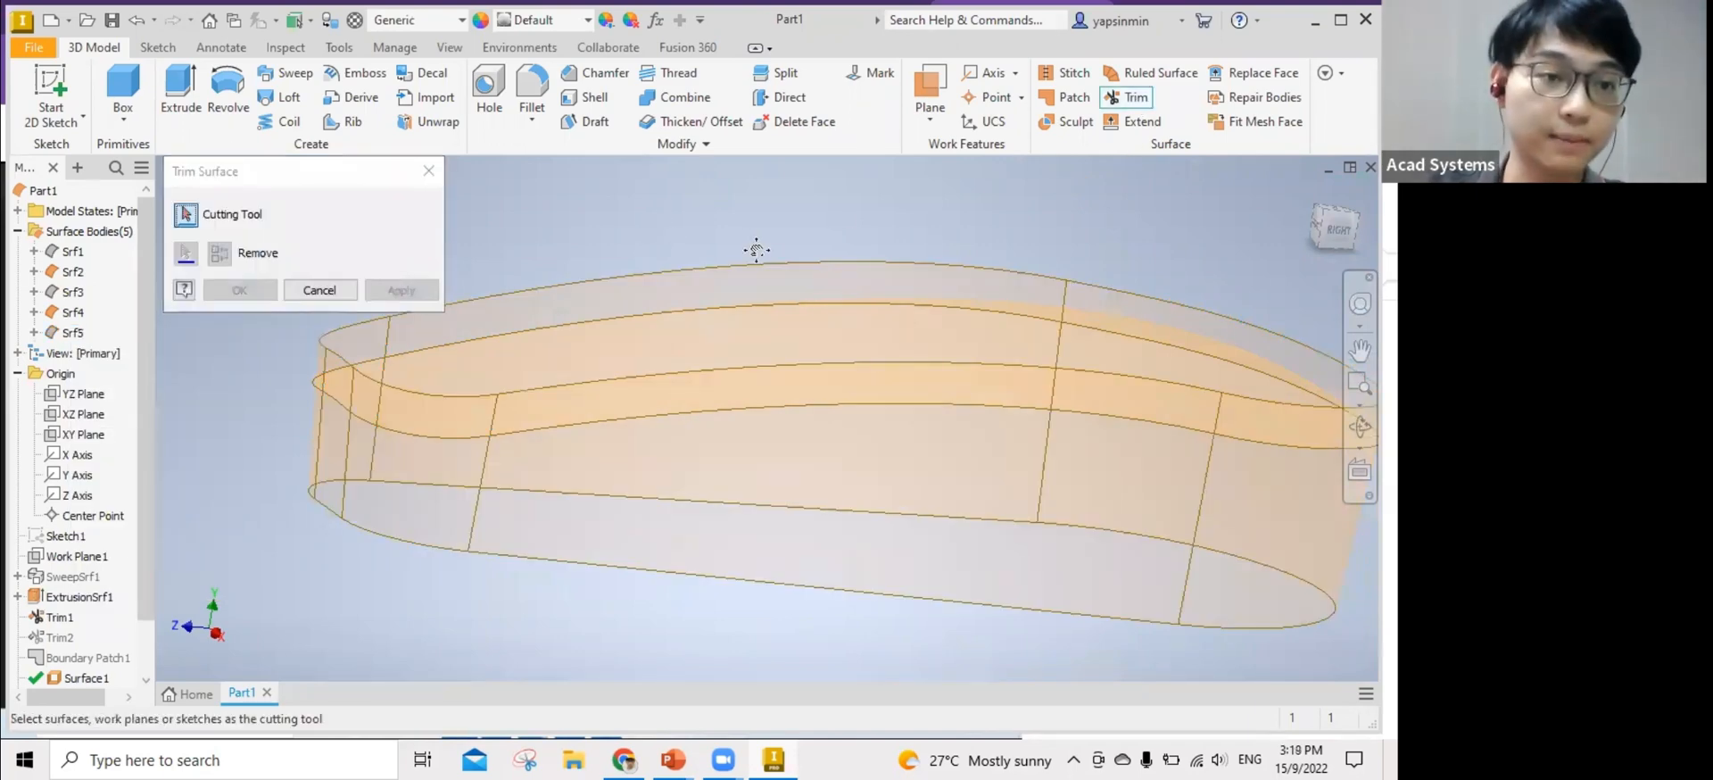
left_click(620, 400)
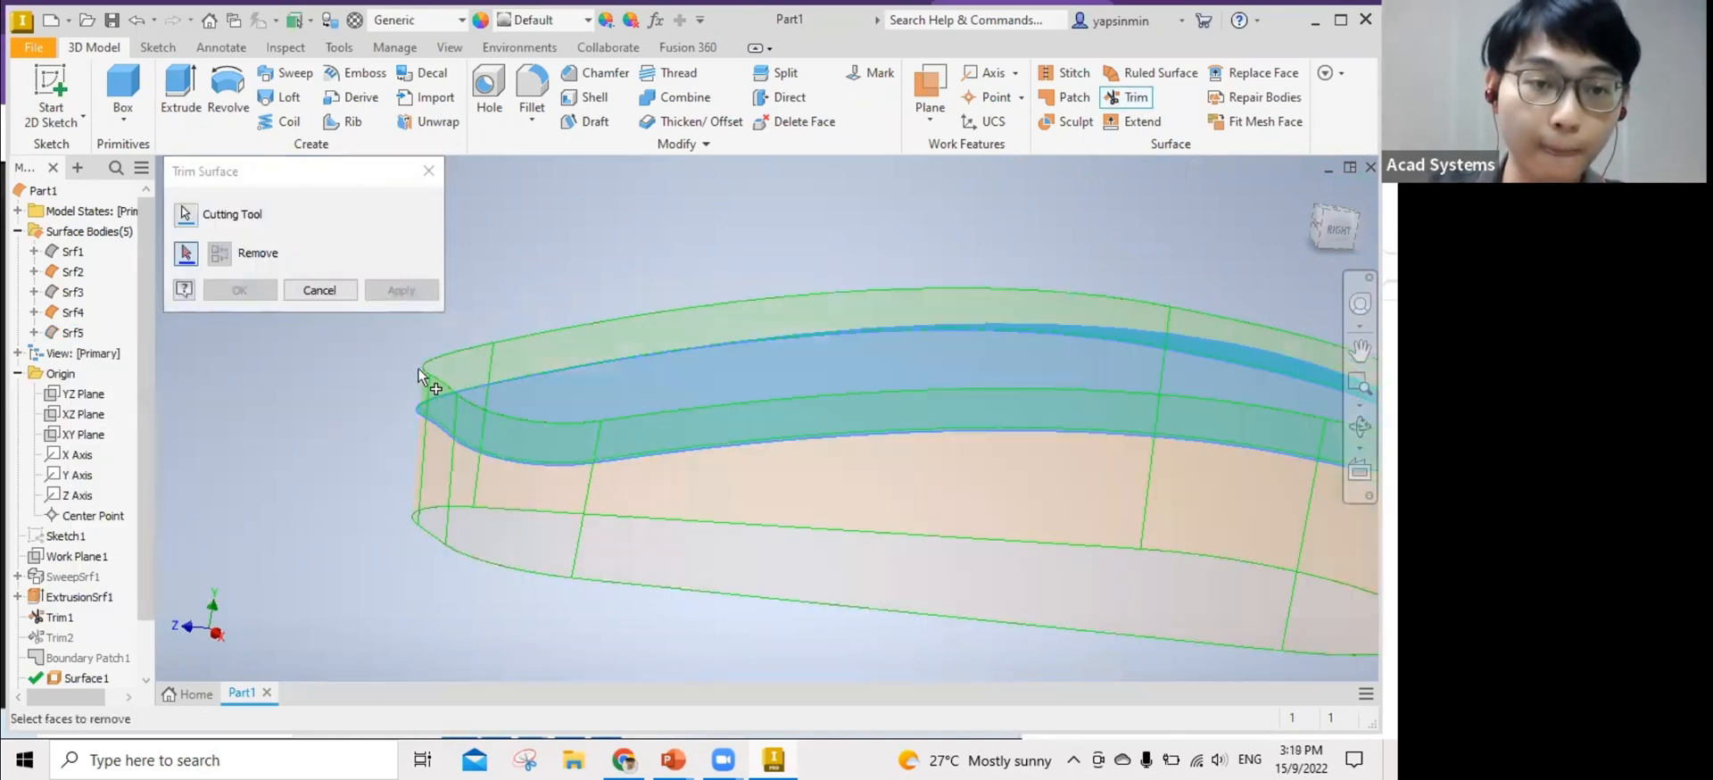
left_click(421, 375)
left_click(401, 290)
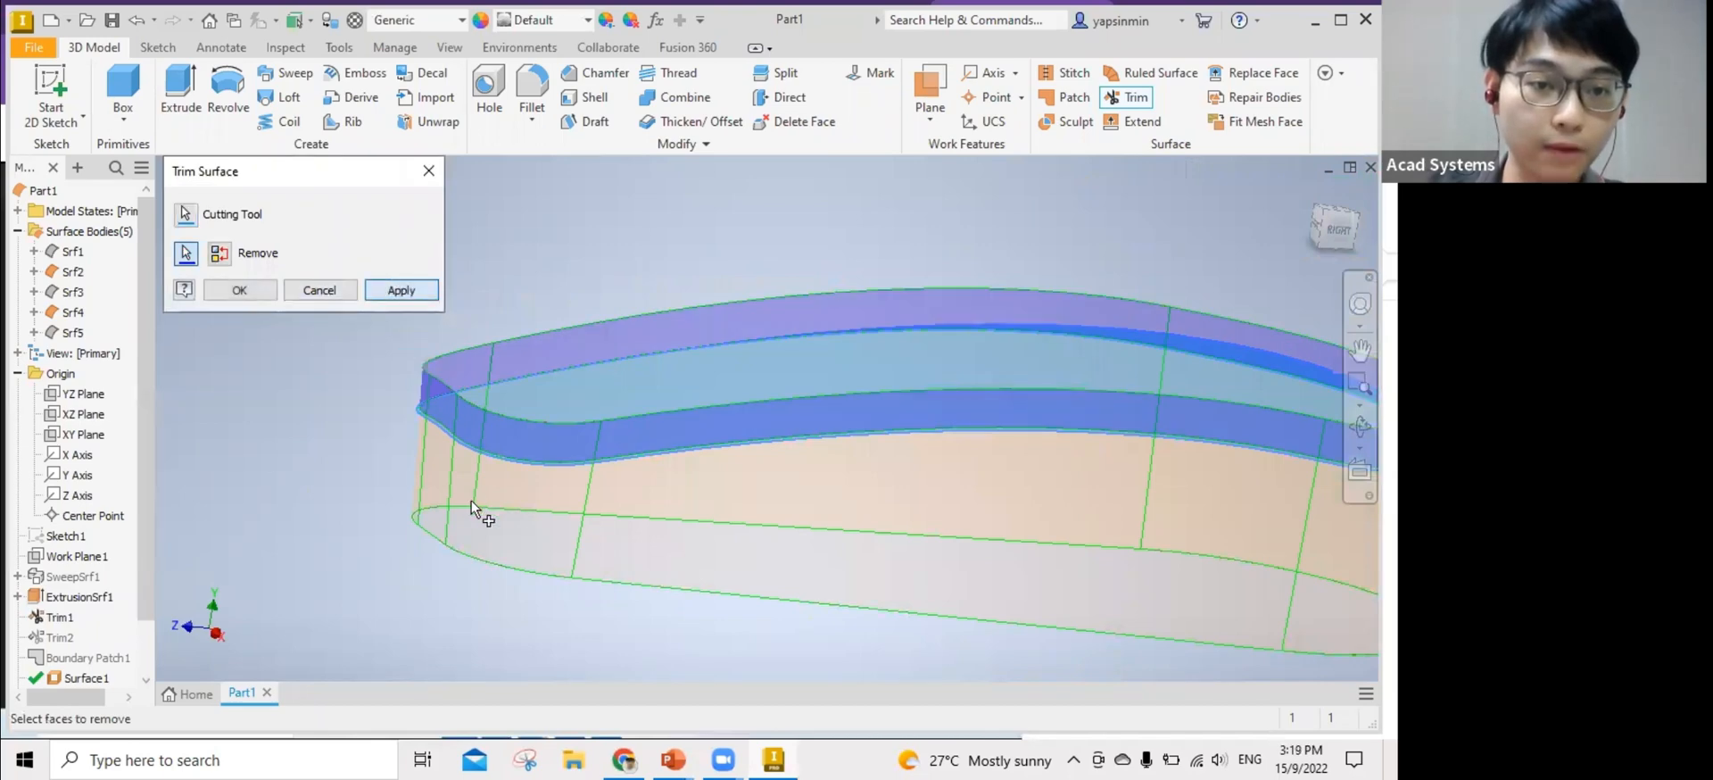
Trim the narrow rim of Srf4 that overhangs side wall Srf2, using the side wall as the cutting tool.
scroll(438, 408, "down", 5)
scroll(438, 408, "down", 3)
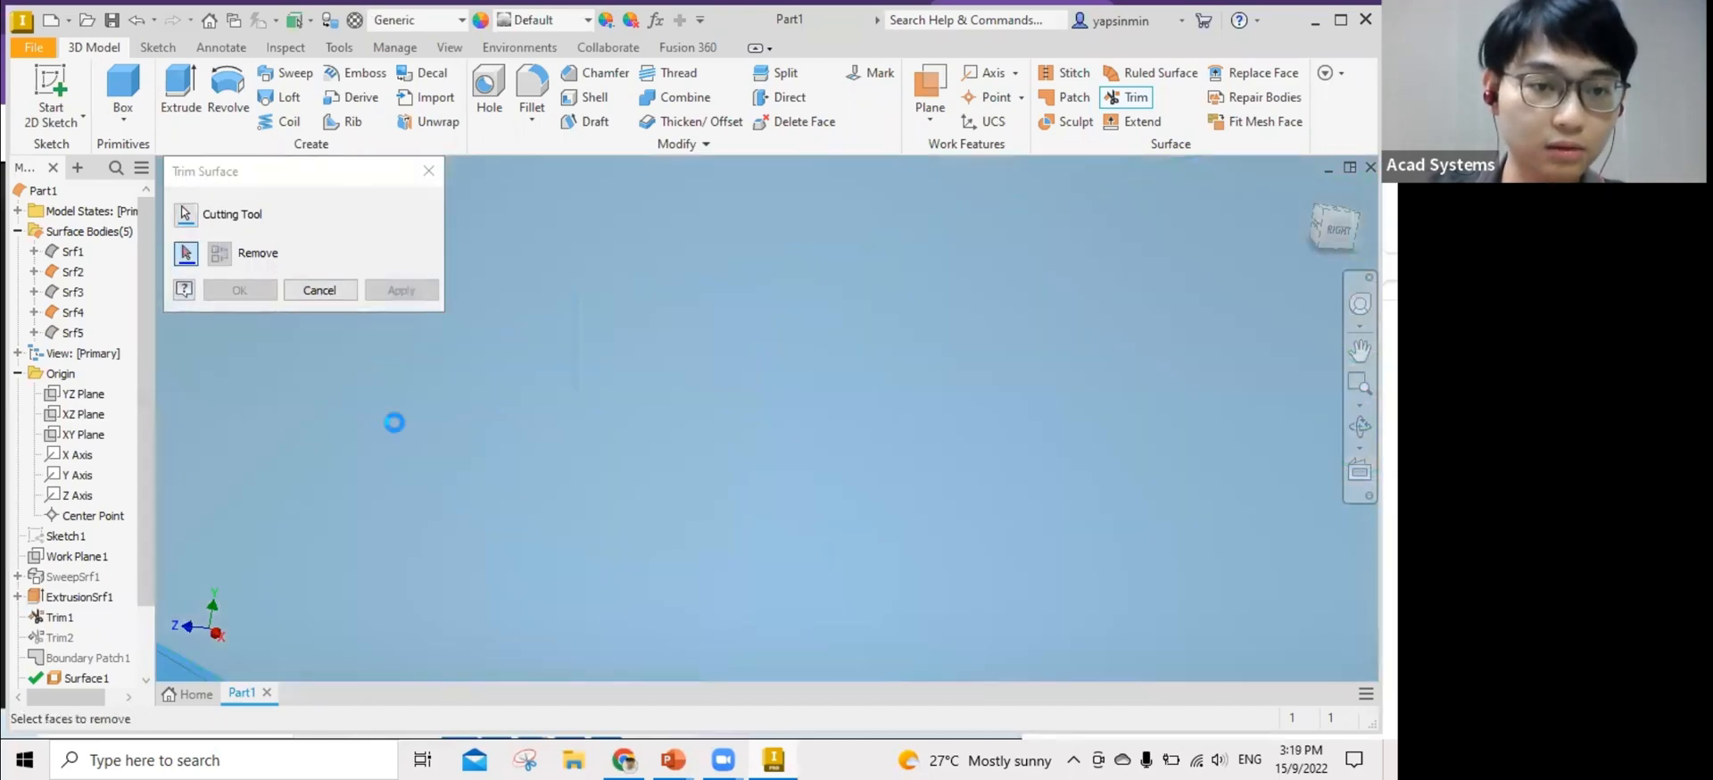
scroll(510, 407, "up", 5)
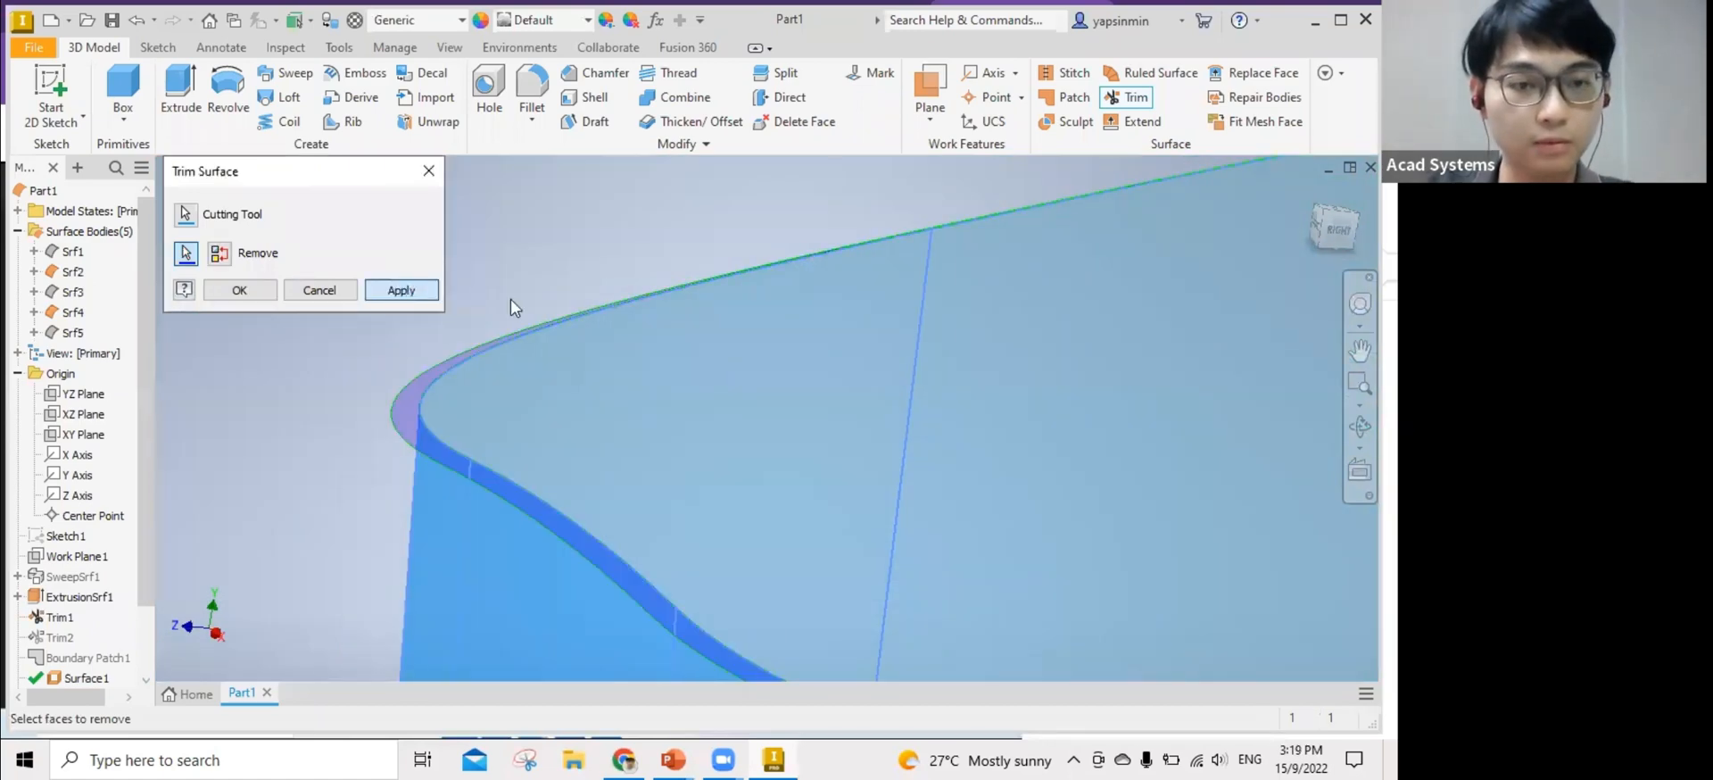
scroll(742, 348, "up", 3)
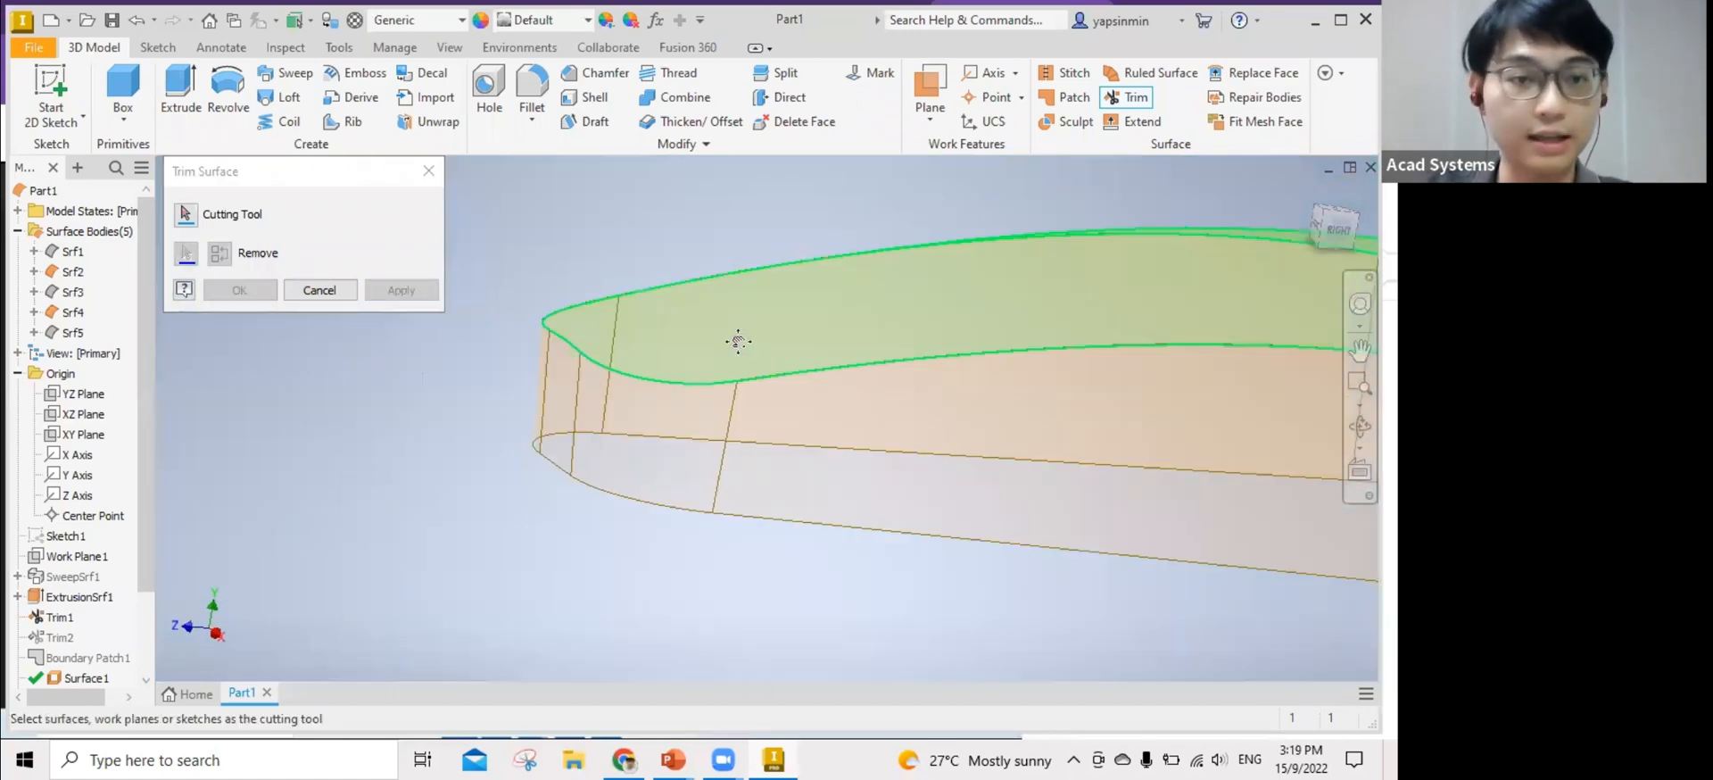
left_click(425, 173)
Hide the trimmed lower side wall Srf2 and show the untrimmed duplicate side wall Srf5.
left_click(72, 273)
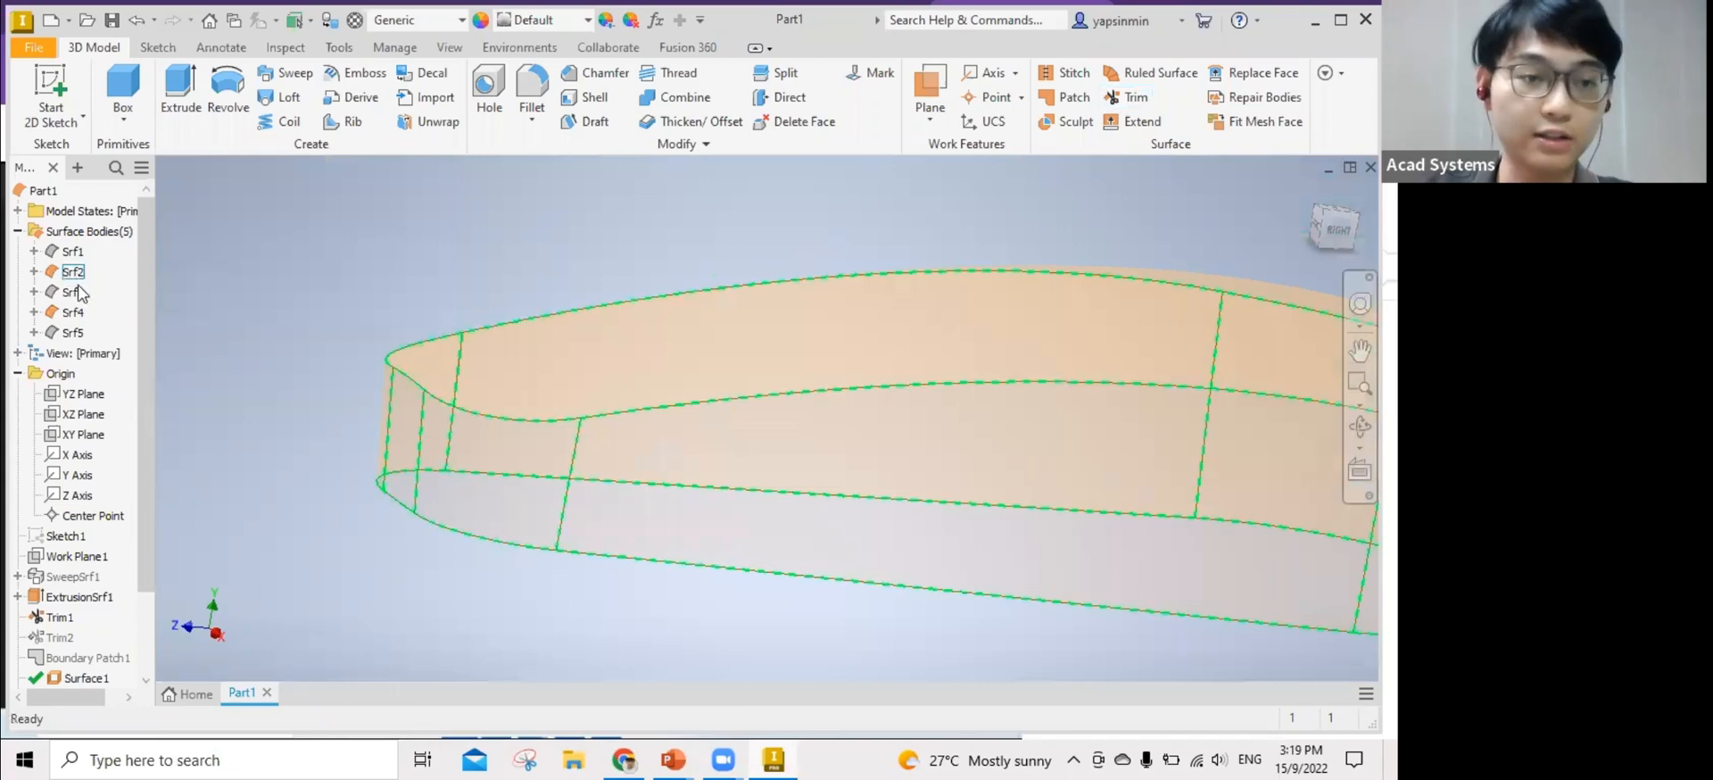
left_click(77, 335)
left_click(73, 272)
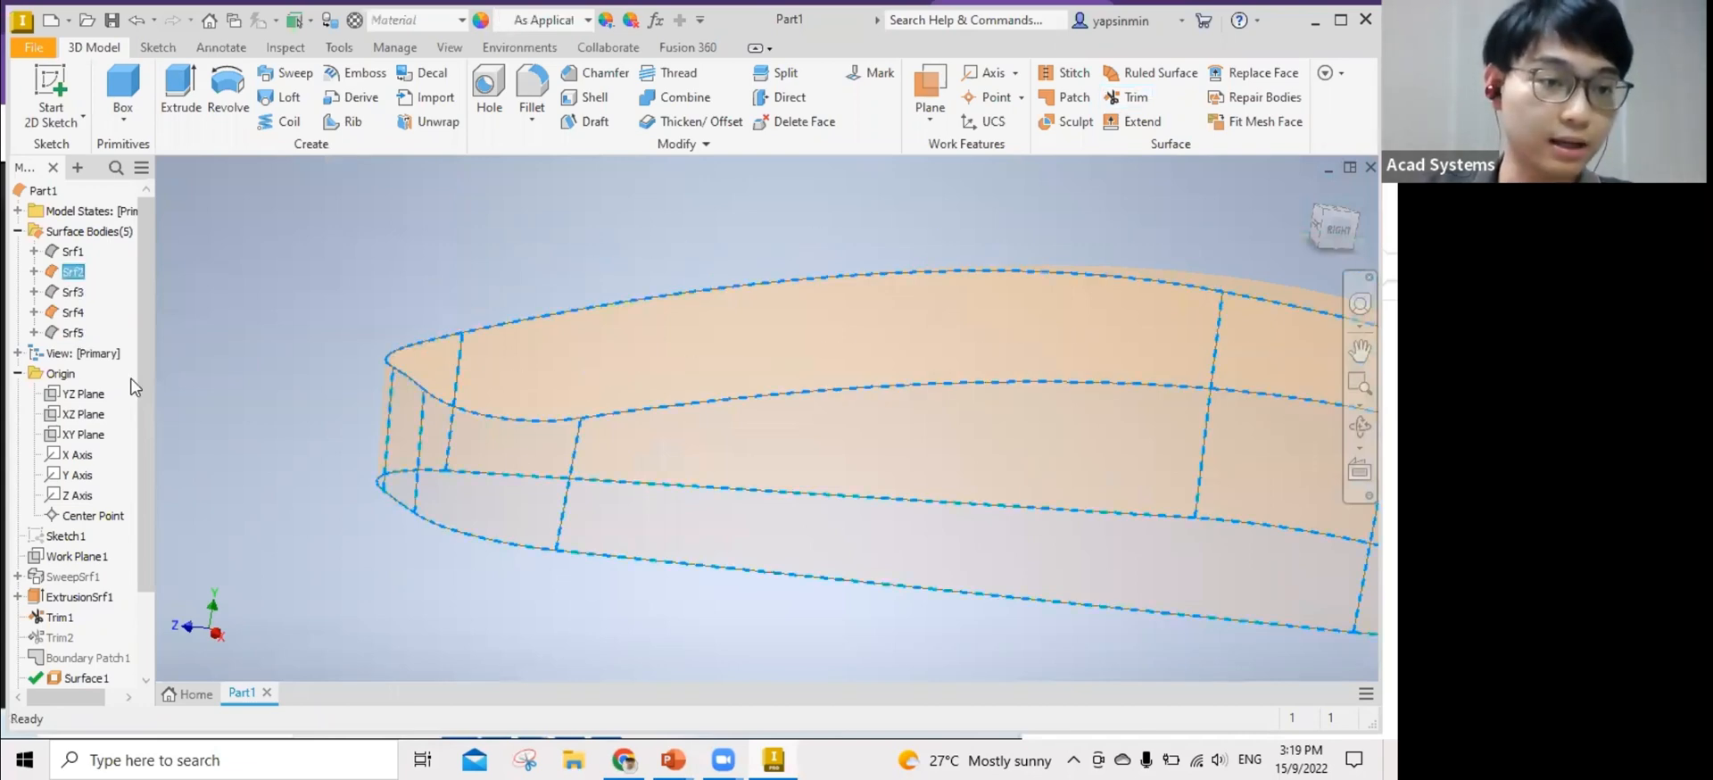
key("alt+v")
right_click(73, 334)
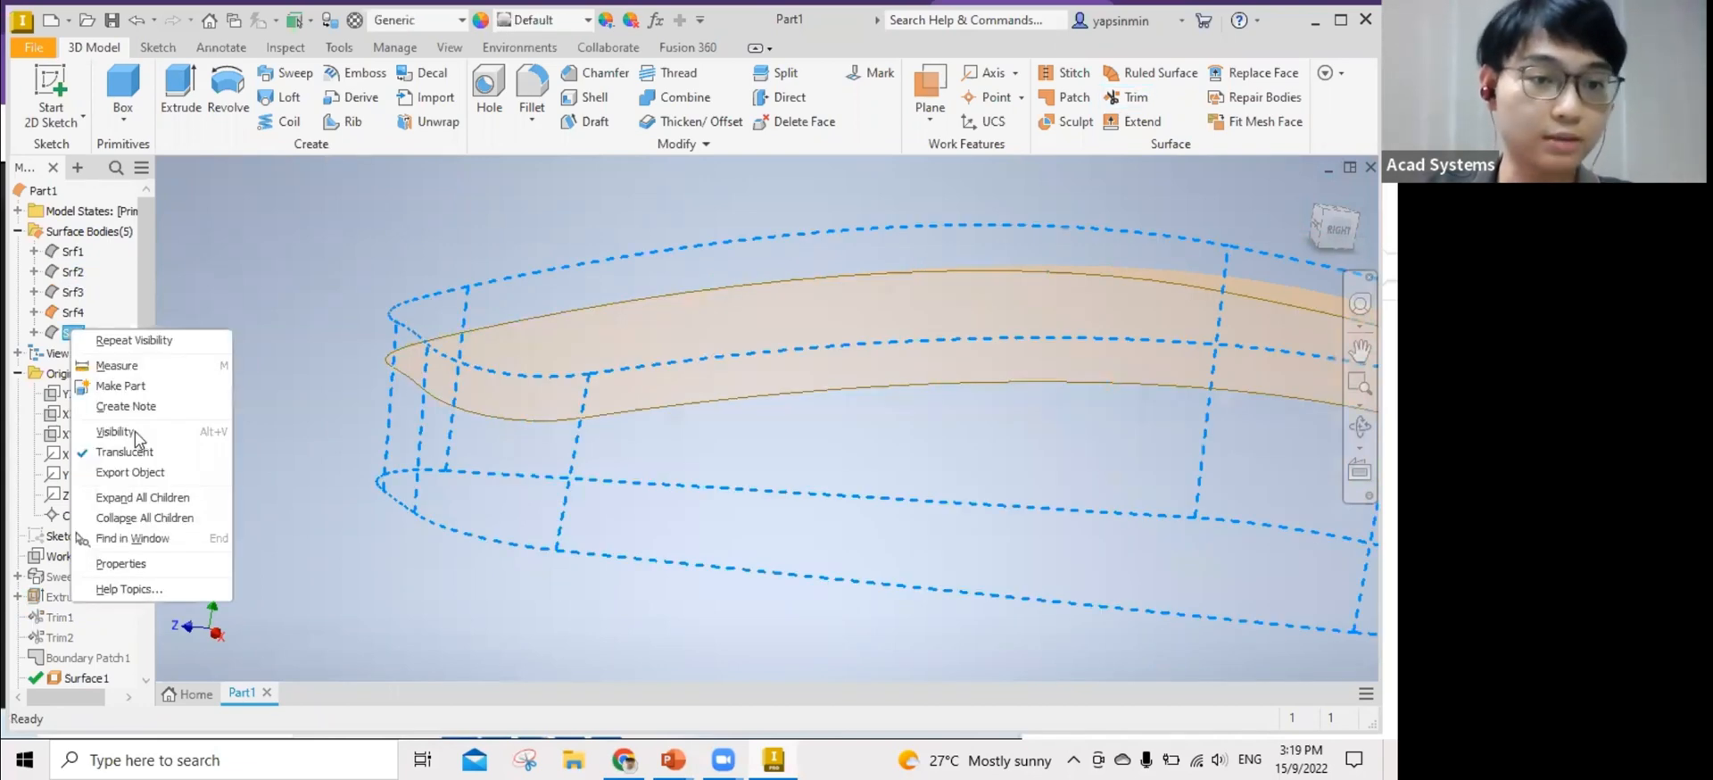
left_click(134, 432)
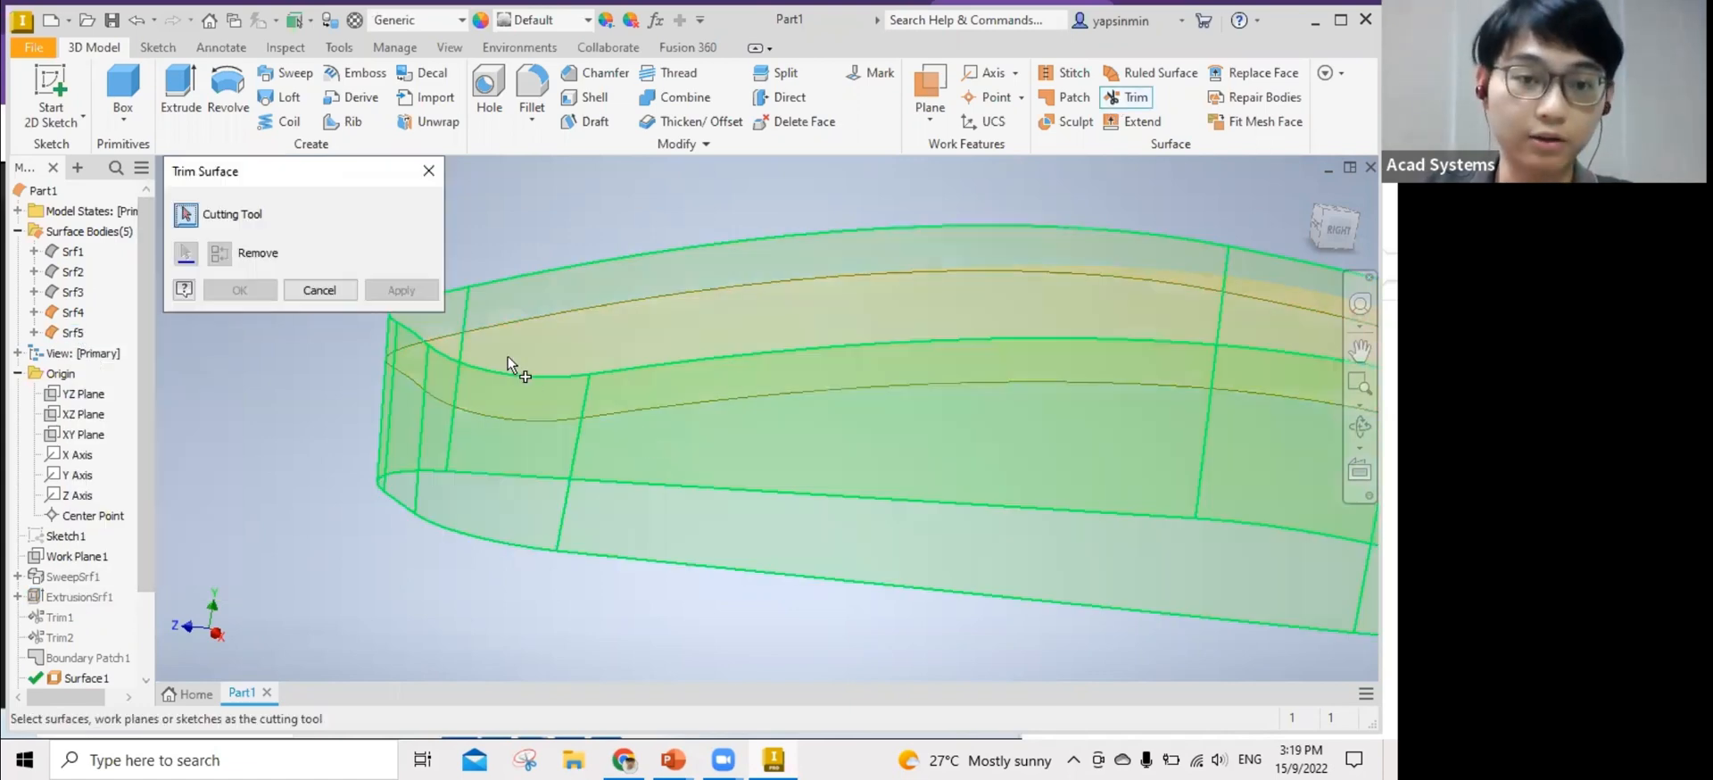
Trim off the portion of duplicate side wall Srf5 below the lowered surface, using Srf4 as the cutting tool.
left_click(506, 356)
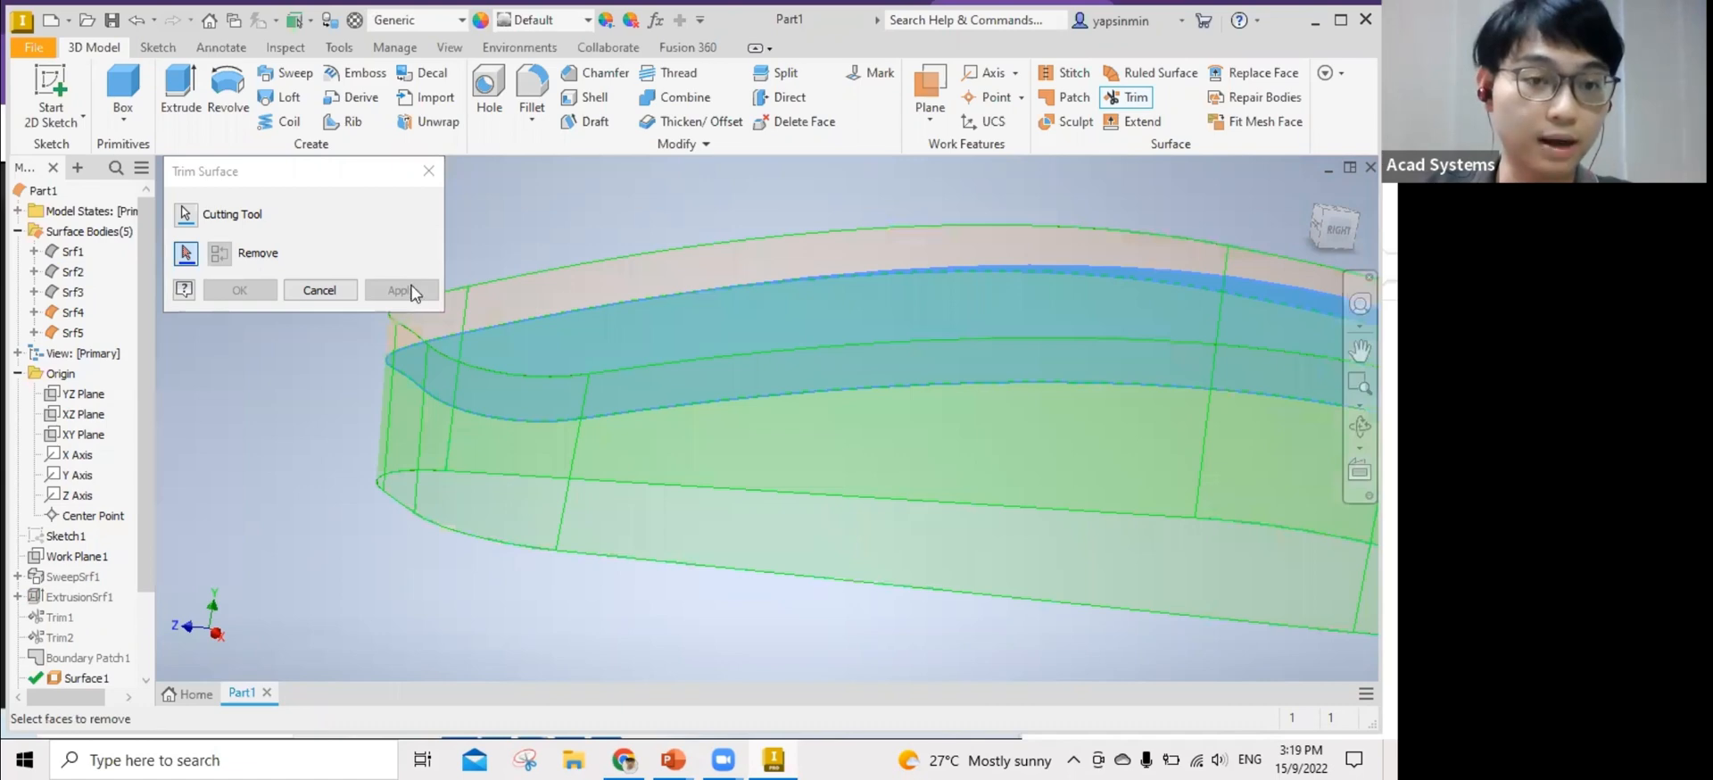
left_click(412, 291)
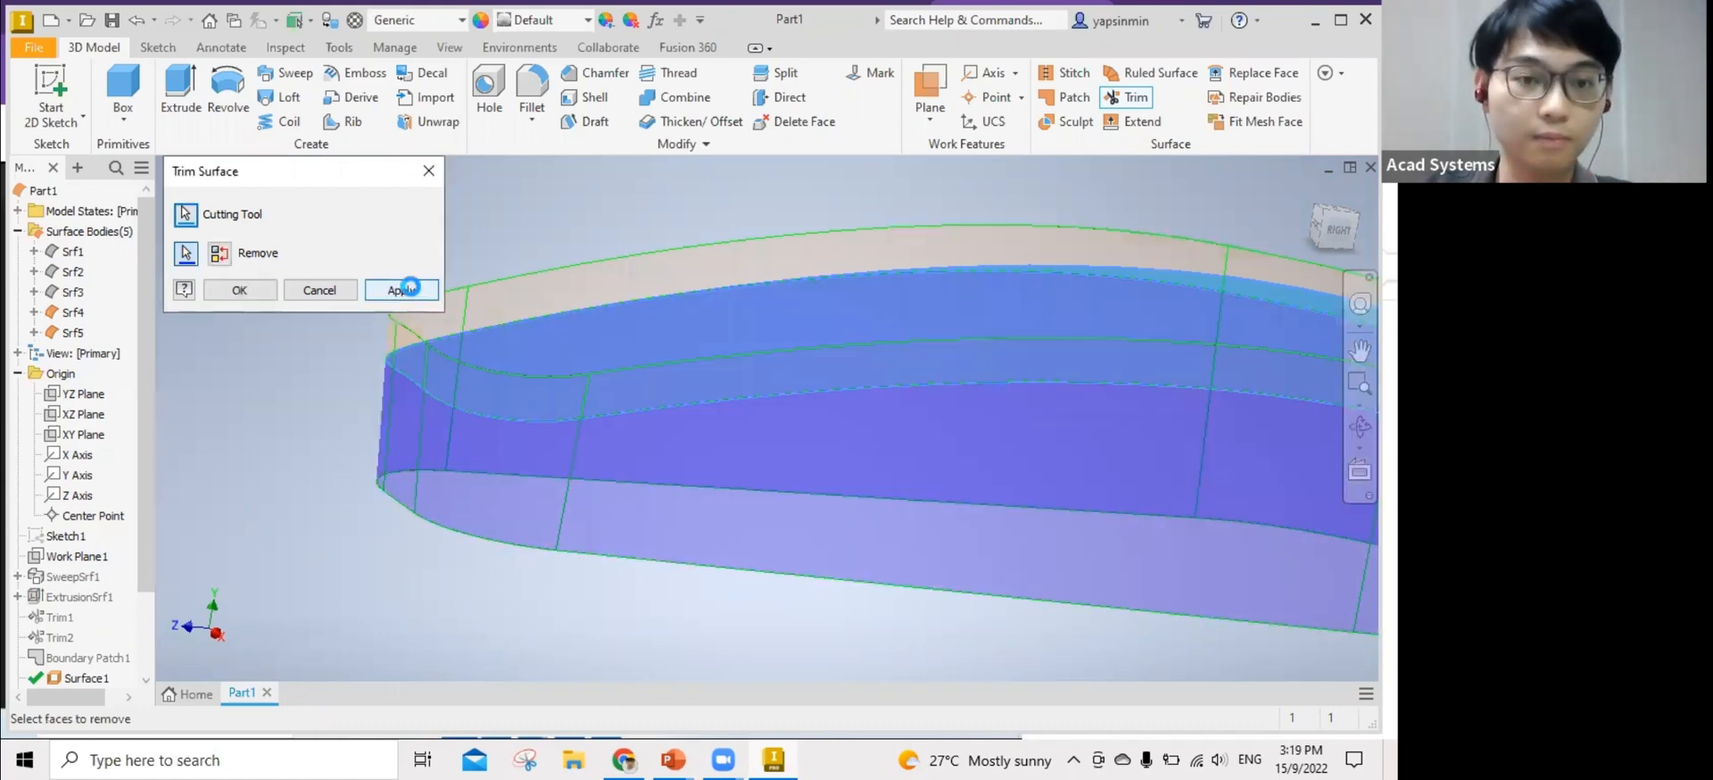
scroll(369, 357, "down", 5)
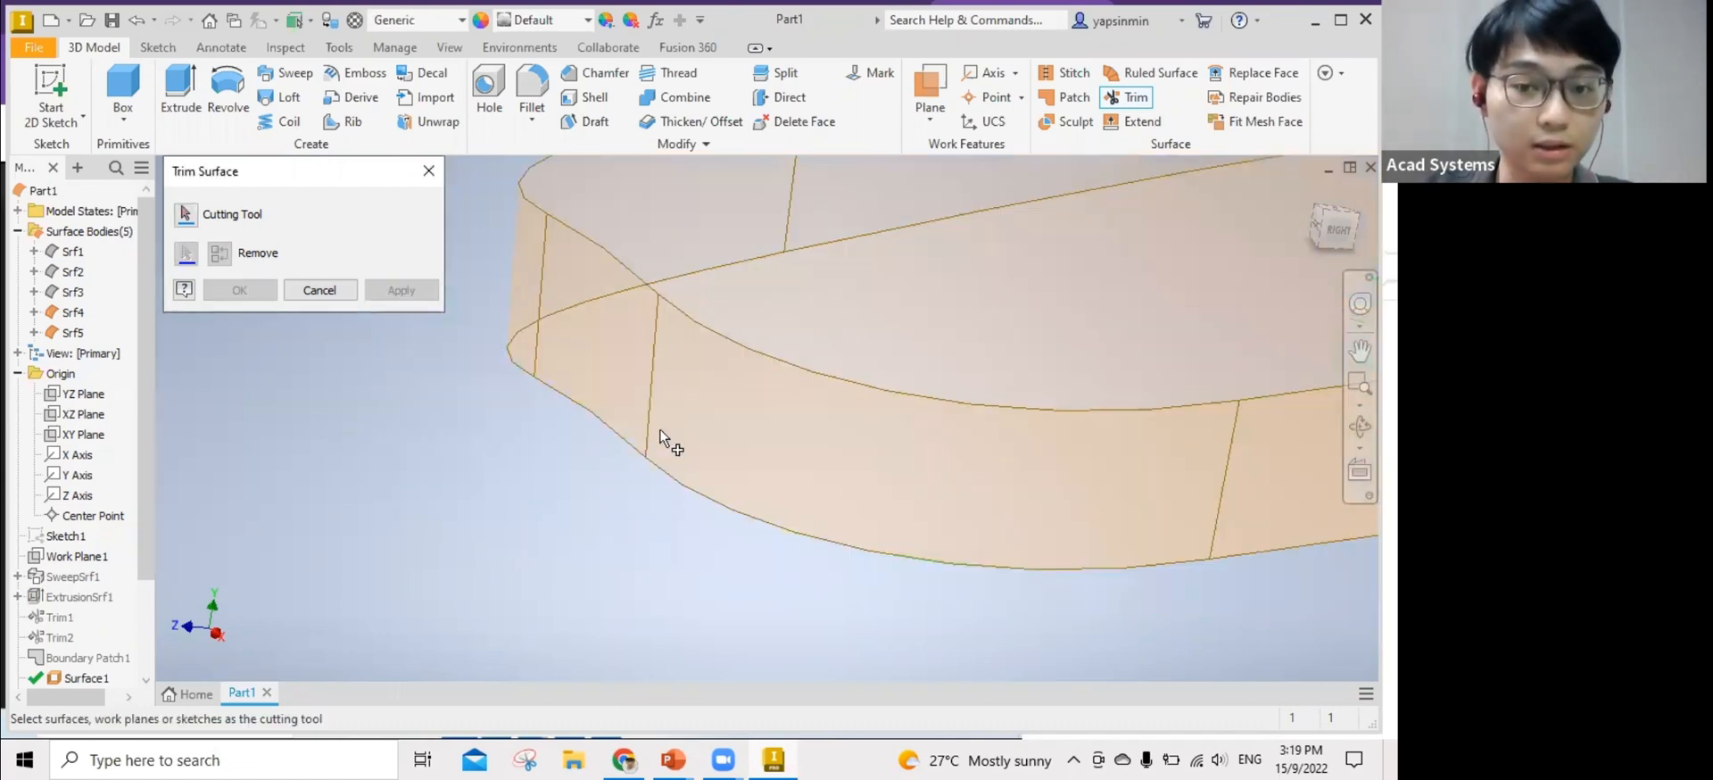
scroll(769, 430, "up", 4)
middle_click_drag(1187, 463, 449, 451)
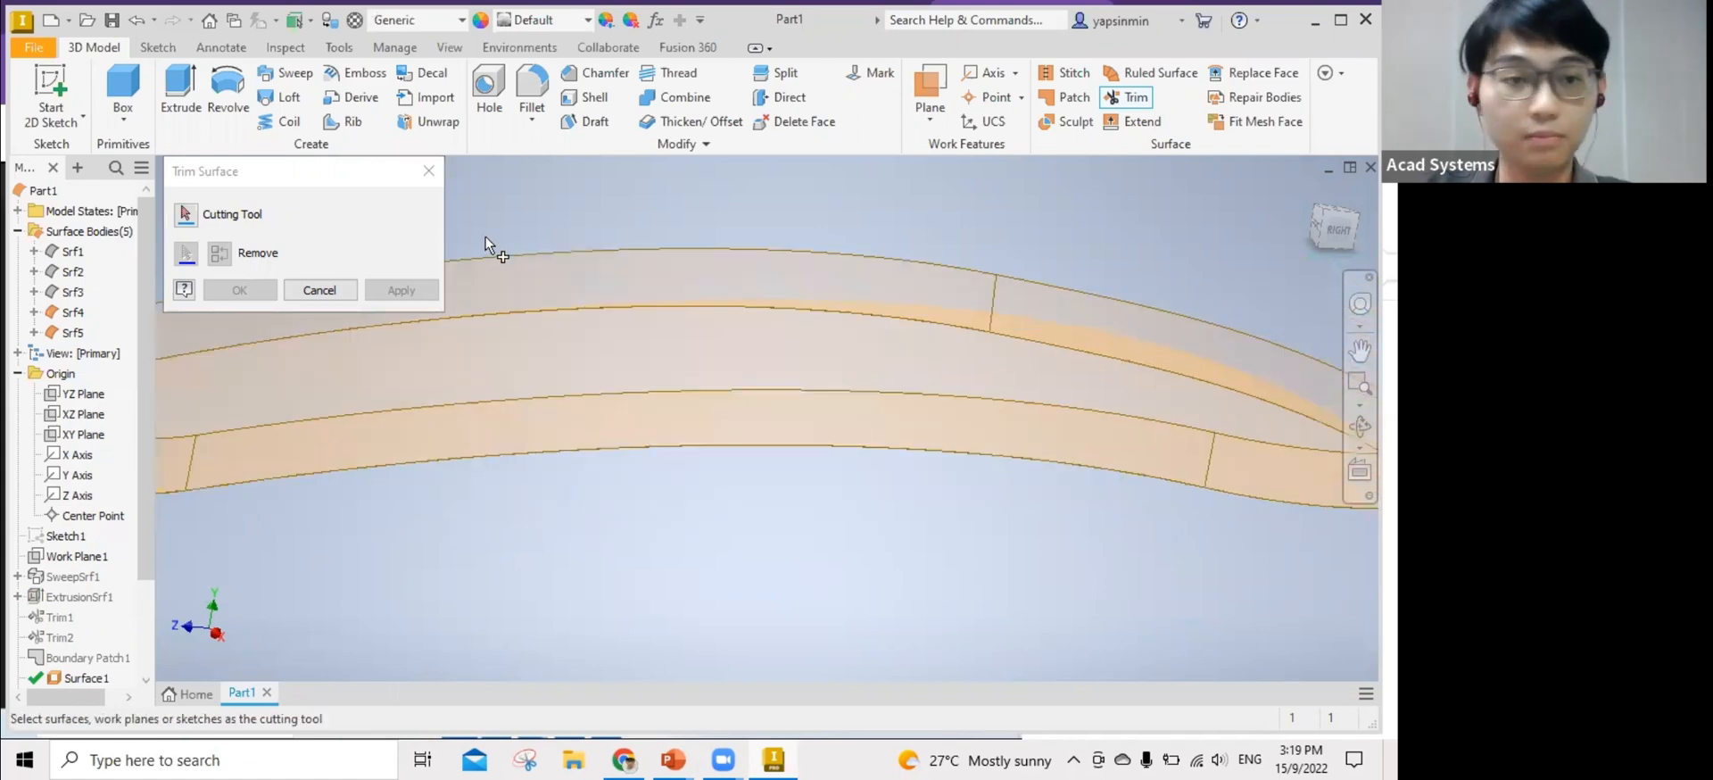
left_click(427, 170)
middle_click_drag(239, 255, 502, 254)
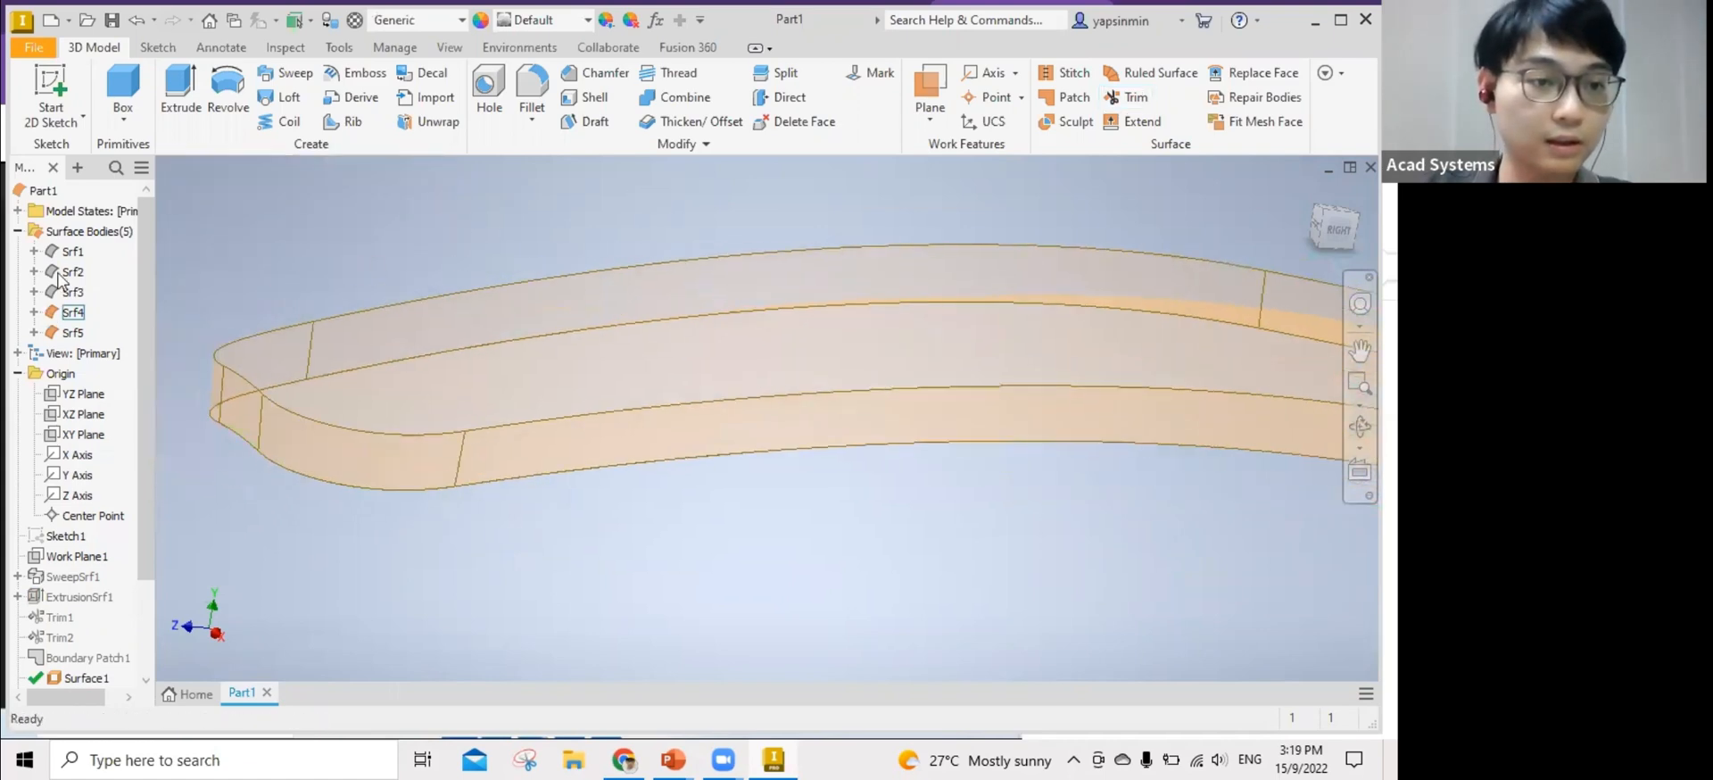
Show the curved top surface Srf1 together with the upper side wall band.
right_click(73, 272)
left_click(86, 259)
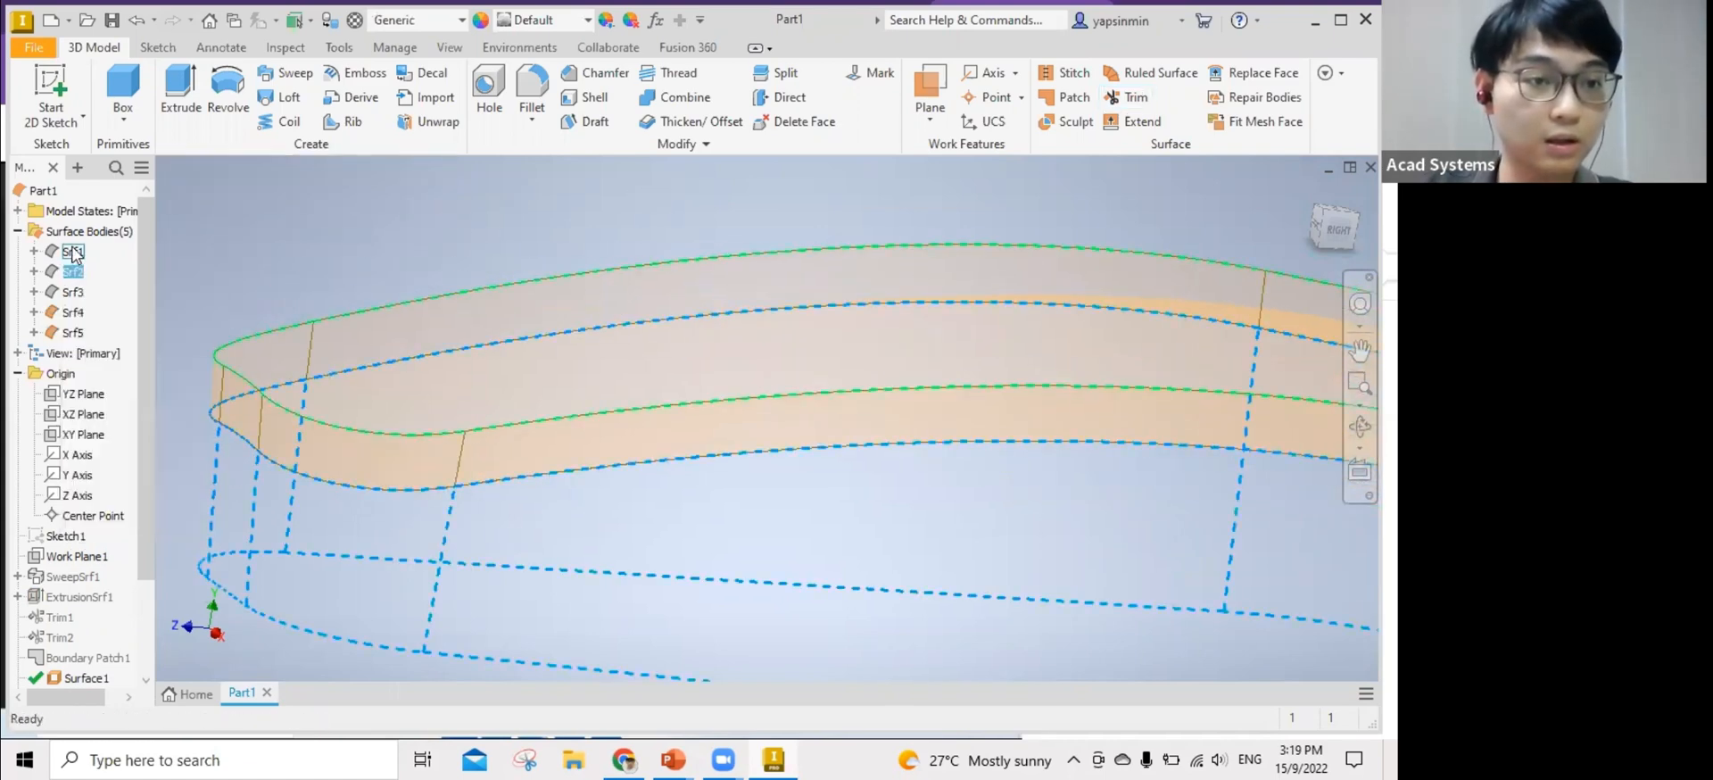
right_click(75, 251)
left_click(160, 350)
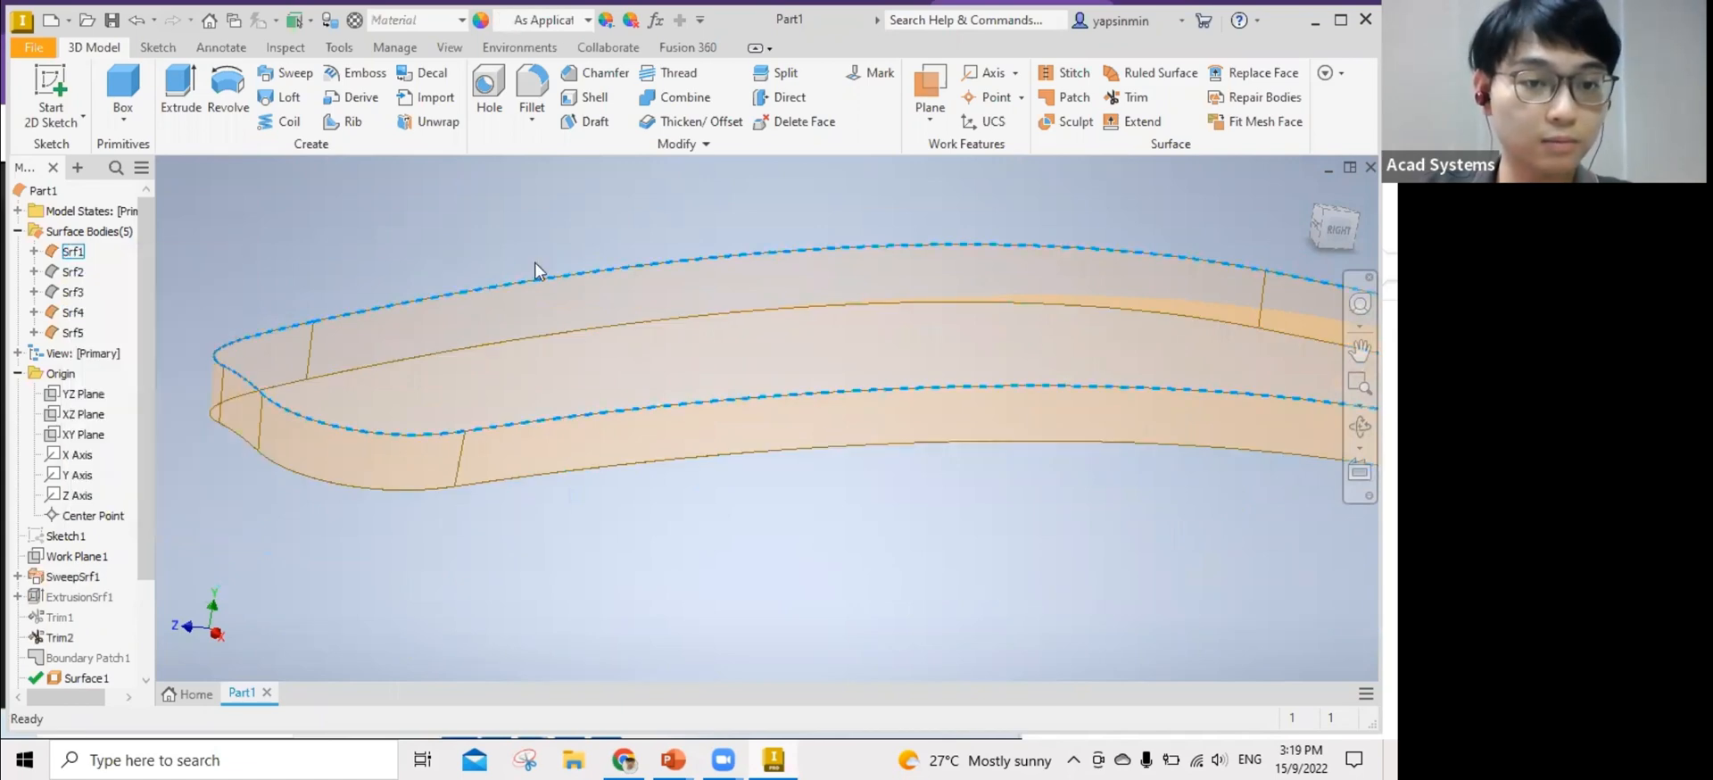
Hide the lowered surface Srf4 so only the top surface and the upper side wall are shown.
middle_click_drag(536, 268, 903, 478, "shift")
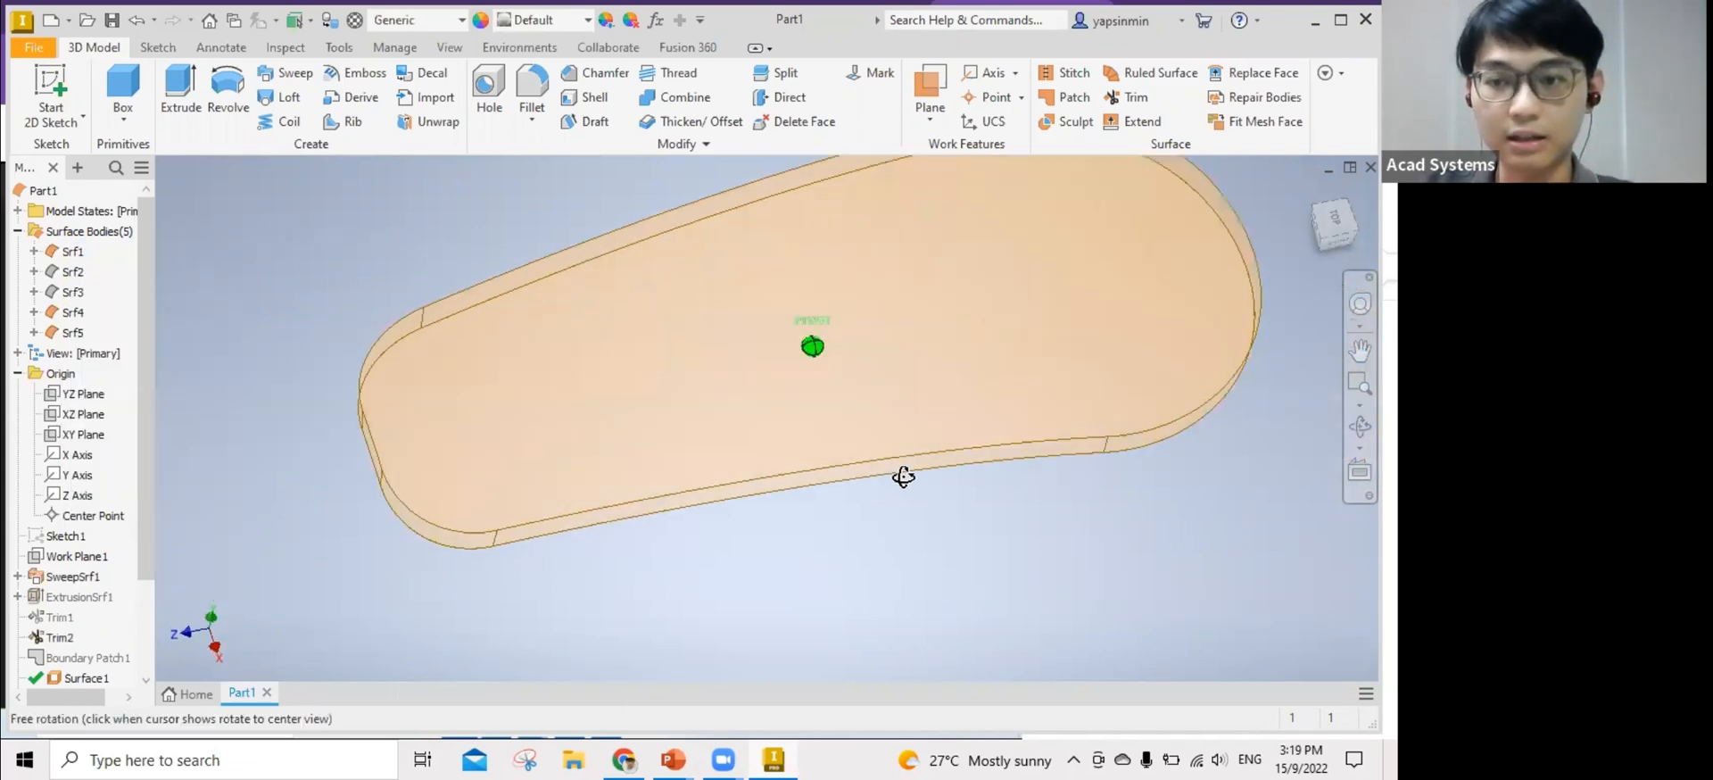
scroll(906, 448, "down", 5)
scroll(955, 393, "up", 3)
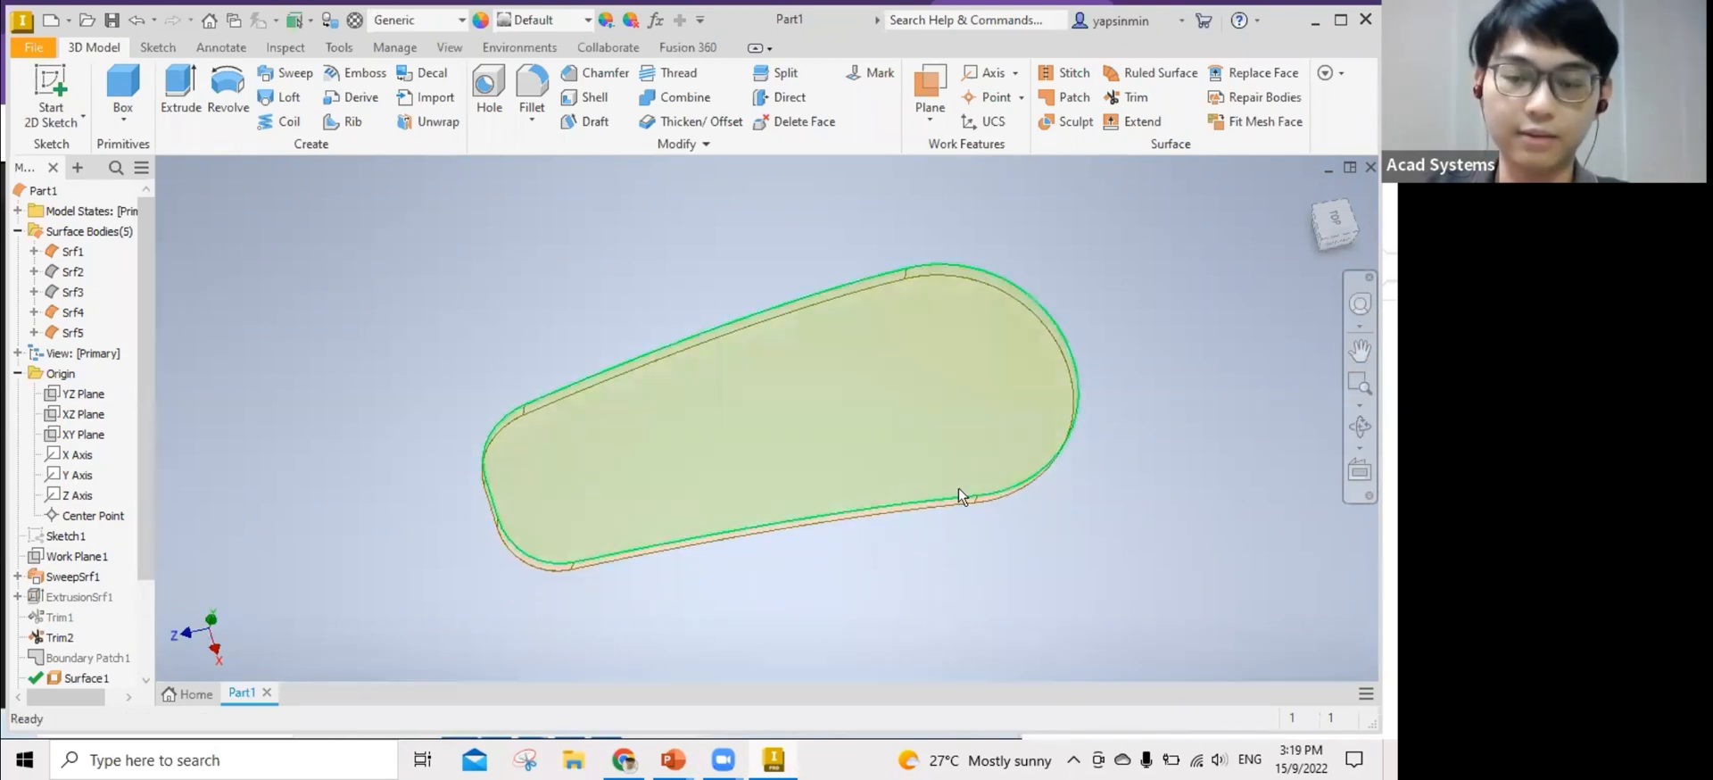
middle_click_drag(944, 610, 938, 575, "shift")
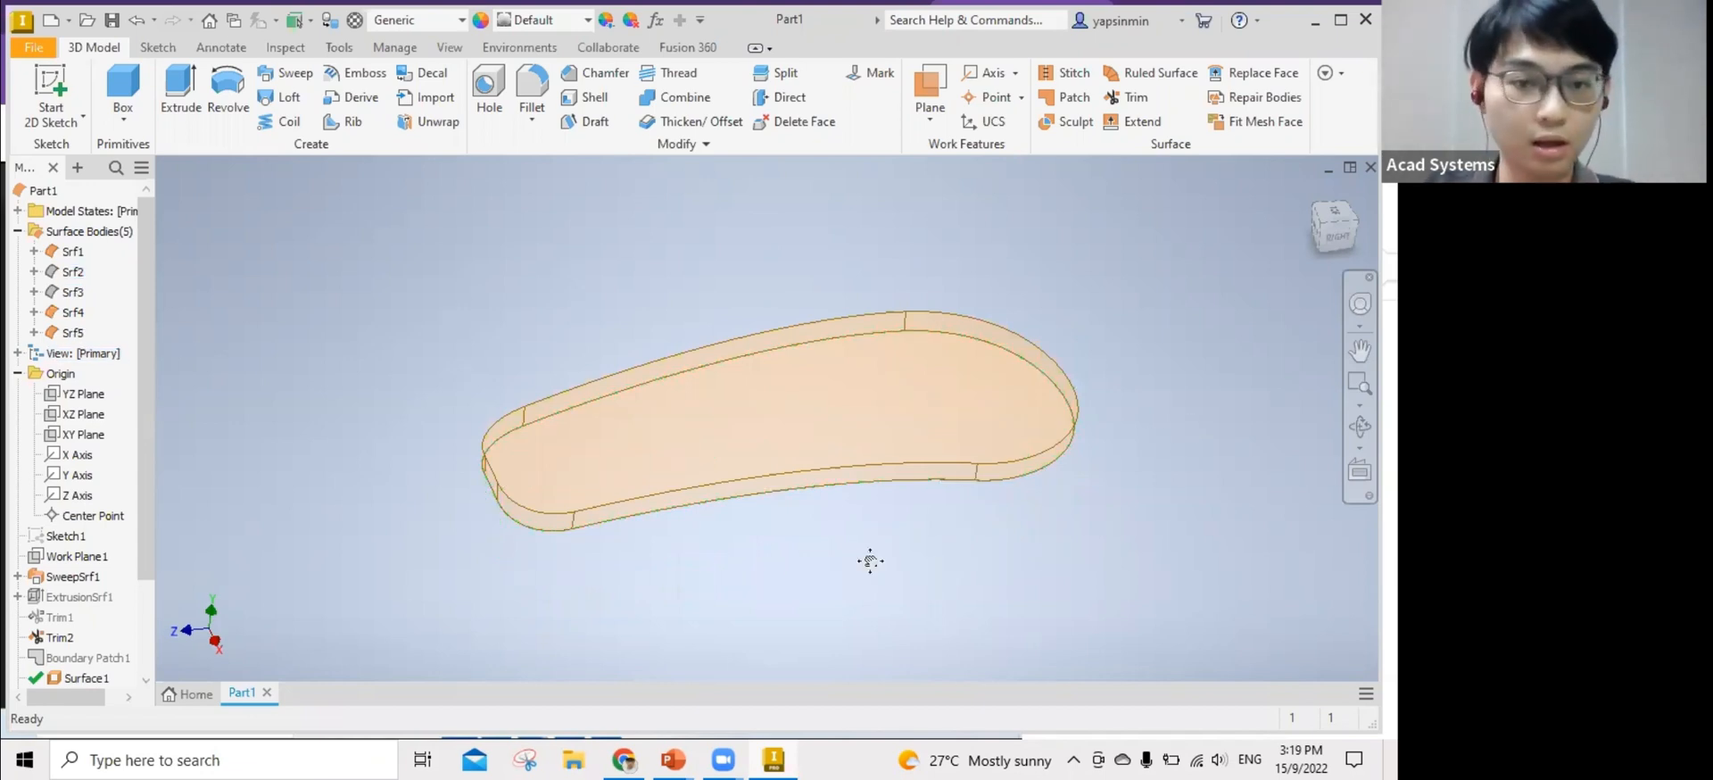
middle_click_drag(843, 463, 572, 462)
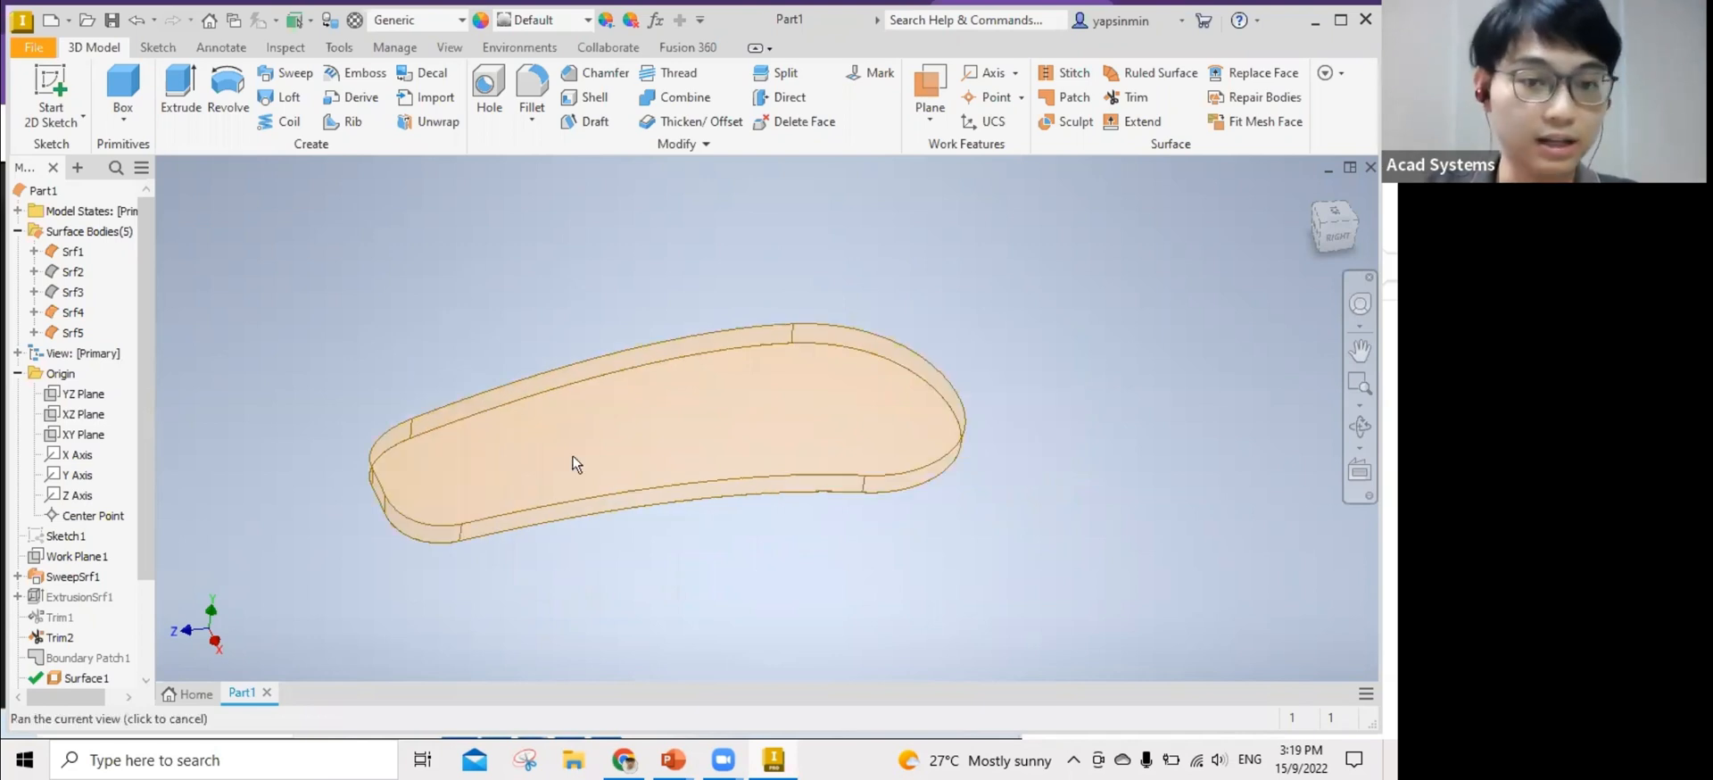
right_click(71, 313)
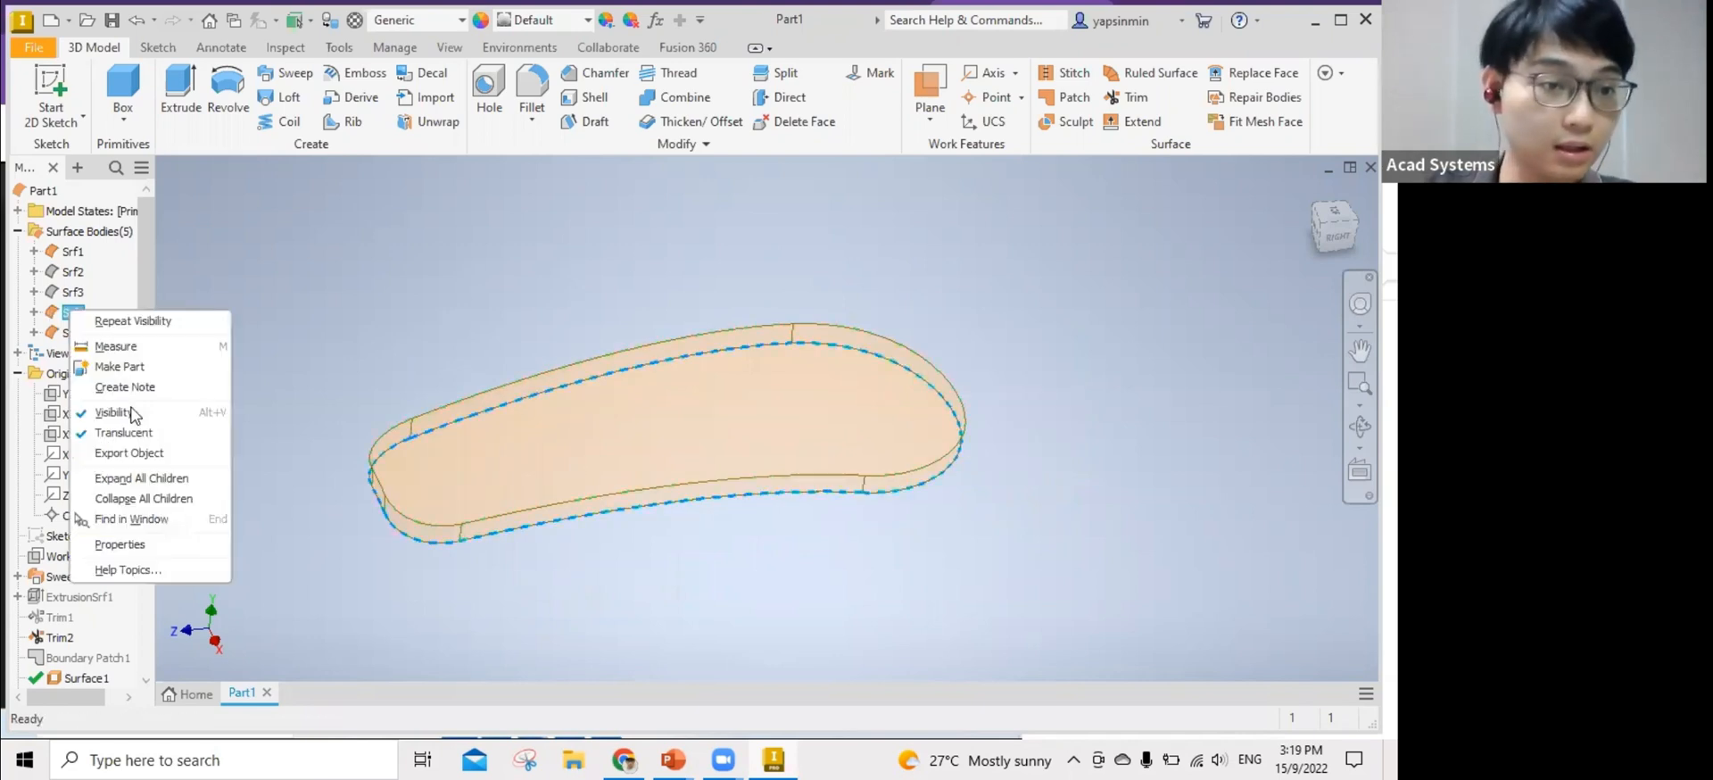
left_click(1081, 524)
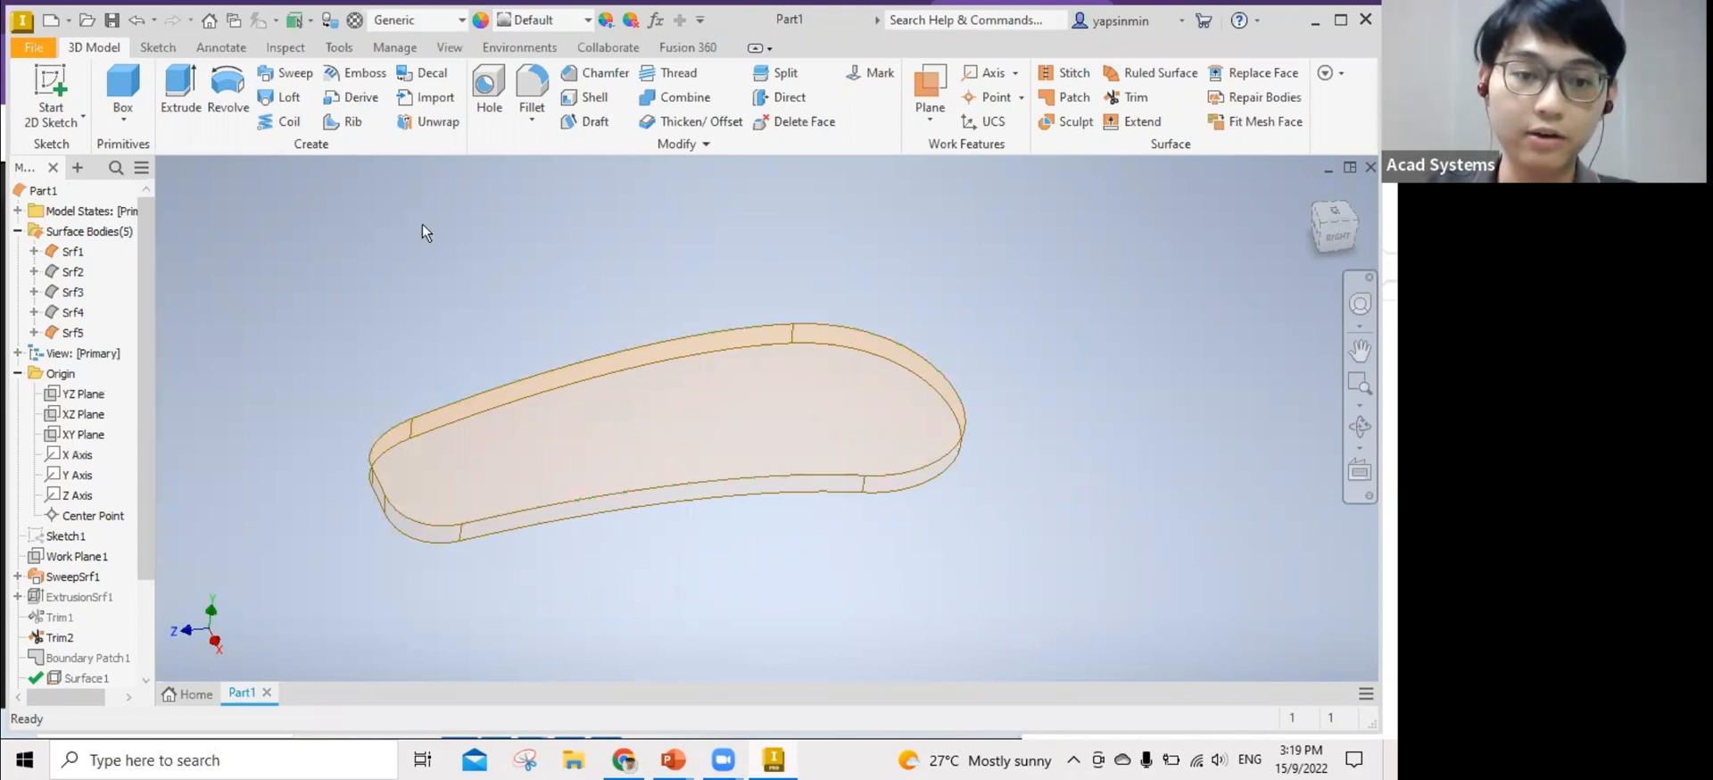
Stitch the top surface Srf1 and the upper side wall Srf5 into a single surface body.
left_click_drag(421, 224, 287, 205)
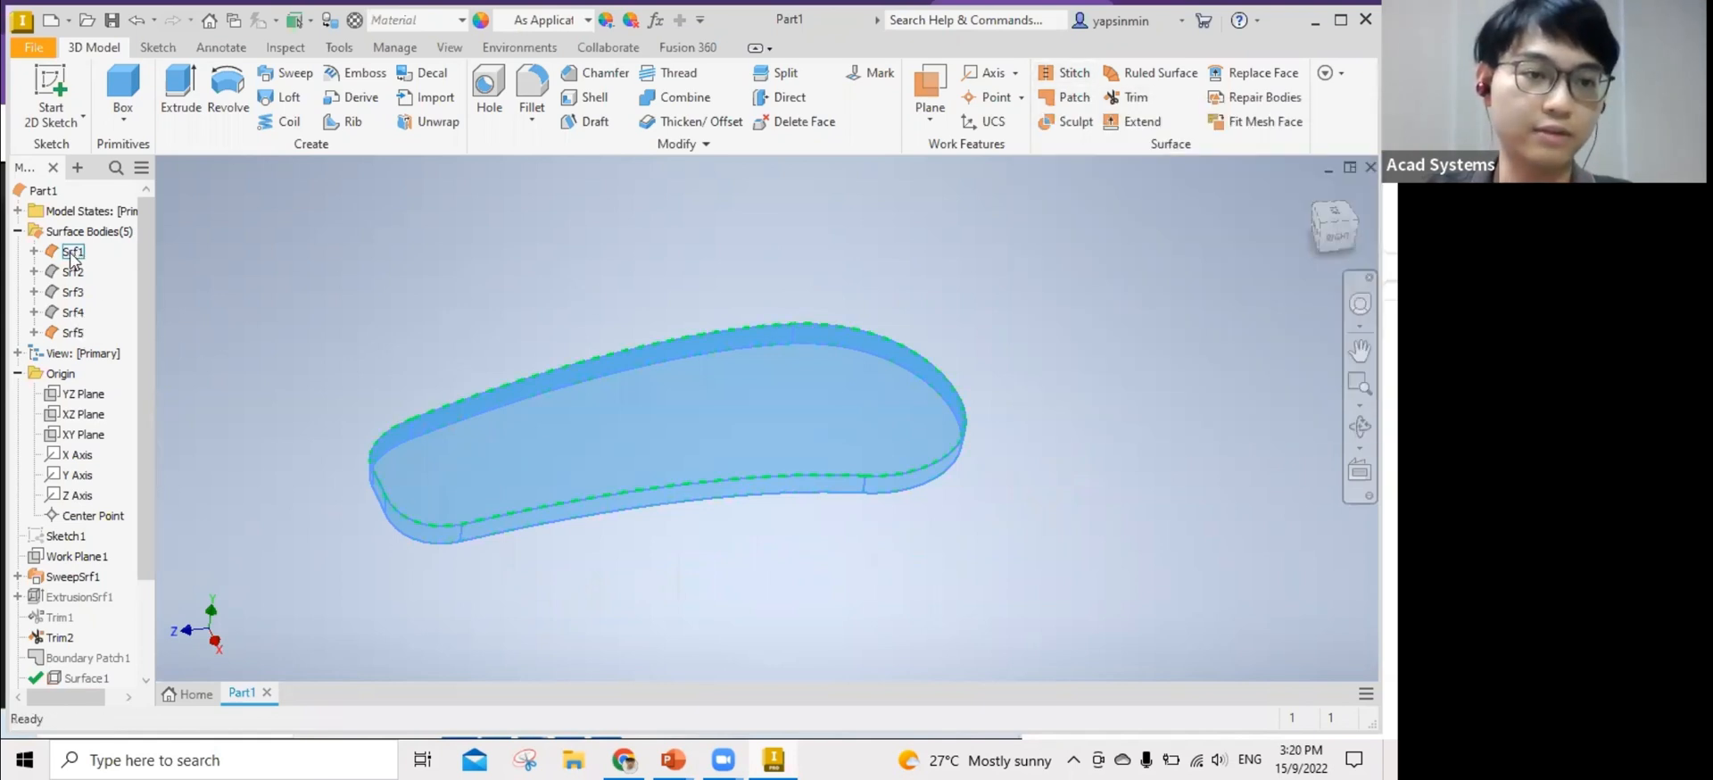
left_click(77, 333)
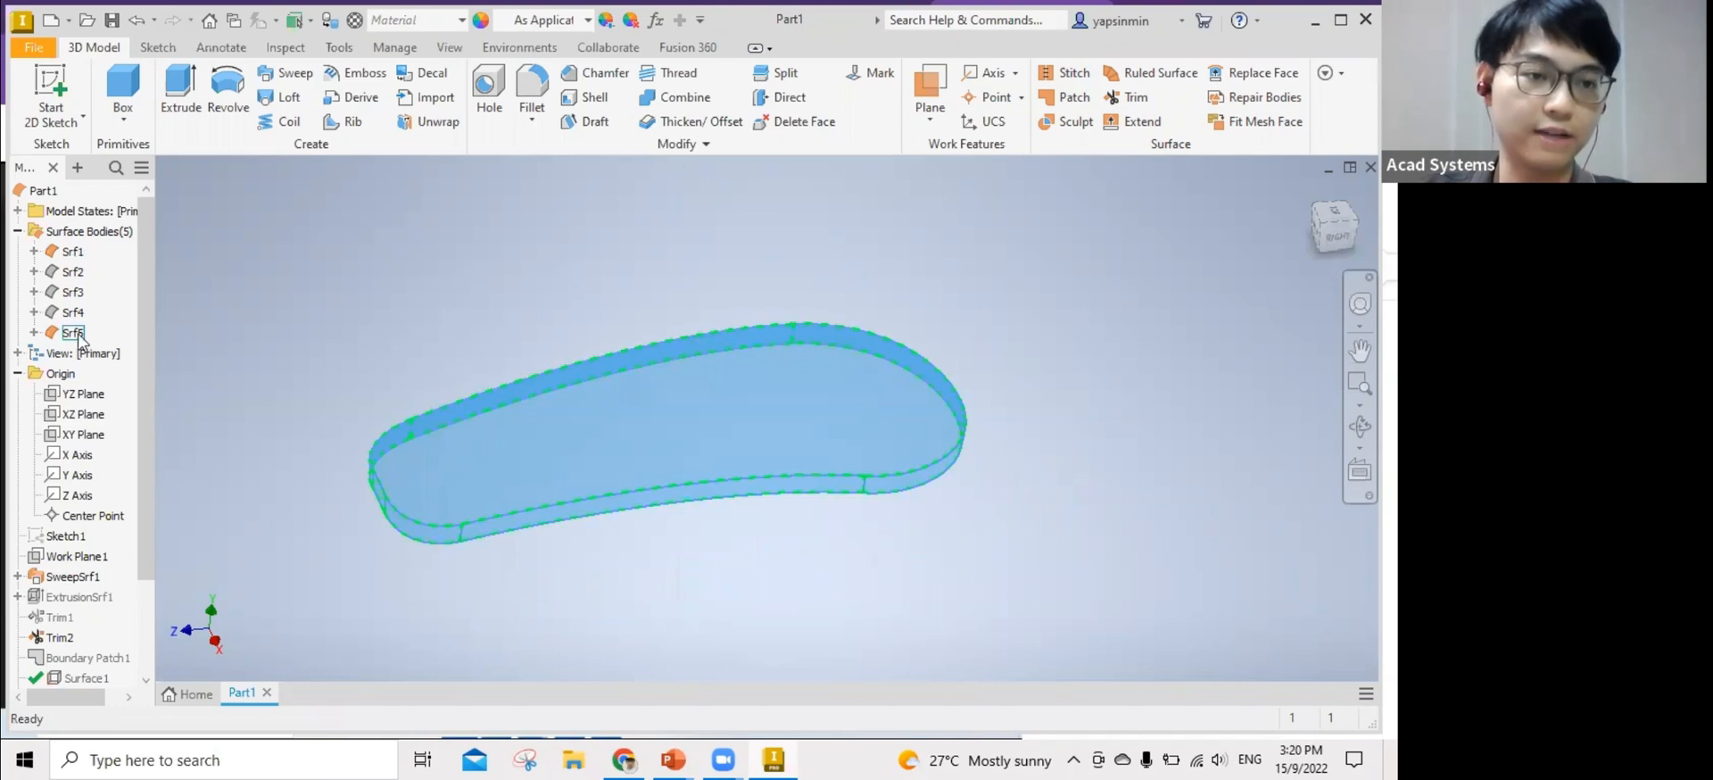
left_click(1066, 72)
middle_click_drag(639, 307, 714, 274)
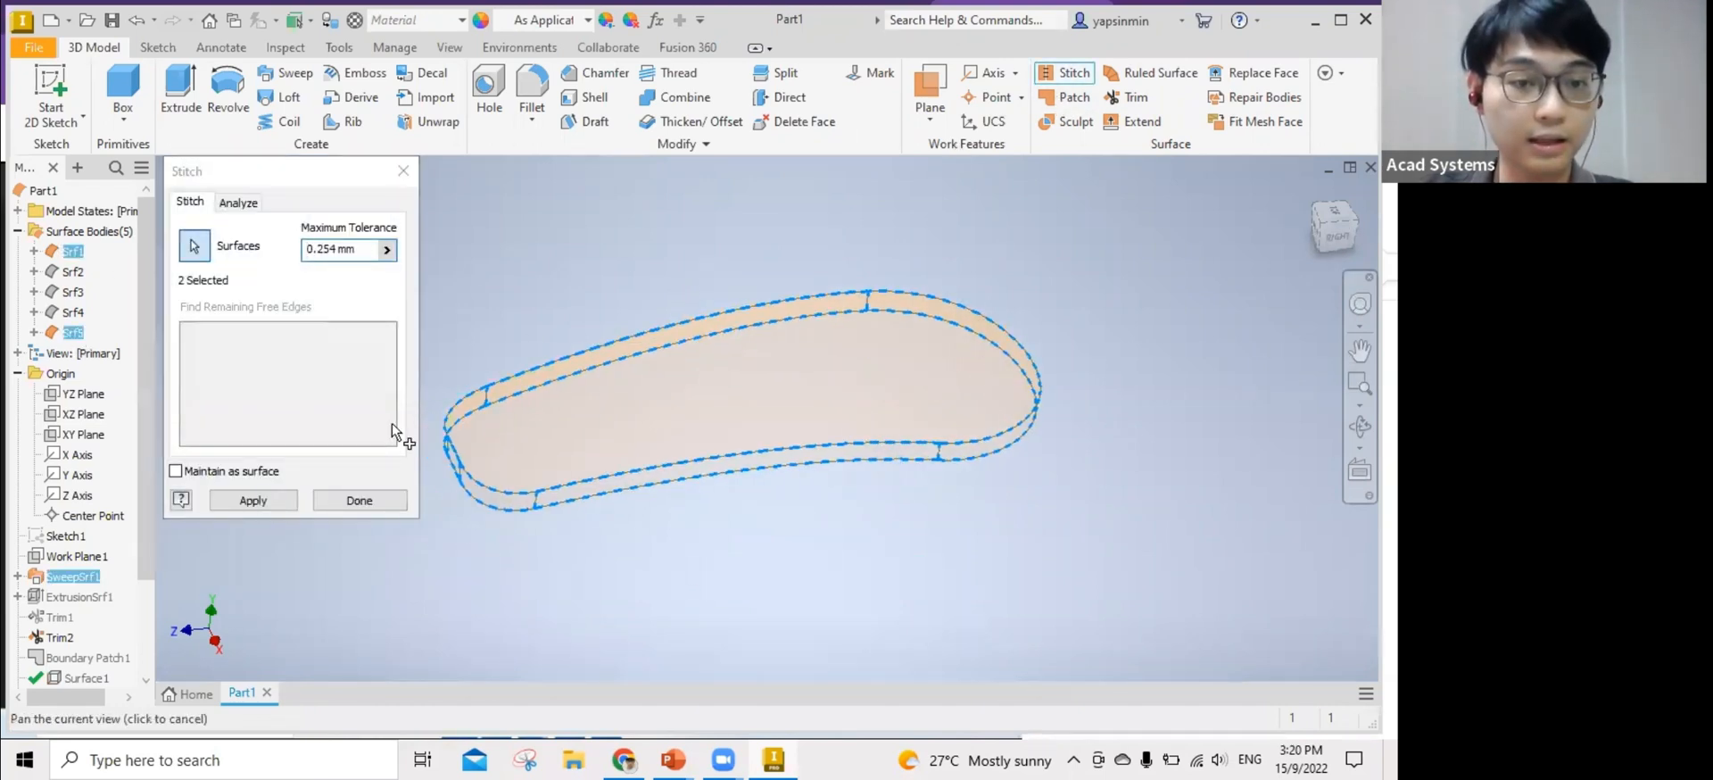
left_click(266, 505)
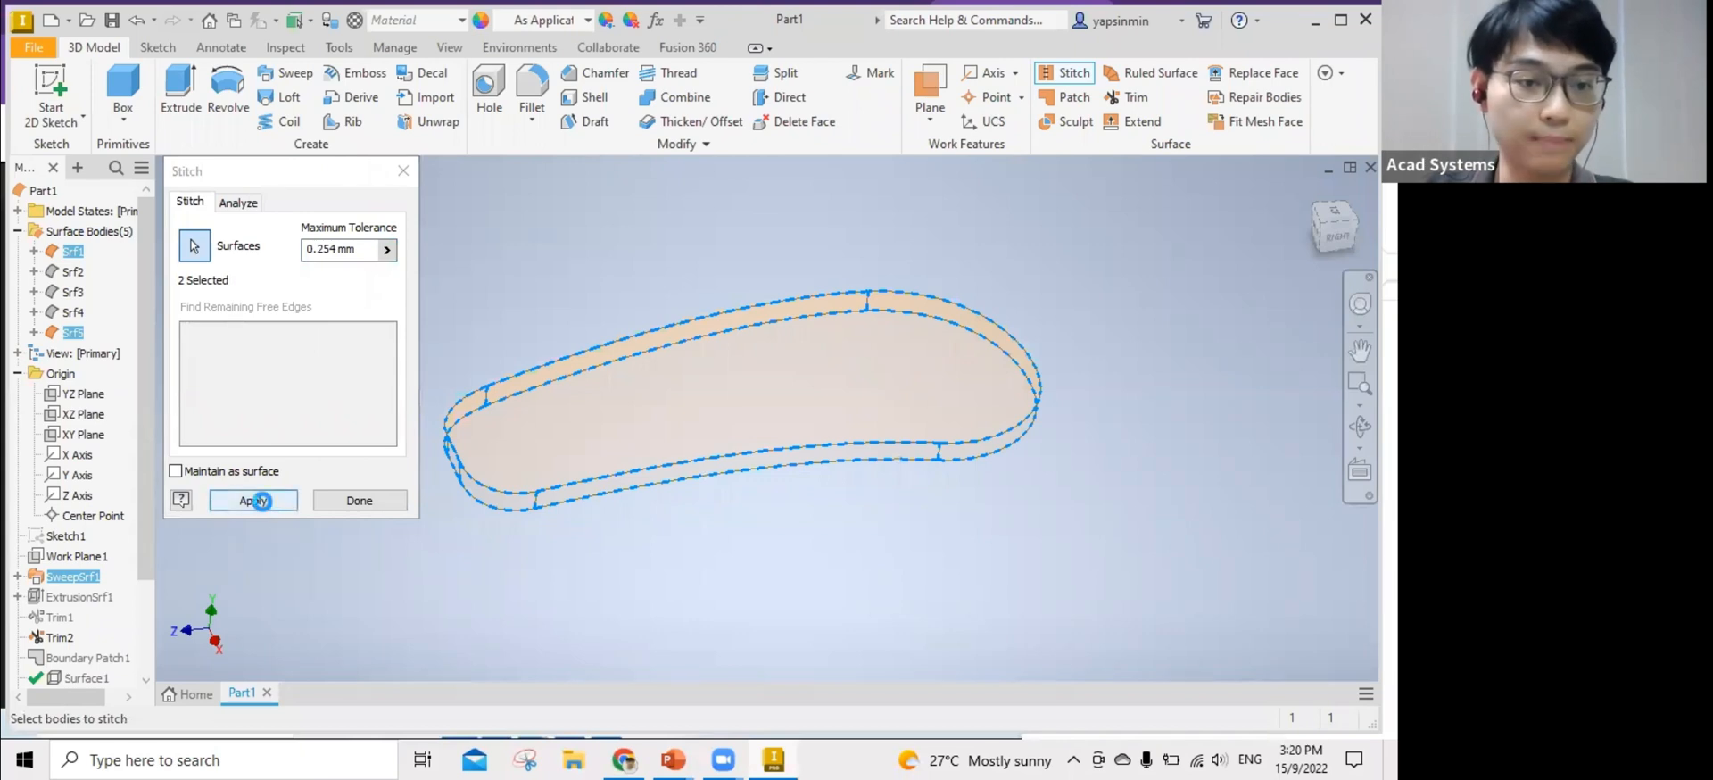
left_click(358, 500)
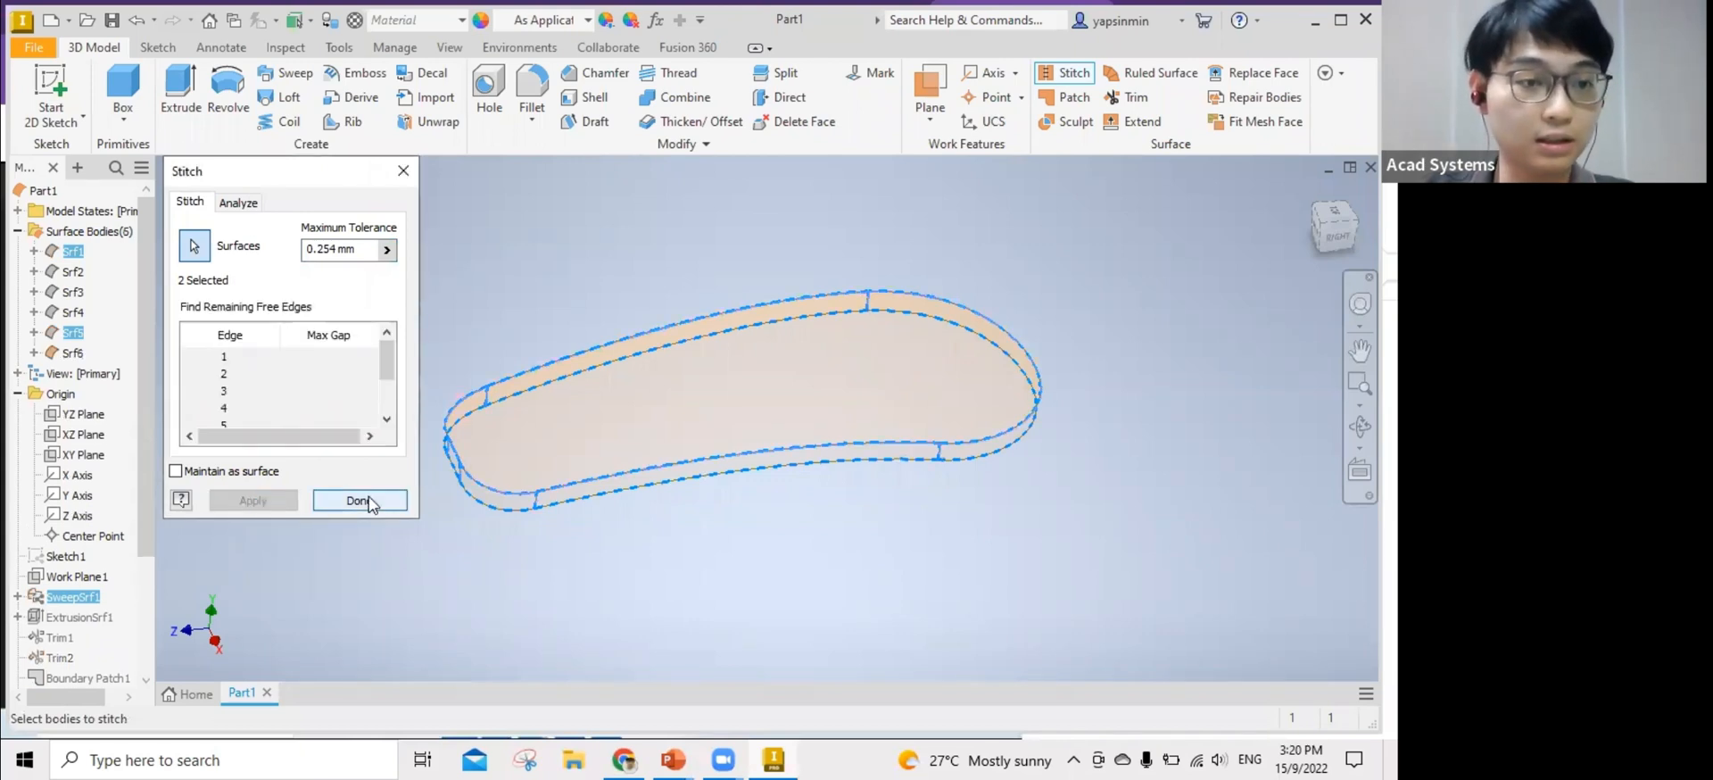
Select the stitched body Srf6 to check the extent of the mouse's upper portion.
left_click(80, 354)
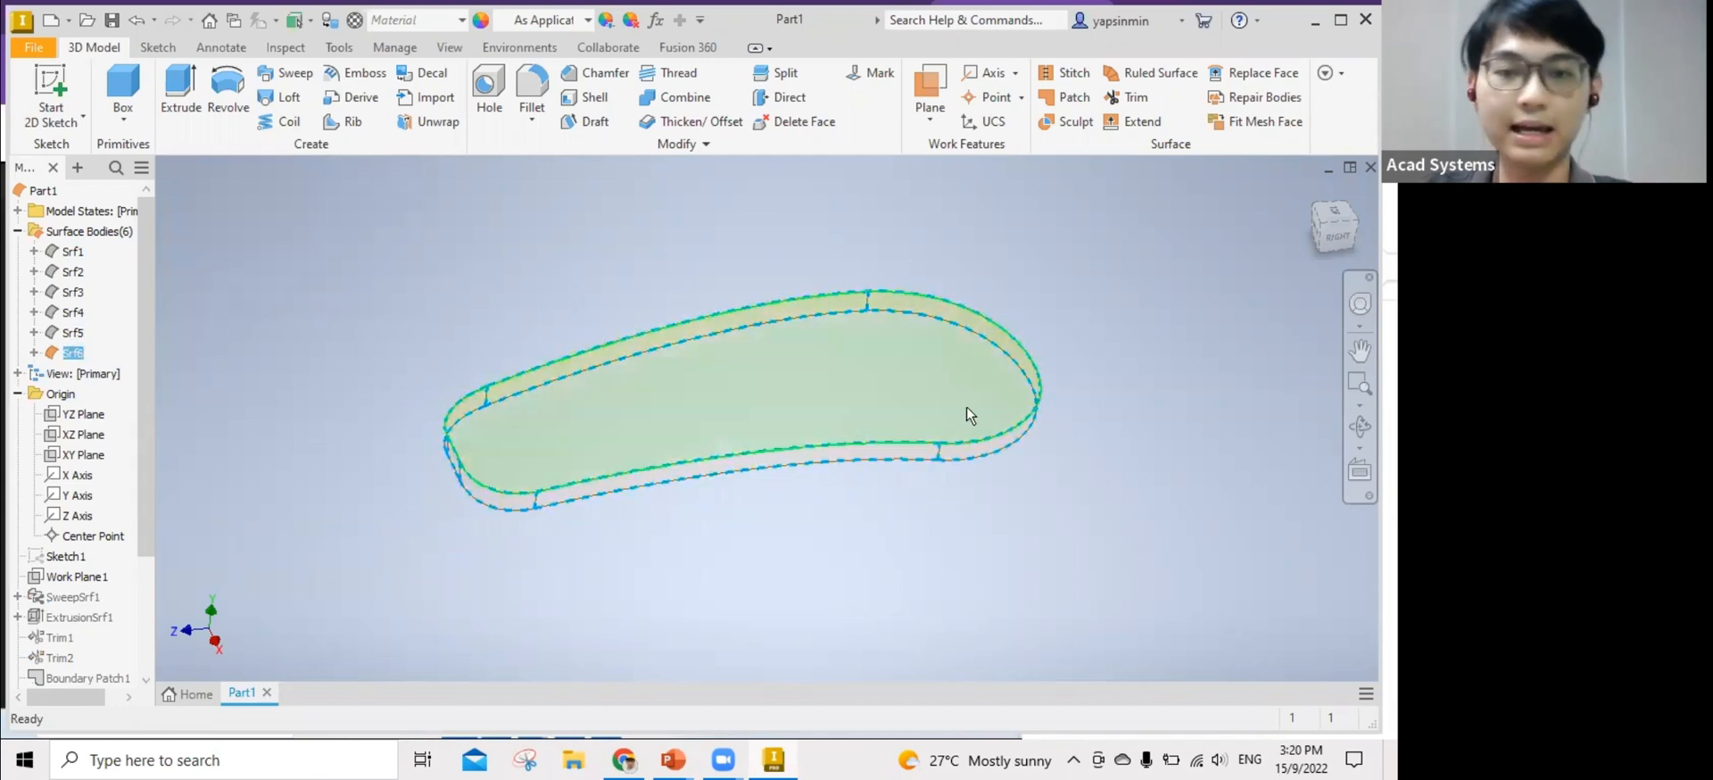
left_click(1058, 486)
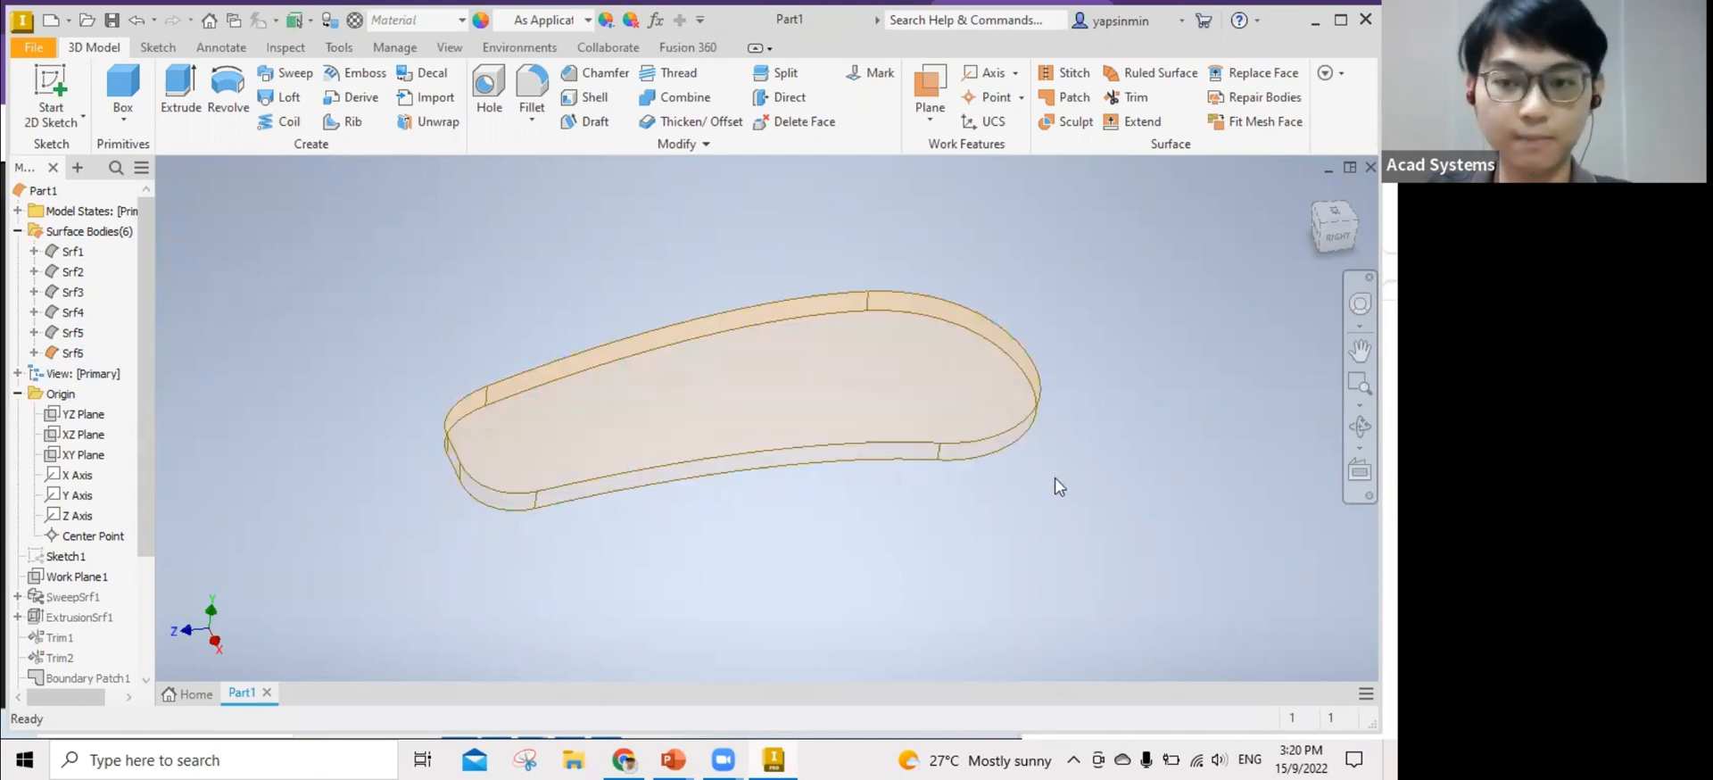
left_click(73, 352)
left_click(803, 553)
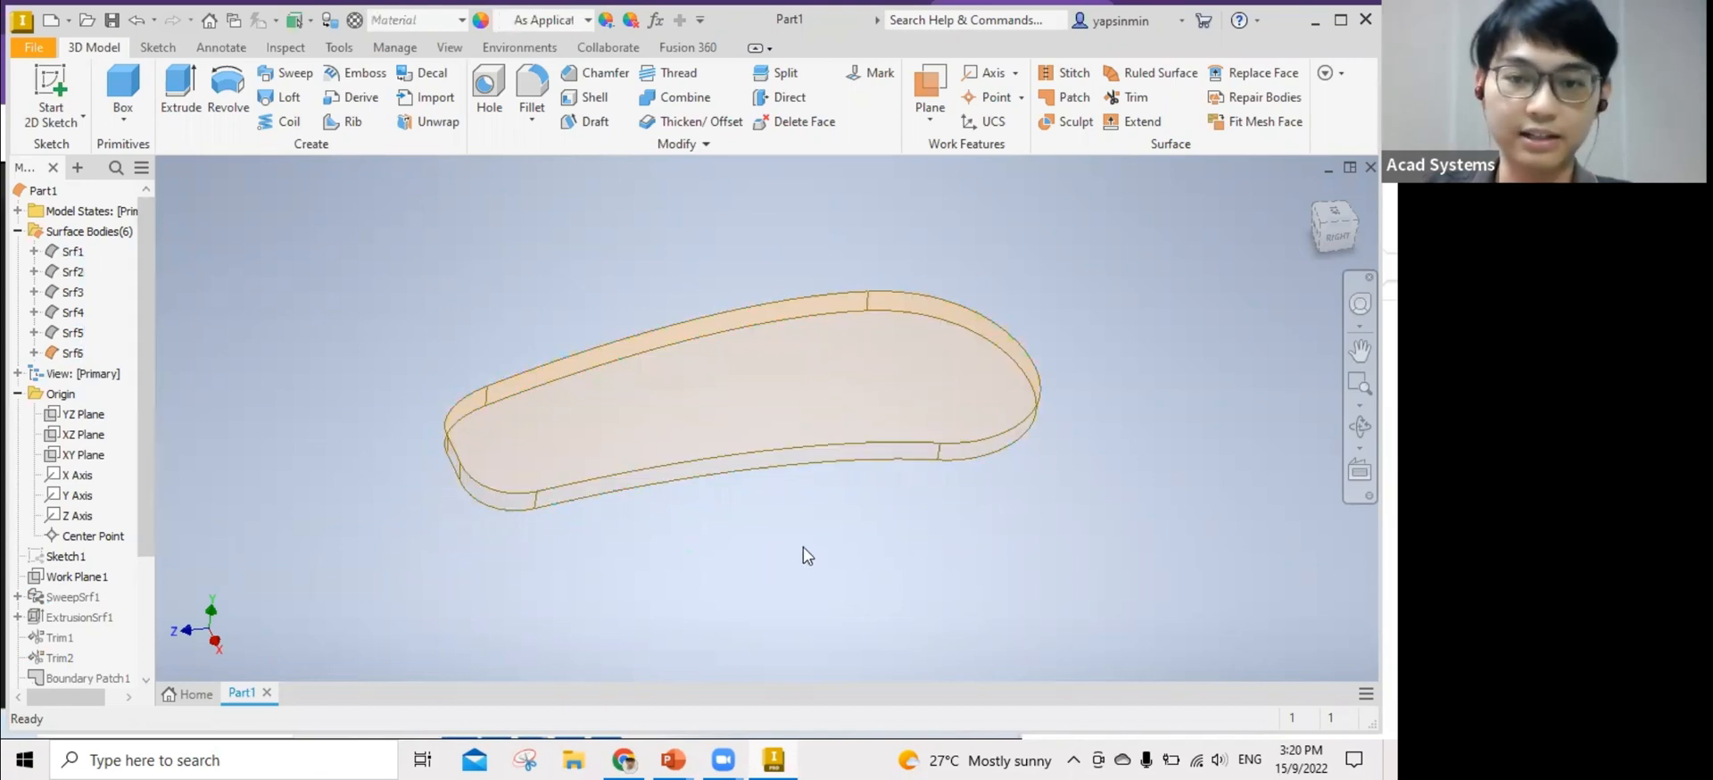
left_click(73, 355)
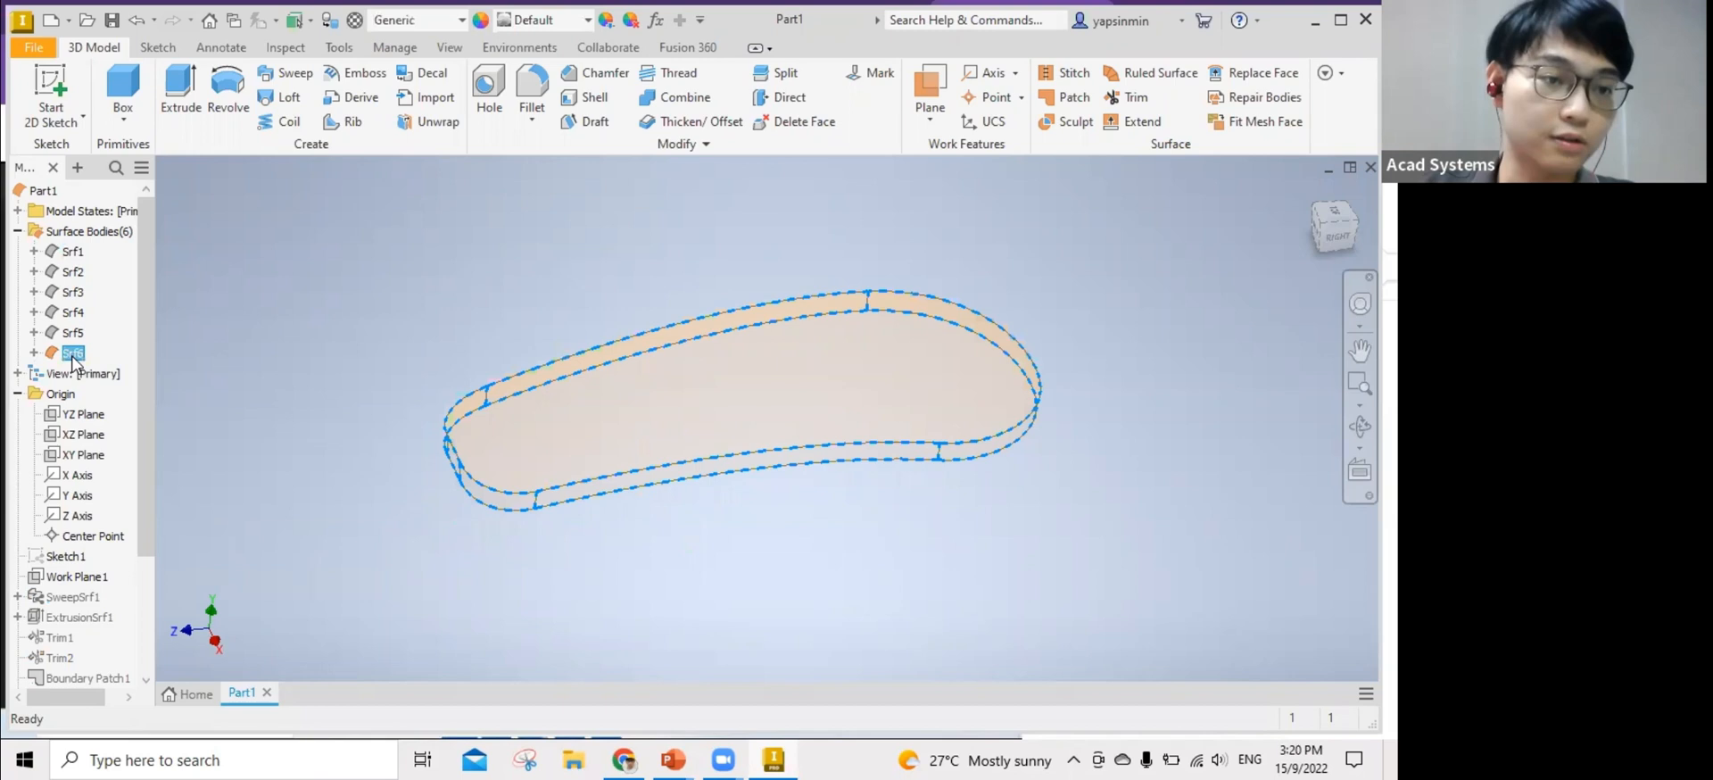
Duplicate the stitched body Srf6 with Copy Object as a new surface body, and copy both resulting bodies again.
left_click(803, 614)
left_click(73, 352)
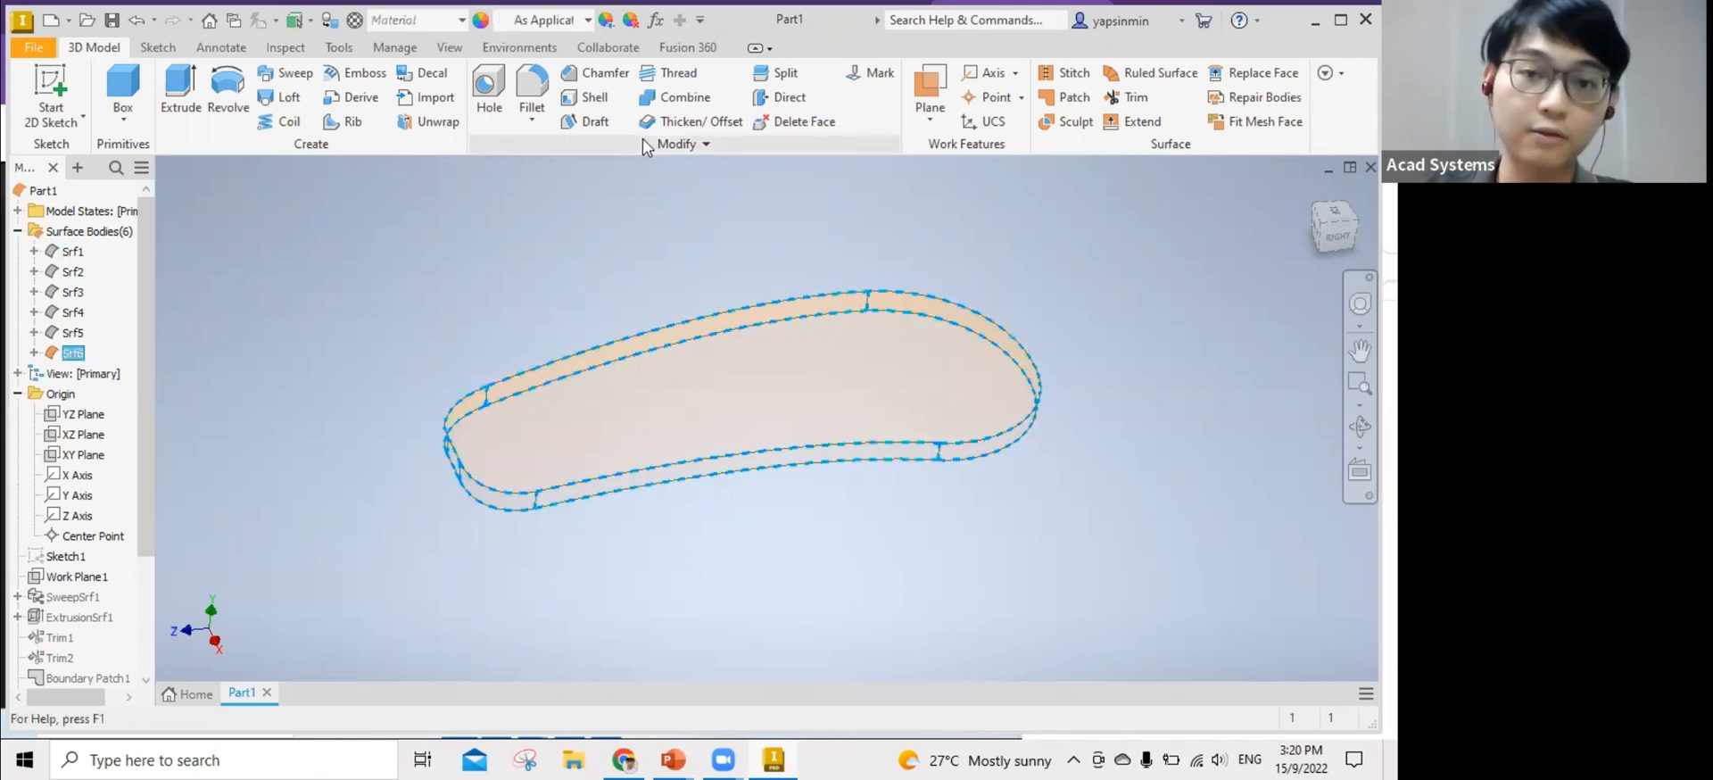
left_click(645, 143)
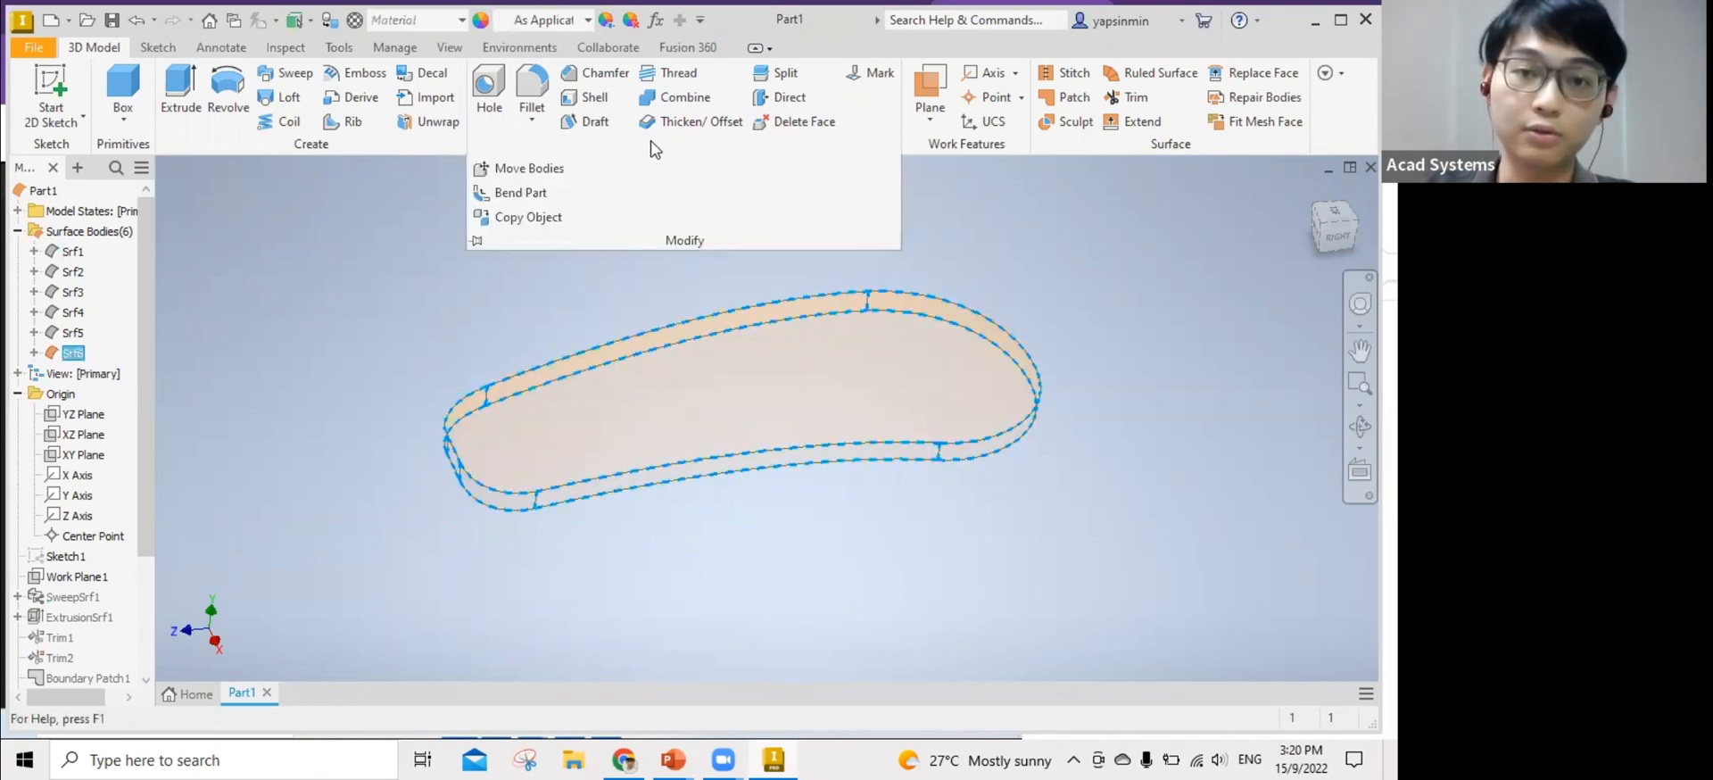
left_click(379, 319)
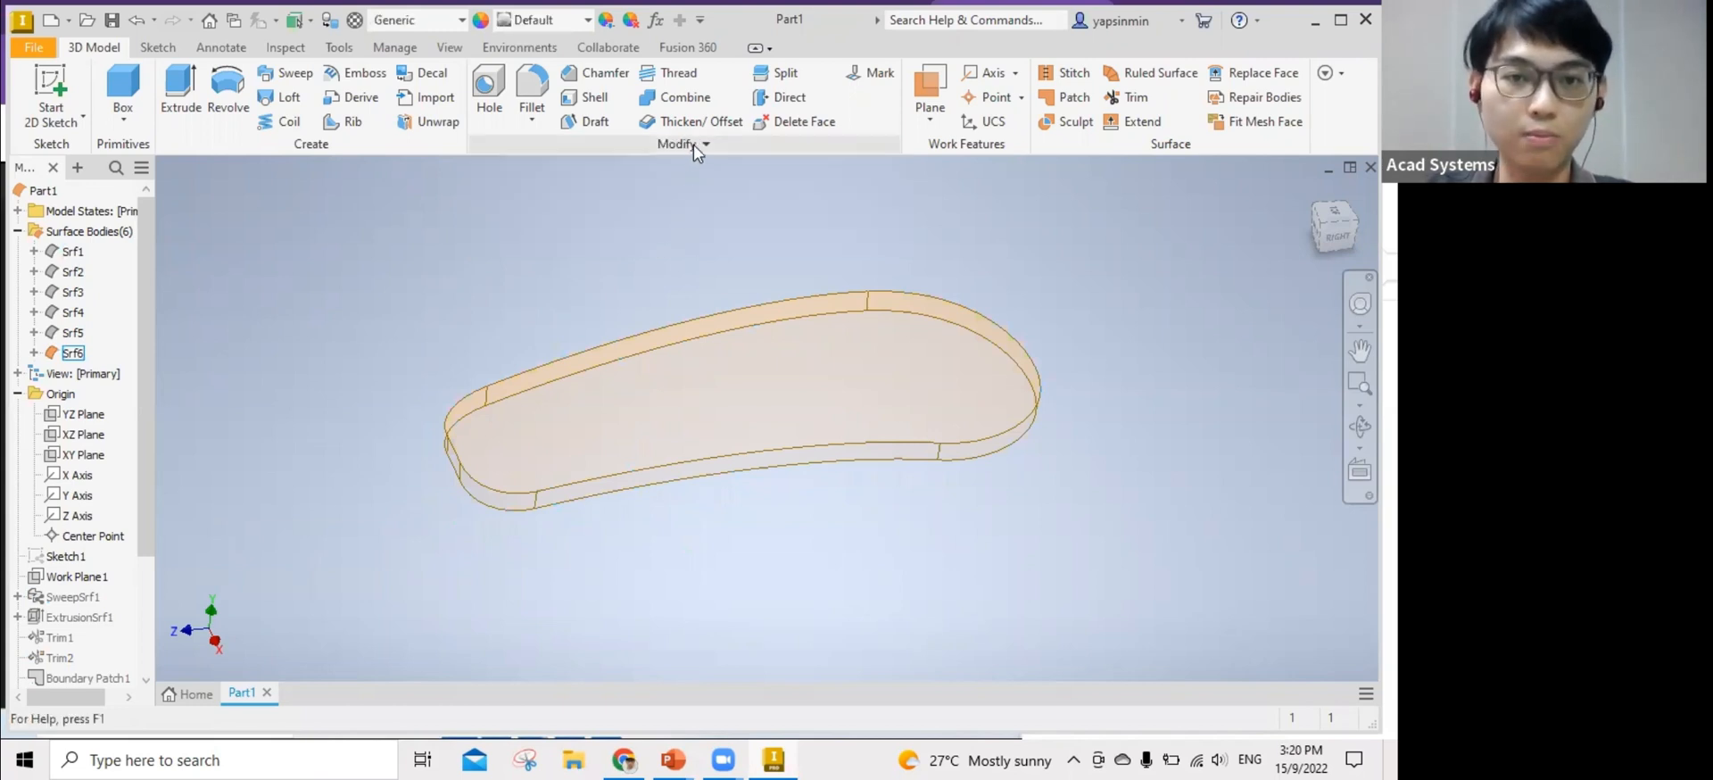
left_click(694, 145)
left_click(544, 218)
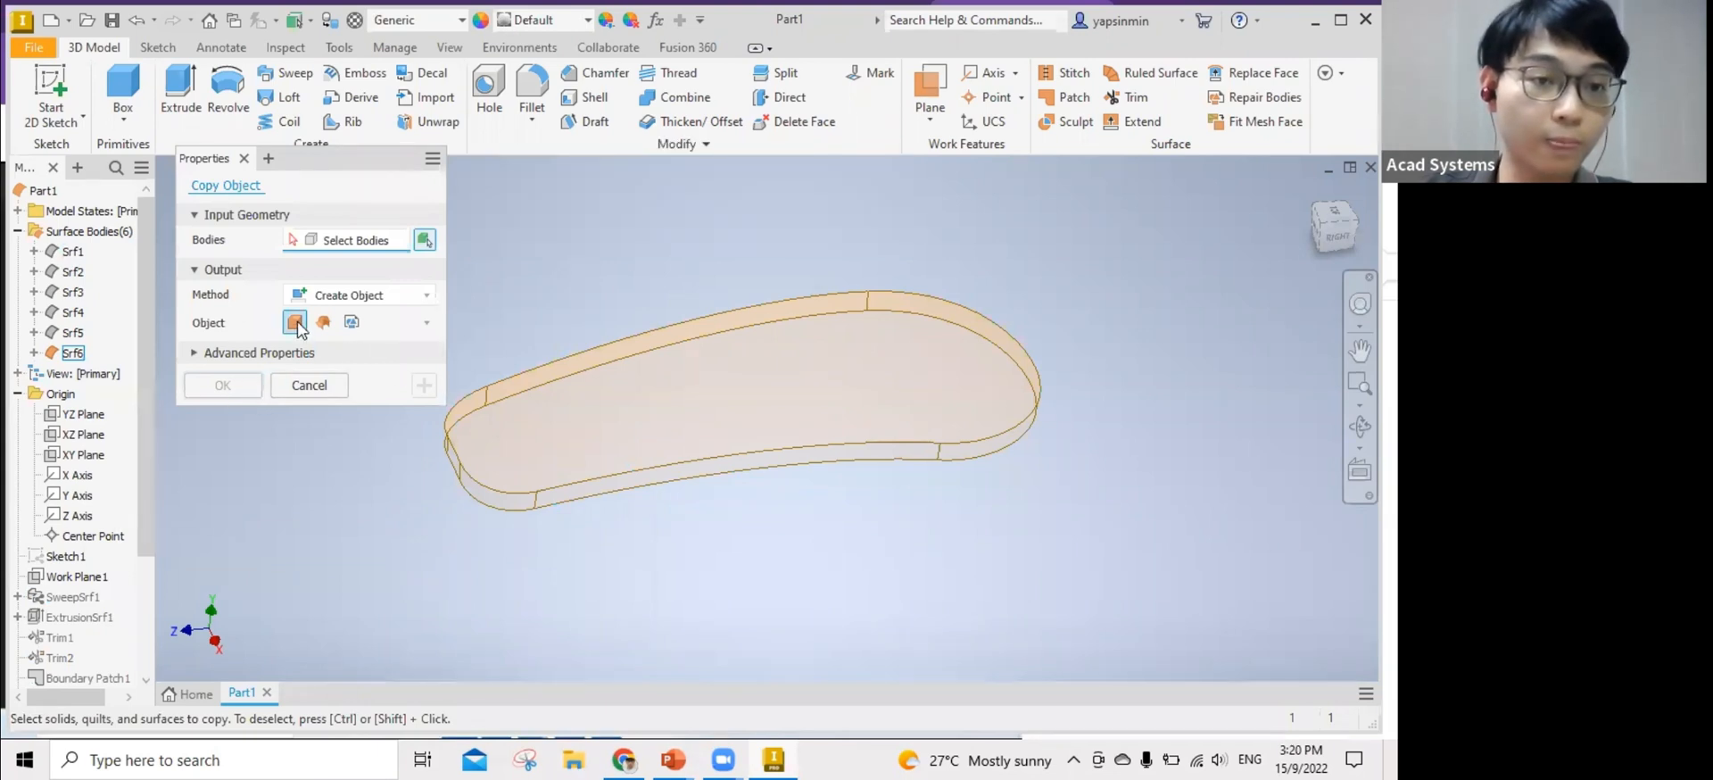
left_click_drag(1150, 572, 447, 255)
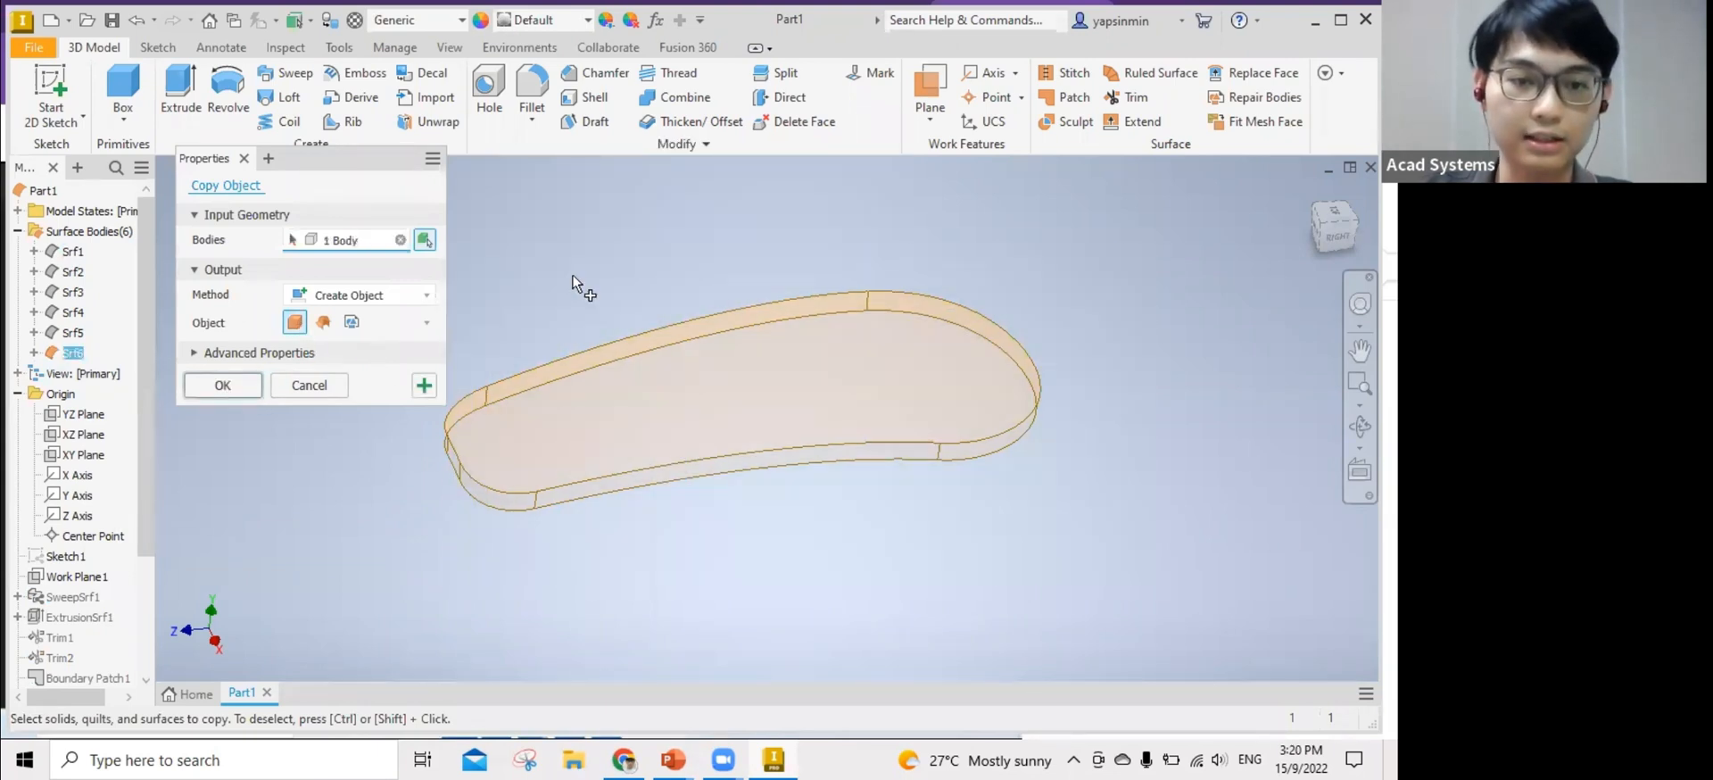
left_click(424, 386)
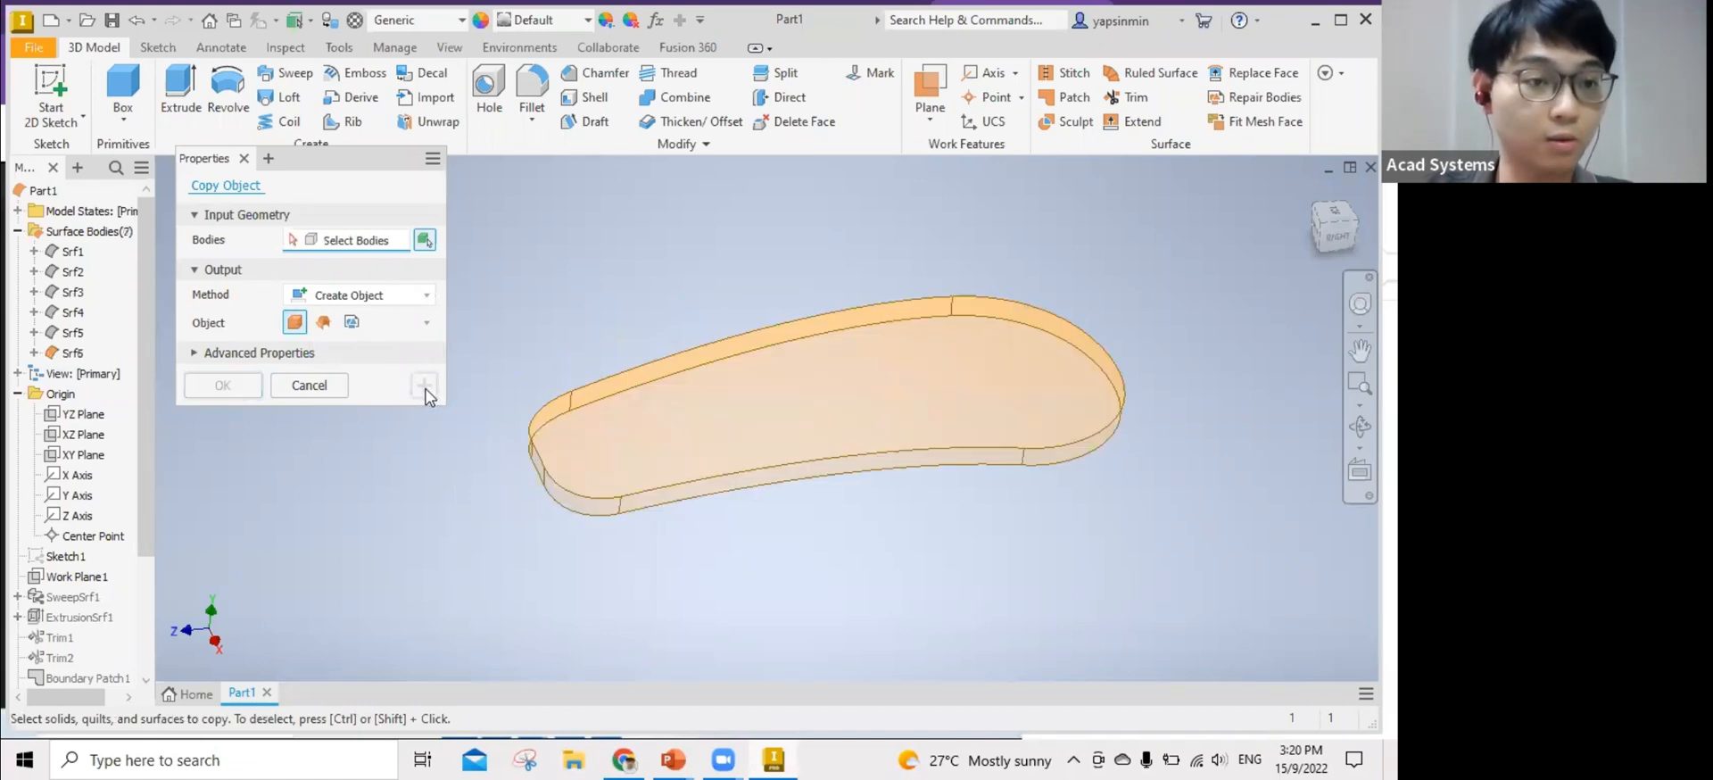
left_click_drag(1152, 518, 446, 254)
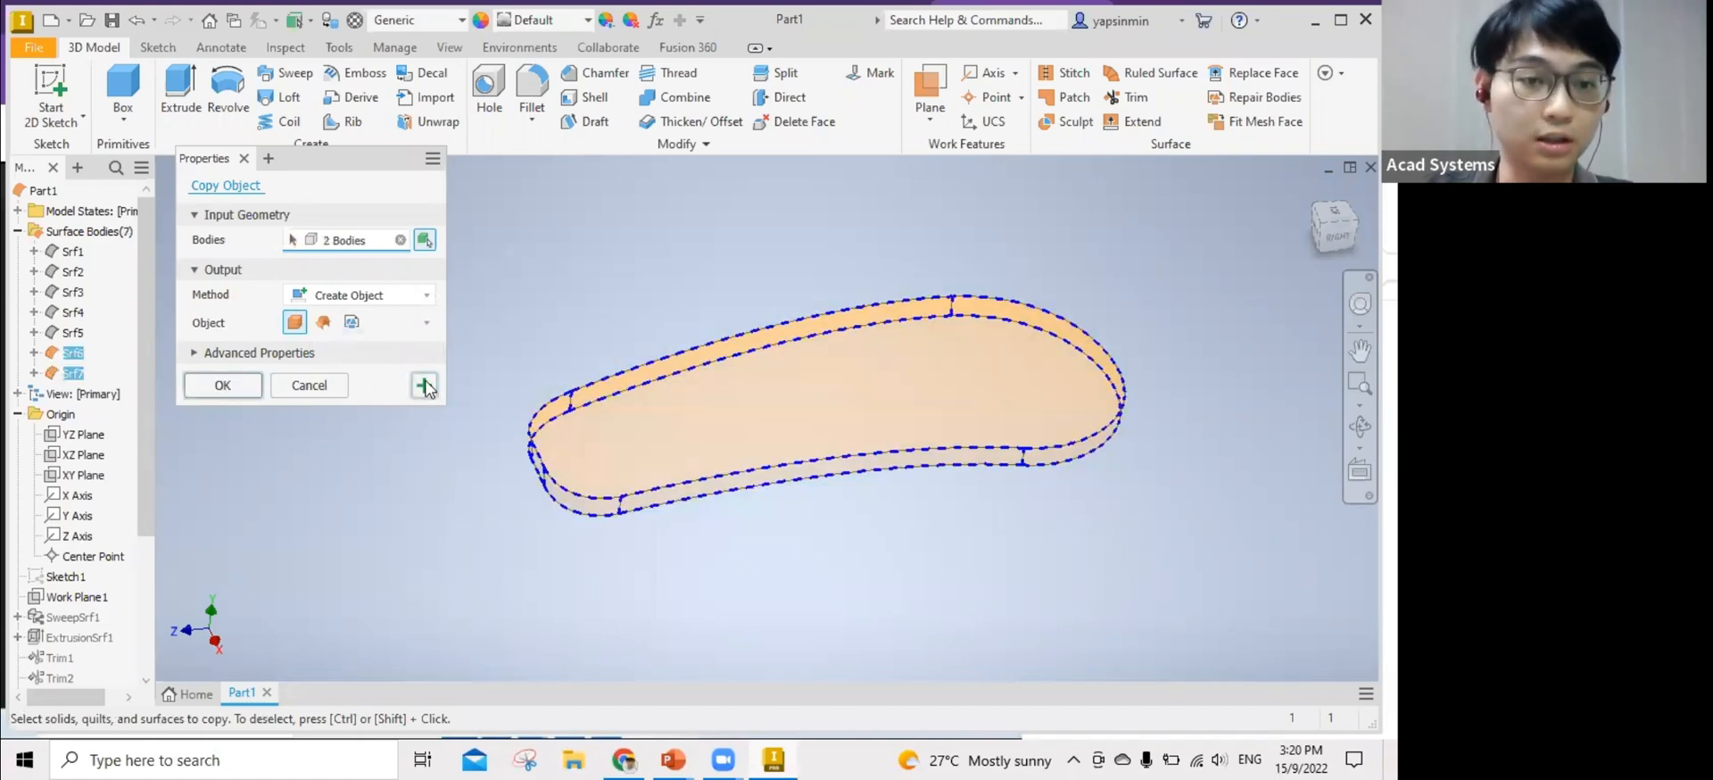
left_click(425, 385)
Try to copy all the overlapping mouse bodies once more with Copy Object and leave the command.
left_click_drag(564, 252, 1187, 548)
left_click(427, 395)
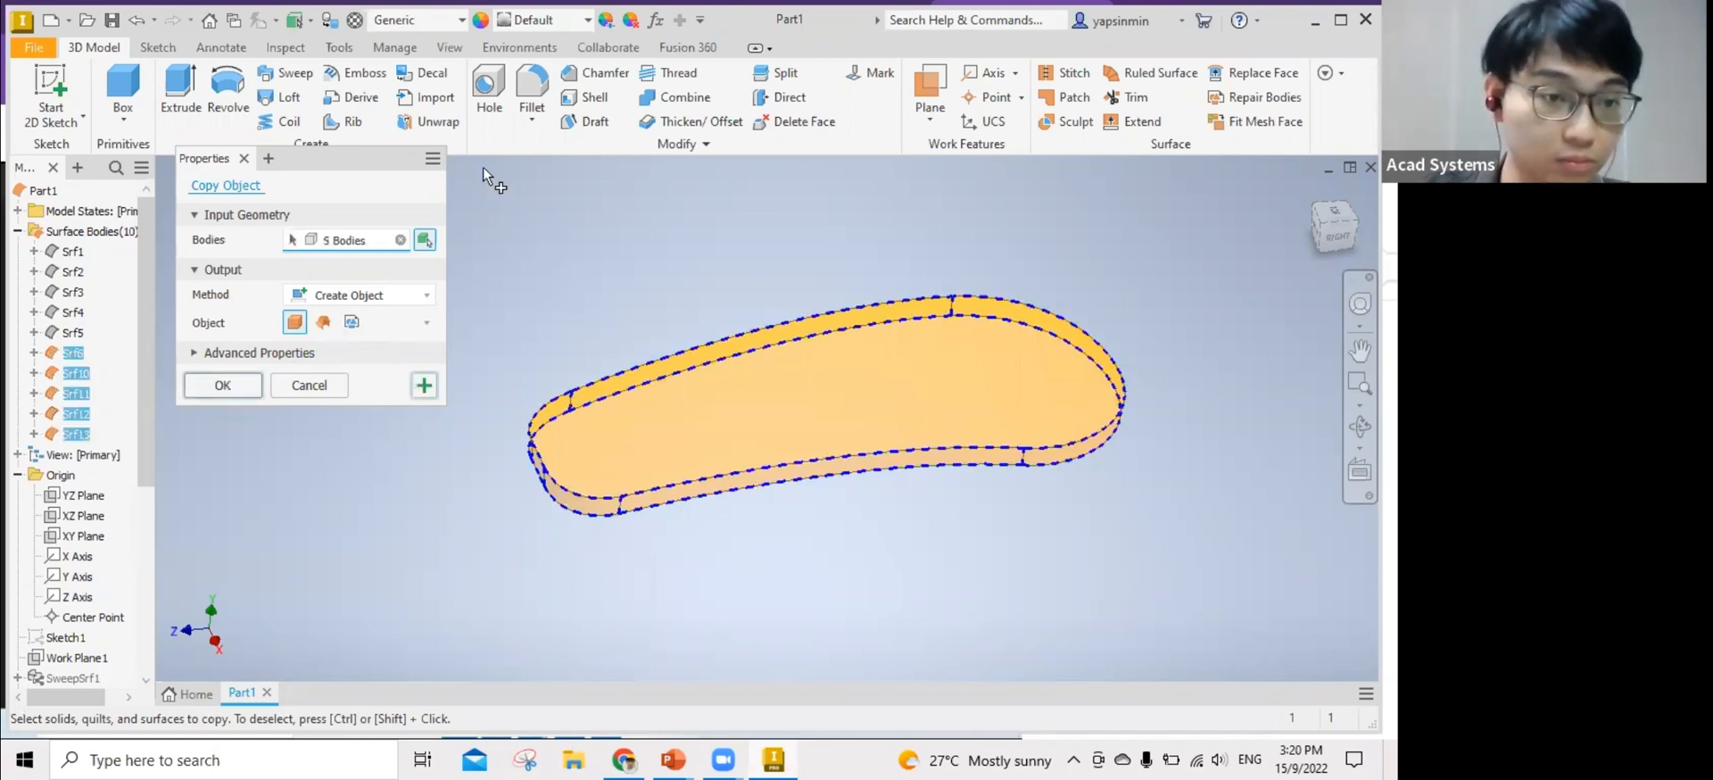
left_click(242, 160)
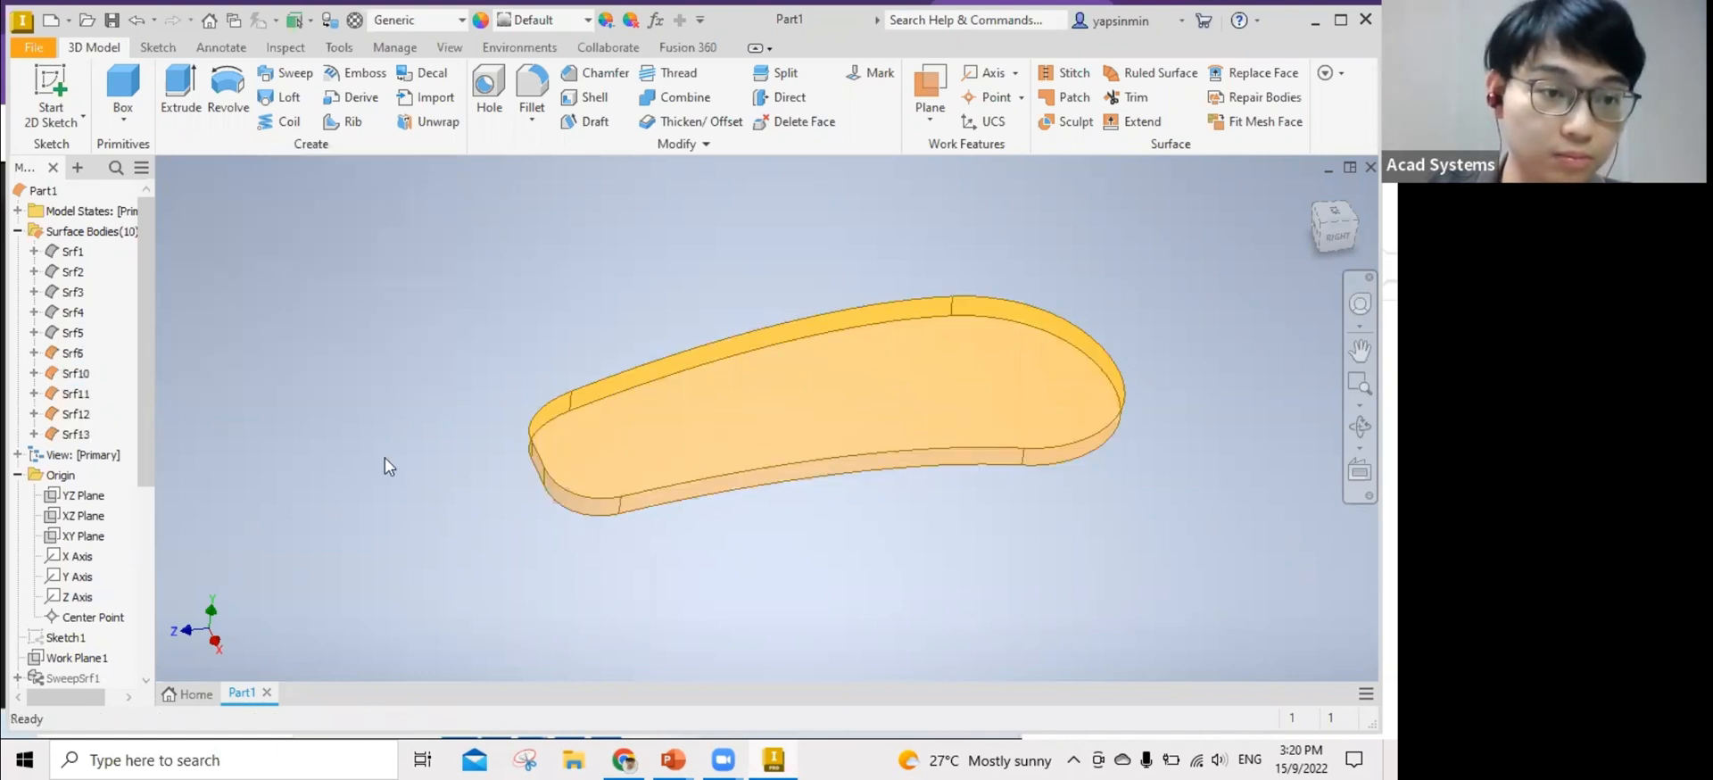
Check the surface bodies Srf10 and Srf13 and undo the last copy operation.
left_click(77, 434)
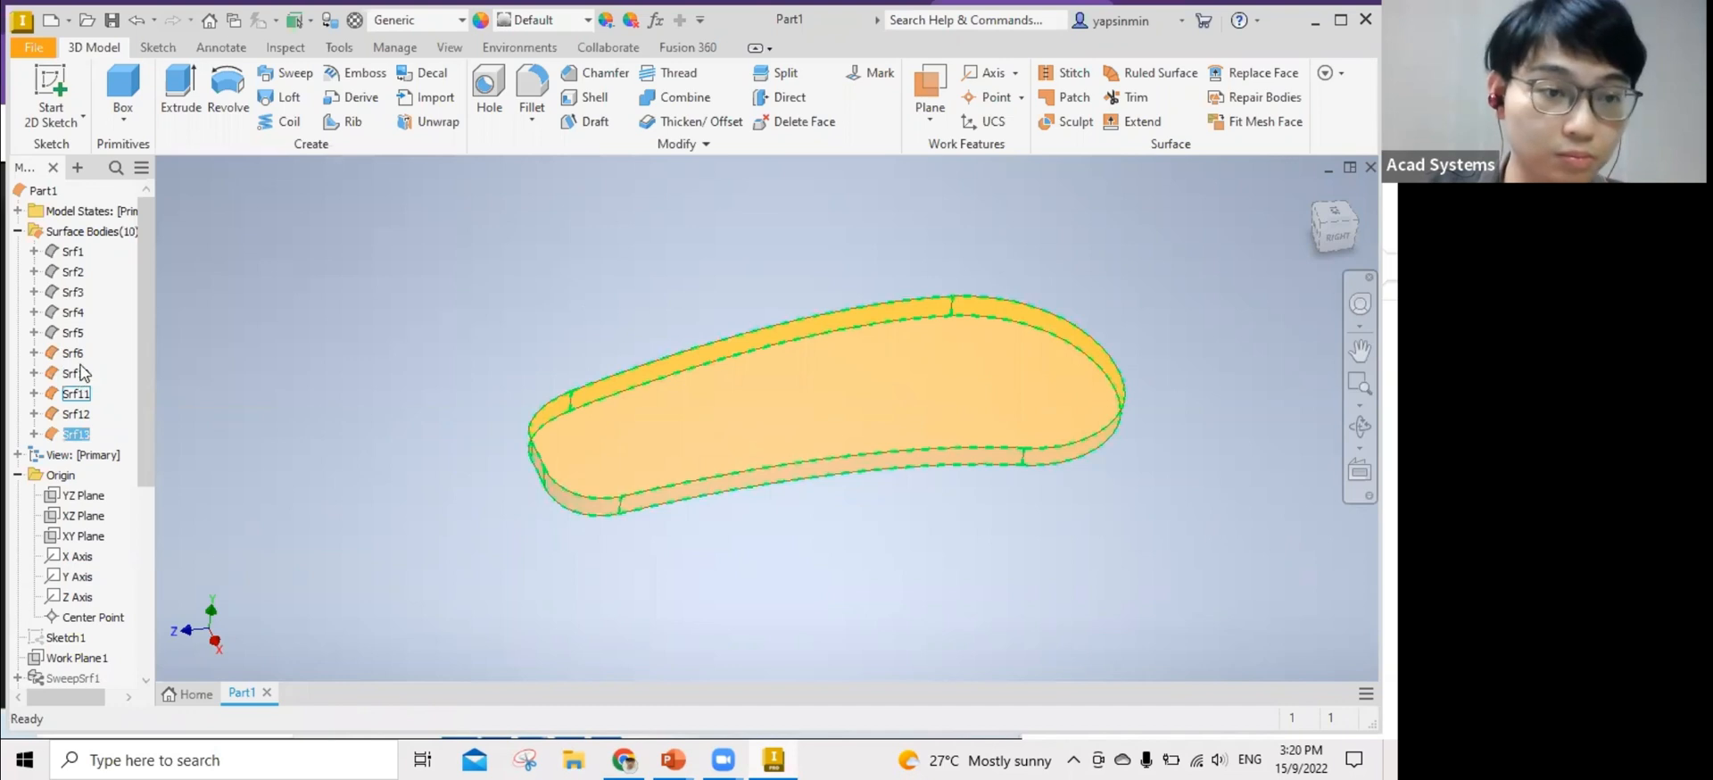
left_click(78, 373)
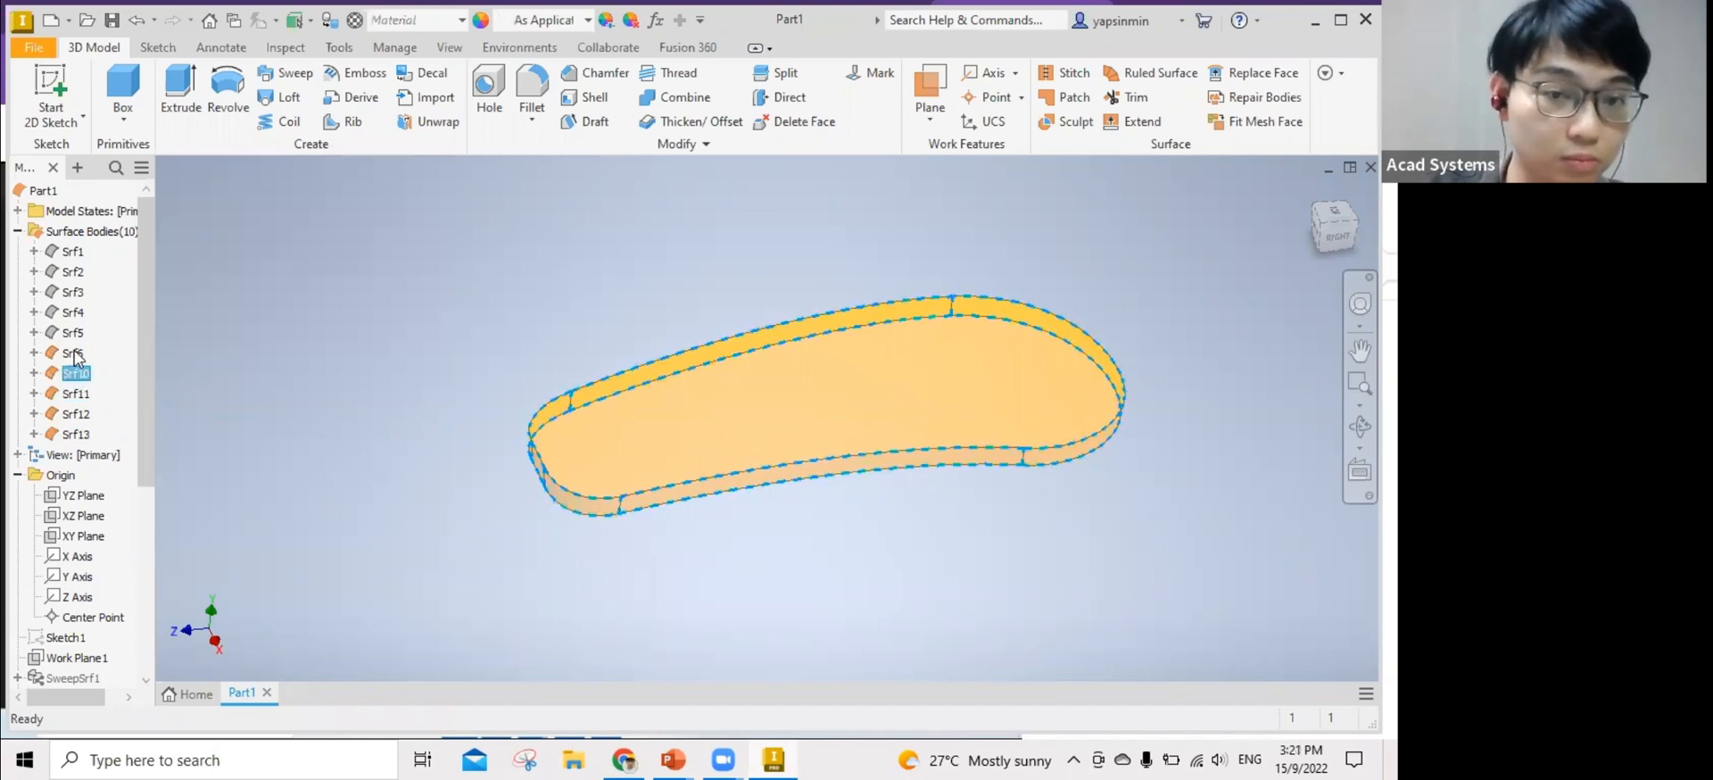
left_click(80, 434)
right_click(82, 435)
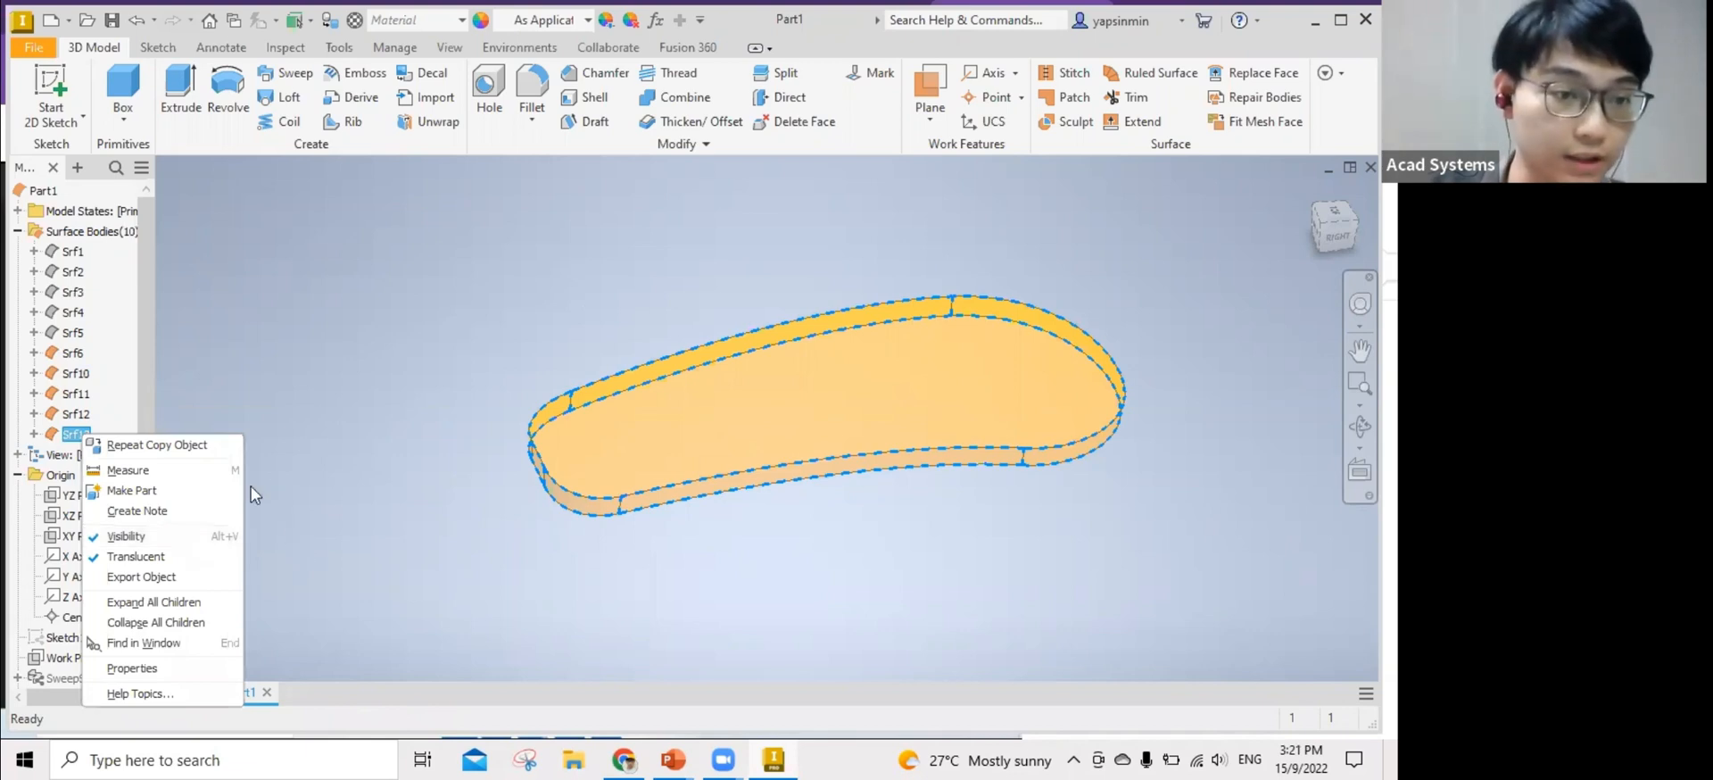
left_click(342, 492)
key("Delete")
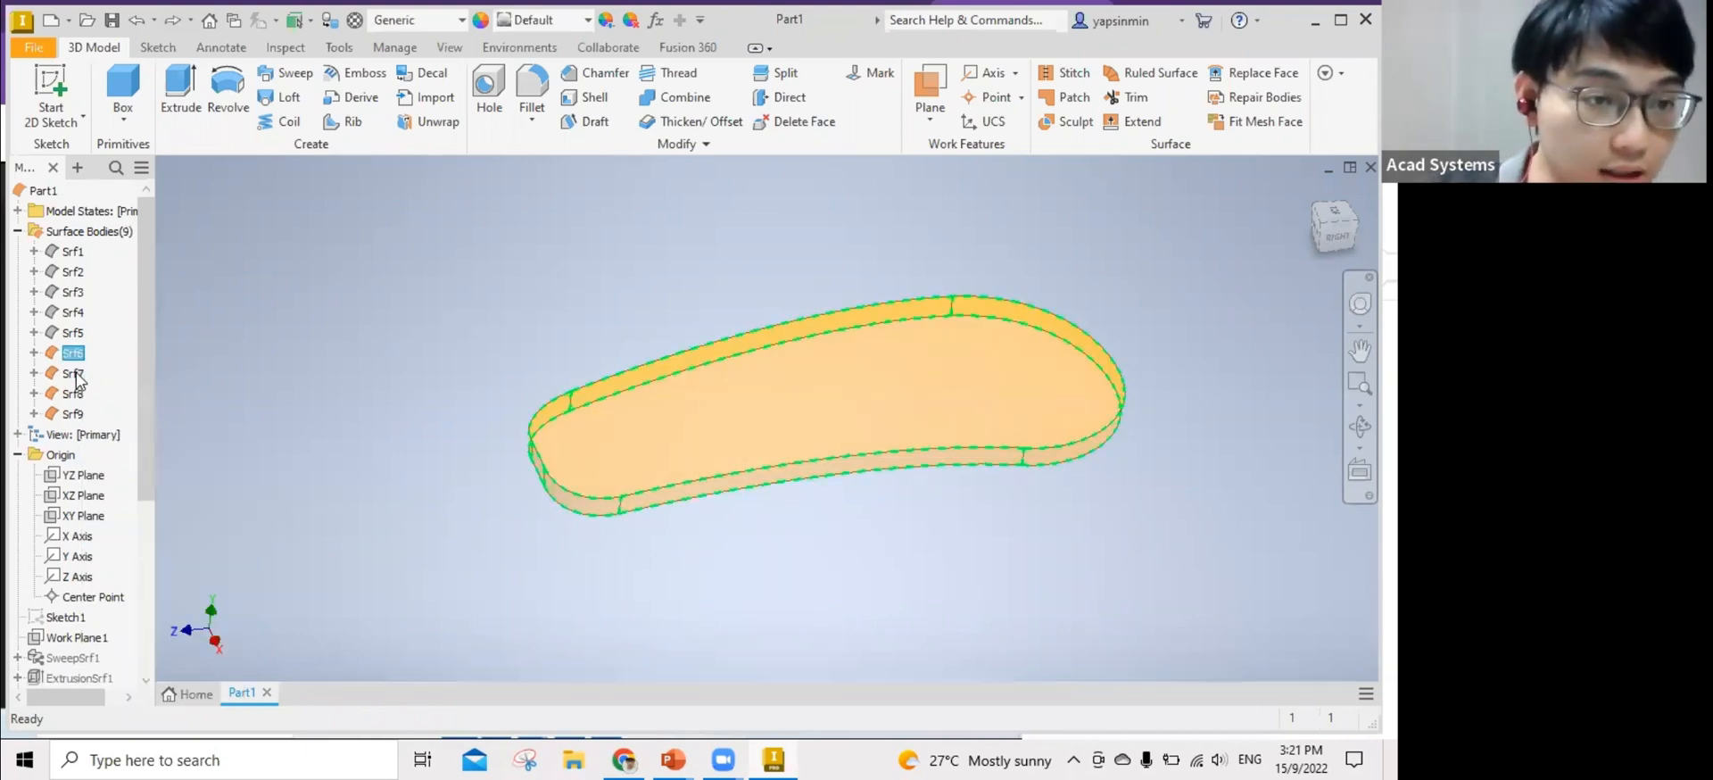
Hide the copied surface bodies Srf9, Srf8 and Srf7 so that only the stitched body Srf6 is shown.
left_click(74, 374)
left_click(76, 414)
right_click(76, 414)
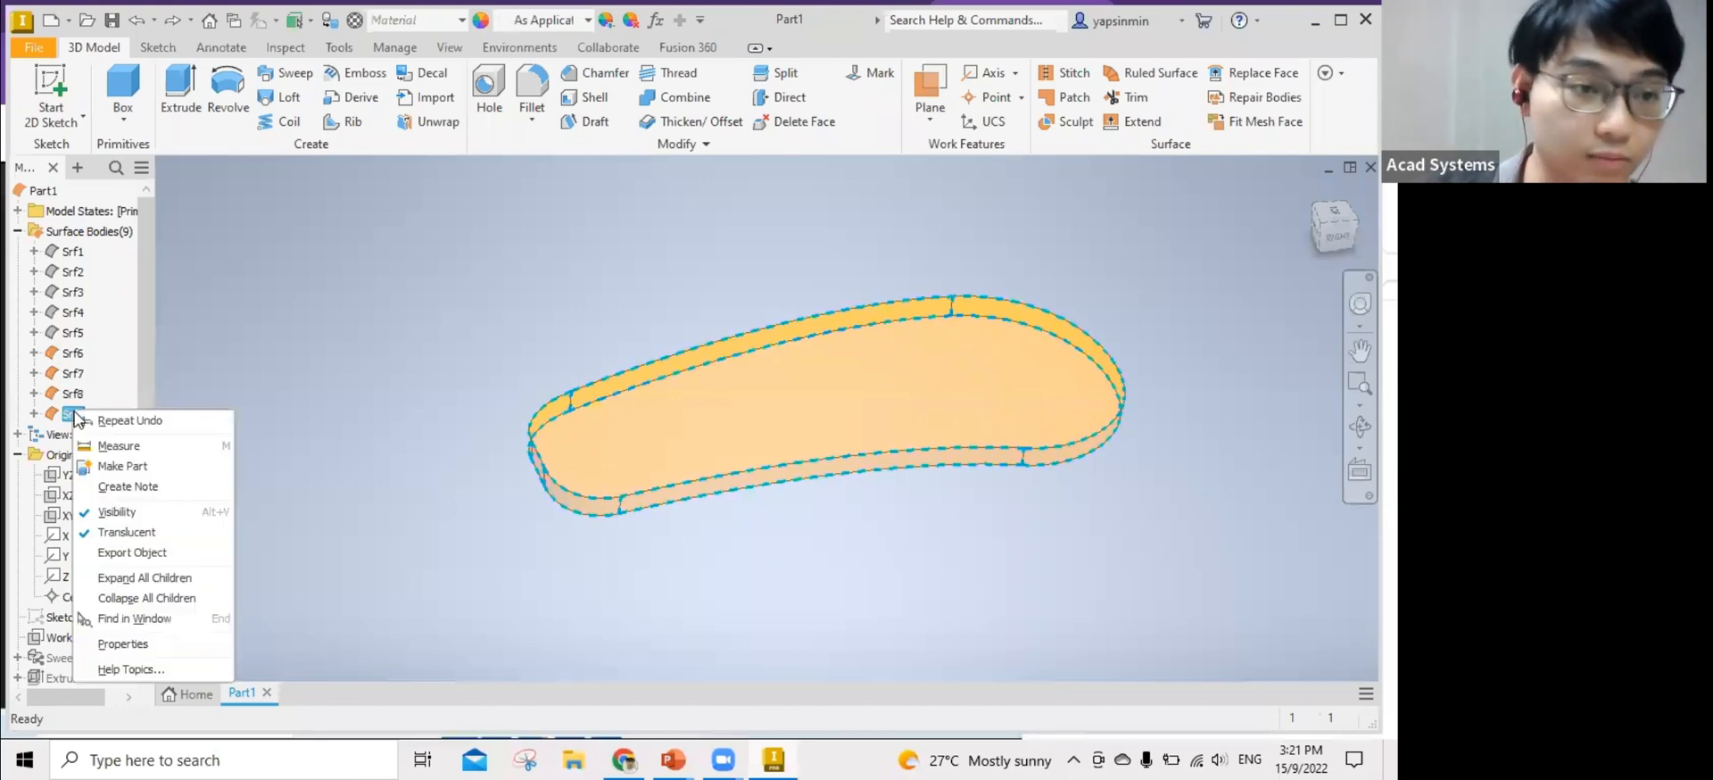
left_click(158, 511)
left_click(73, 394)
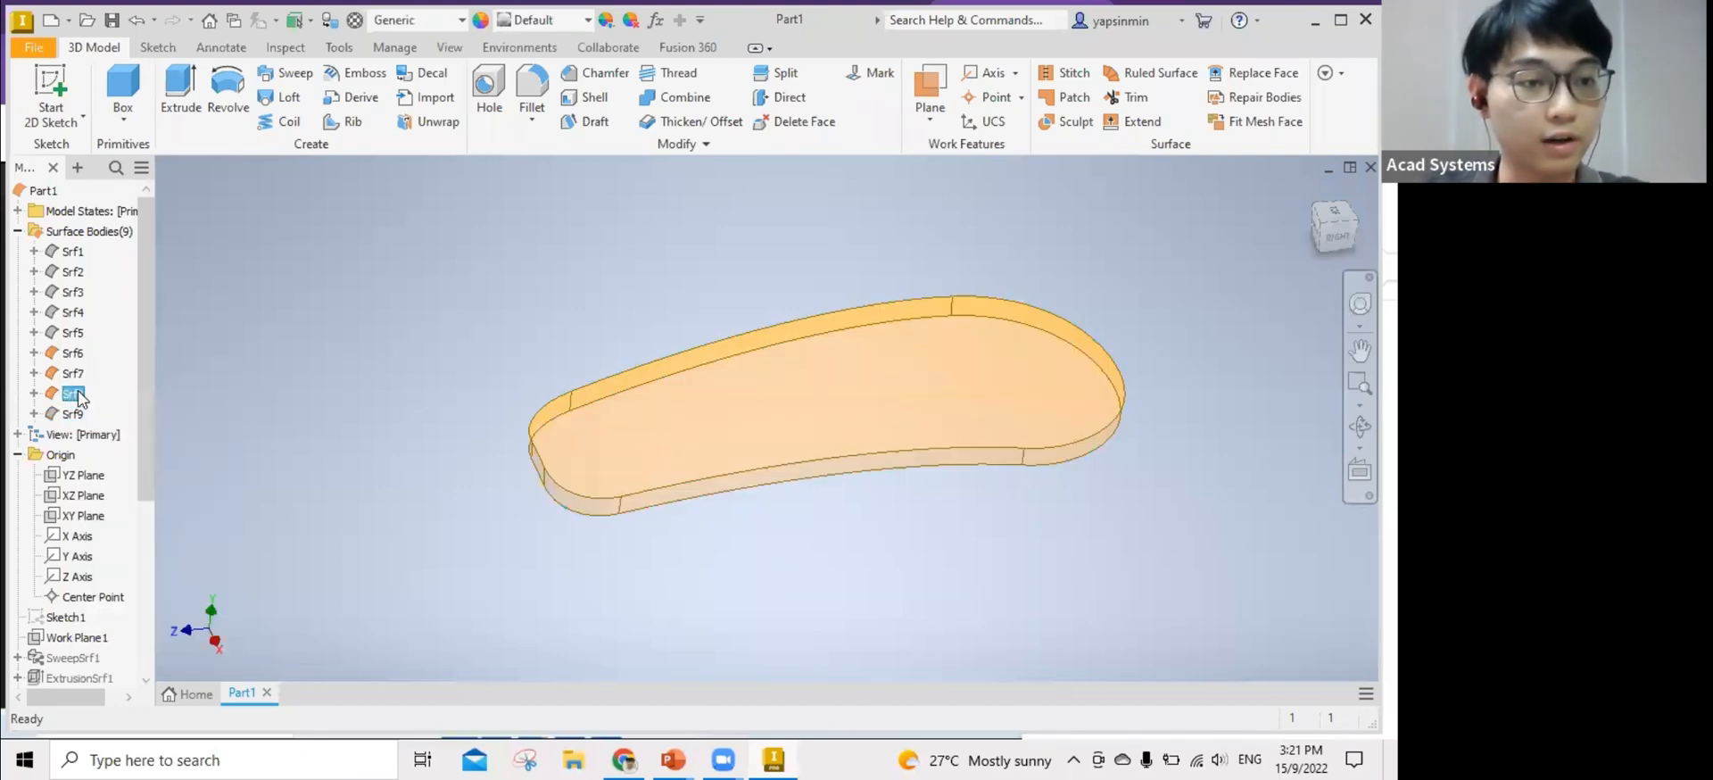
right_click(73, 394)
left_click(122, 489)
left_click(74, 373)
right_click(74, 373)
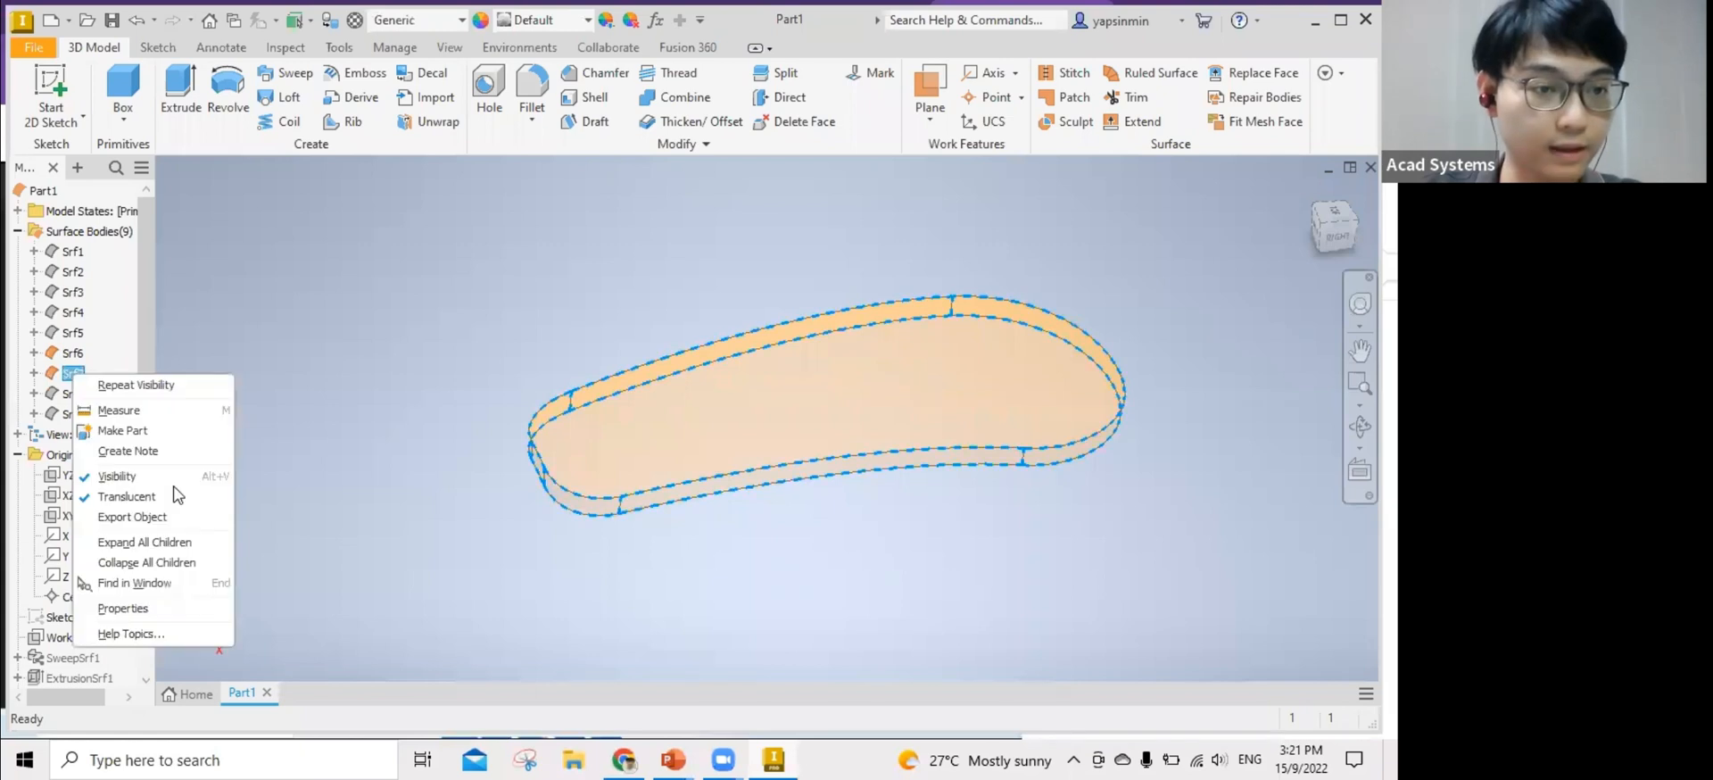
left_click(134, 471)
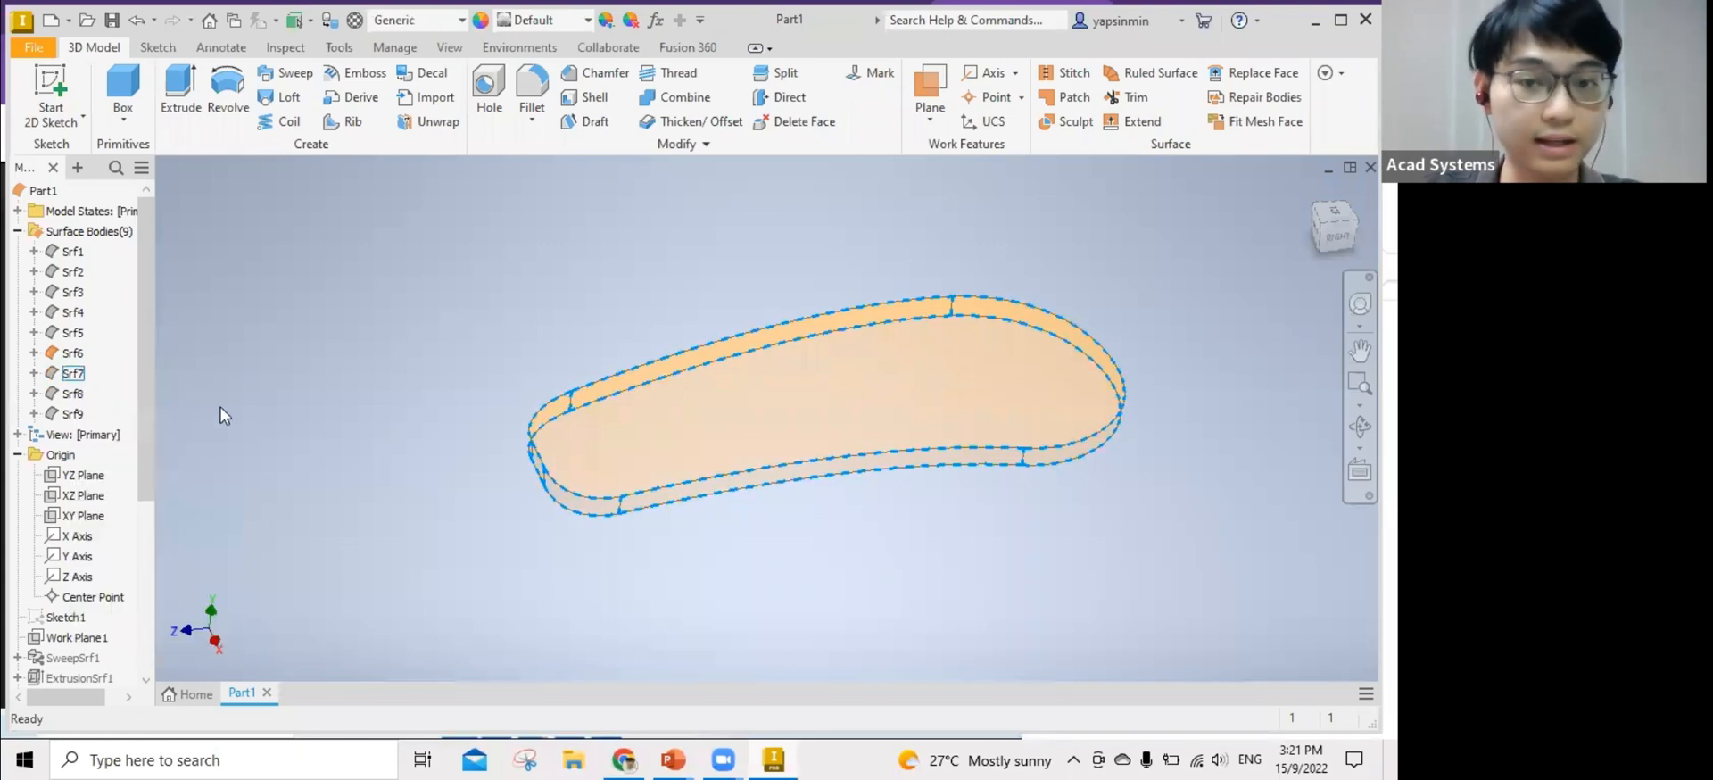
Start a new sketch on the origin XZ plane below the stitched upper body Srf6.
left_click(74, 352)
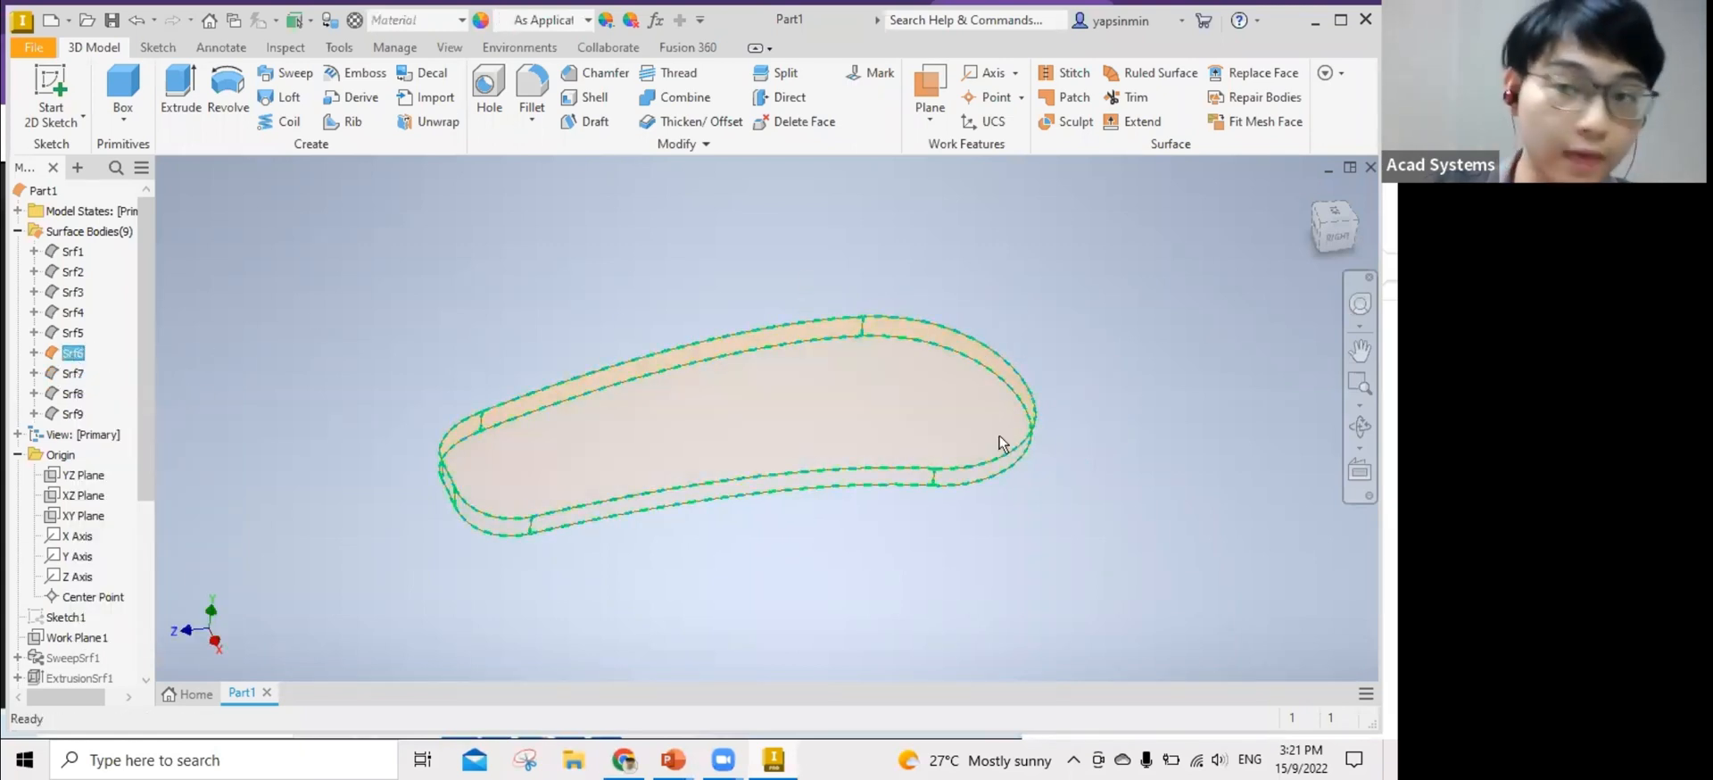
middle_click_drag(390, 432, 399, 378)
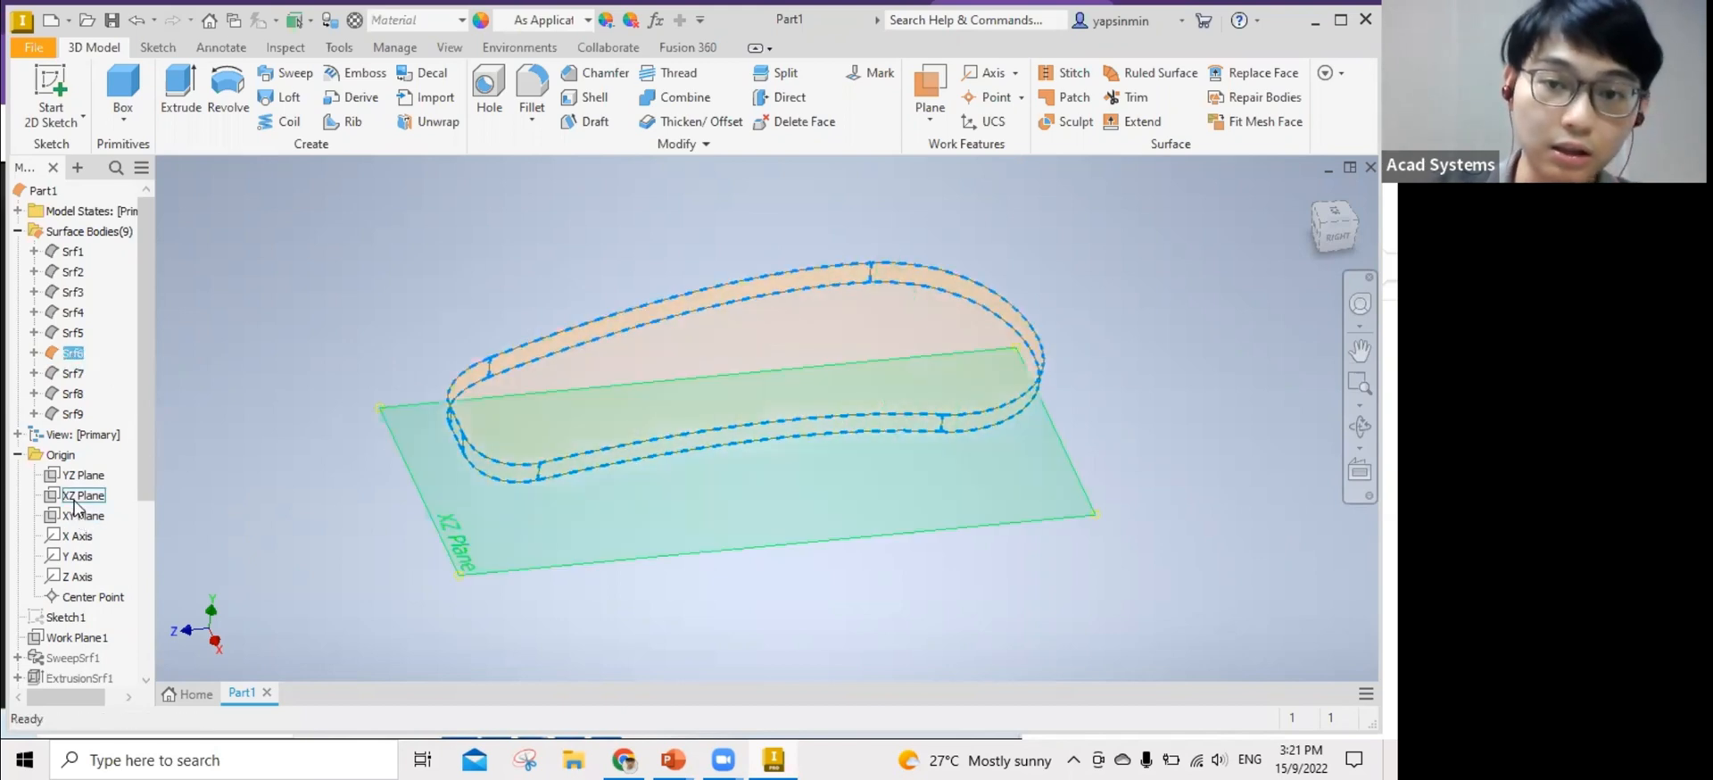
right_click(75, 500)
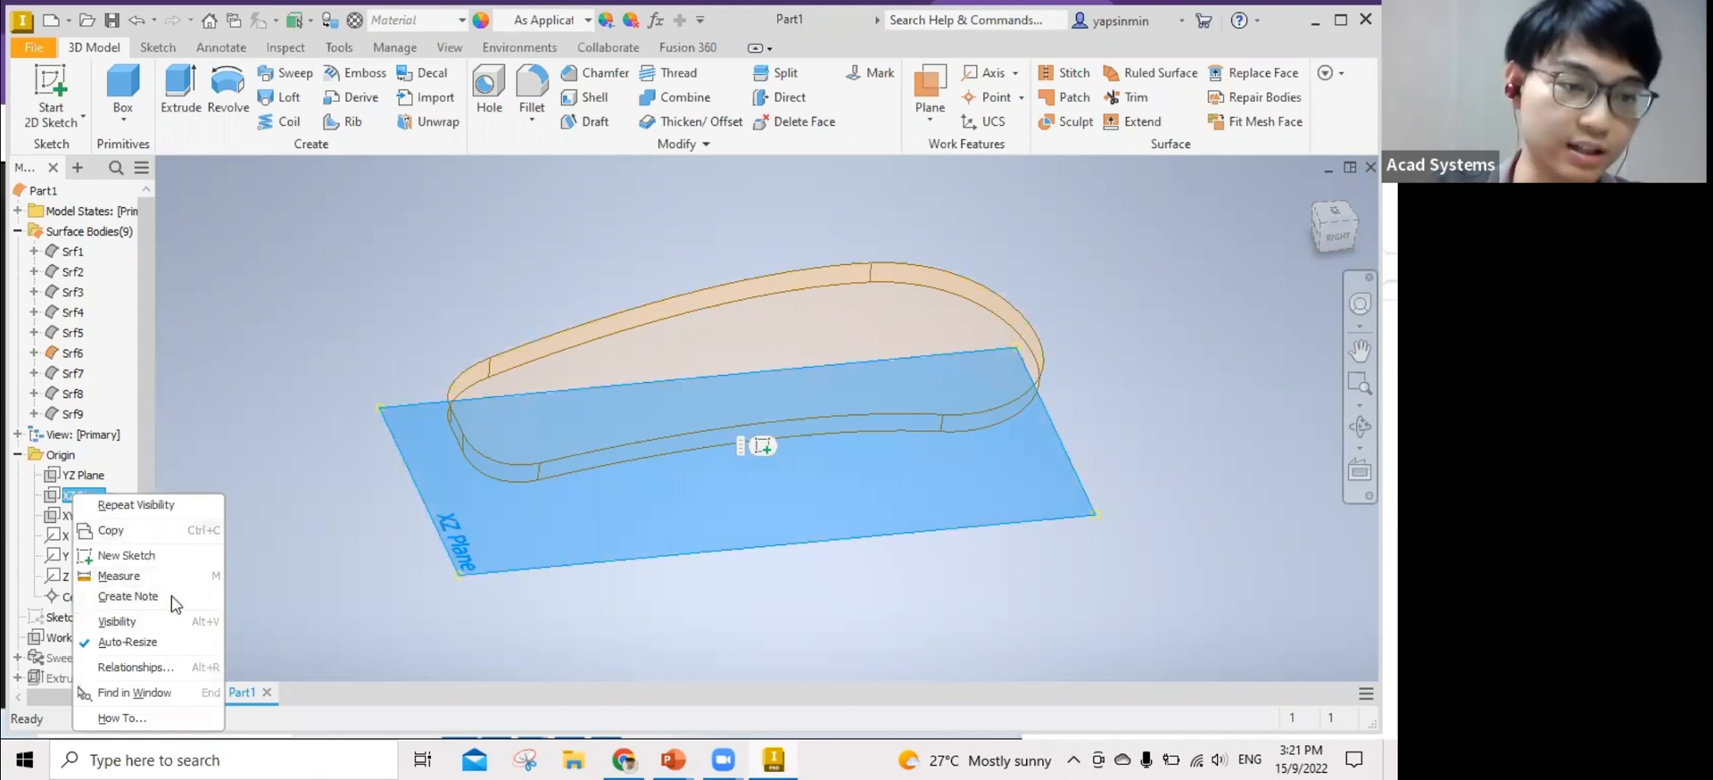
right_click(86, 491)
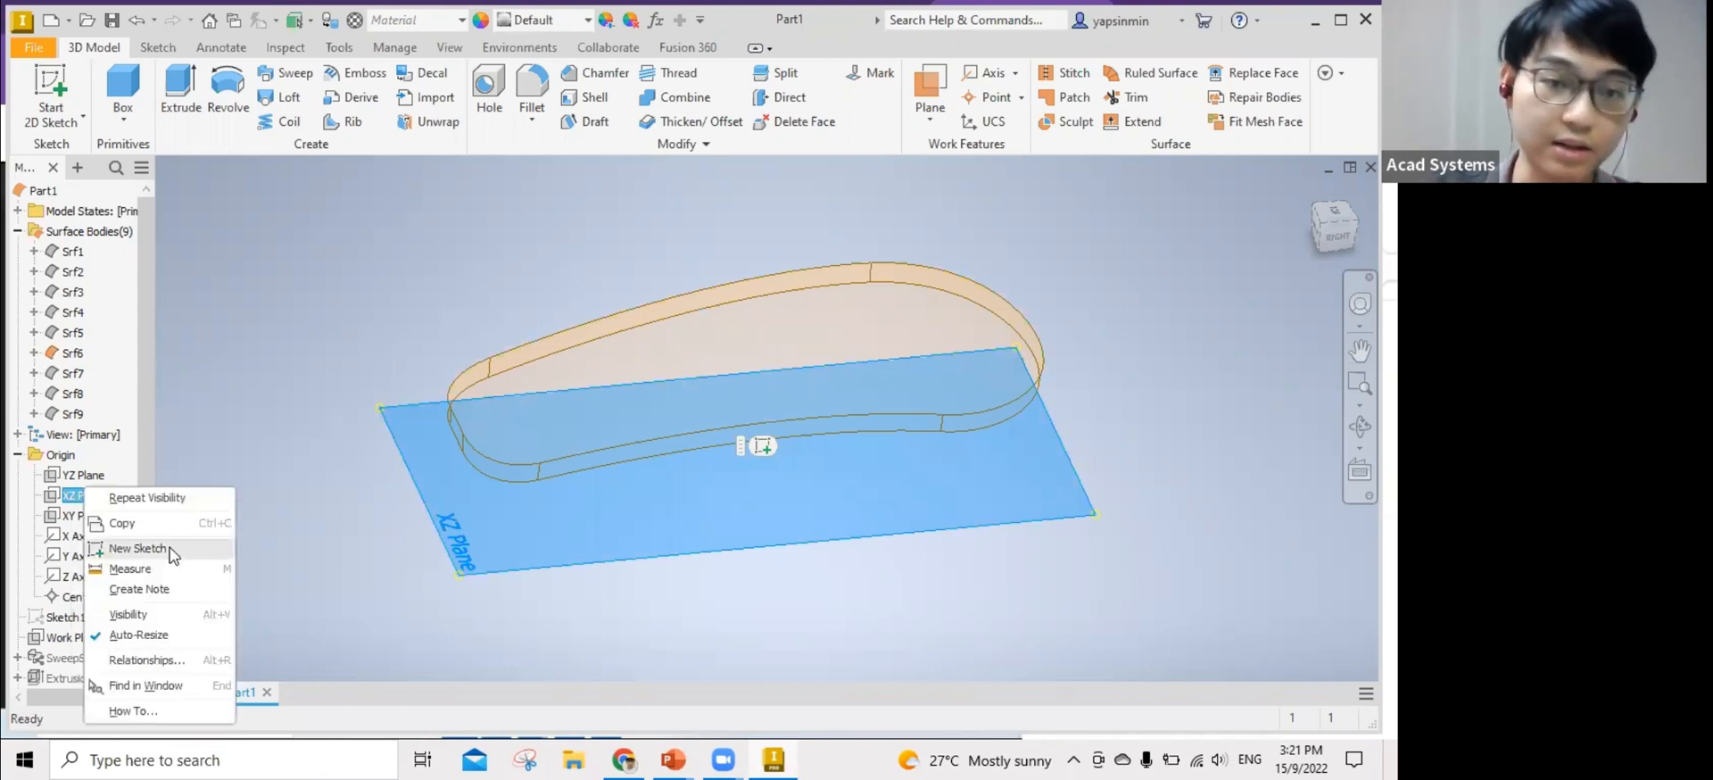
Create a work plane parallel to the XZ plane at the top of the rounded surface body.
left_click(834, 168)
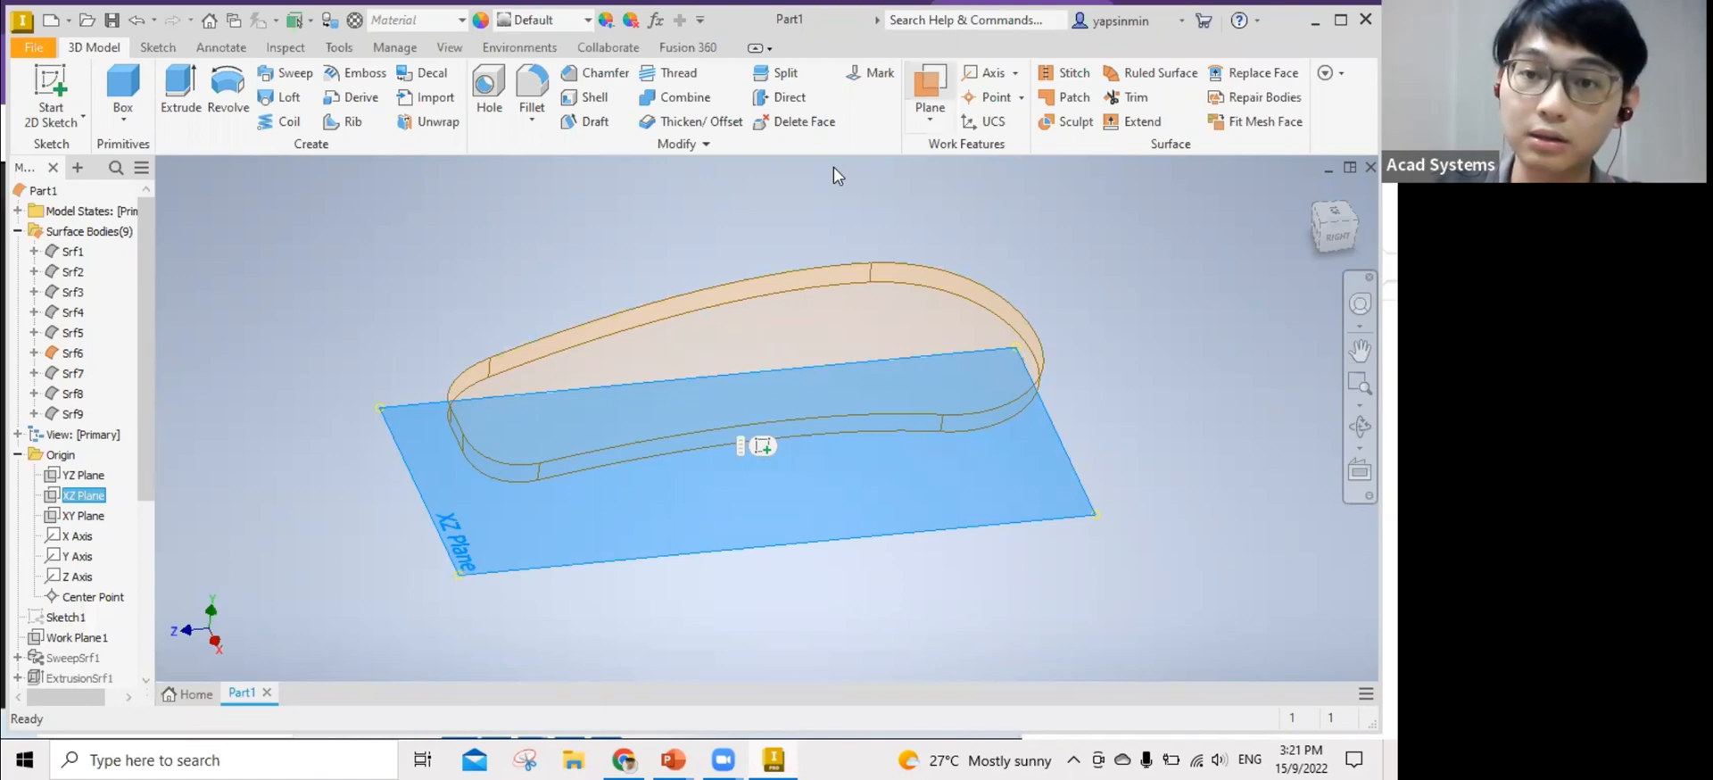
left_click(929, 85)
left_click(860, 299)
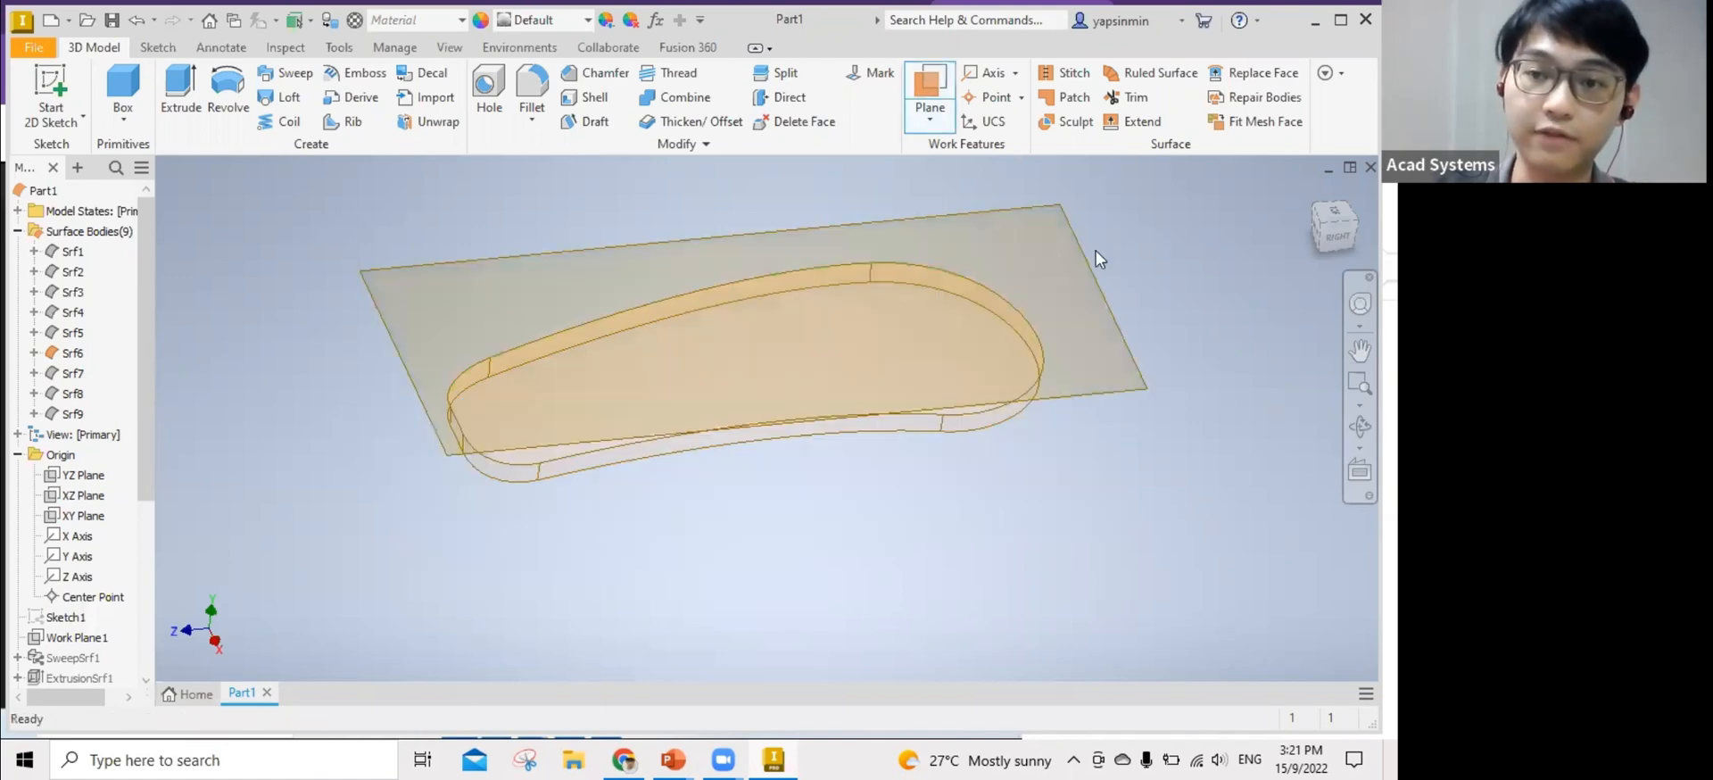
Start a new 2D sketch on the work plane at the top of the body.
right_click(1067, 252)
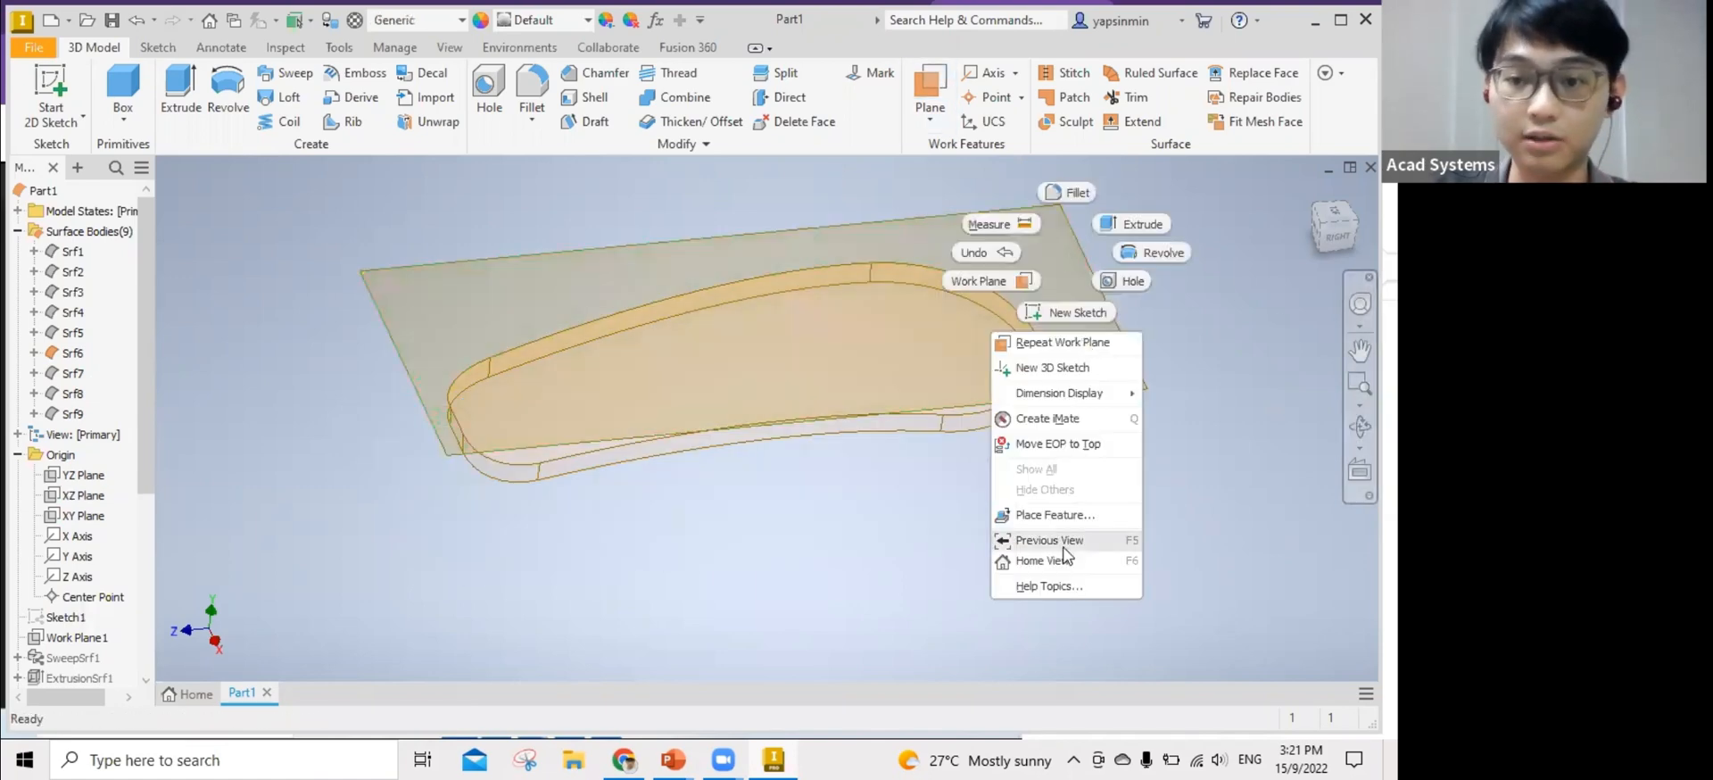
left_click(1069, 317)
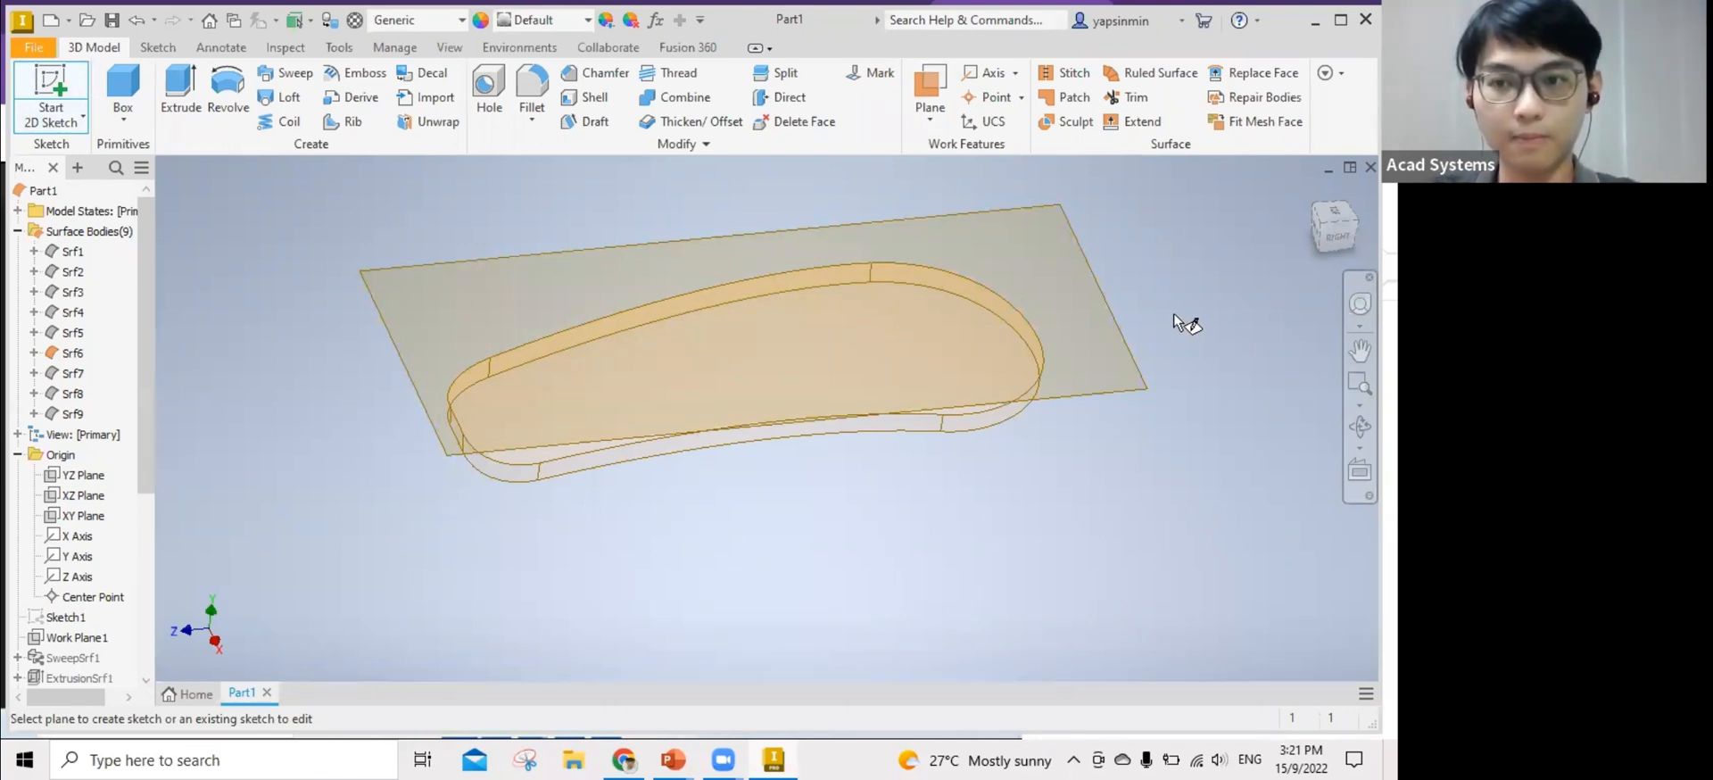
scroll(1166, 307, "down", 3)
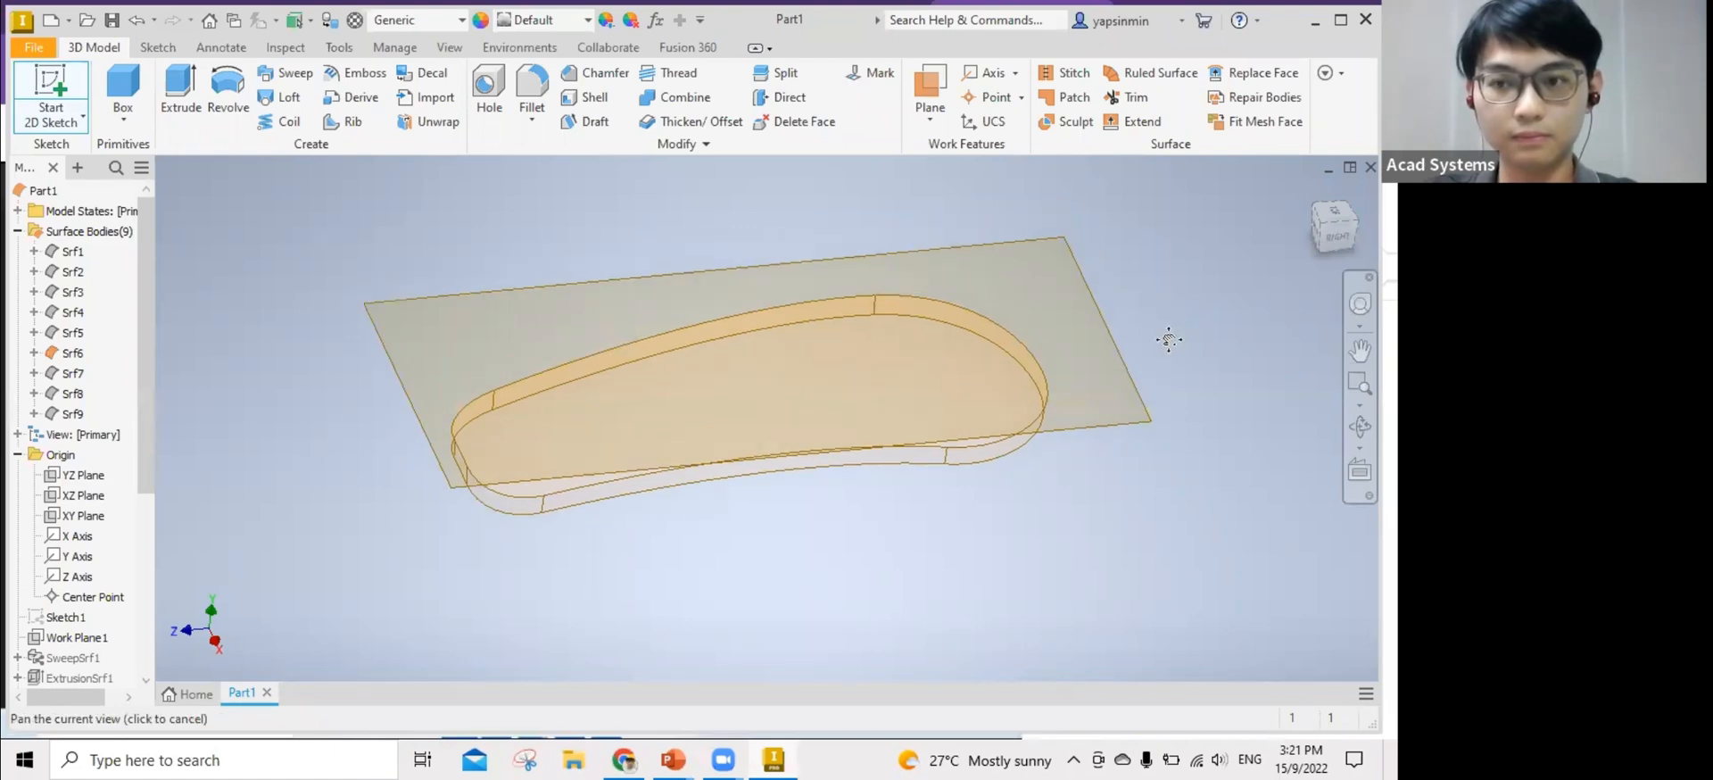
scroll(1166, 286, "up", 3)
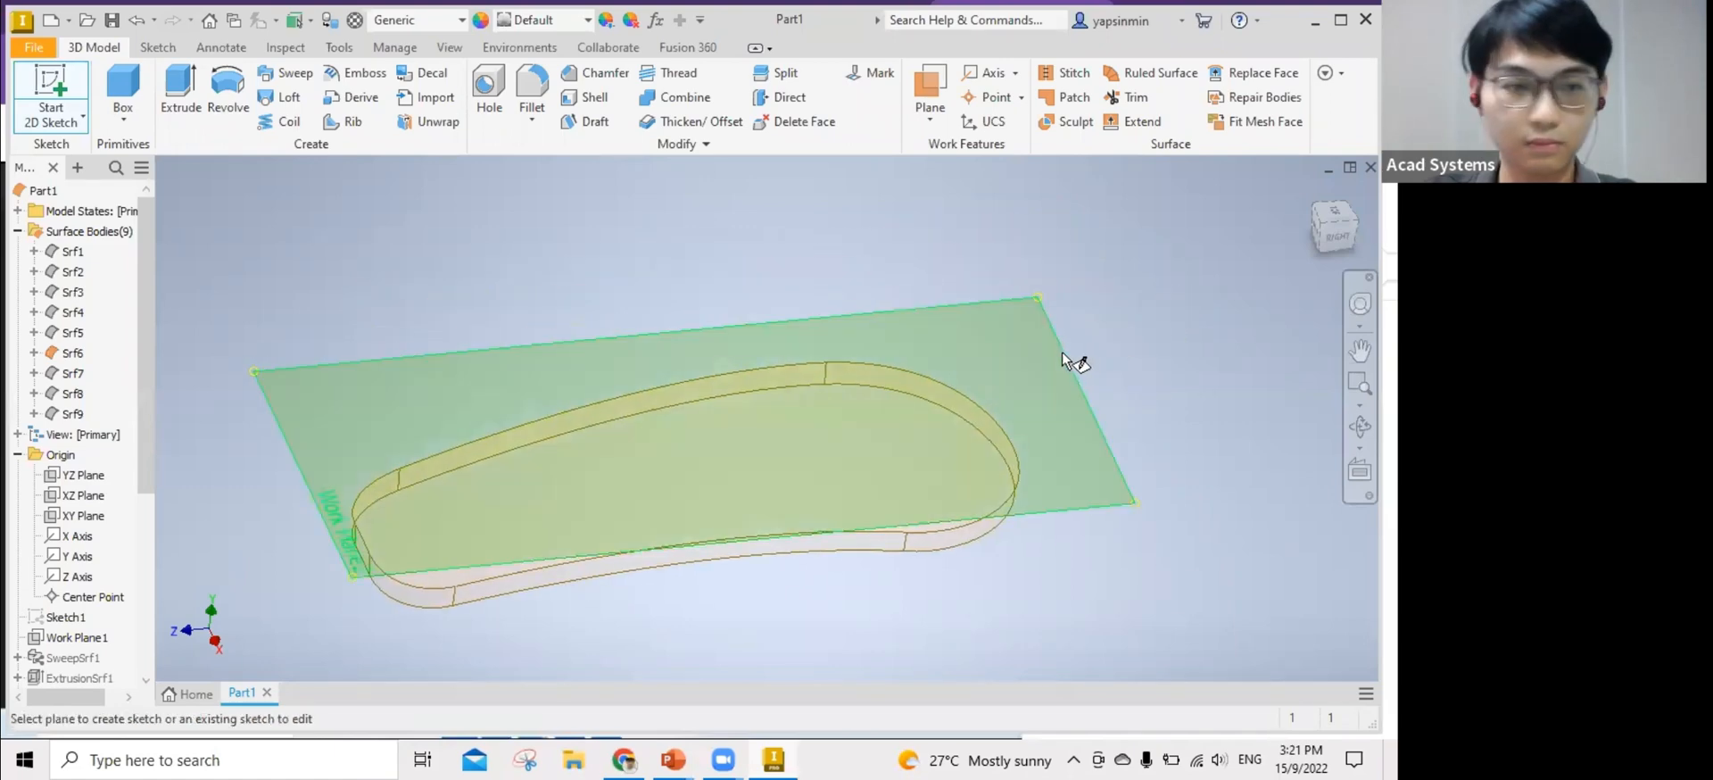
left_click(1062, 360)
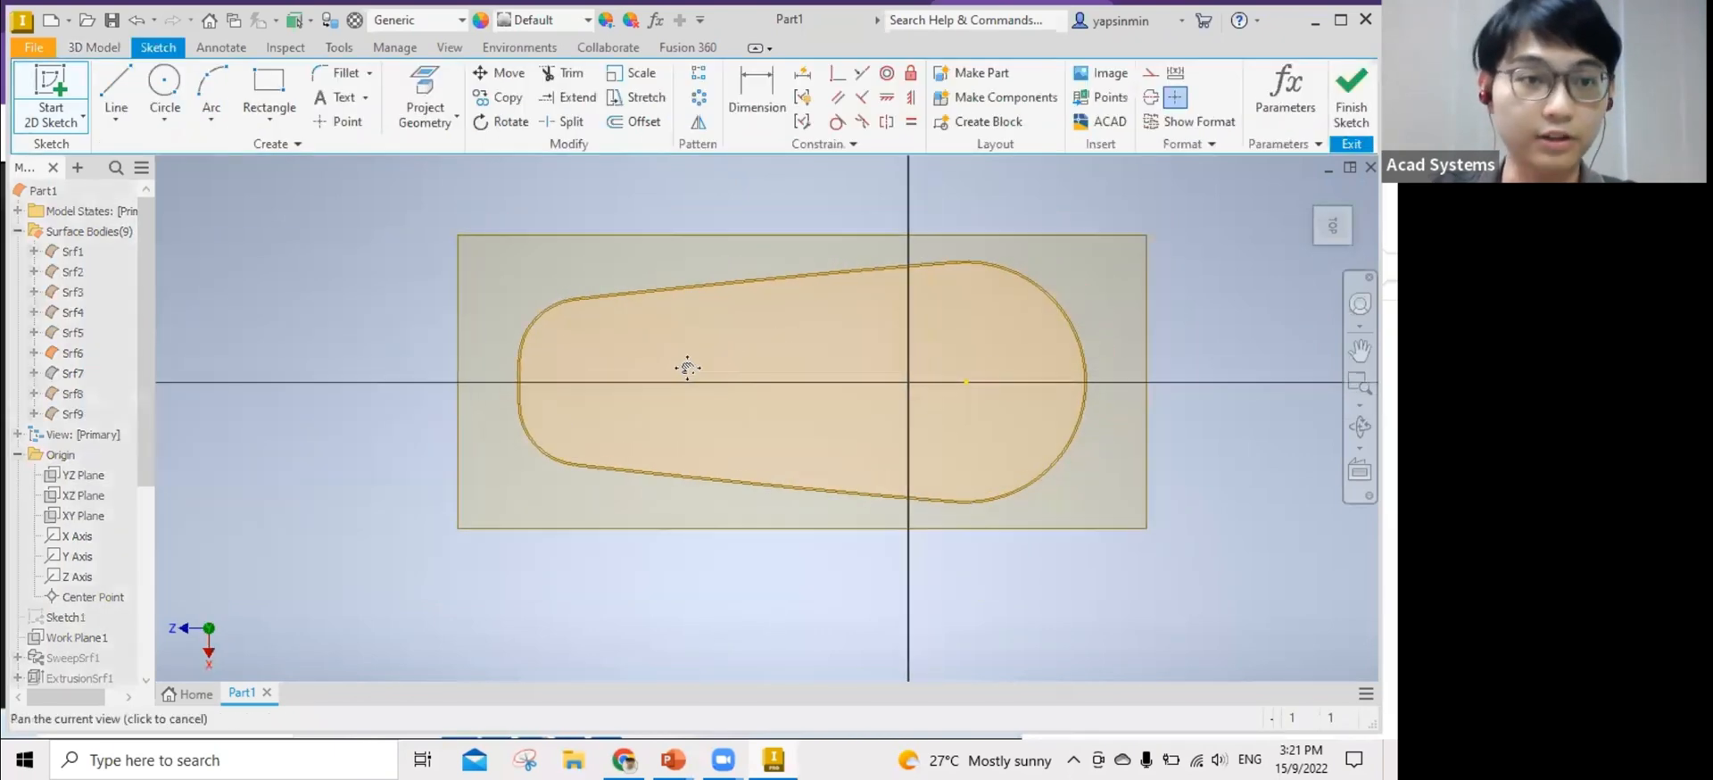
Sketch a center-to-center slot along the horizontal axis in the body's narrow half, about 15 mm between centers and 5.2 mm wide.
left_click(114, 120)
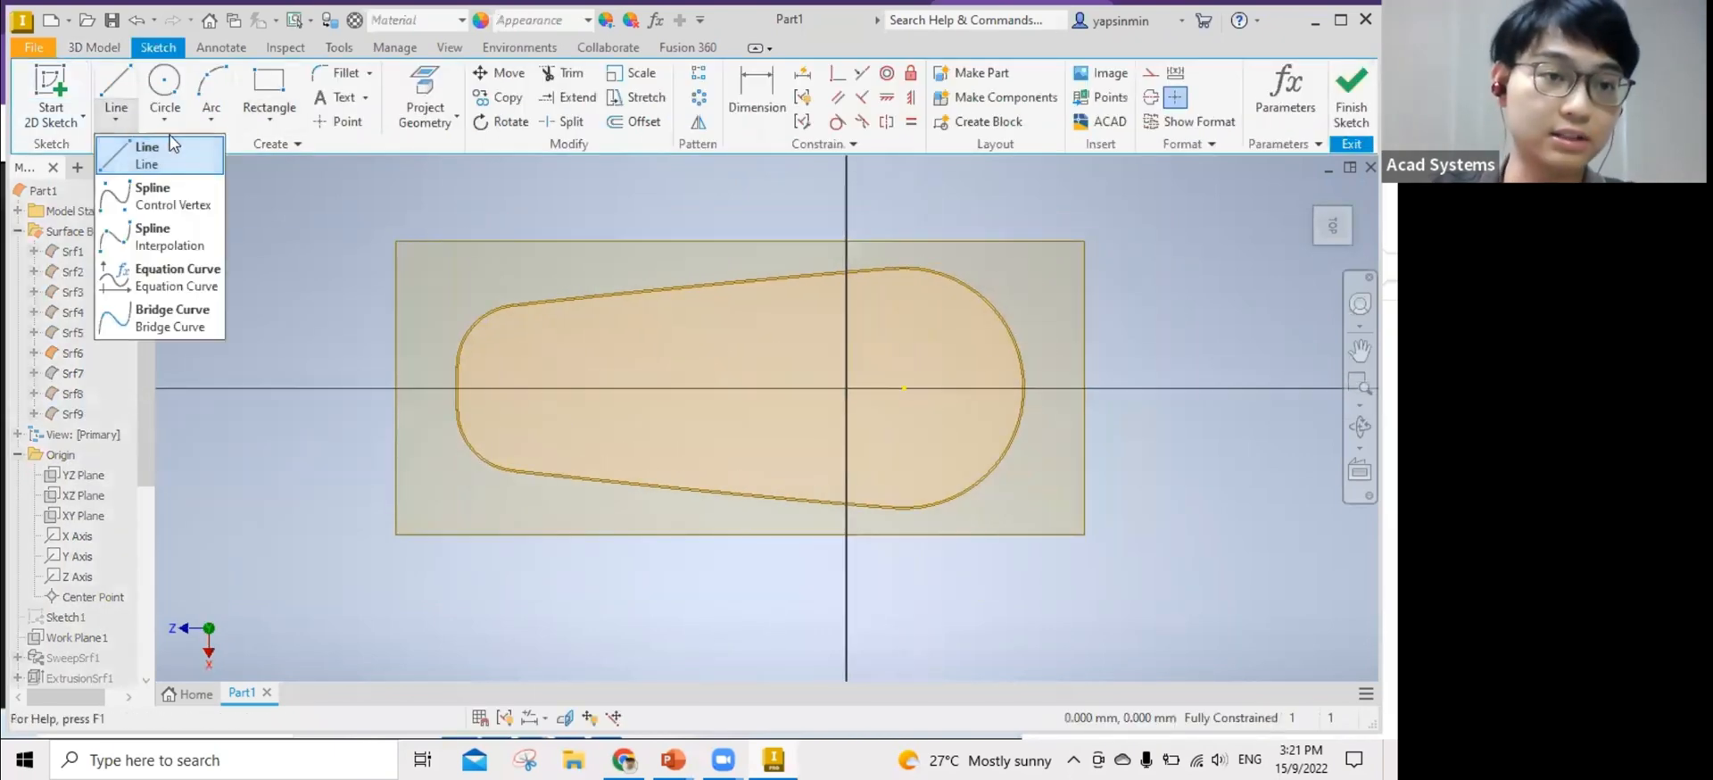
left_click(212, 122)
left_click(214, 123)
left_click(268, 119)
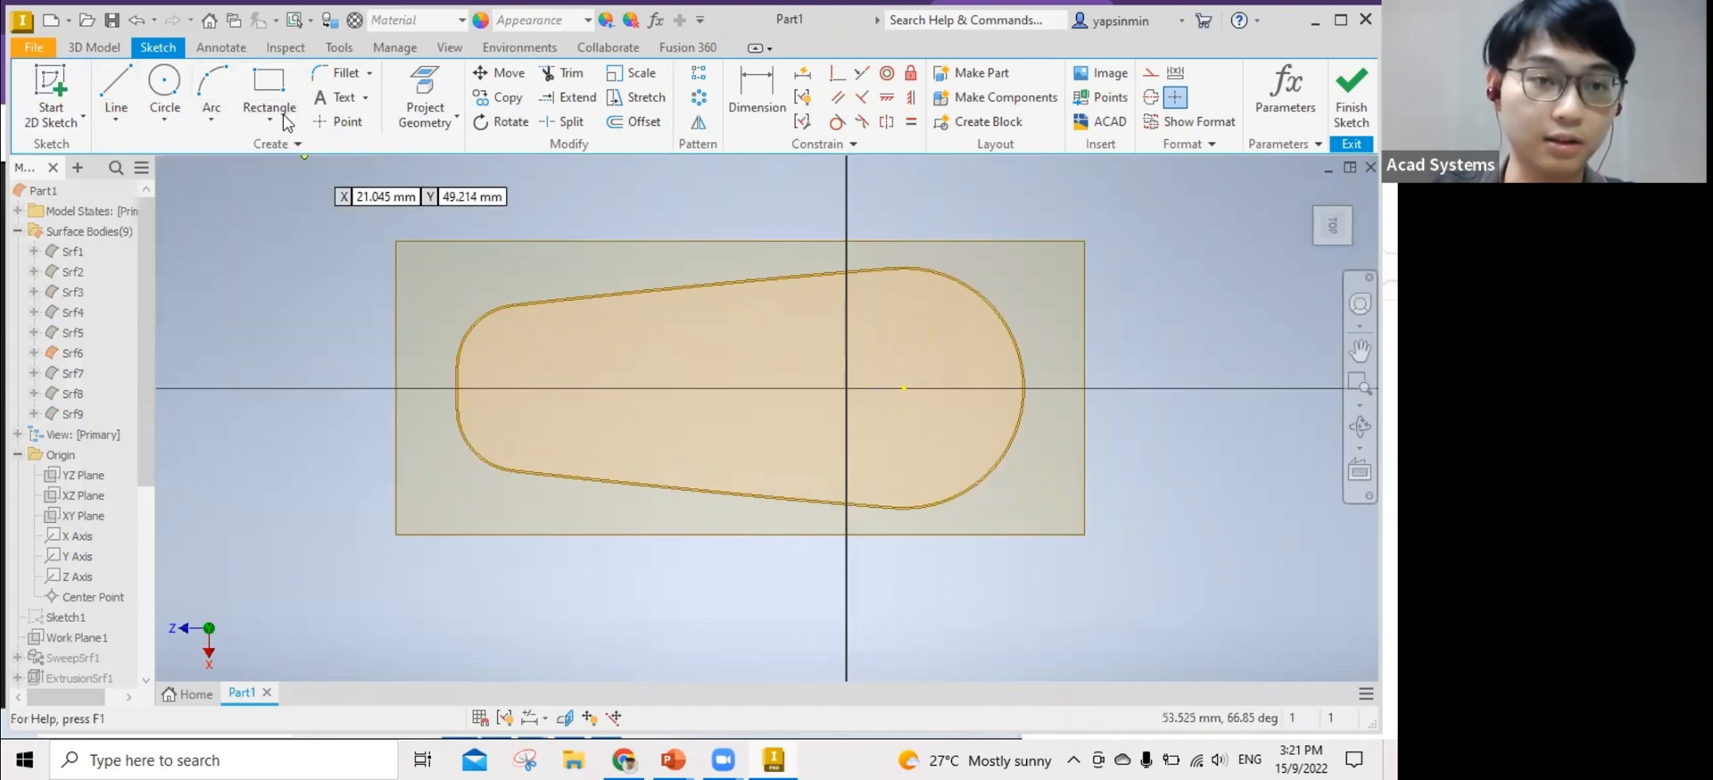
left_click(257, 121)
left_click(325, 318)
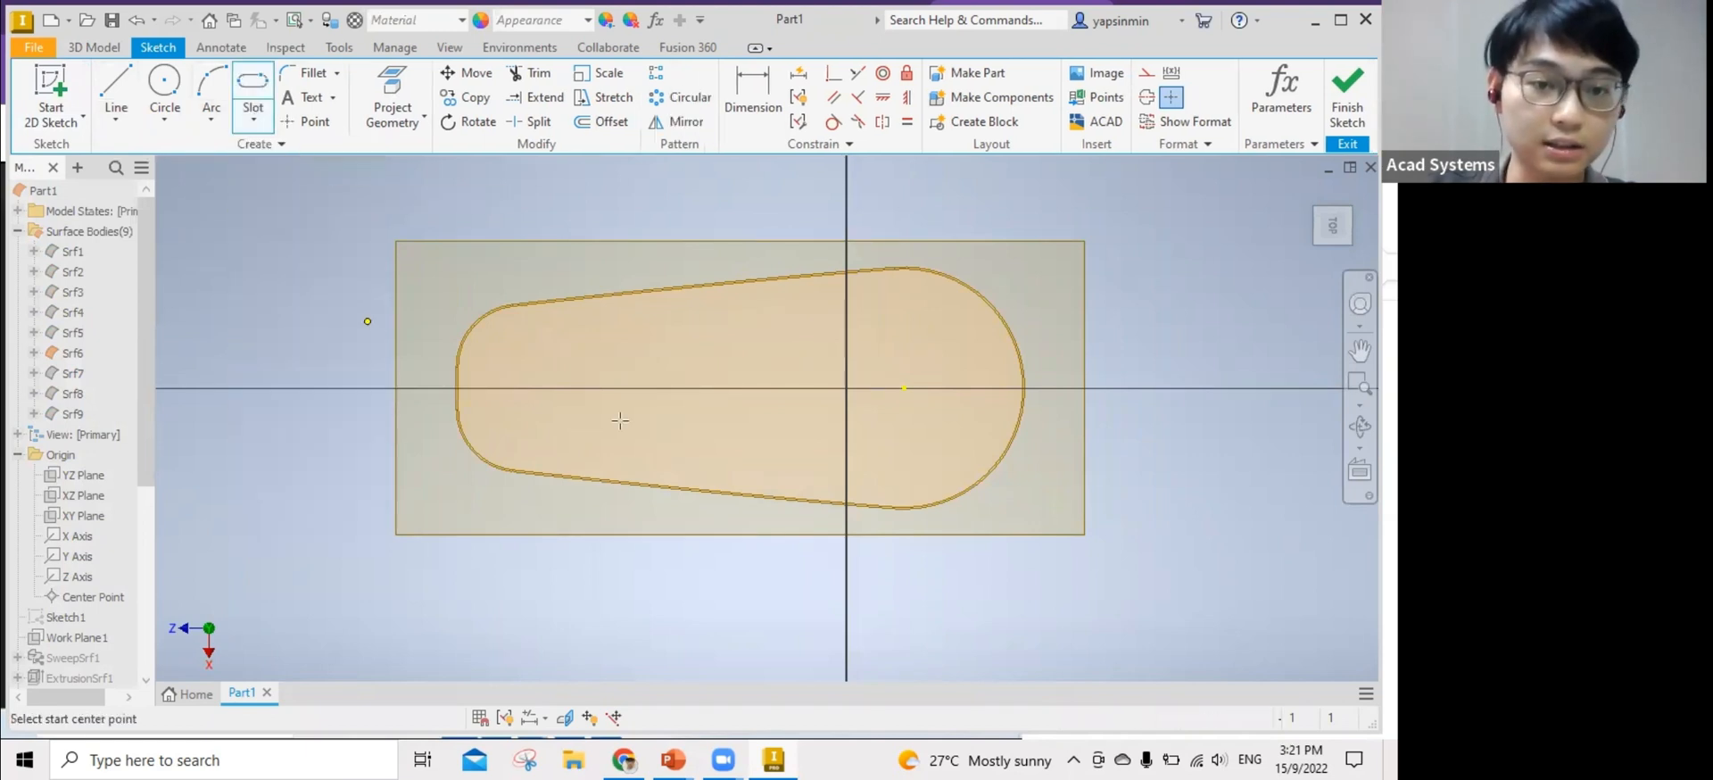
left_click(537, 386)
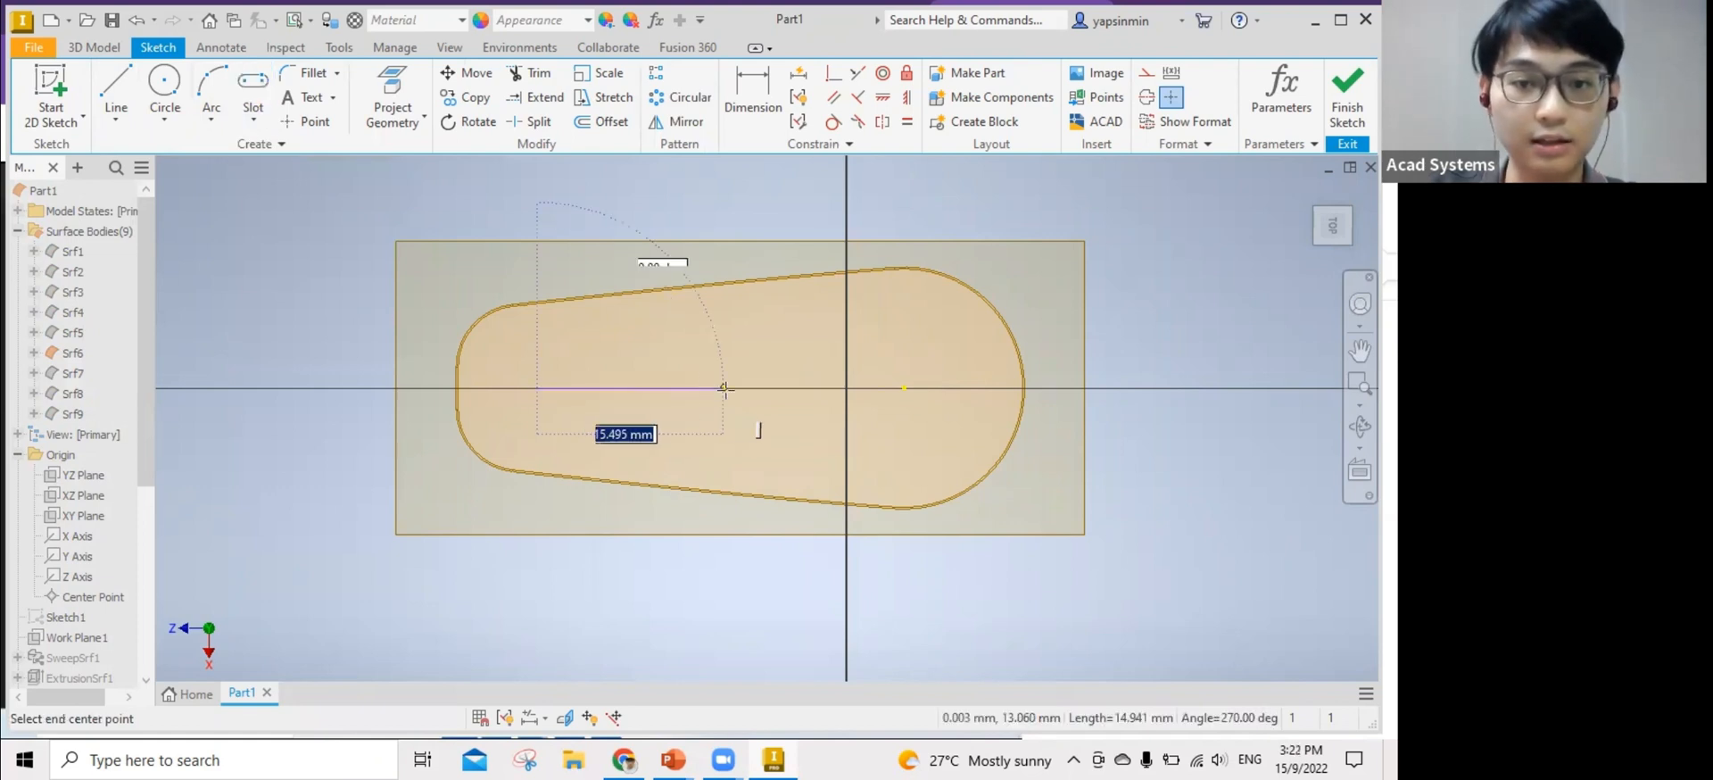
left_click(725, 388)
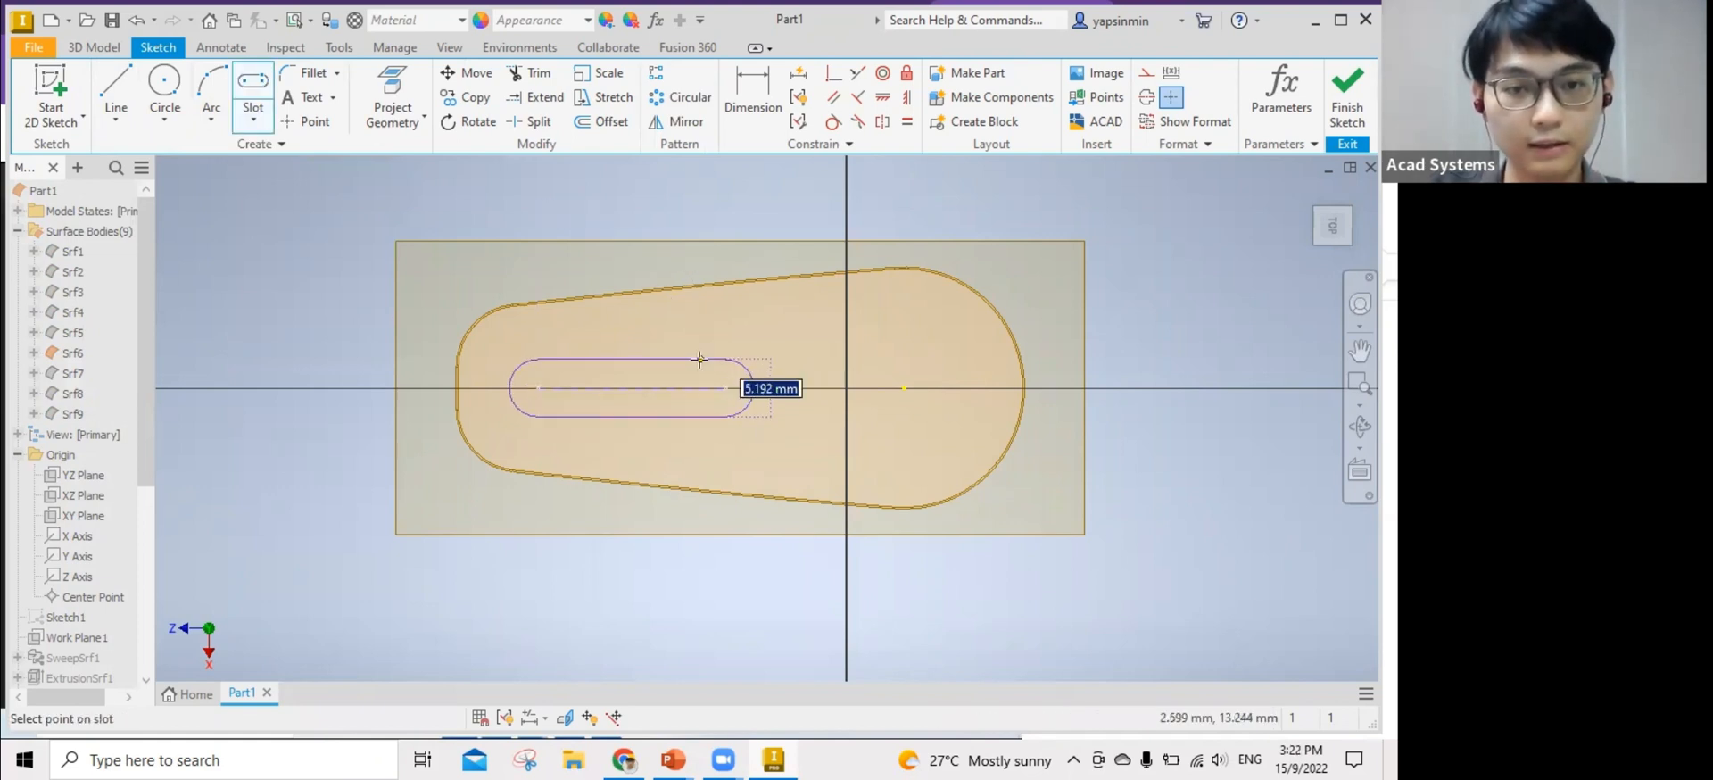
left_click(701, 360)
Draw a slightly narrower slot inside the first one, using the same two center points.
scroll(541, 389, "up", 3)
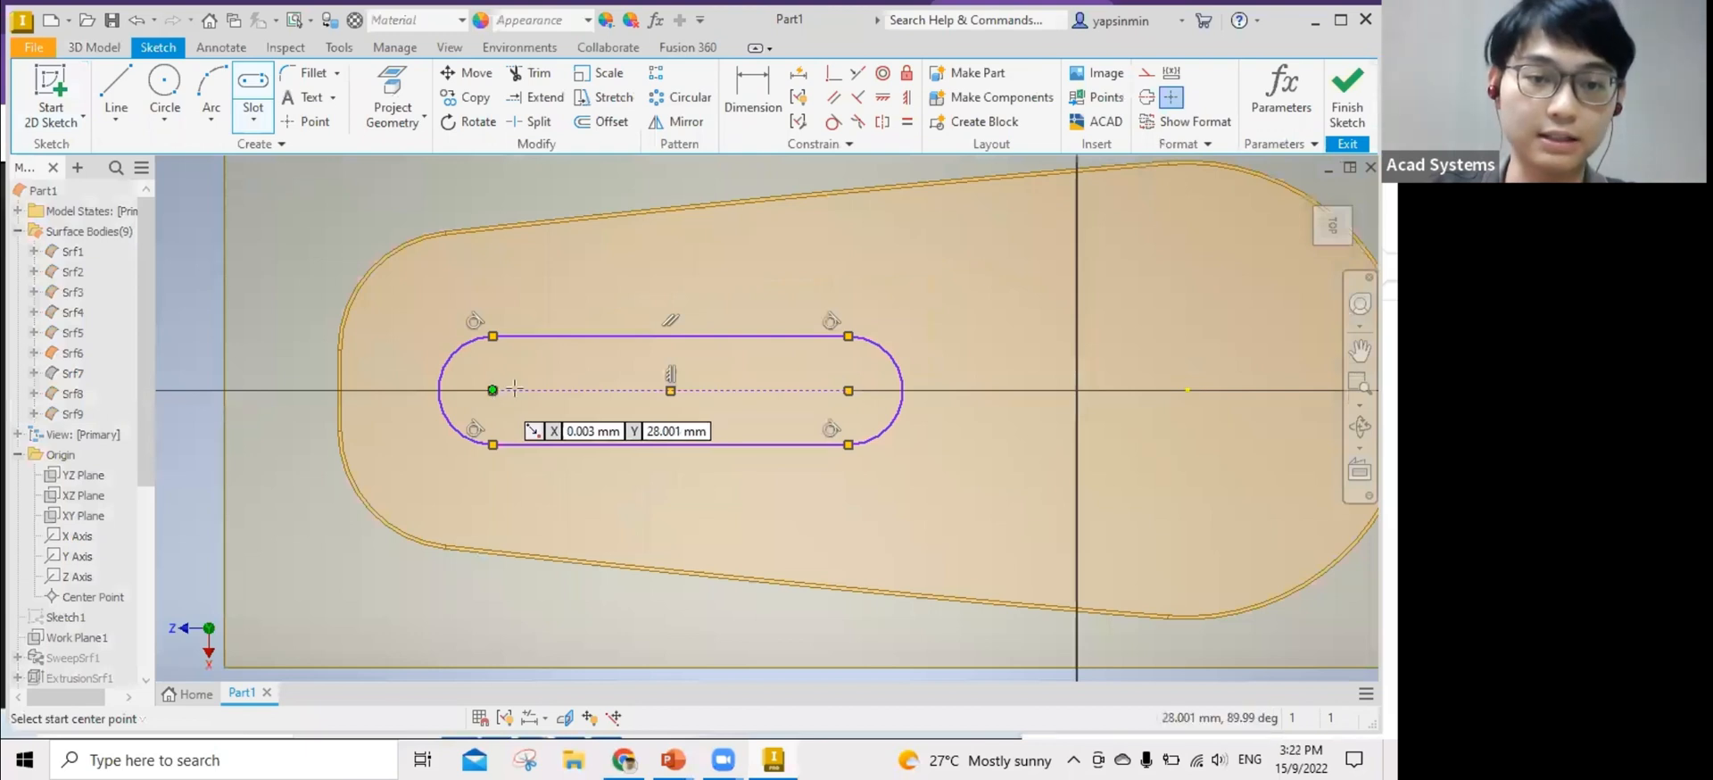
left_click(493, 389)
left_click(849, 391)
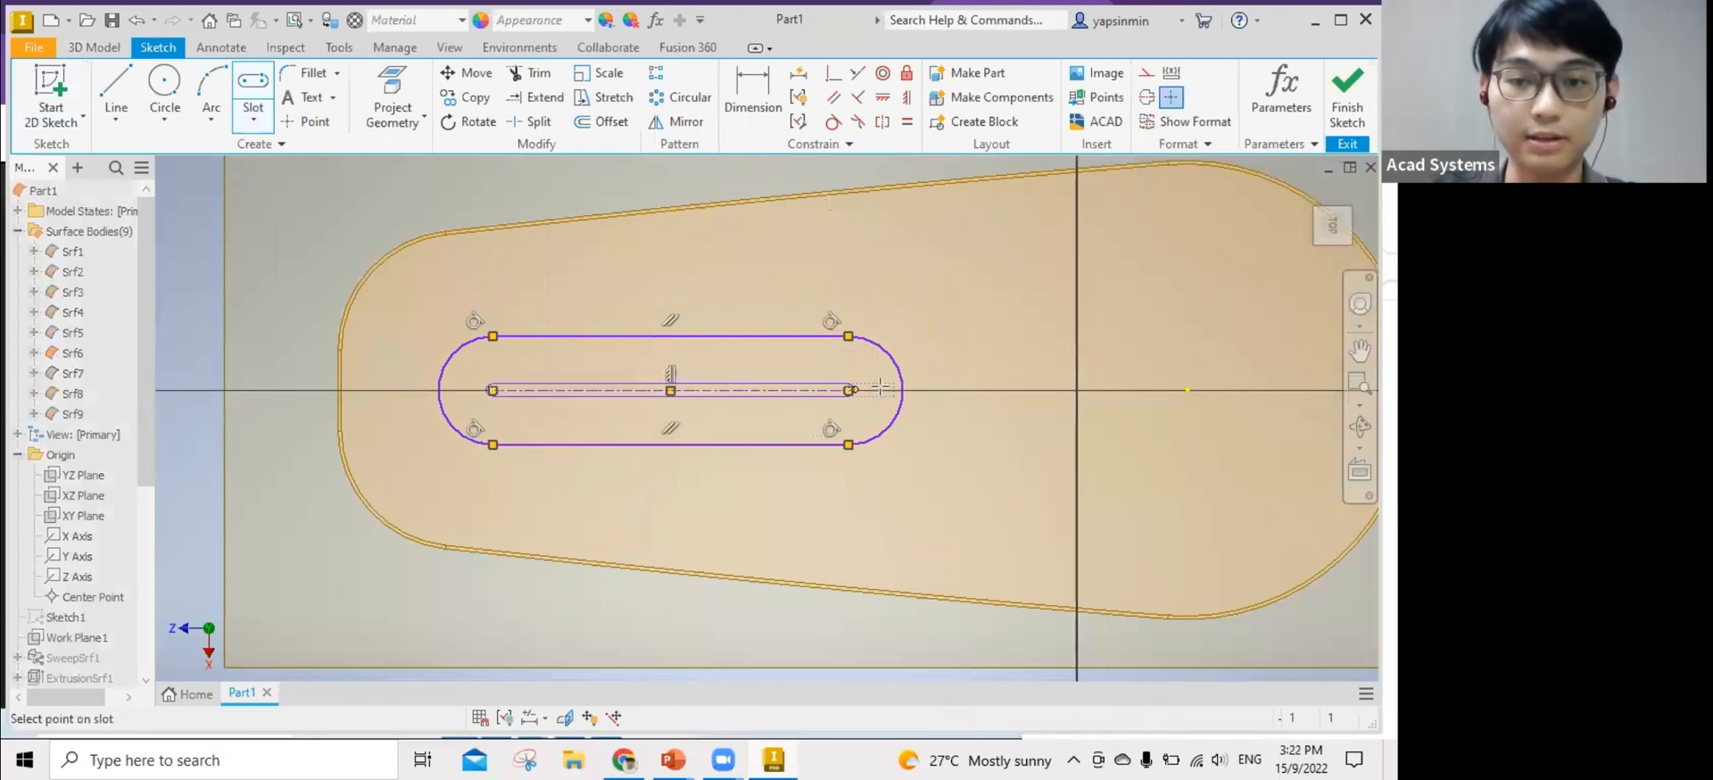
left_click(888, 389)
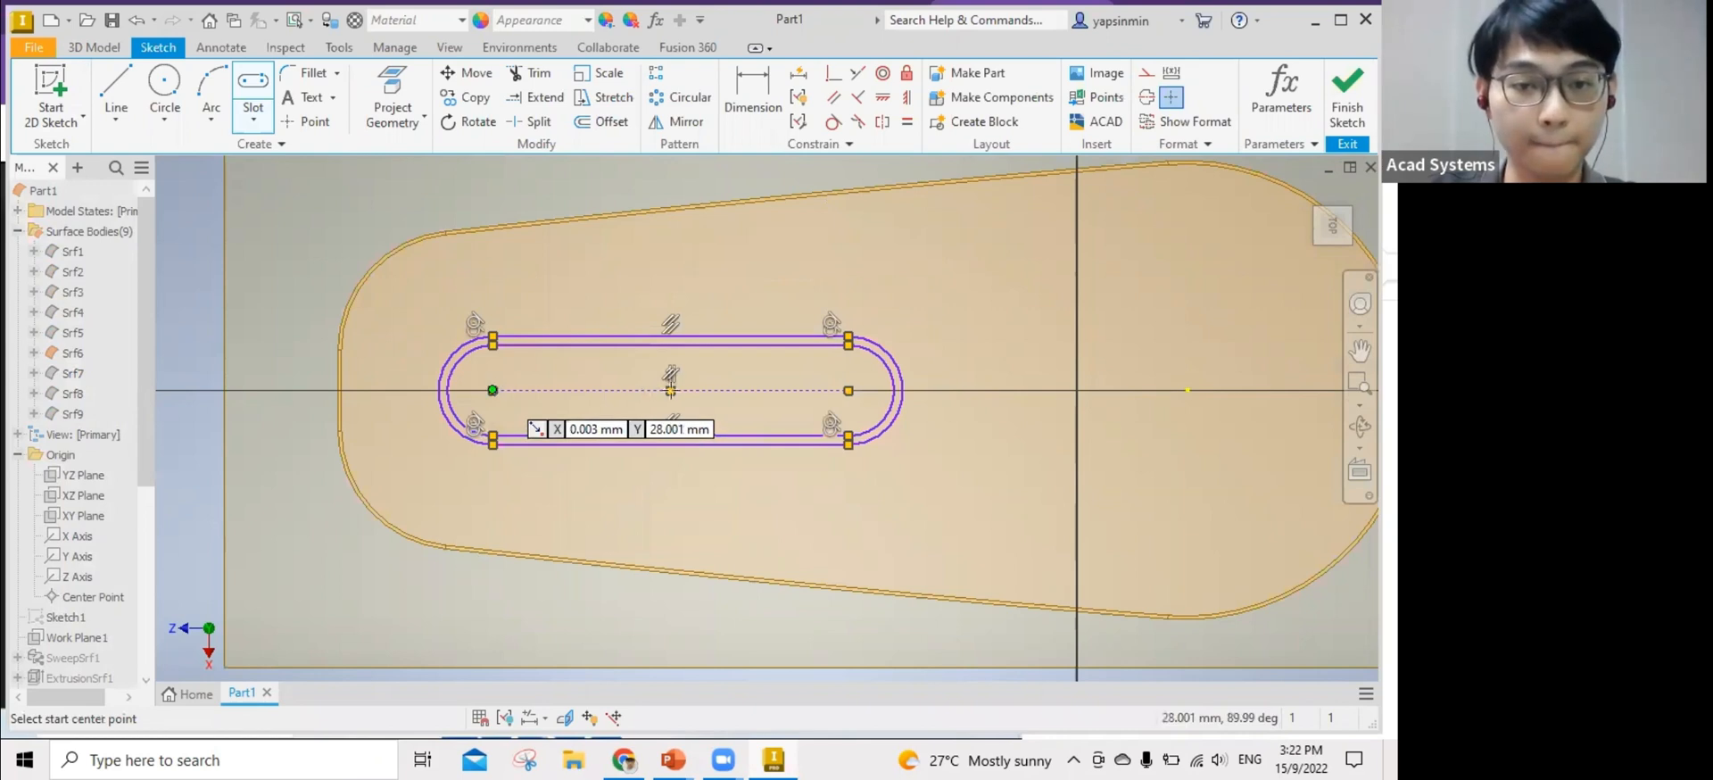
Add a third slot, about 2 mm wide, from the shared narrow-end center to the centerline's midpoint.
left_click(492, 390)
left_click(671, 390)
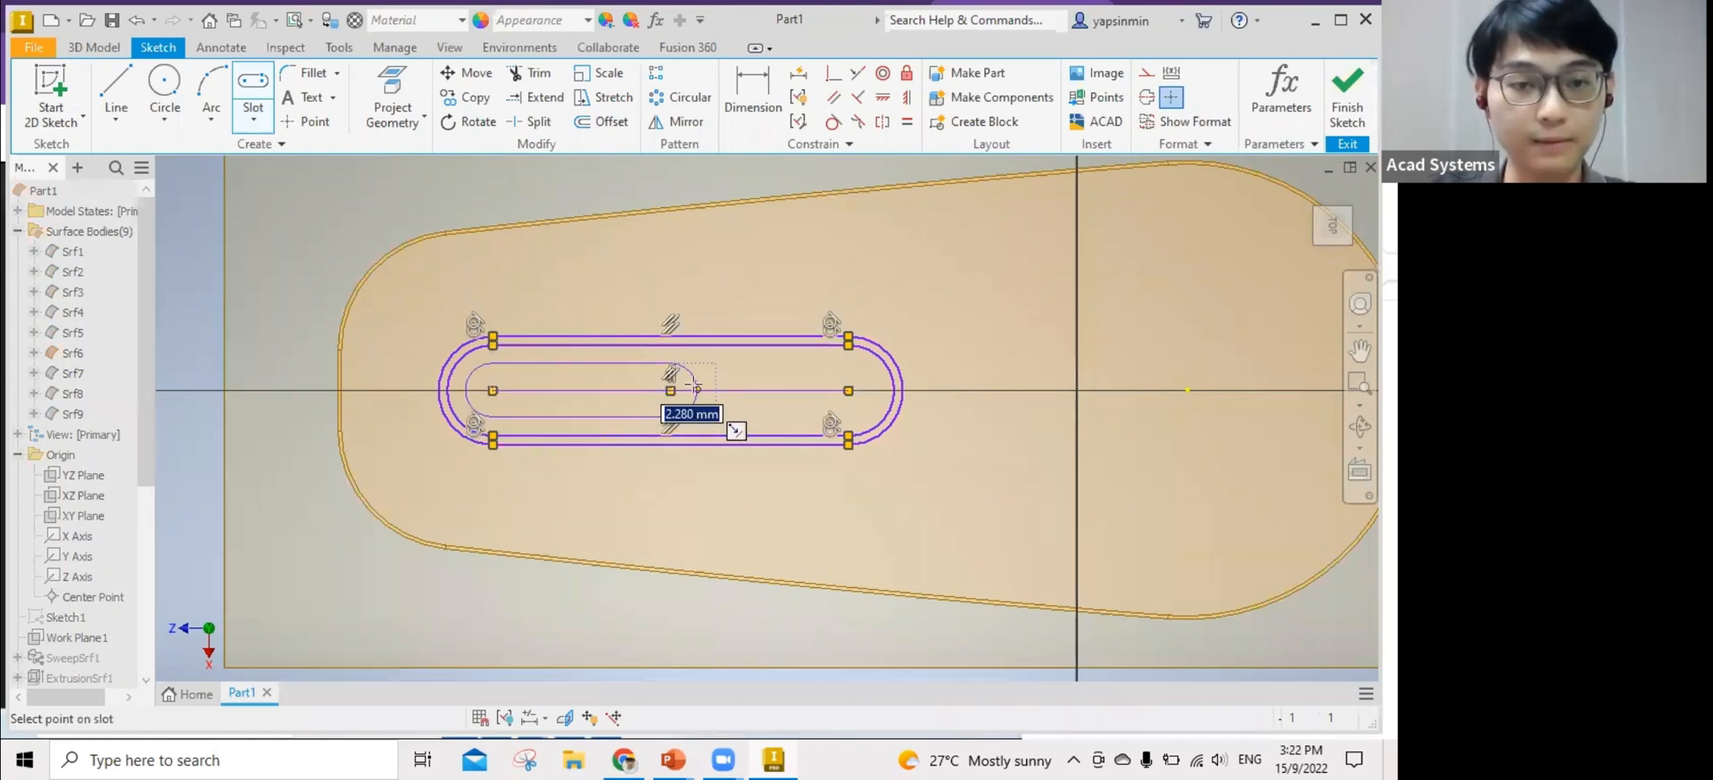
left_click(773, 390)
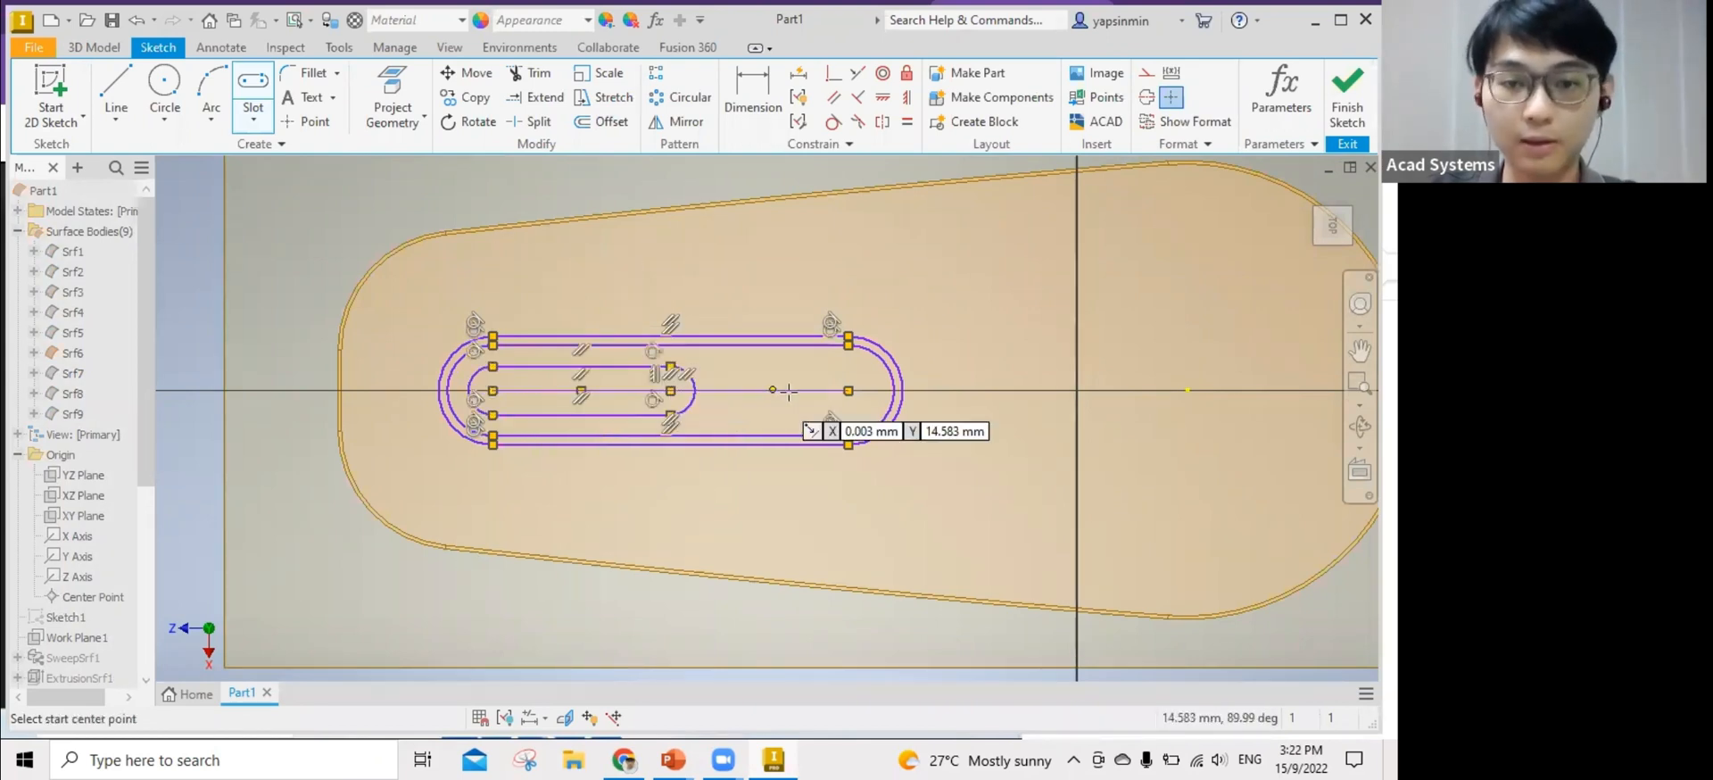
key("Escape")
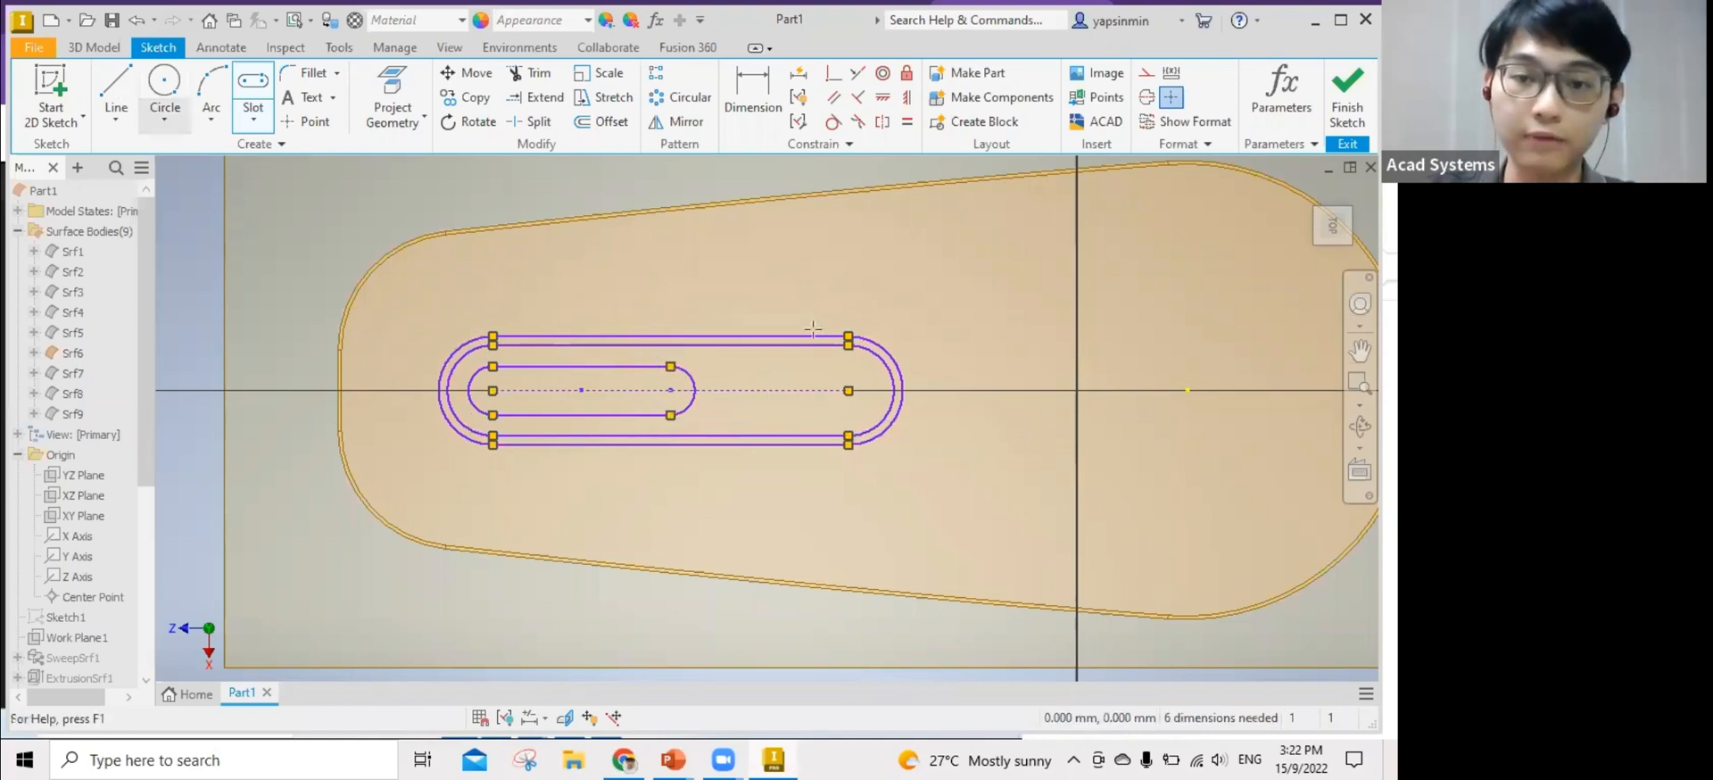
Draw two slanted lines outward from the outer slot's upper and lower edges, each extending past the body outline.
key("l")
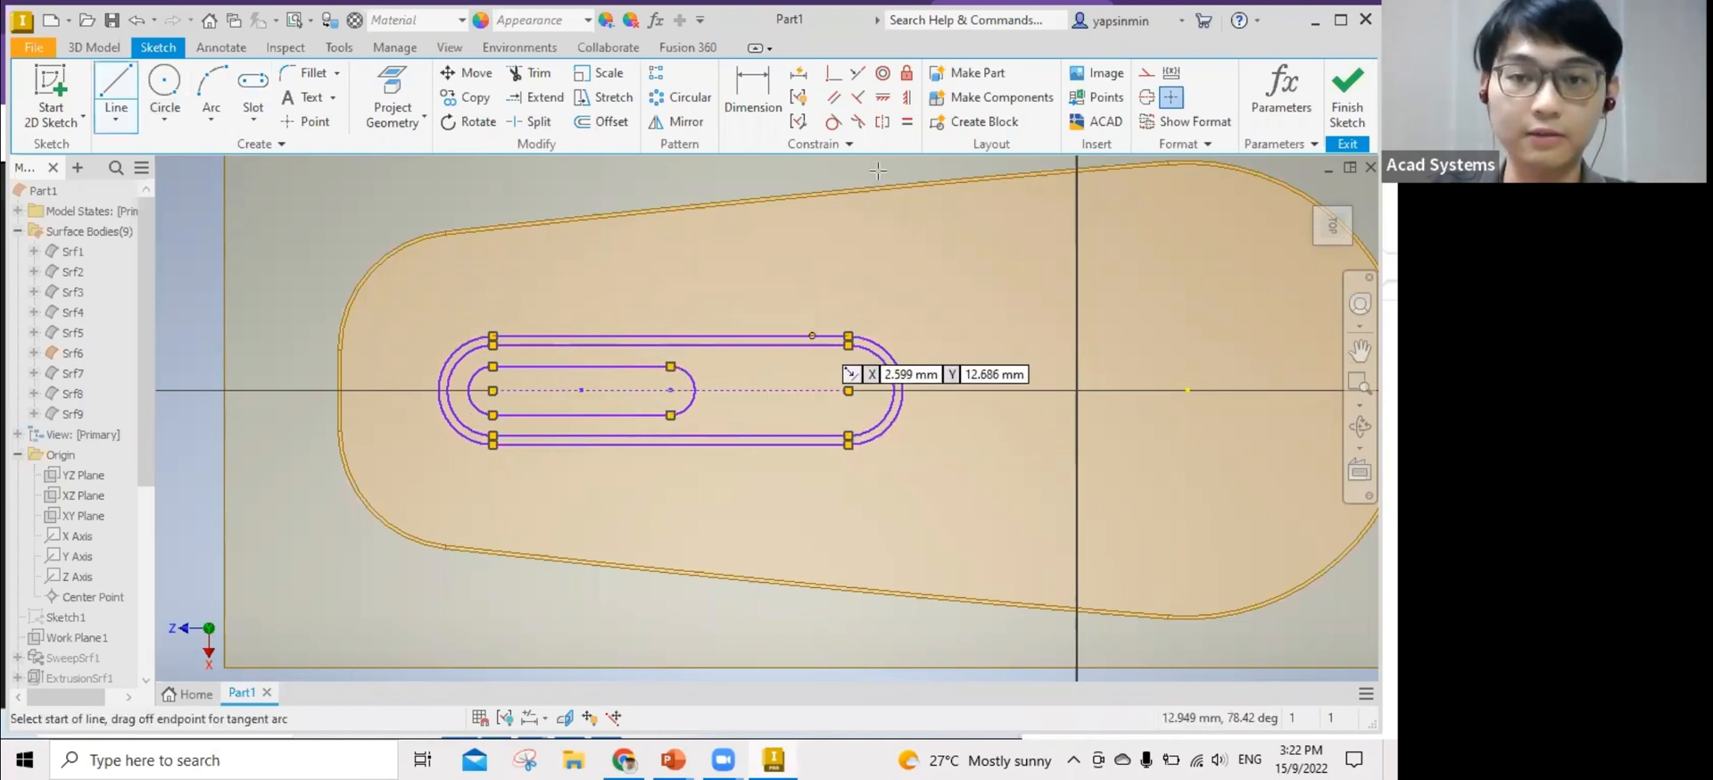
left_click(879, 170)
left_click(116, 86)
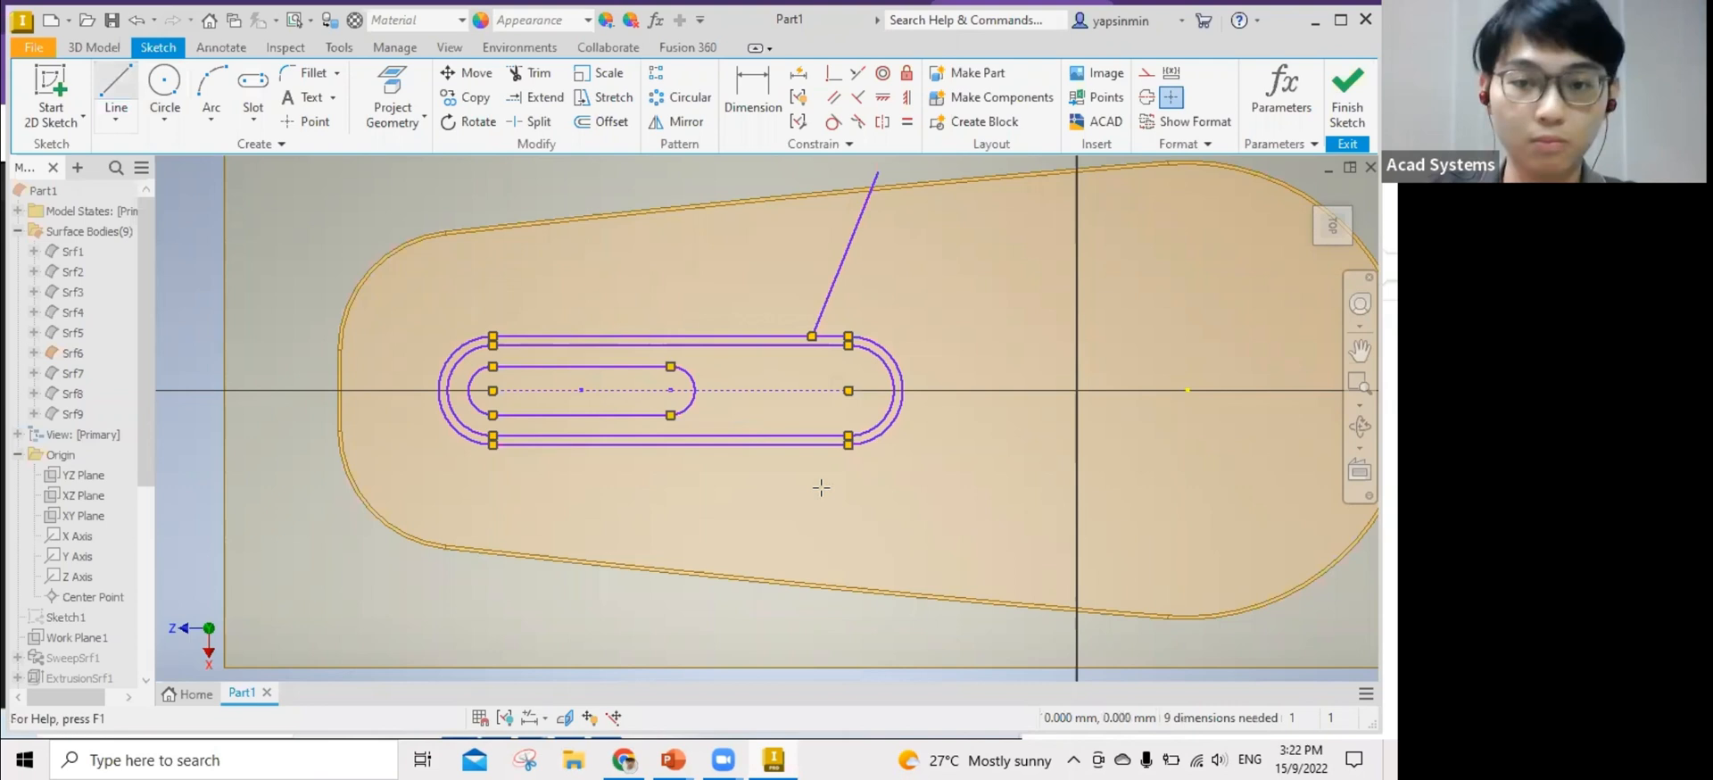
key("l")
left_click(811, 444)
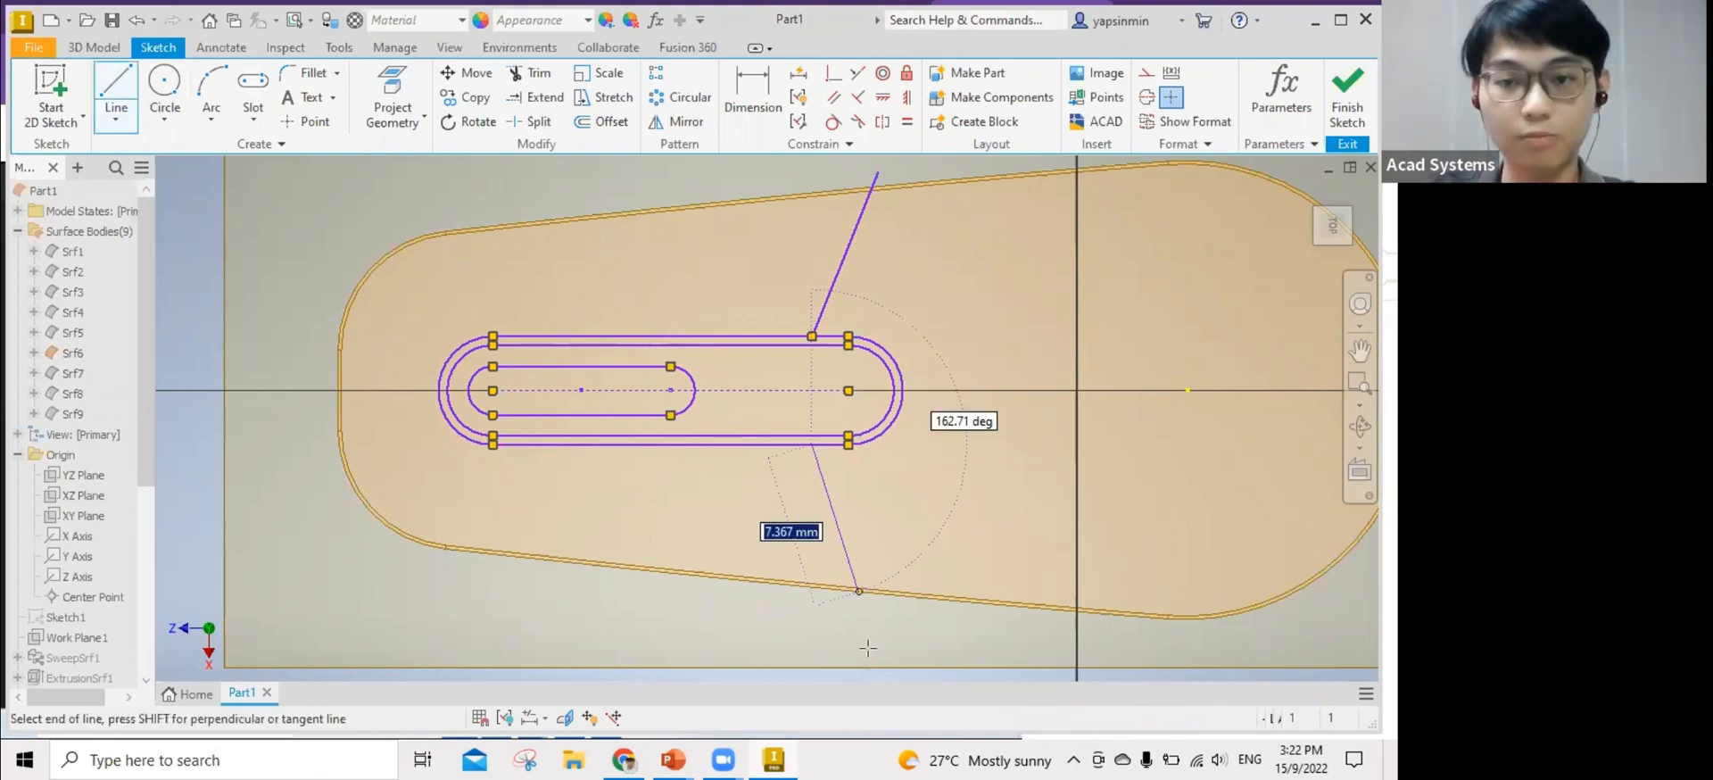
key("Return")
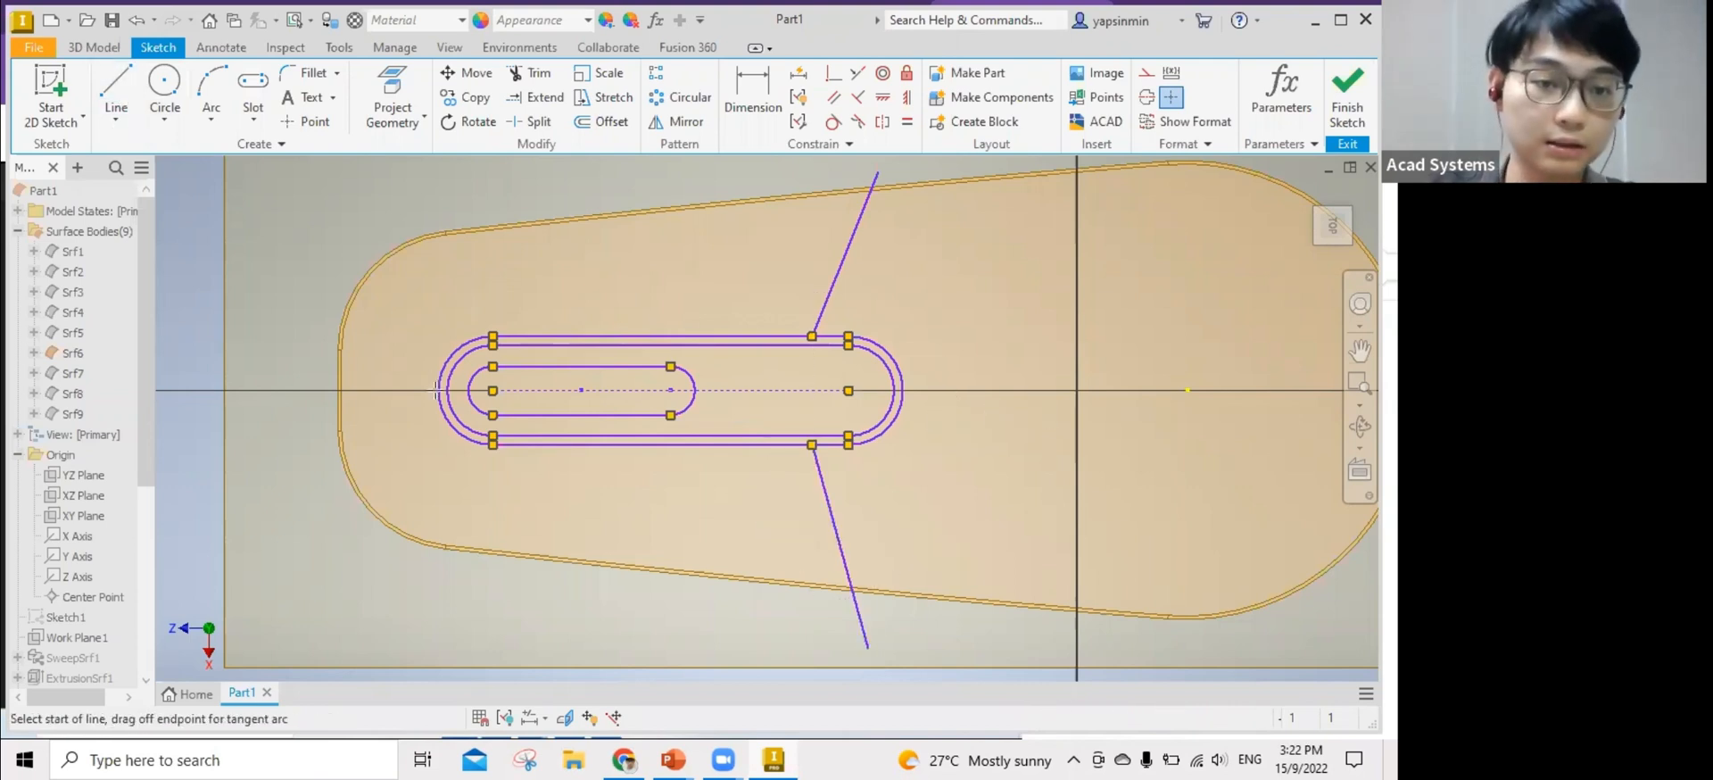
Draw a horizontal line about 6 mm long from the outer slot's narrow-side end past the body outline.
left_click(333, 388)
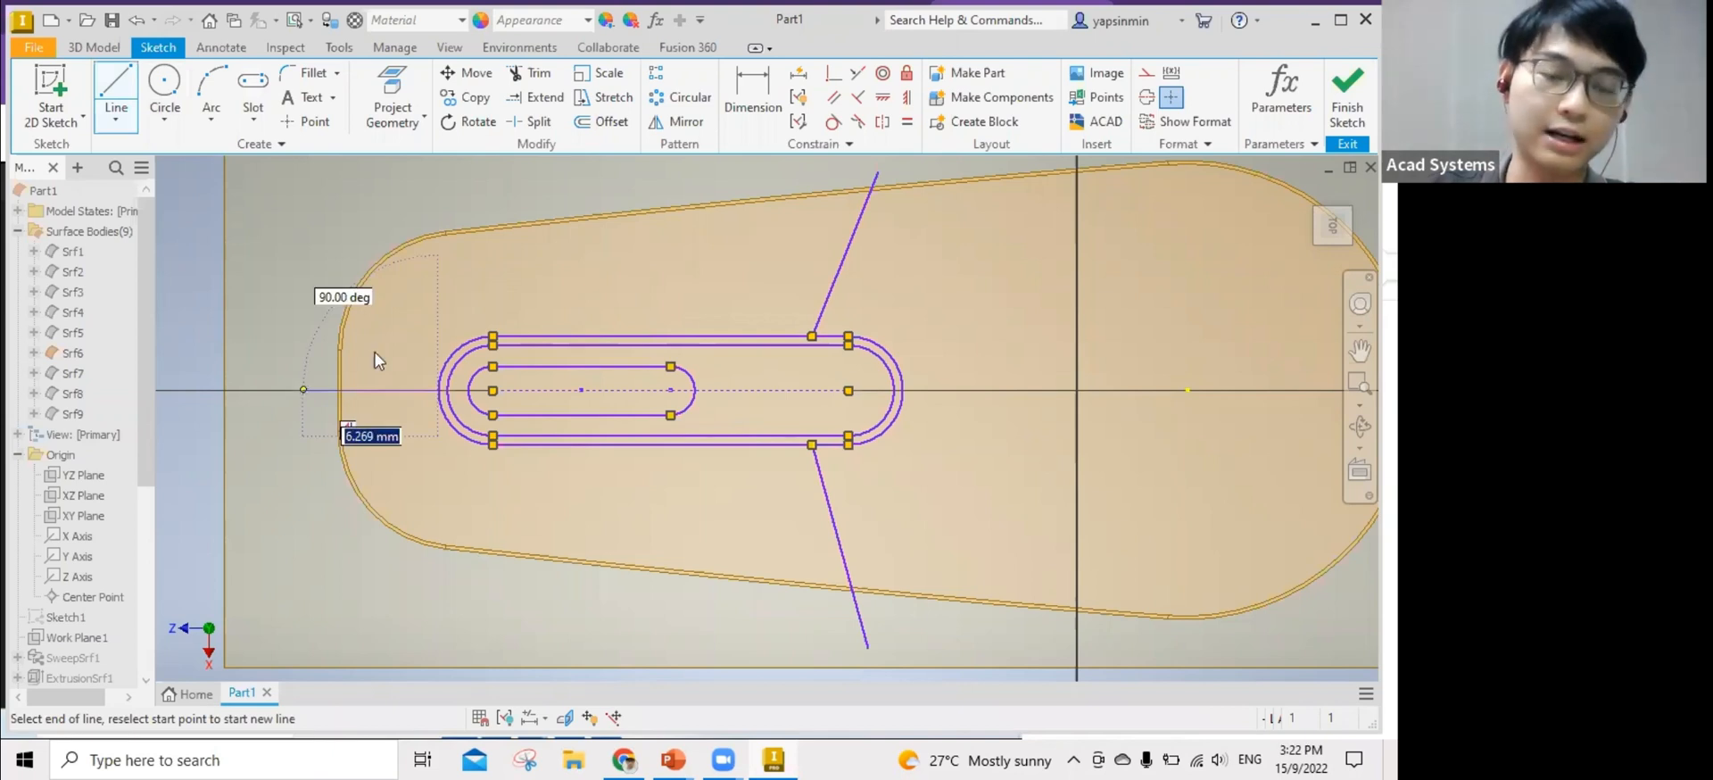
double_click(303, 389)
key("Escape")
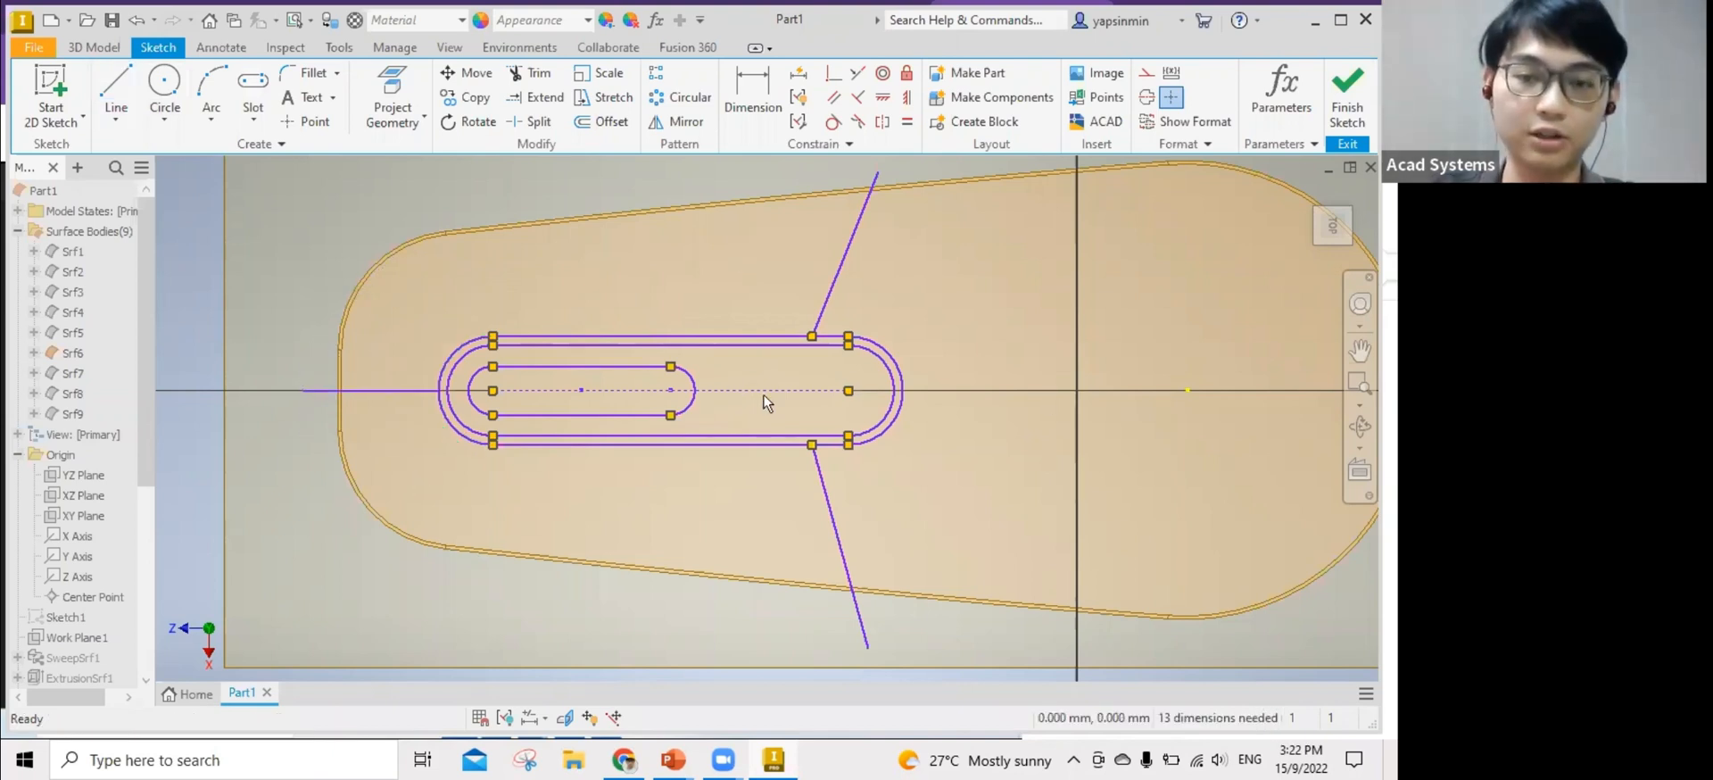
Dimension the angle between the upper slanted line and the outer slot's upper edge at 65 degrees.
left_click(825, 304)
left_click(832, 337)
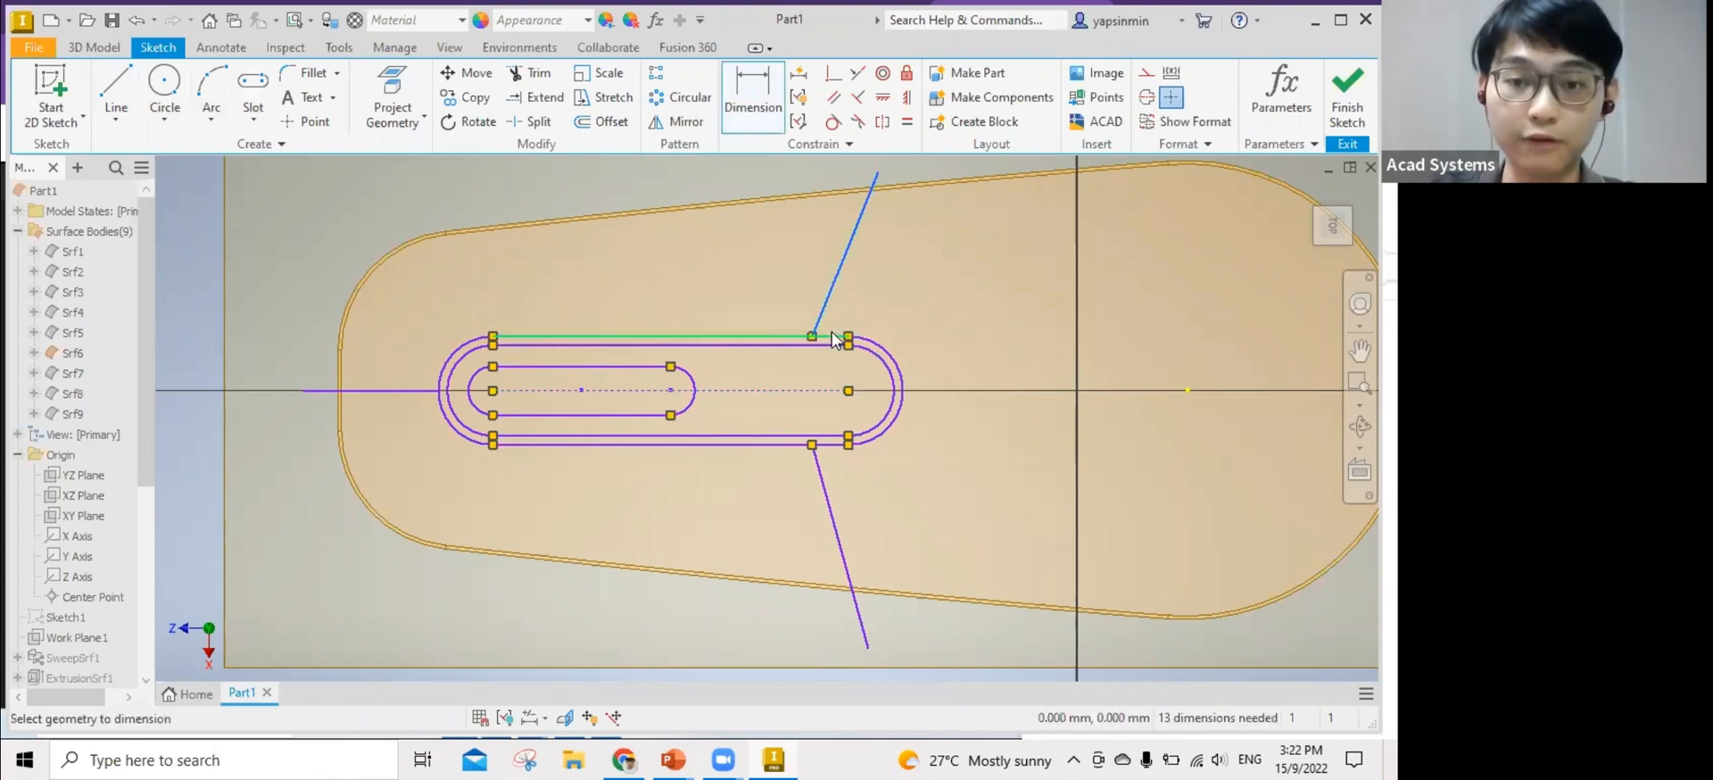
left_click(876, 303)
type("65")
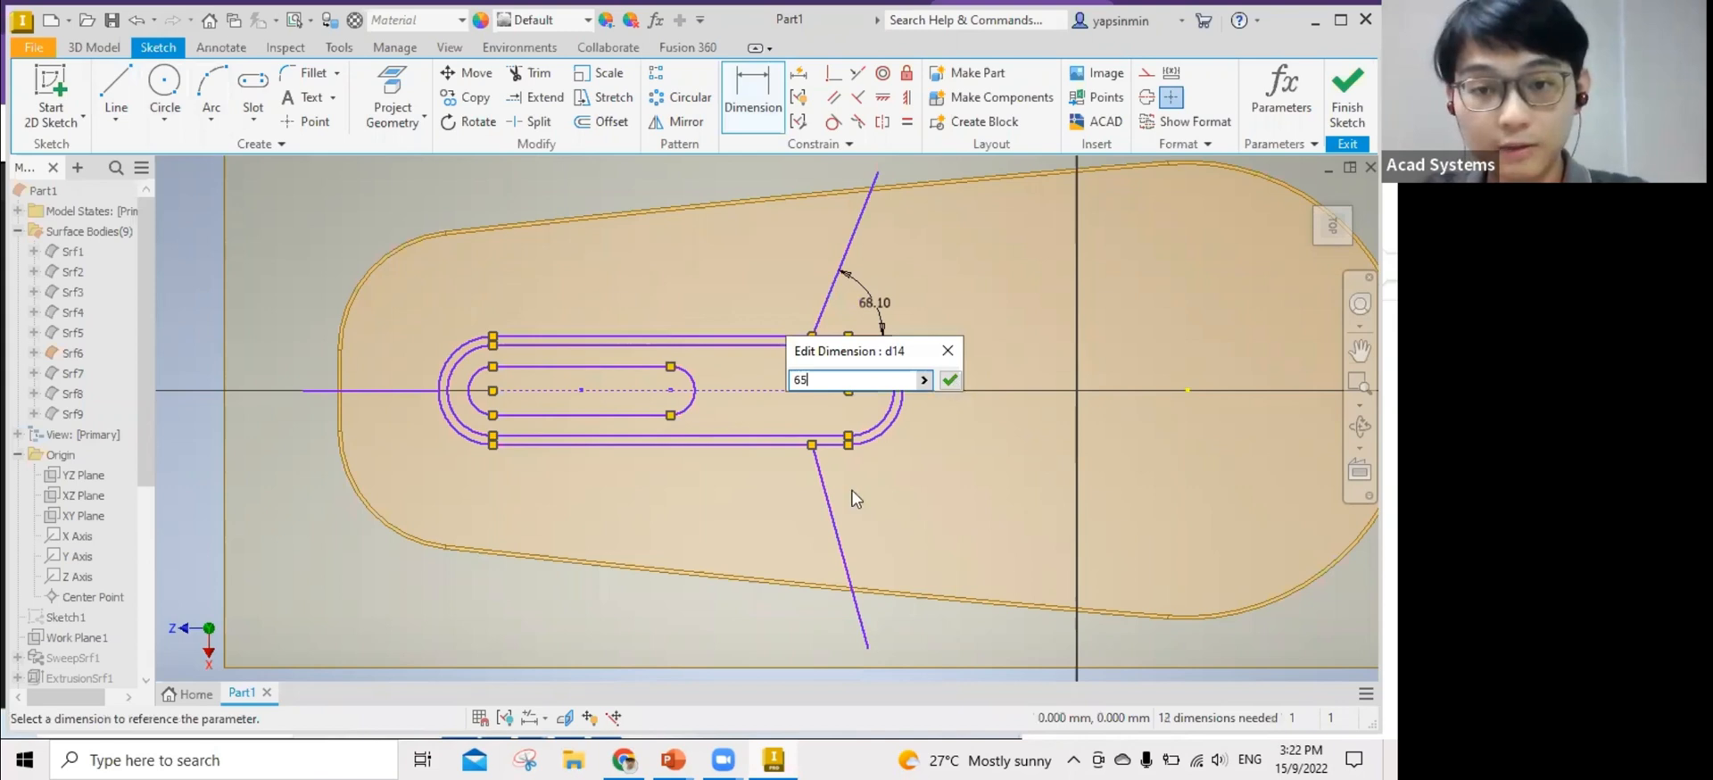
key("Return")
Dimension the angle between the lower slanted line and the outer slot's lower edge at 65 degrees.
left_click(836, 446)
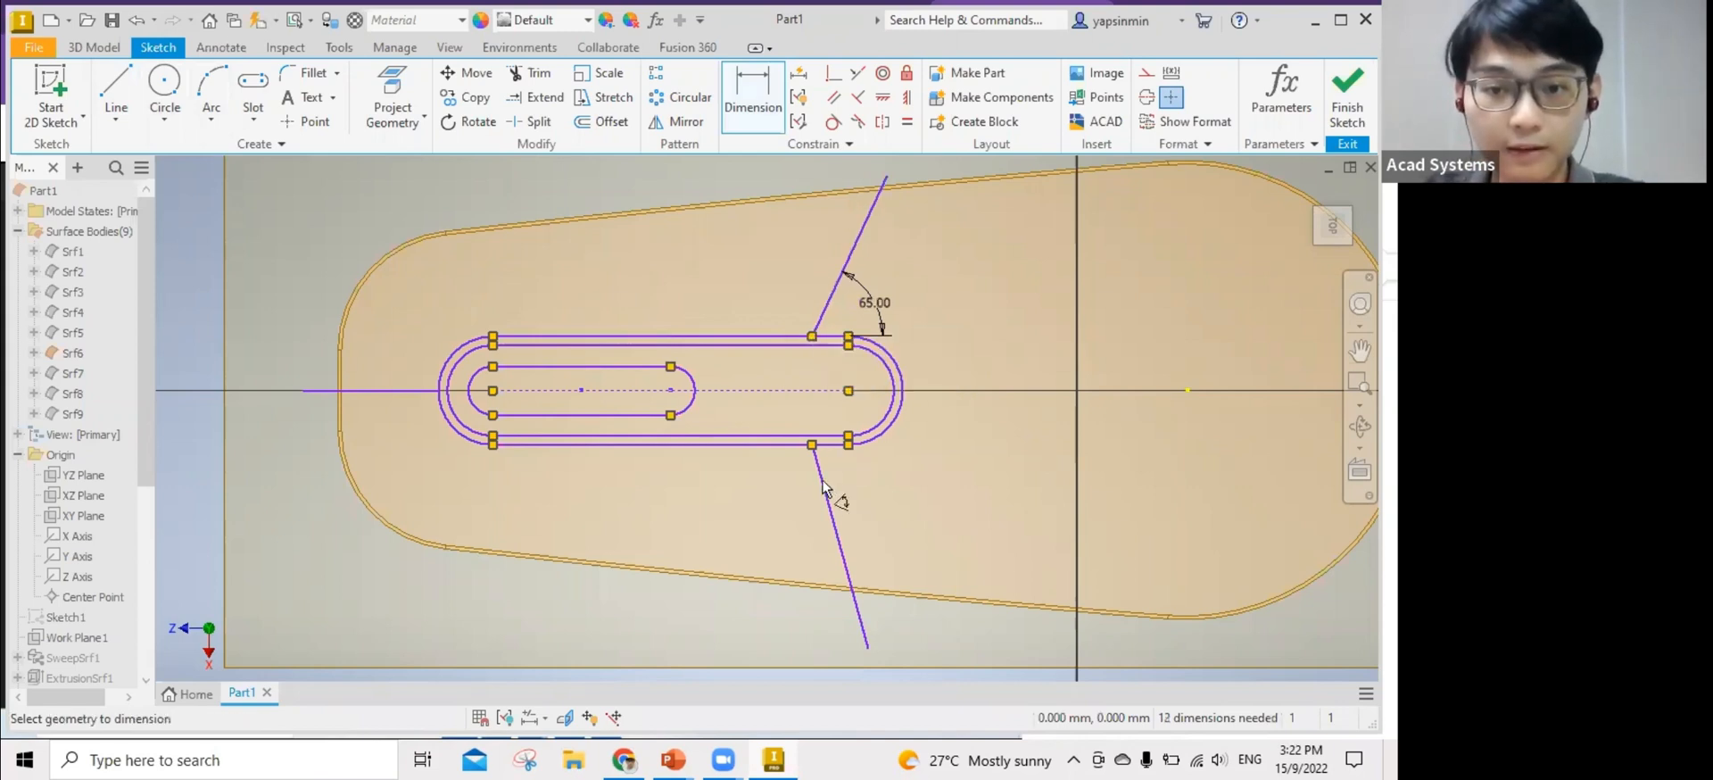
left_click(822, 482)
left_click(875, 484)
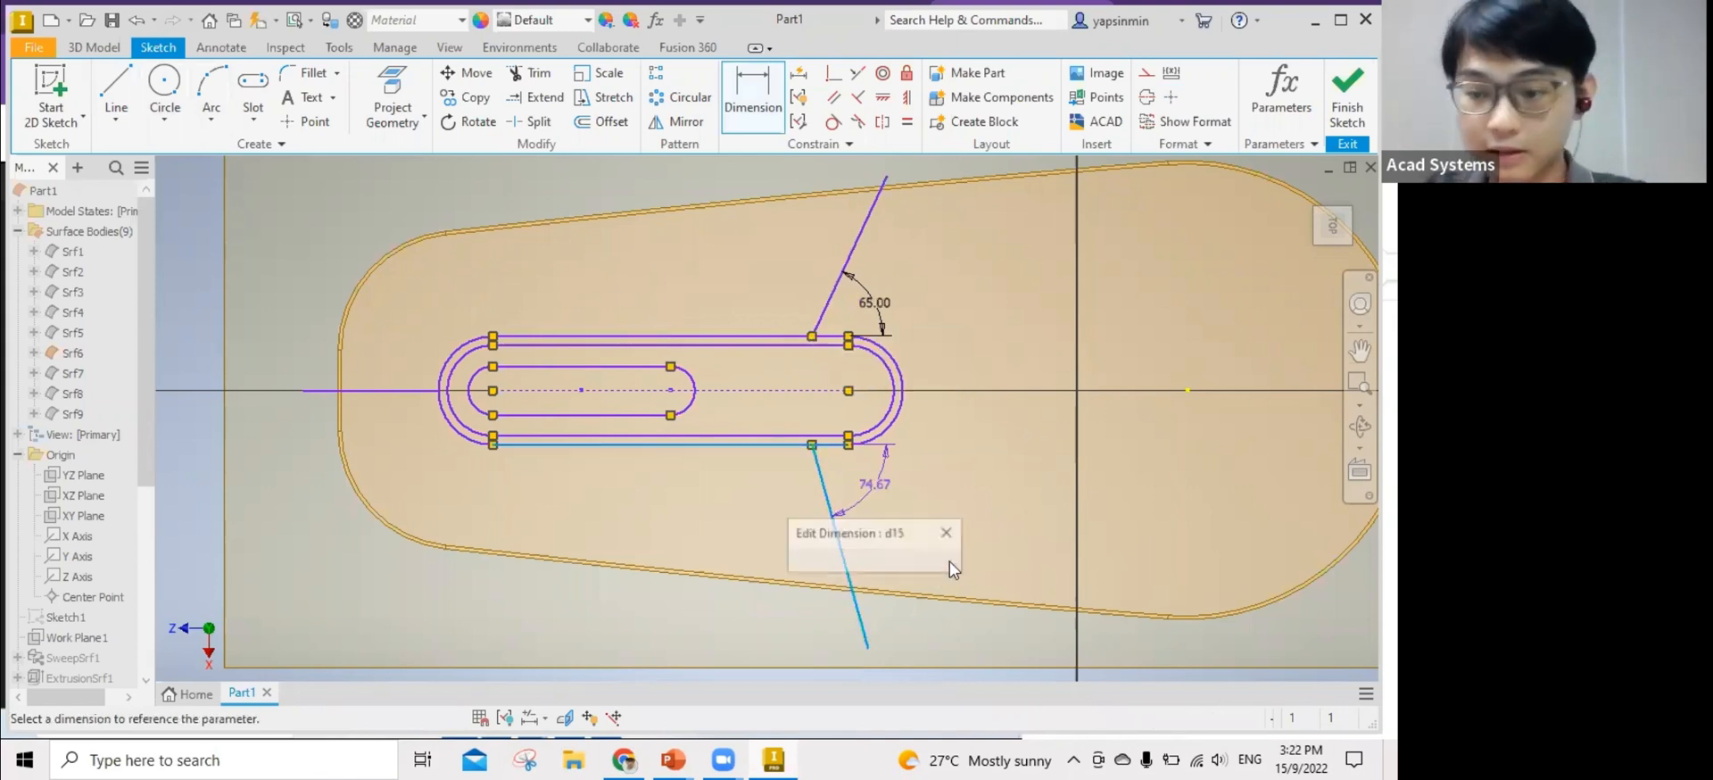
type("65")
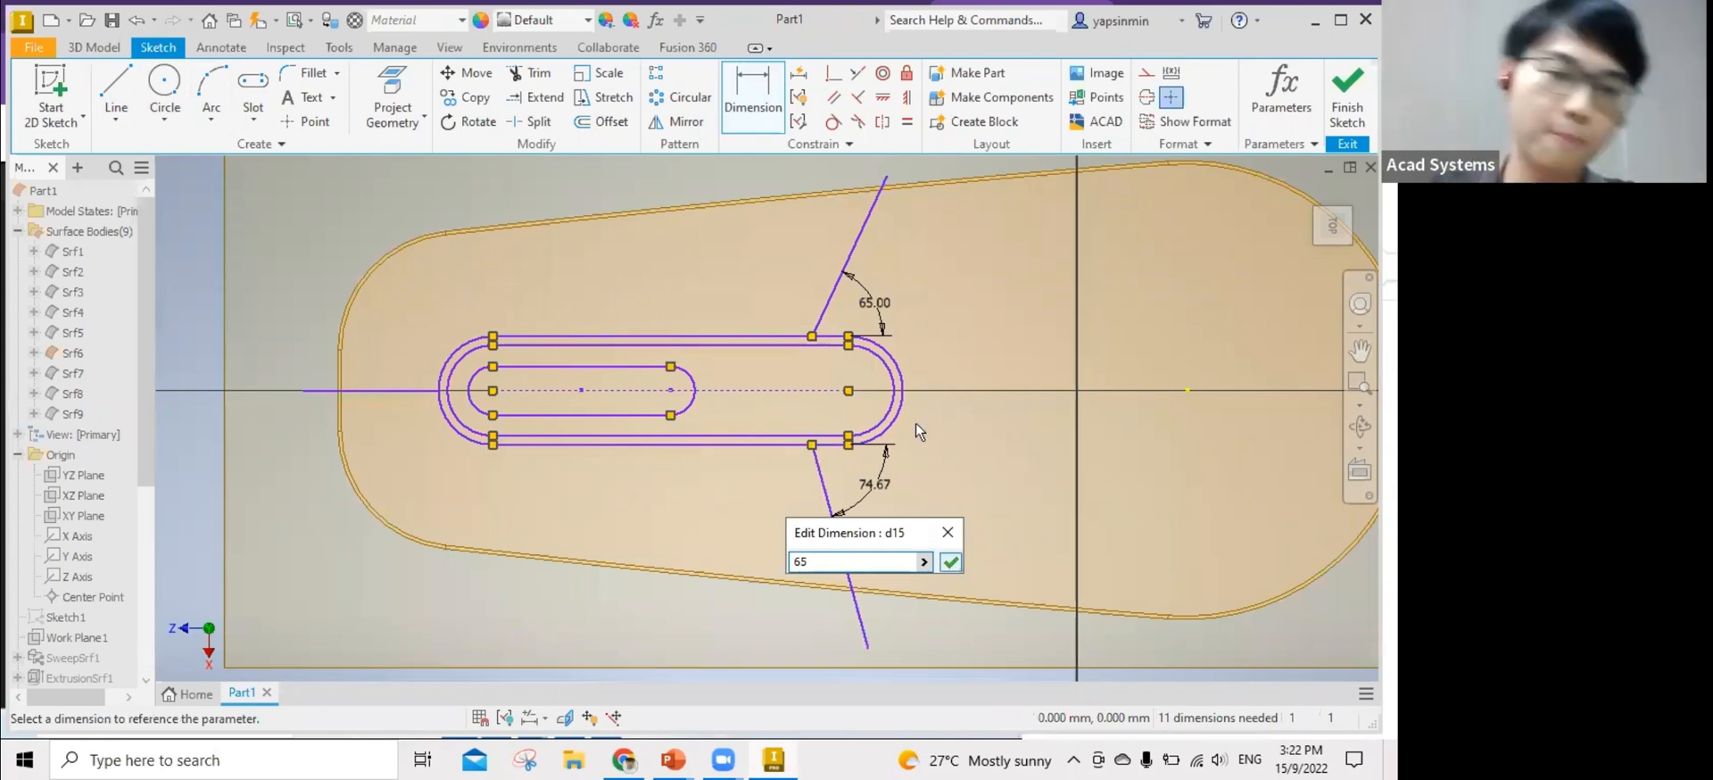
key("Return")
key("Escape")
Finish the sketch containing the nested slots and the three outward lines.
scroll(978, 419, "down", 2)
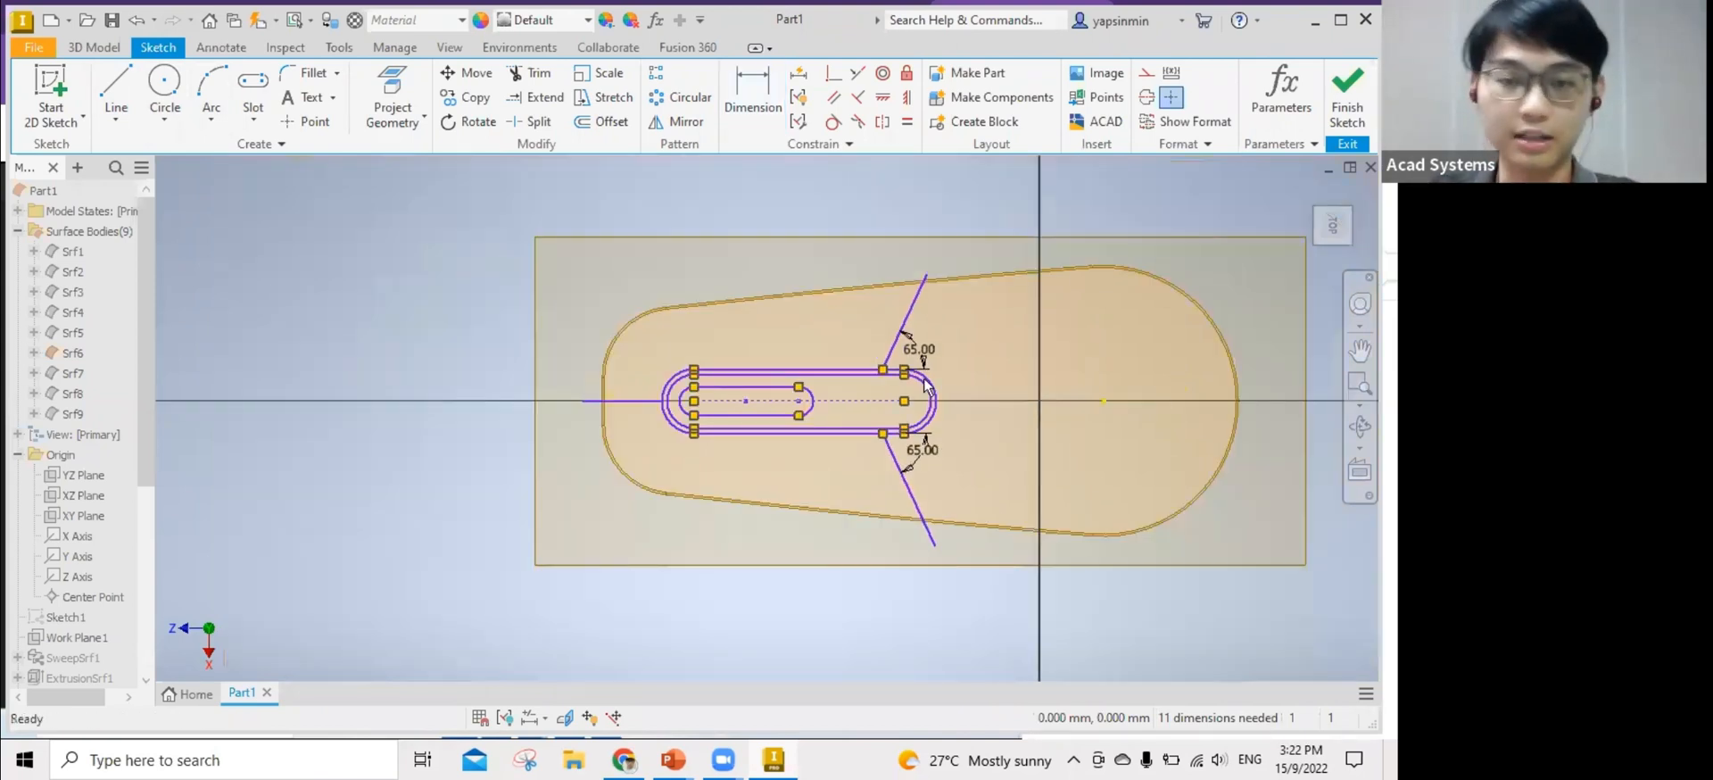
scroll(1130, 395, "down", 2)
middle_click_drag(1280, 440, 1144, 441)
left_click(1347, 99)
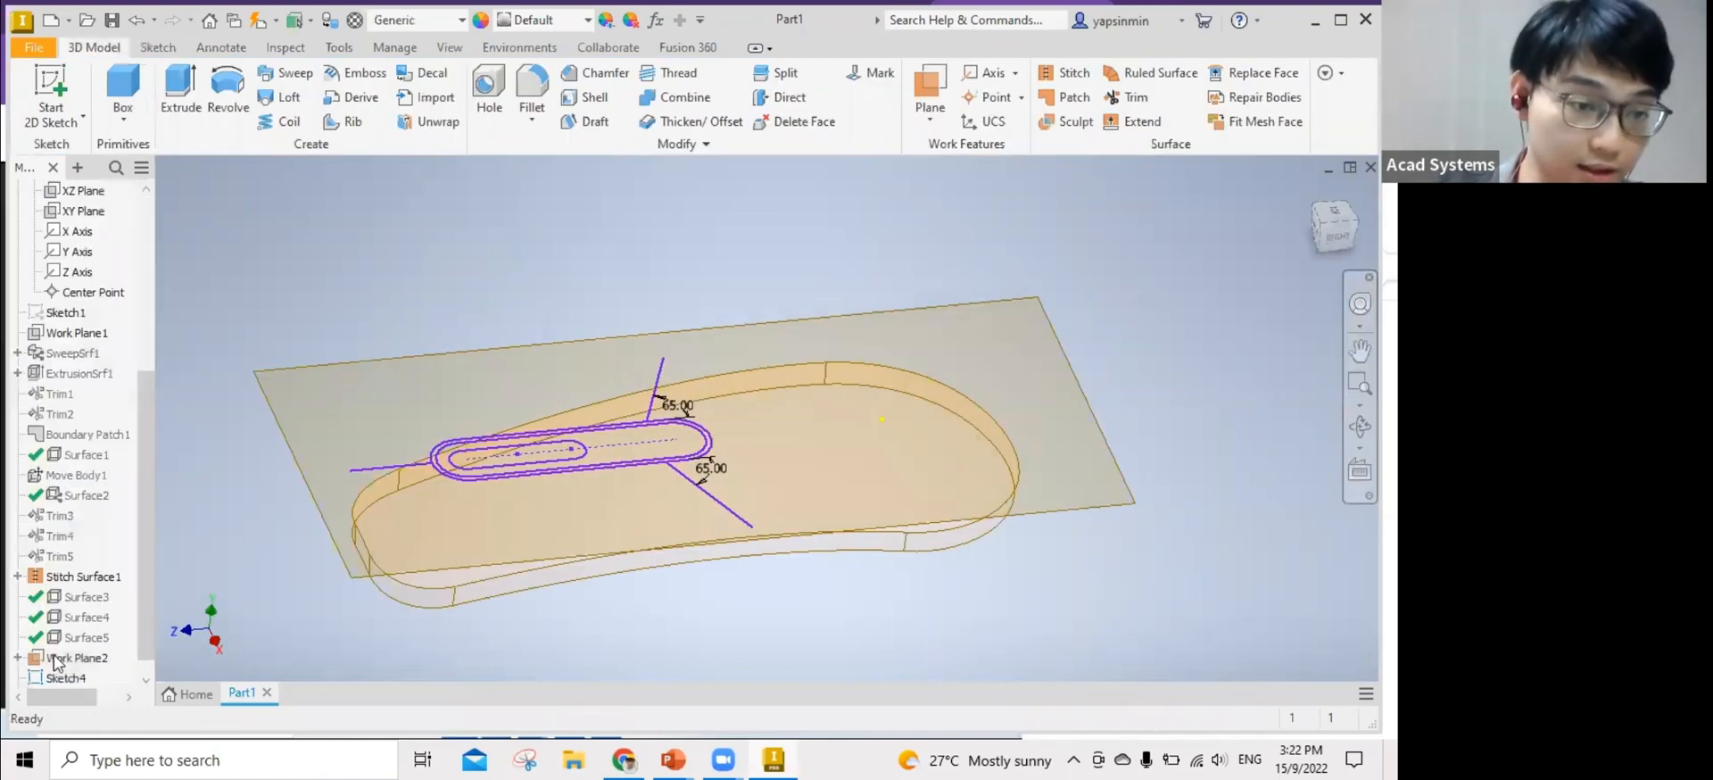
scroll(53, 662, "down", 1)
right_click(55, 656)
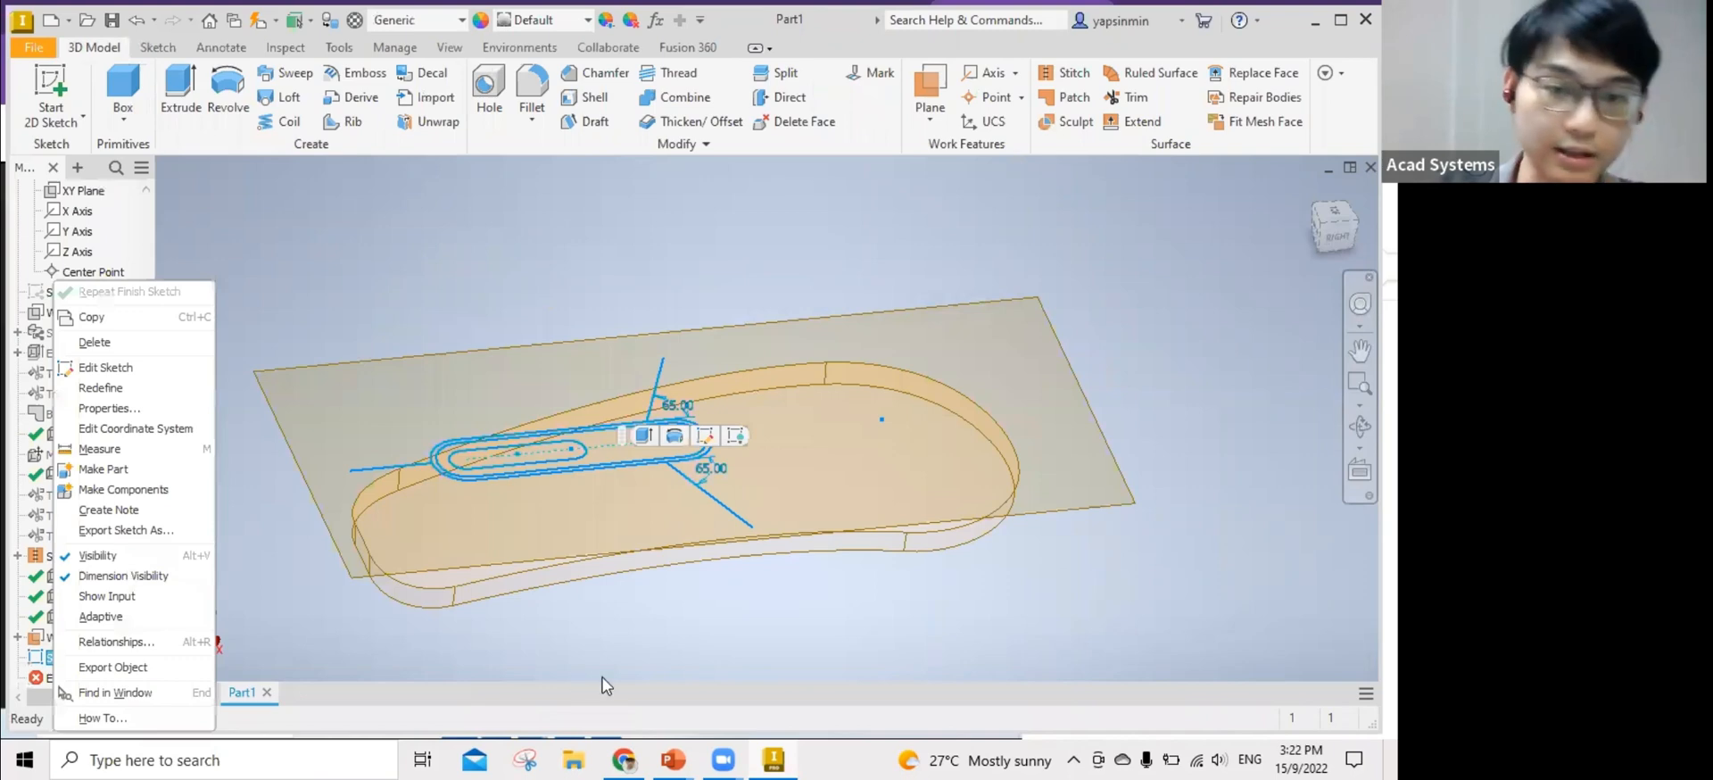
left_click(134, 387)
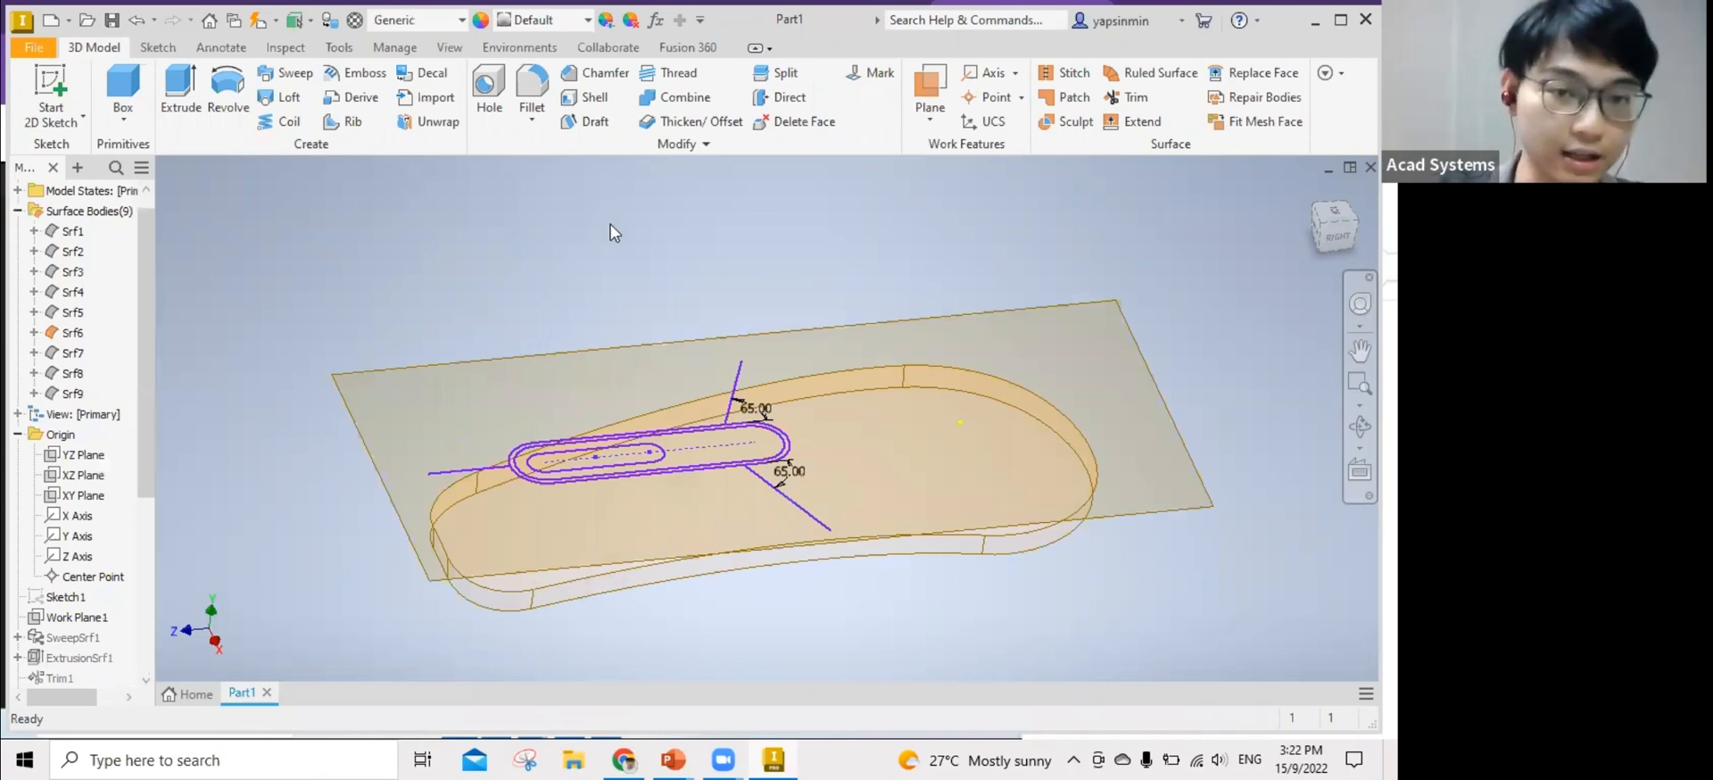
middle_click_drag(635, 249, 740, 306, "shift")
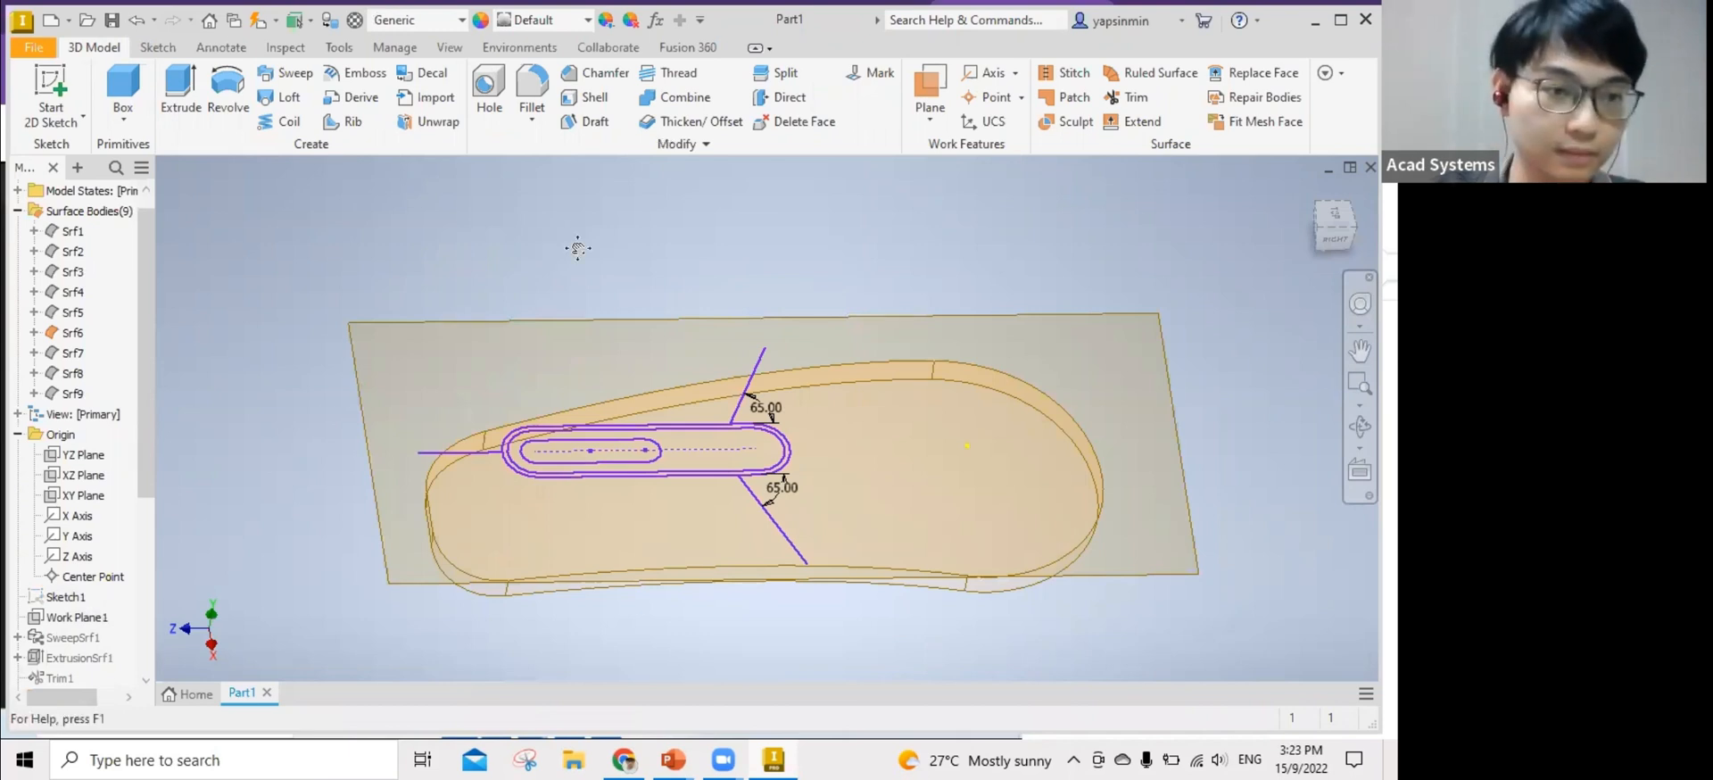
middle_click_drag(625, 247, 577, 248)
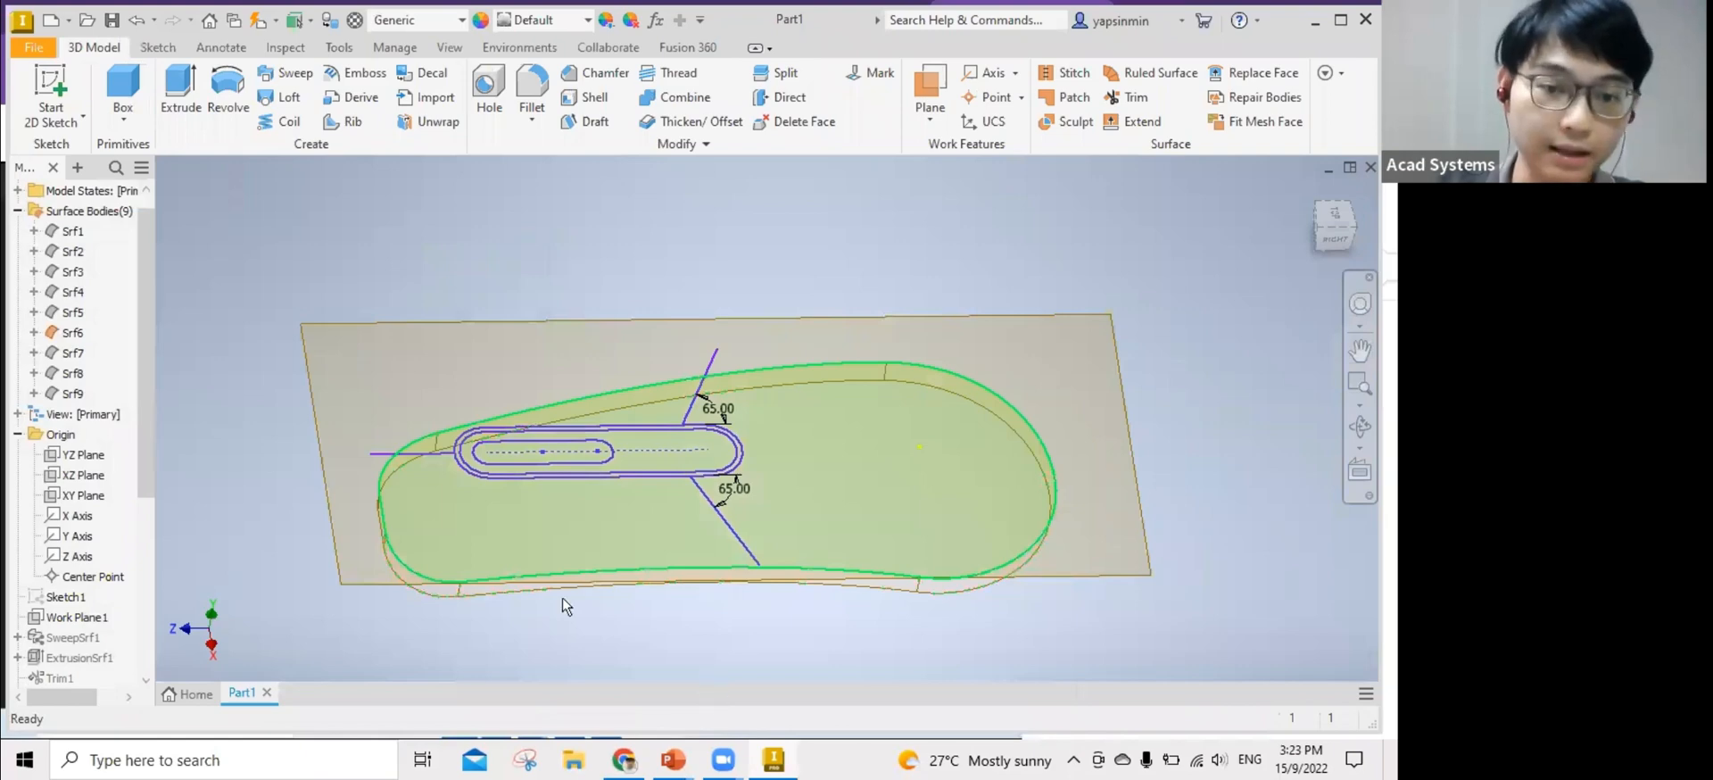
Trim Srf6 with the lower slanted sketch line, removing the wide-end portion of the body.
mouse_move(563, 597)
middle_mouse_down("shift")
mouse_move(557, 506)
mouse_move(592, 426)
middle_mouse_up("shift")
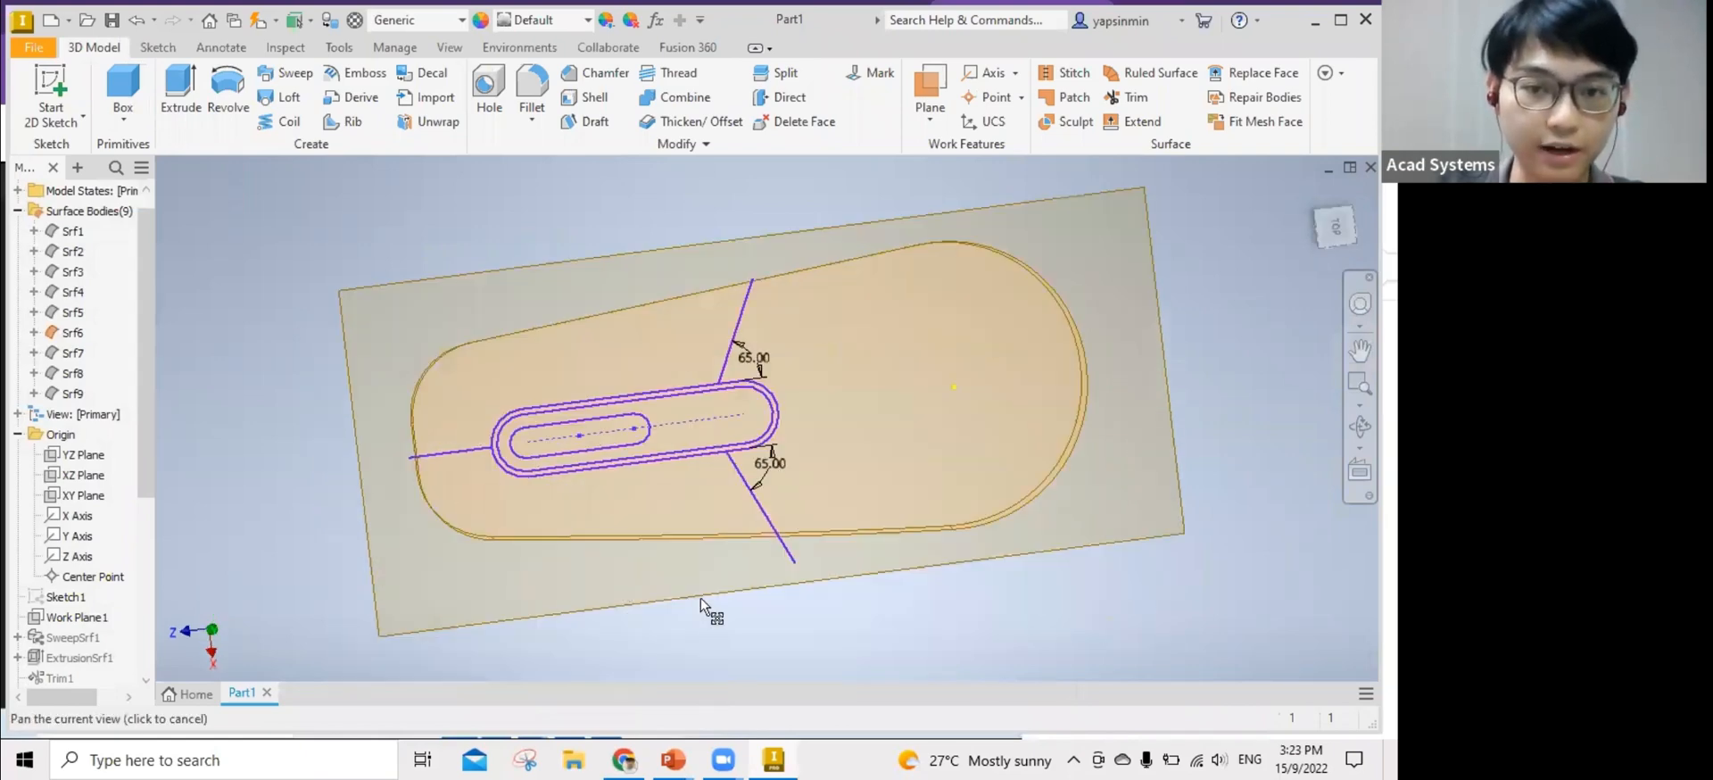
middle_click_drag(700, 599, 702, 597)
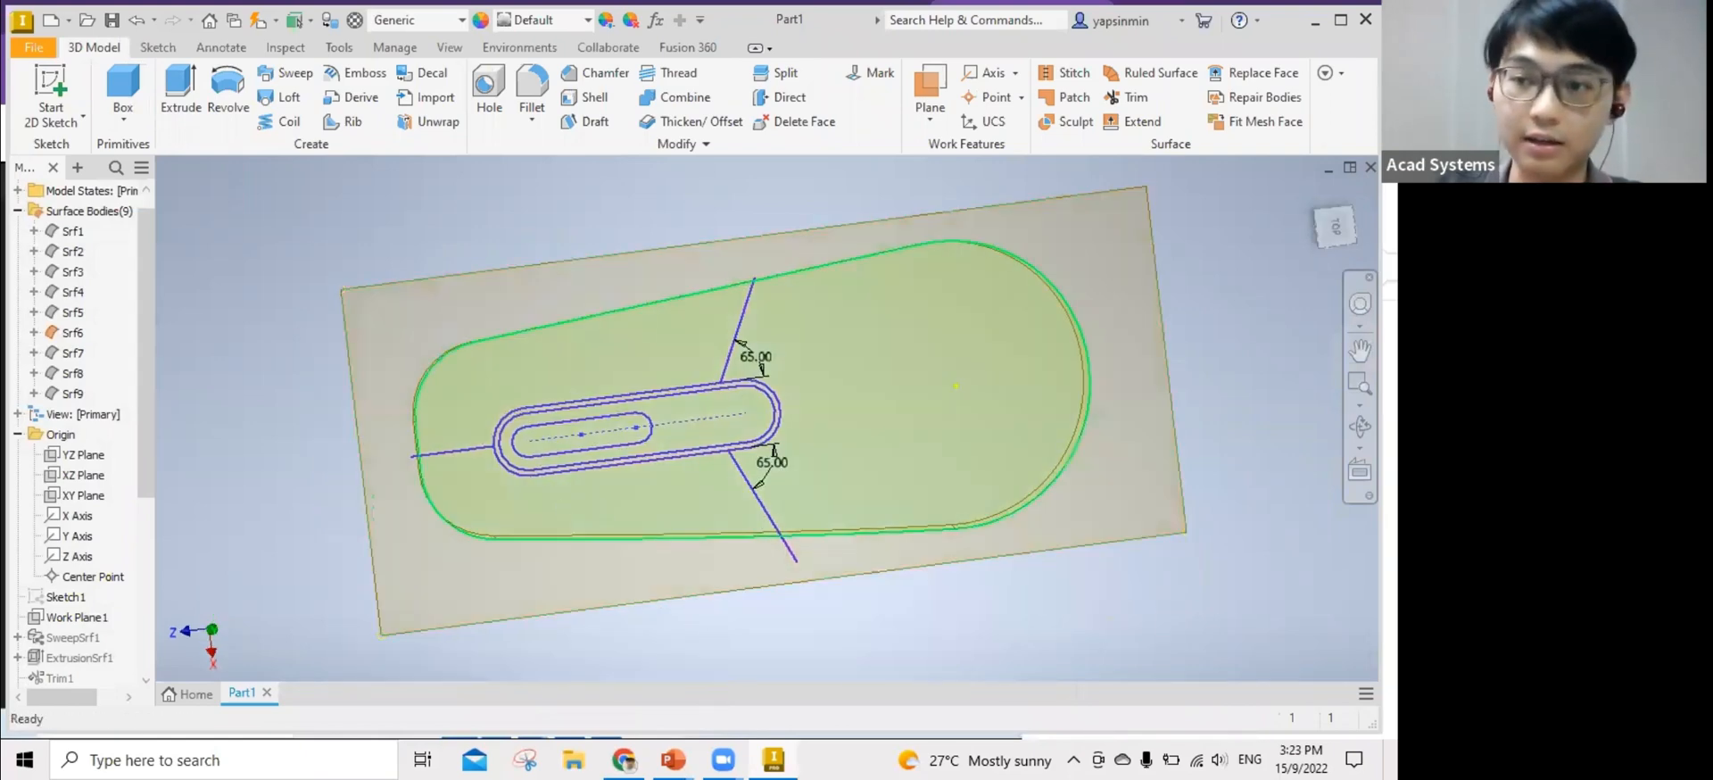
left_click(1341, 223)
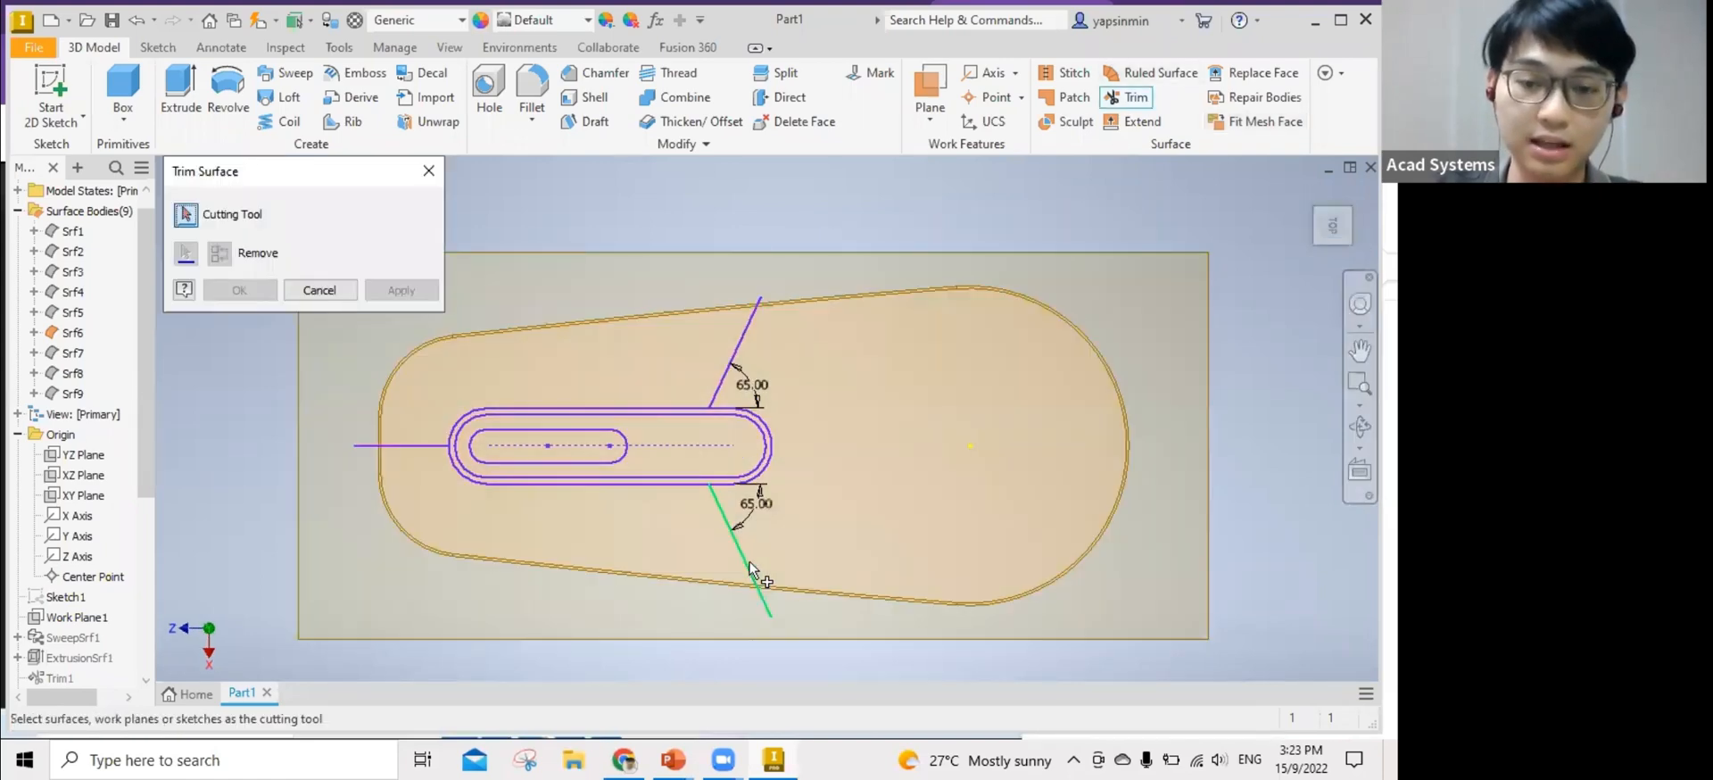
left_click(731, 527)
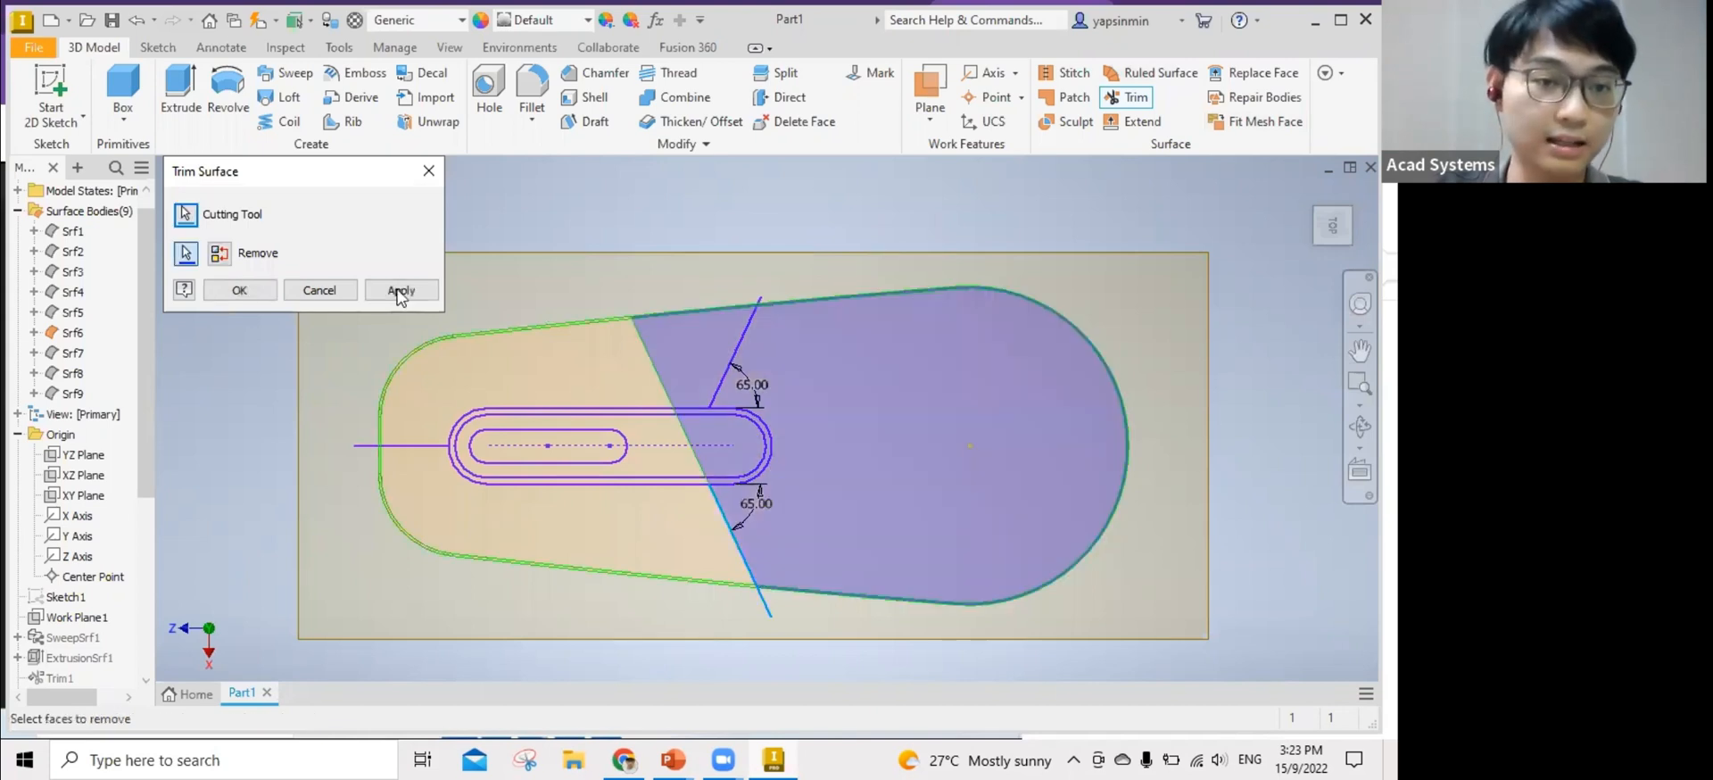
left_click(401, 291)
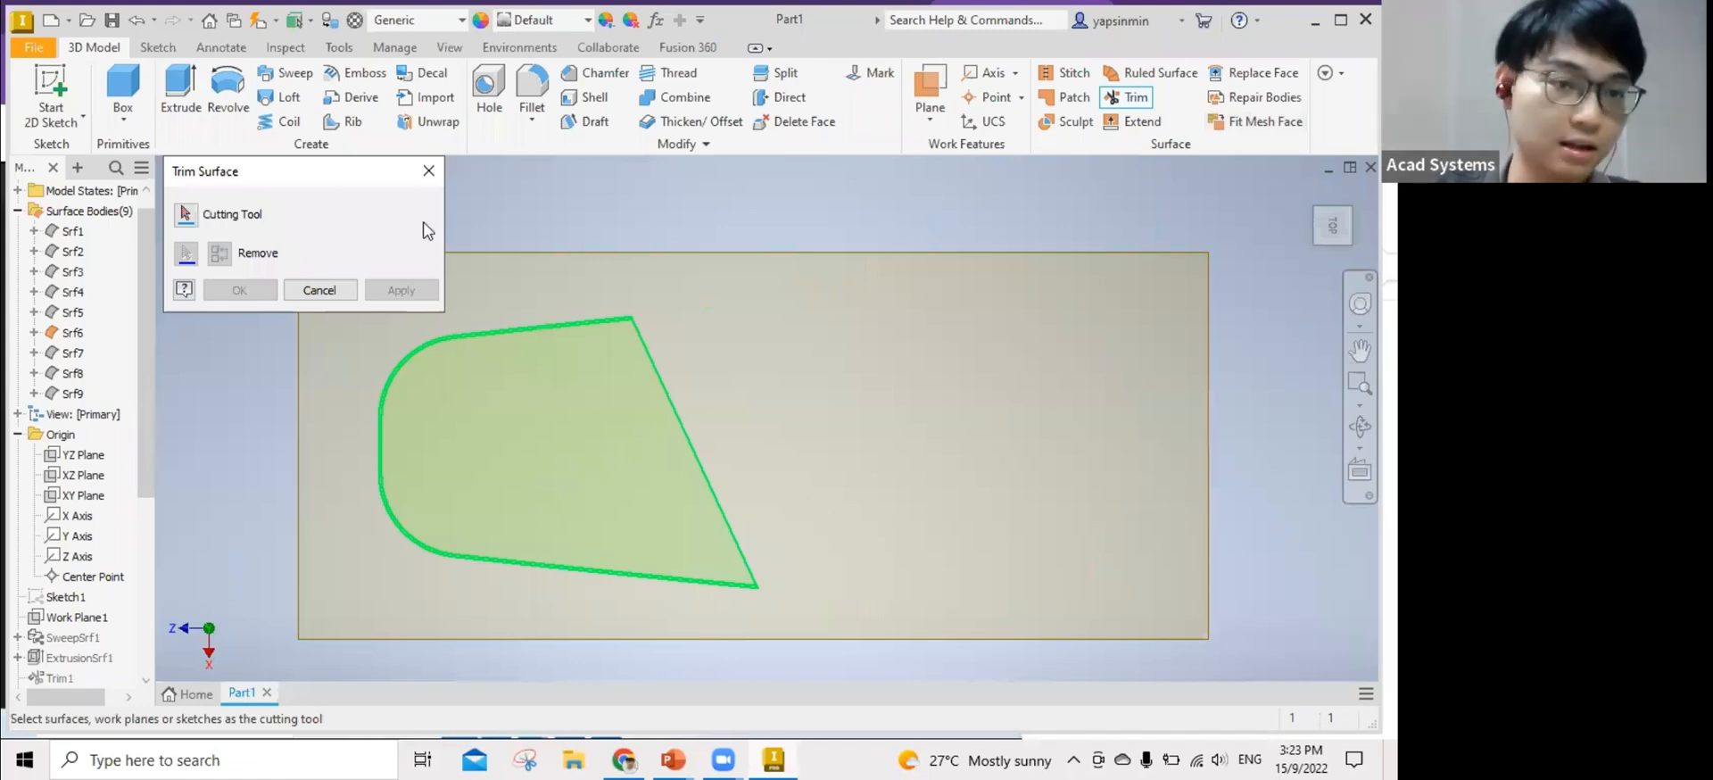
Share the sketch of slots and dividing lines nested under the latest trim feature for reuse.
scroll(114, 586, "down", 5)
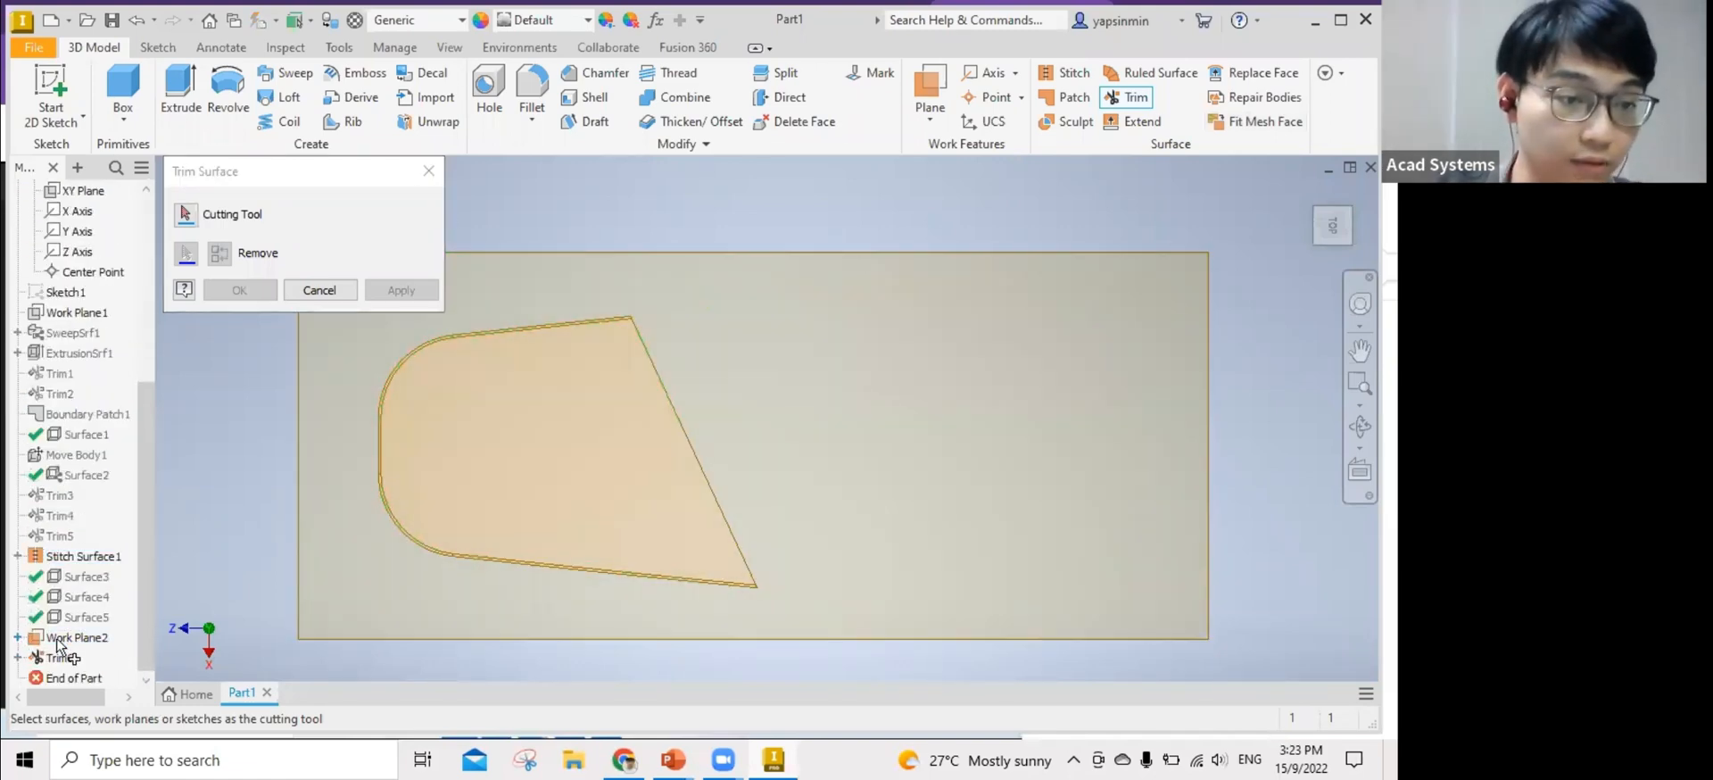
left_click(17, 637)
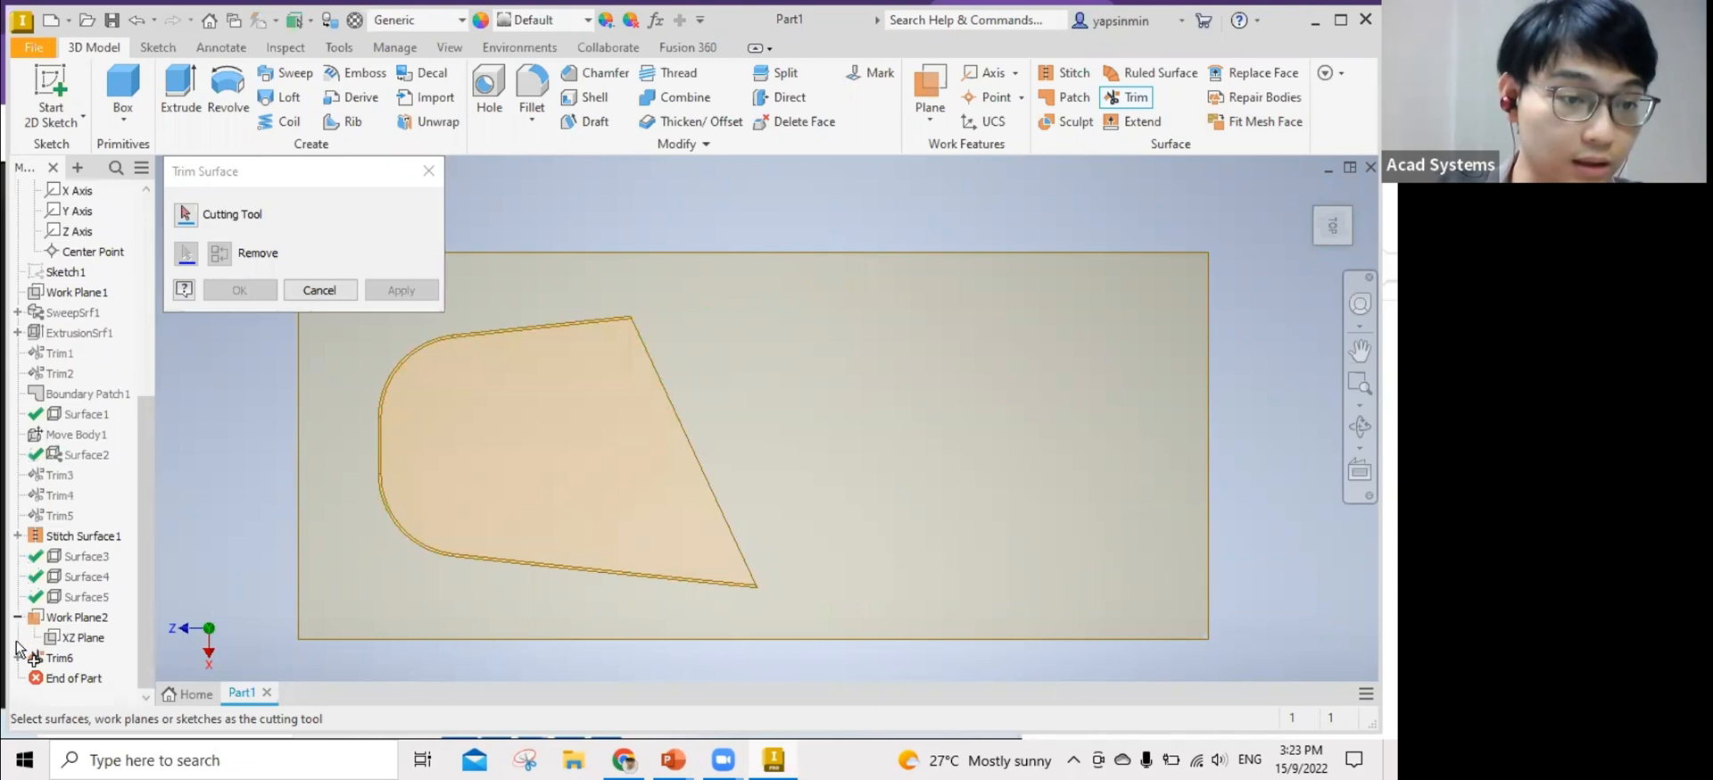
left_click(428, 171)
left_click(85, 639)
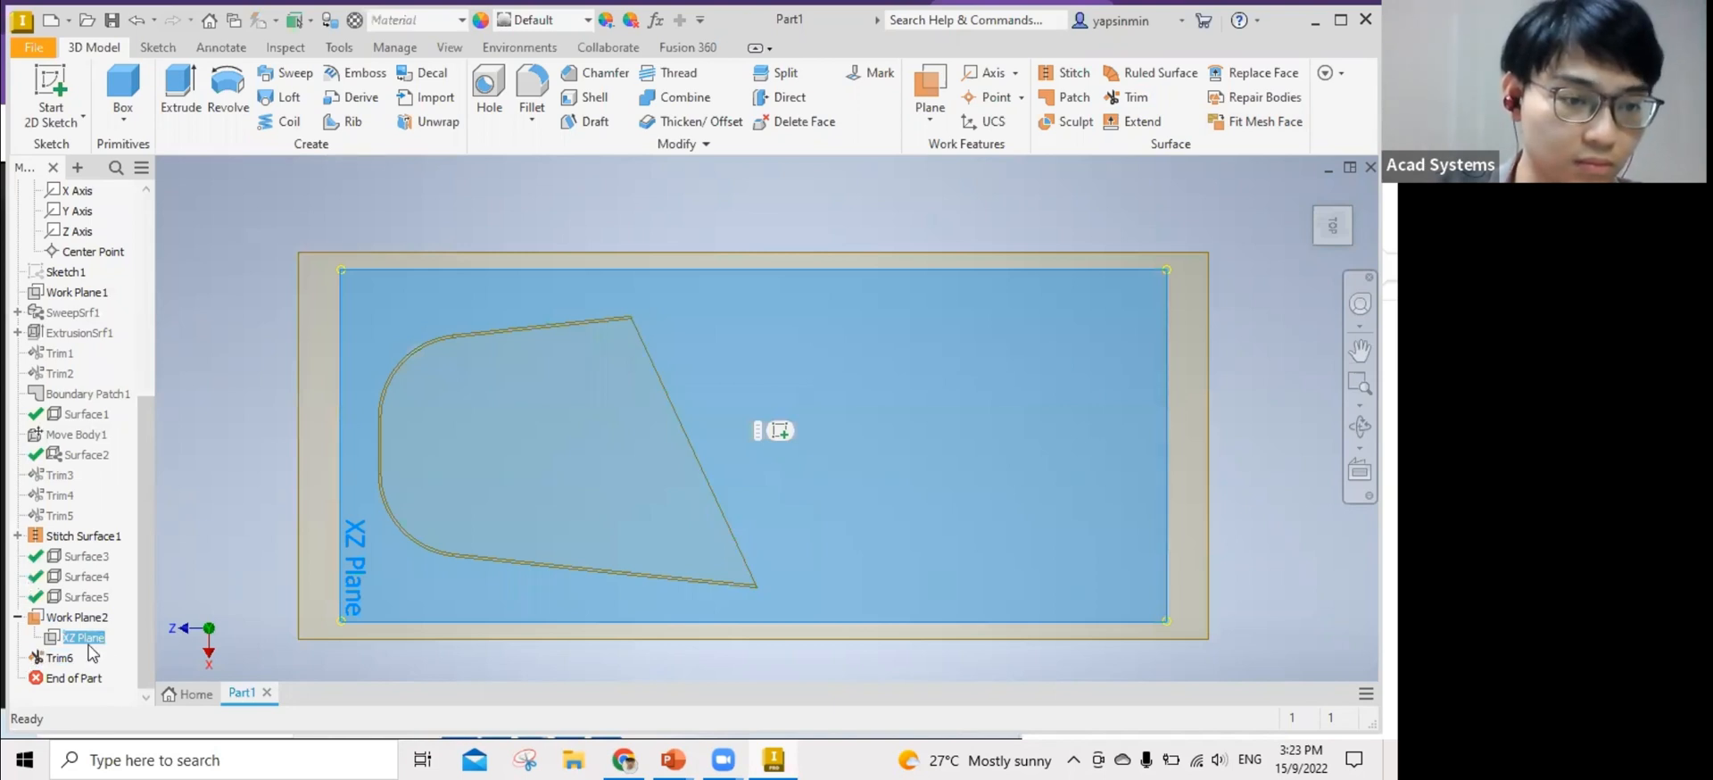
right_click(87, 654)
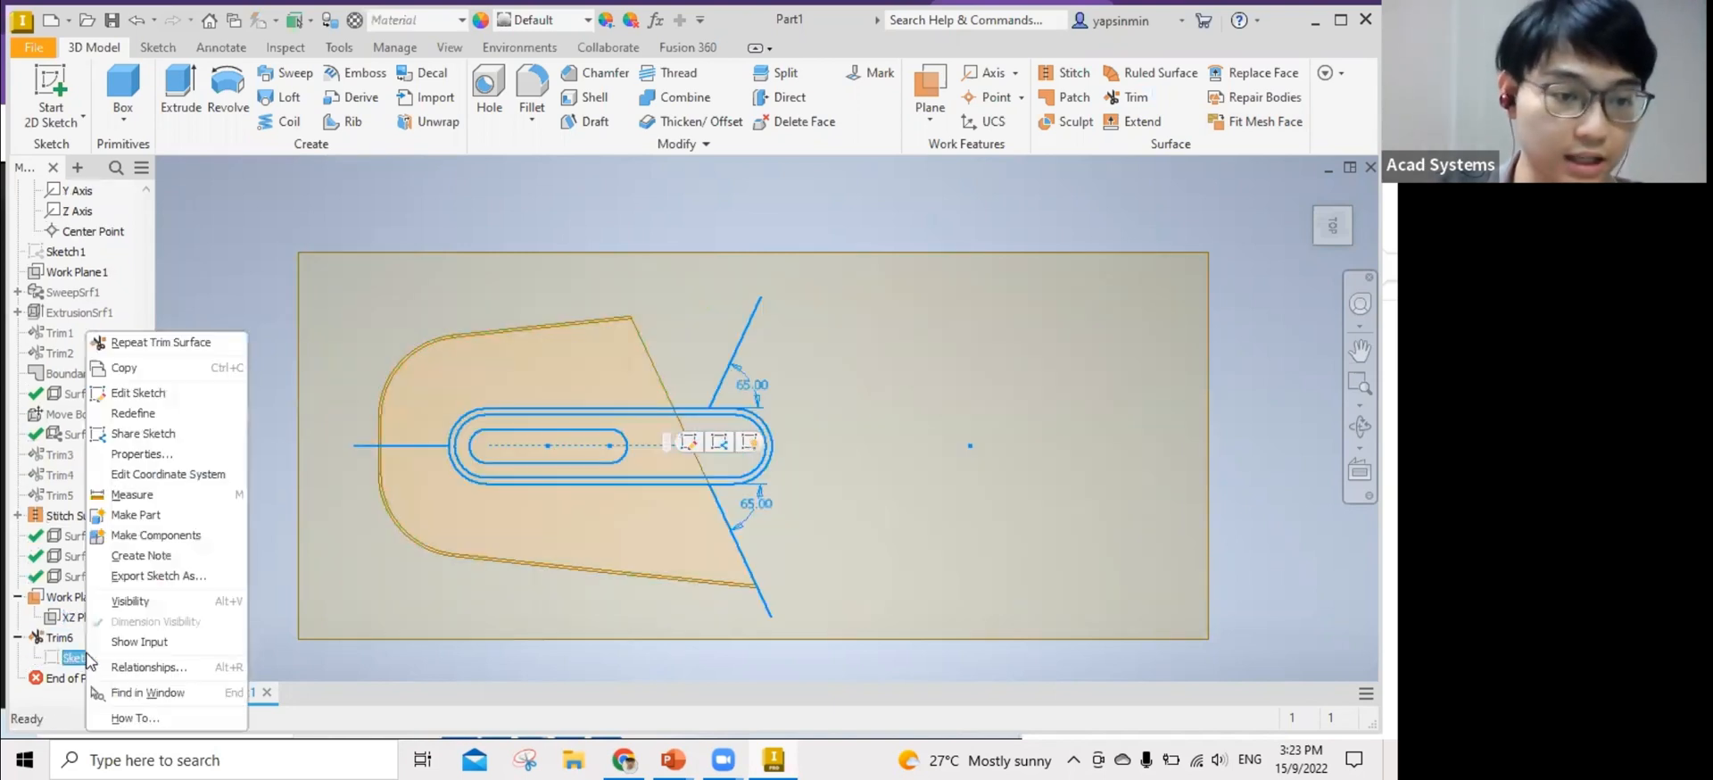
left_click(205, 432)
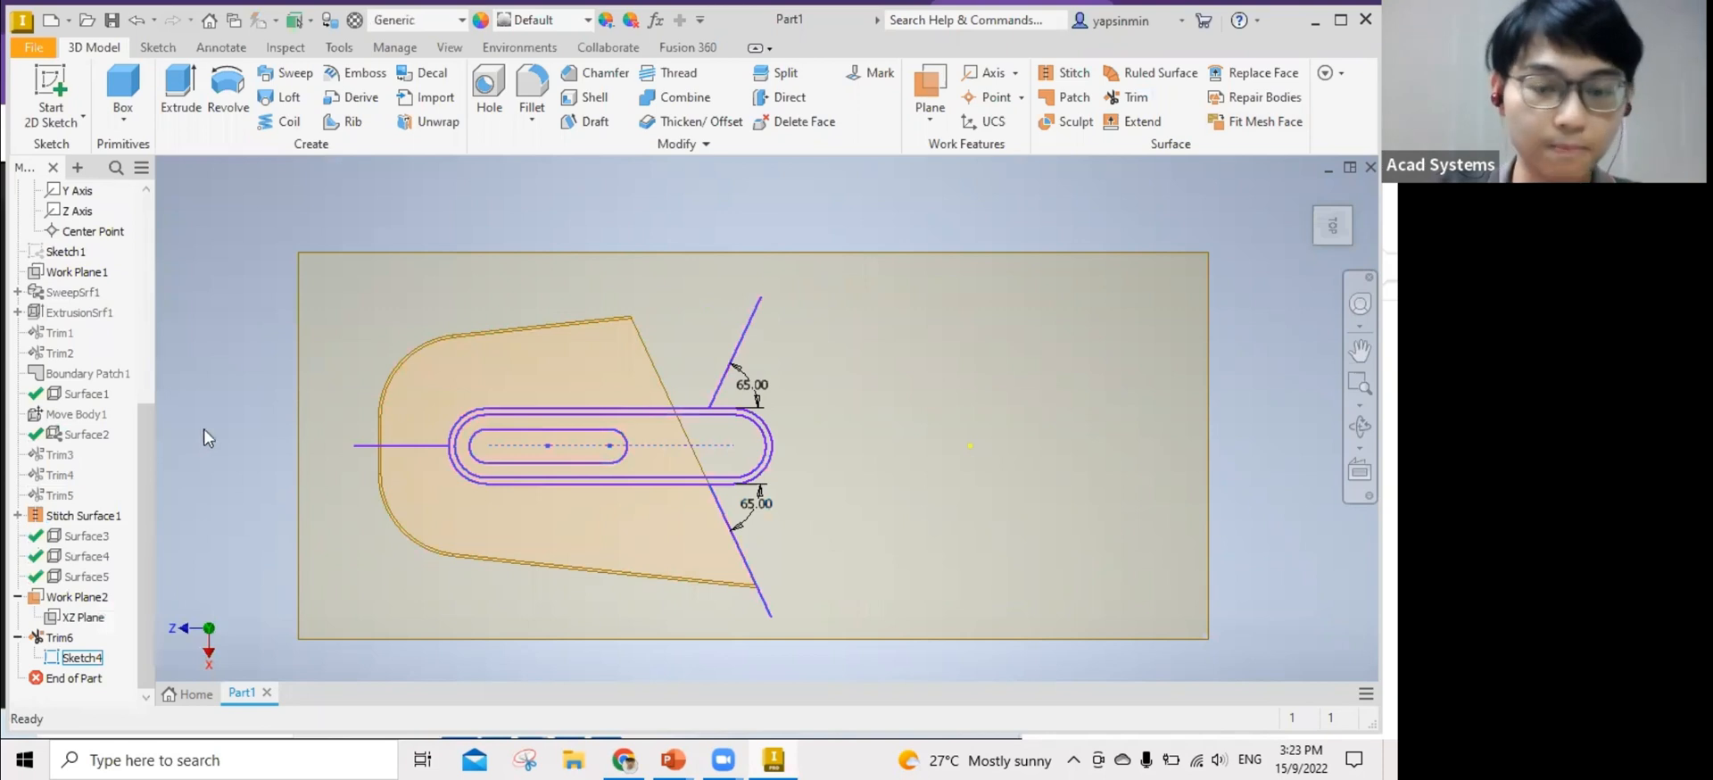
Trim Srf6 with the horizontal sketch line, removing the portion above the line.
scroll(1128, 167, "down", 3)
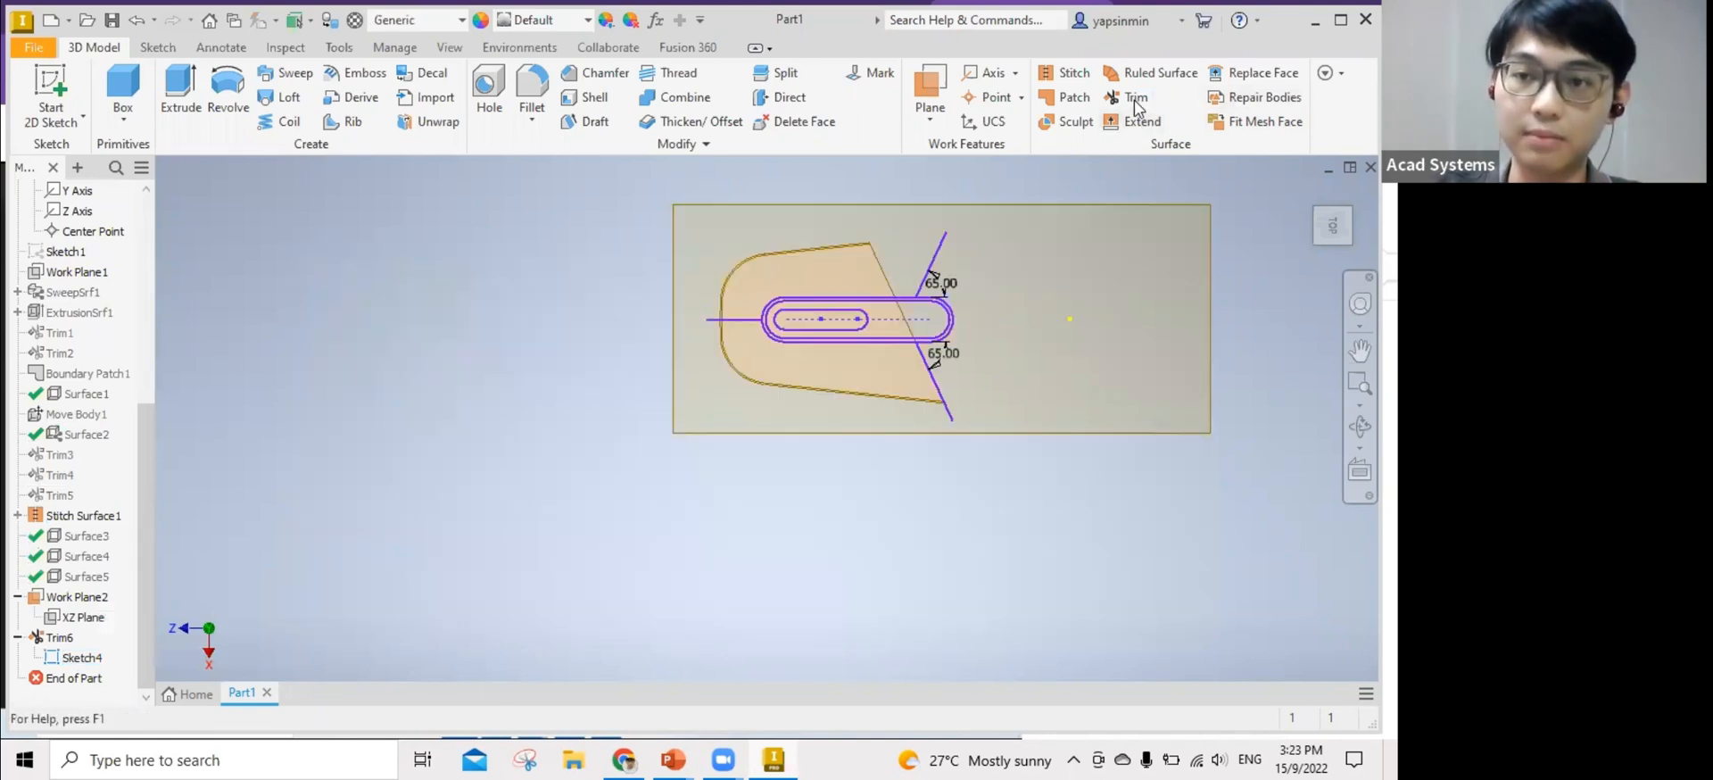
left_click(1135, 100)
scroll(875, 273, "up", 4)
left_click(655, 358)
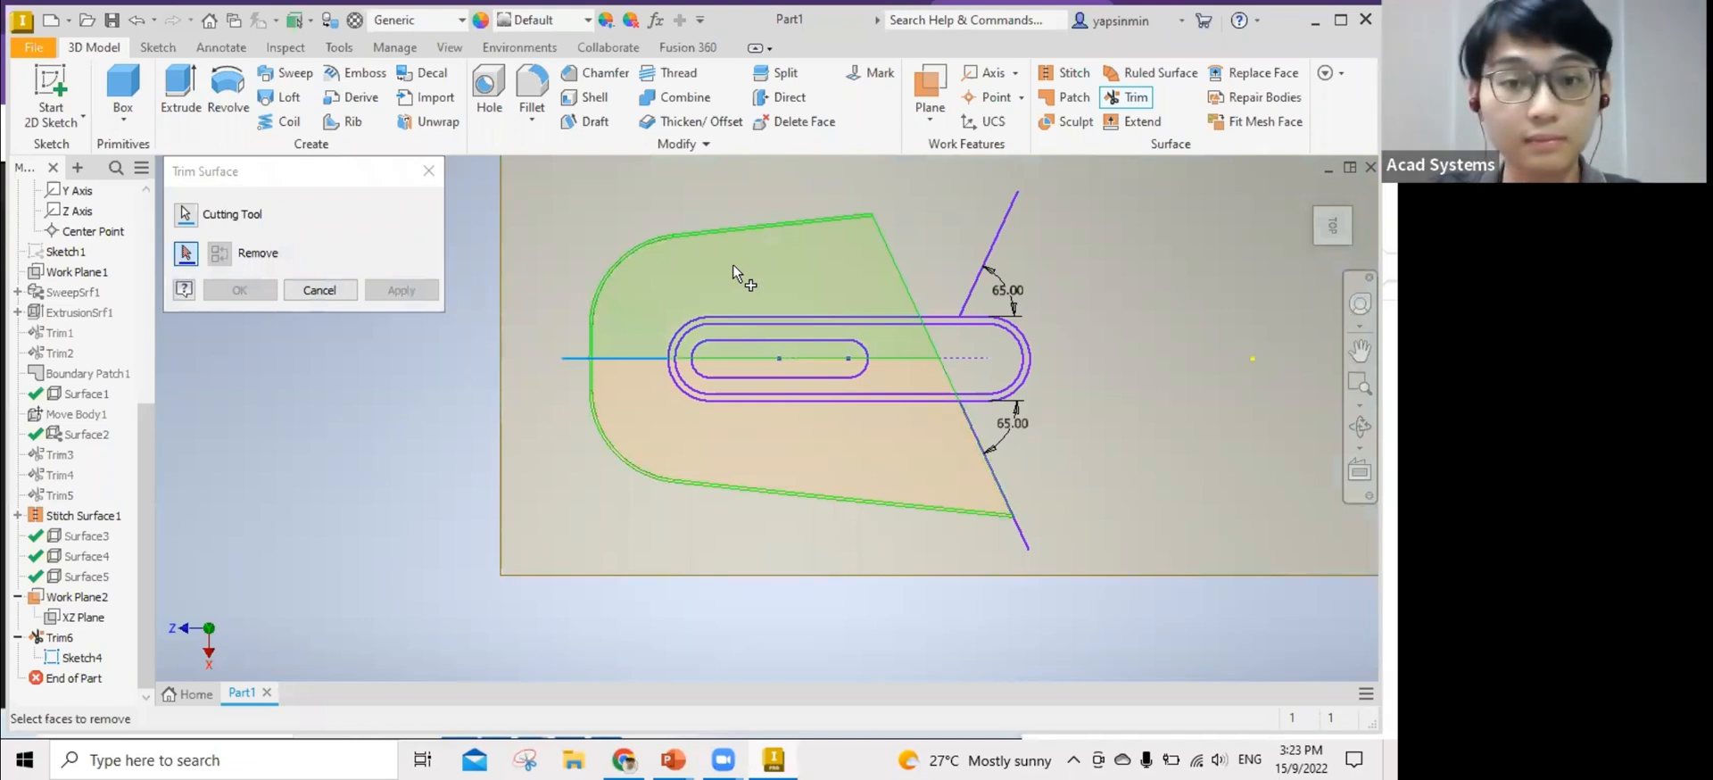
left_click(732, 264)
left_click(400, 290)
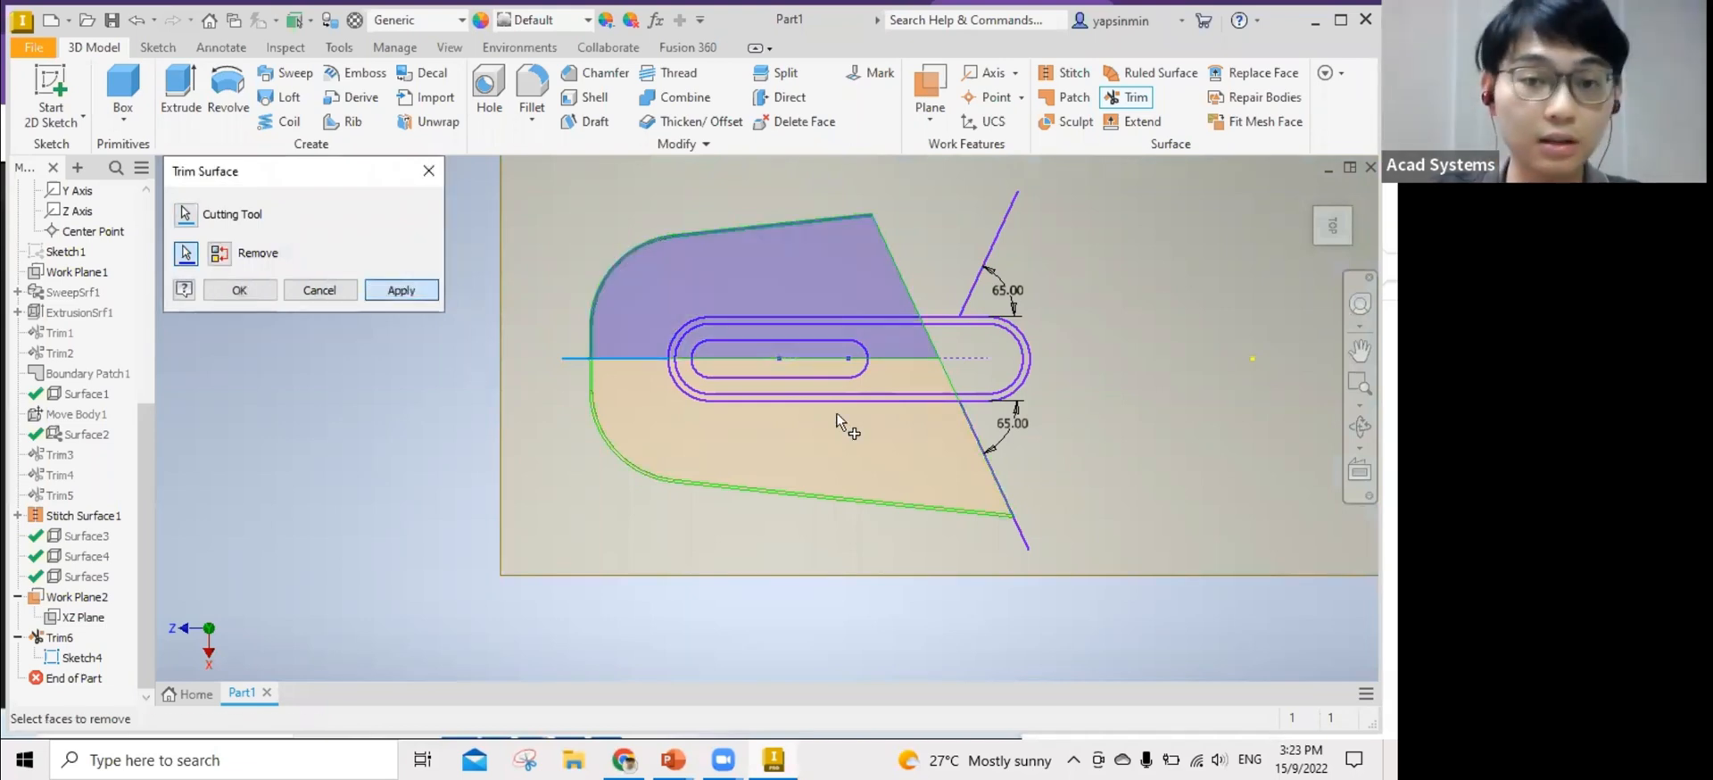
Trim Srf6 with the outer slot profile, removing the area inside the slot, and end the surface trimming.
left_click(860, 401)
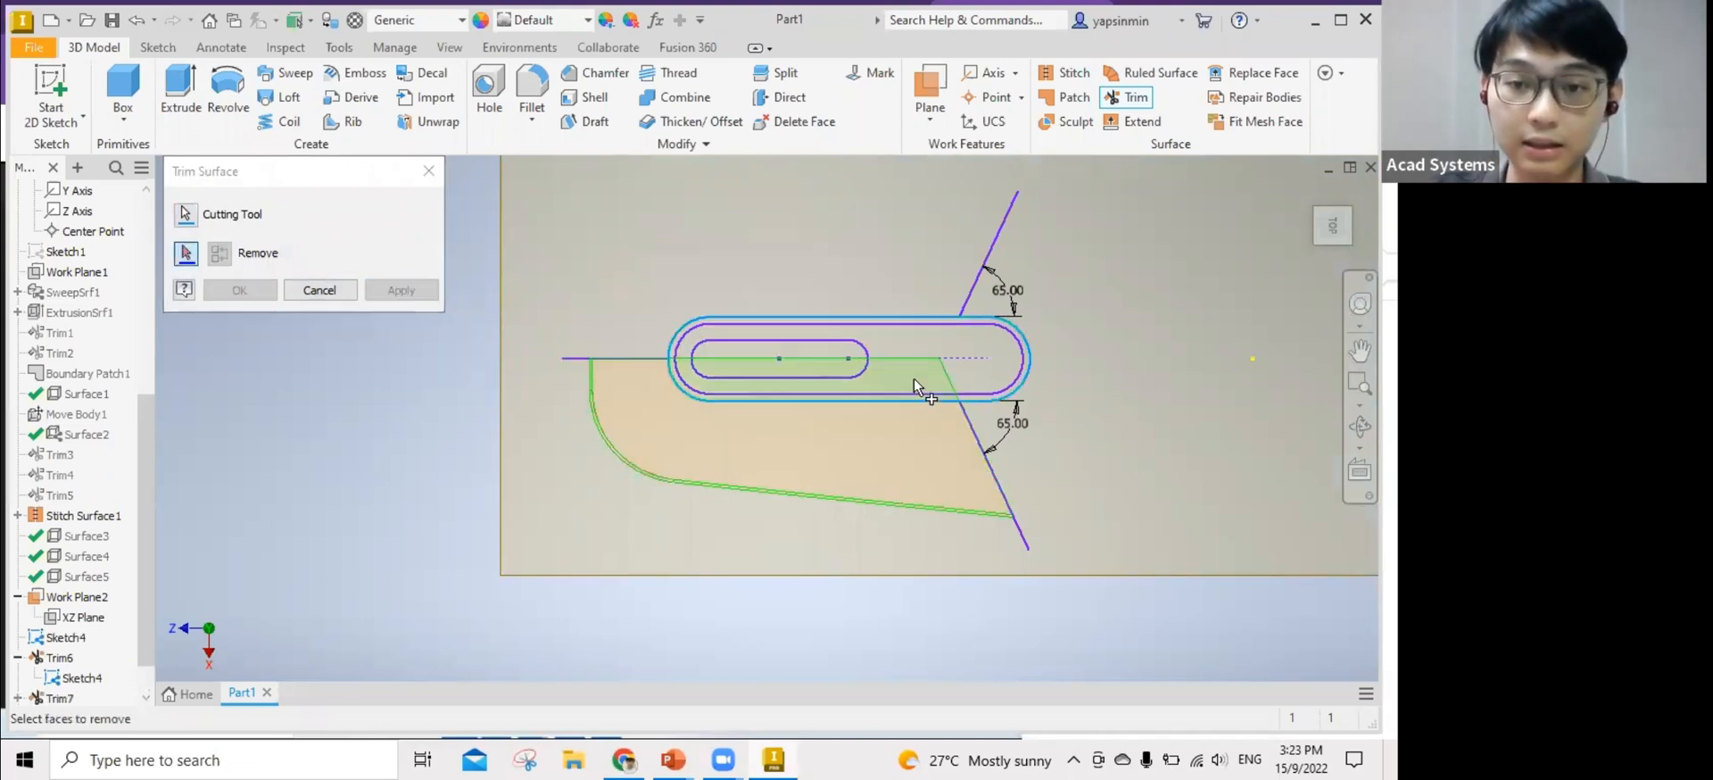
left_click(401, 290)
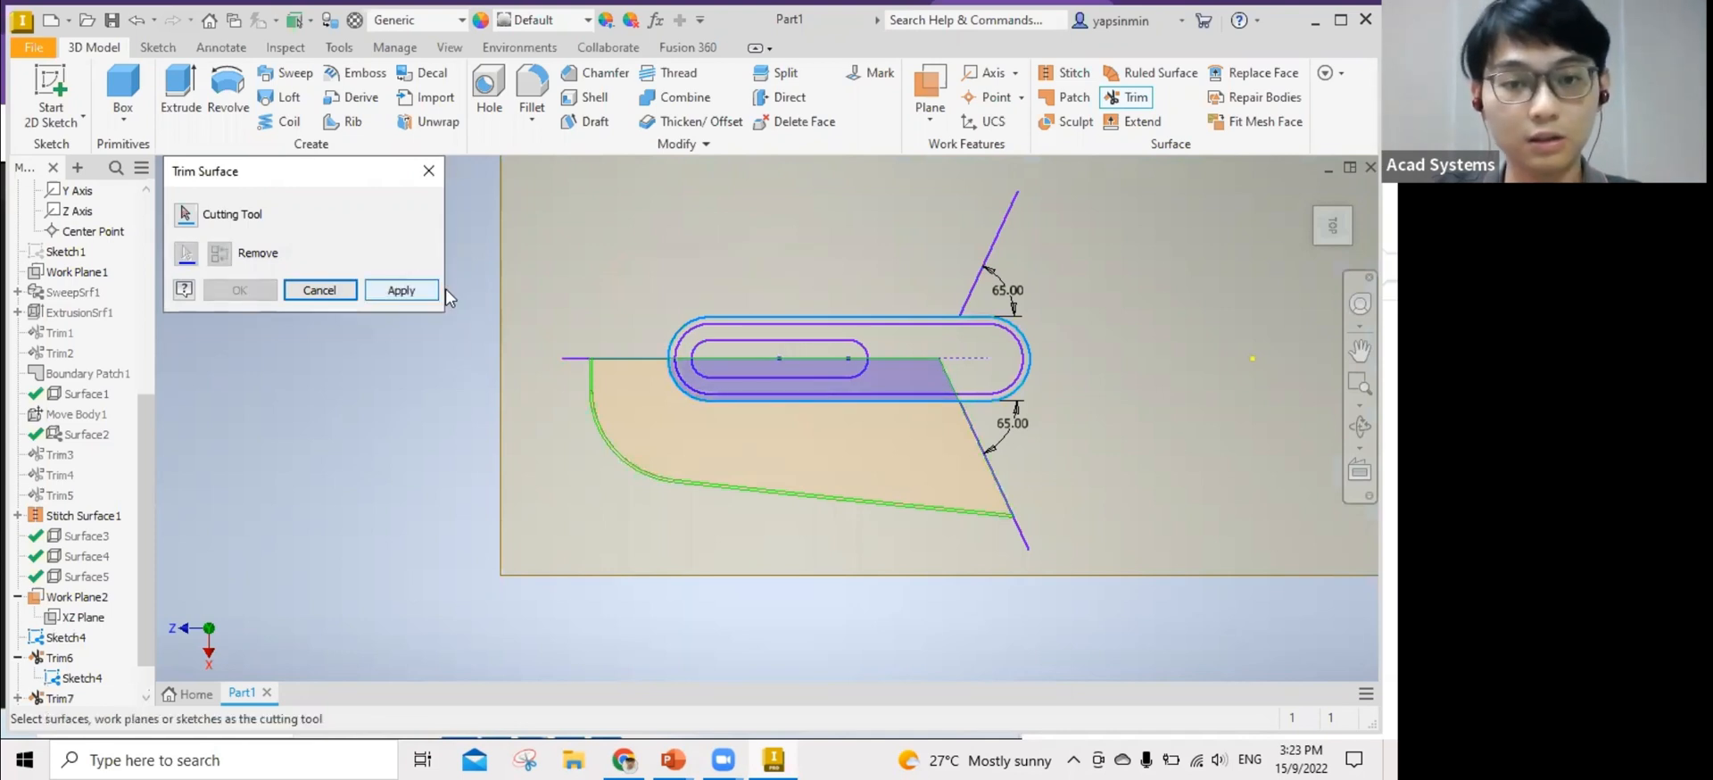
left_click(429, 171)
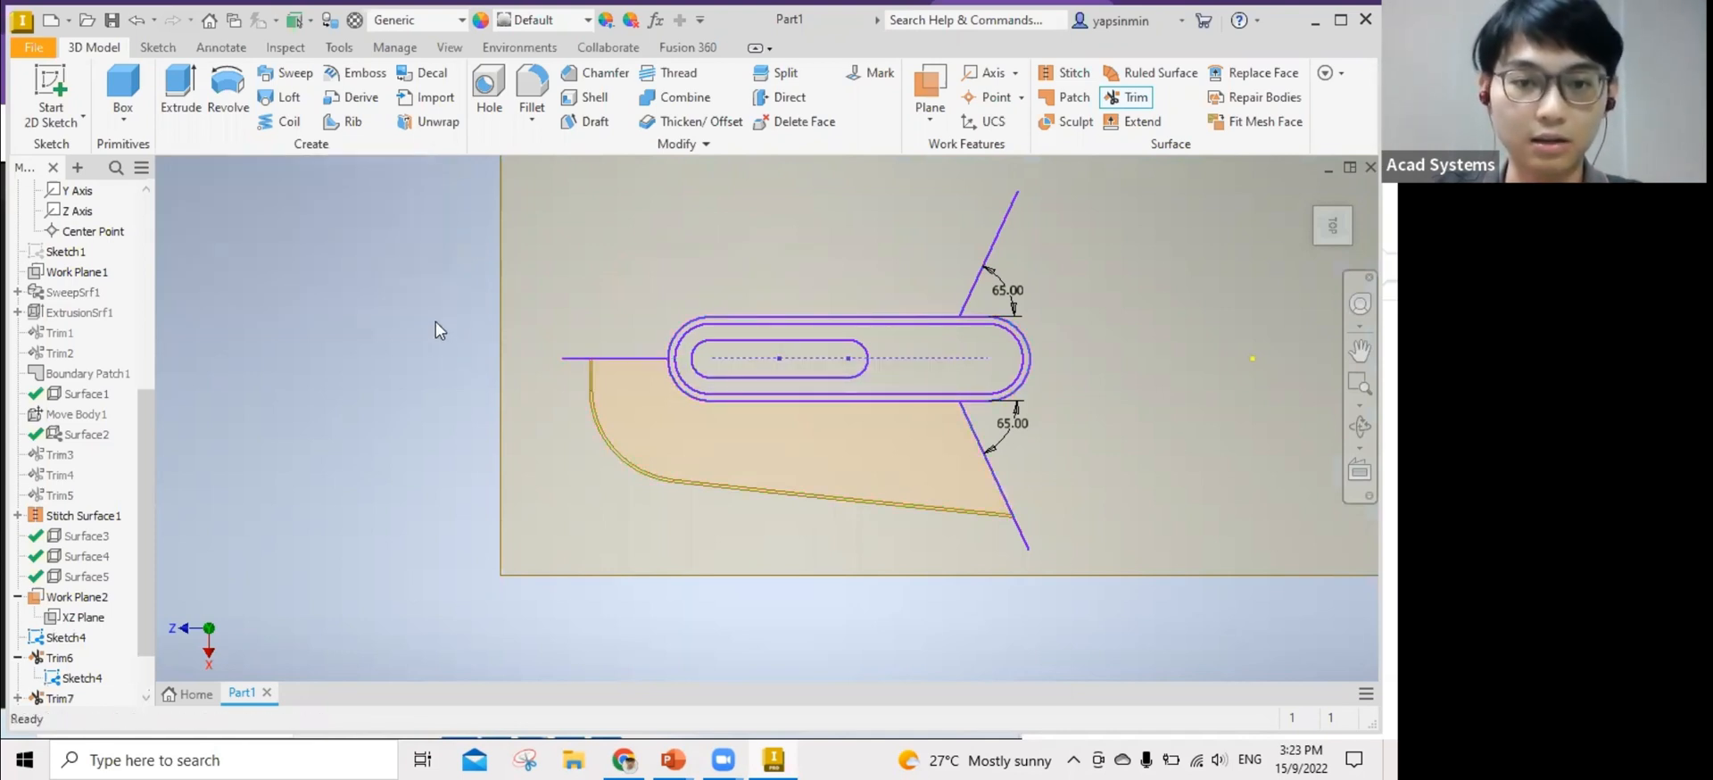
Hide surface body Srf6 and show surface body Srf7.
key("F4")
middle_click_drag(449, 302, 468, 255, "shift")
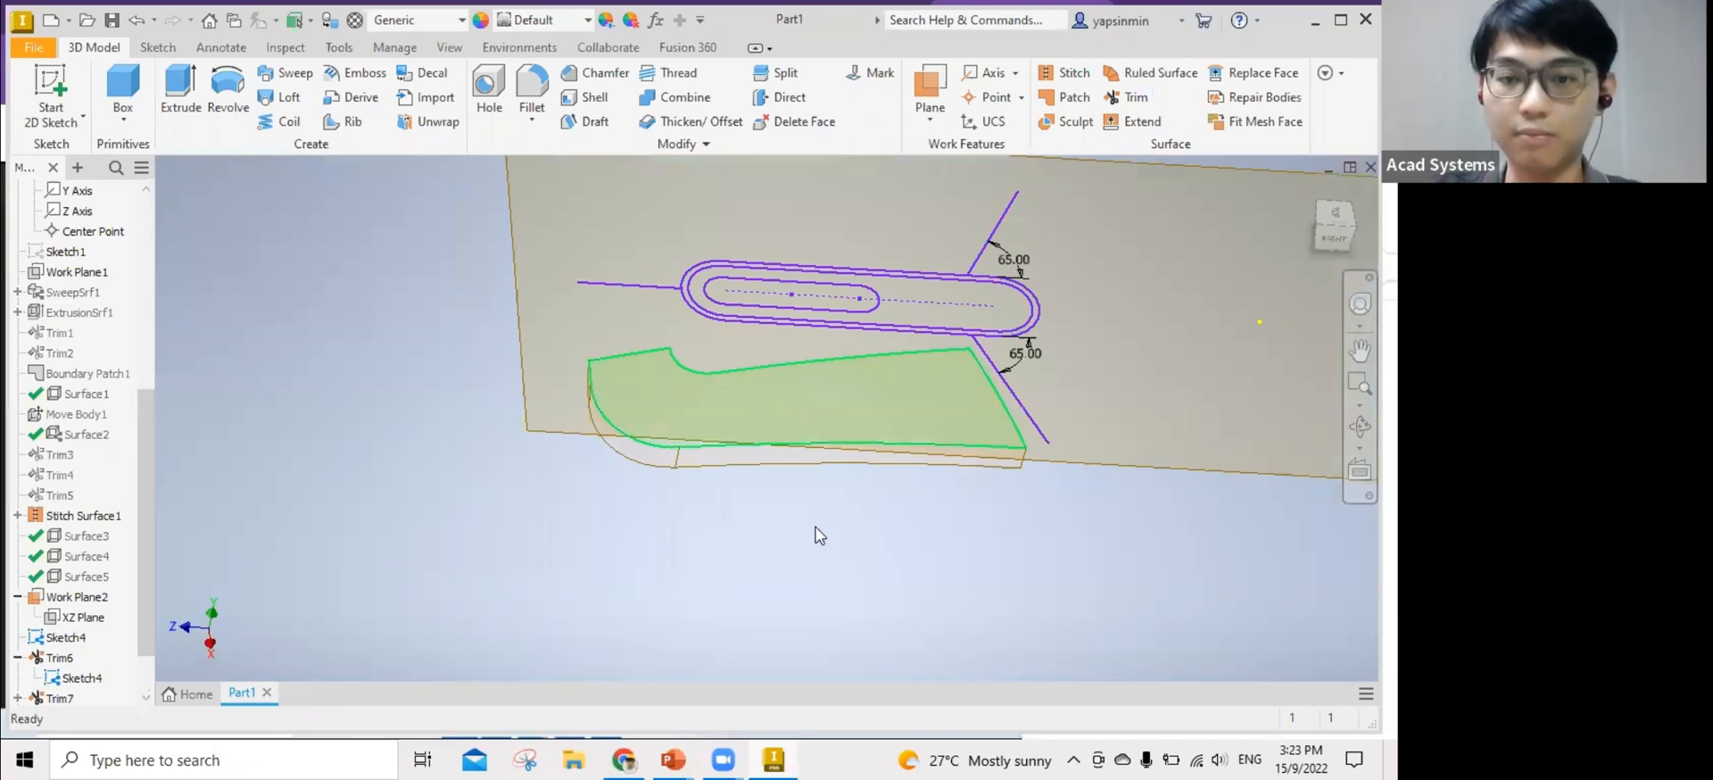
mouse_move(749, 551)
middle_mouse_down()
mouse_move(725, 576)
mouse_move(798, 626)
middle_mouse_up()
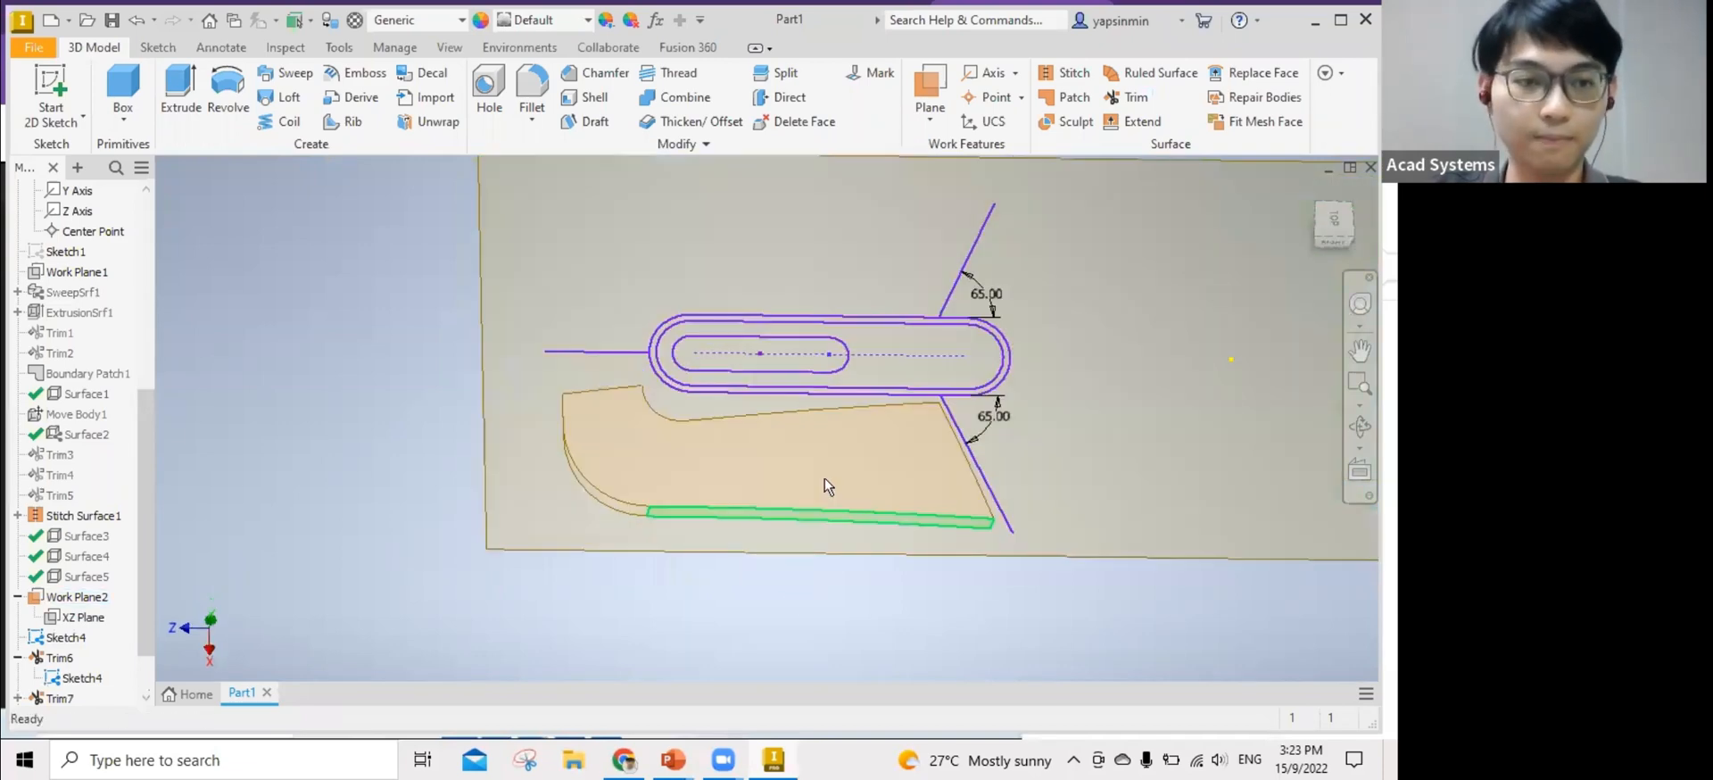
scroll(74, 366, "up", 6)
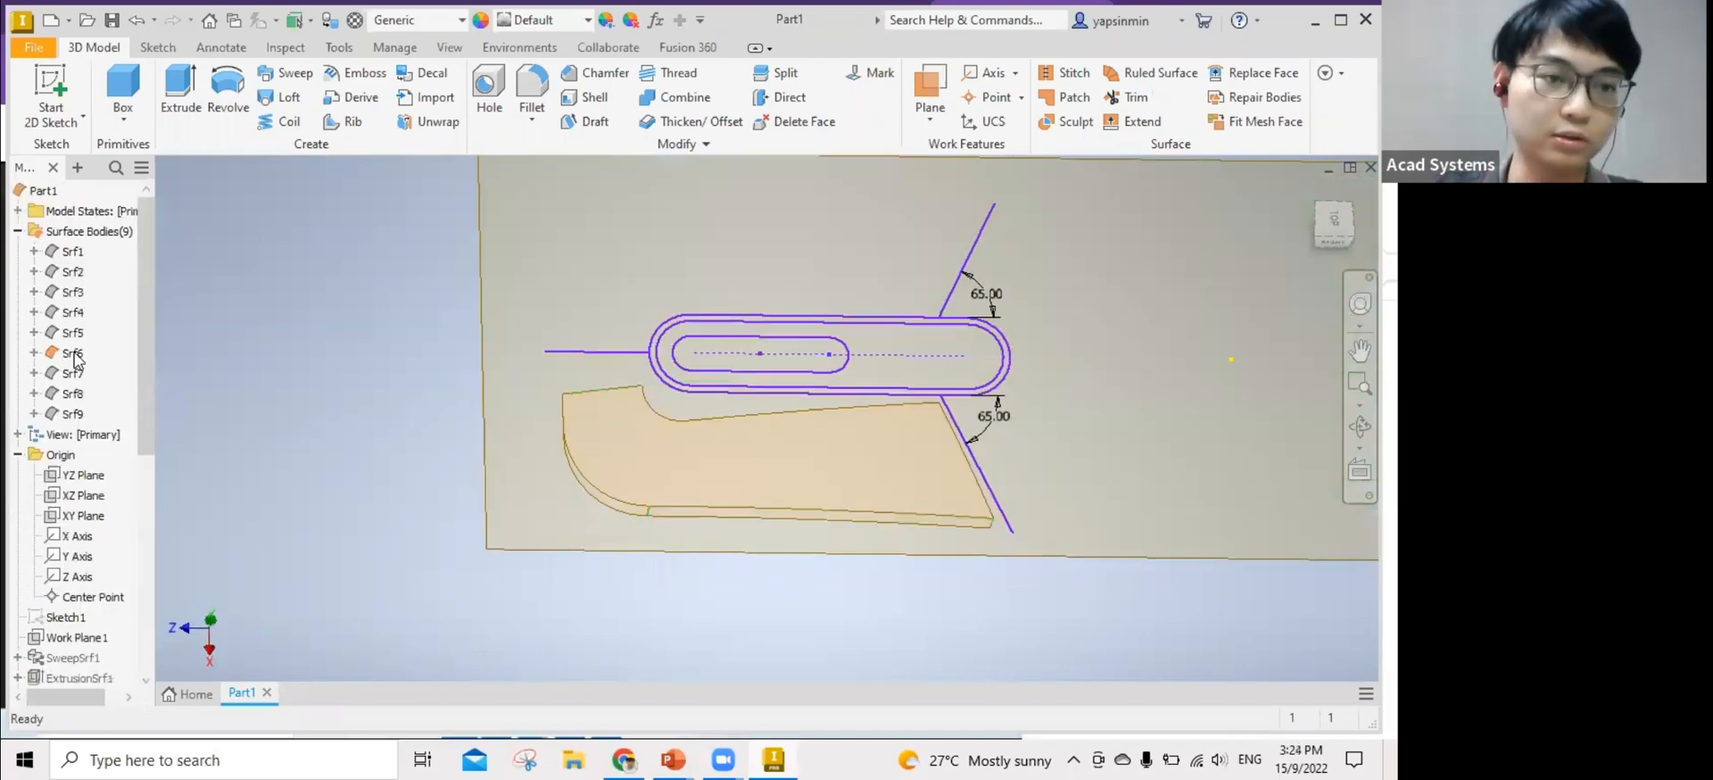
left_click(73, 355)
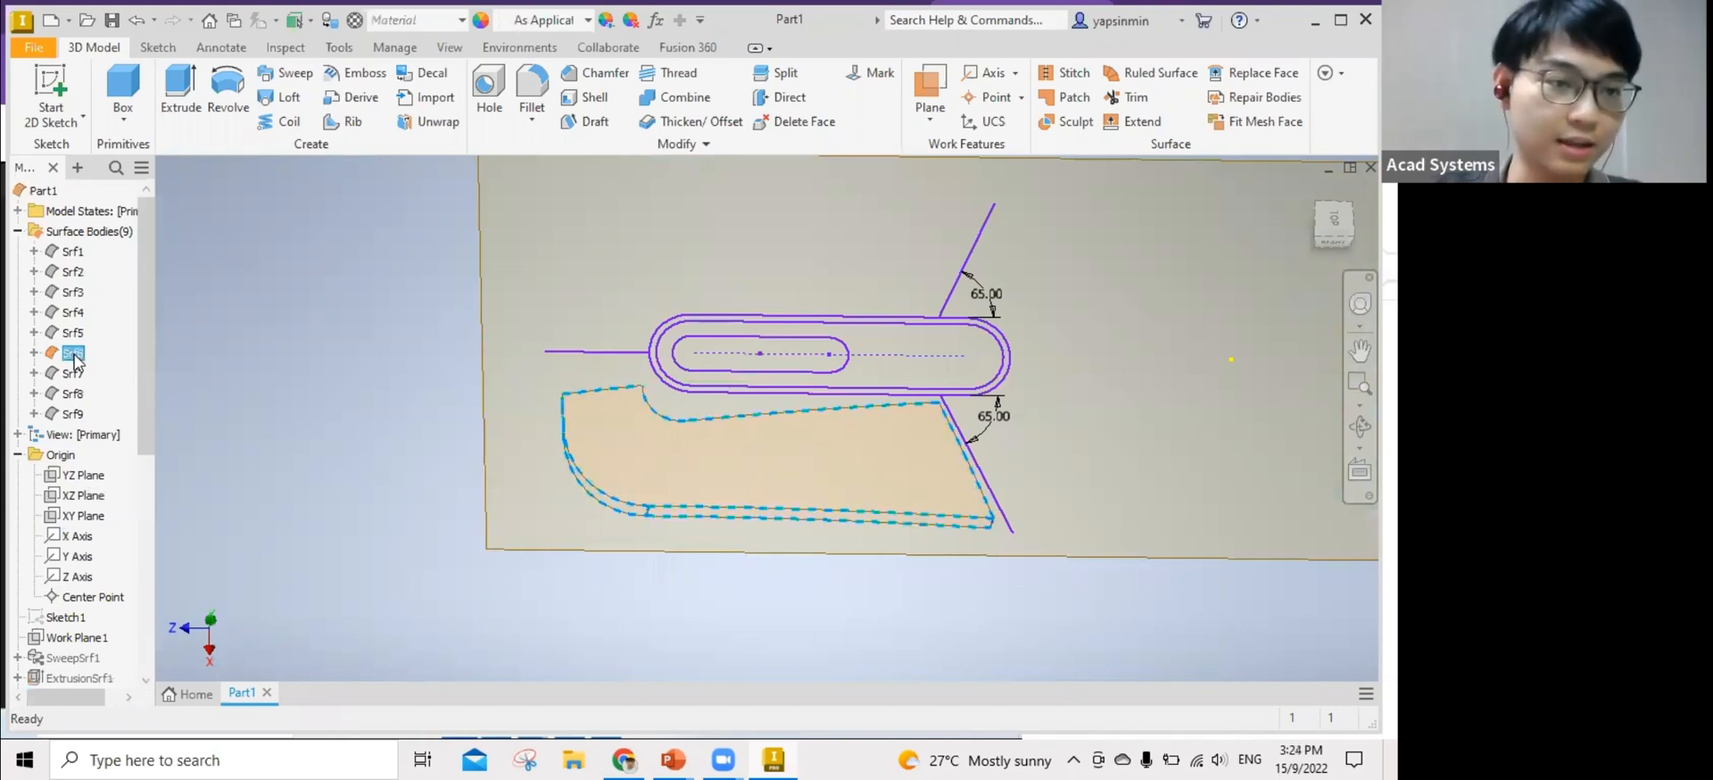
right_click(73, 354)
left_click(176, 454)
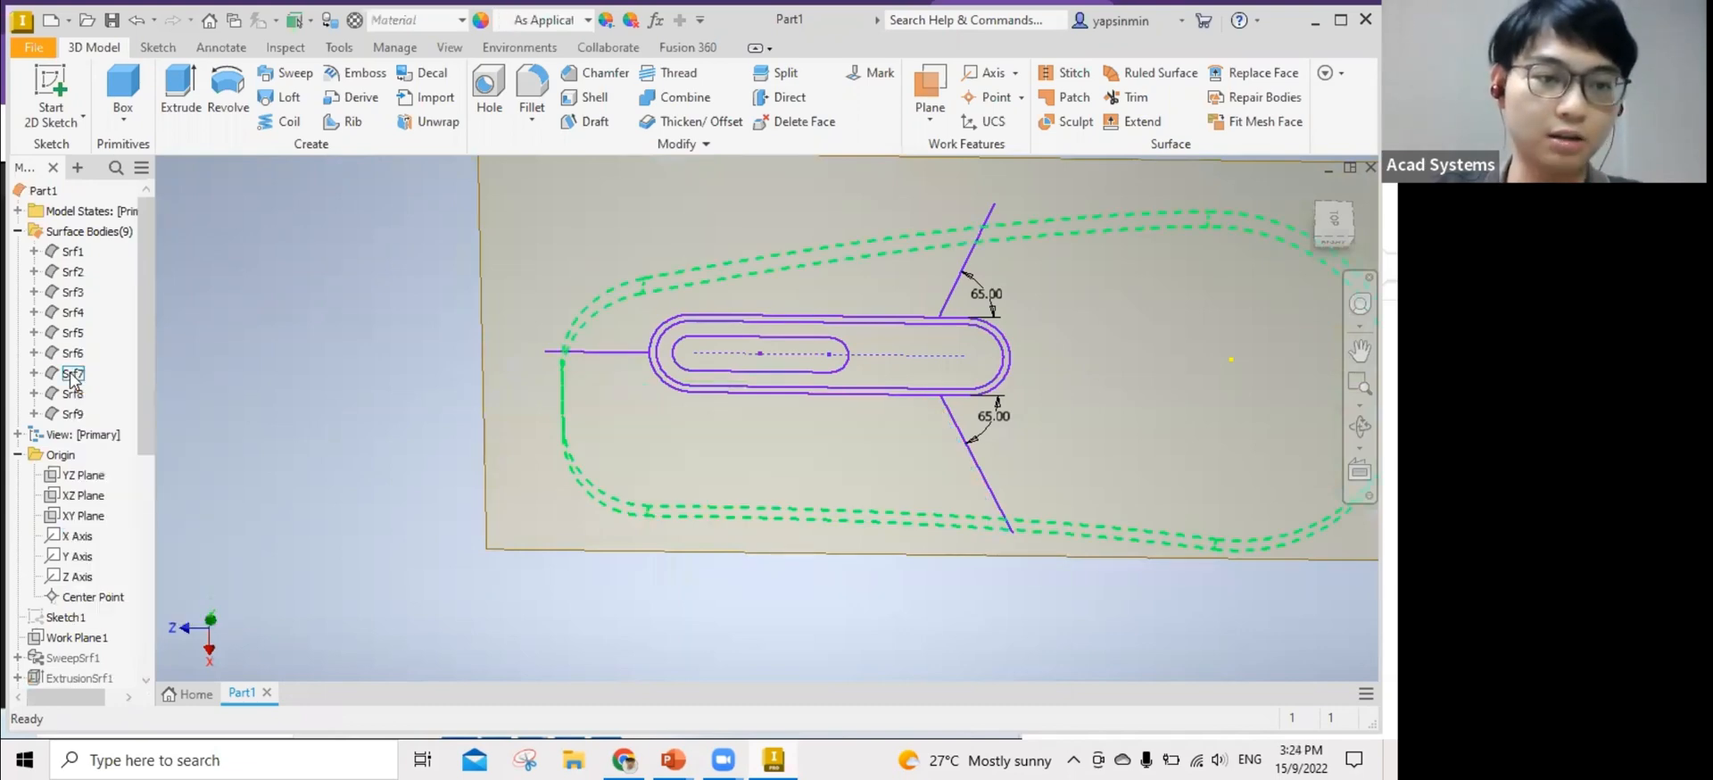
right_click(71, 371)
left_click(194, 473)
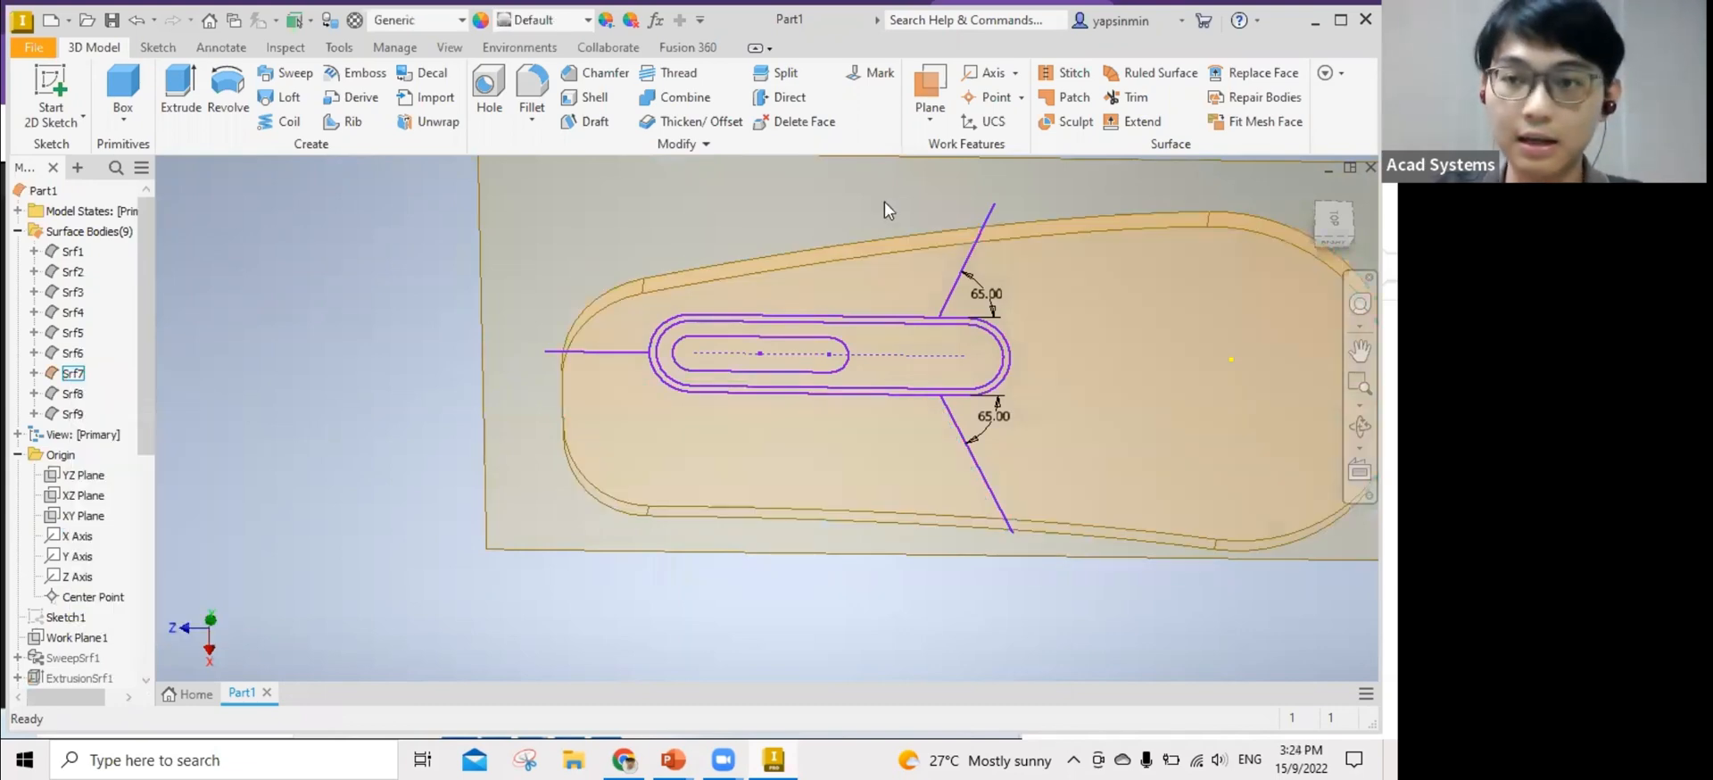
Trim Srf7 with the horizontal and upper slanted lines, keeping only the upper narrow-end section.
left_click(1131, 98)
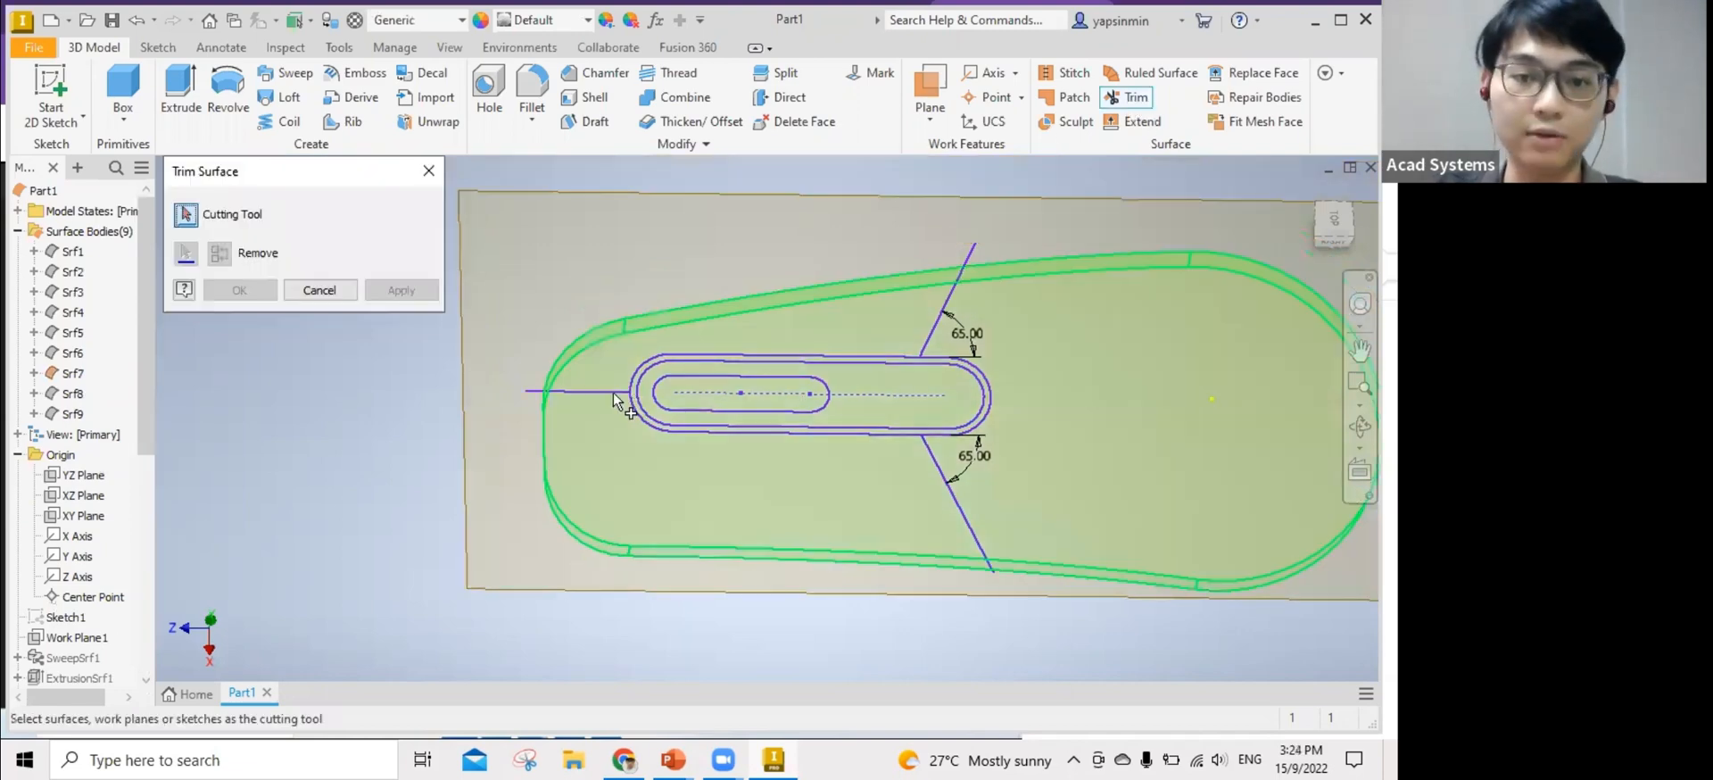
left_click(810, 349)
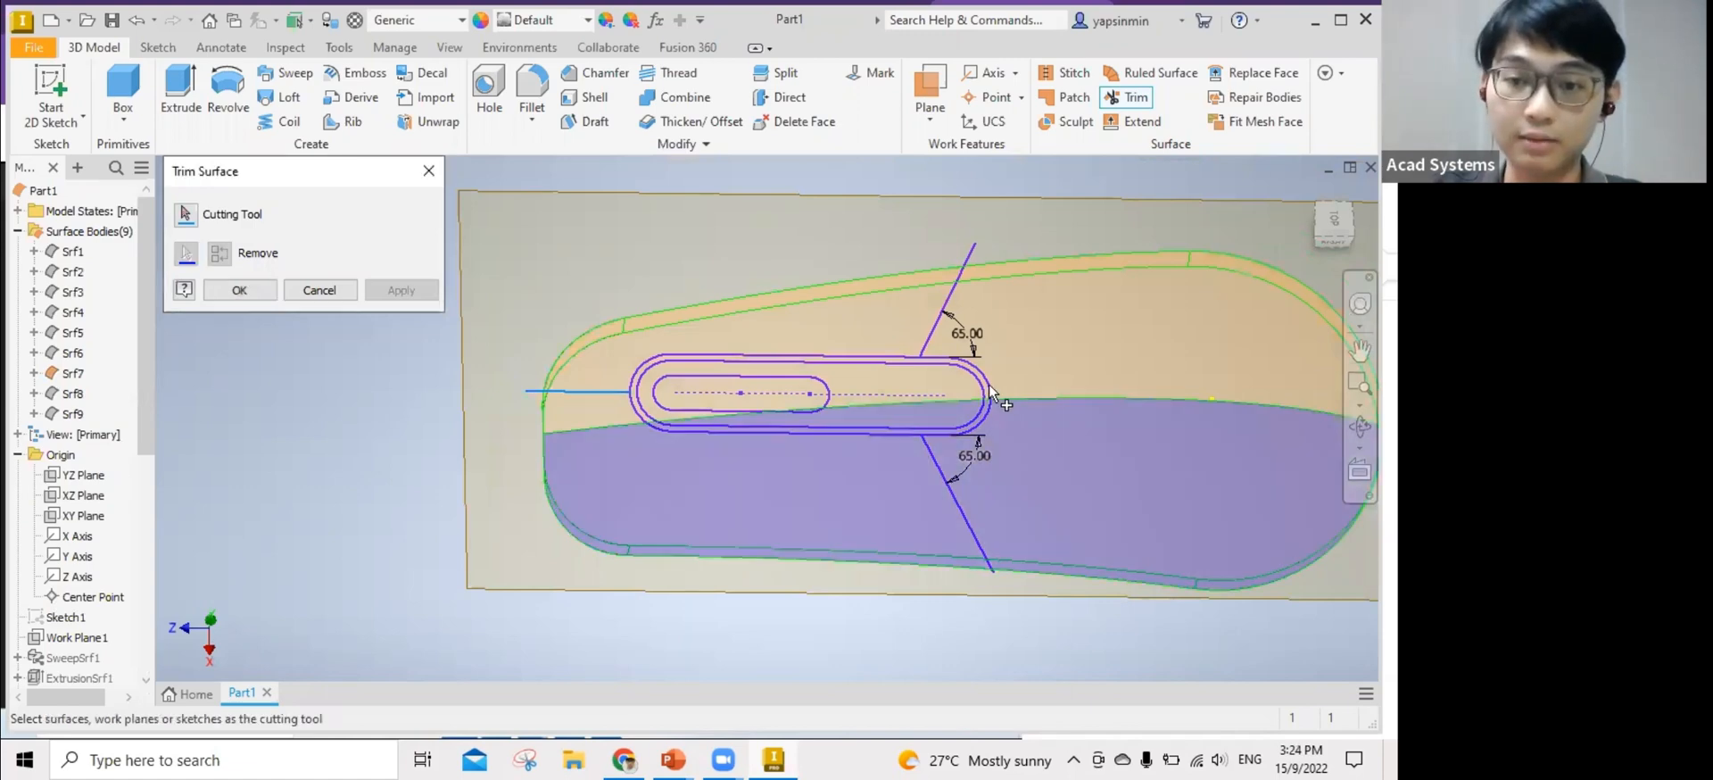
left_click(989, 388)
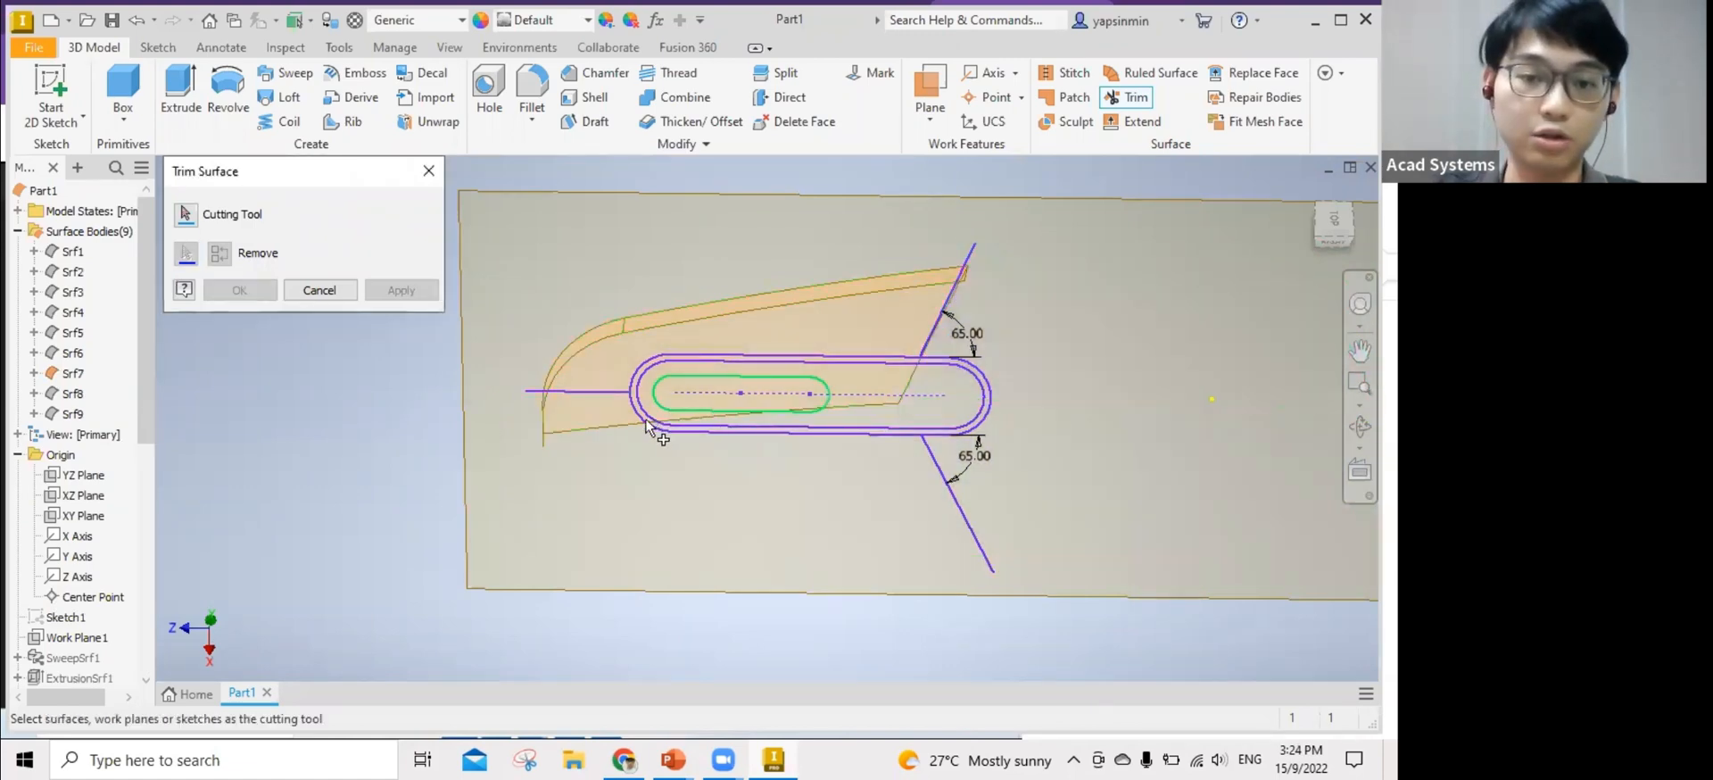
Trim Srf7 with the outer slot profile, removing the area inside the slot, and leave the command.
left_click(903, 407)
left_click(420, 293)
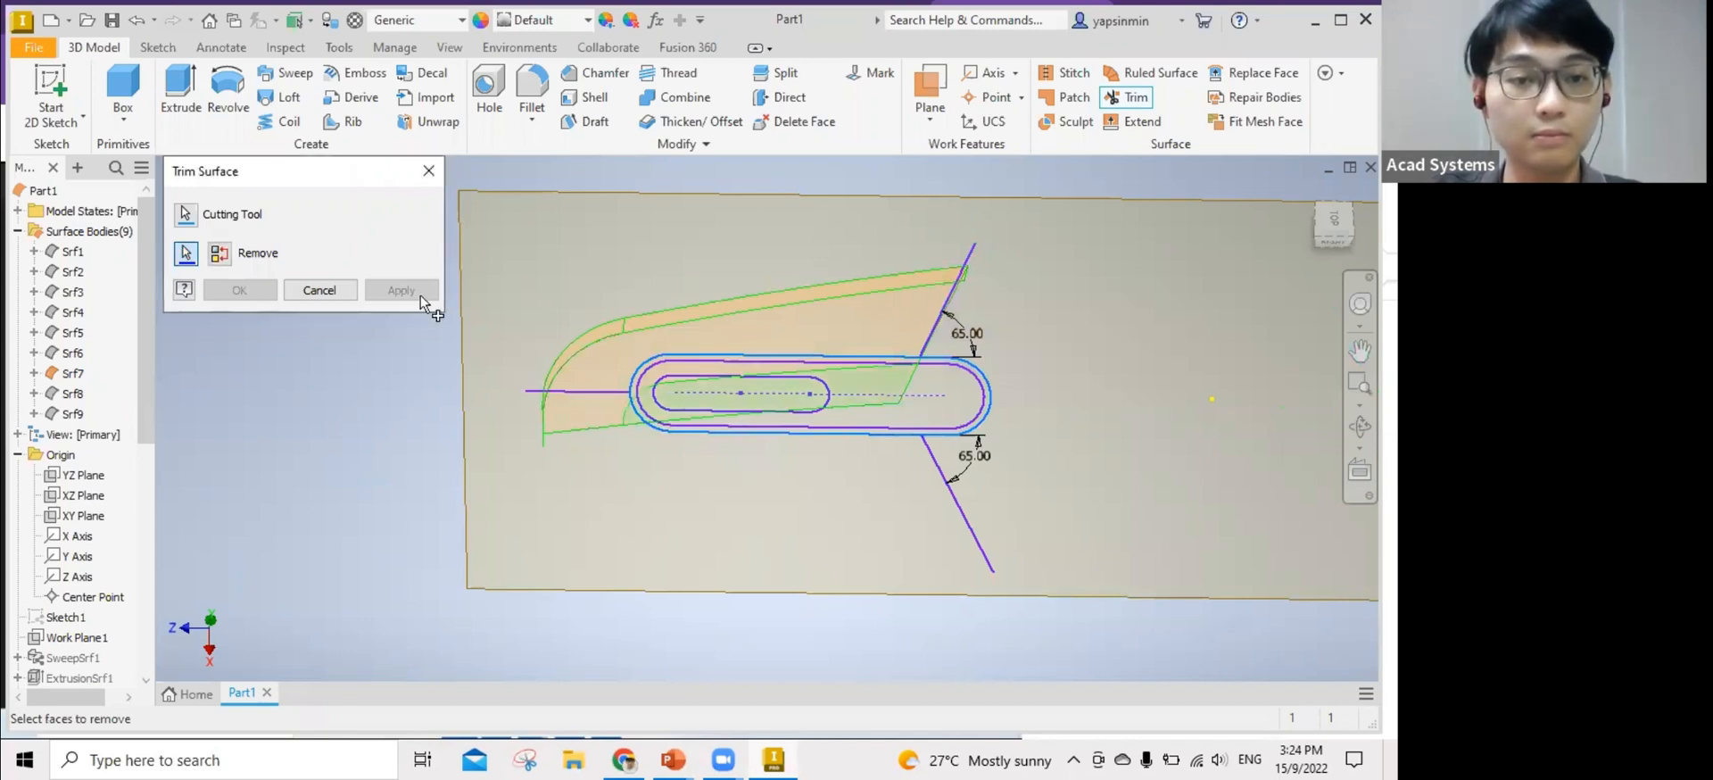
key("Escape")
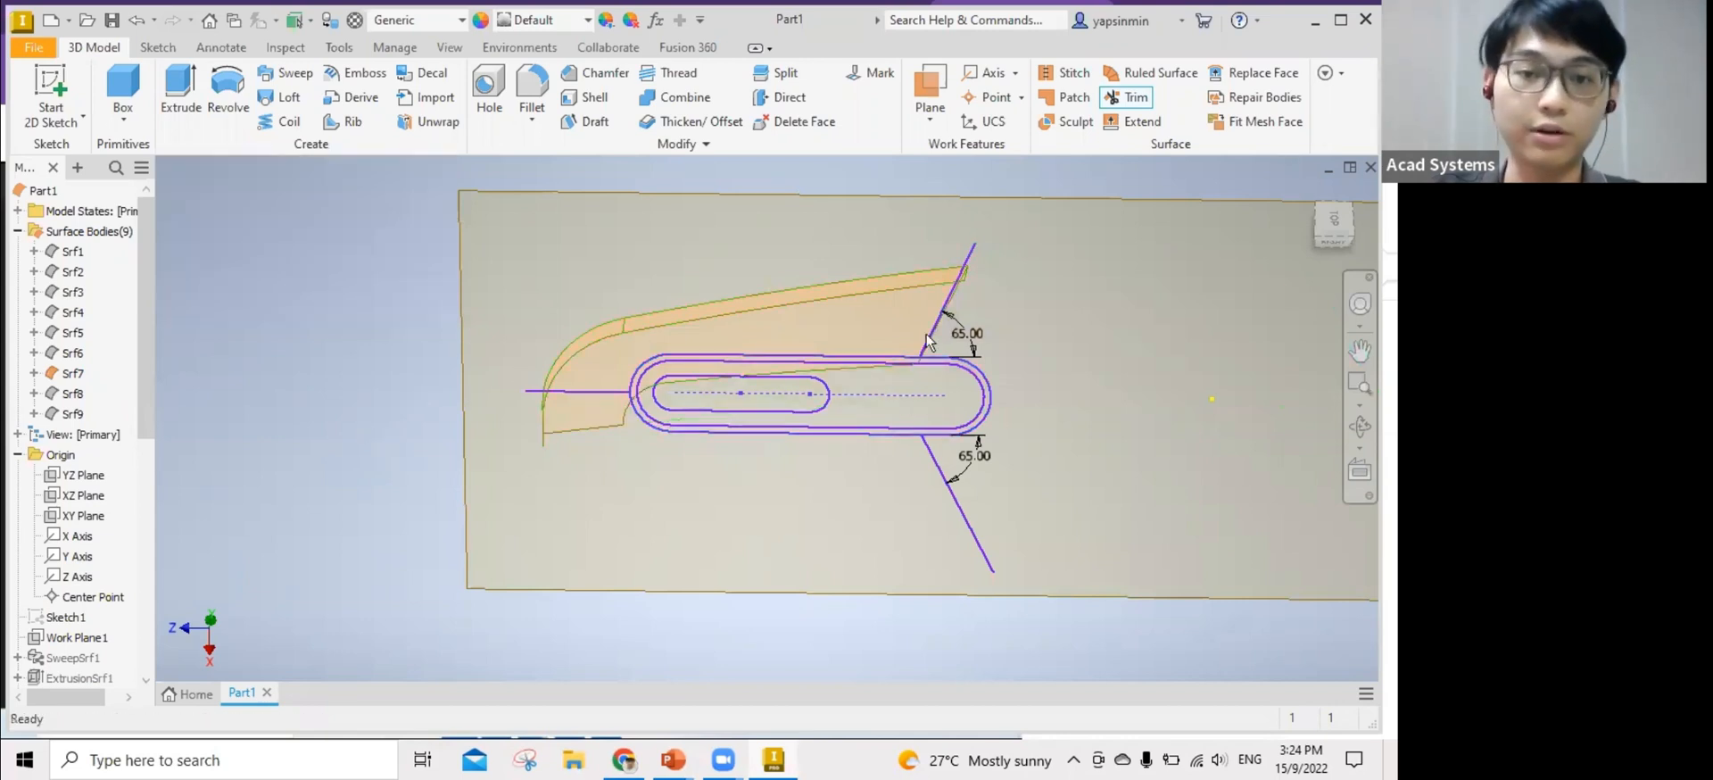
Hide surface body Srf7 and show surface body Srf8.
left_click(72, 375)
right_click(72, 374)
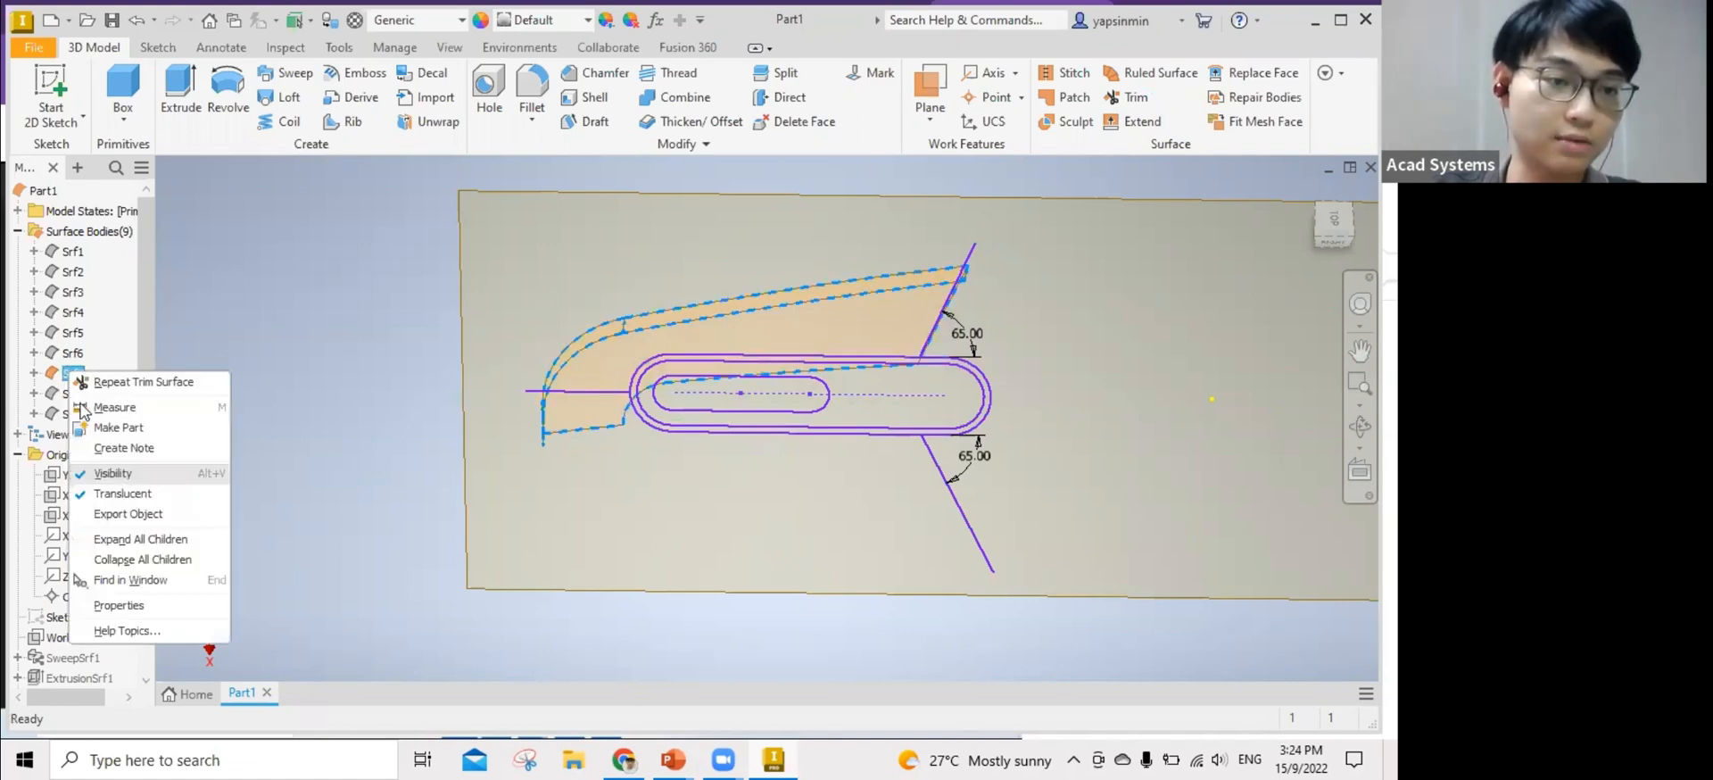
left_click(112, 473)
right_click(75, 394)
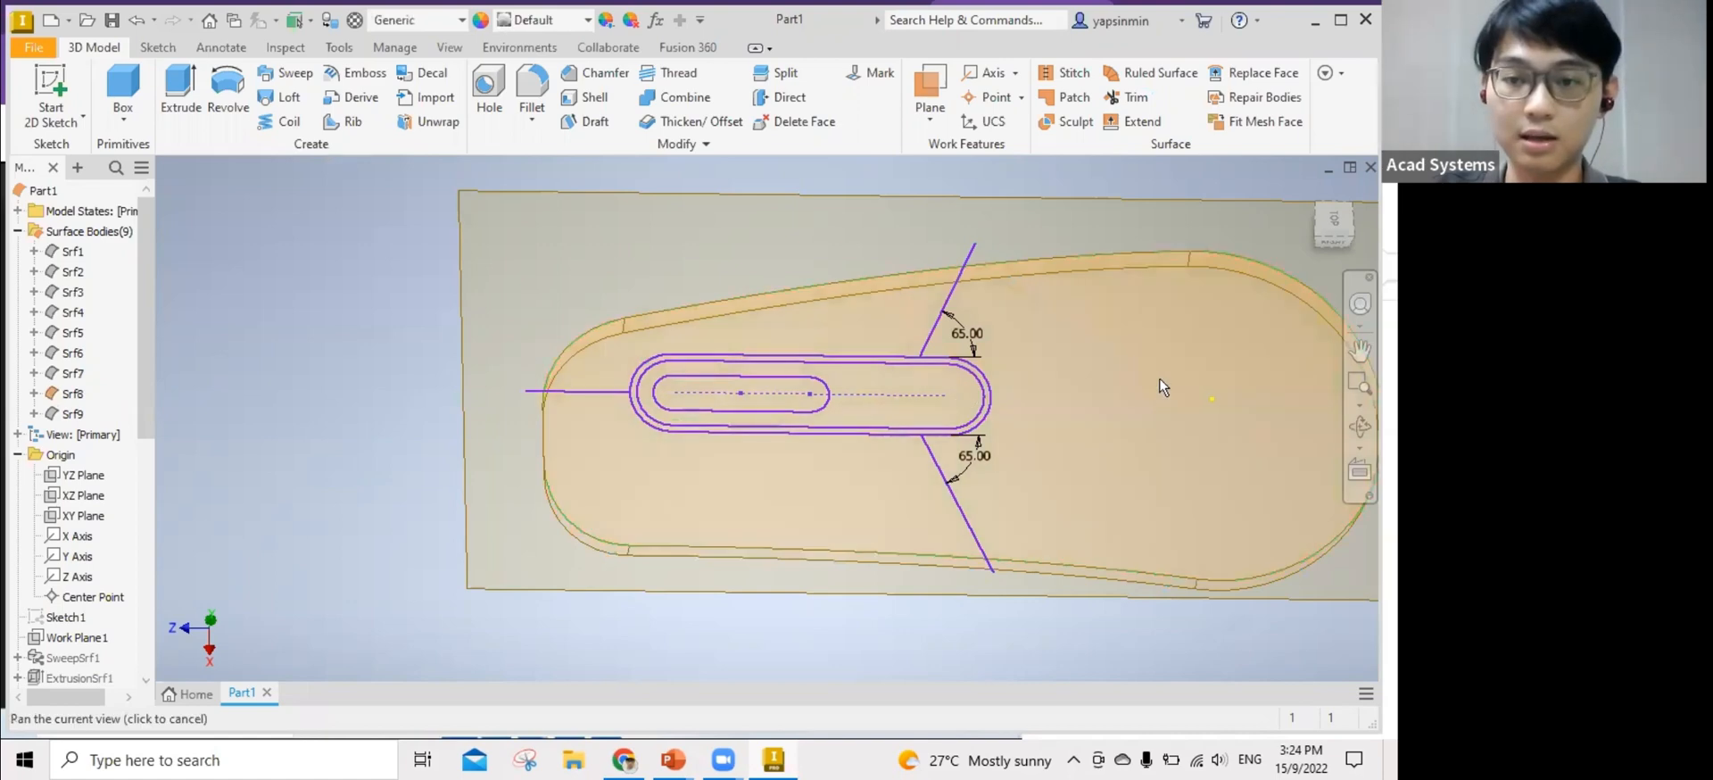
Trim Srf8 with the upper slanted sketch line, removing the narrow-end portion of the body.
middle_click_drag(1111, 432, 945, 440)
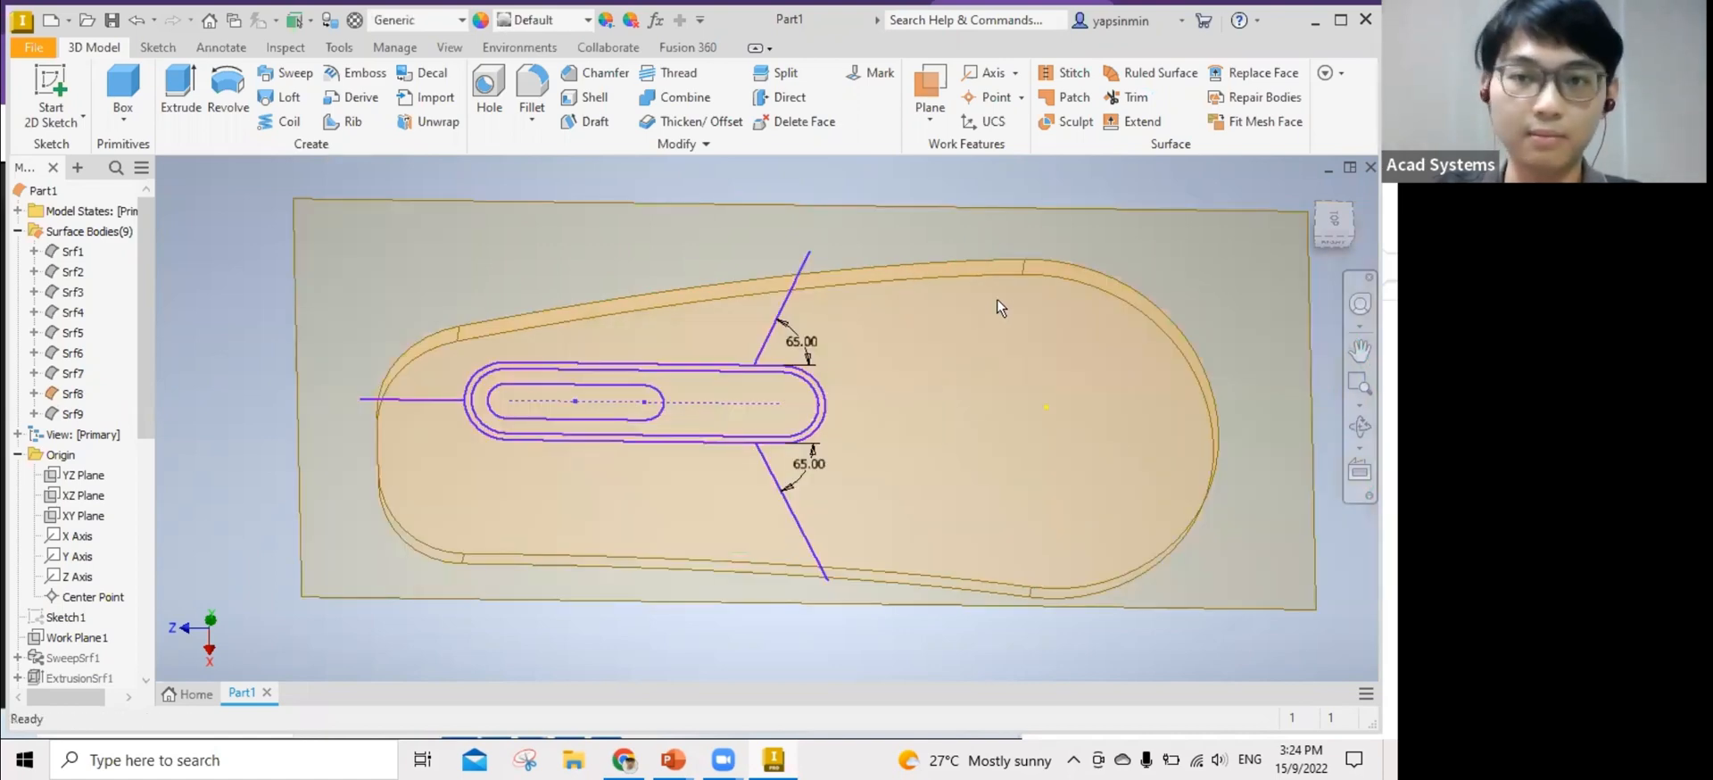
left_click(1126, 96)
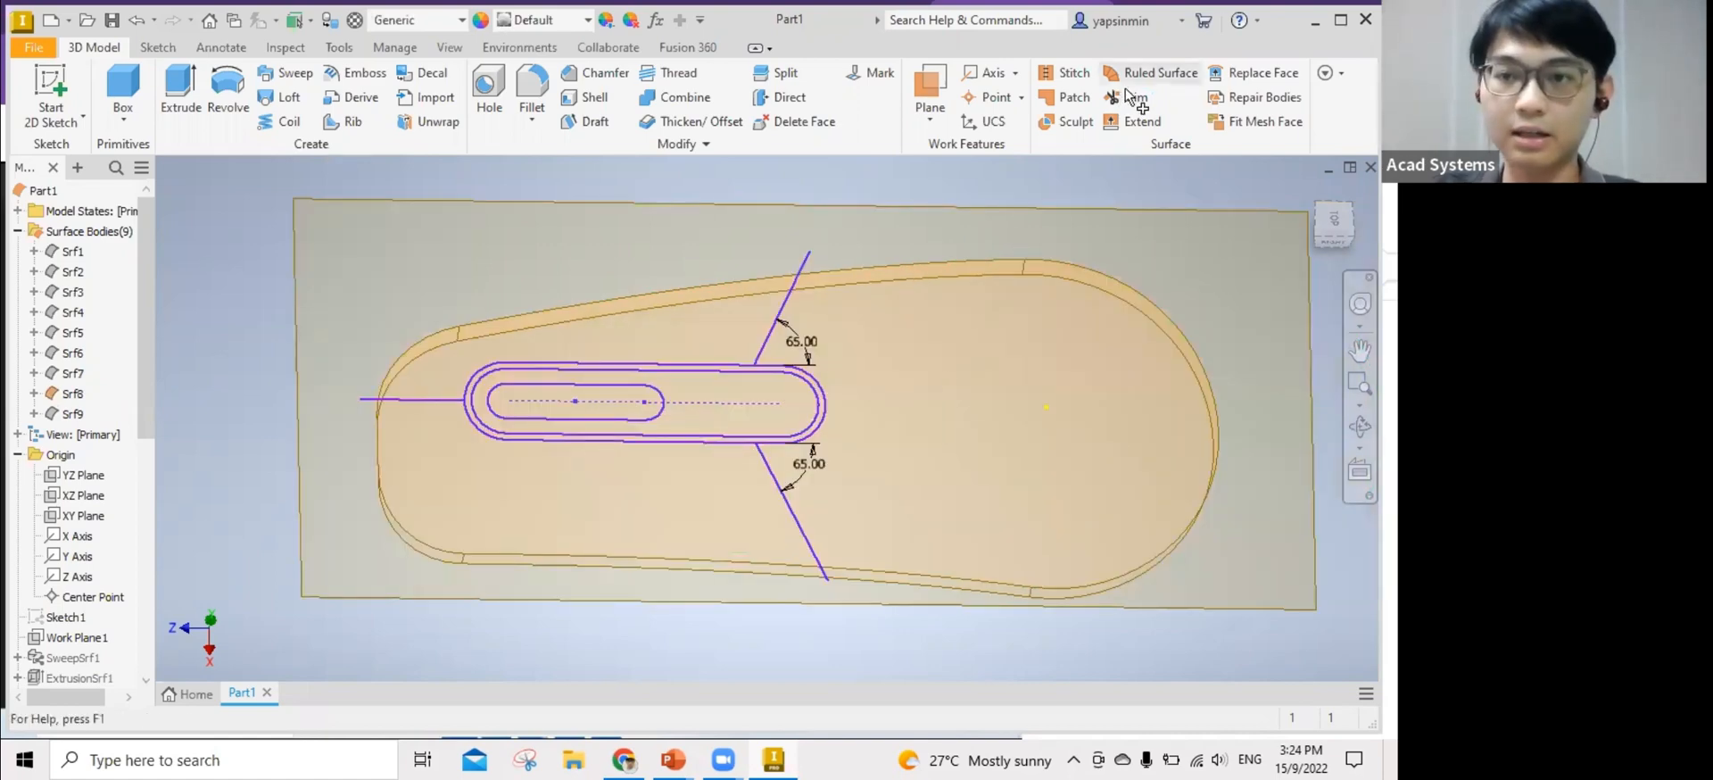
left_click(770, 342)
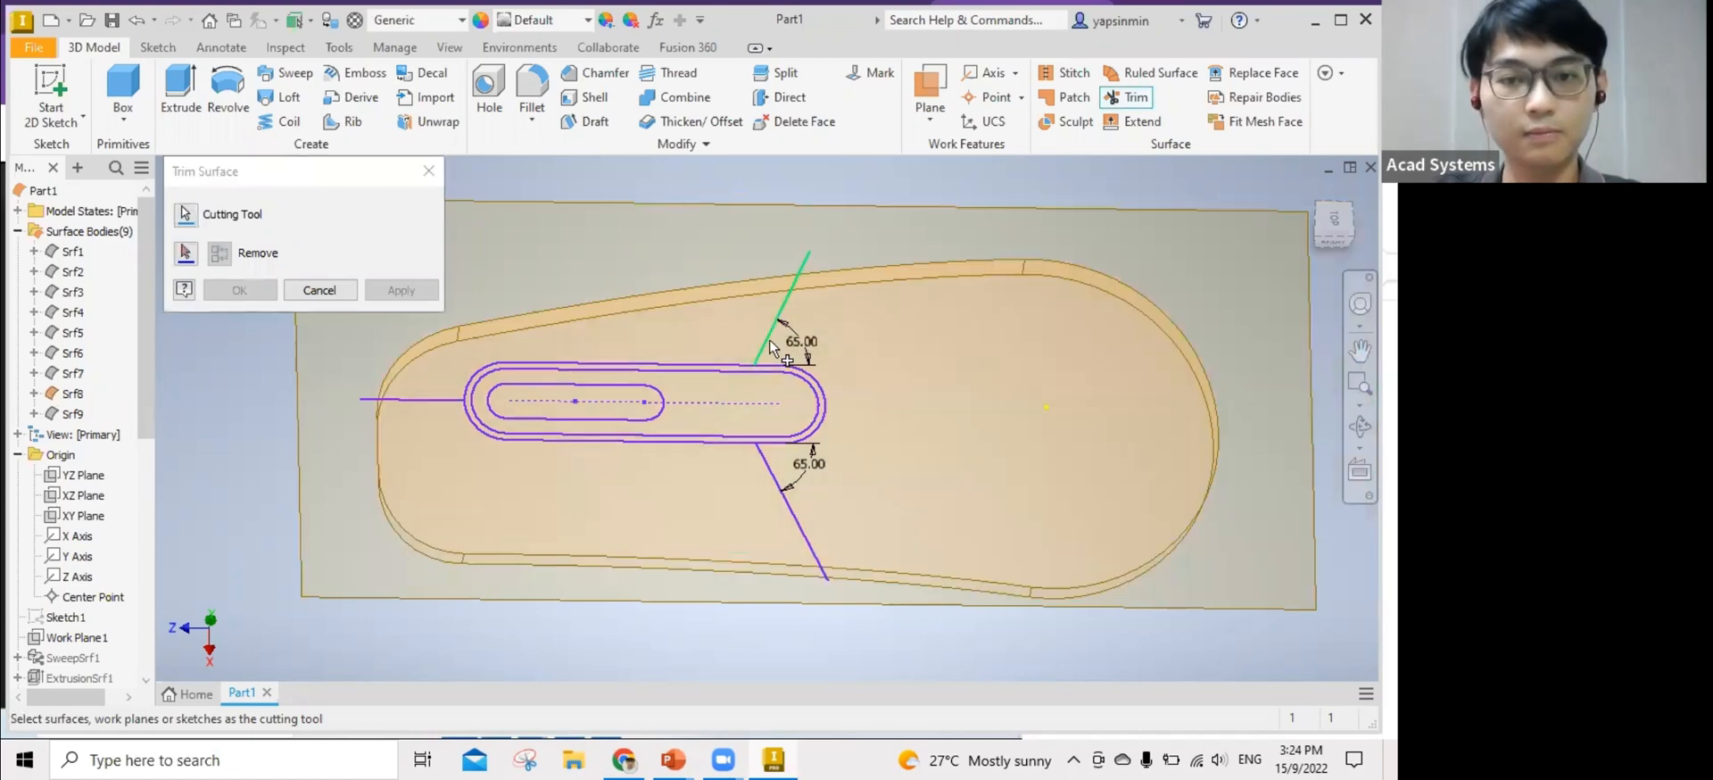
left_click(395, 294)
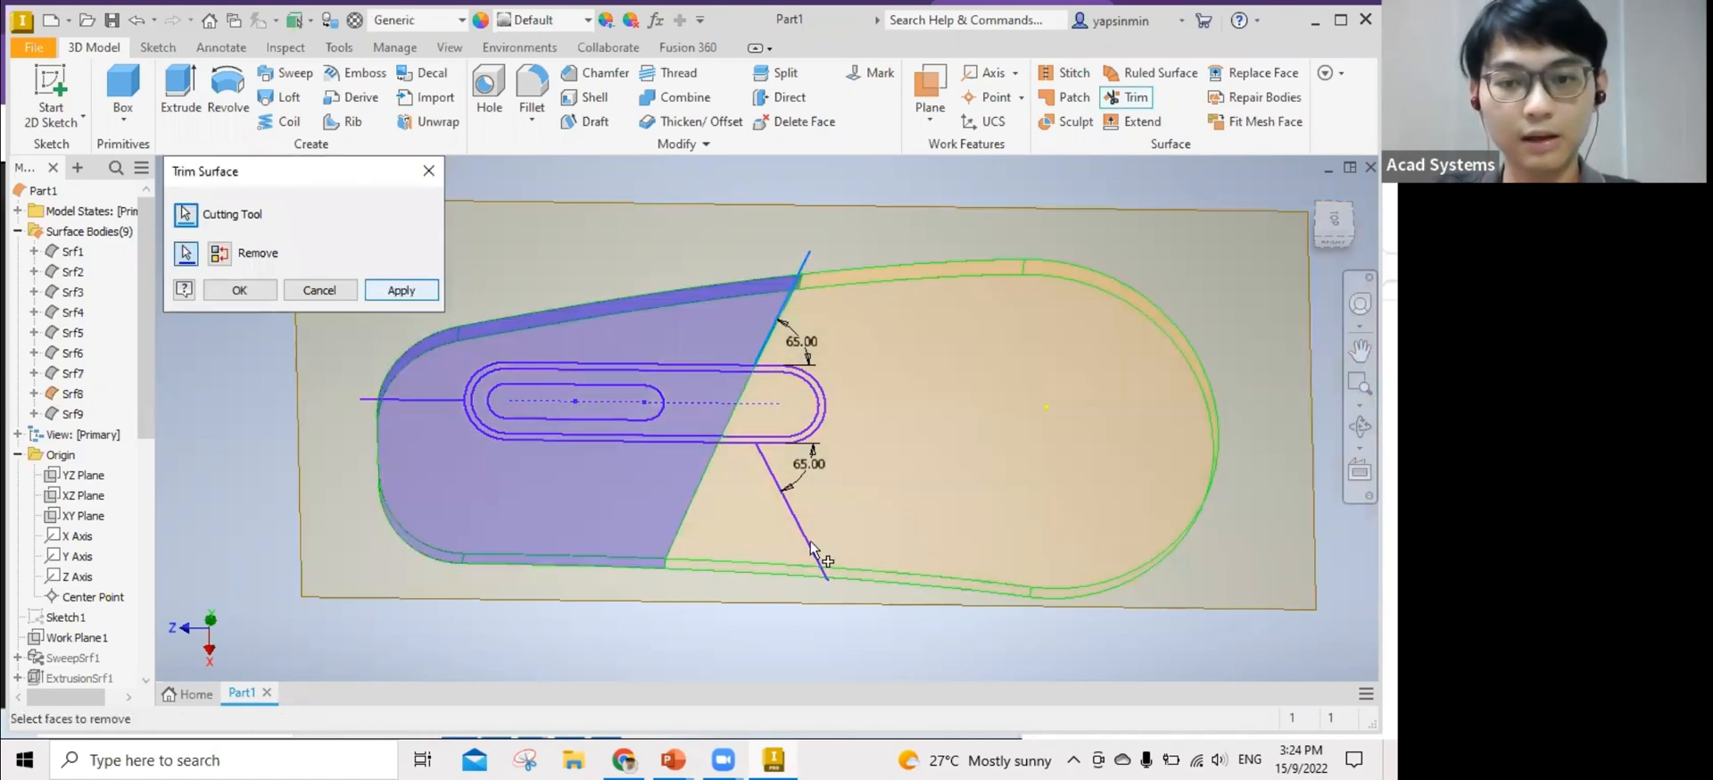
Trim Srf8 with the lower slanted sketch line, removing the remaining triangular corner at the narrow end.
left_click(807, 541)
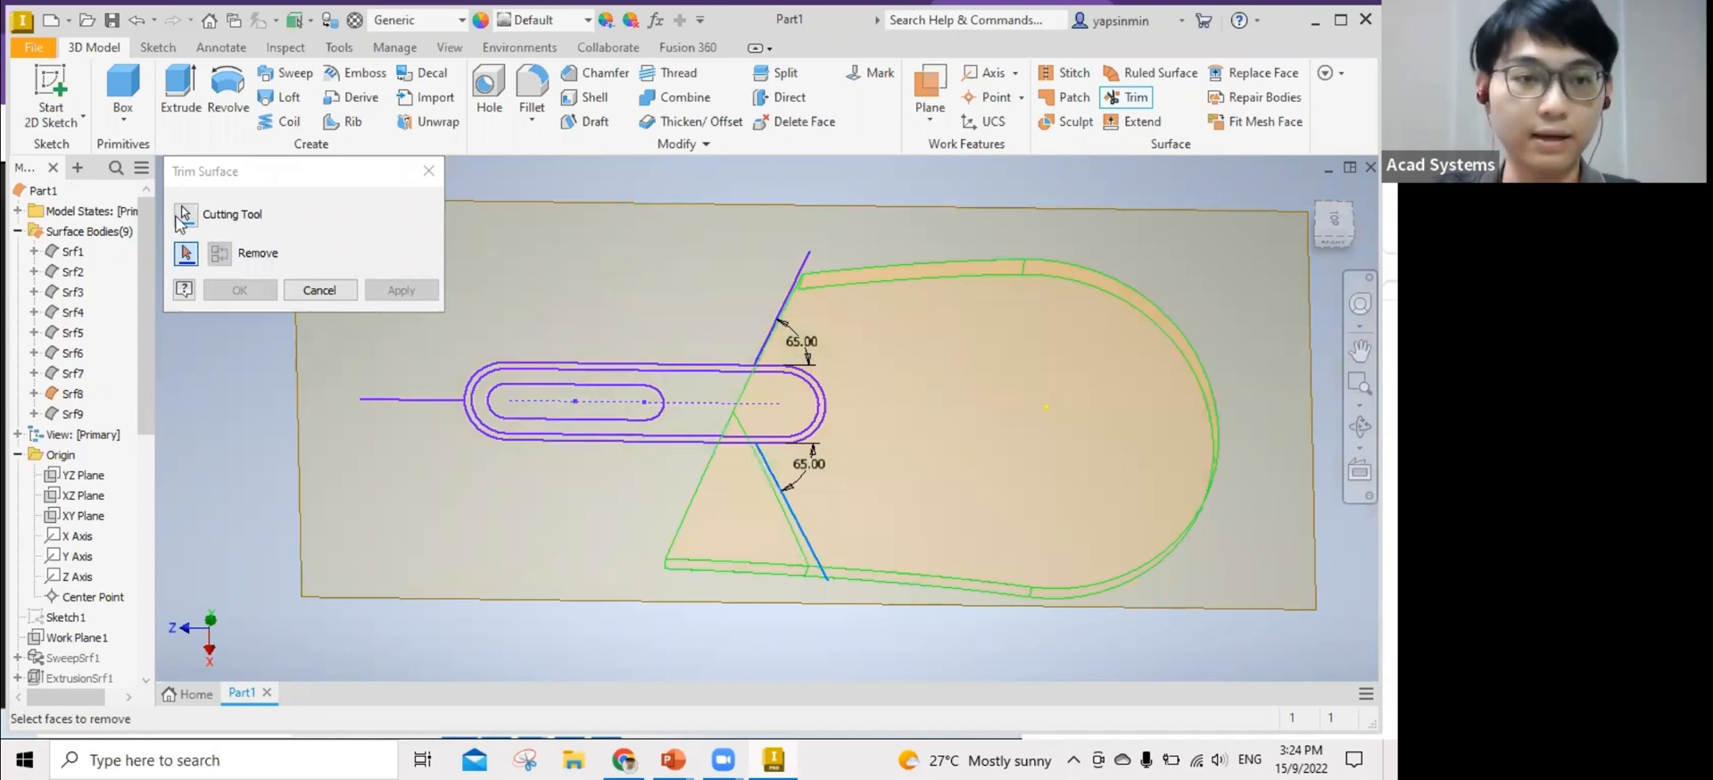
left_click(189, 254)
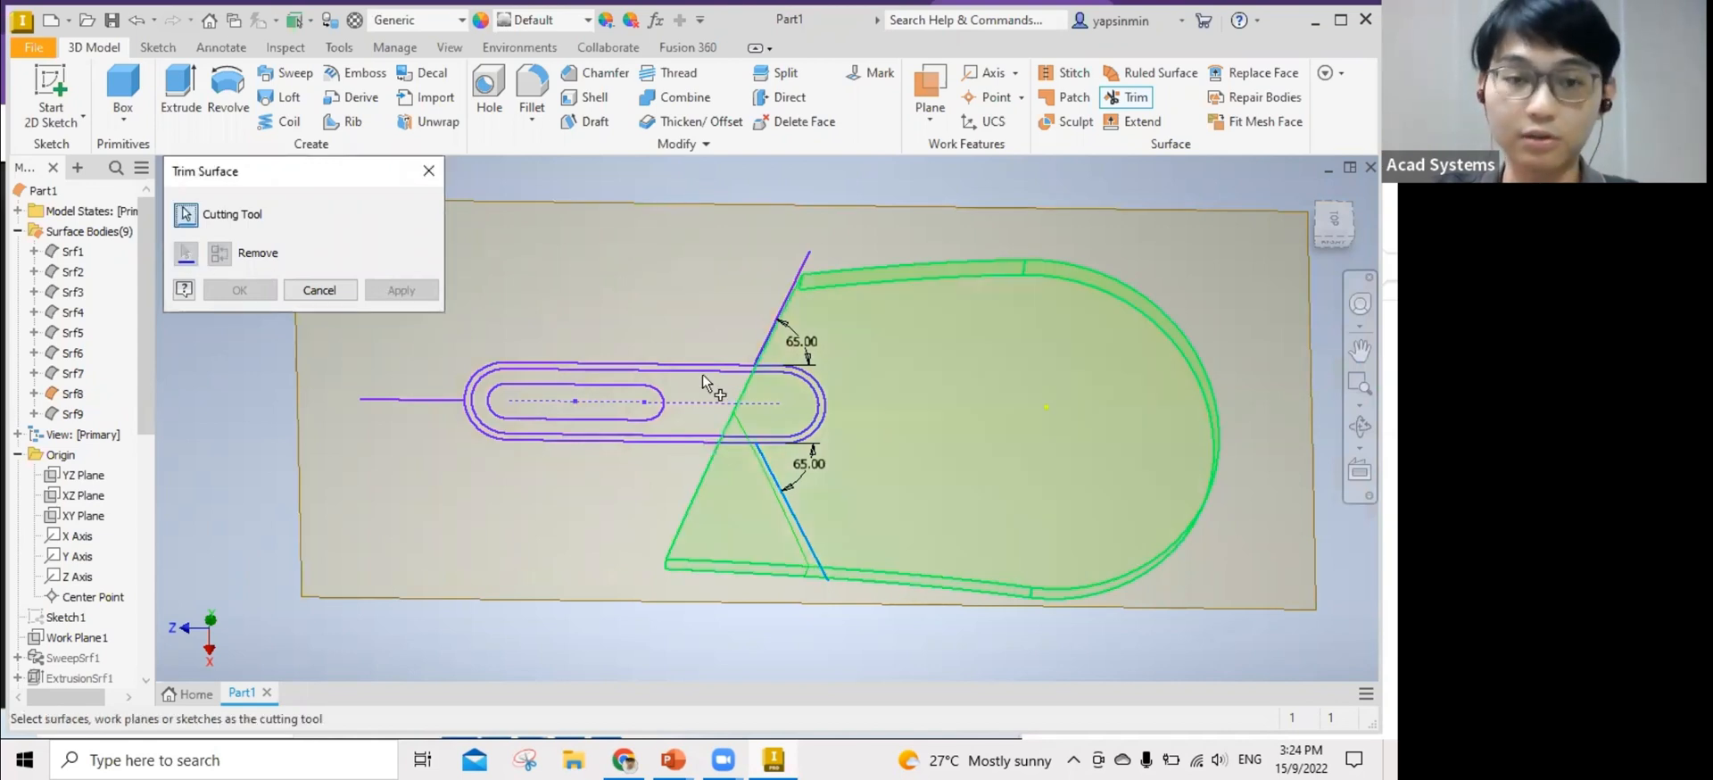
left_click(434, 170)
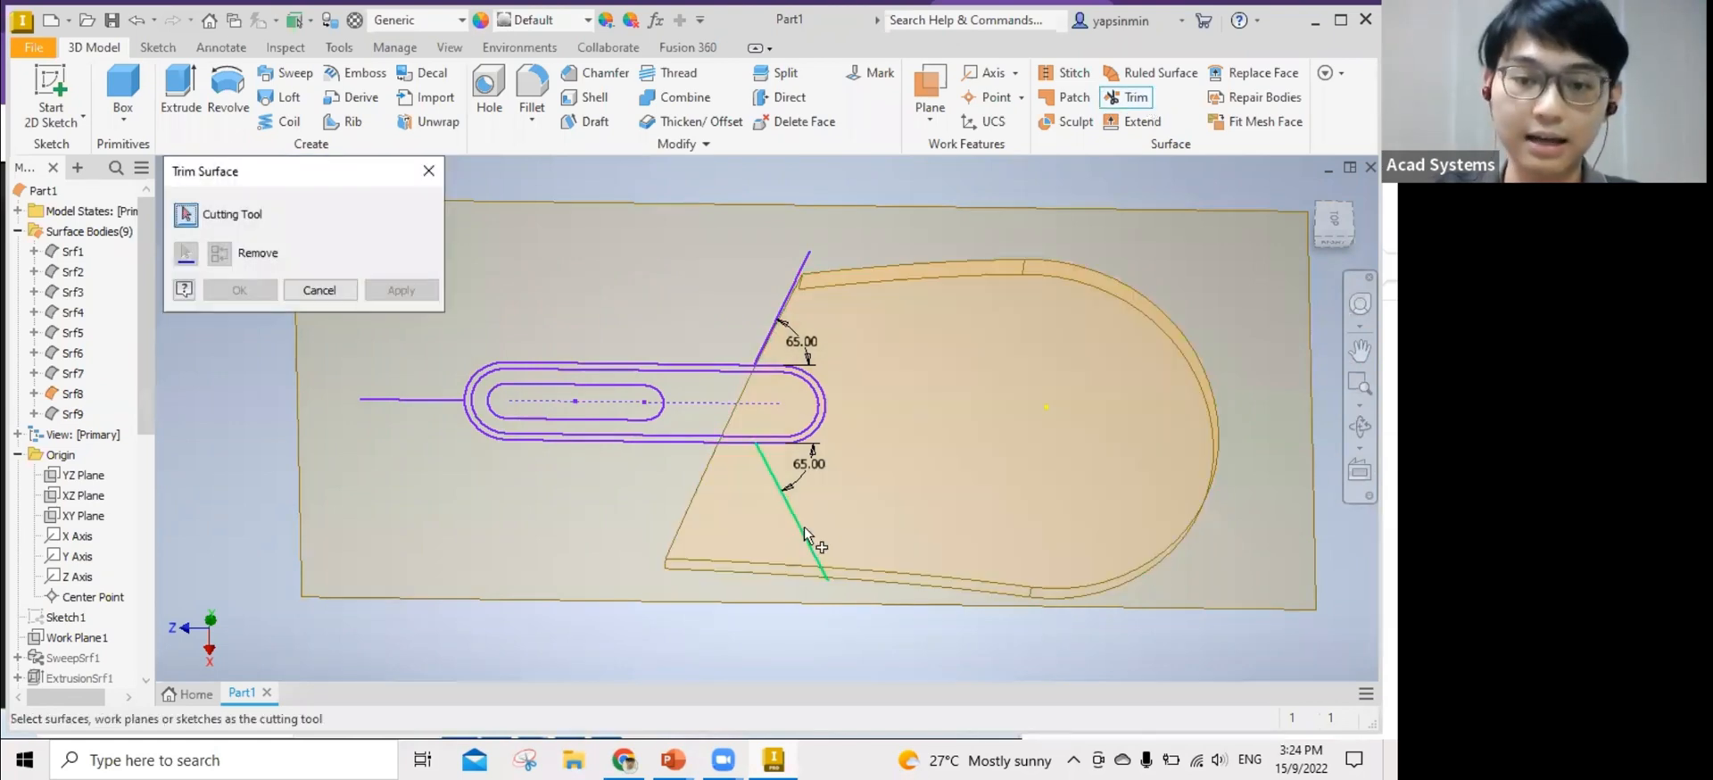
left_click(723, 529)
left_click(694, 515)
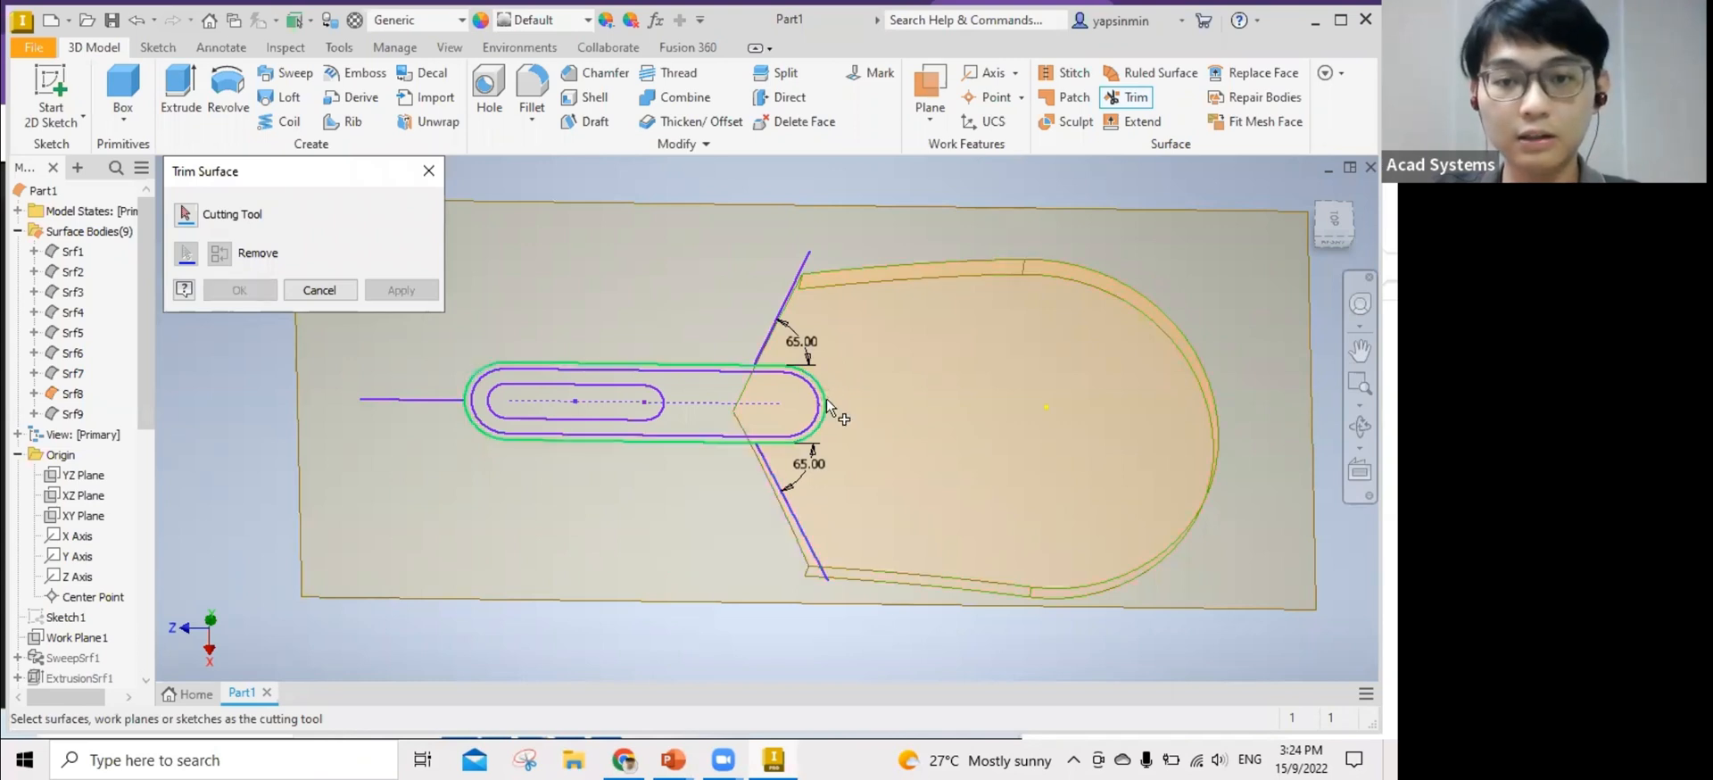
Trim Srf8 with the outer slot profile, removing the area inside the slot, and leave the command.
left_click(783, 410)
left_click(793, 417)
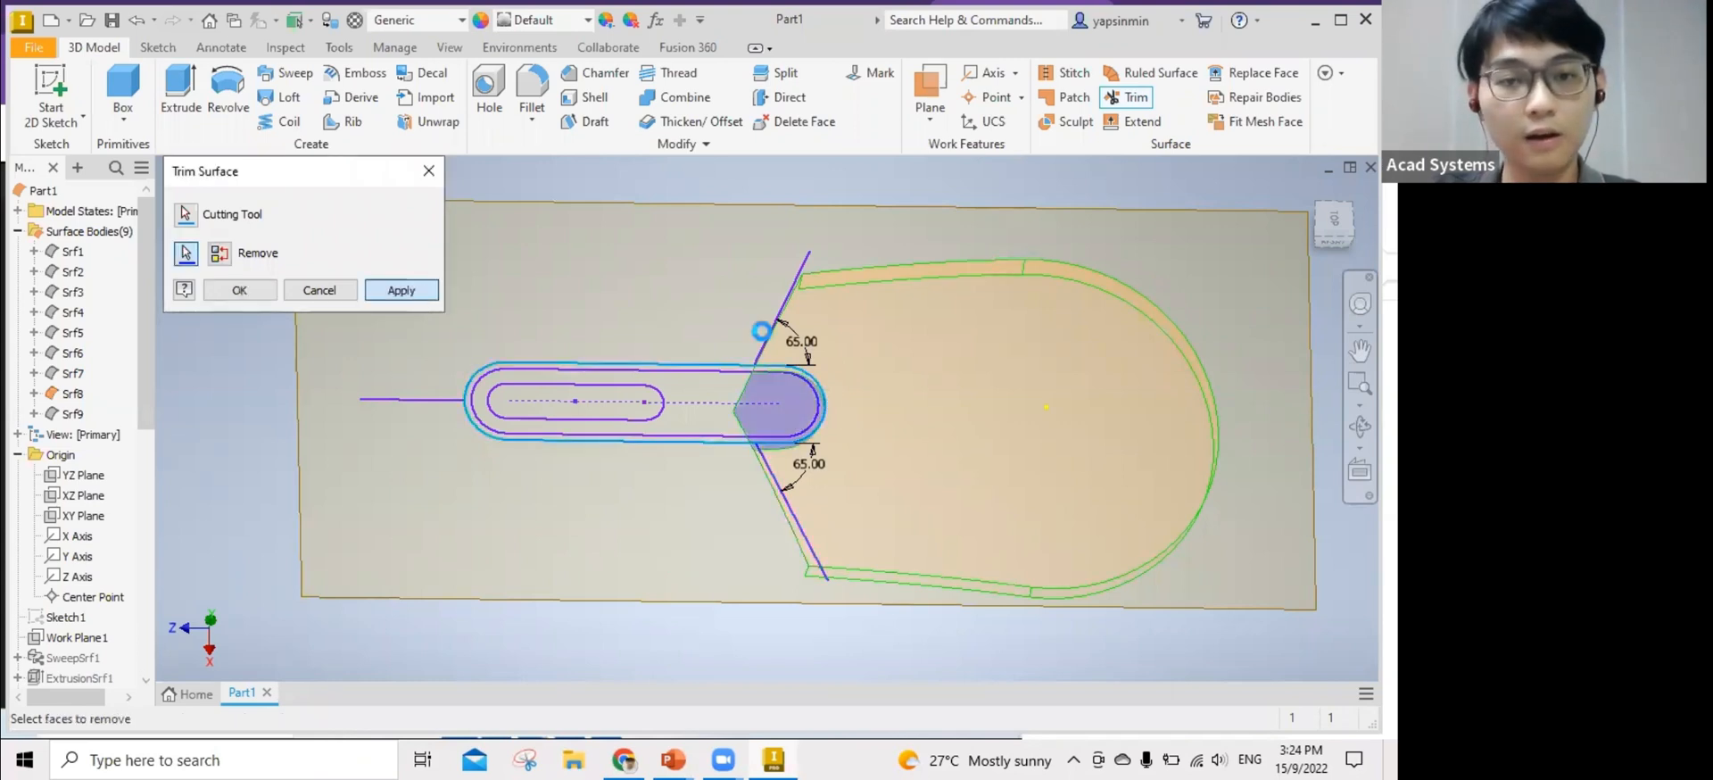
key("Return")
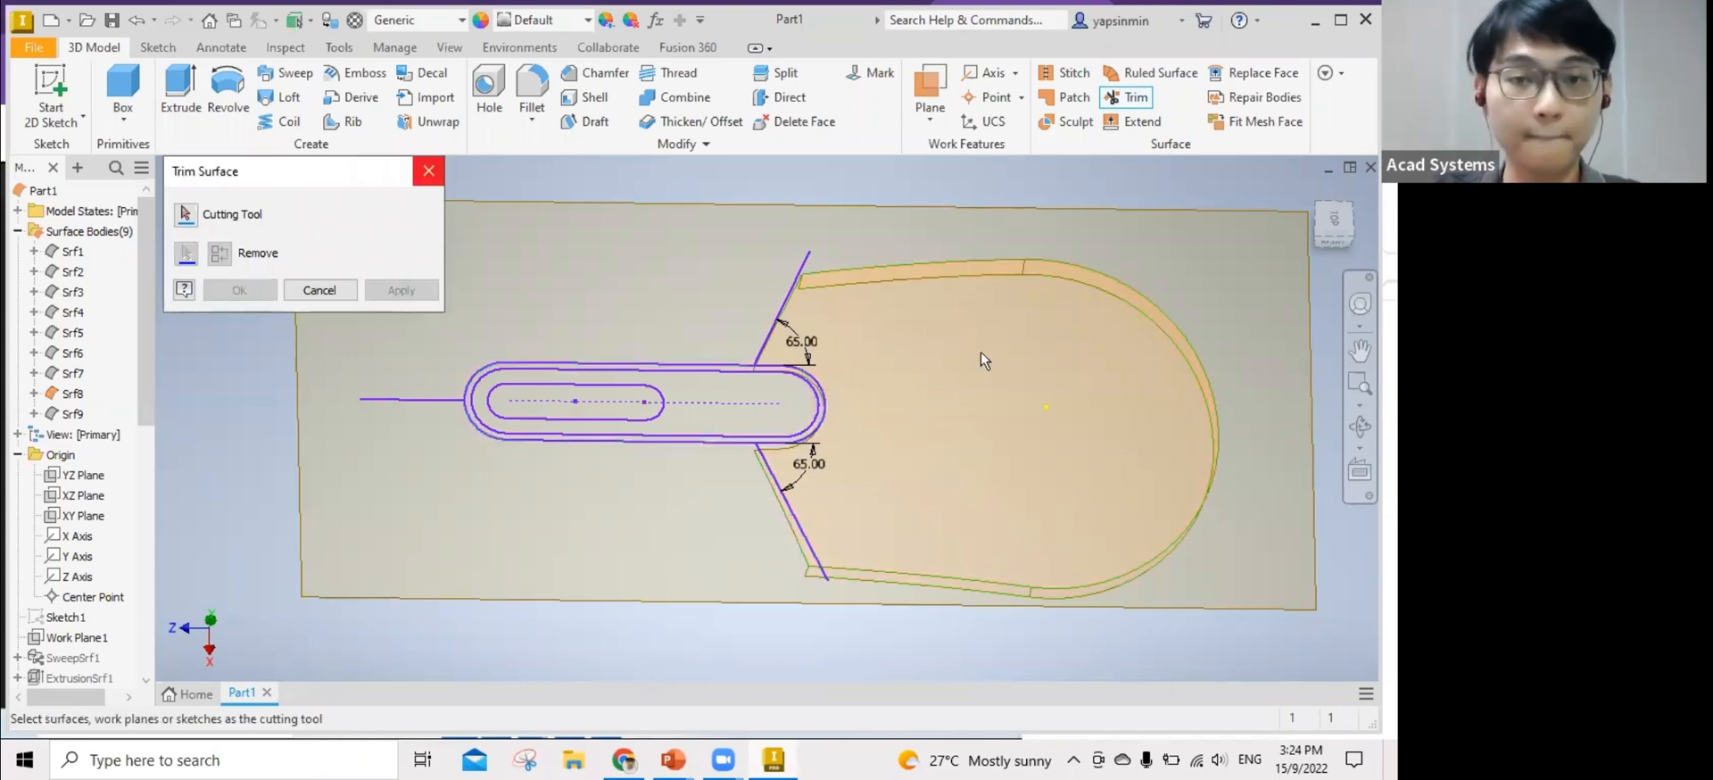
left_click(430, 175)
Hide surface body Srf8 and show surface body Srf9.
right_click(75, 398)
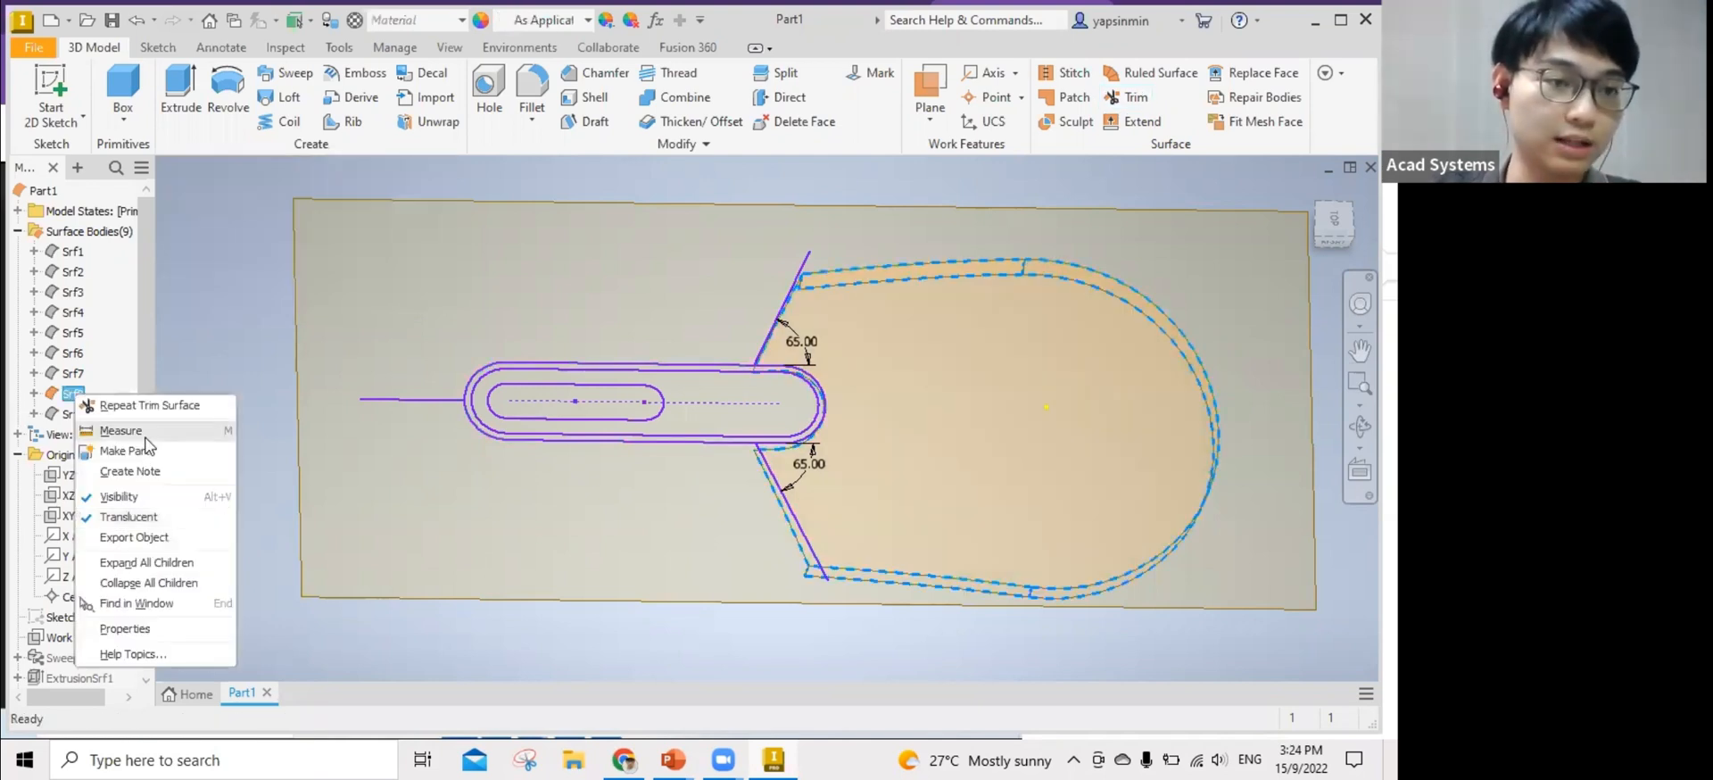
left_click(119, 497)
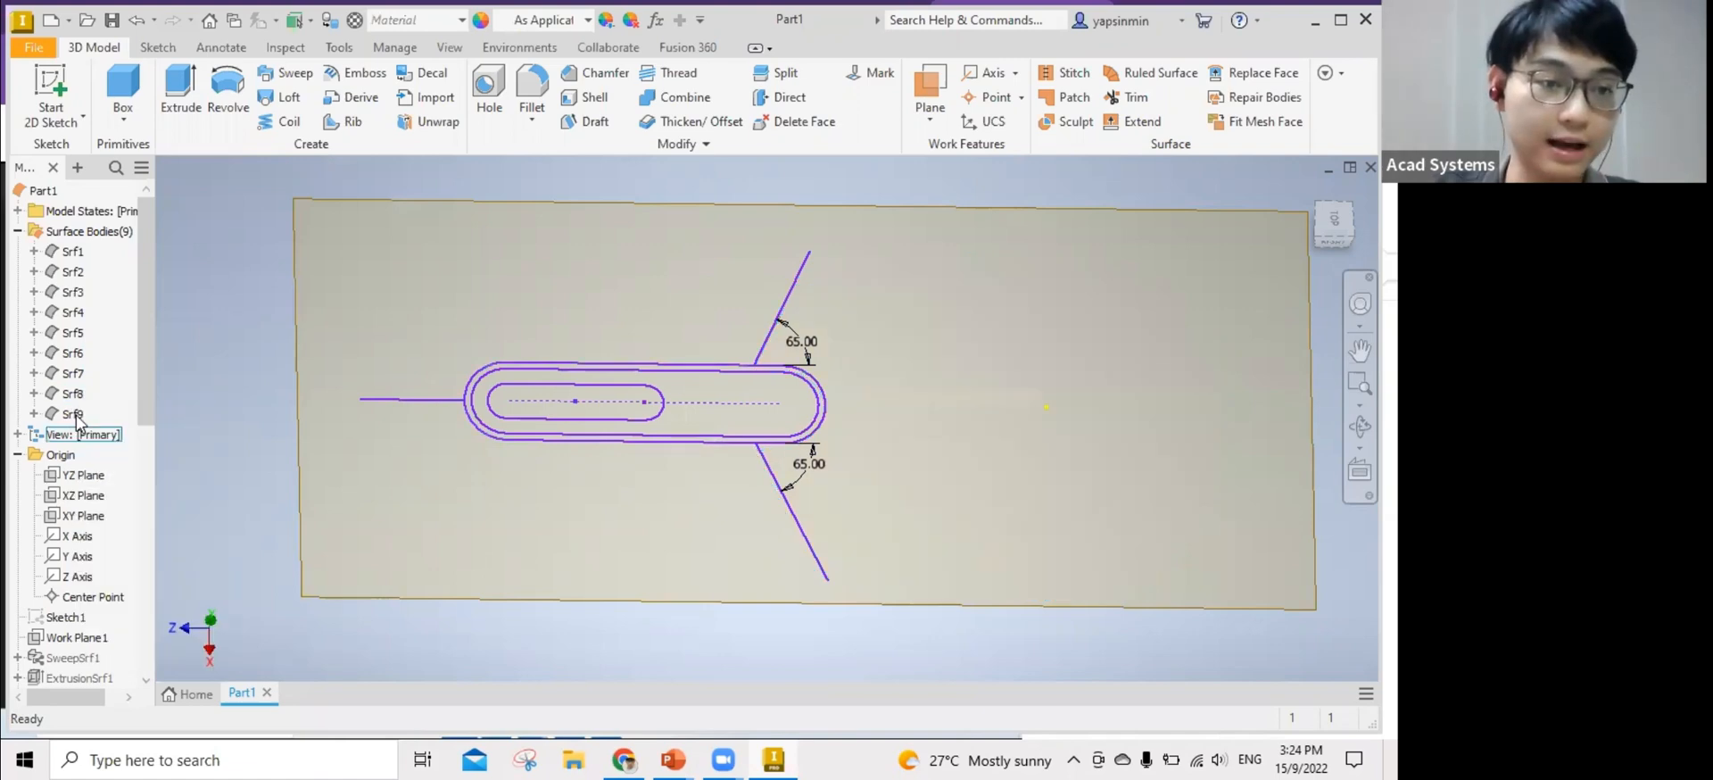
right_click(75, 414)
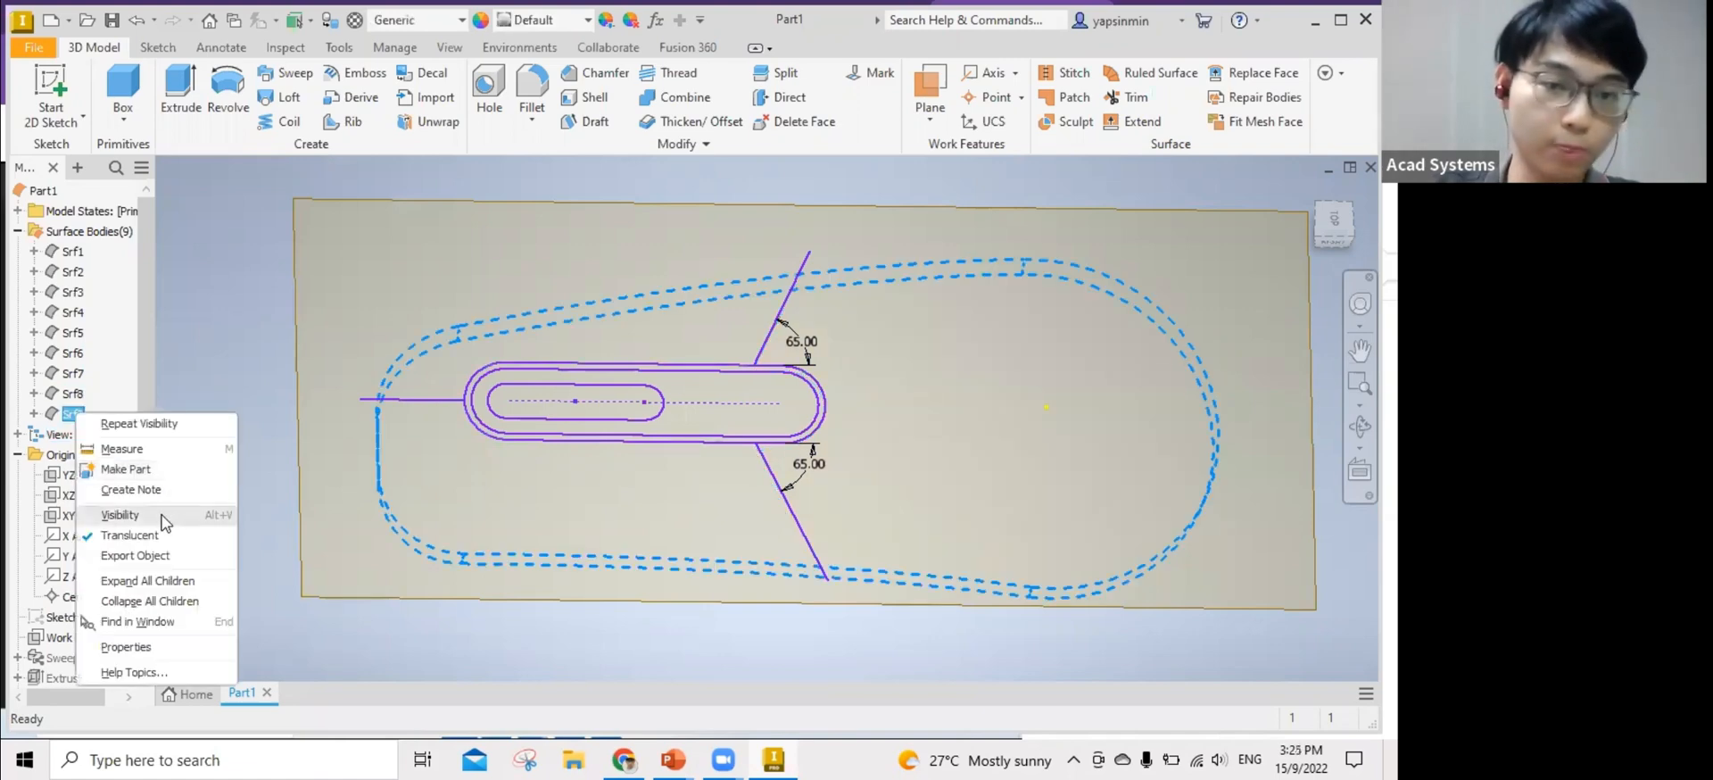
left_click(165, 534)
Trim Srf9 with the middle slot profile, removing everything outside the slot, and leave the command.
left_click(1135, 98)
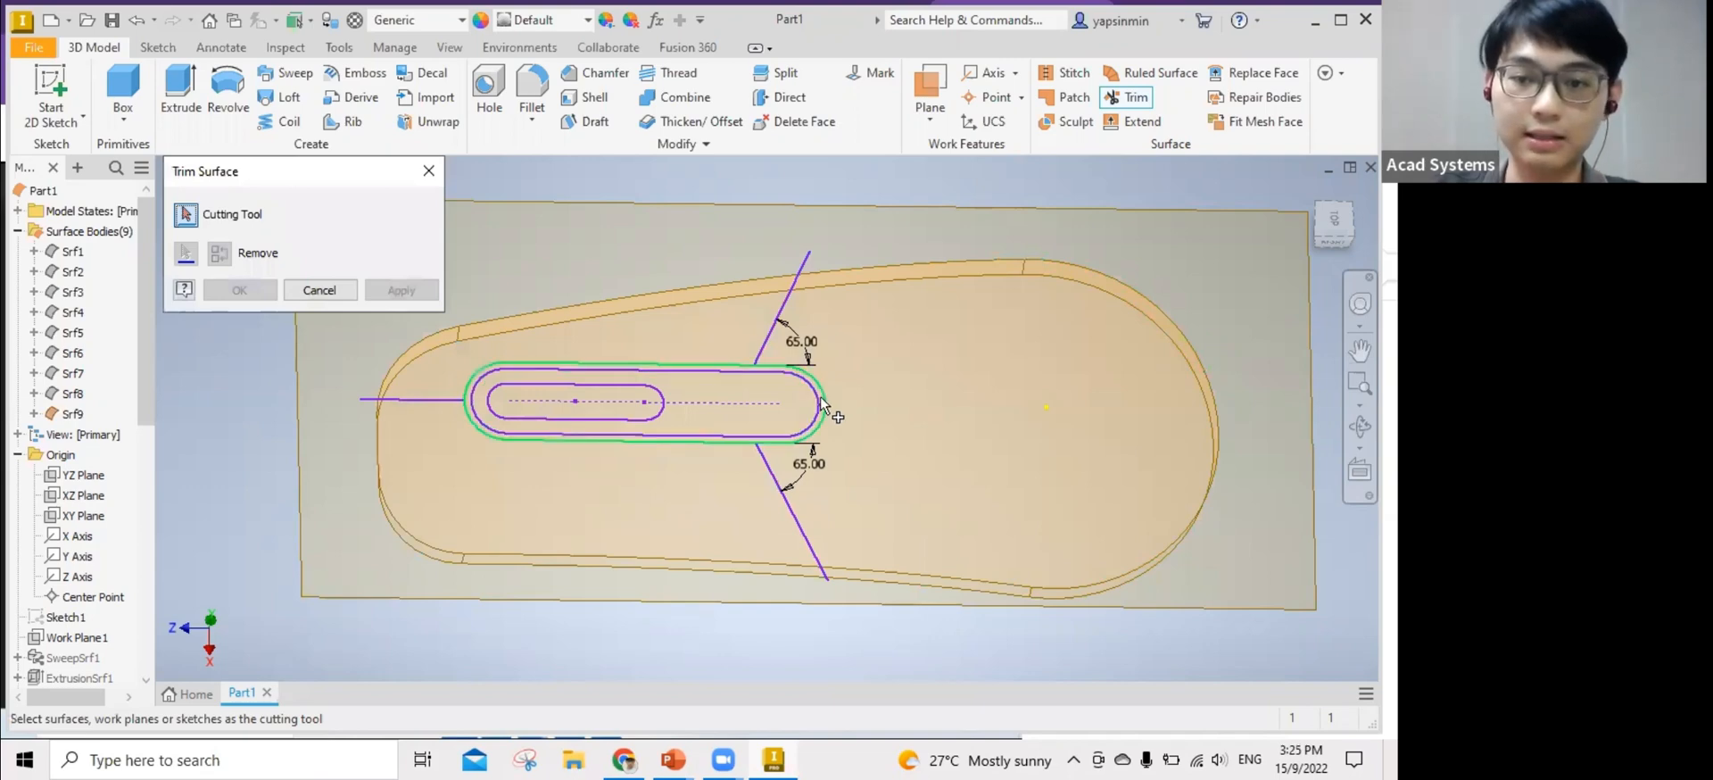
left_click(1115, 499)
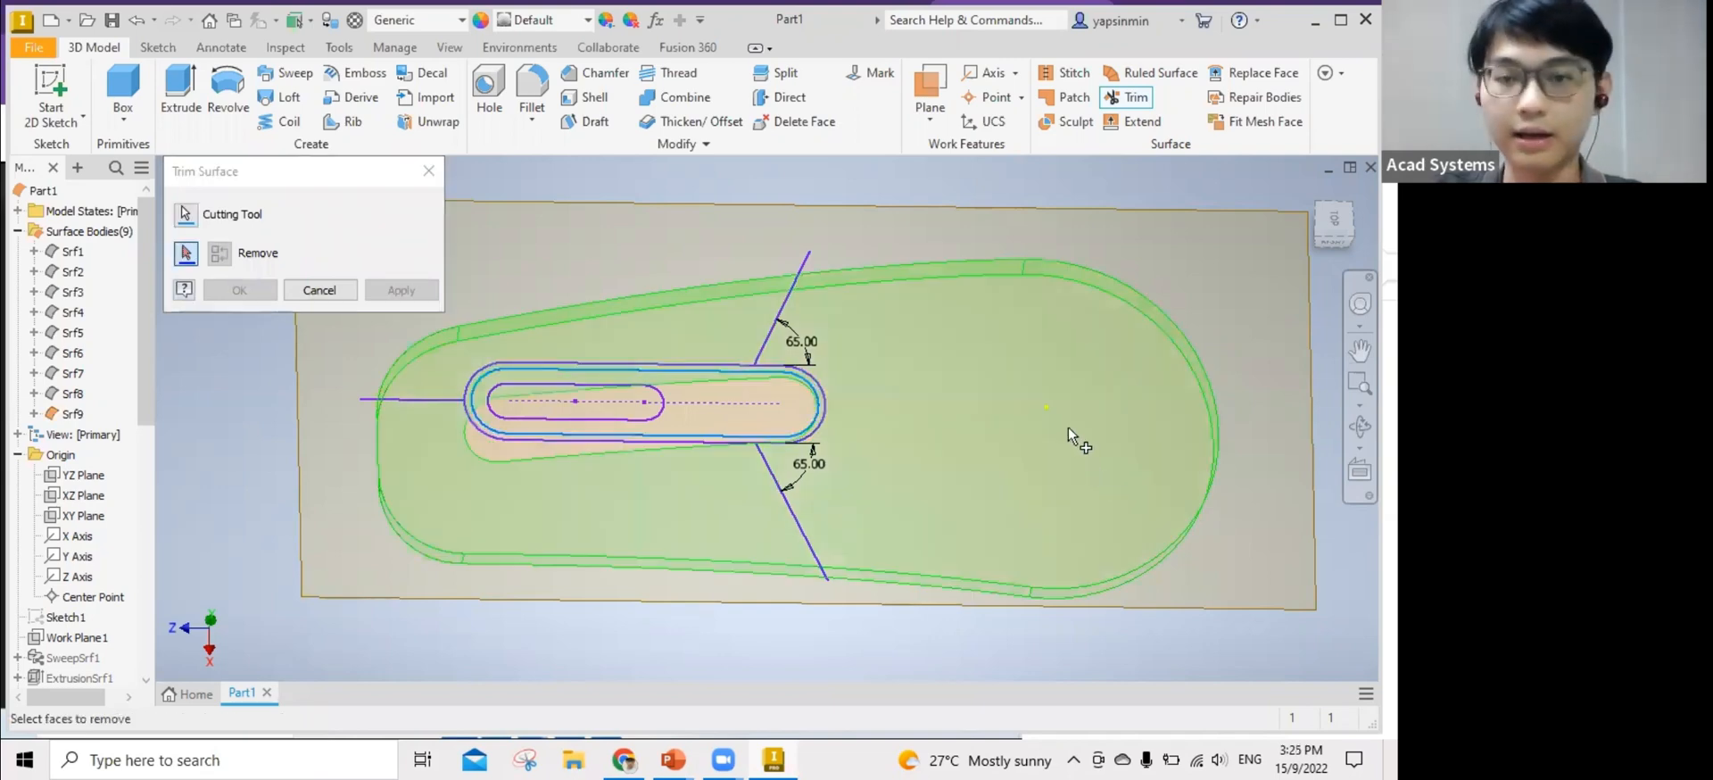
left_click(1045, 468)
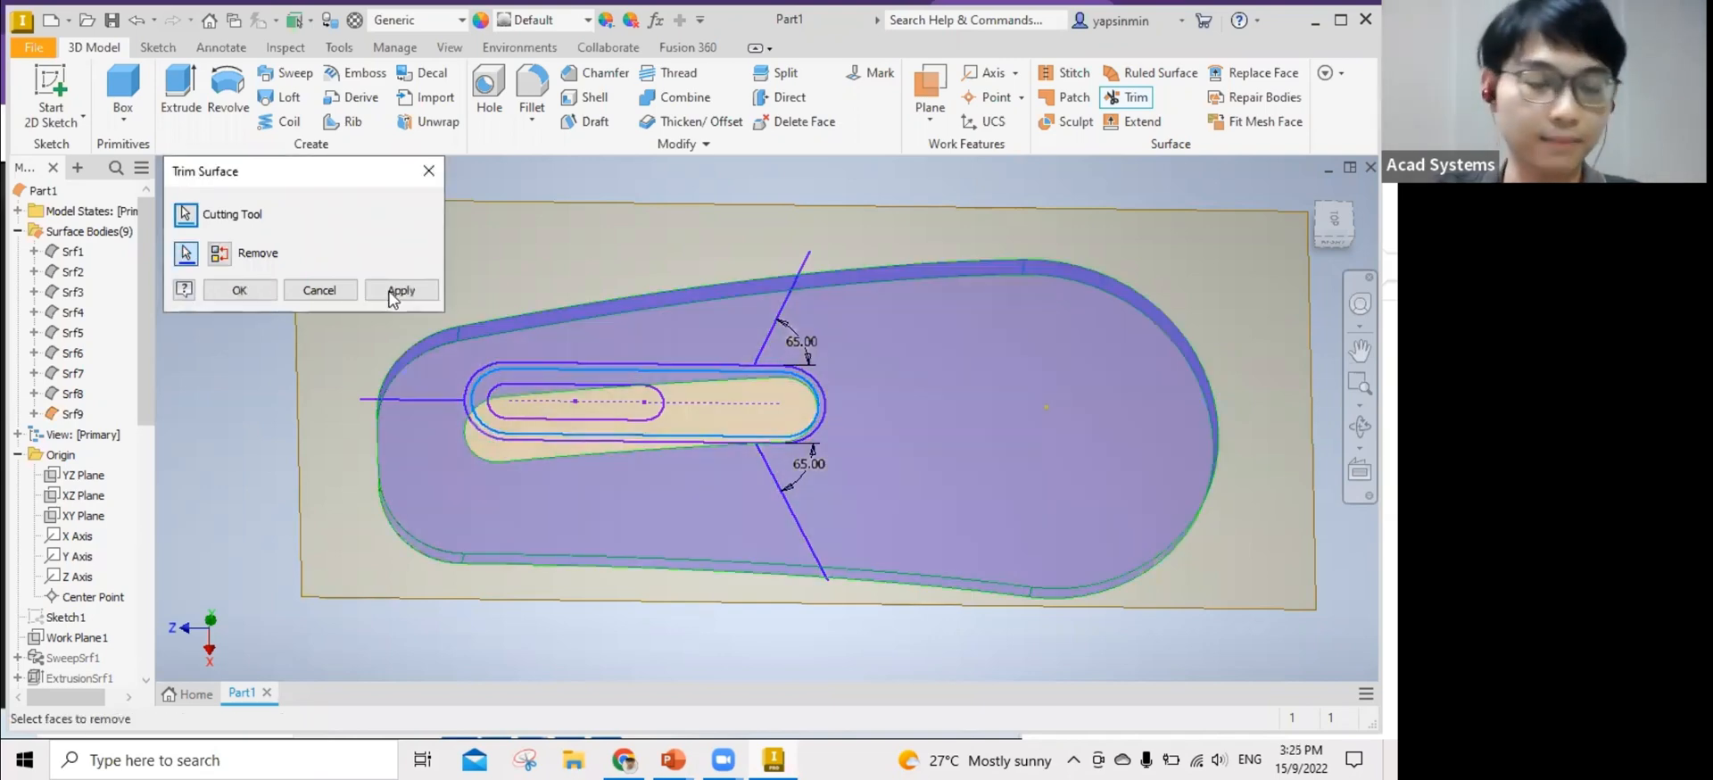
left_click(395, 291)
left_click(432, 171)
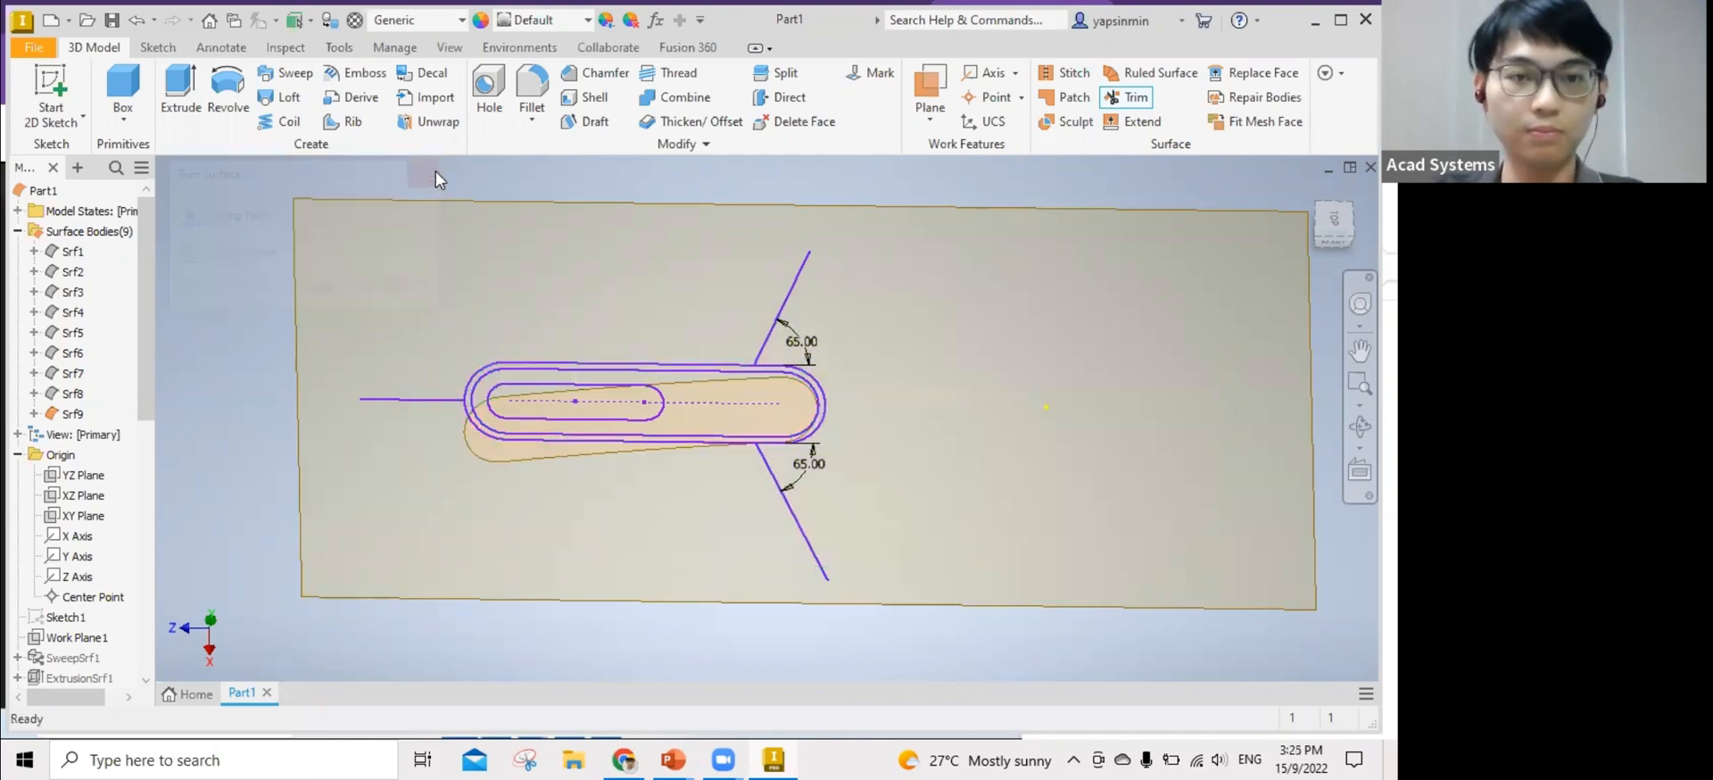
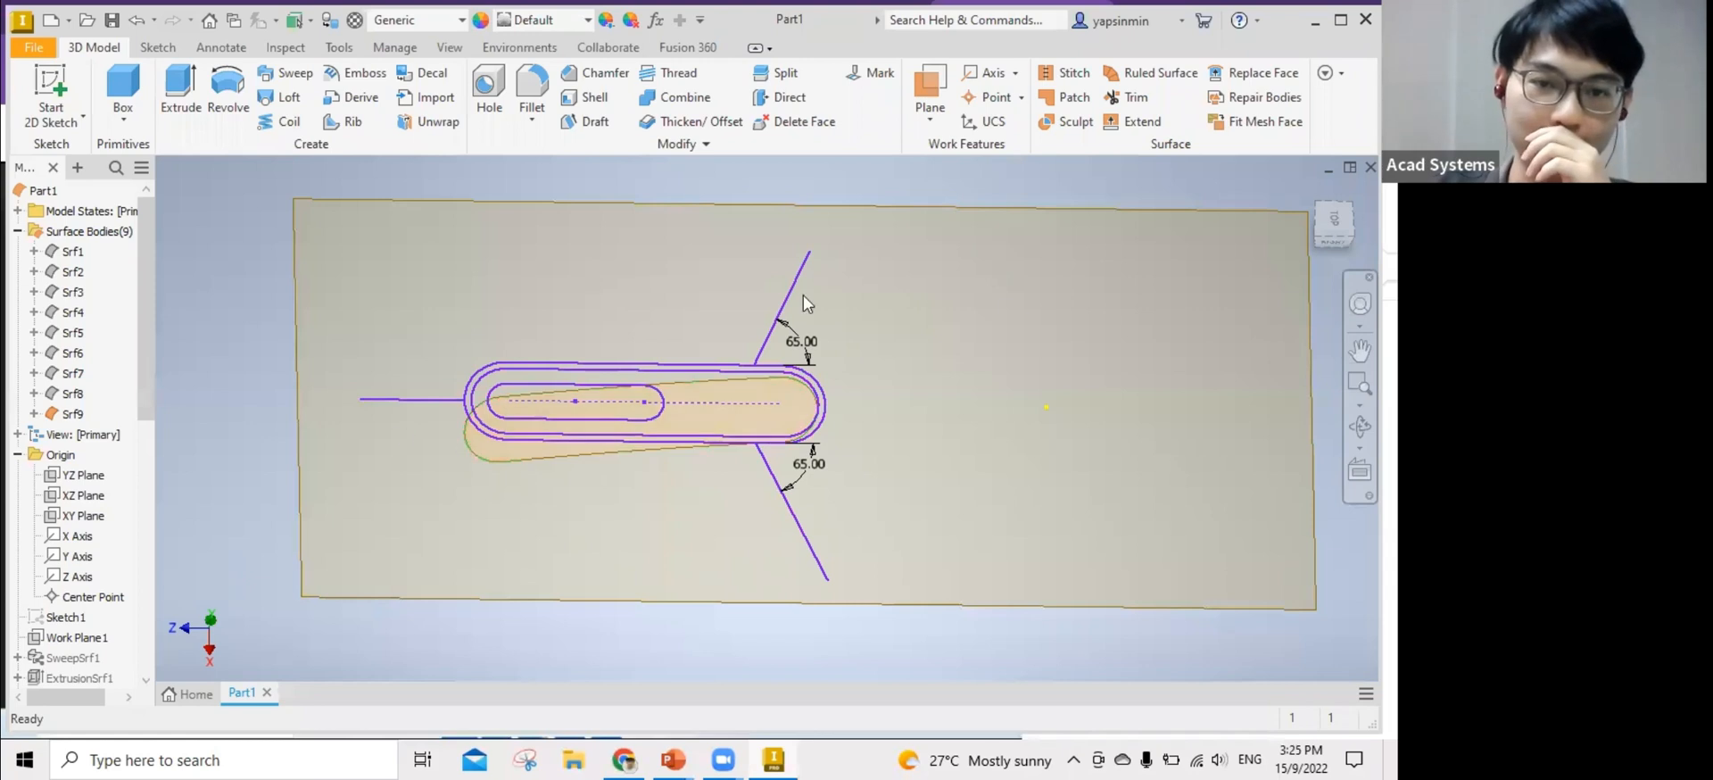
Show surface bodies Srf8, Srf7 and Srf6 again alongside the slot-shaped Srf9.
right_click(72, 393)
left_click(116, 493)
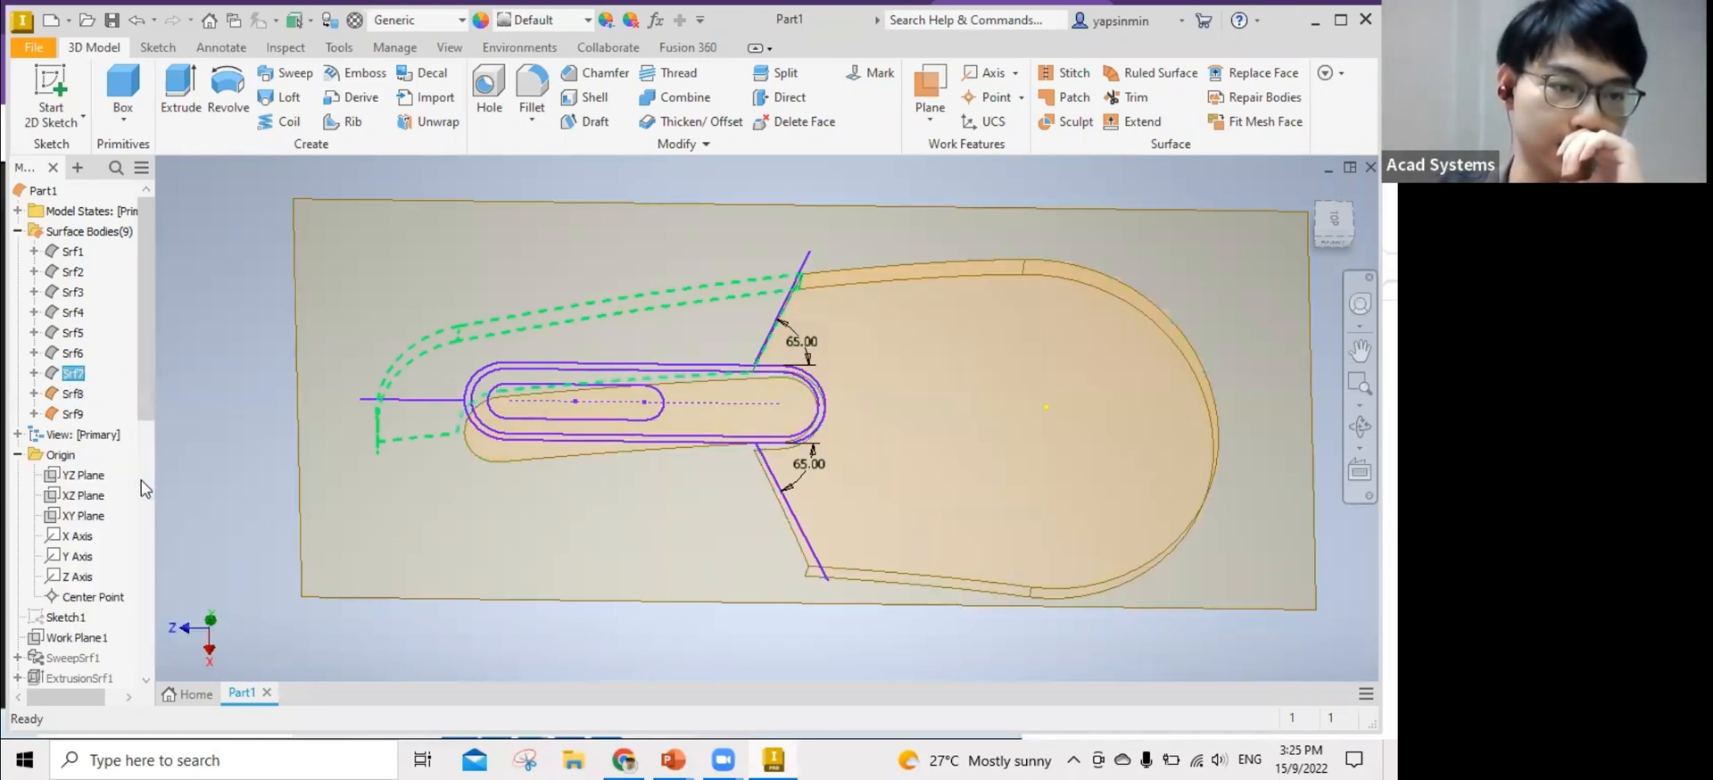
right_click(72, 373)
left_click(116, 475)
right_click(72, 353)
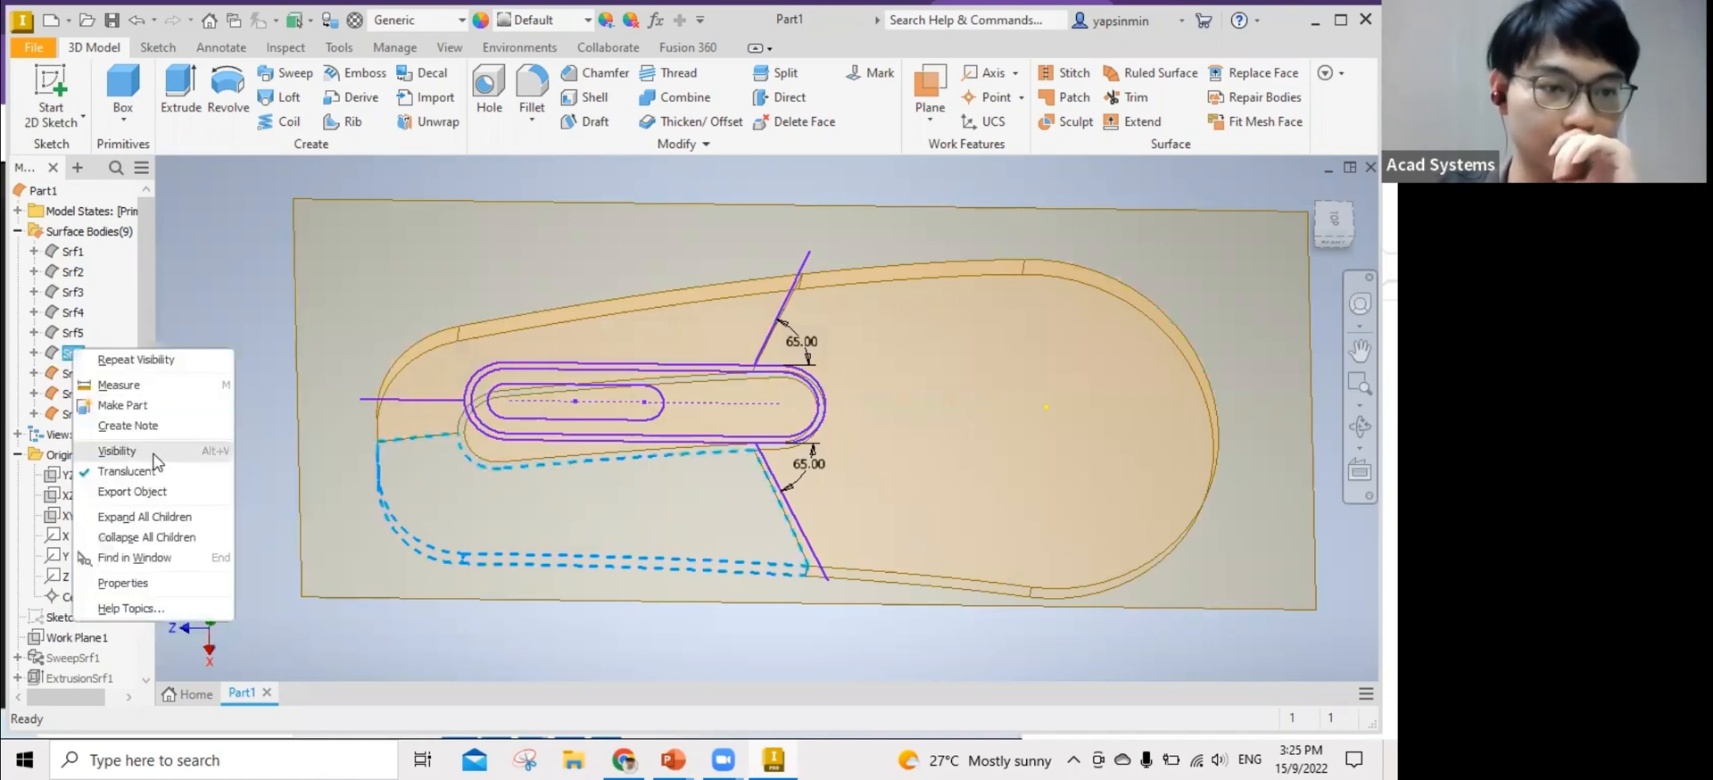
left_click(117, 450)
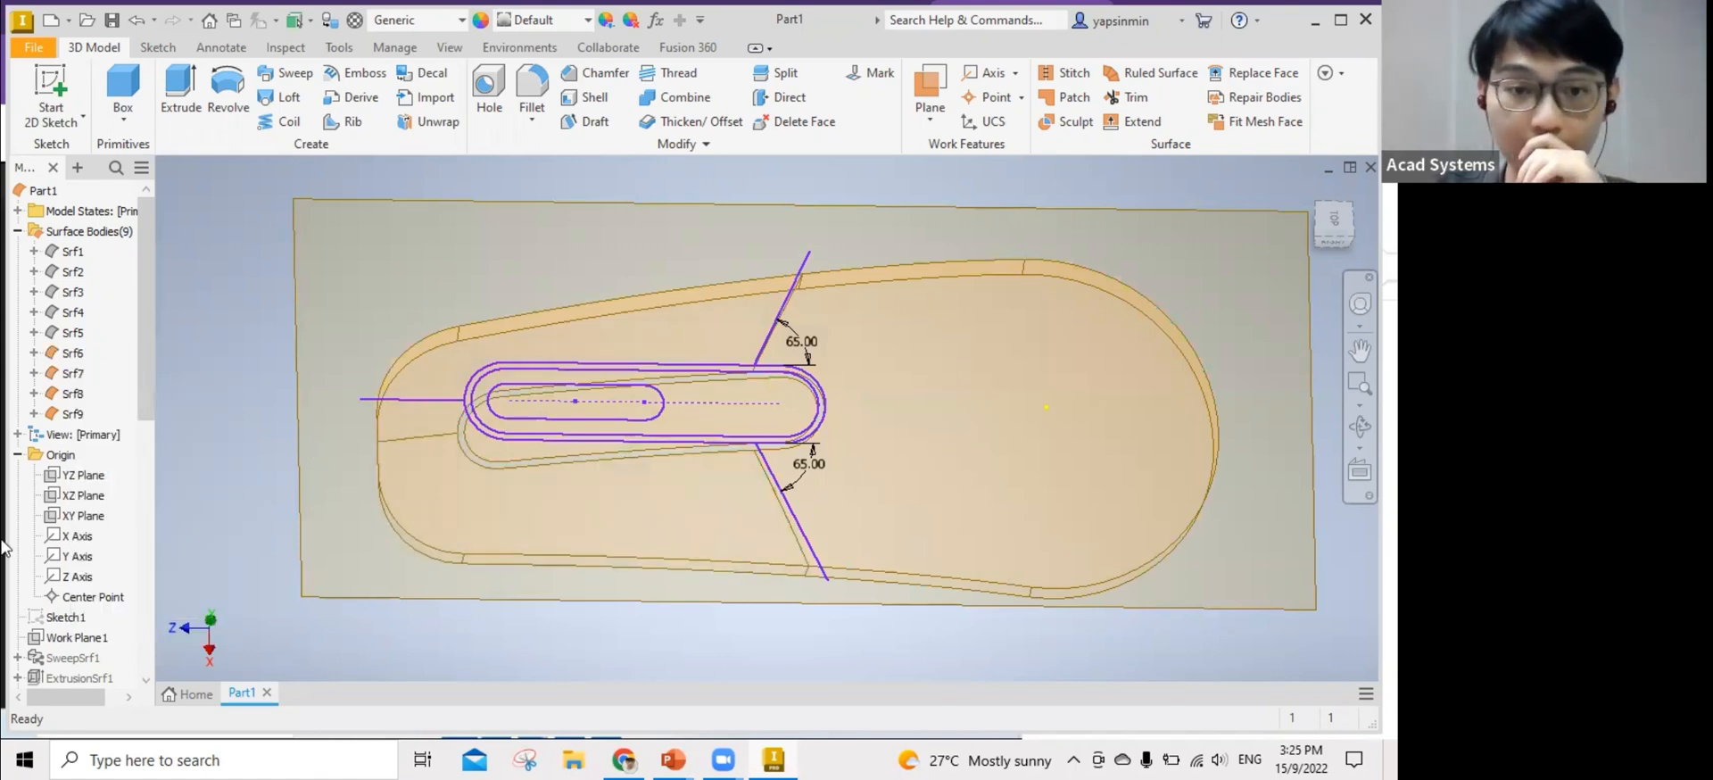
Hide the shared sketch Sketch4 under the Trim6 feature.
scroll(74, 685, "down", 10)
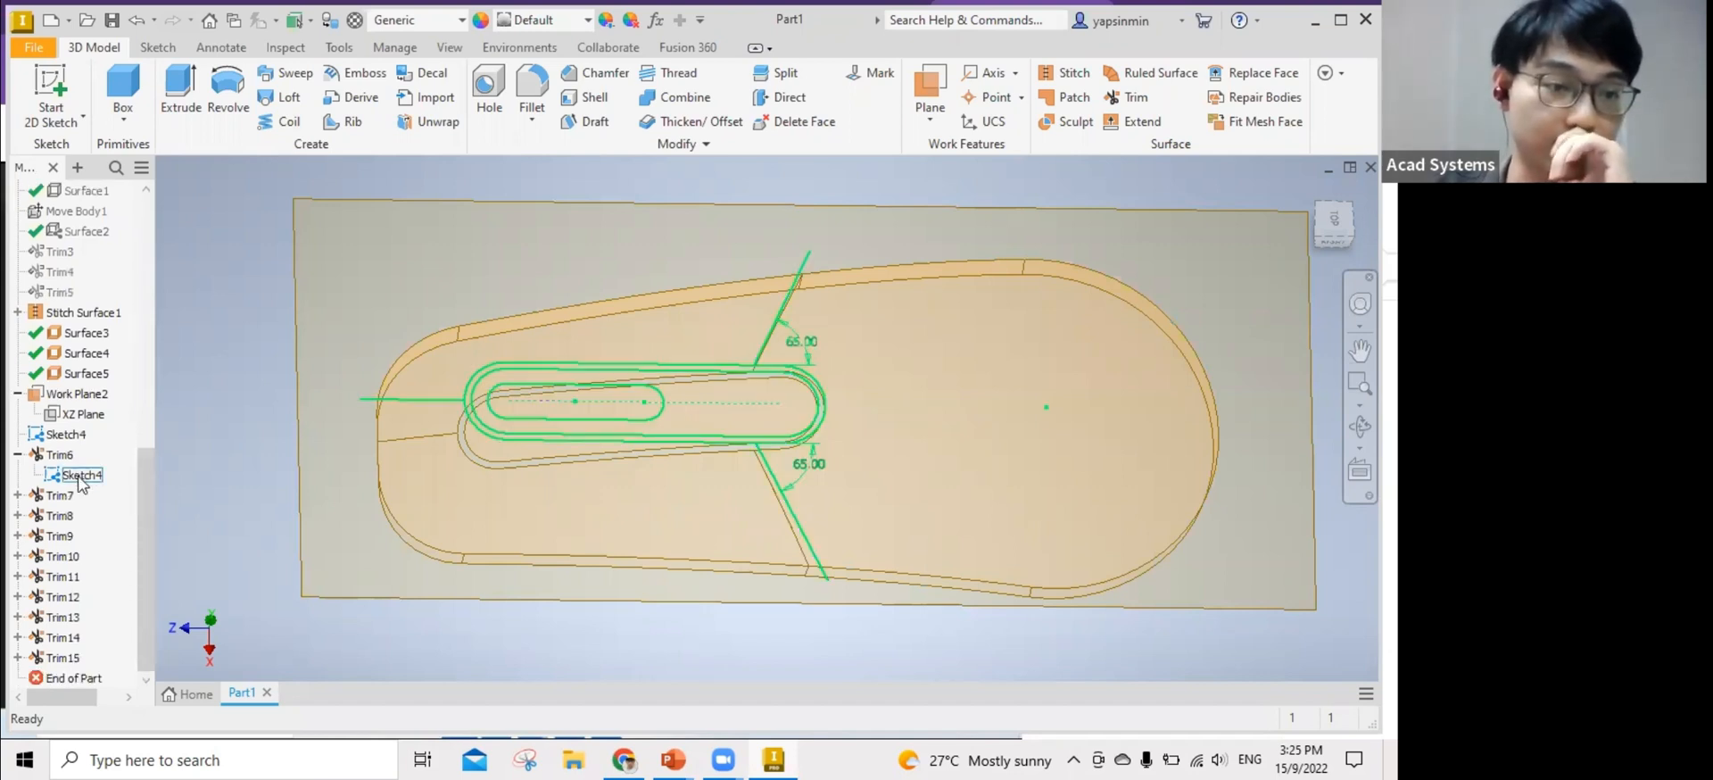
right_click(78, 476)
key("Return")
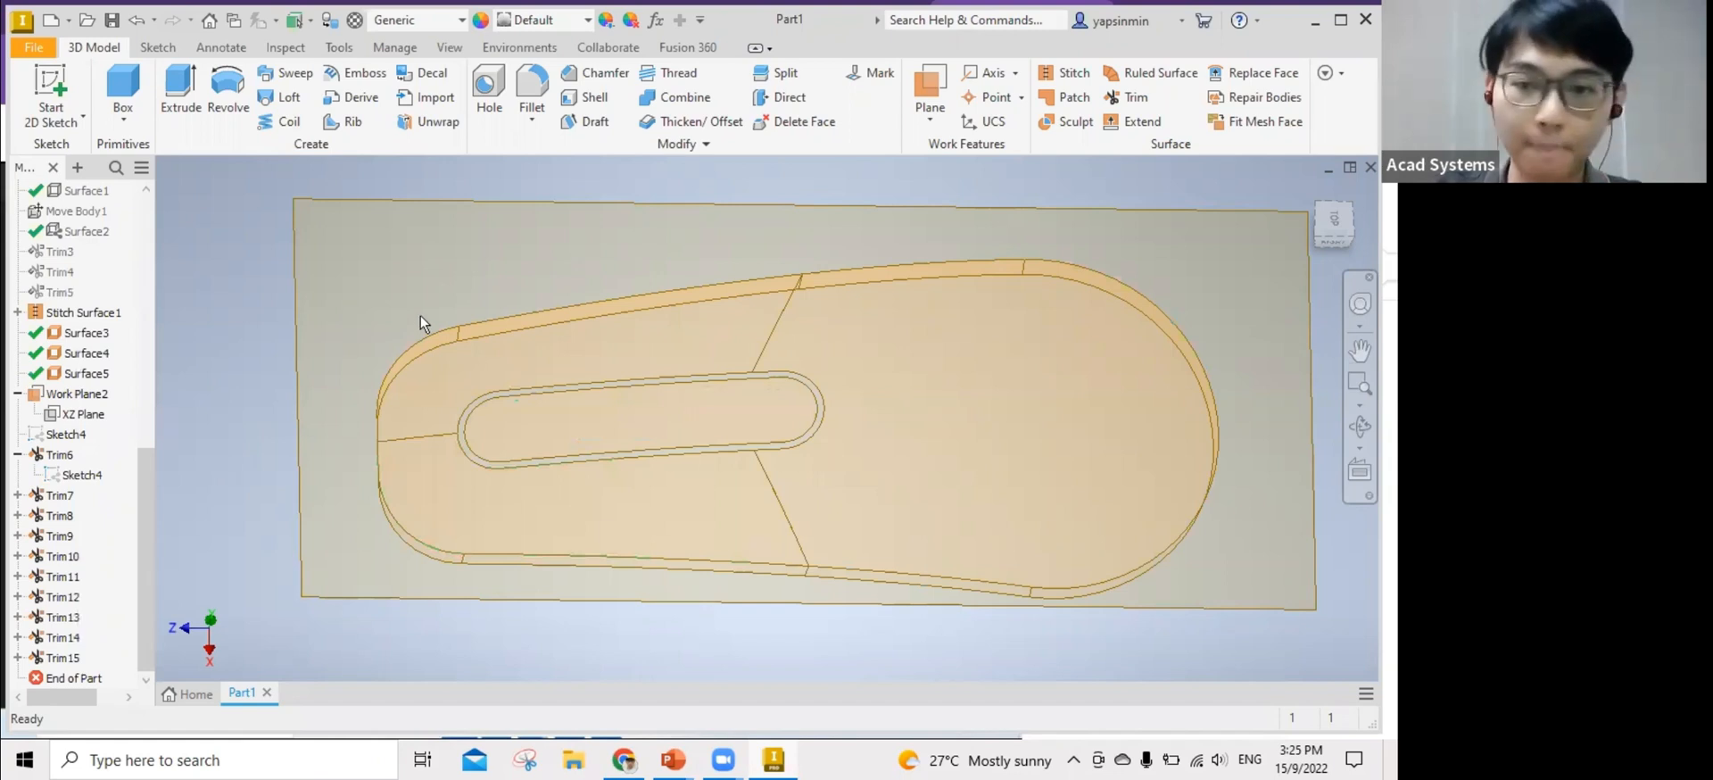
Hide surface bodies Srf7, Srf8 and Srf9, leaving only the Srf6 section displayed.
middle_click_drag(898, 390, 895, 390)
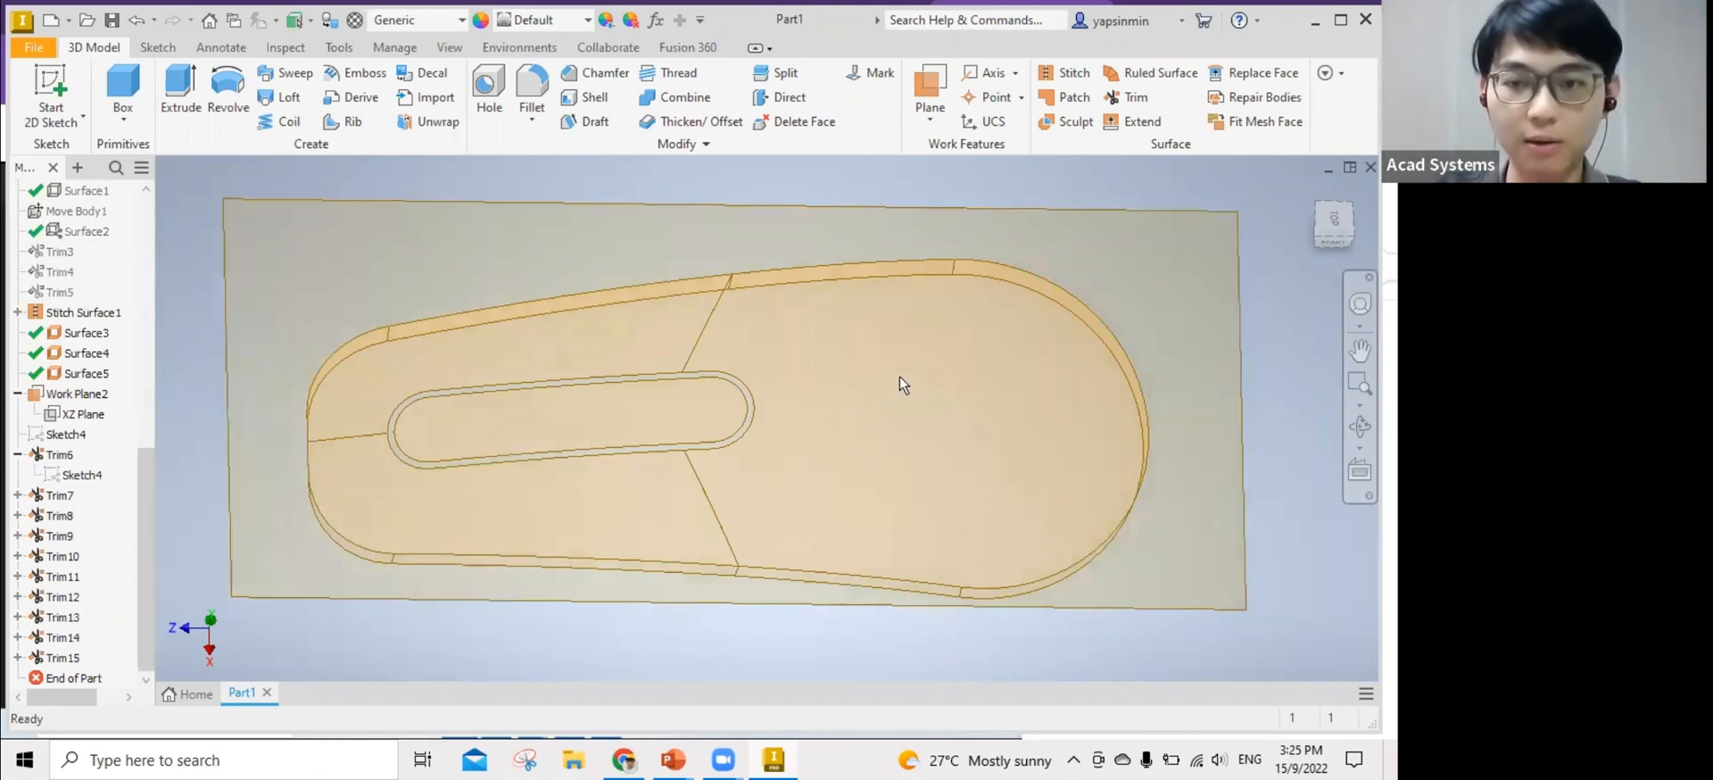
scroll(1097, 451, "down", 3)
middle_click_drag(1141, 477, 67, 314, "shift")
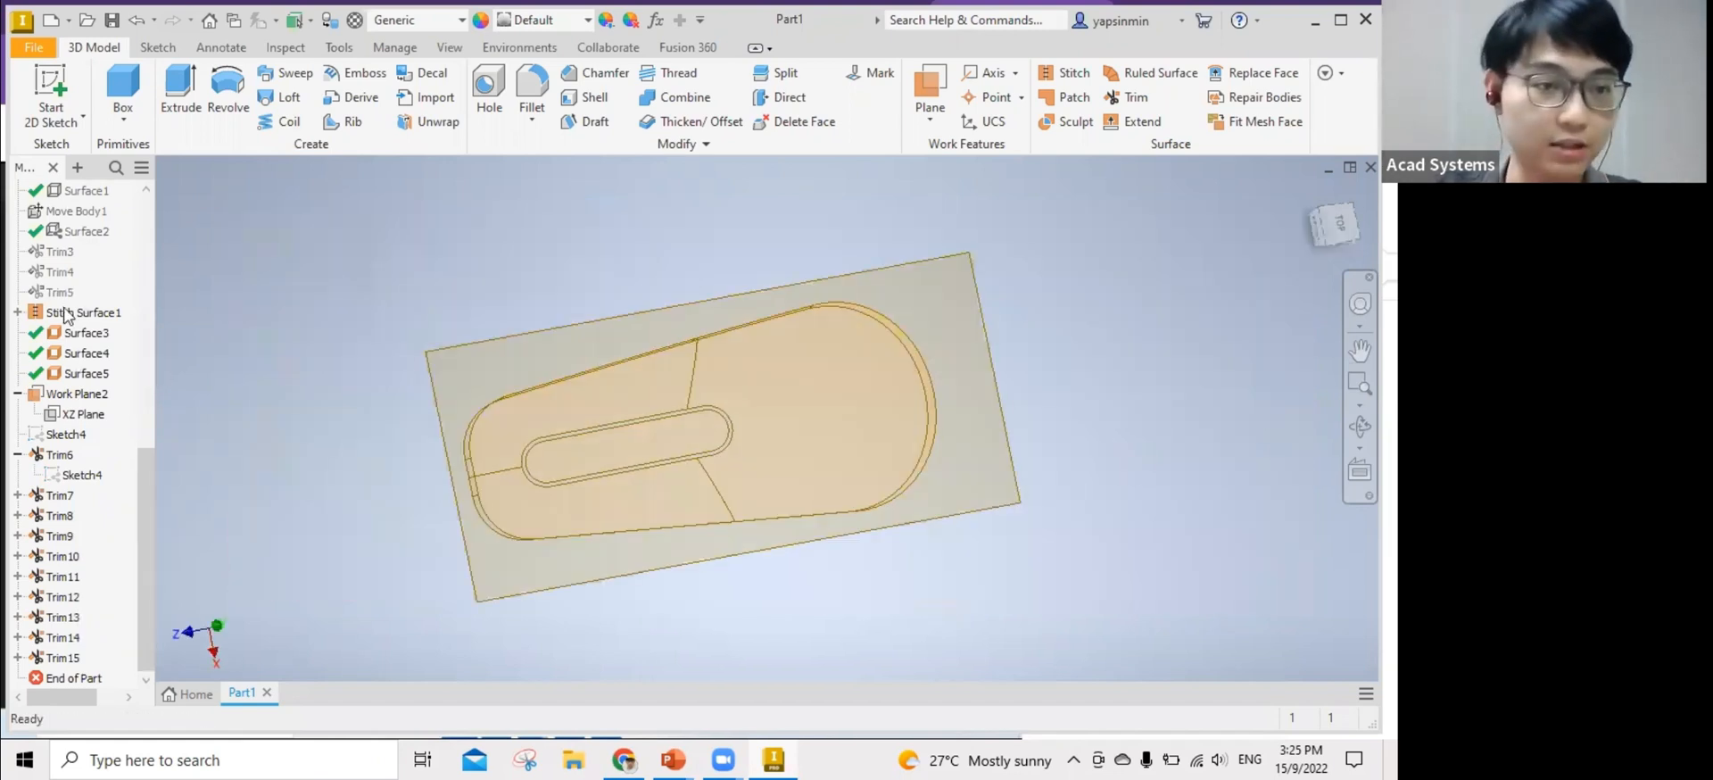
scroll(70, 315, "up", 10)
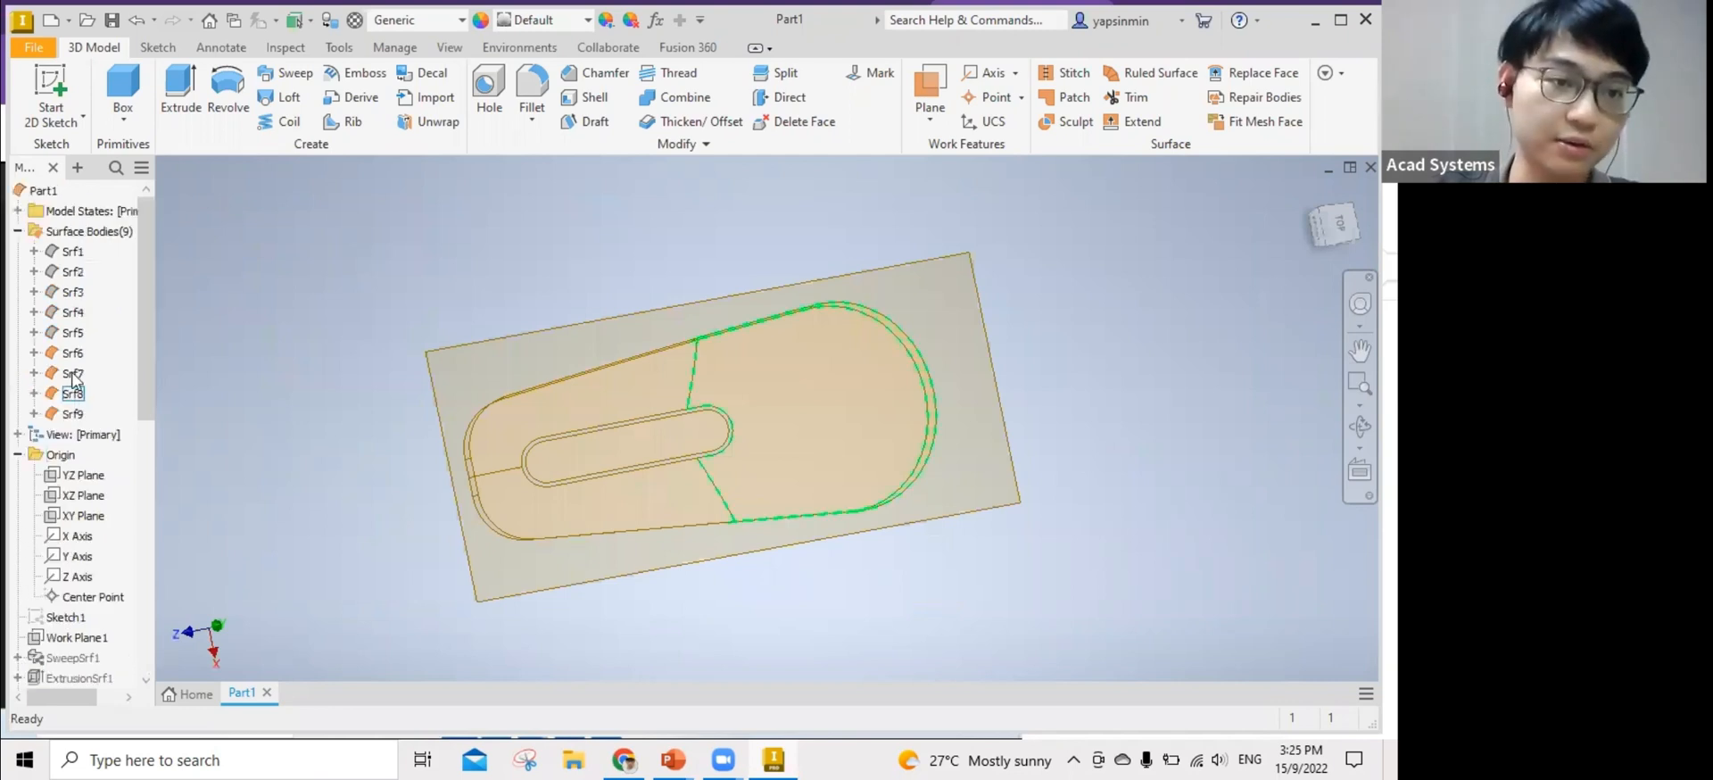
left_click(72, 375)
right_click(72, 373)
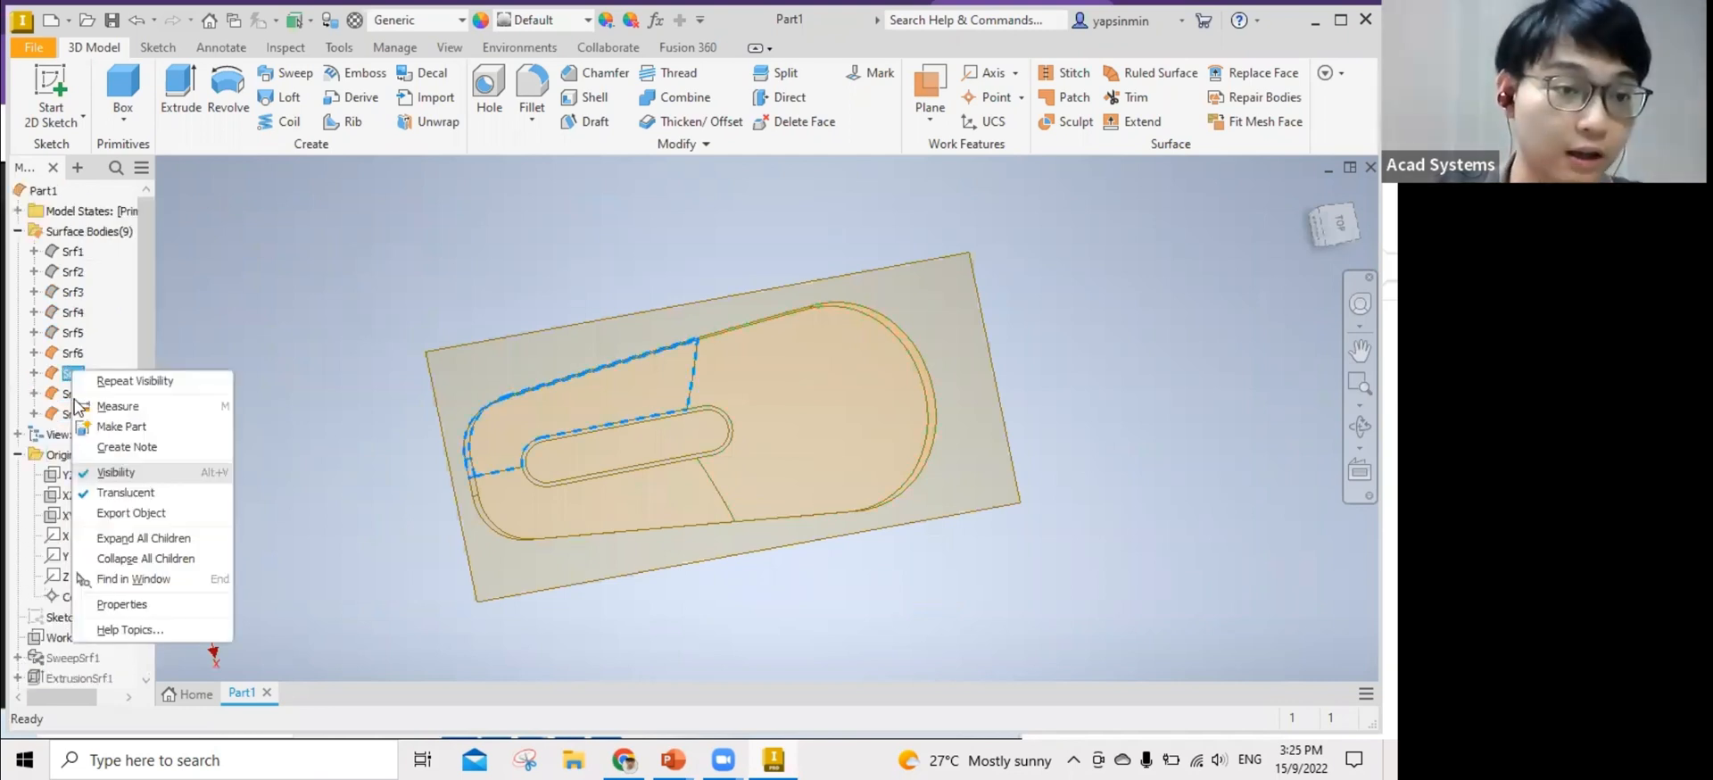
right_click(72, 393)
right_click(71, 413)
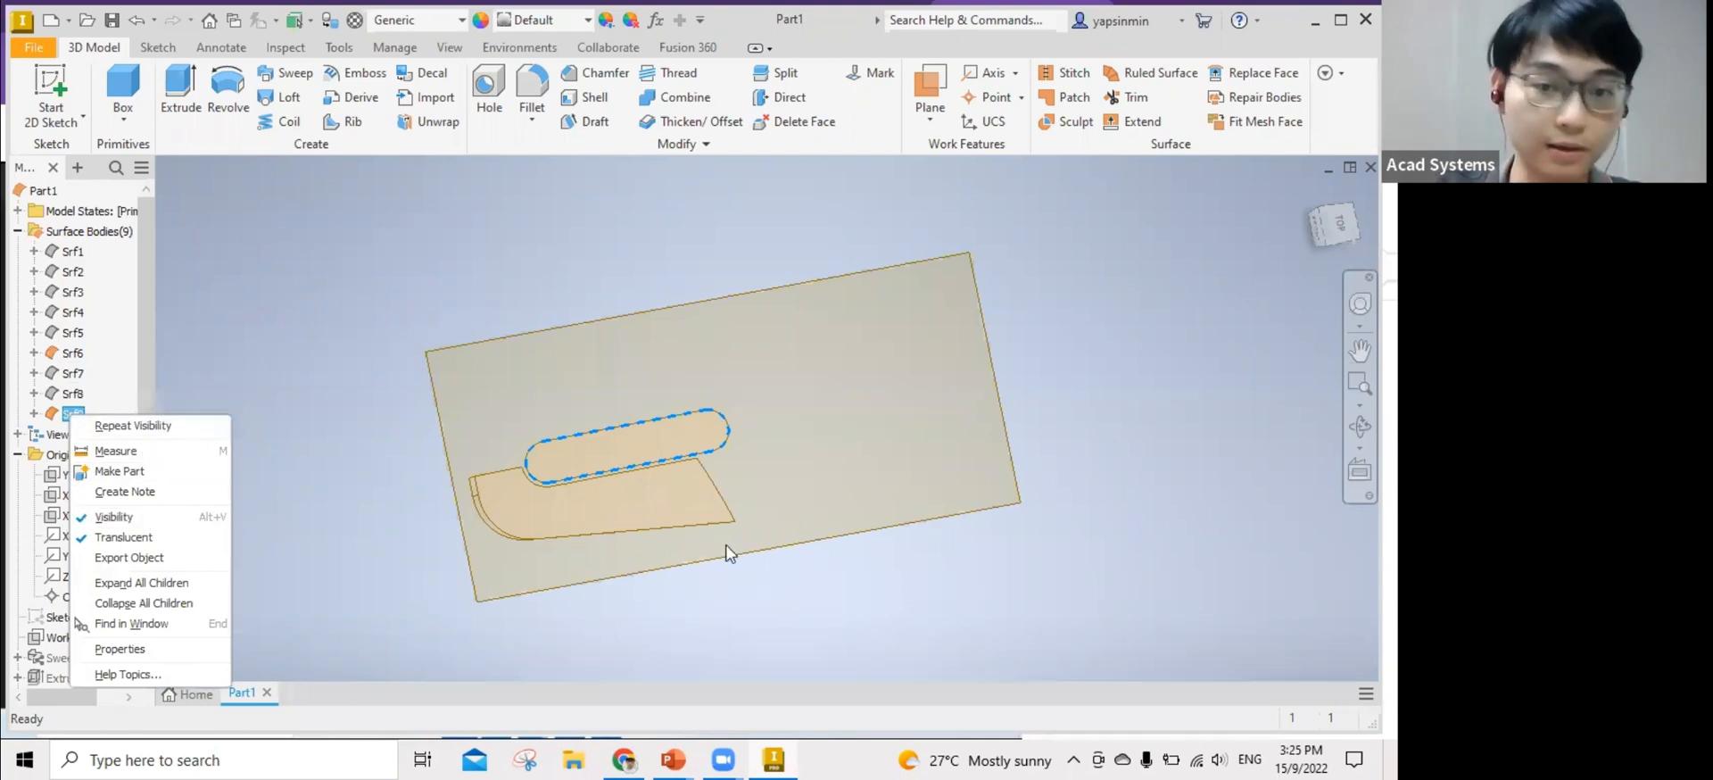
key("v")
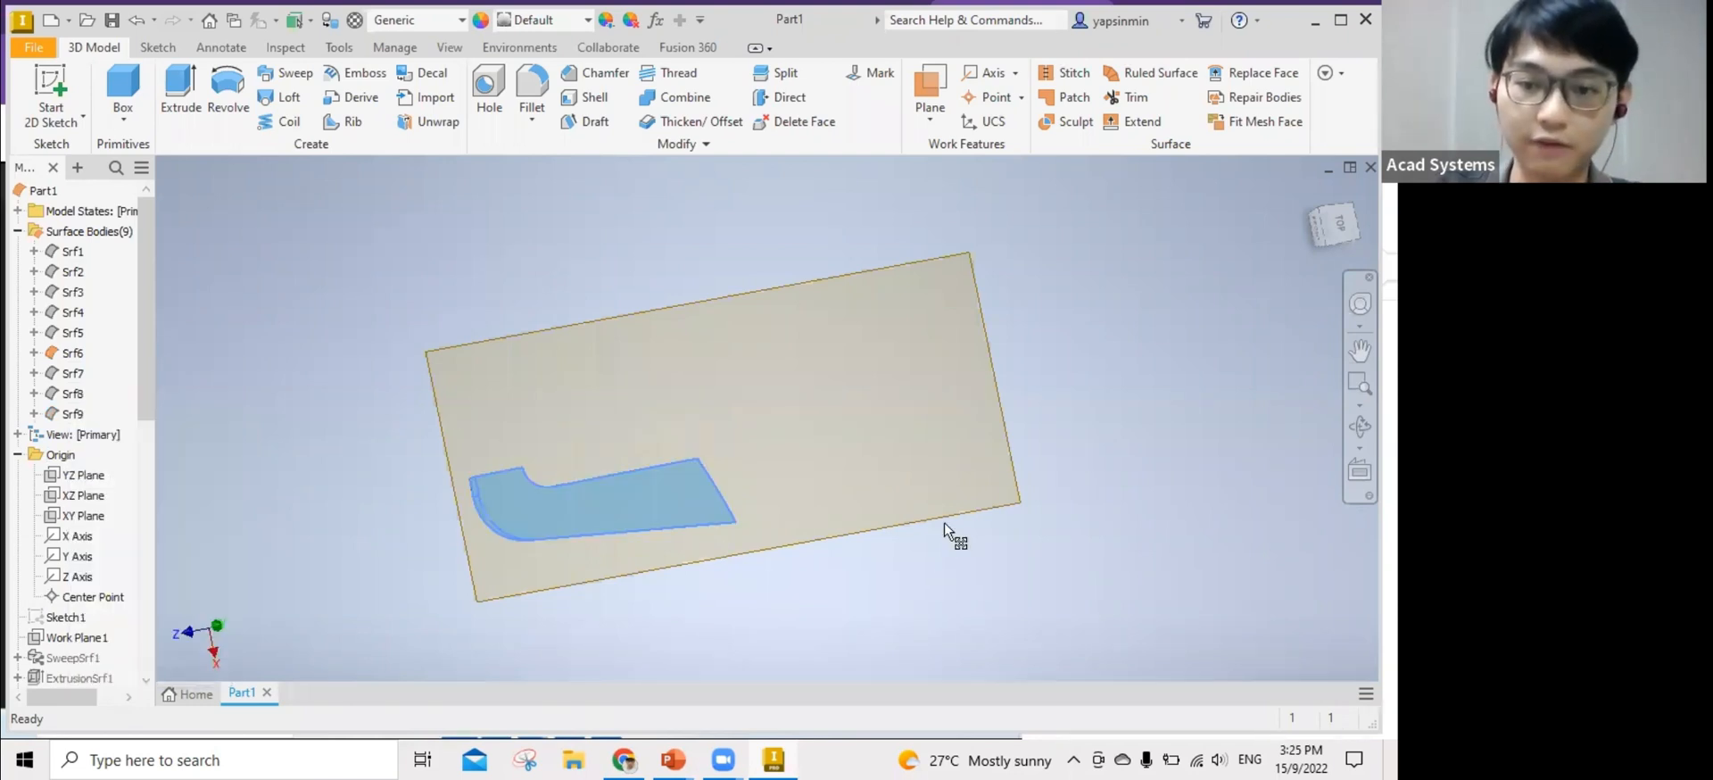
Hide Work Plane2 around the remaining surface section.
left_click(943, 521)
right_click(928, 521)
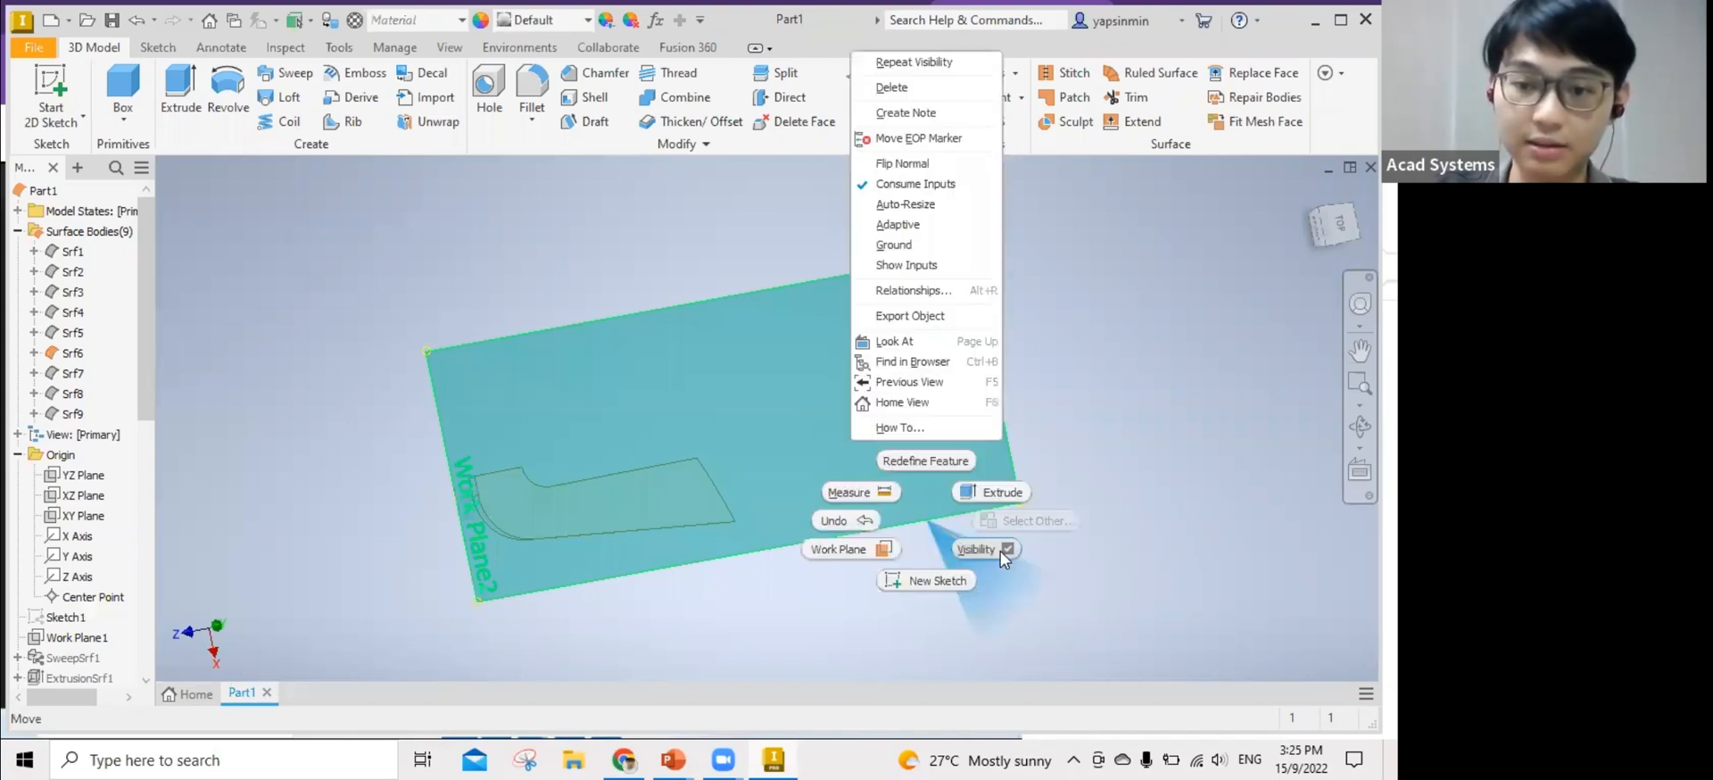
left_click(1000, 551)
Thicken all four faces of the Srf6 section by 1 mm in the flipped, inward direction.
left_click_drag(896, 622, 429, 368)
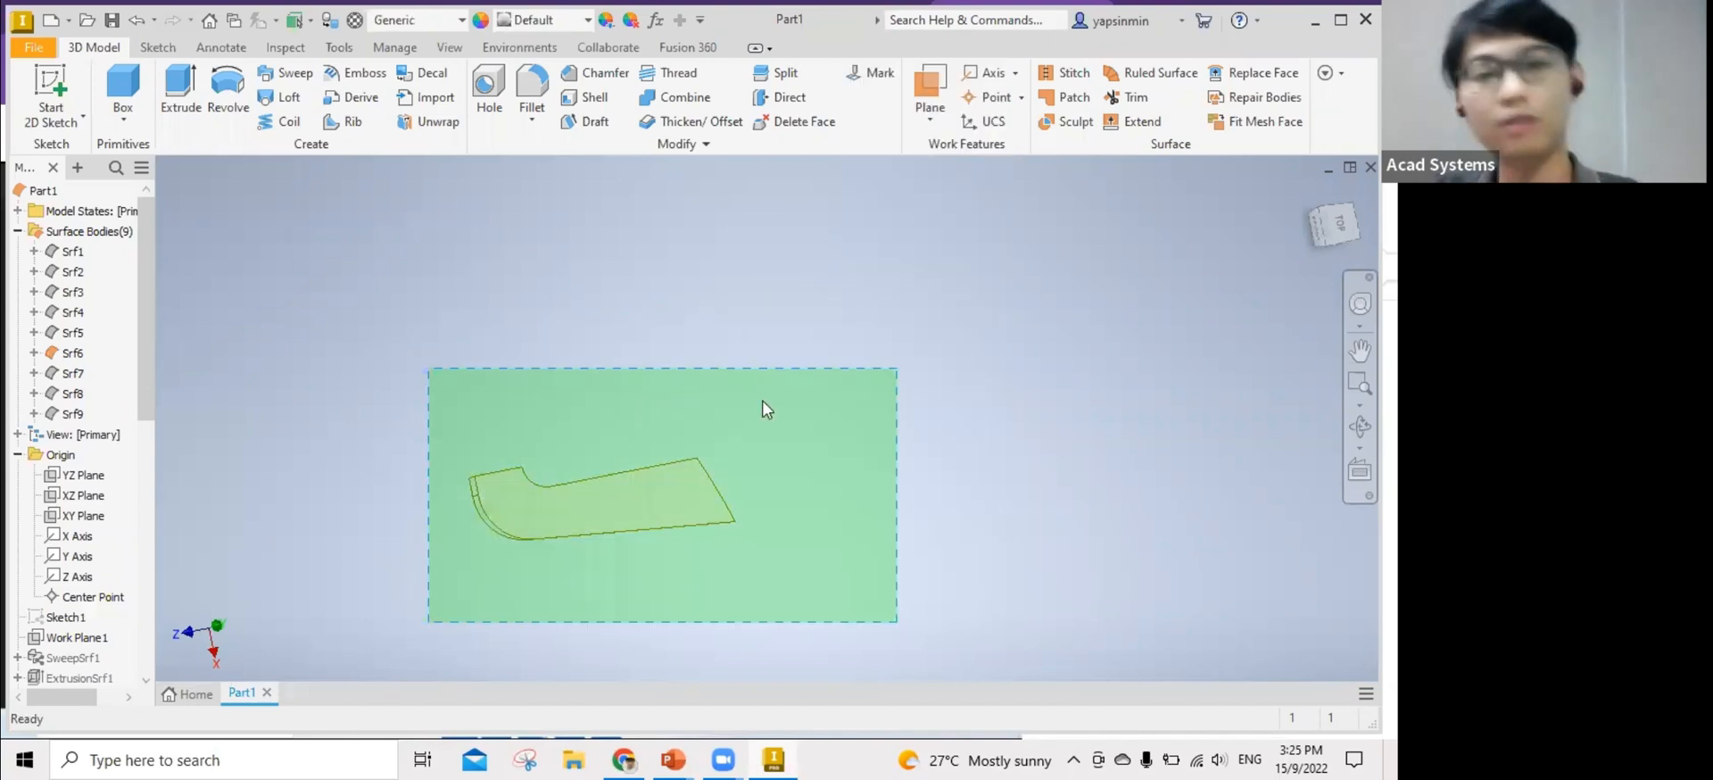
left_click_drag(877, 575, 375, 357)
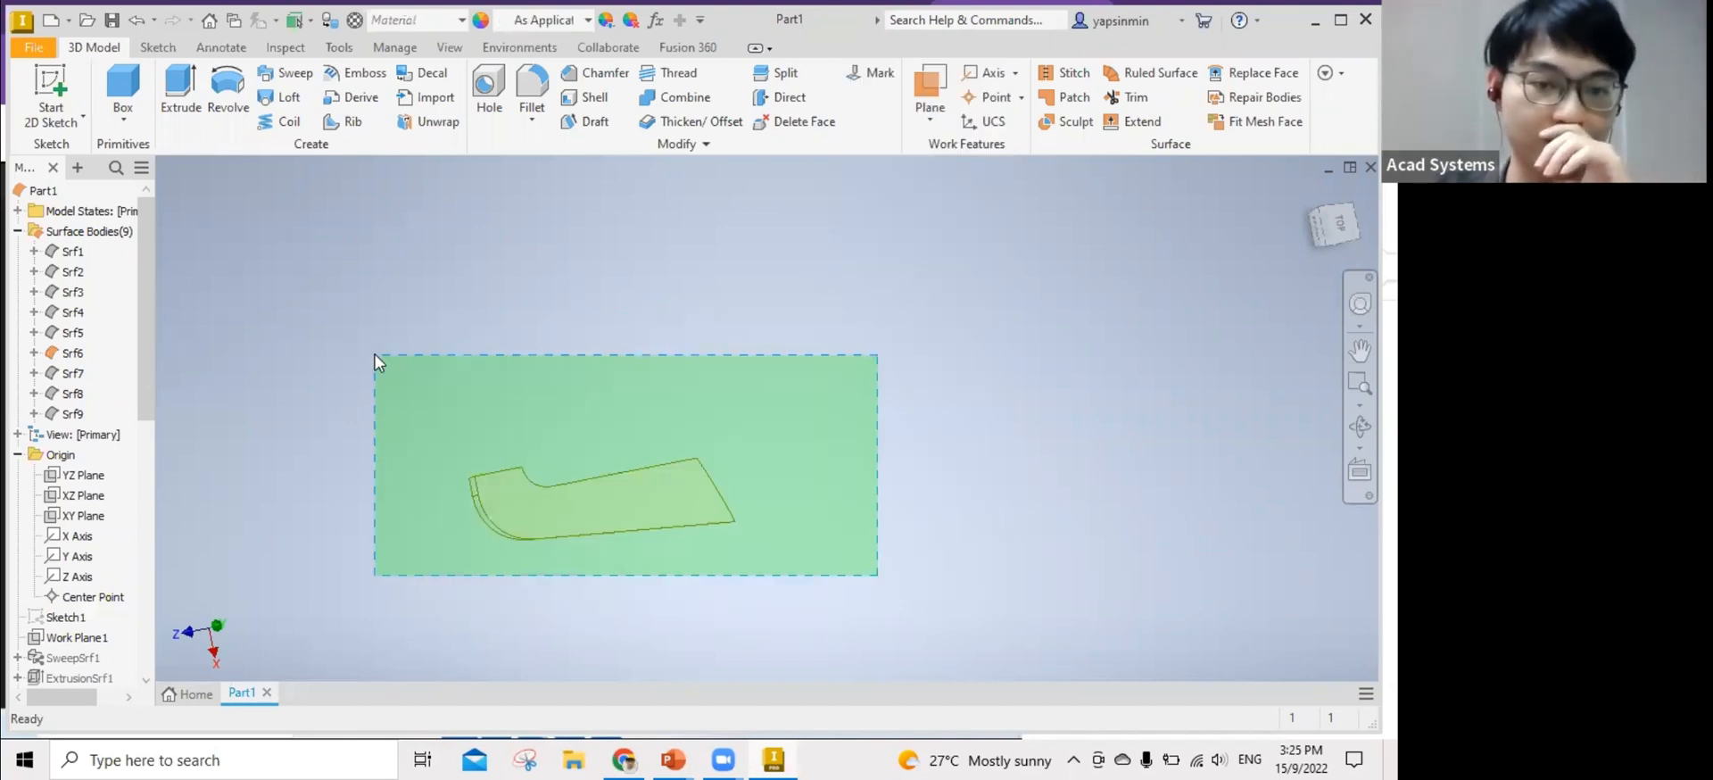
middle_click_drag(809, 505, 799, 409, "shift")
middle_click_drag(751, 152, 740, 116, "shift")
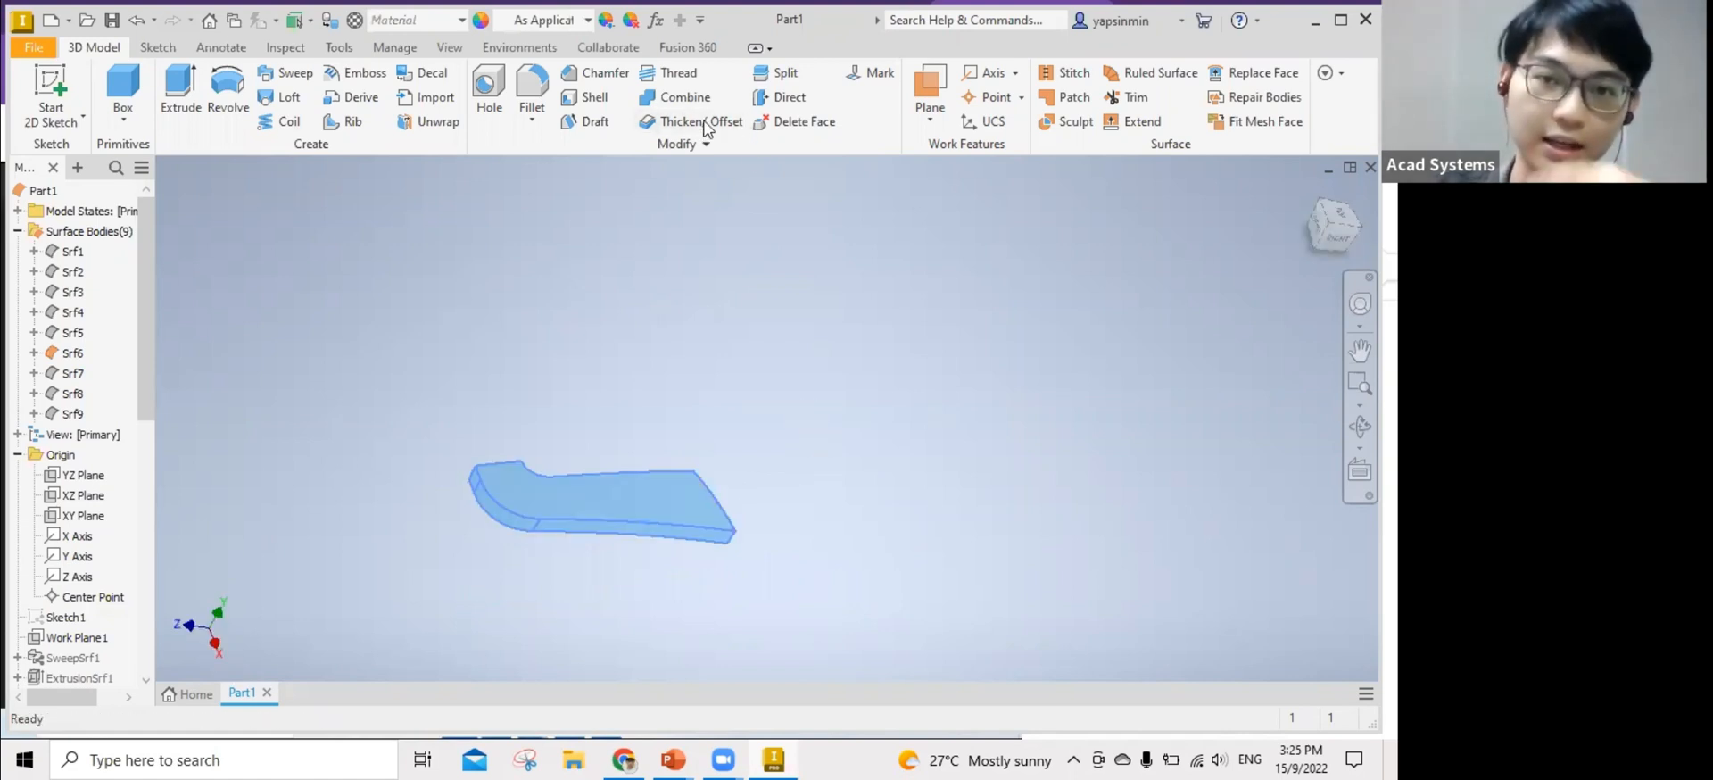
left_click(705, 121)
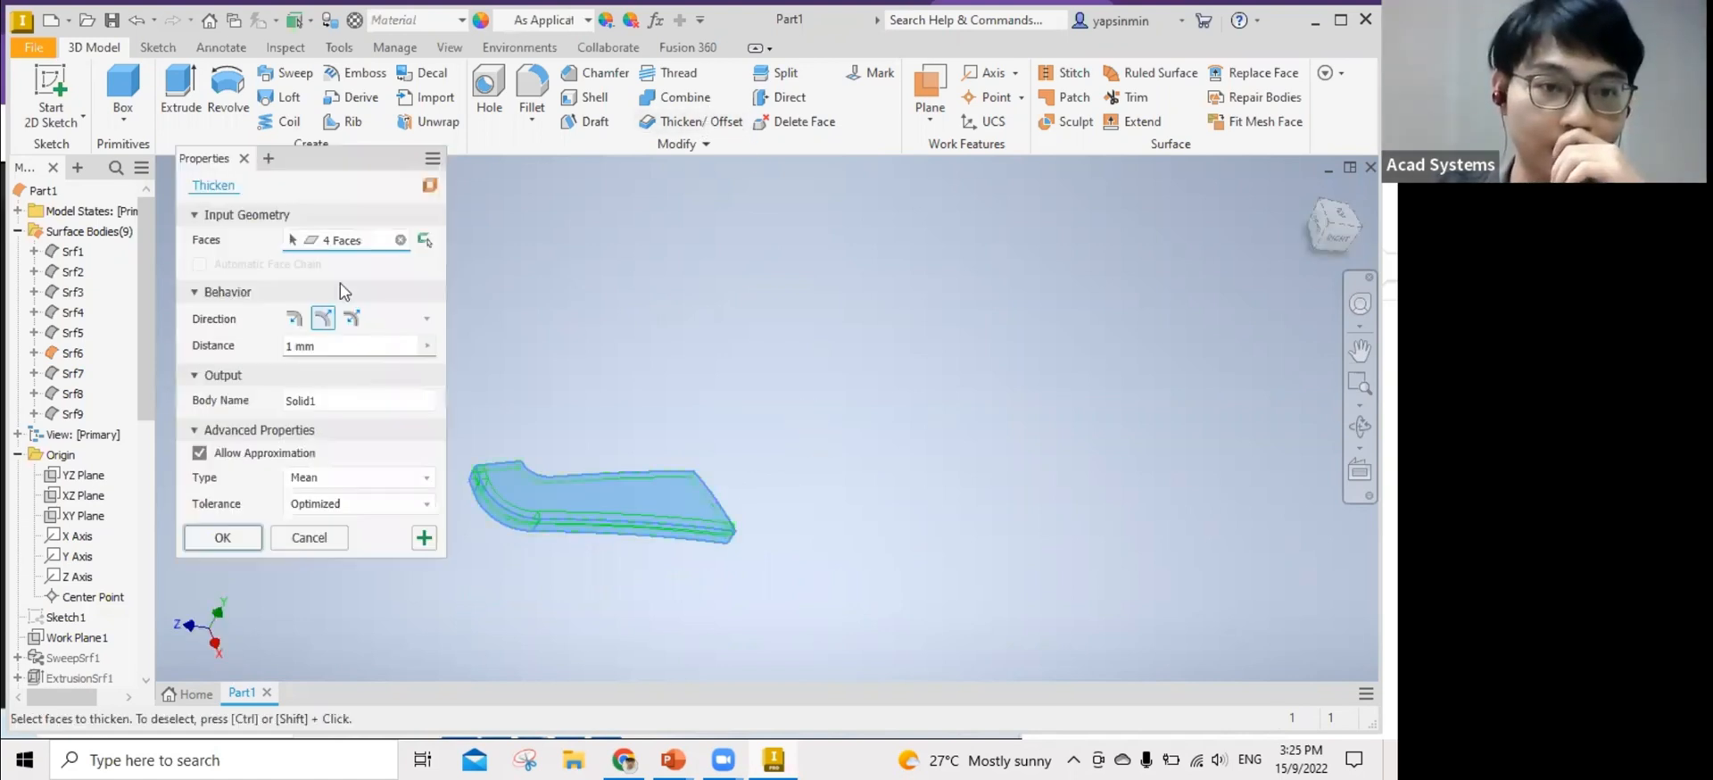
left_click(295, 318)
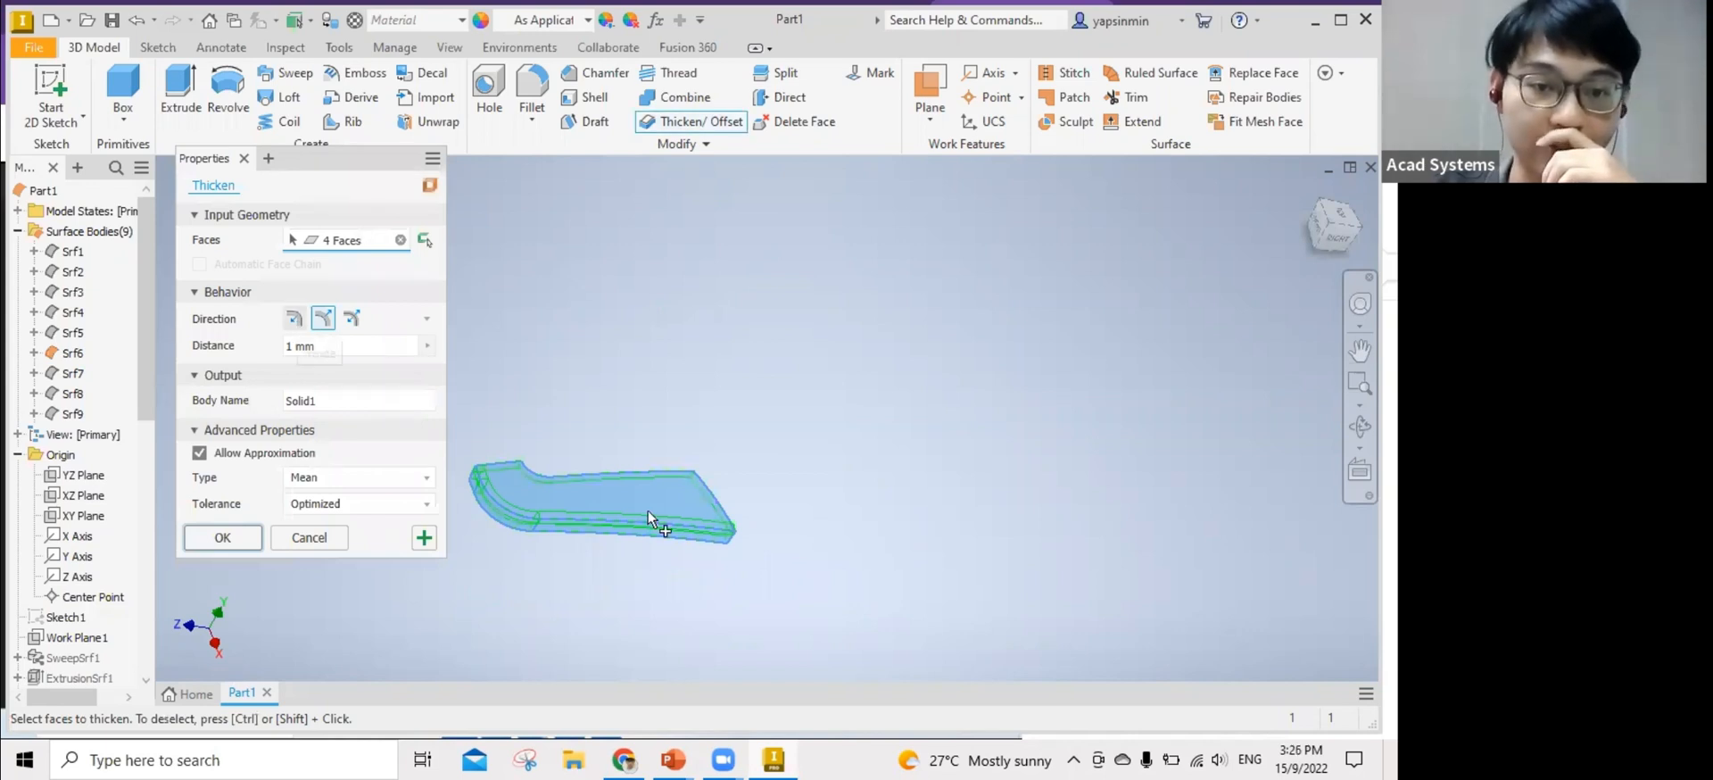
scroll(520, 458, "up", 3)
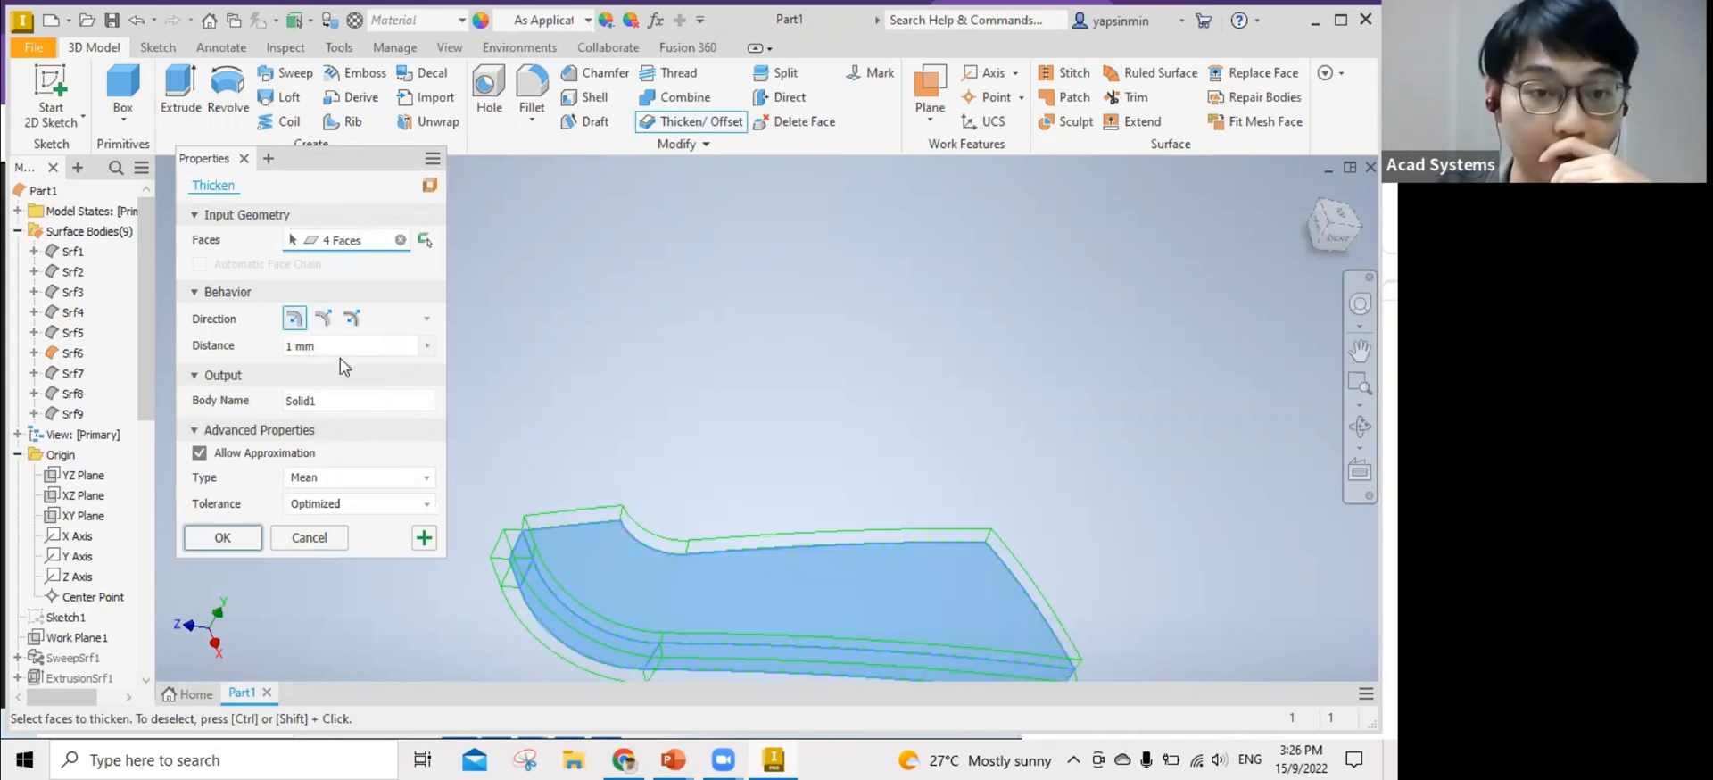
left_click(323, 319)
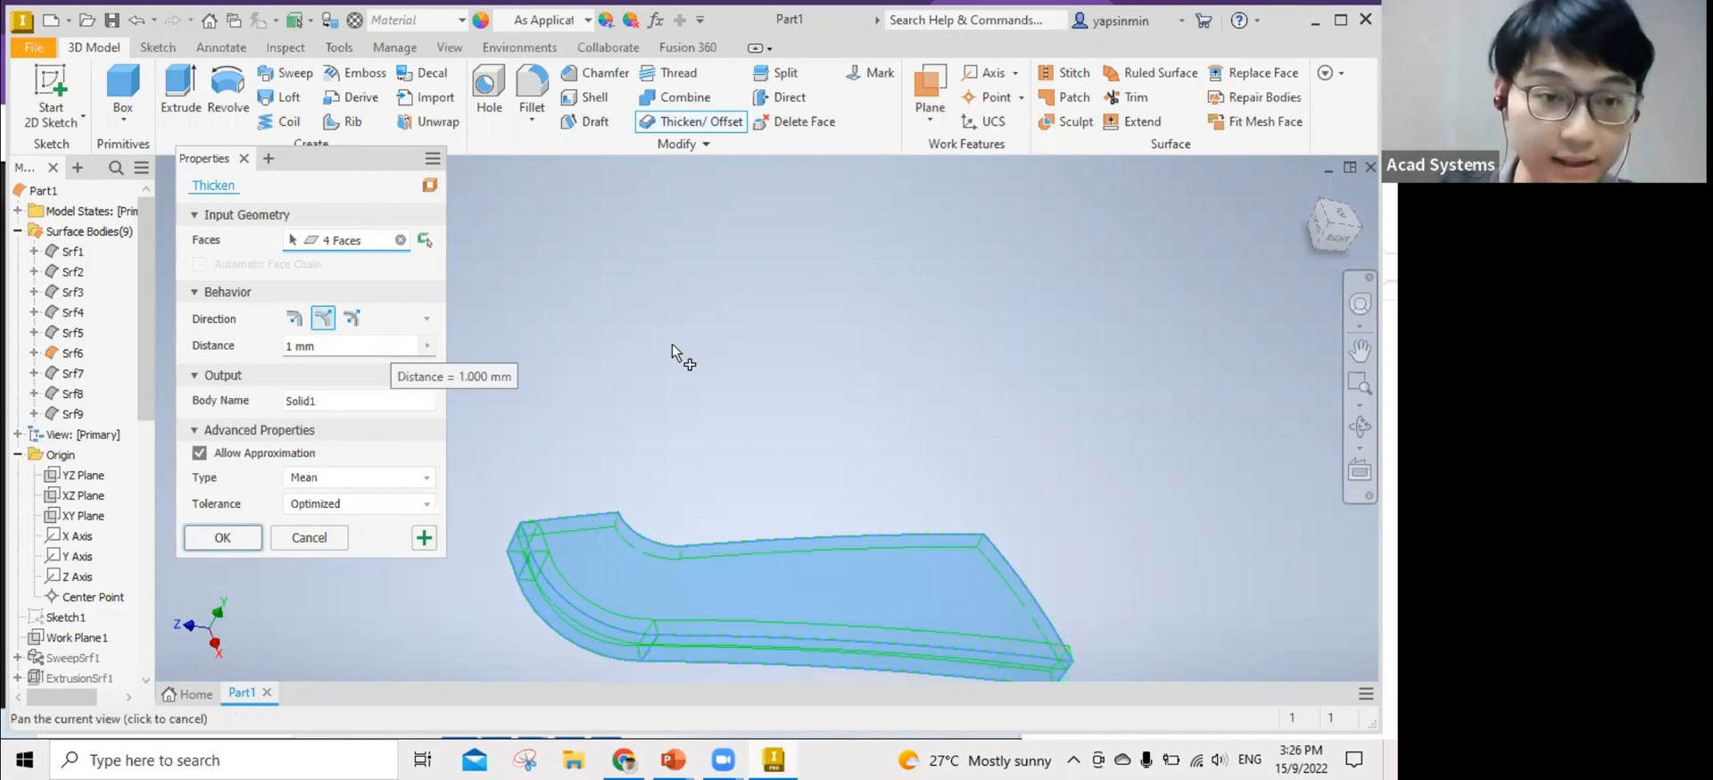
key("Return")
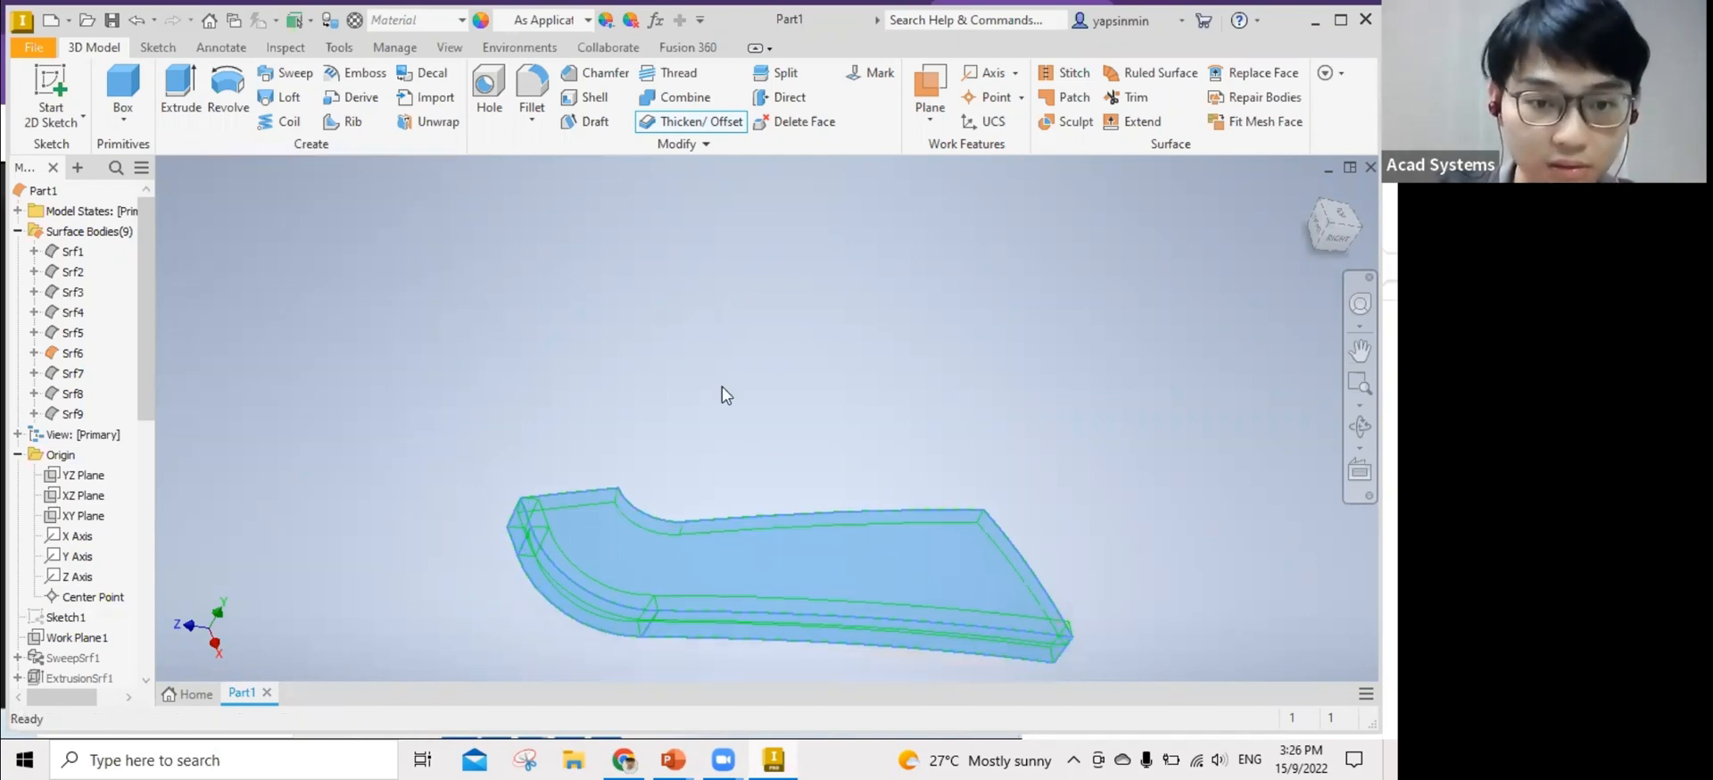
middle_click_drag(956, 612, 520, 313, "shift")
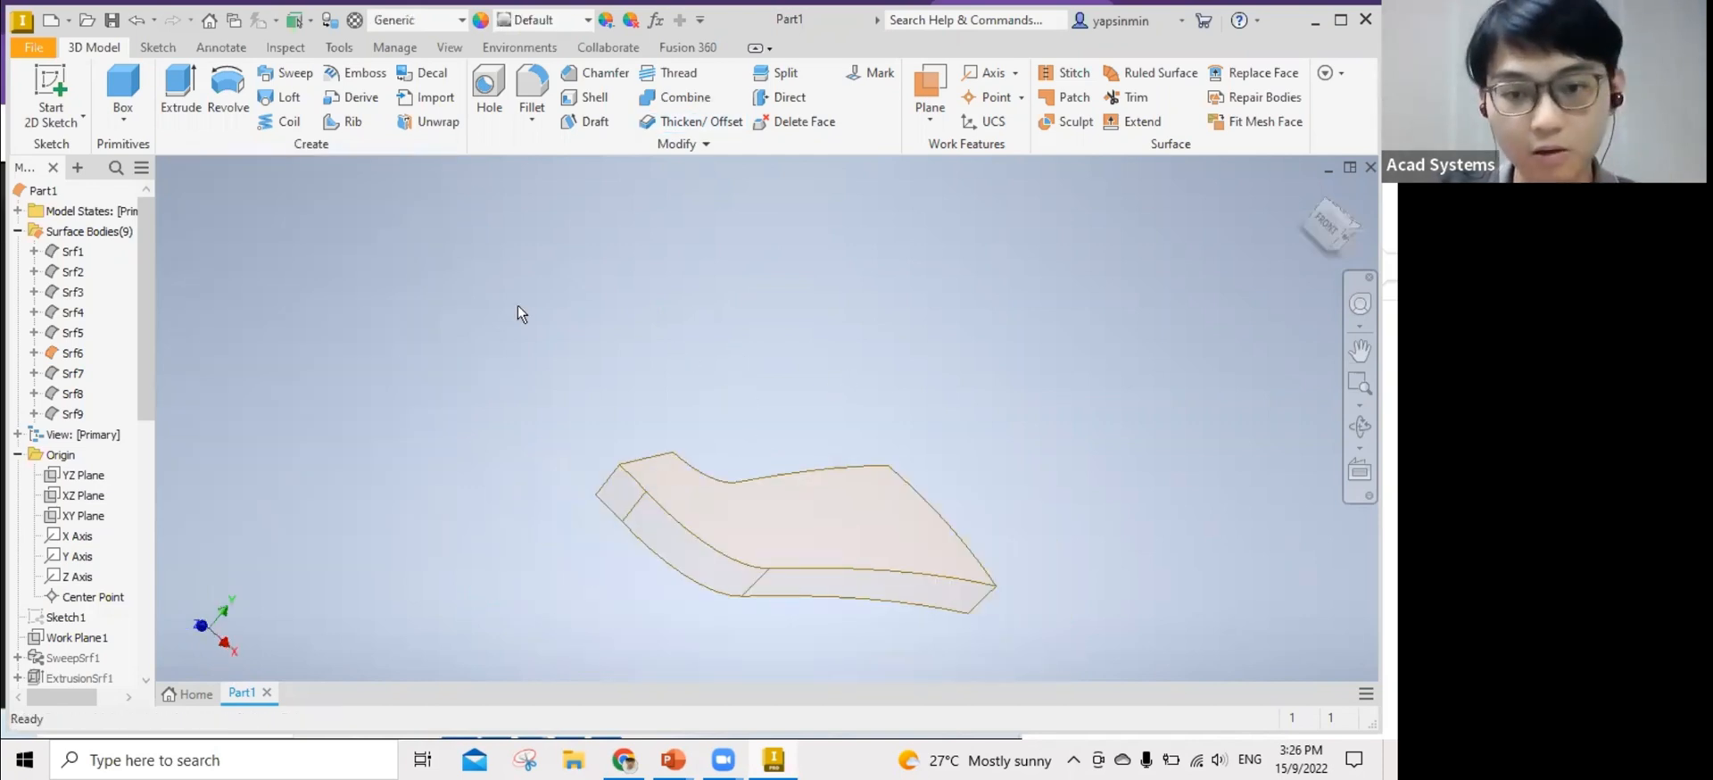
Thicken the four Srf6 faces by 1 mm toward the inside to form a solid body.
left_click(704, 122)
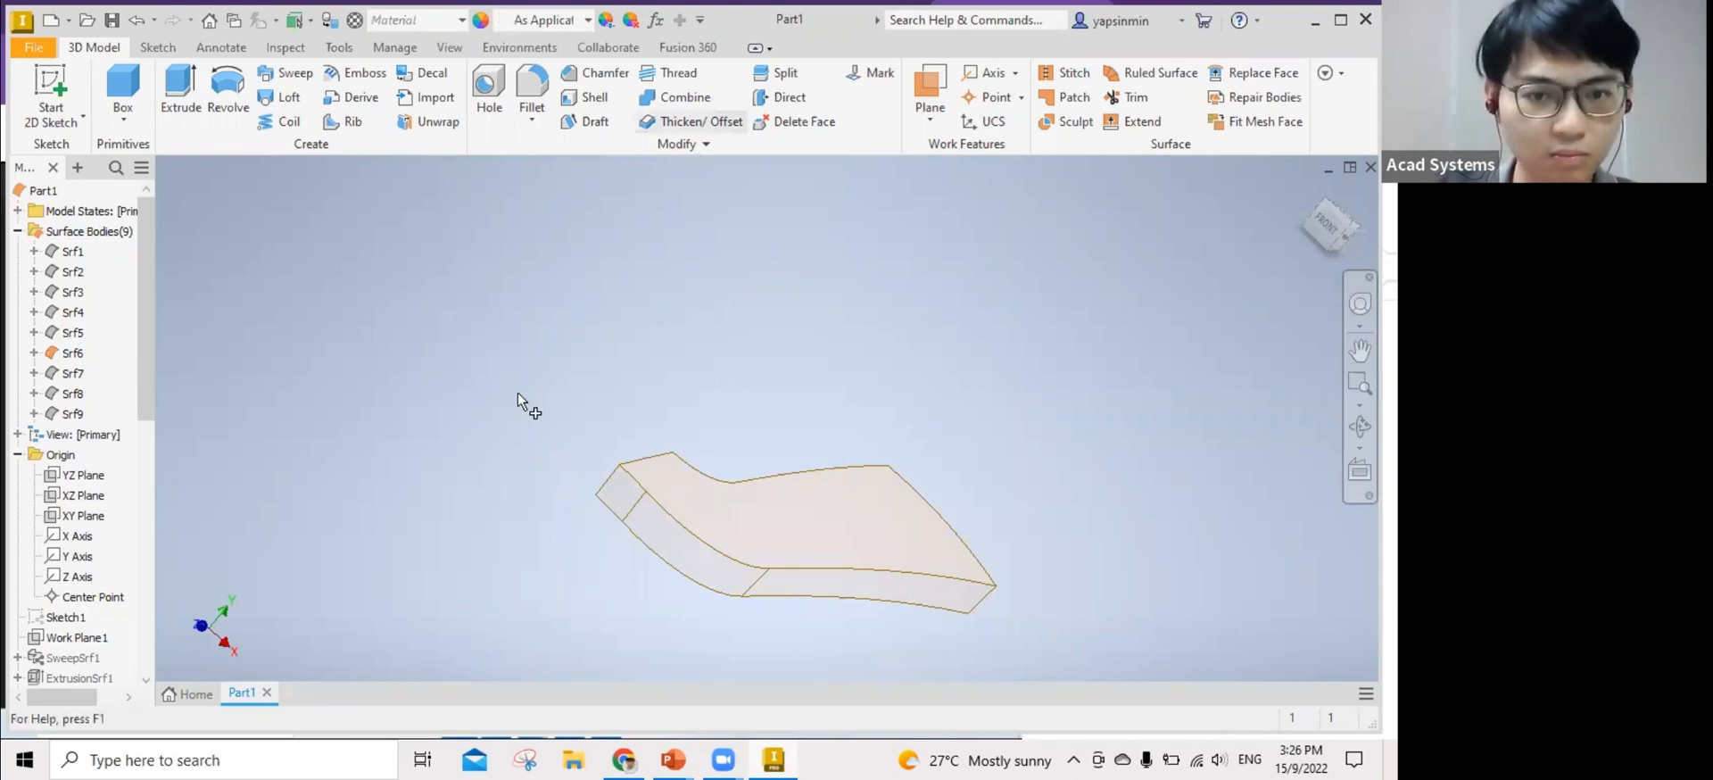
left_click(298, 322)
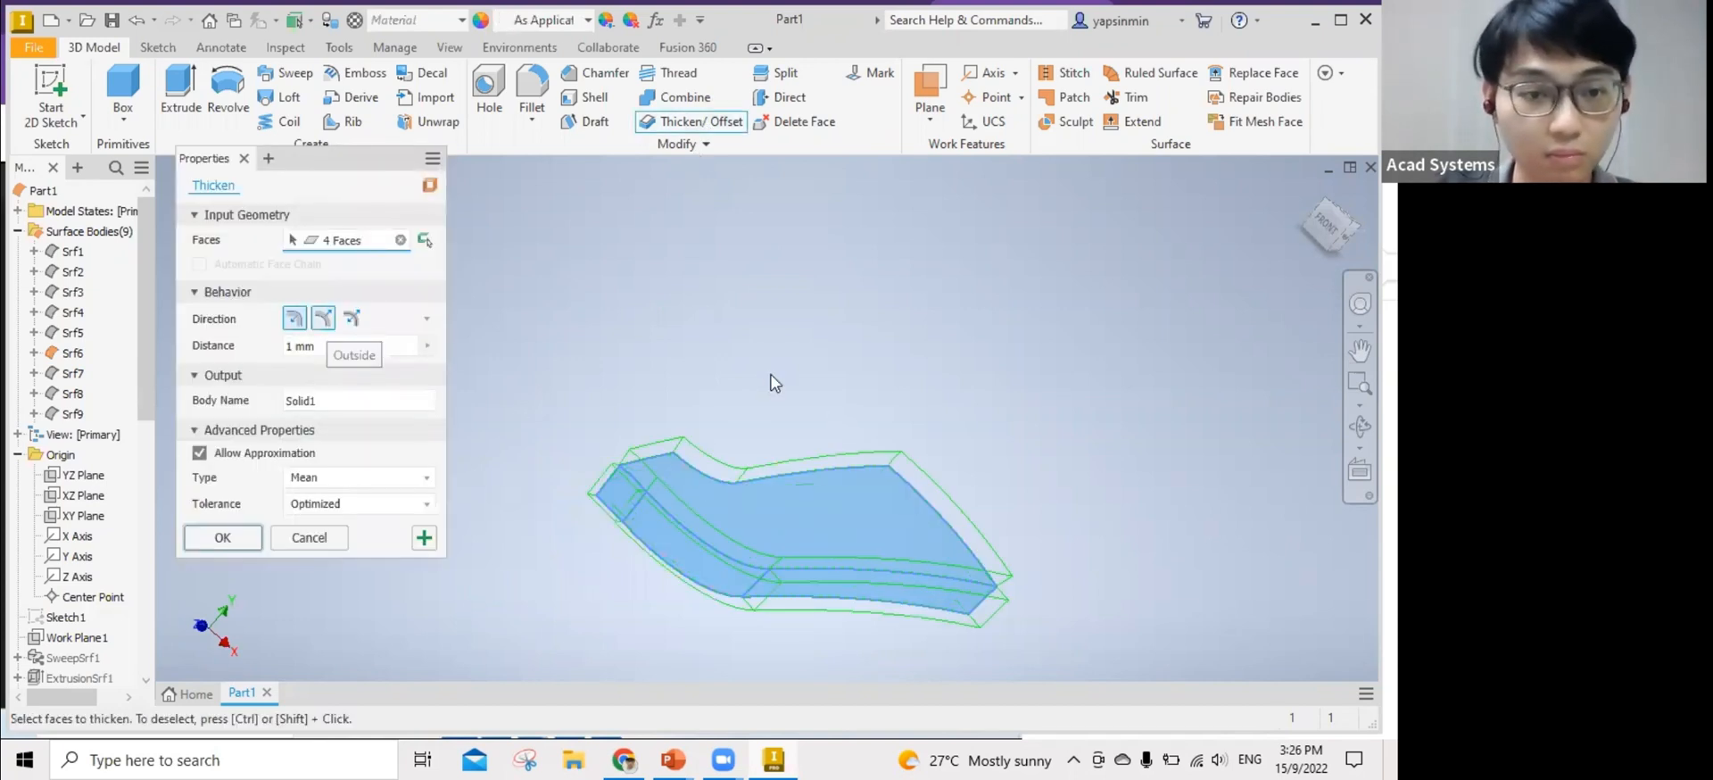
left_click(323, 317)
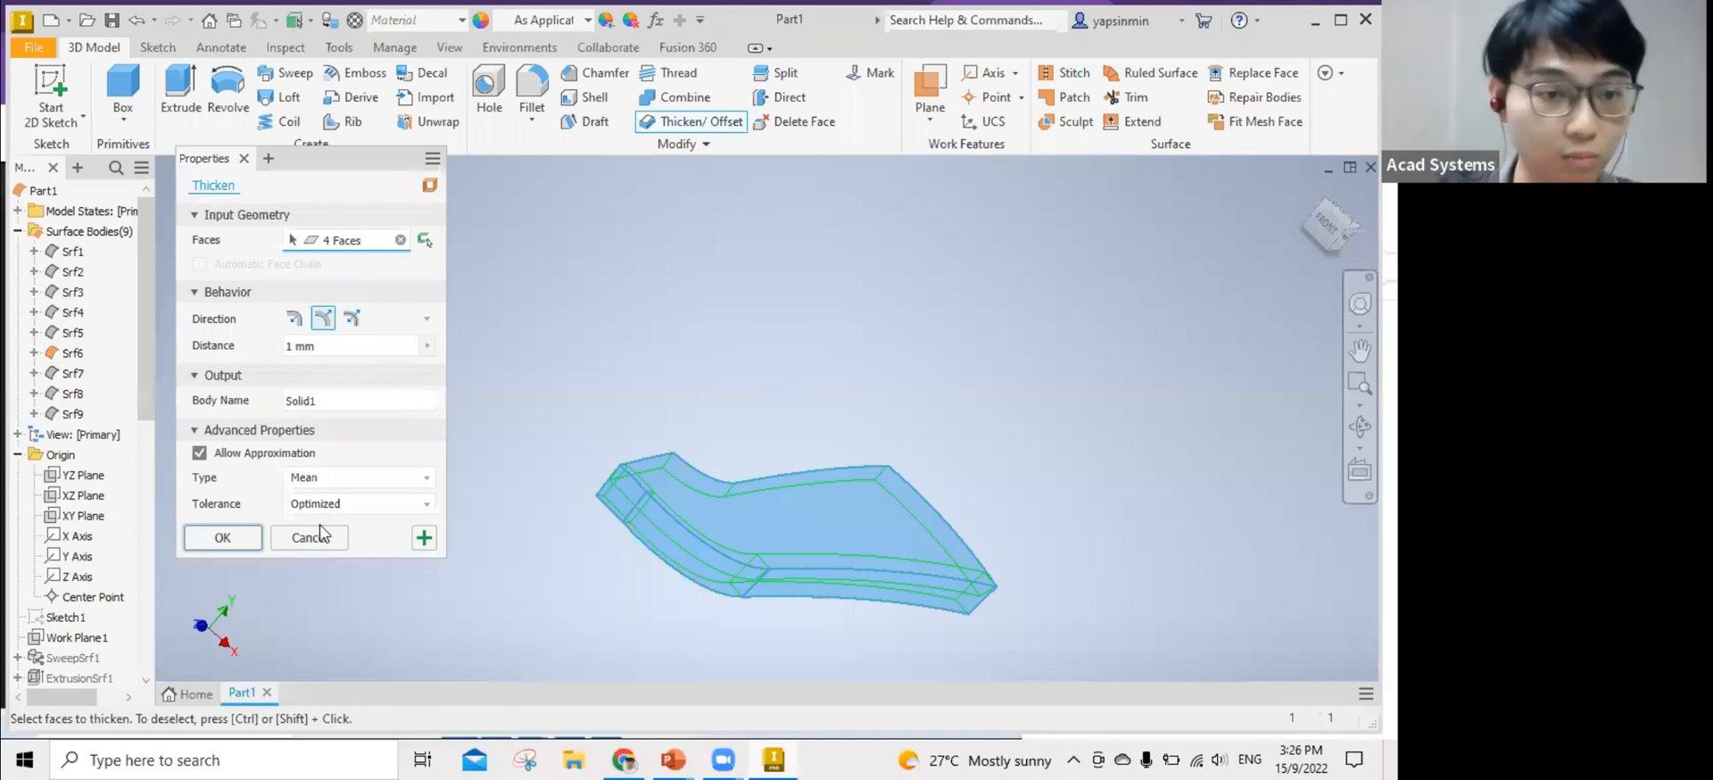
left_click(243, 543)
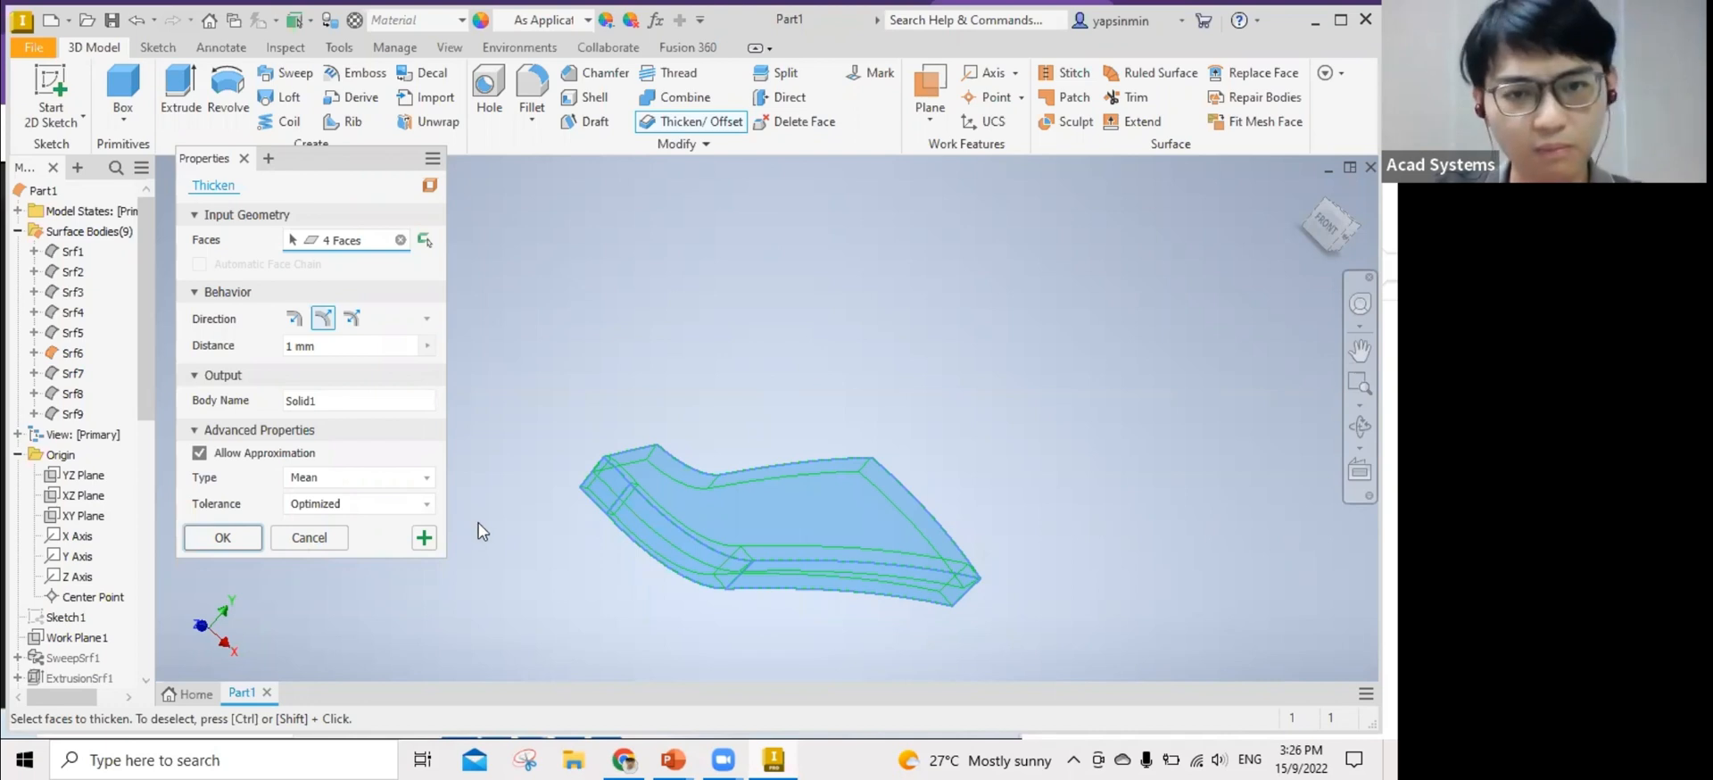
Examine the thickened section's wall and underside from several angles.
middle_click_drag(806, 563, 931, 580, "shift")
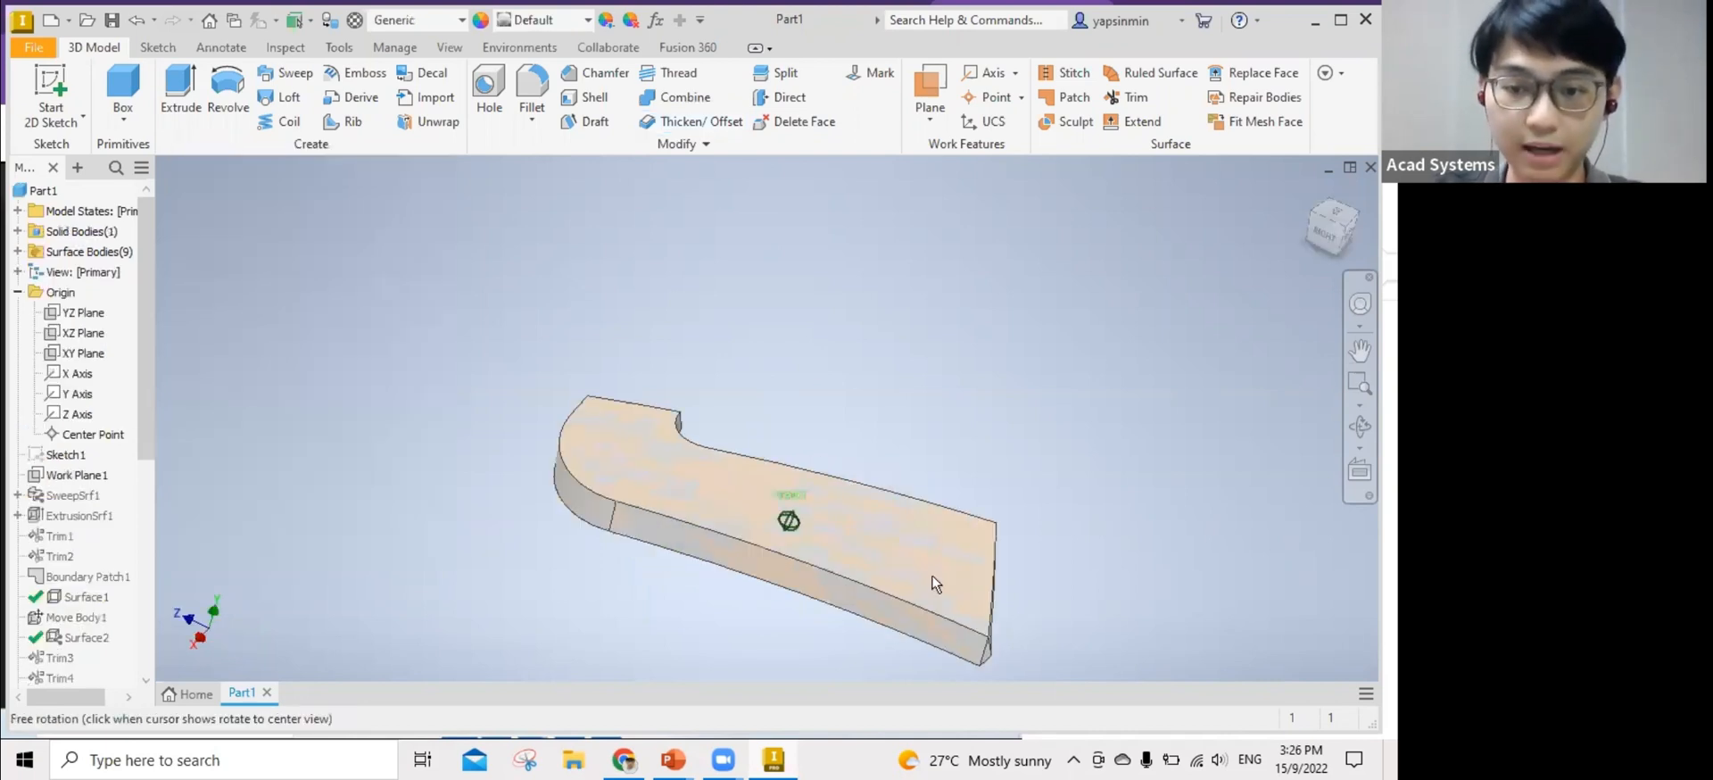
middle_click_drag(829, 597, 788, 601, "shift")
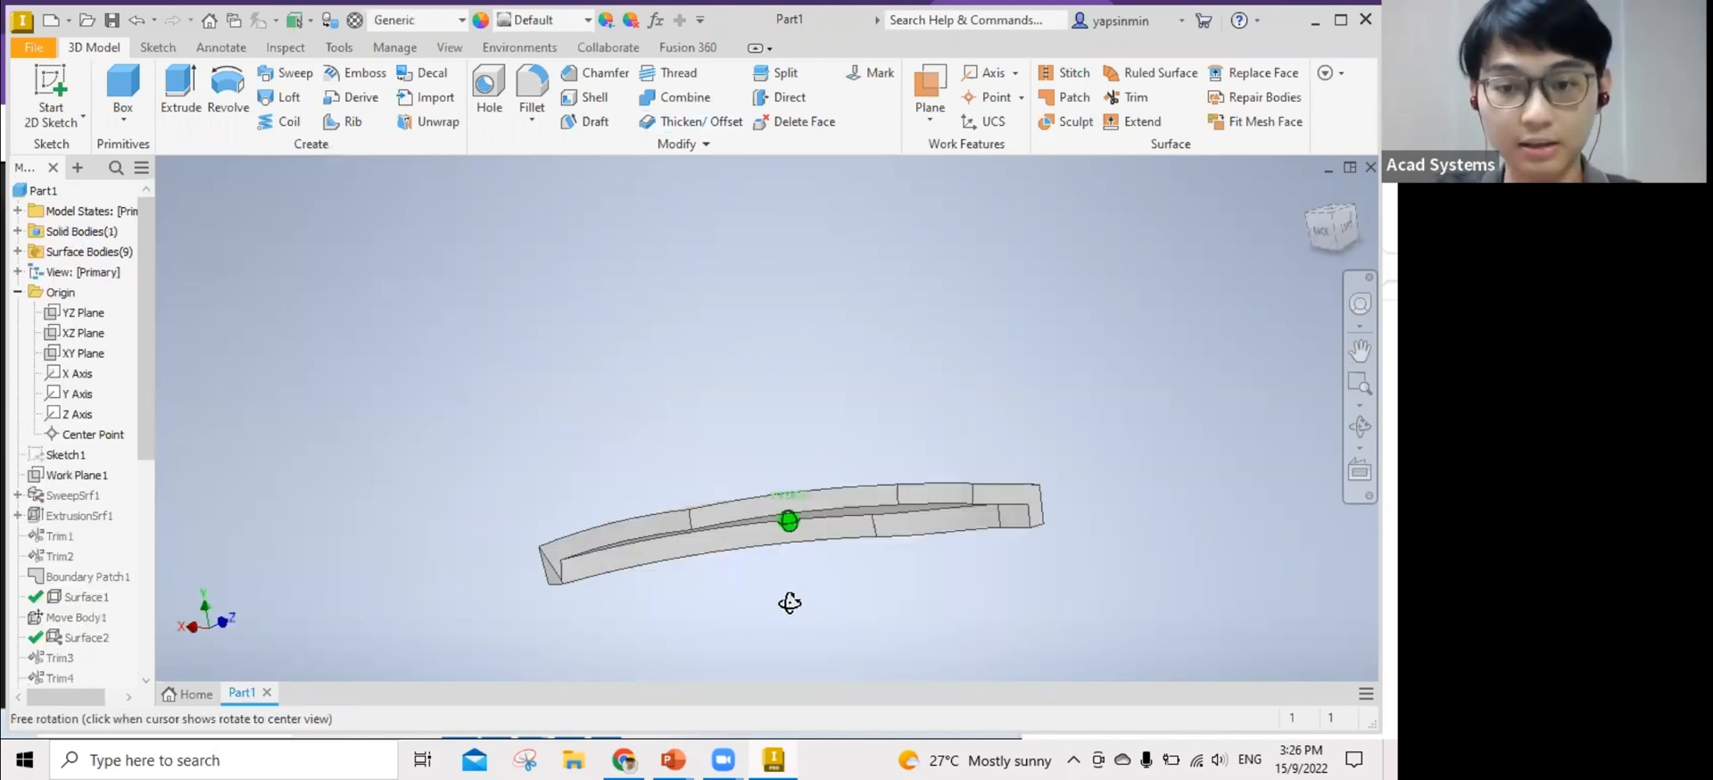
middle_click_drag(558, 549, 945, 624, "shift")
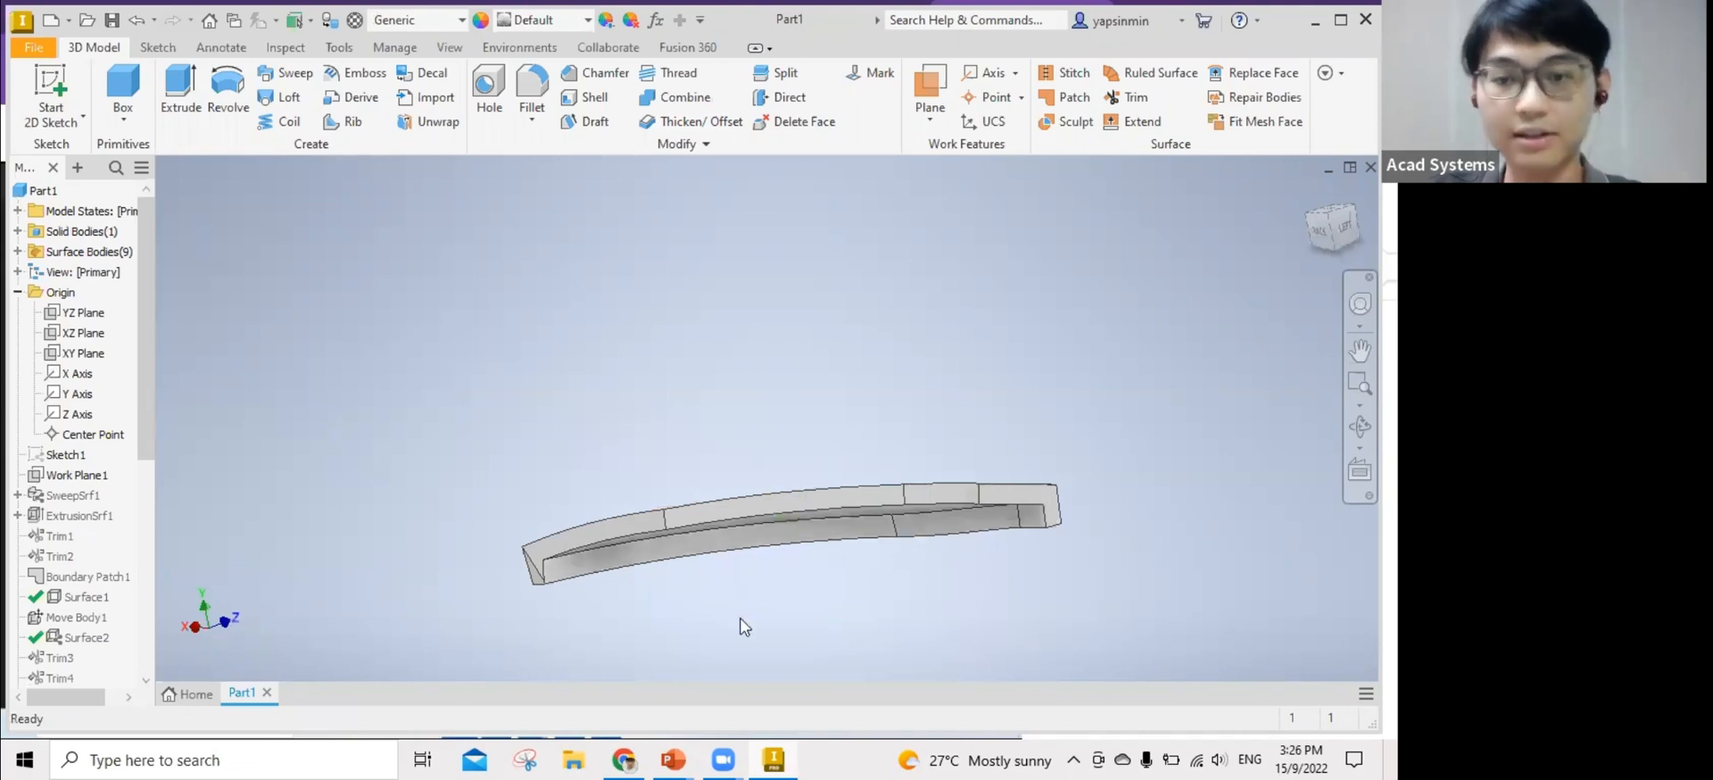
middle_click_drag(747, 615, 758, 613, "shift")
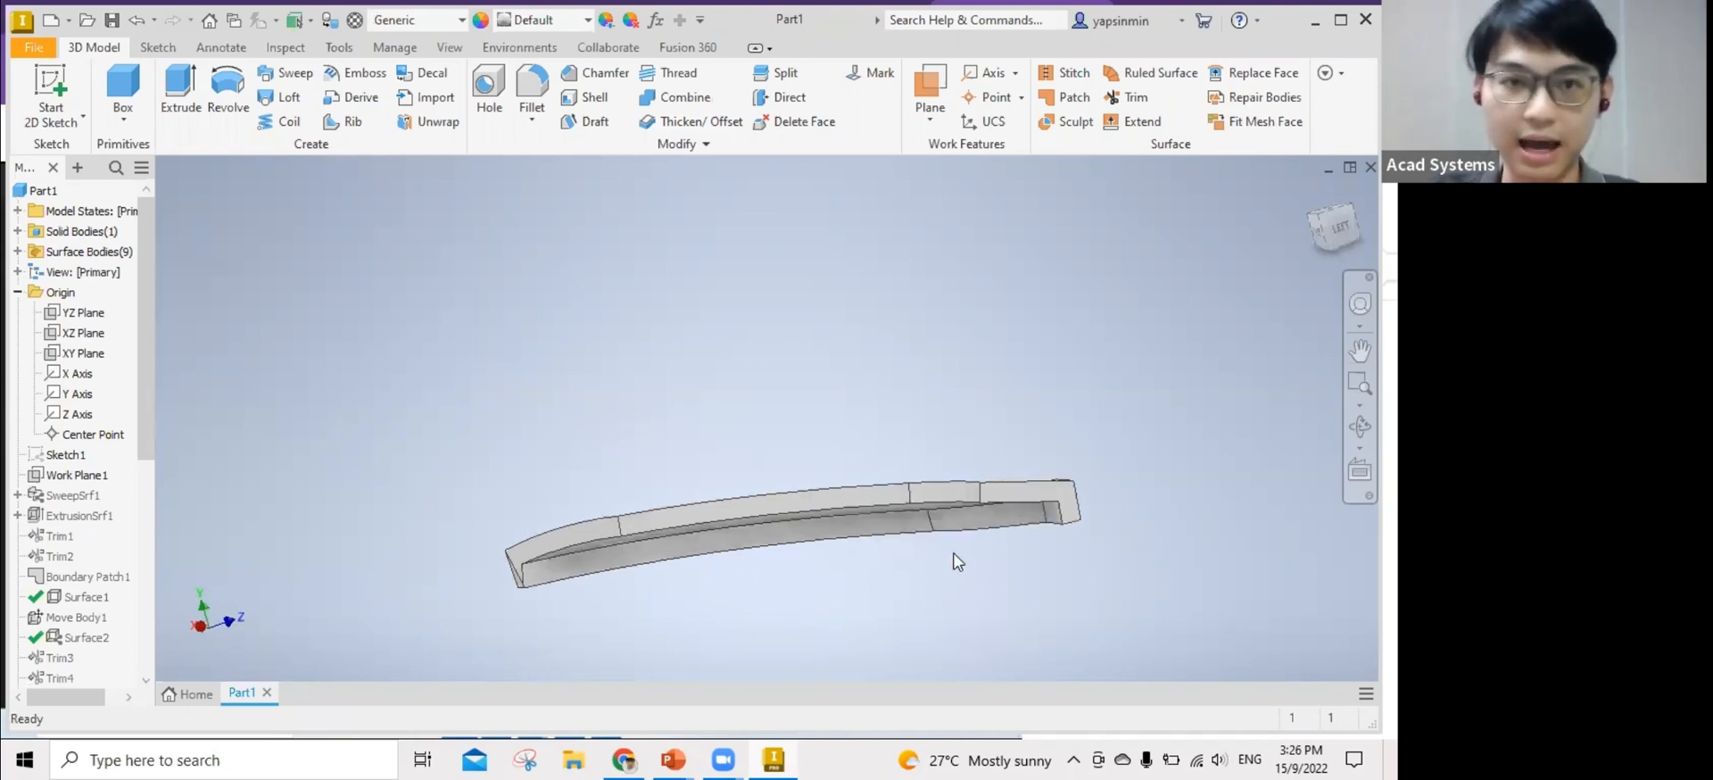
middle_click_drag(1082, 482, 931, 530, "shift")
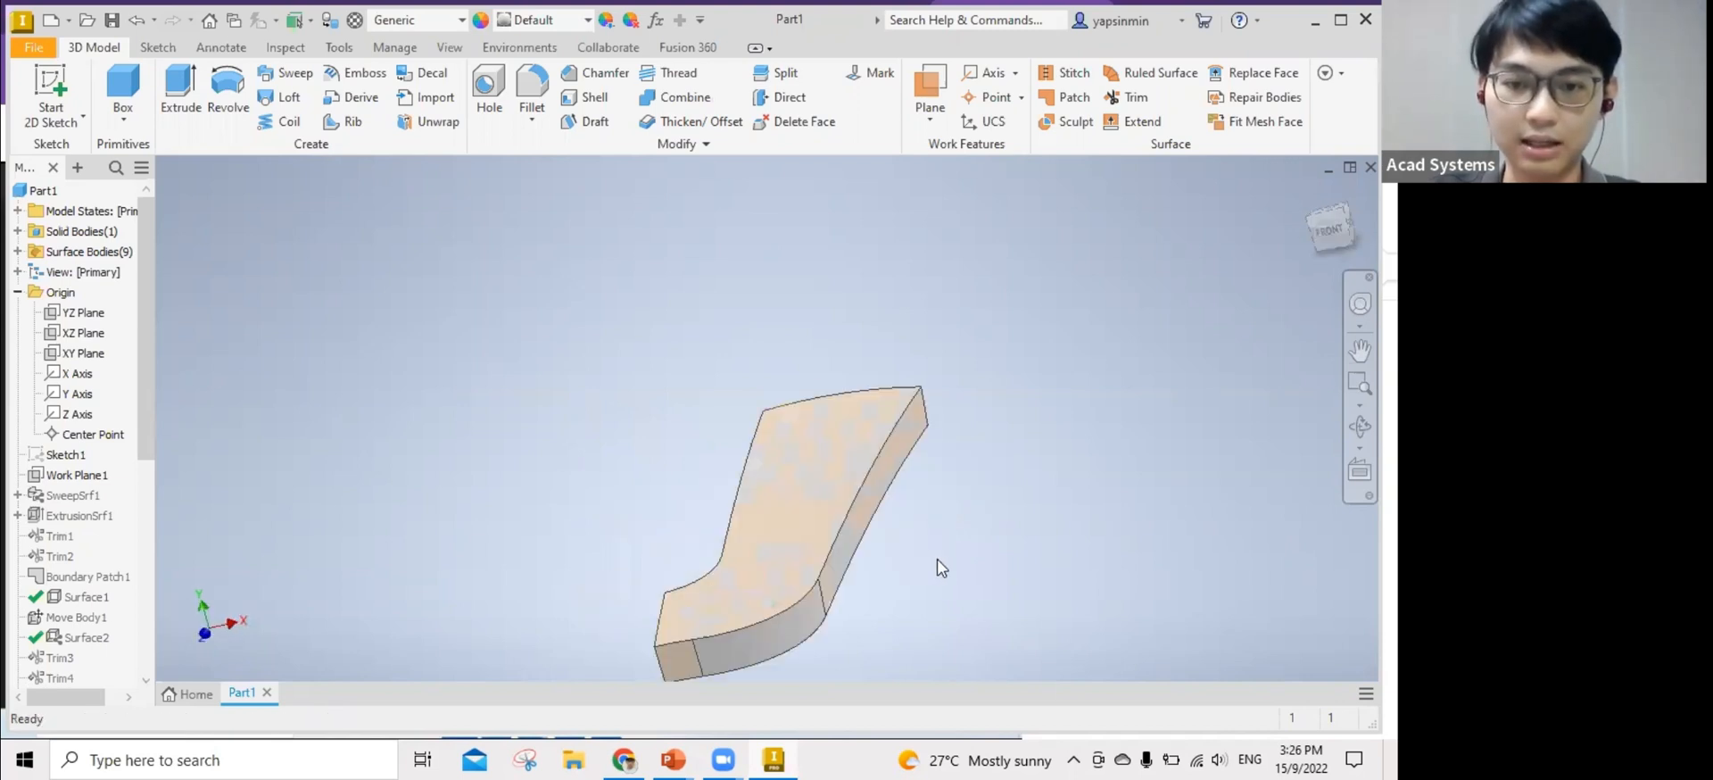
middle_click_drag(1041, 585, 112, 454, "shift")
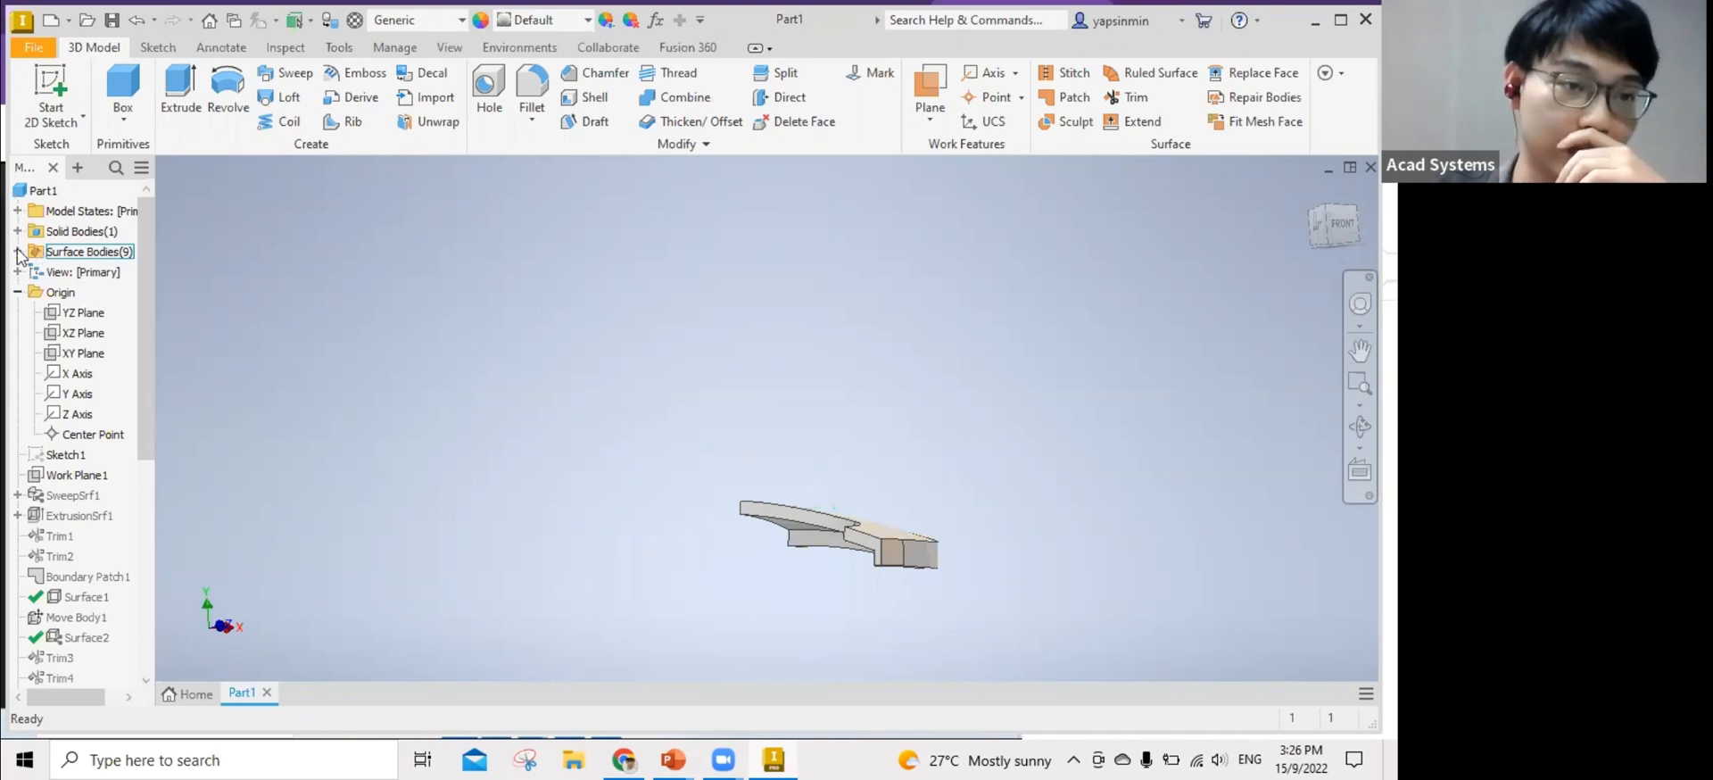
Display surface body Srf7 and hide surface body Srf6.
double_click(69, 251)
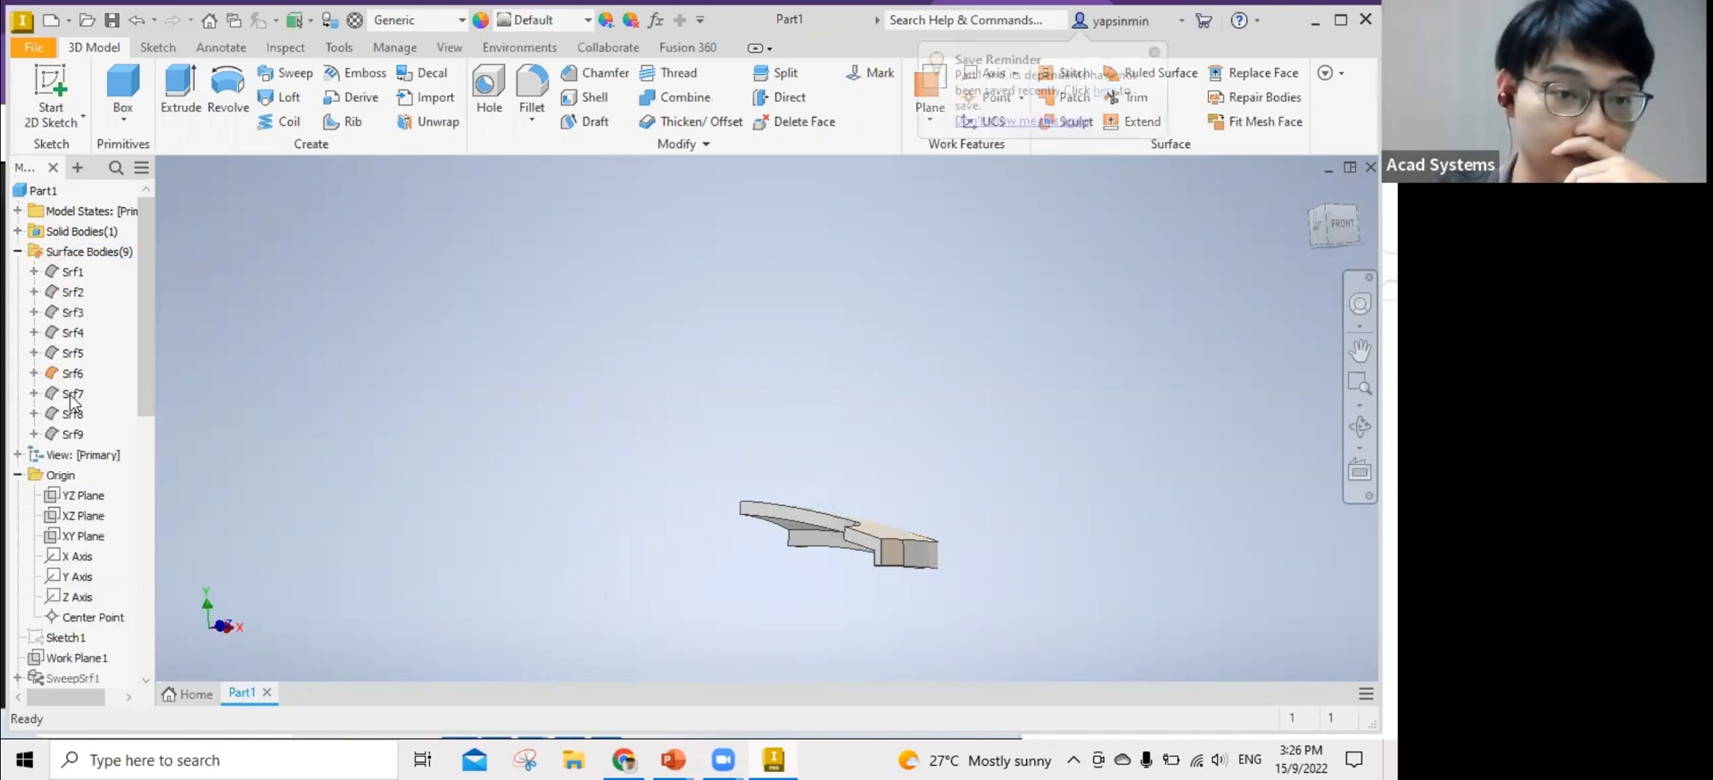
right_click(72, 393)
left_click(203, 505)
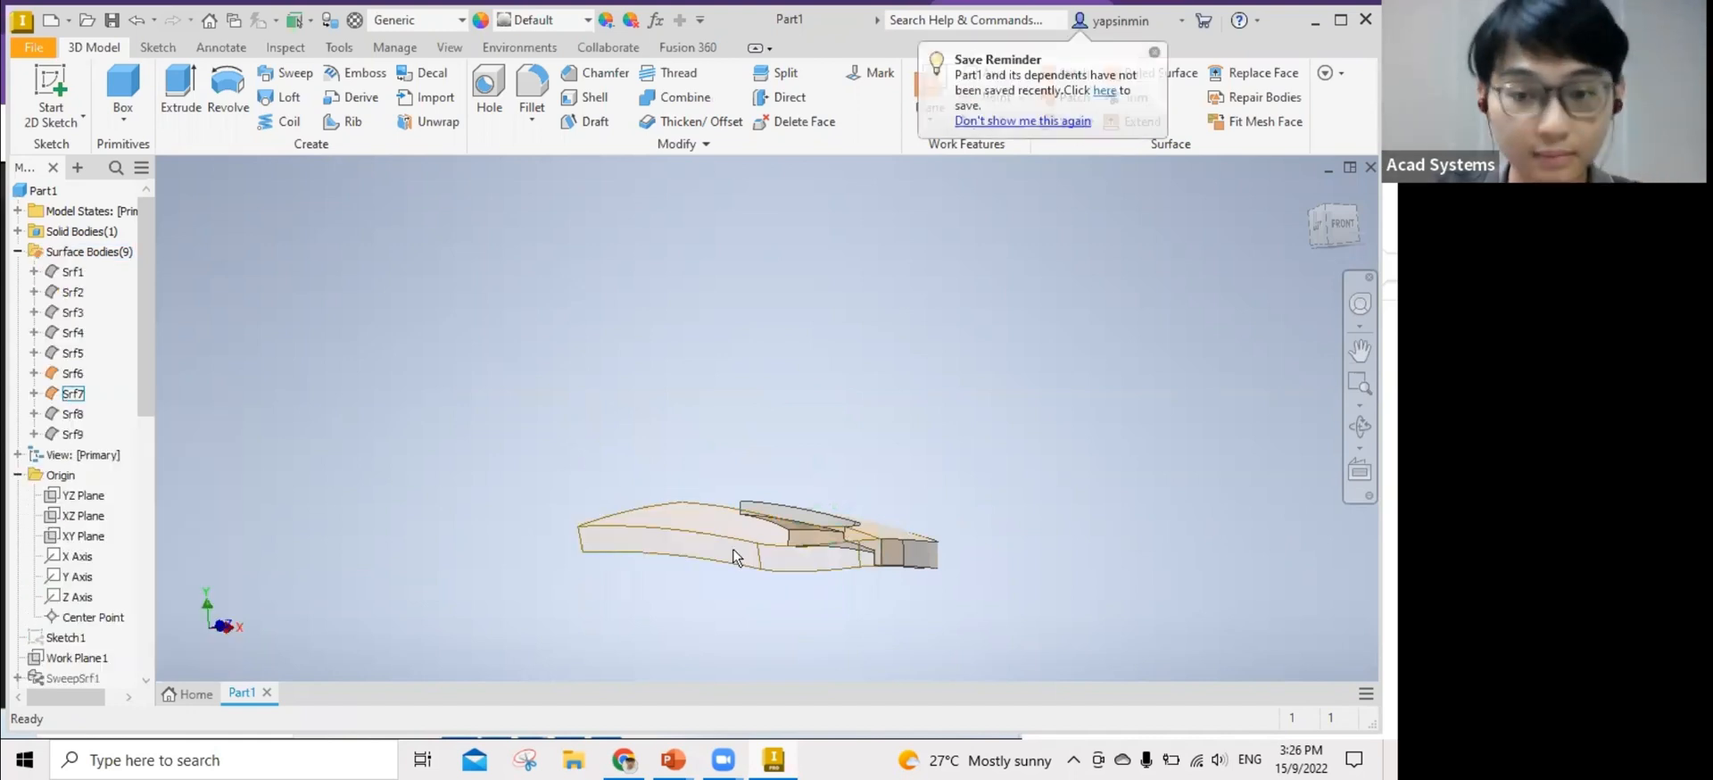
left_click(77, 374)
right_click(77, 369)
left_click(146, 485)
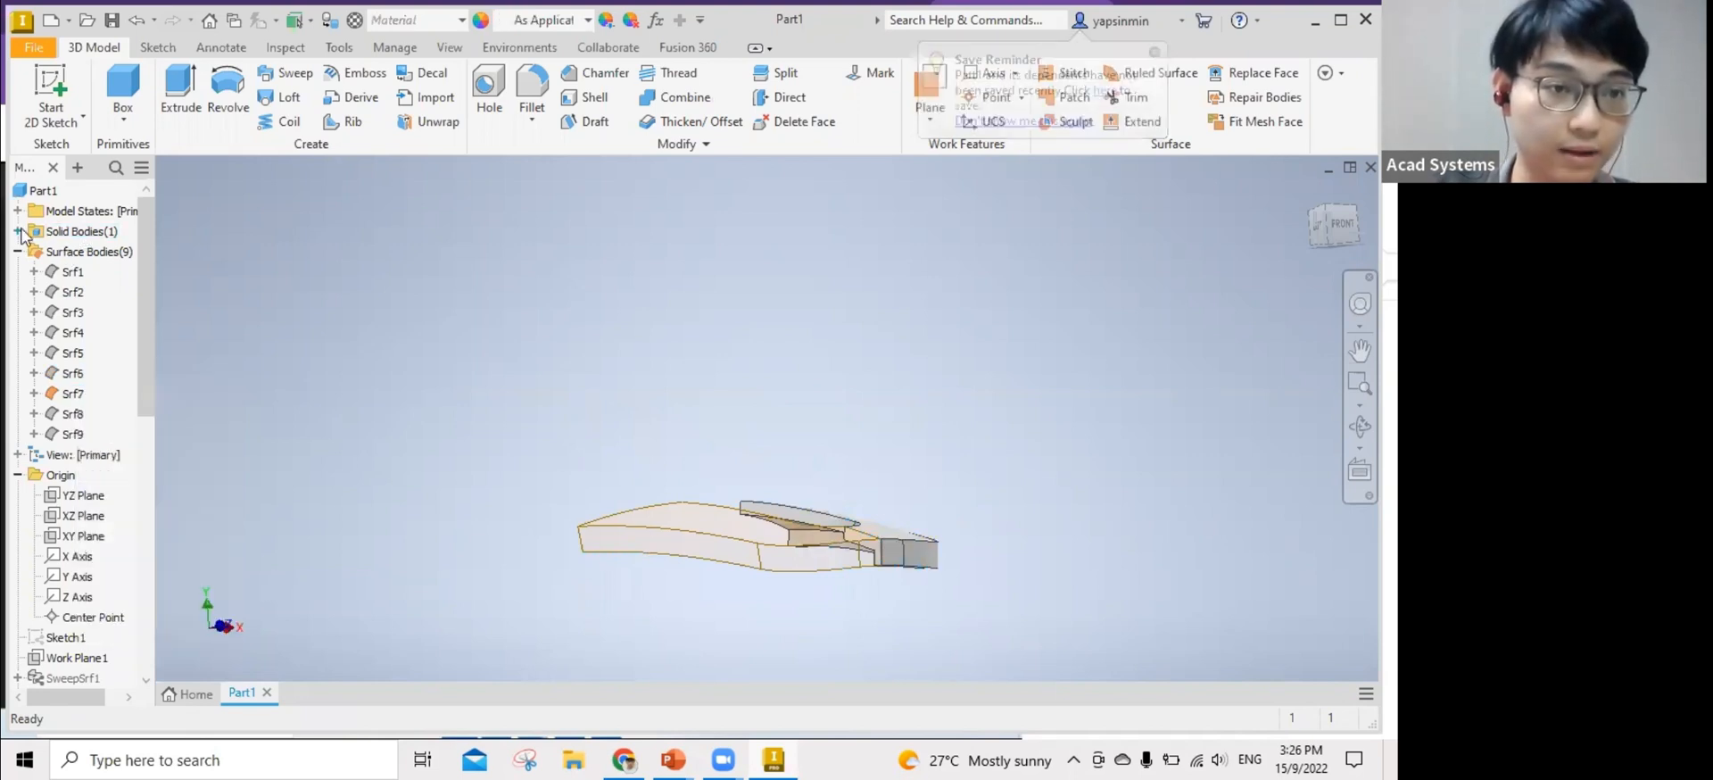
Hide the solid body Solid1 so that only the Srf7 section is displayed.
left_click(77, 232)
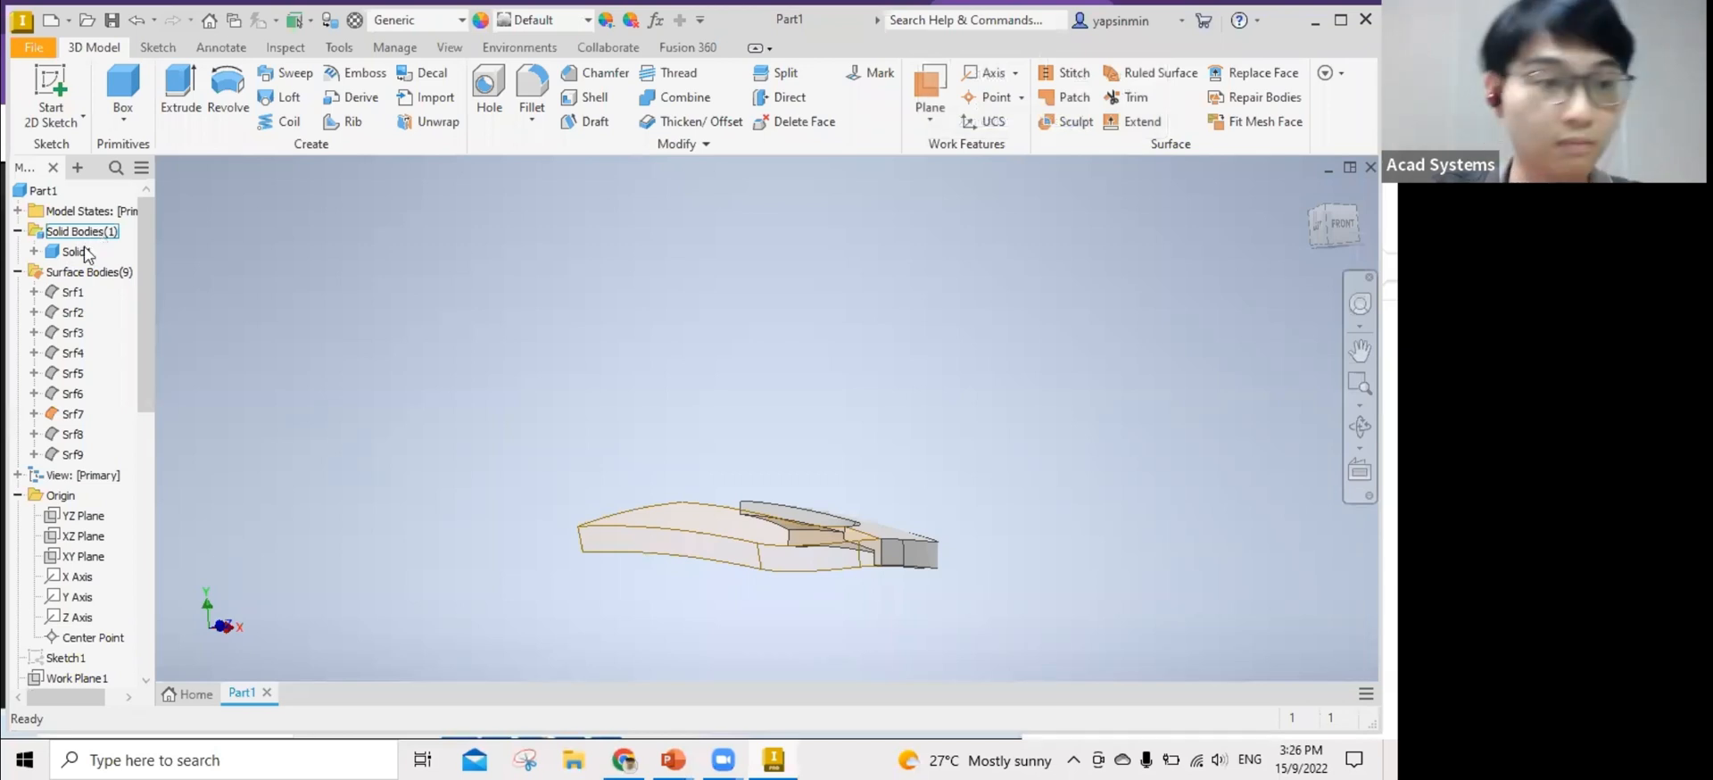
left_click(81, 252)
right_click(75, 247)
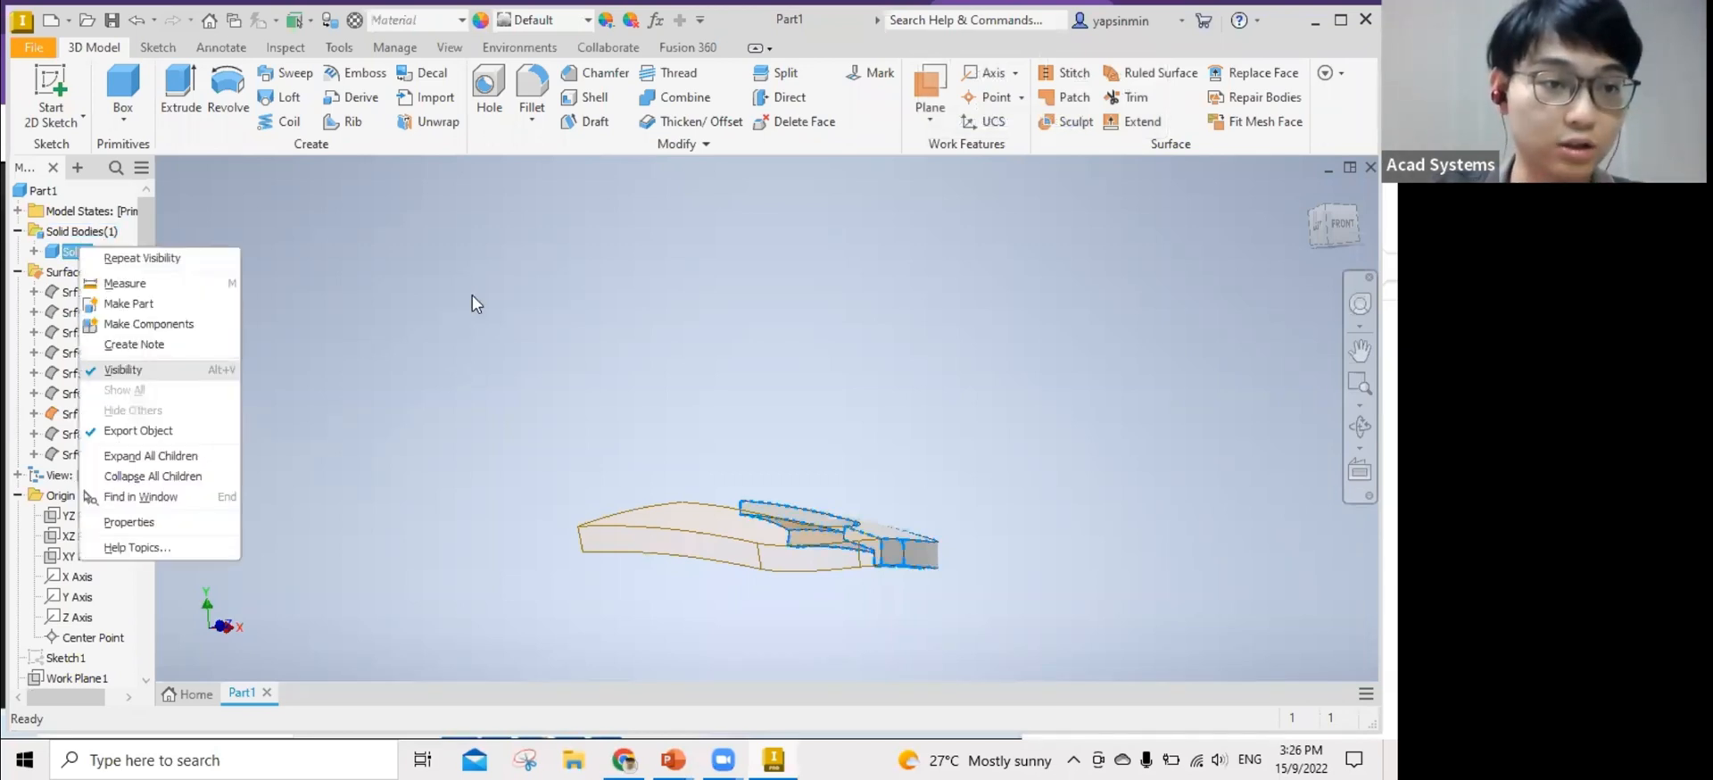
left_click(71, 250)
right_click(75, 250)
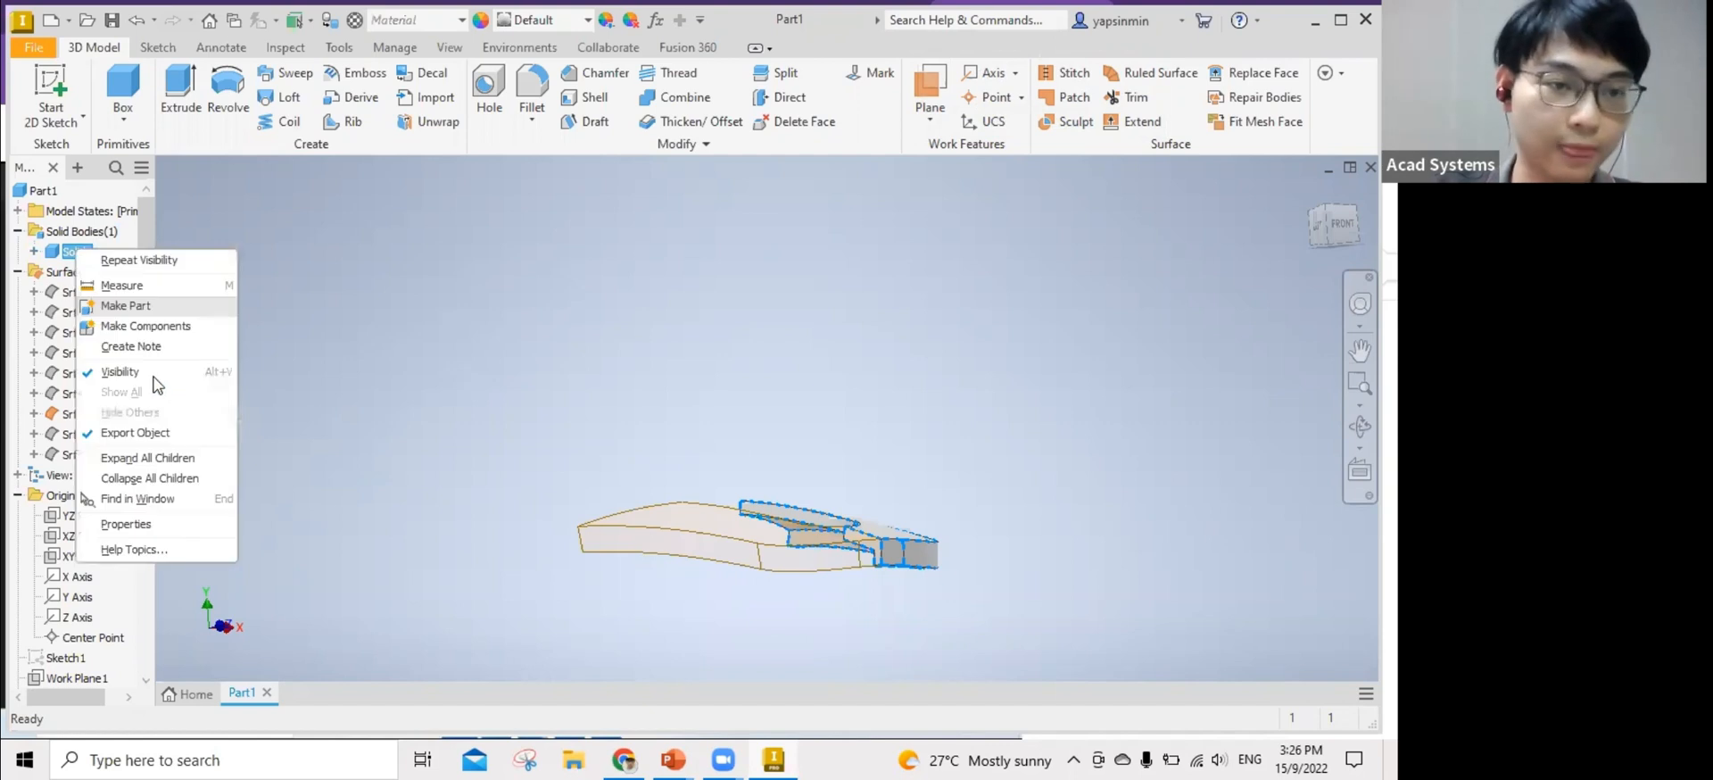
left_click(205, 388)
Thicken all four faces of the Srf7 section by 1 mm toward the inside as a new solid.
middle_click_drag(883, 586, 785, 558, "shift")
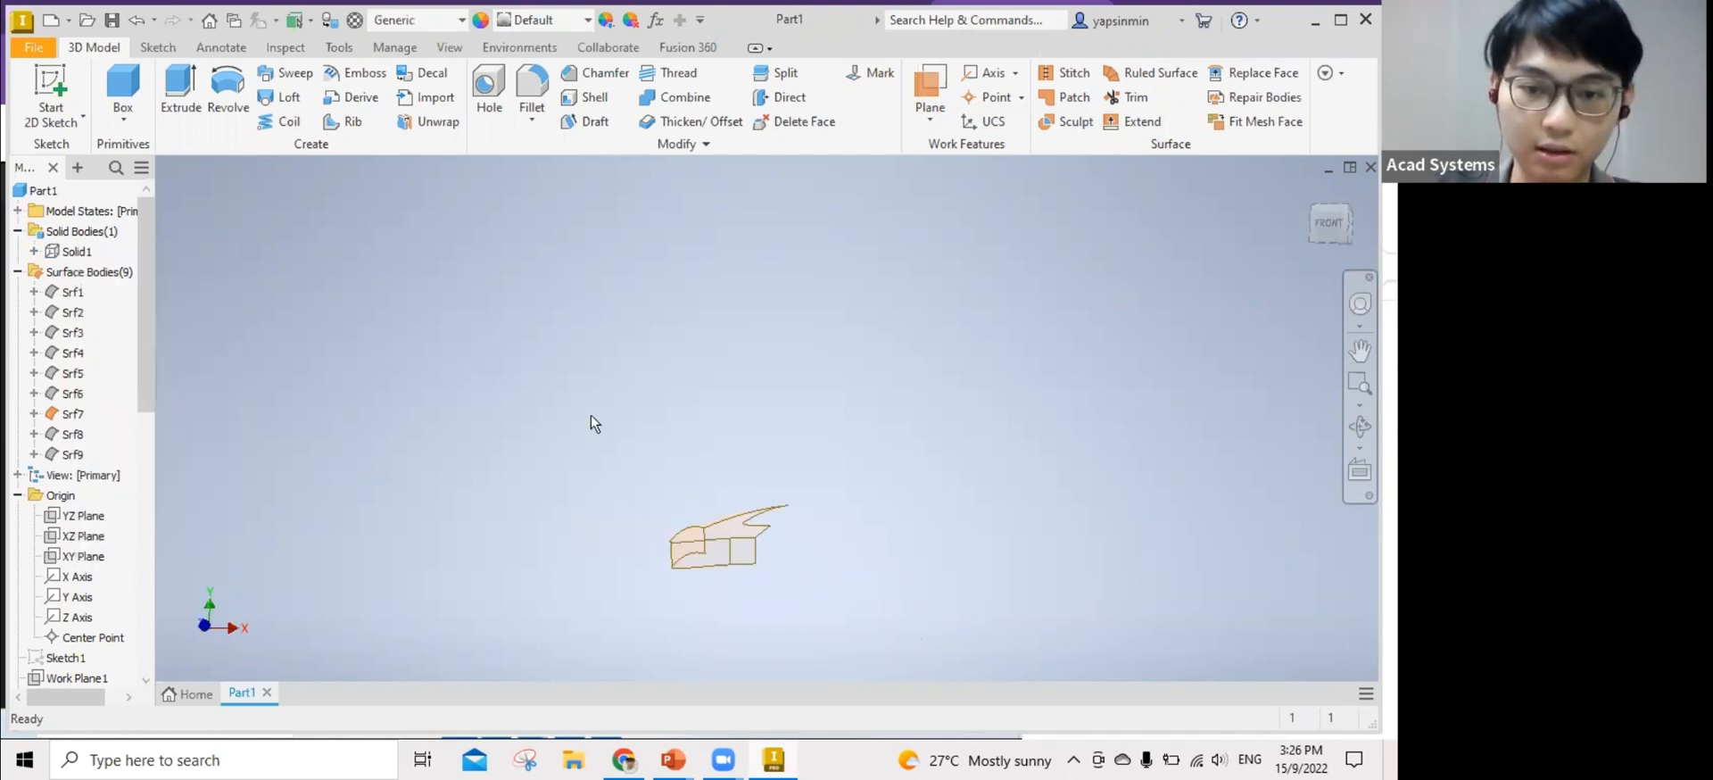
middle_click_drag(949, 511, 948, 520, "shift")
middle_click_drag(685, 166, 691, 131, "shift")
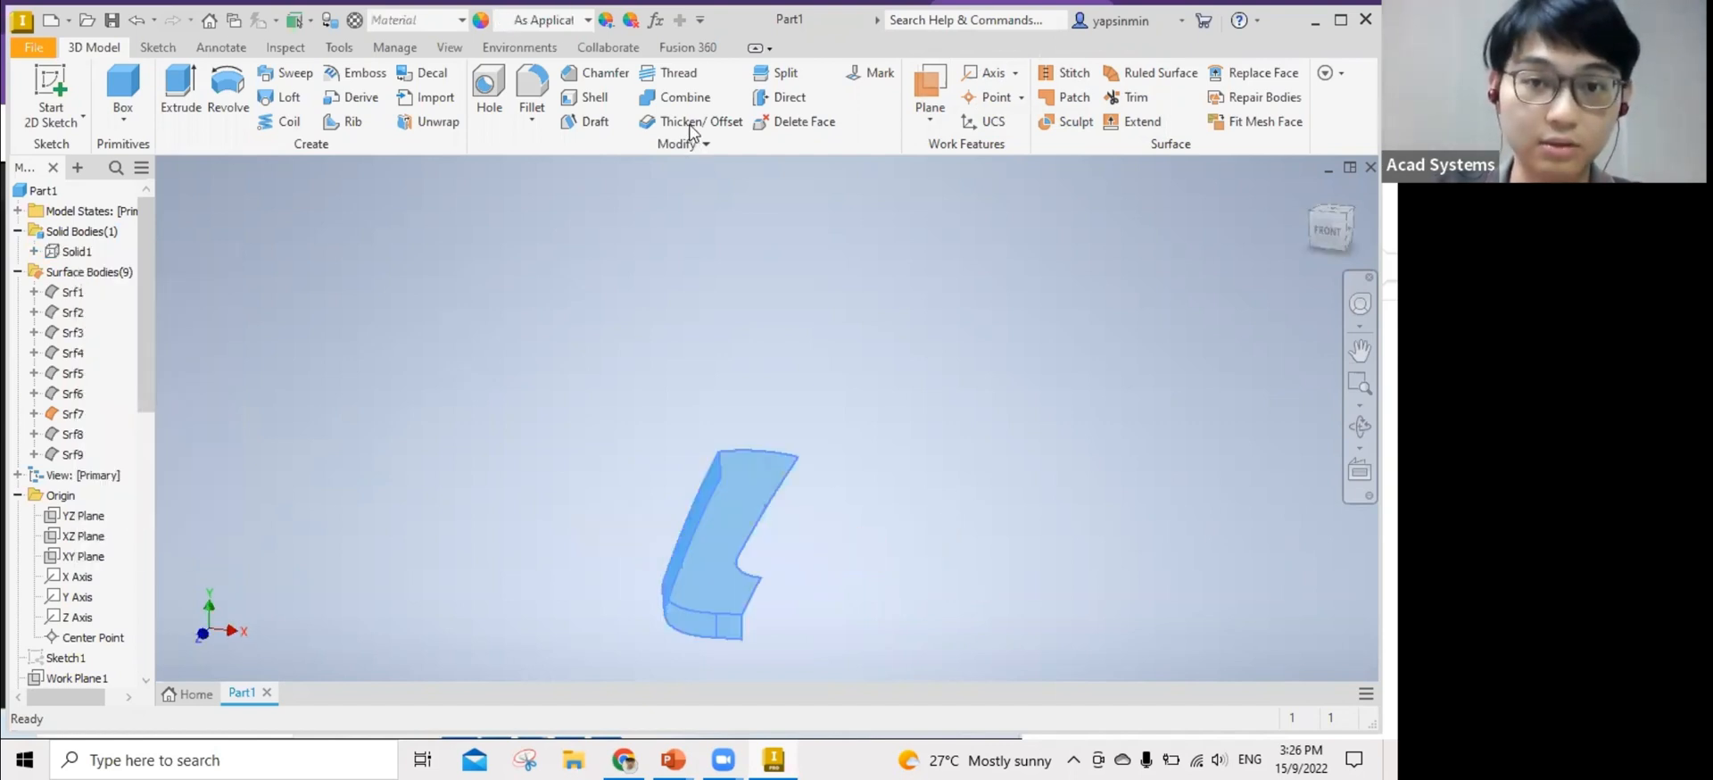
left_click(692, 124)
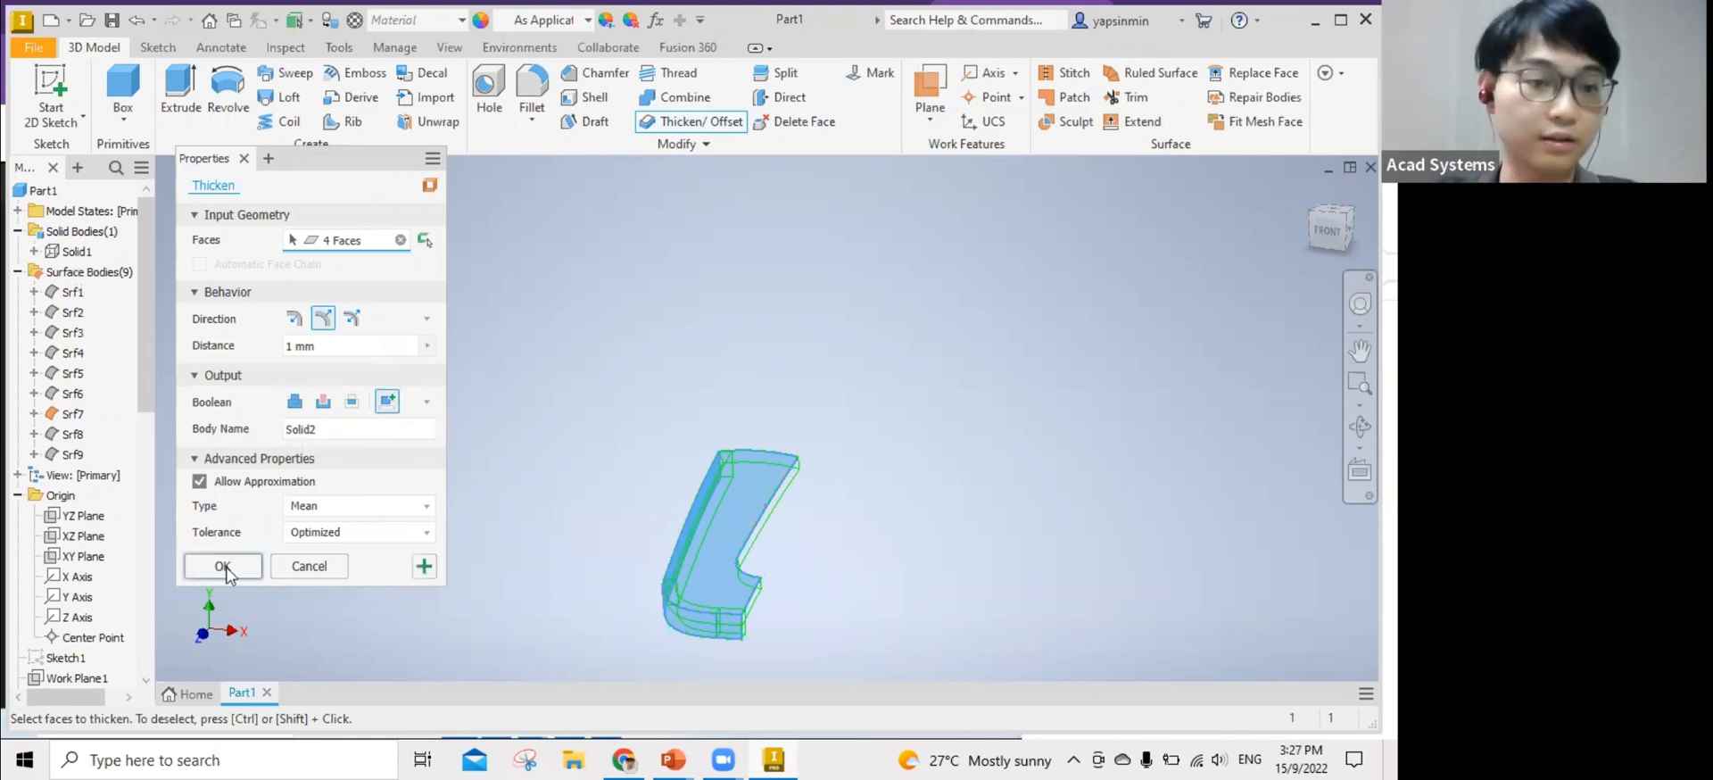
left_click(225, 566)
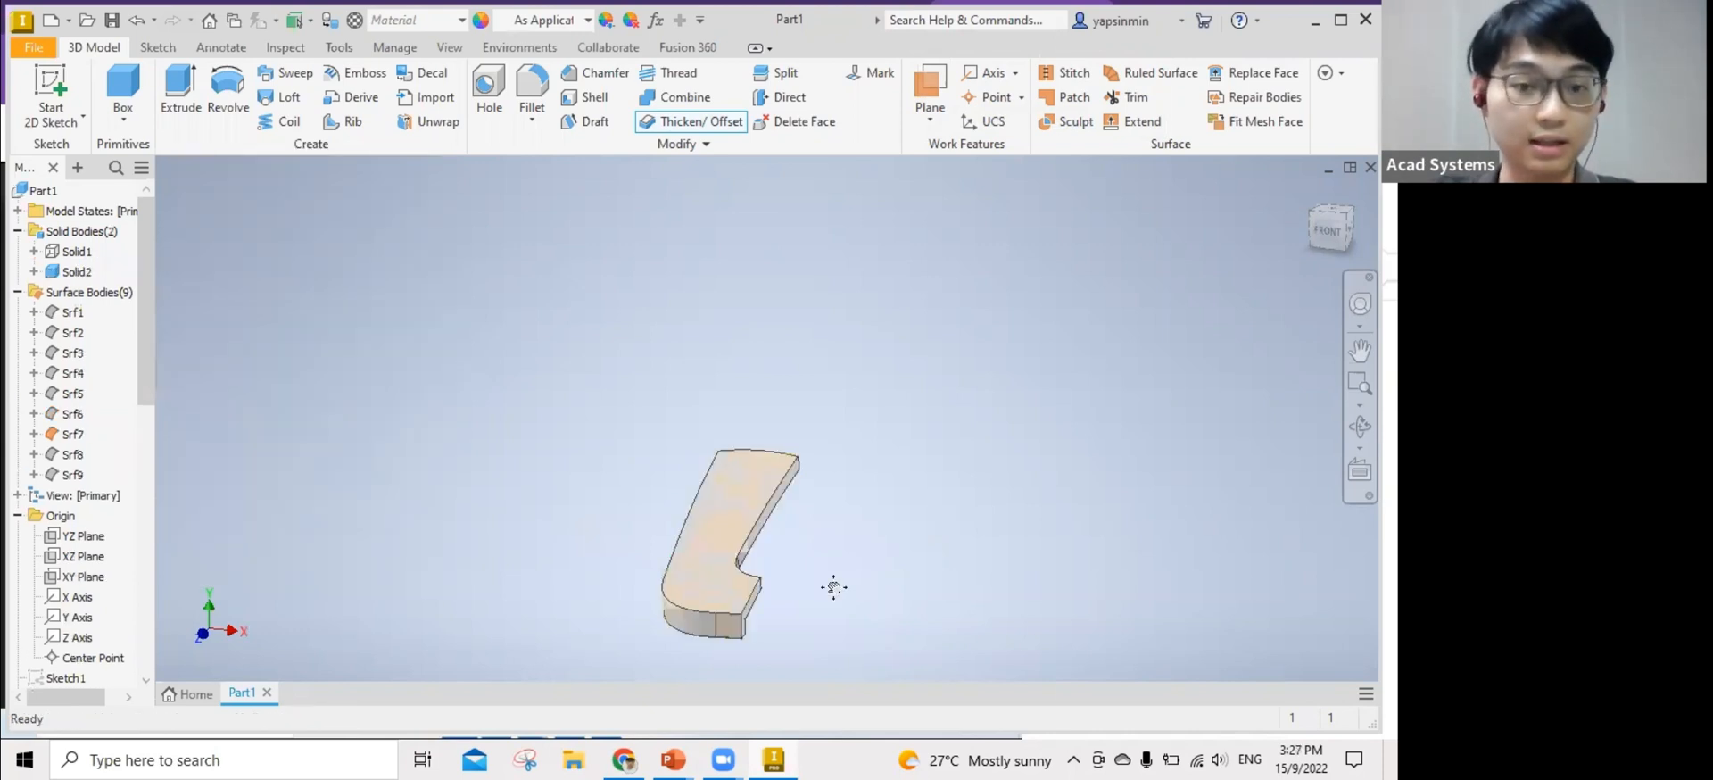
Hide Srf7 and its thickened body Solid2, and display surface body Srf8.
right_click(71, 435)
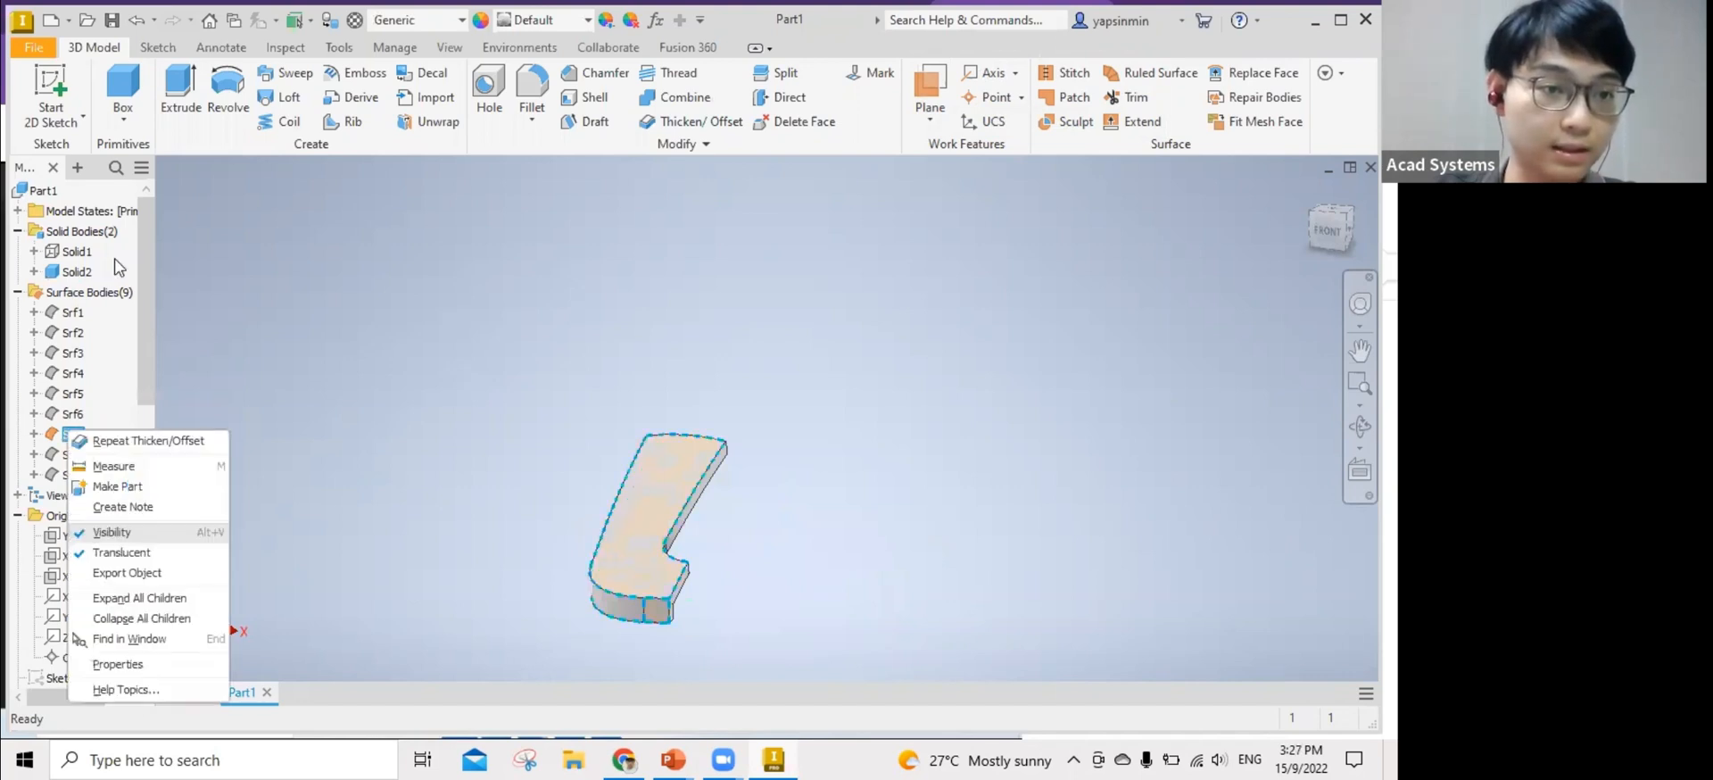
left_click(69, 256)
right_click(75, 271)
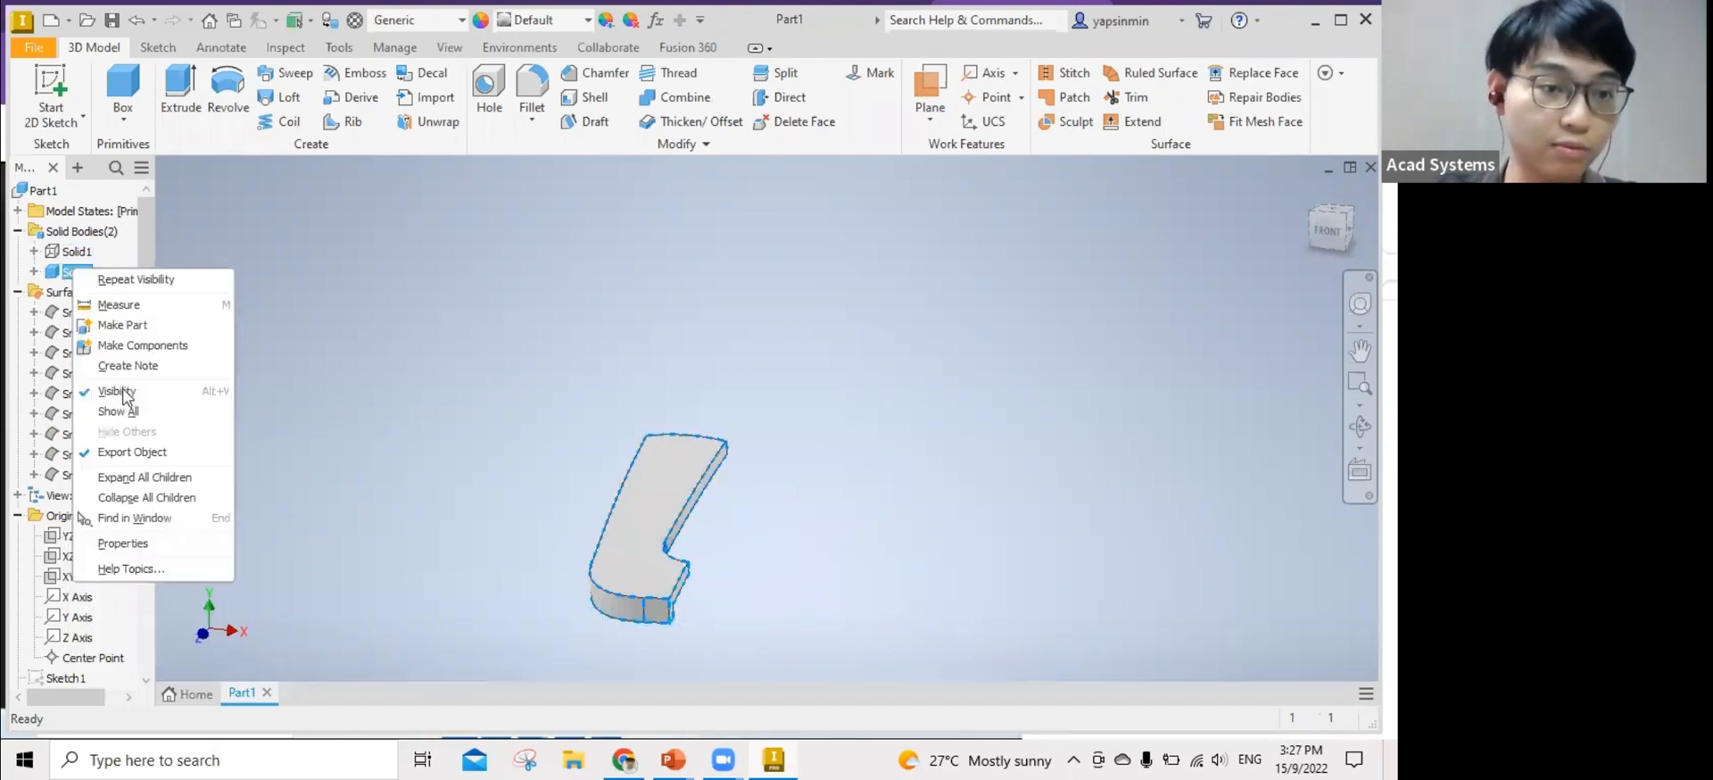
key("Escape")
right_click(71, 454)
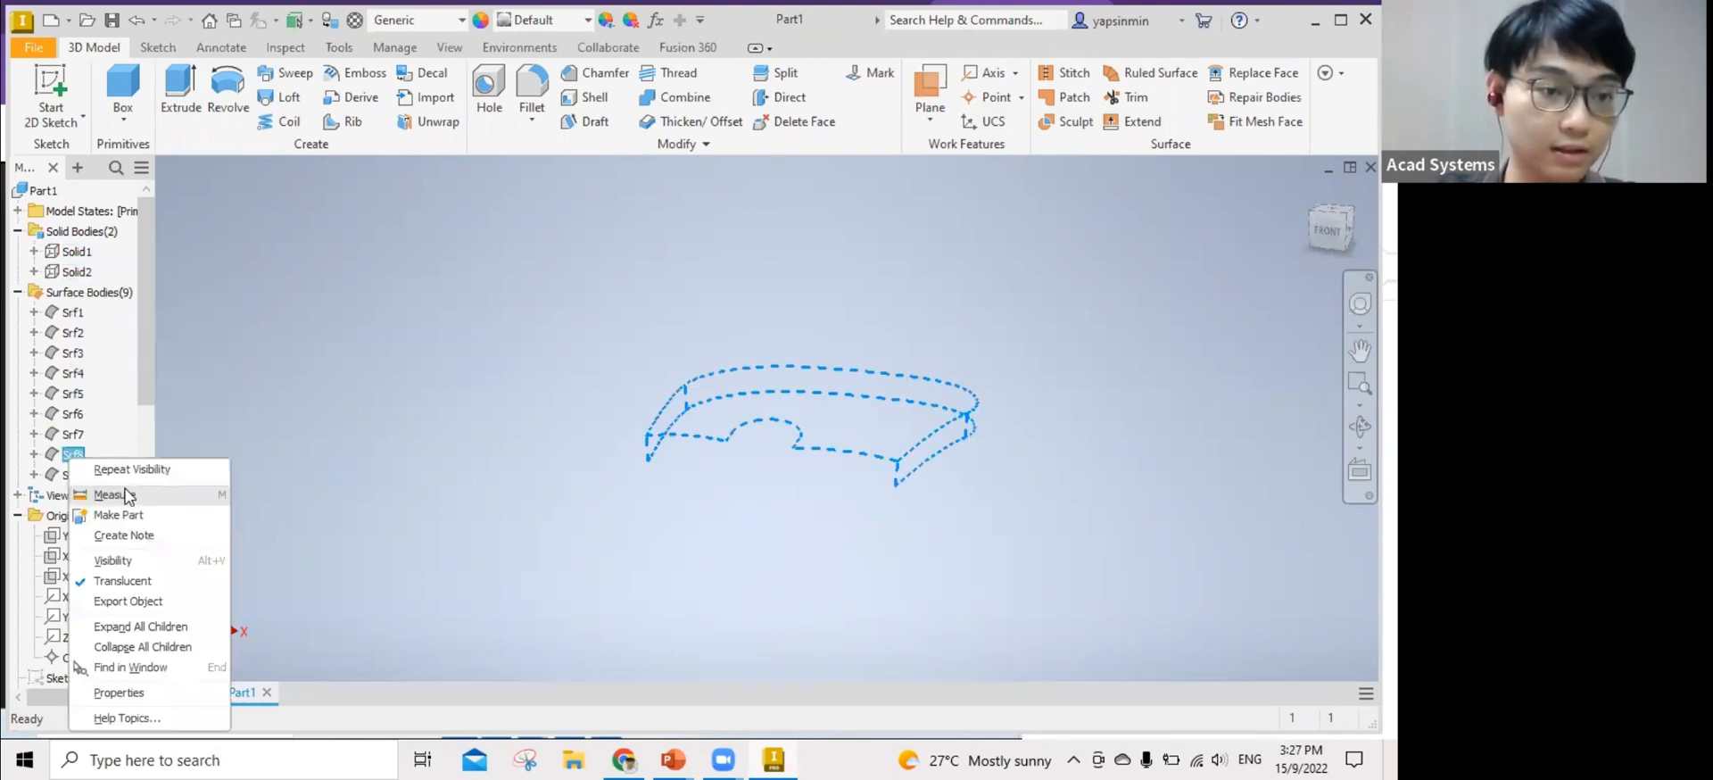
left_click(586, 566)
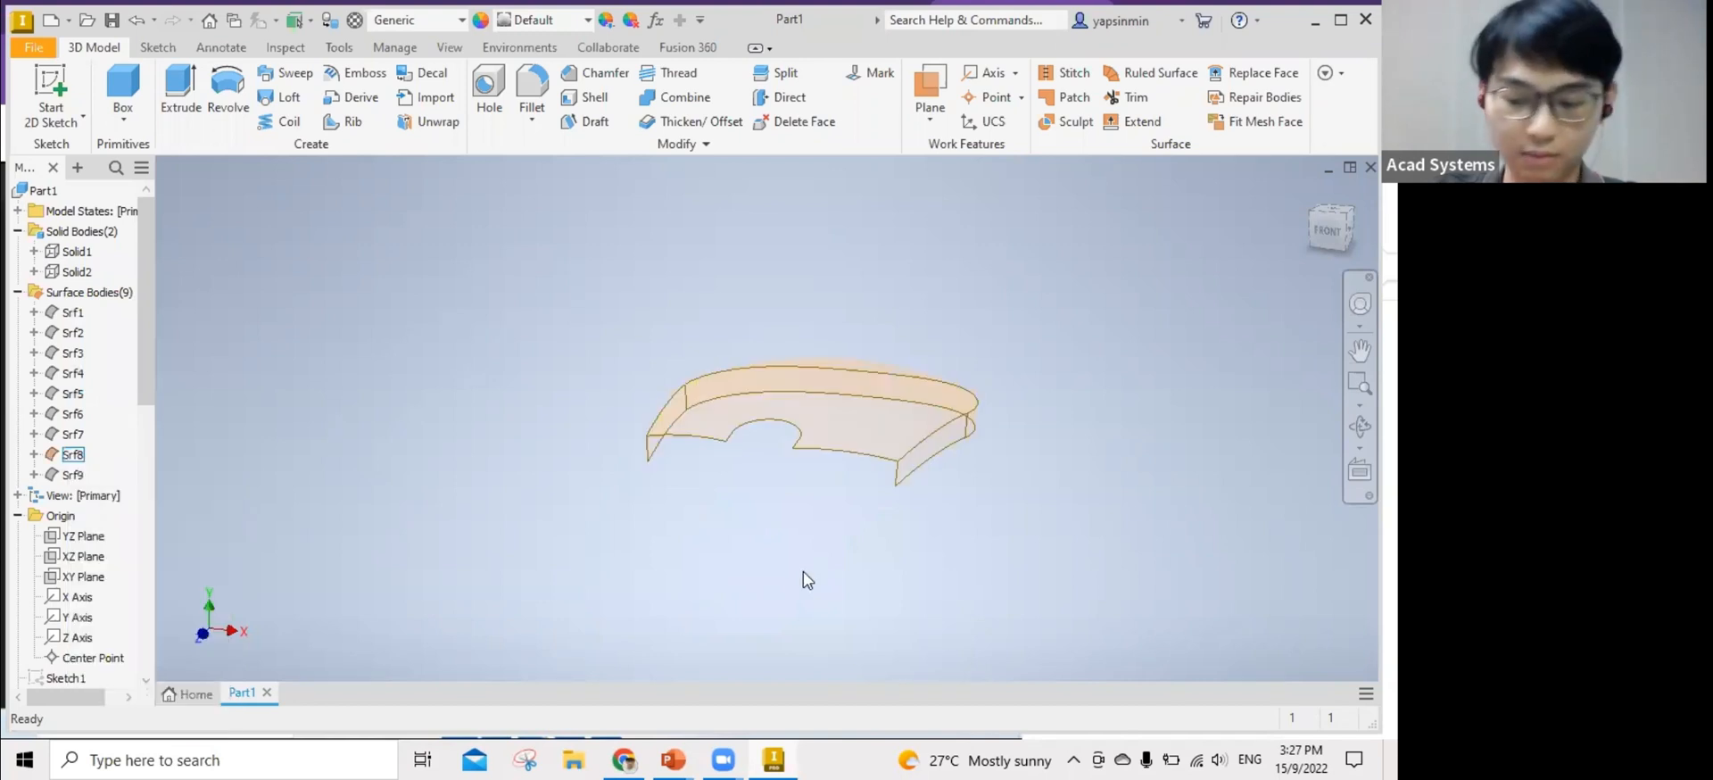
Thicken all four faces of the Srf8 section by 1 mm toward the inside as a new solid.
middle_click_drag(679, 604, 619, 615)
scroll(587, 628, "down", 3)
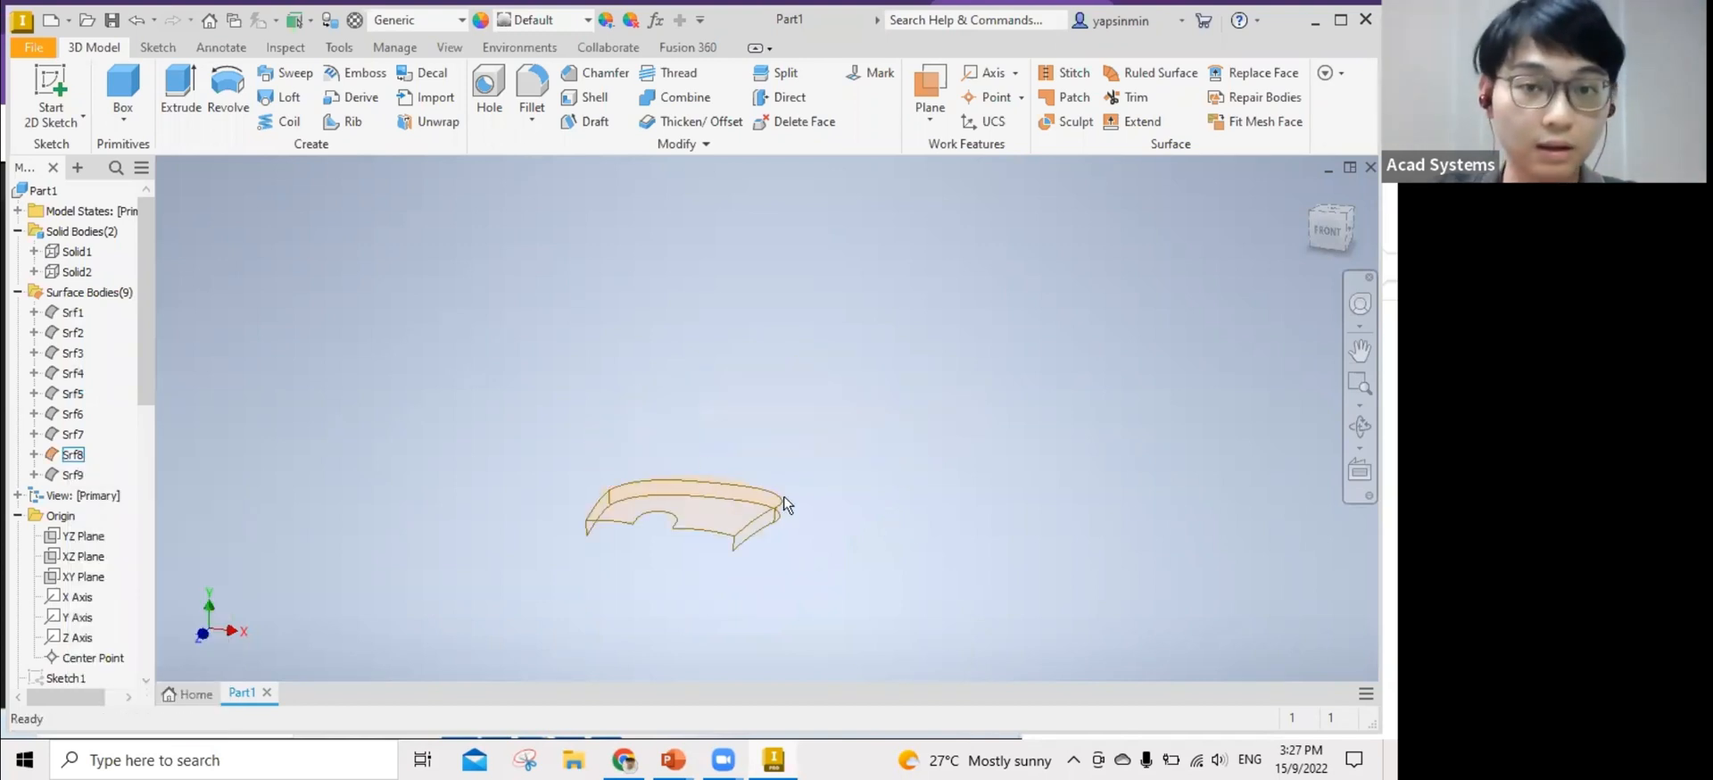
left_click_drag(546, 404, 868, 552)
left_click(691, 124)
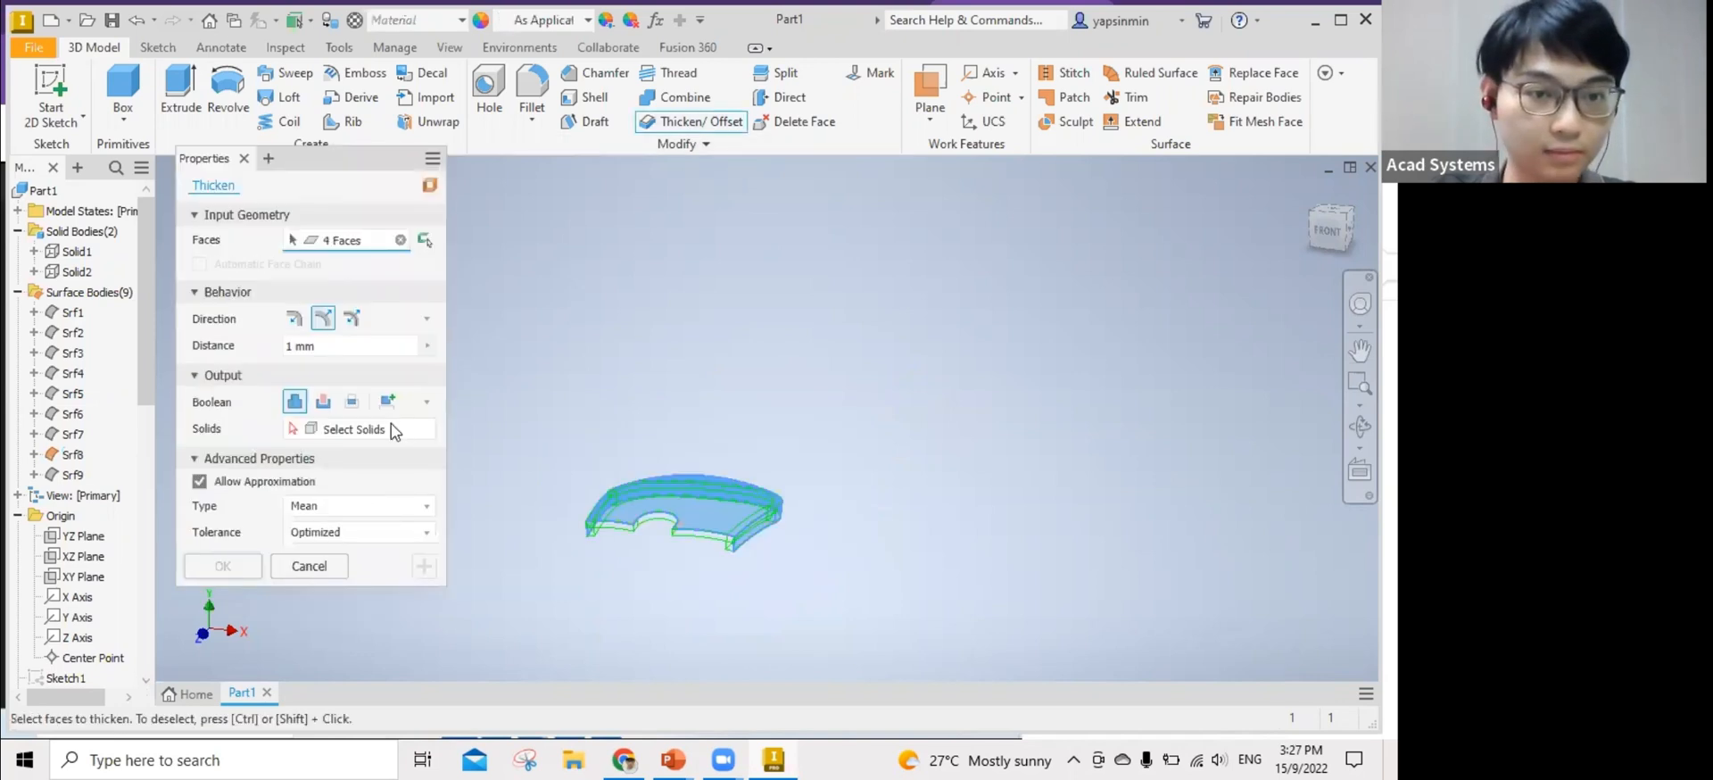
left_click(387, 401)
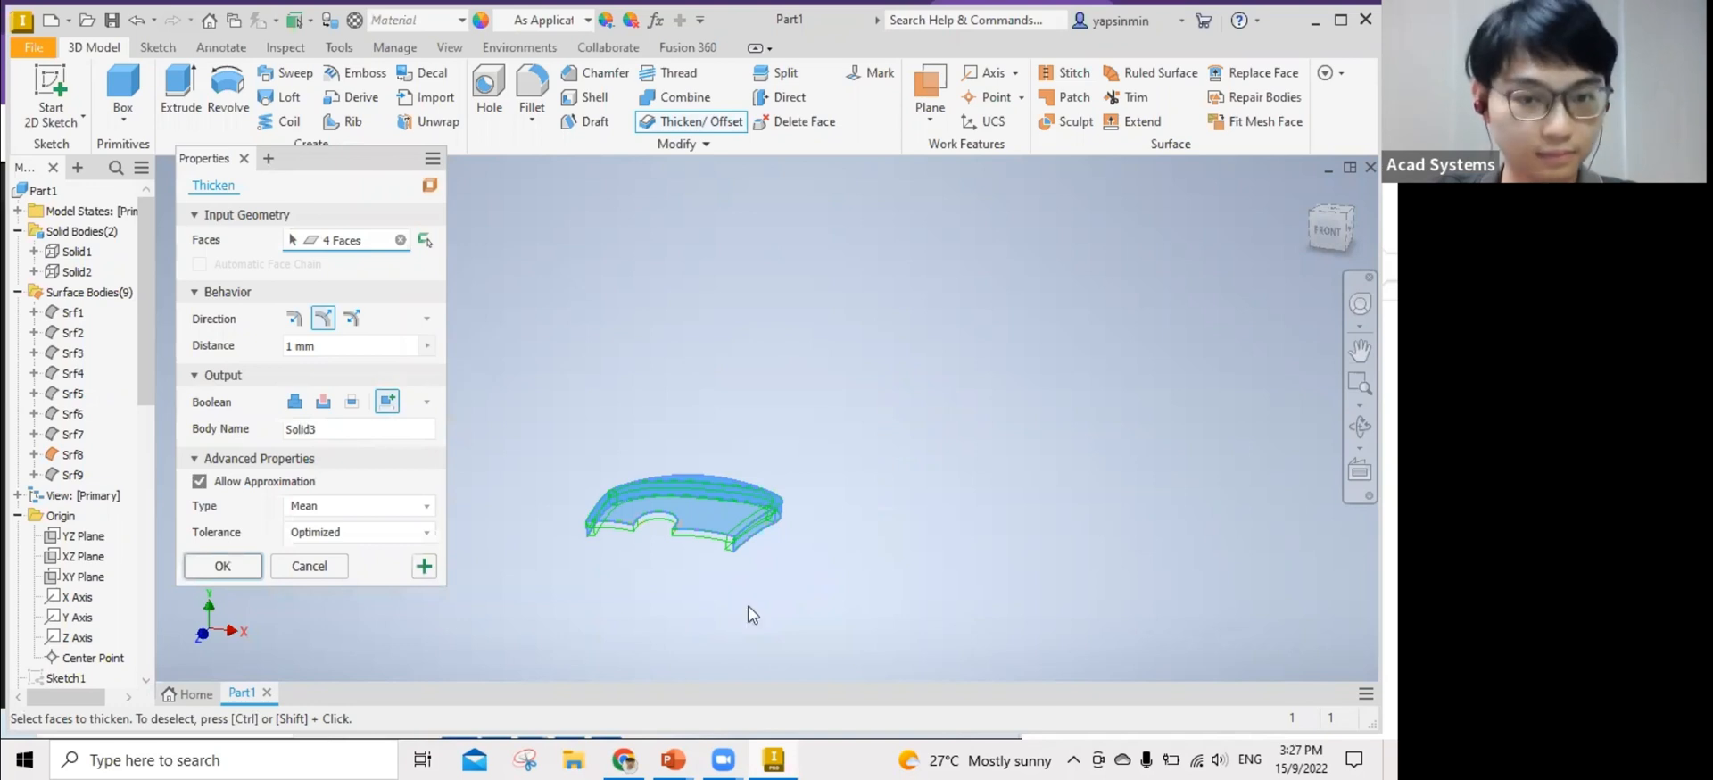
key("Return")
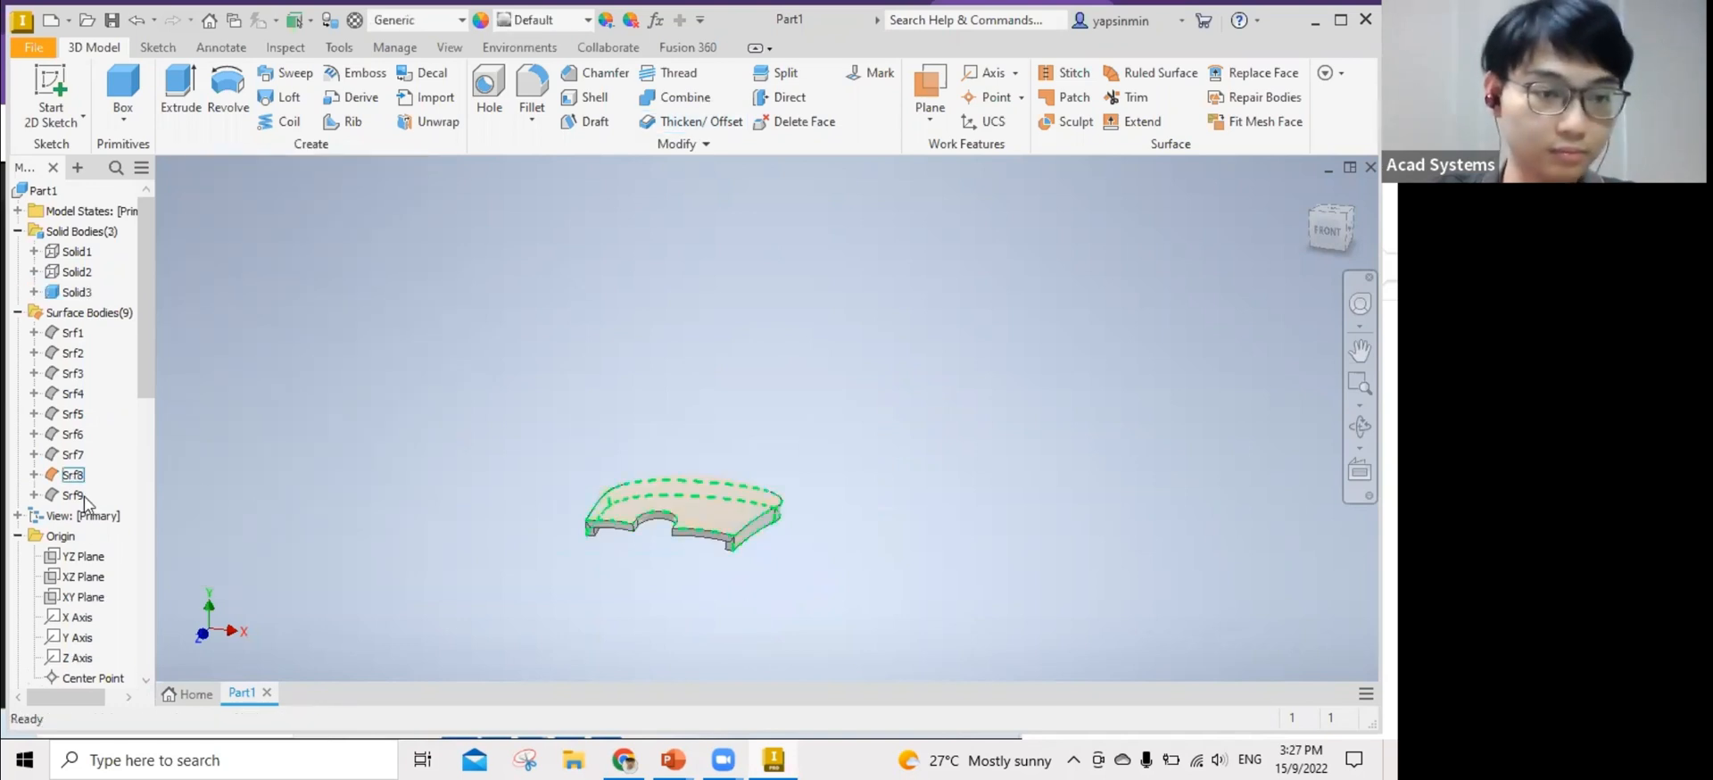
Hide Srf8 and its thickened body Solid3, and display surface body Srf9.
right_click(67, 478)
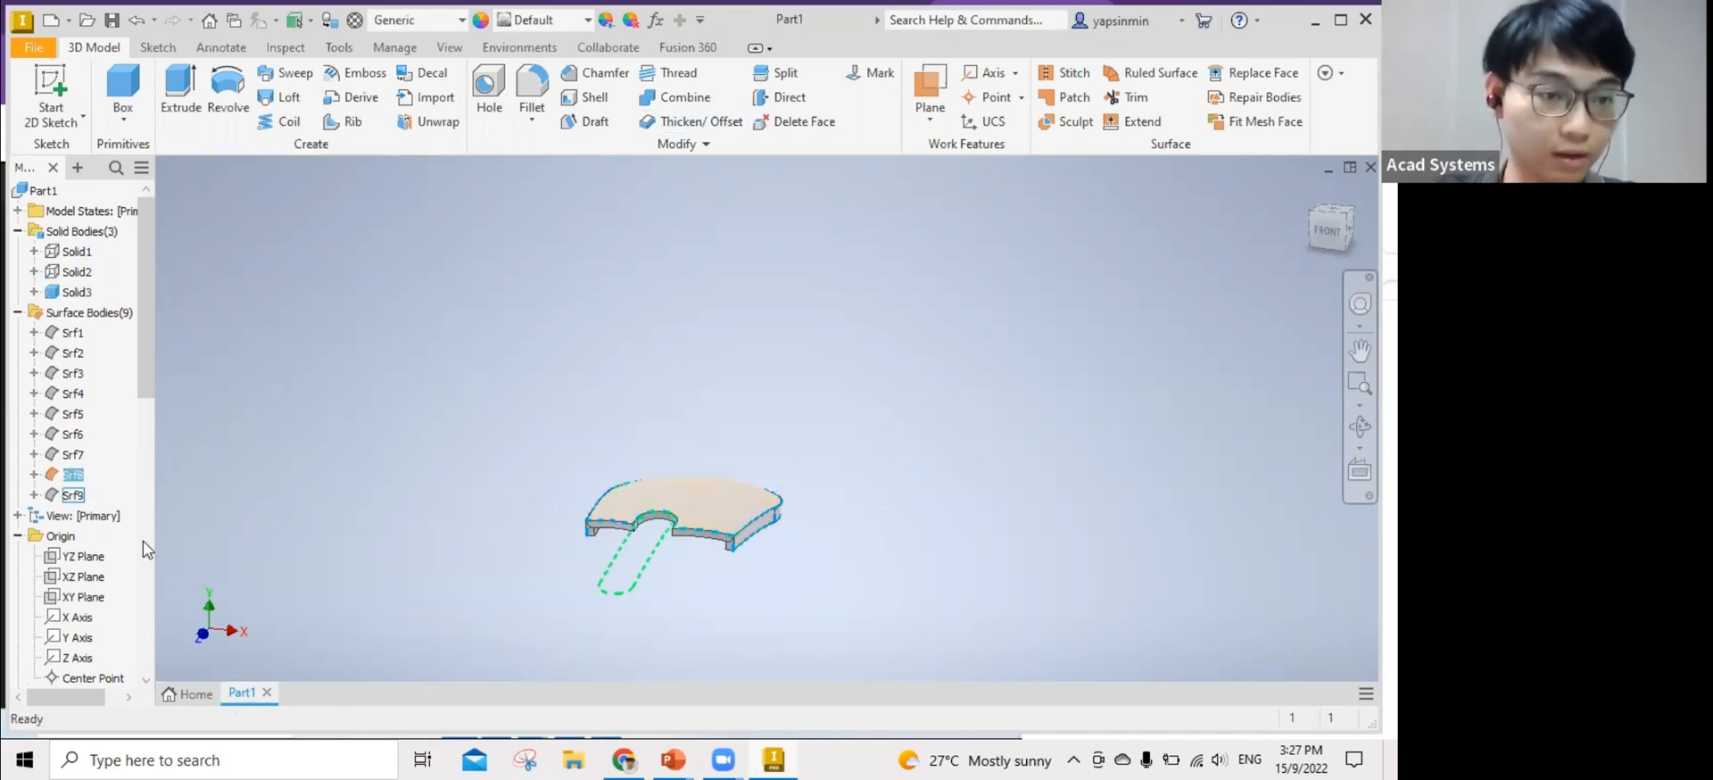
right_click(83, 292)
left_click(190, 409)
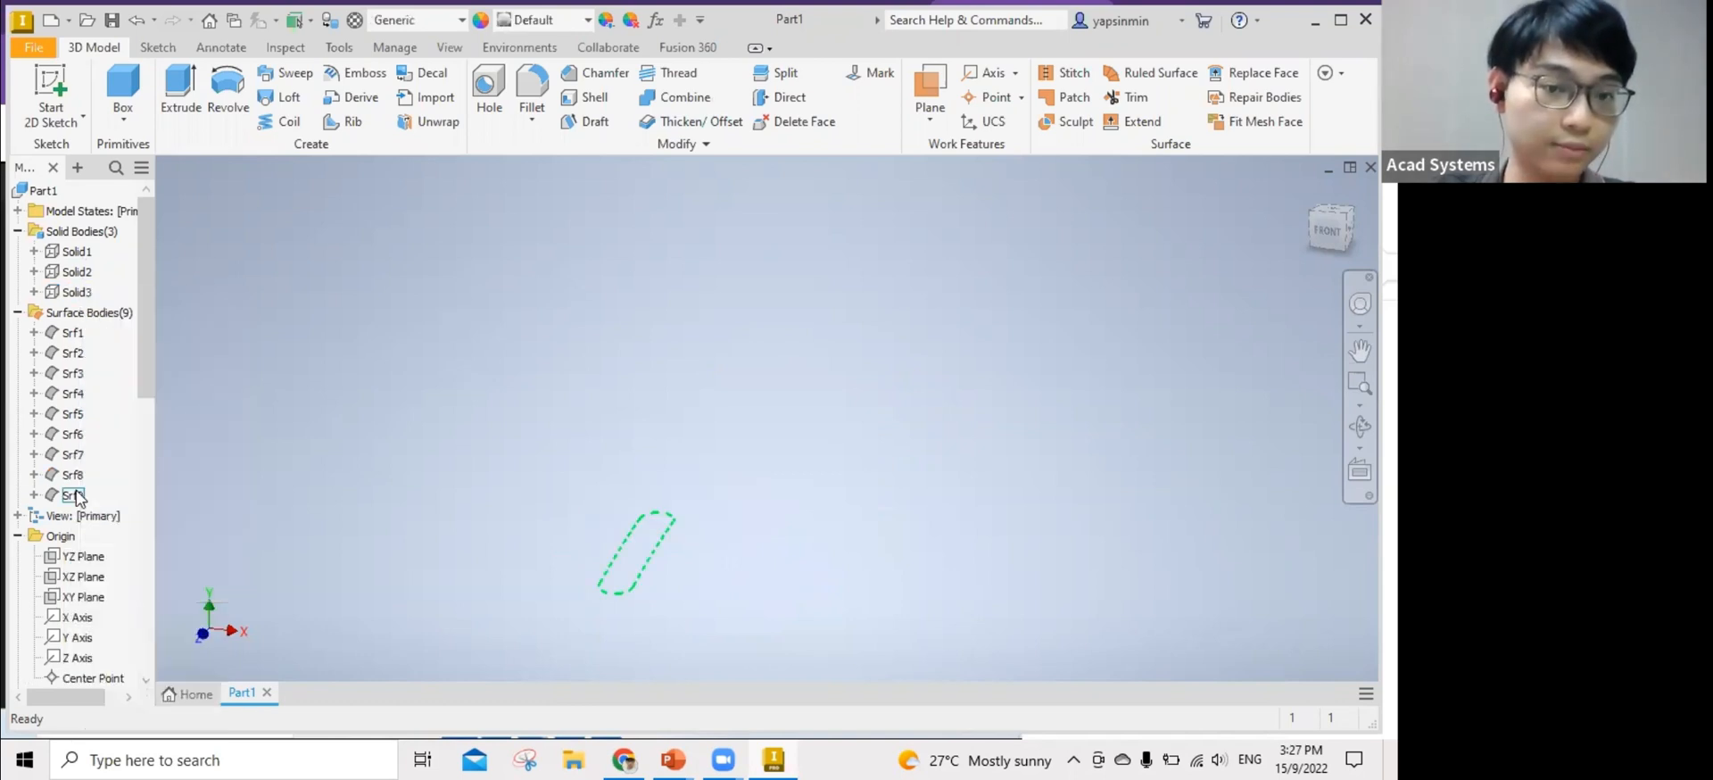
right_click(71, 495)
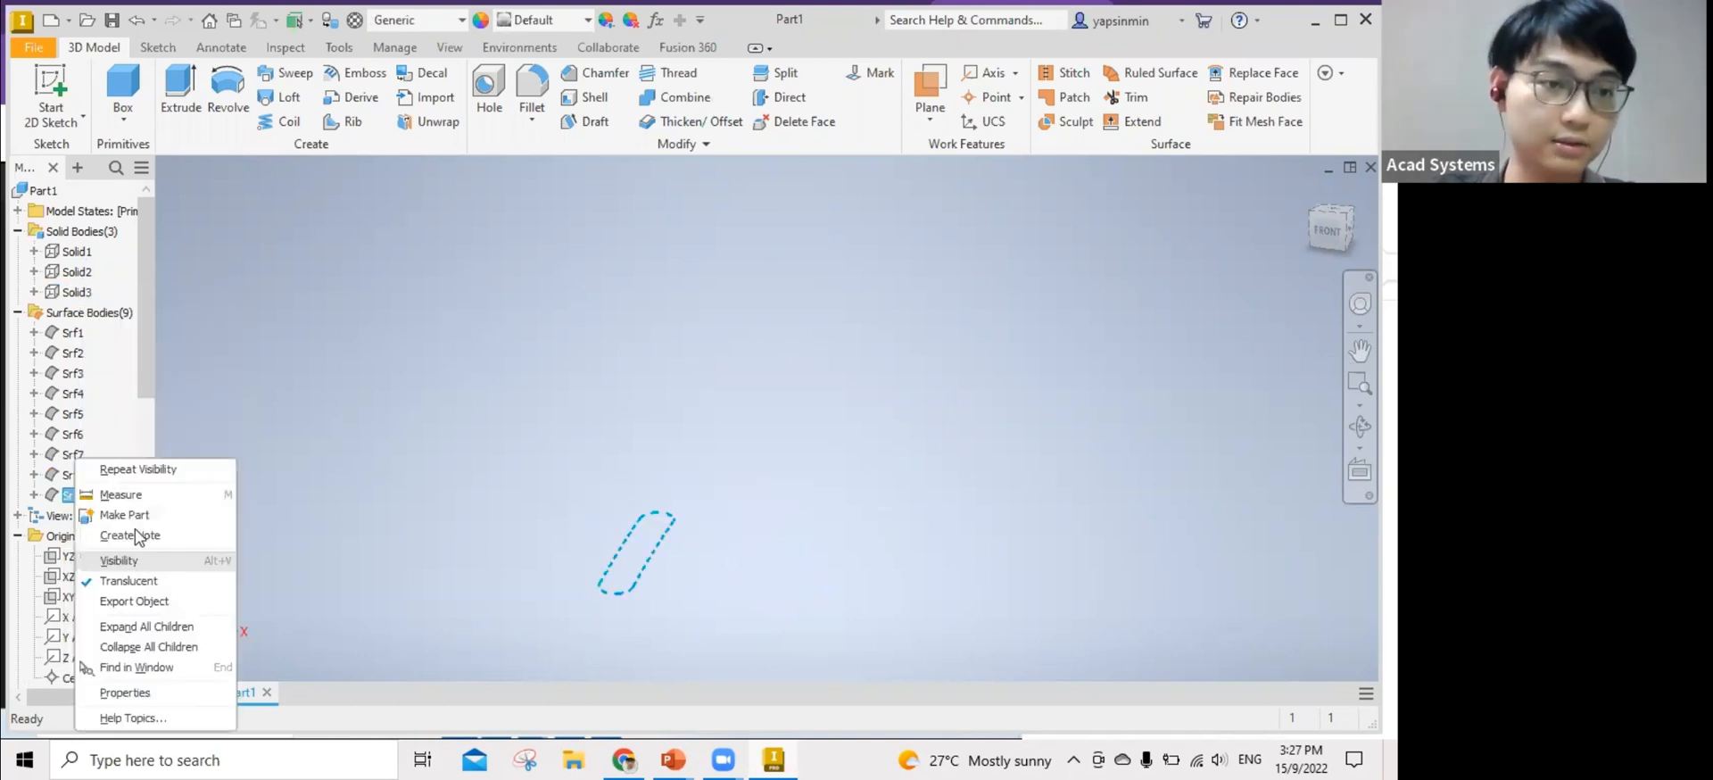
left_click(134, 558)
Thicken the single slot-shaped face of Srf9 by 1 mm toward the inside as a new solid.
left_click(692, 125)
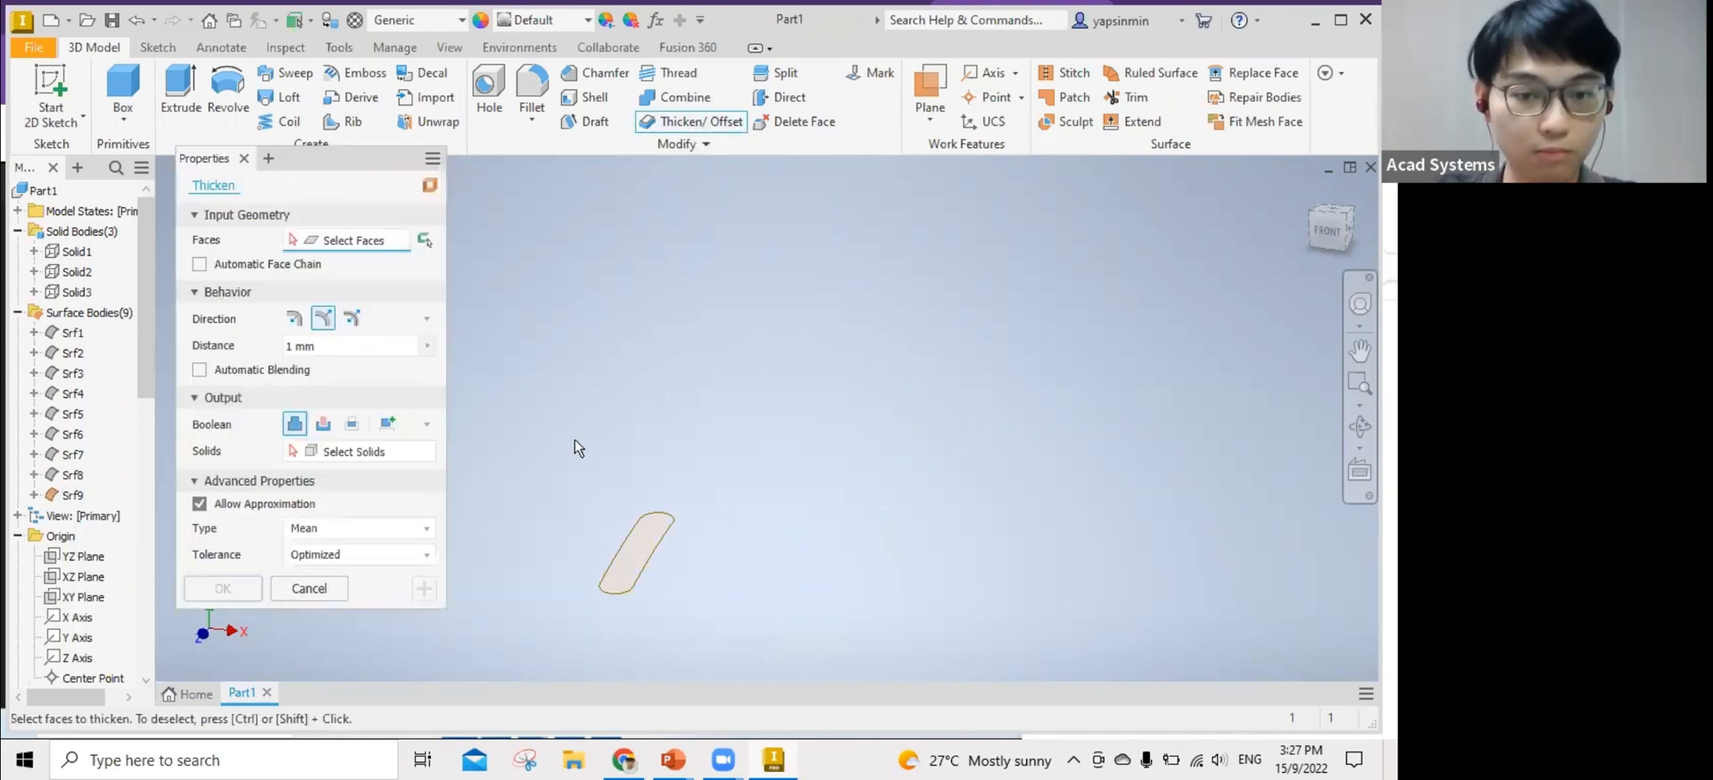
left_click(389, 402)
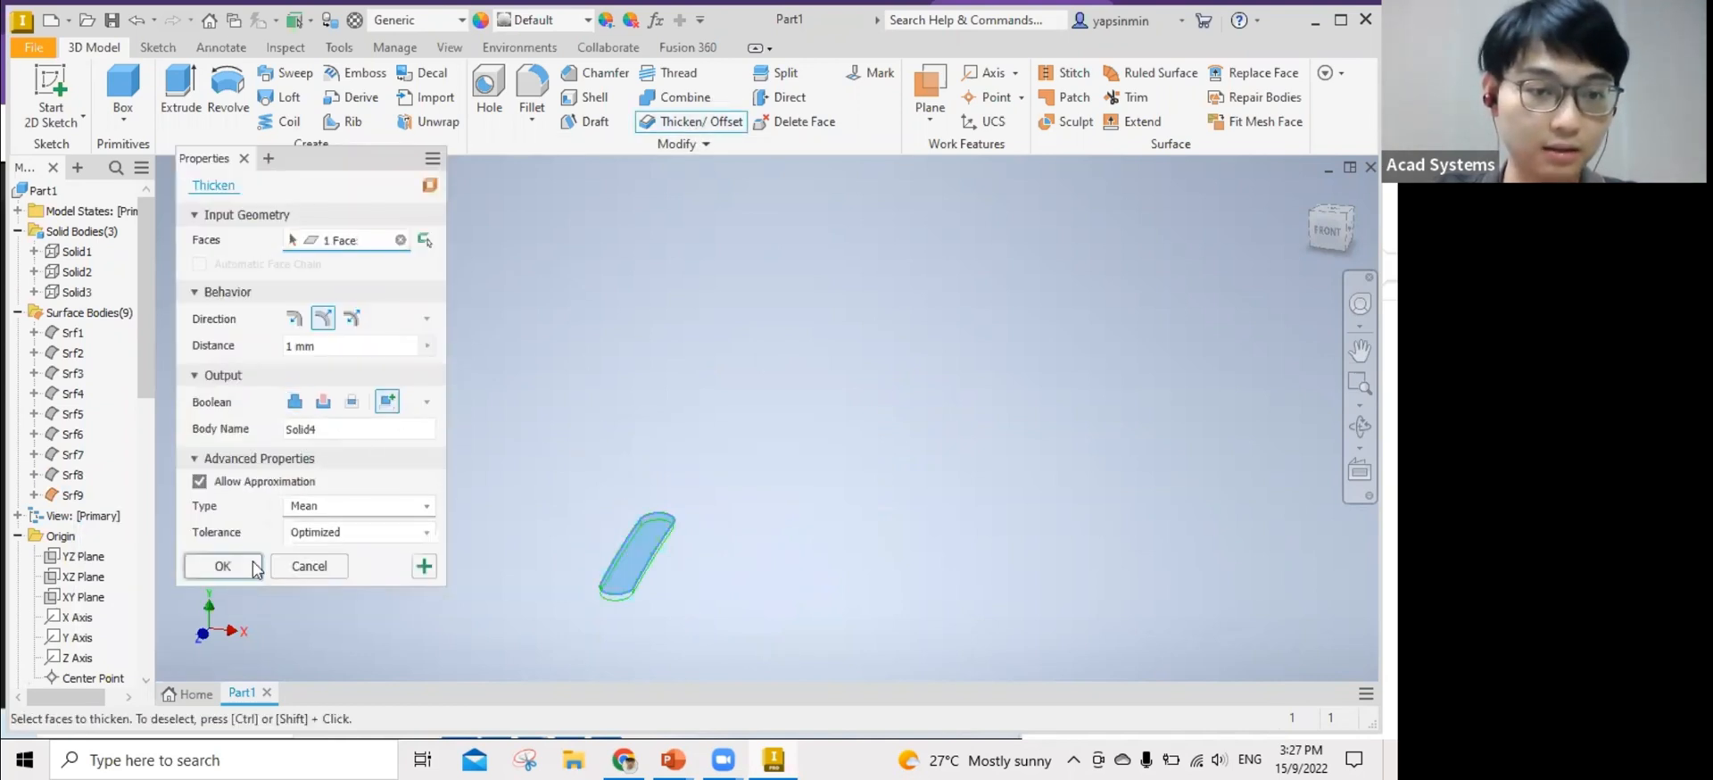
left_click(223, 565)
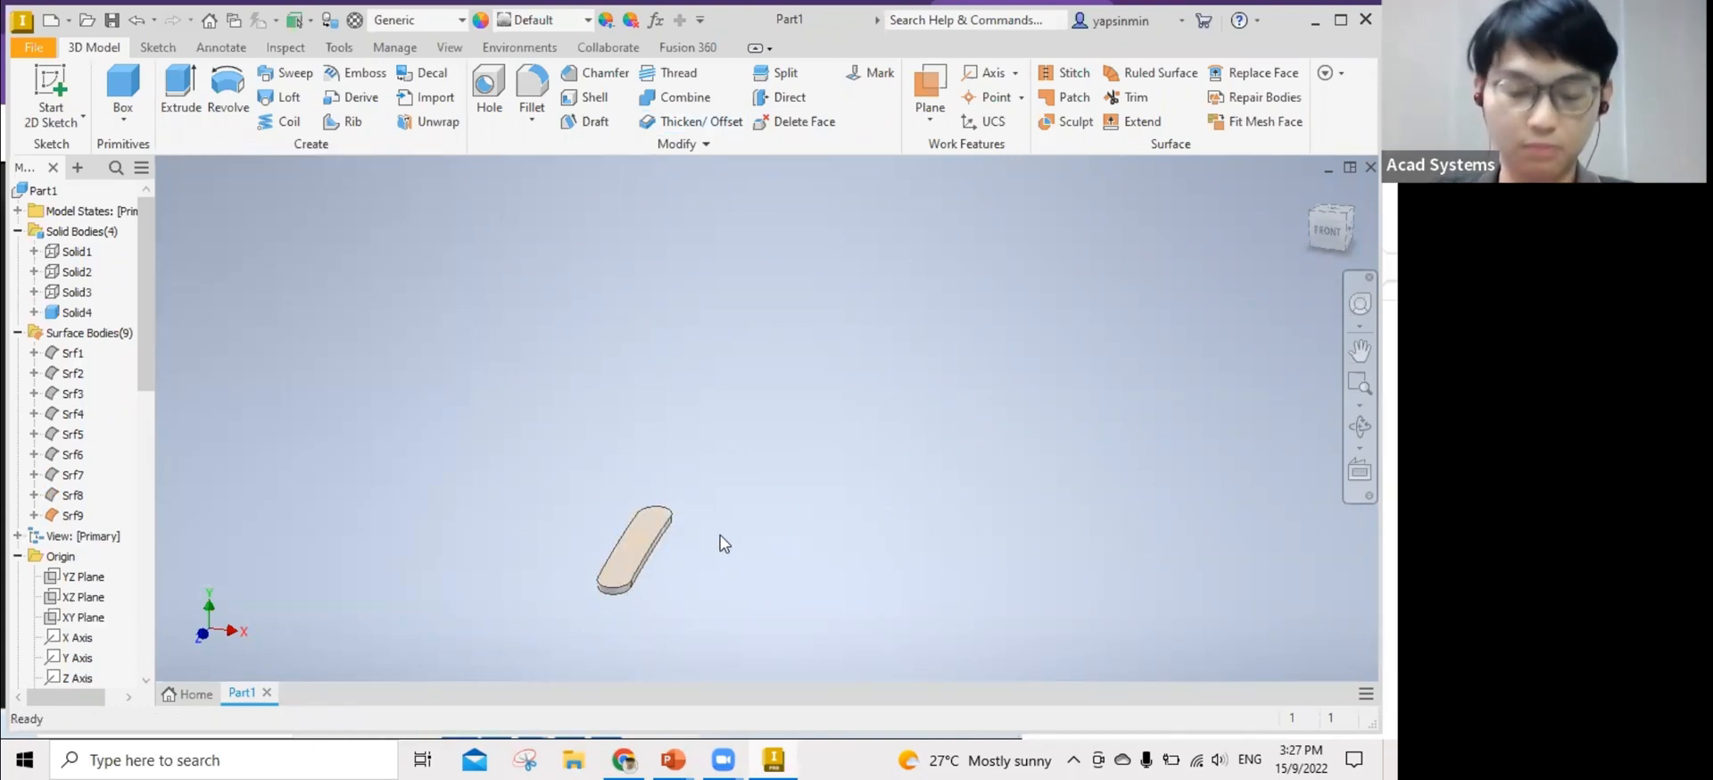
scroll(540, 575, "down", 3)
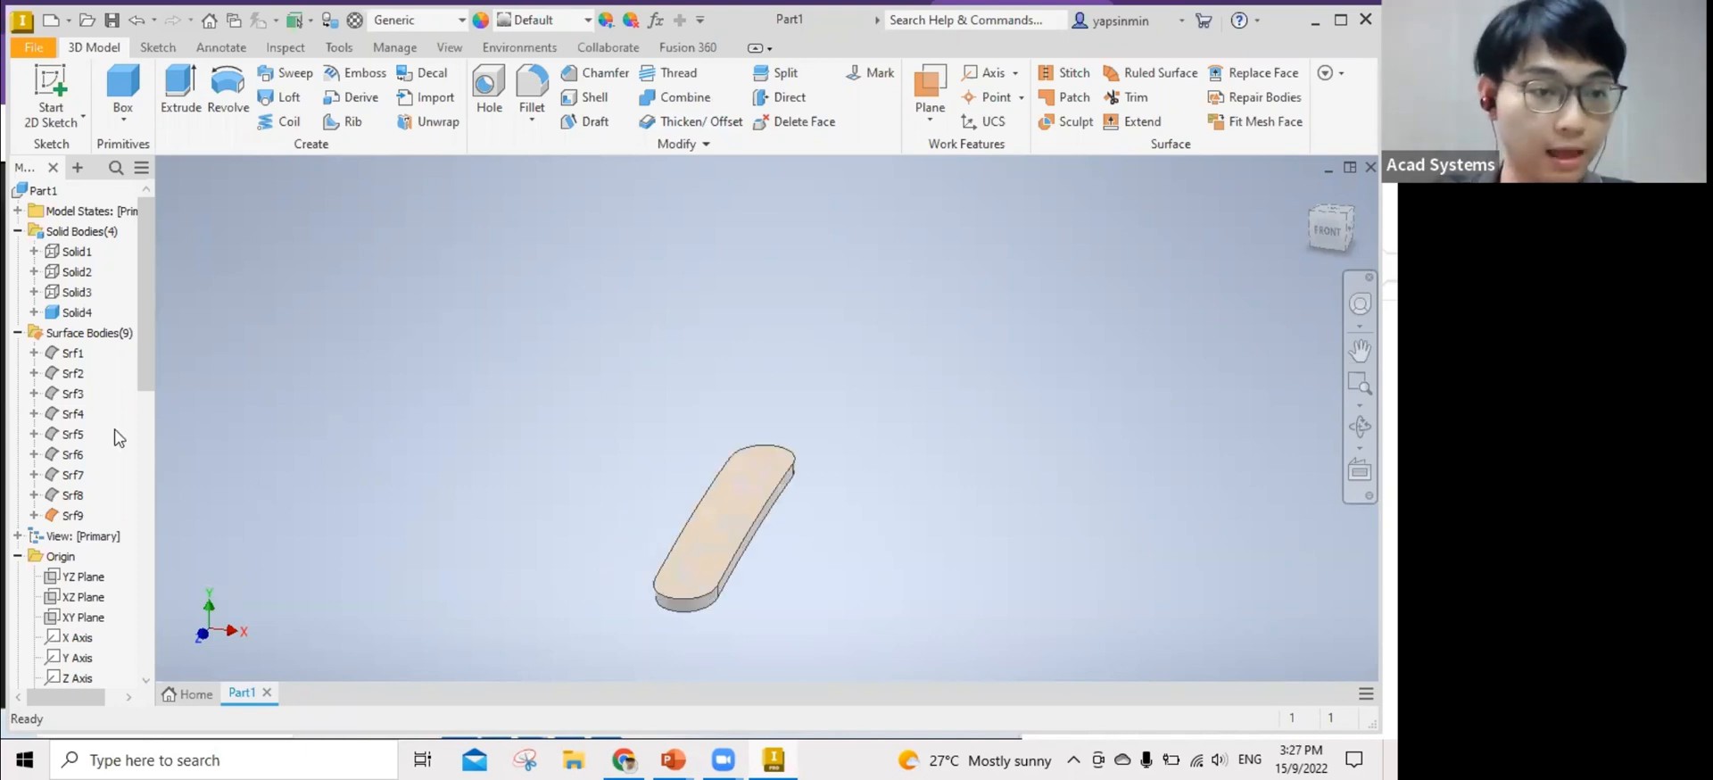
Hide surface body Srf9 and display all four solid bodies together.
left_click(73, 514)
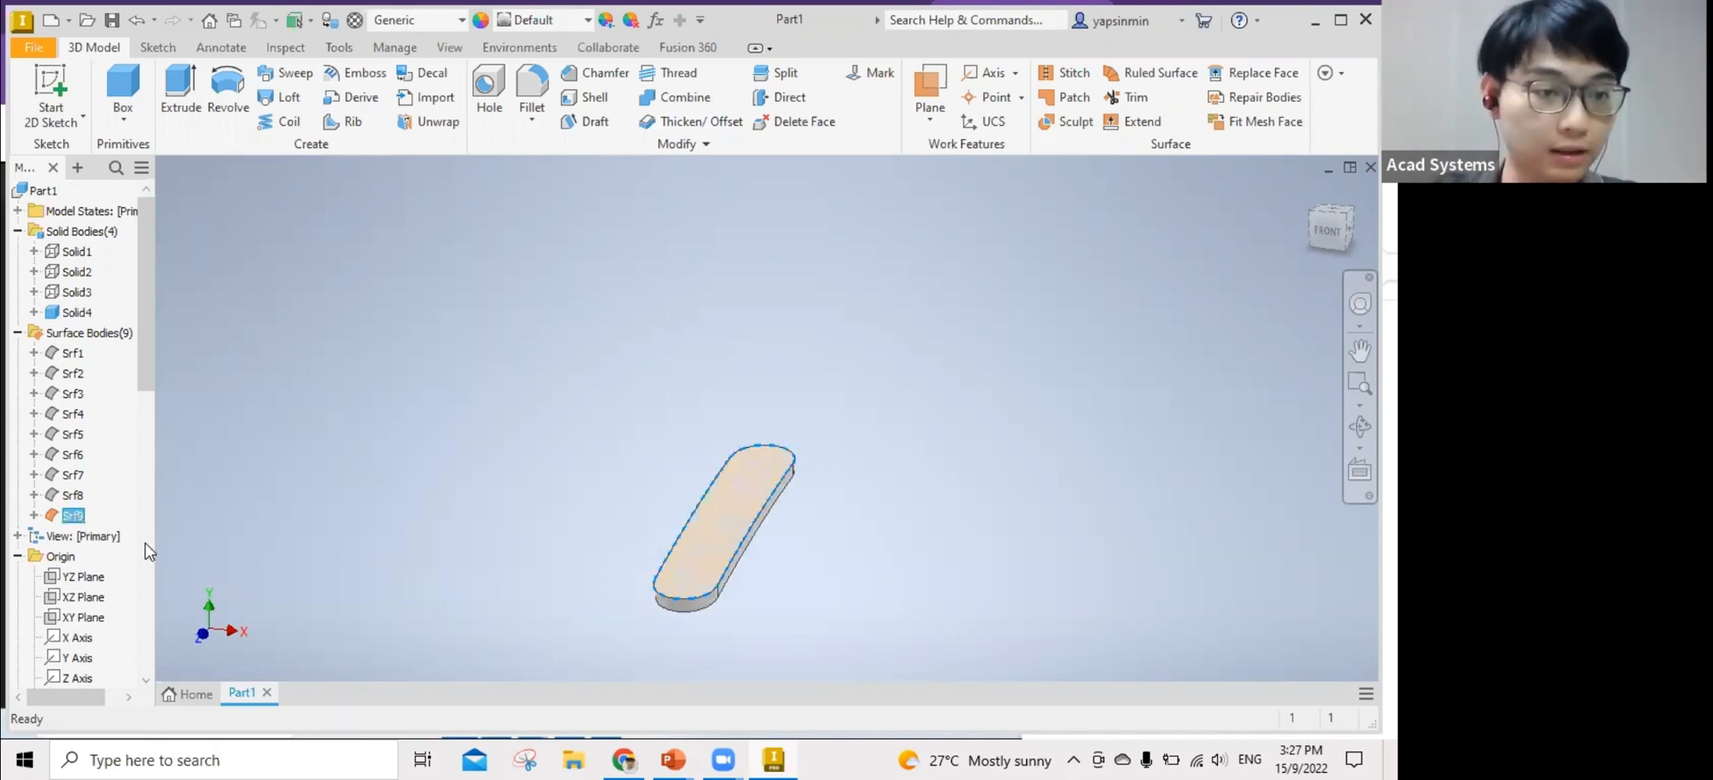
left_click(79, 232)
right_click(72, 234)
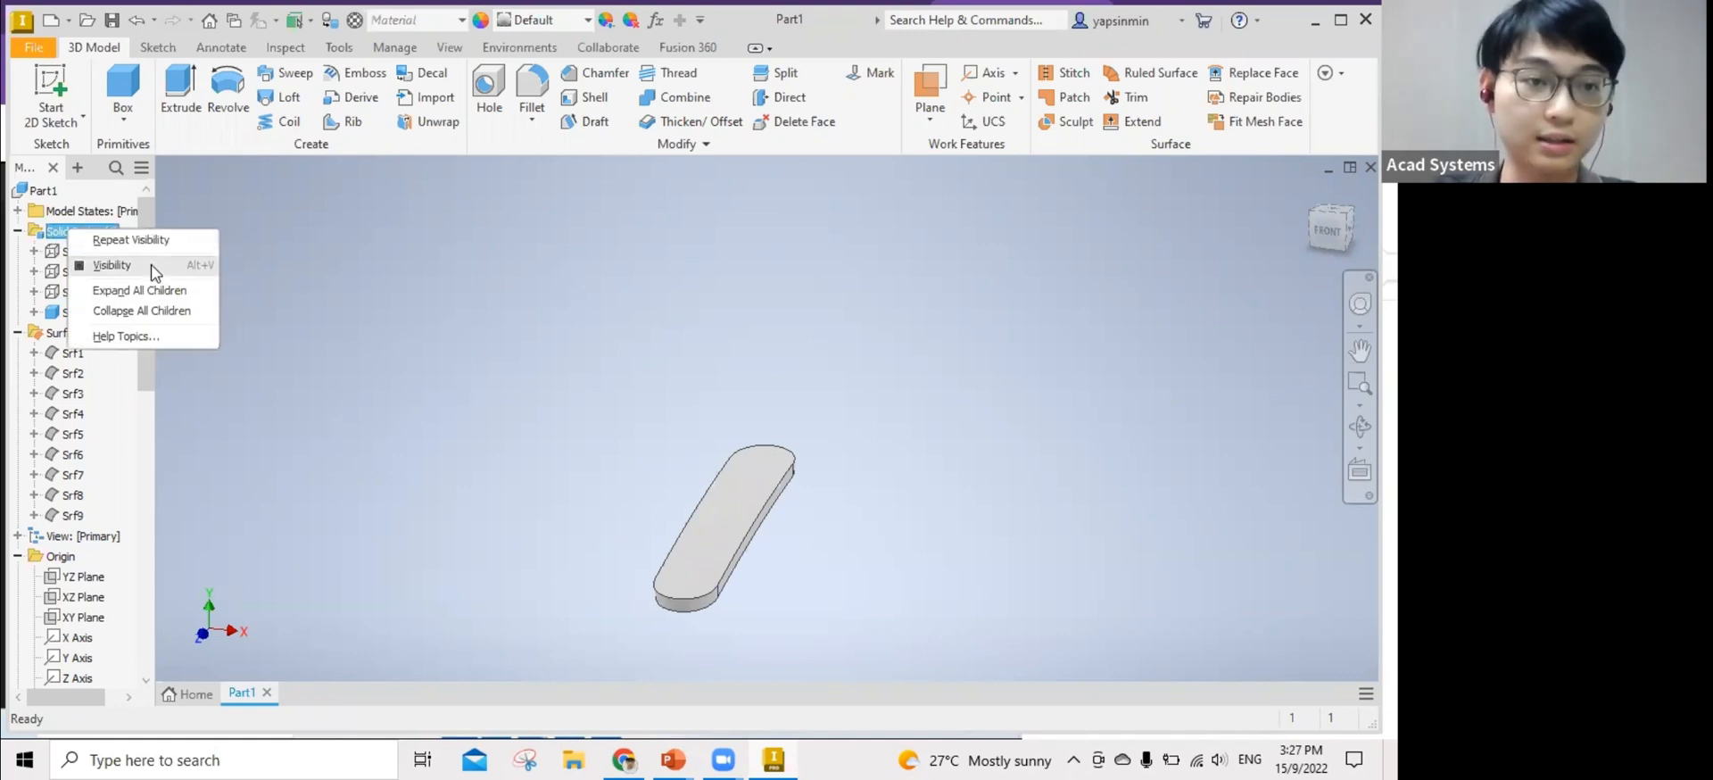
left_click(111, 265)
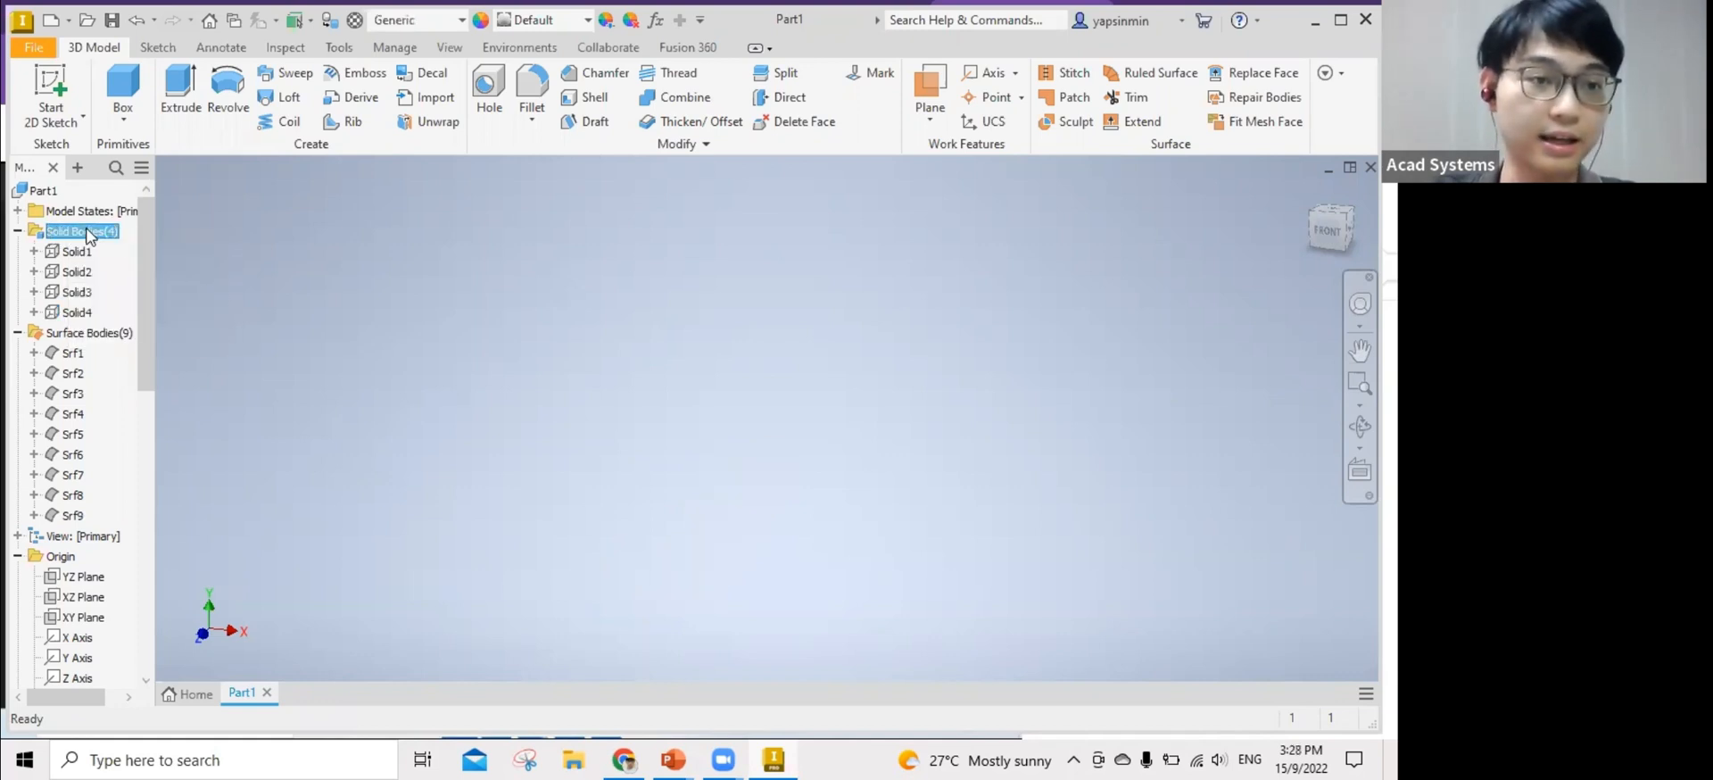
right_click(88, 230)
left_click(158, 268)
middle_click_drag(922, 581, 705, 543, "shift")
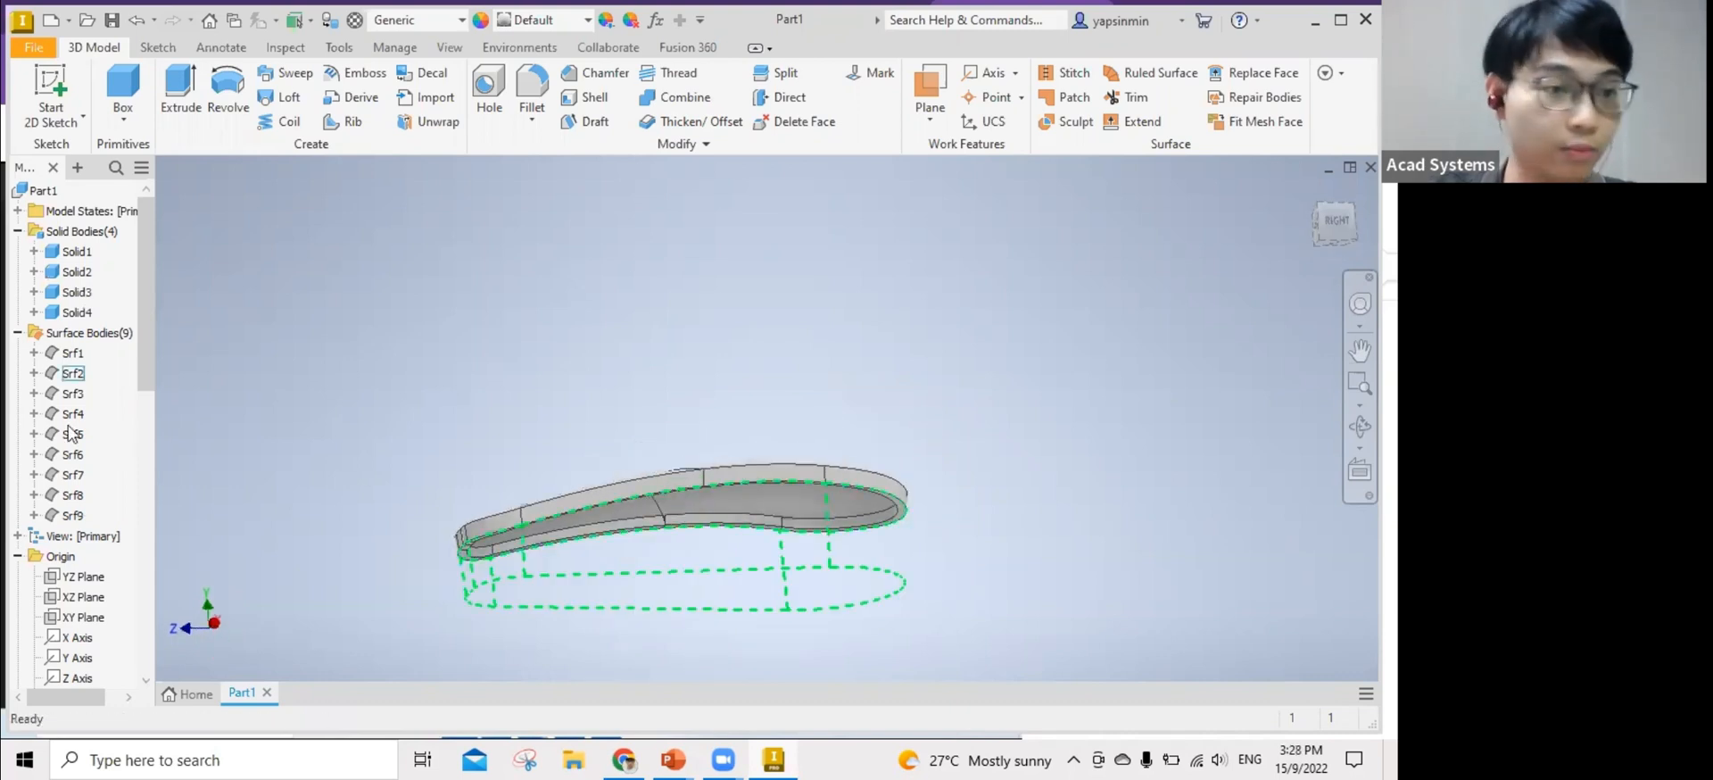
Hide all solid bodies and display surface bodies Srf2 and Srf3, the side wall and the base.
right_click(86, 231)
left_click(142, 264)
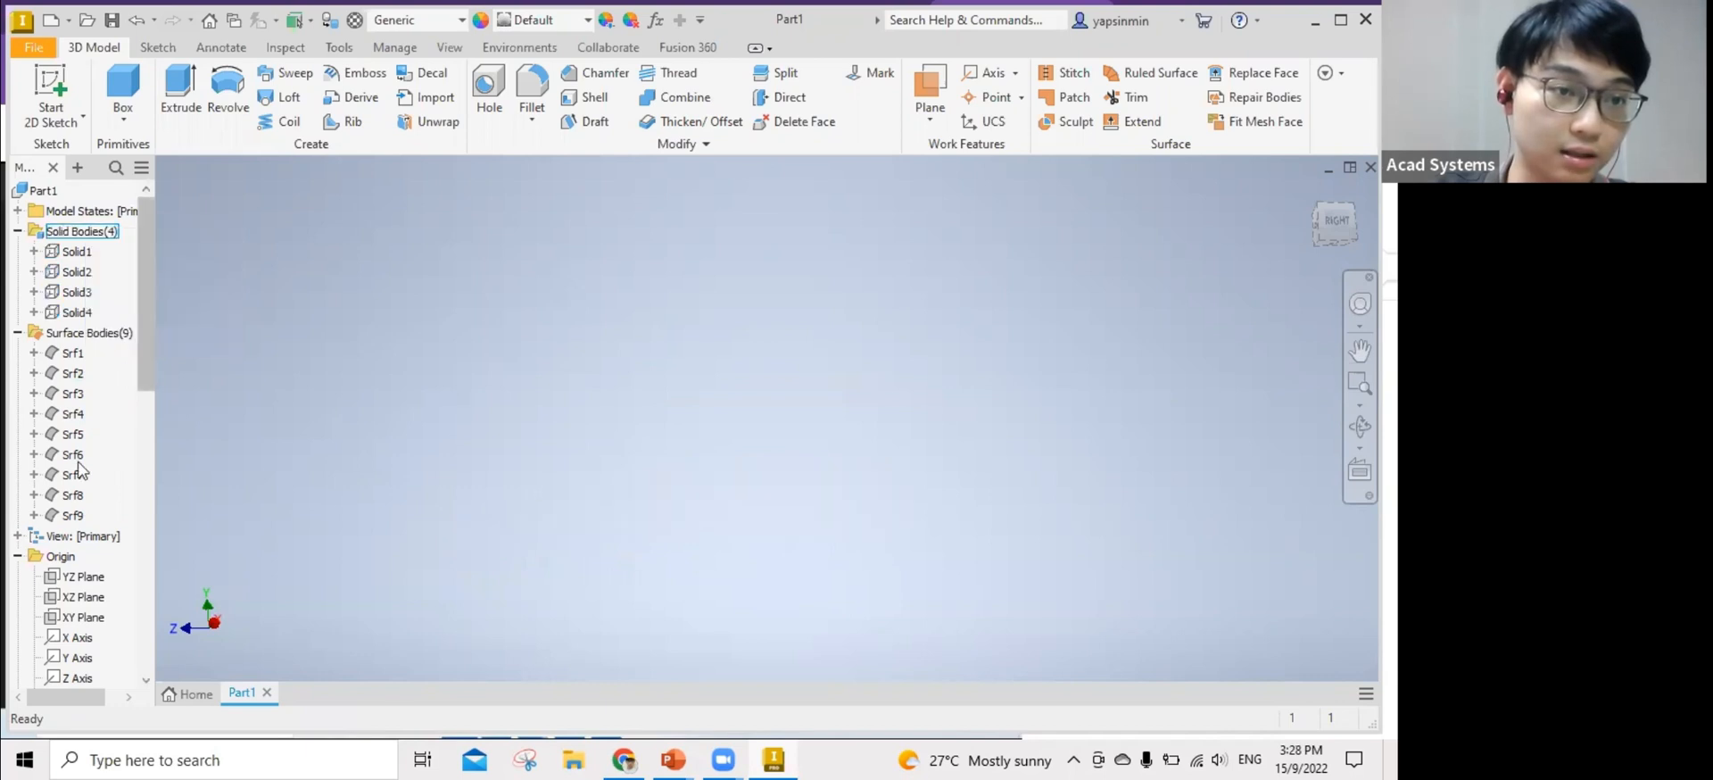
right_click(73, 373)
left_click(130, 473)
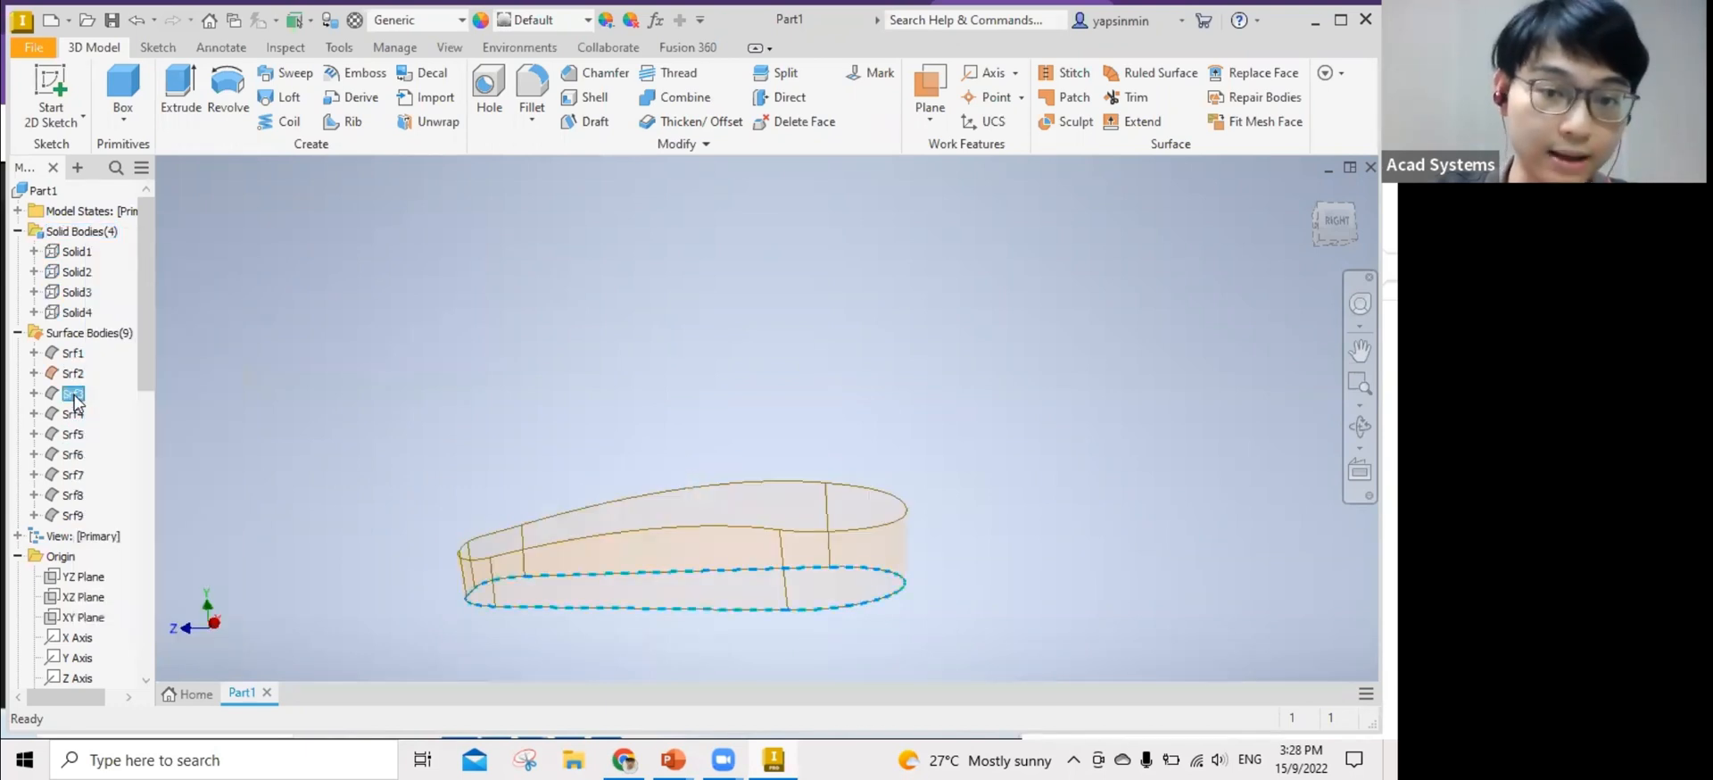
right_click(73, 394)
left_click(144, 495)
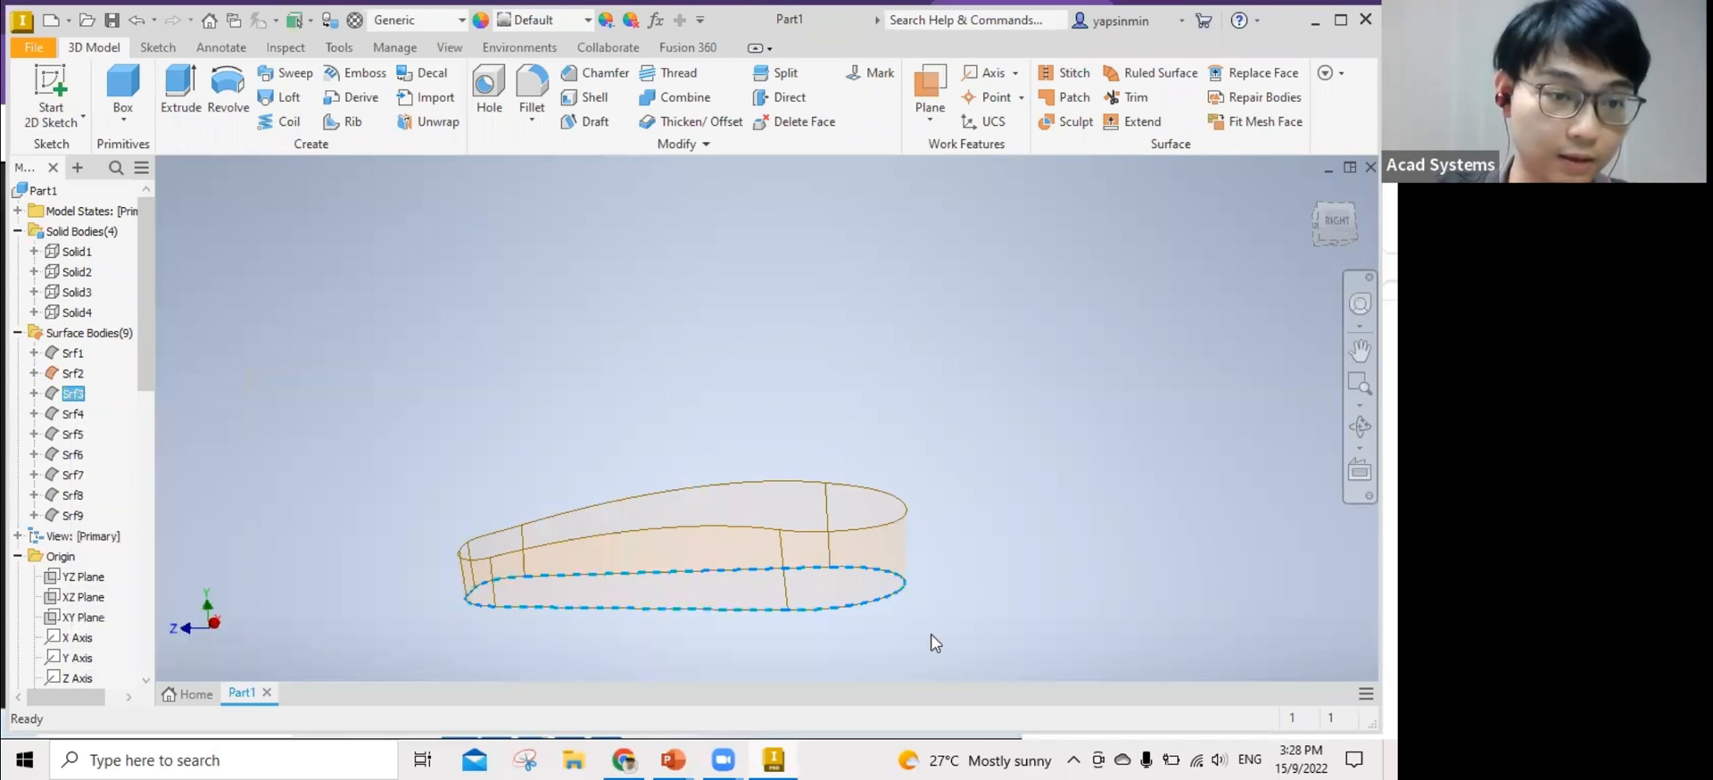
Stitch the side wall surface Srf2 and the base surface Srf3 into one surface body.
left_click(1063, 72)
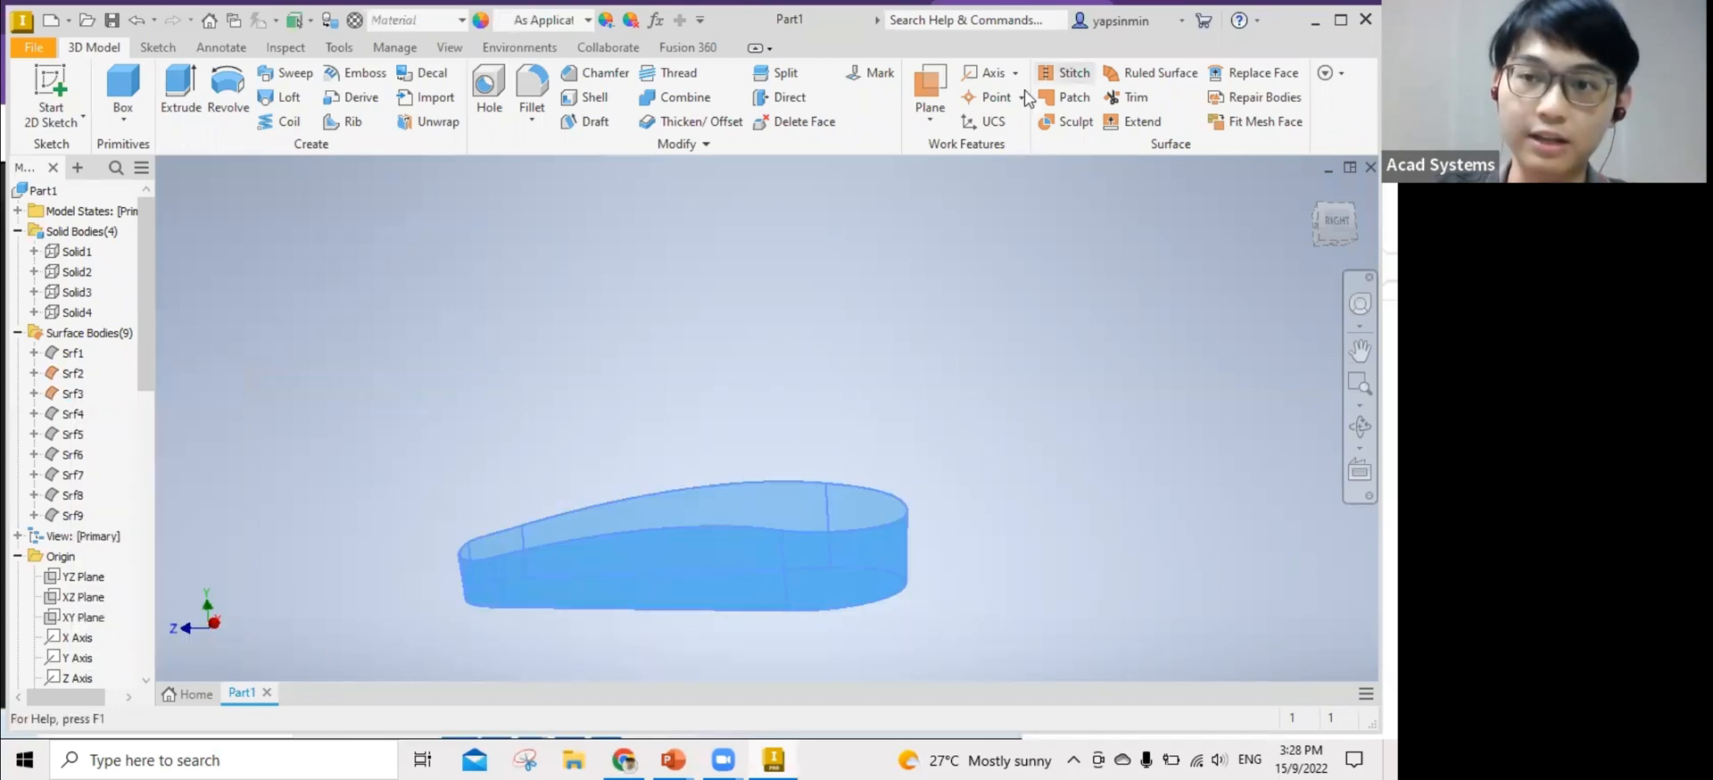
left_click(266, 503)
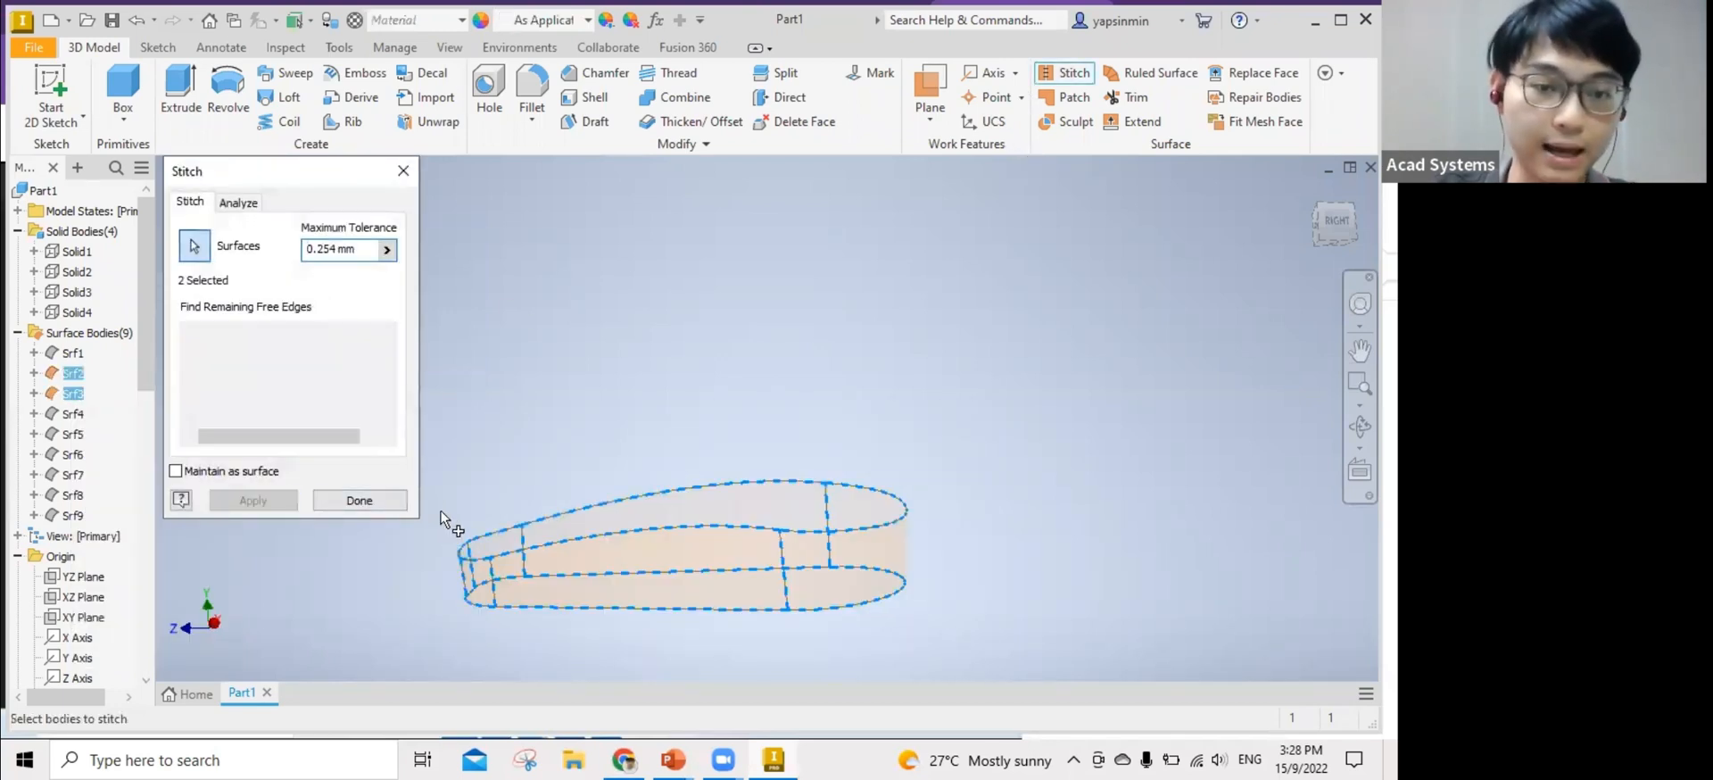
left_click(395, 503)
left_click(88, 534)
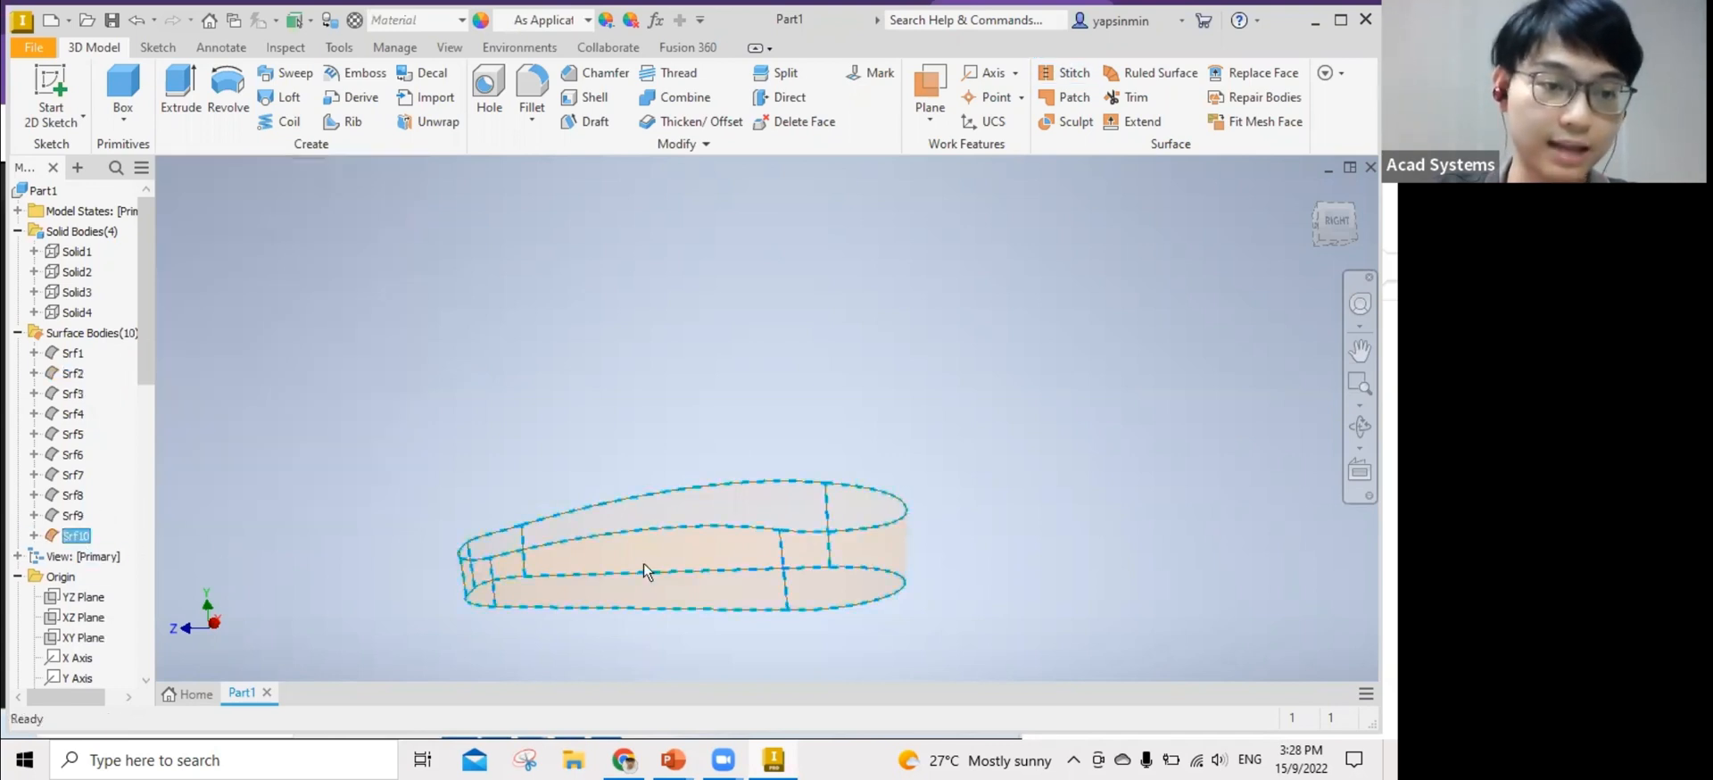
Thicken all seven faces of the stitched wall and base surface by 1 mm toward the inside as a new solid.
left_click(687, 125)
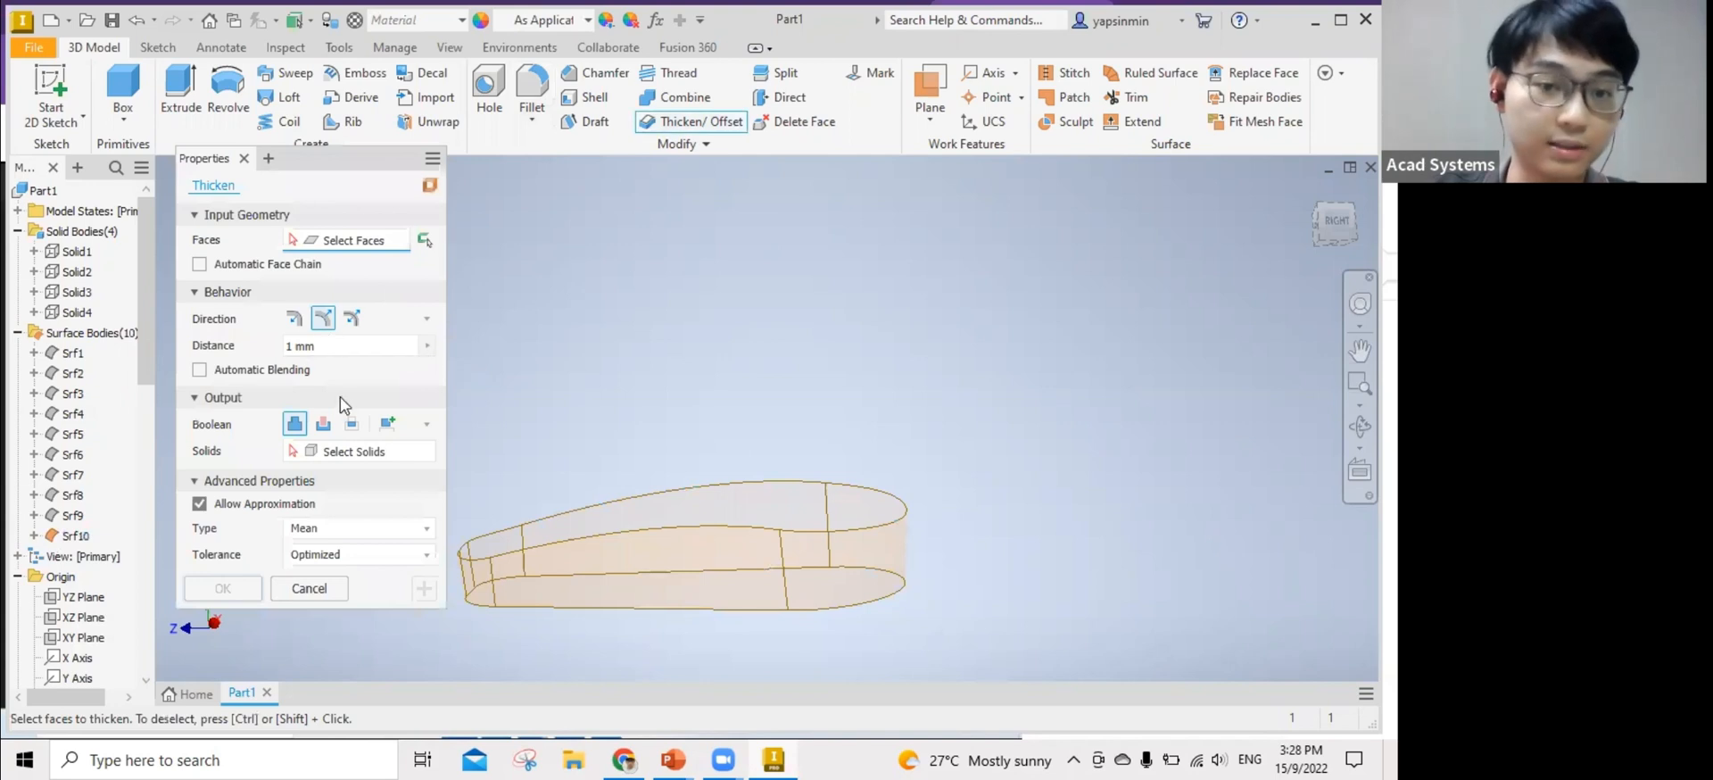
left_click_drag(993, 666, 451, 392)
left_click_drag(328, 455, 390, 406)
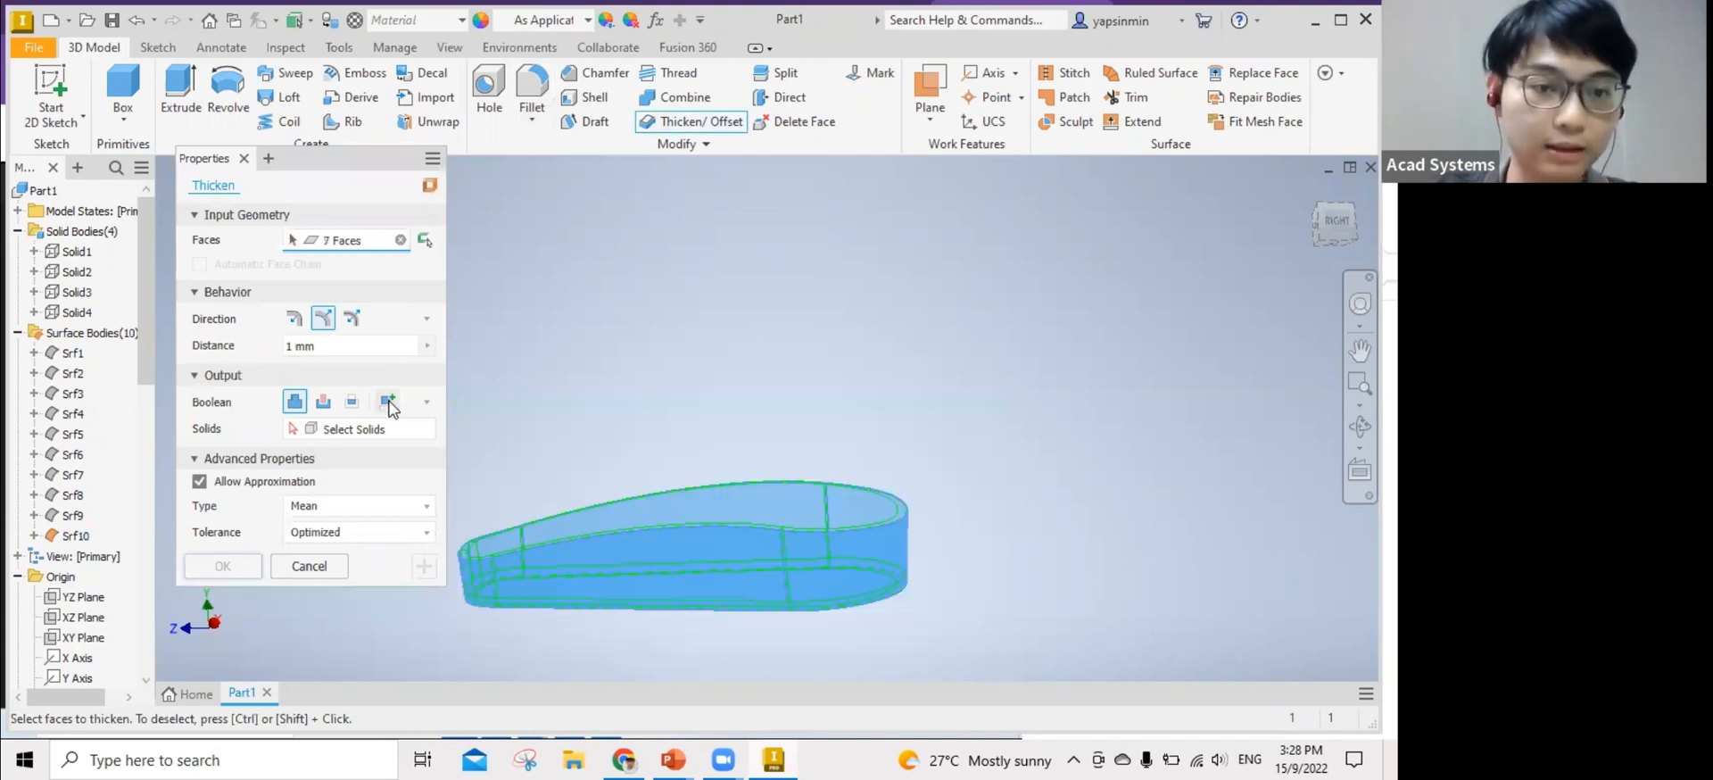
left_click(388, 403)
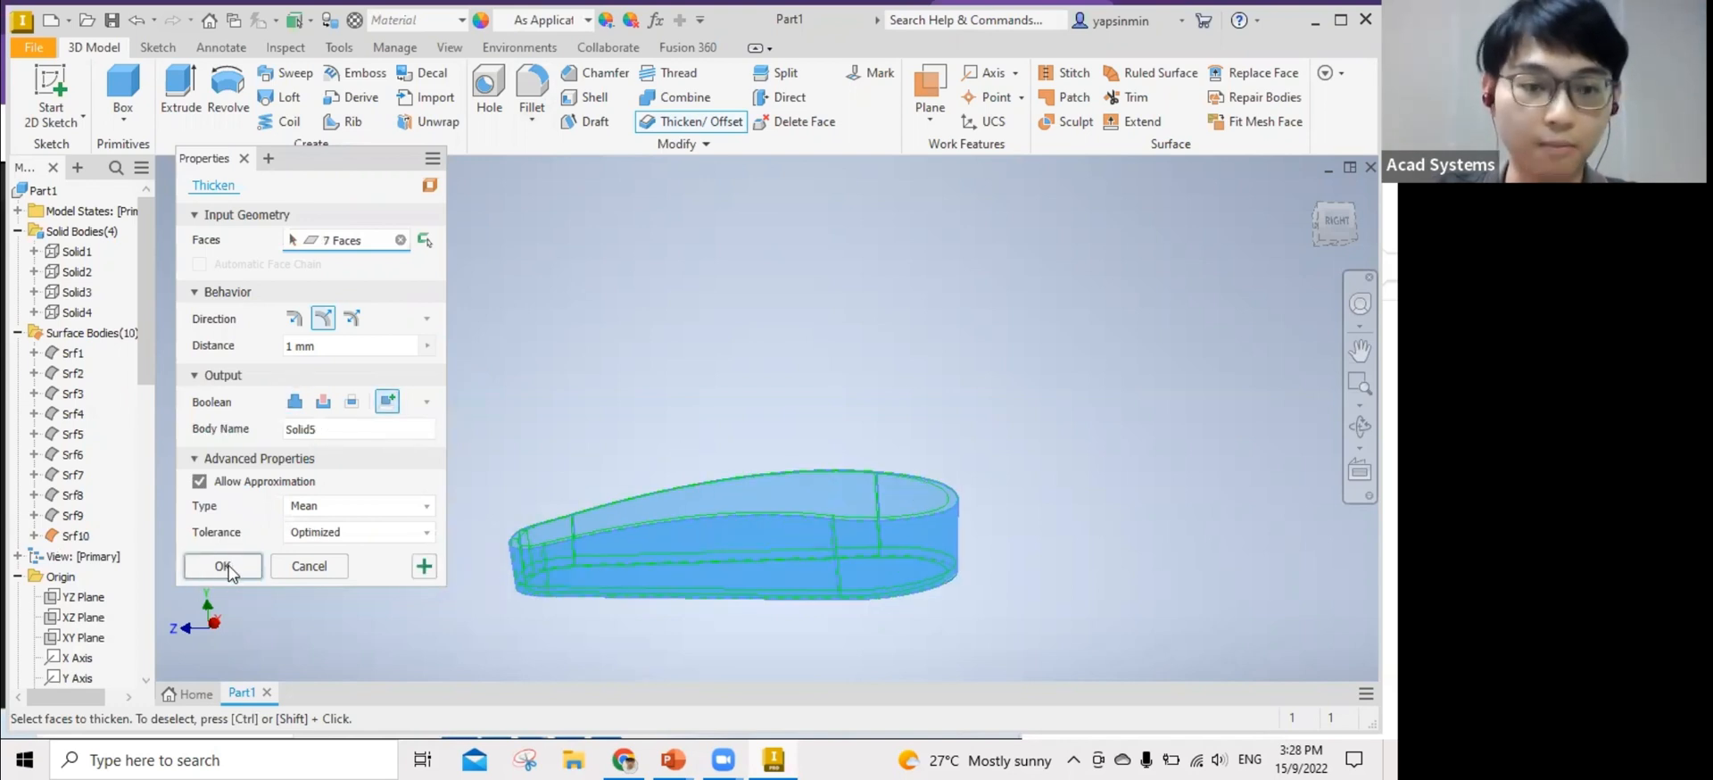
middle_click_drag(418, 472, 735, 532, "shift")
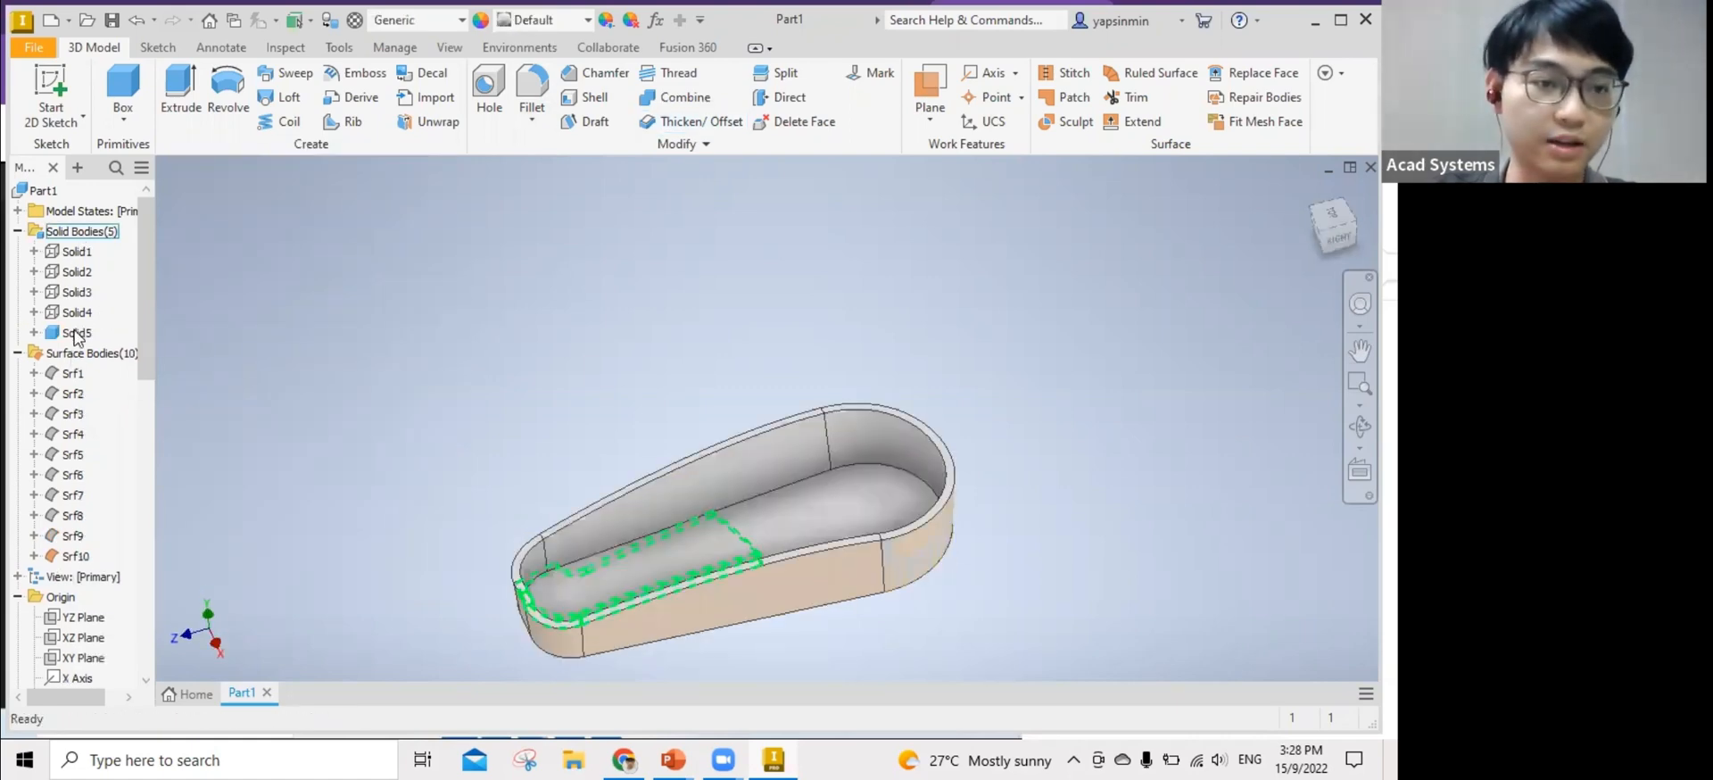
Display all five solid bodies together as the complete mouse-shaped shell.
left_click(77, 333)
right_click(89, 232)
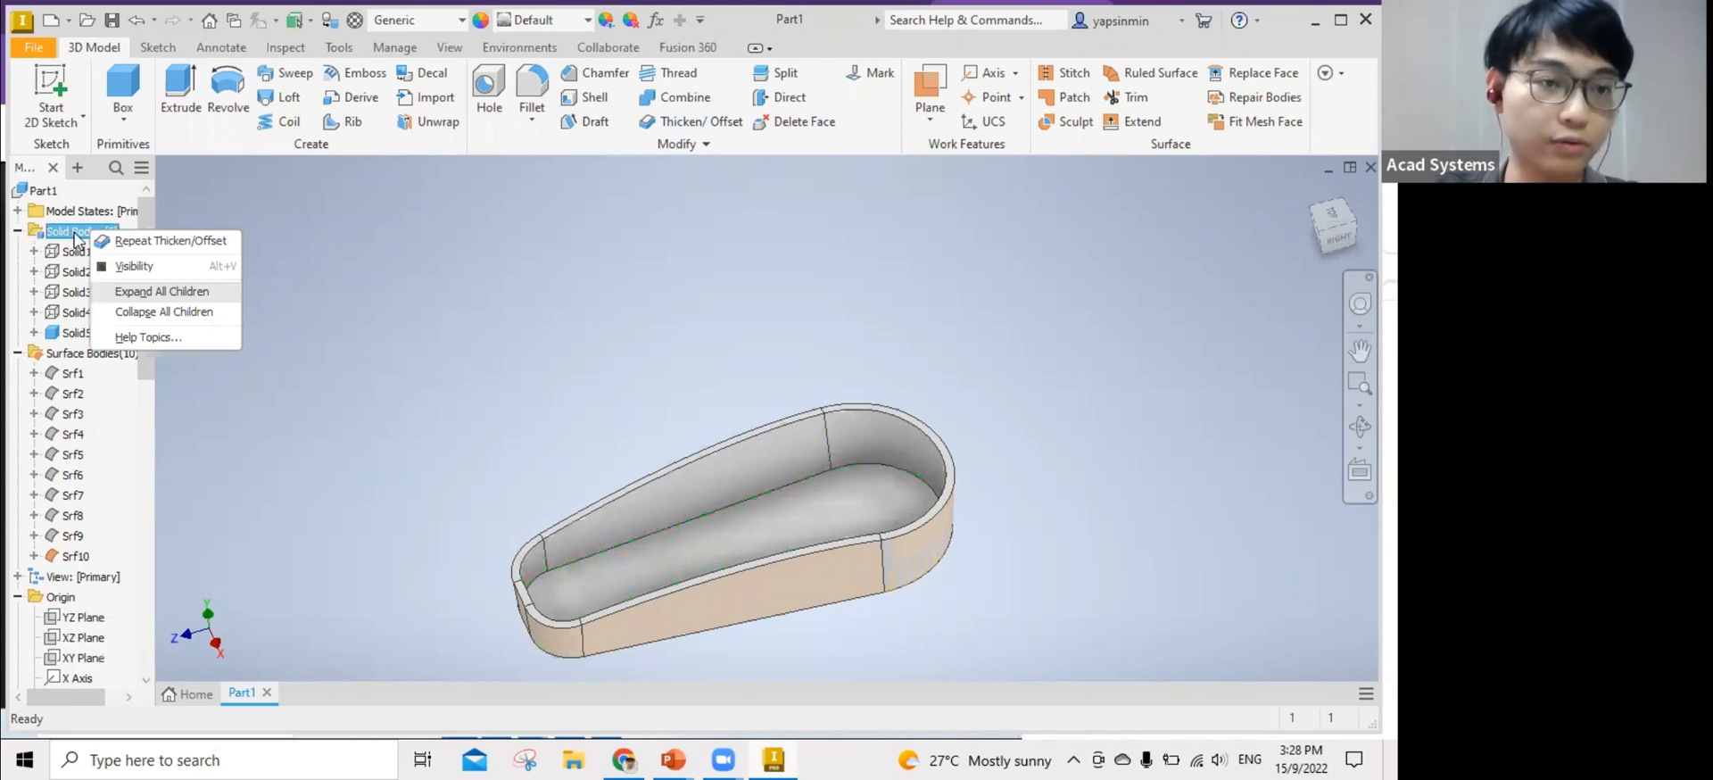
left_click(125, 266)
right_click(75, 231)
left_click(164, 269)
middle_click_drag(986, 453, 886, 543)
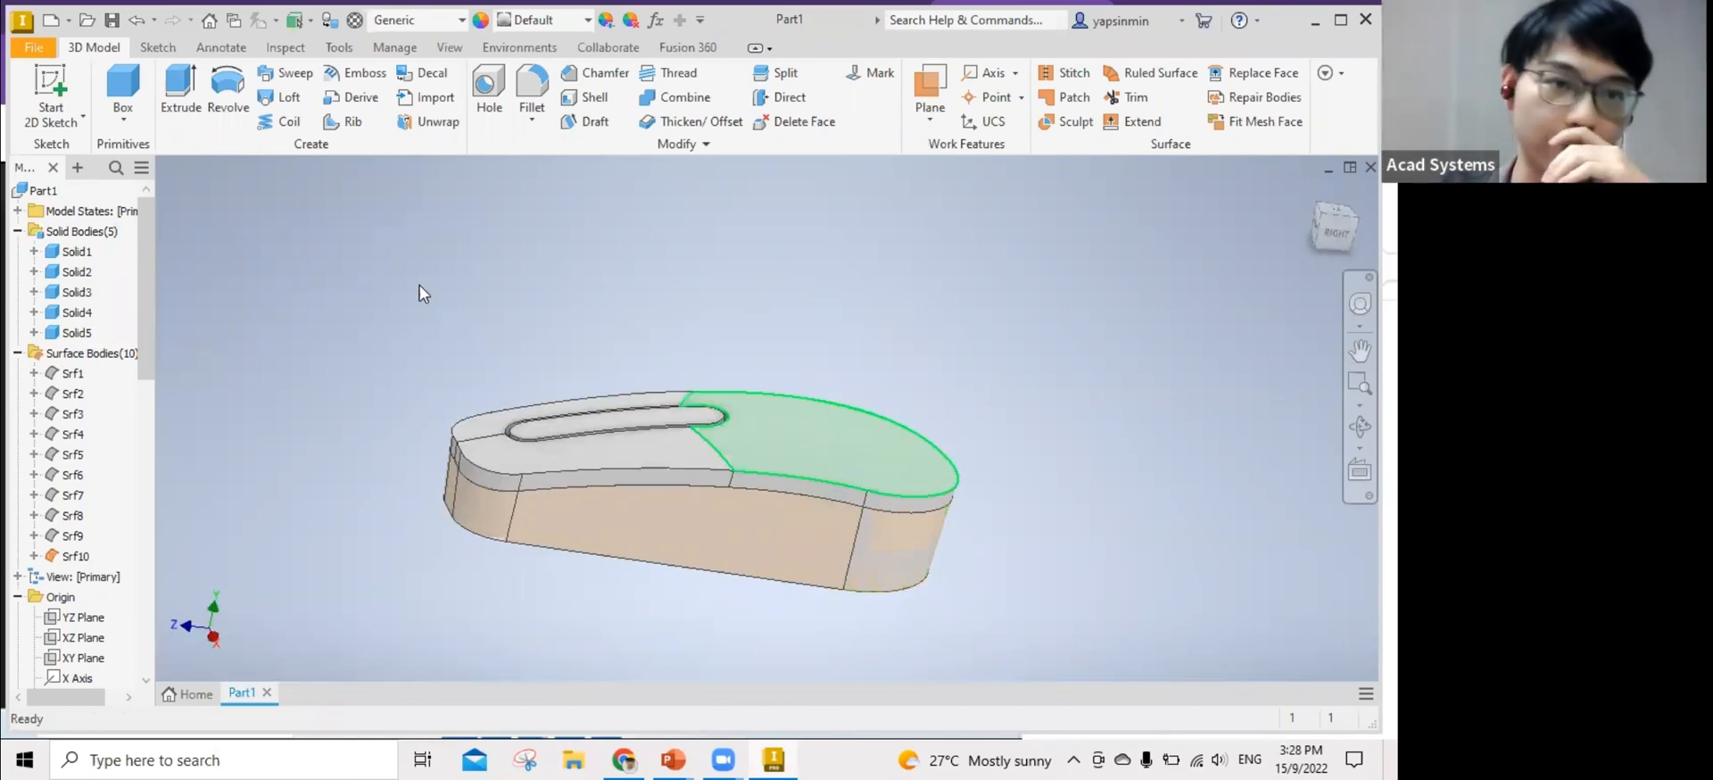
left_click(161, 51)
left_click(98, 52)
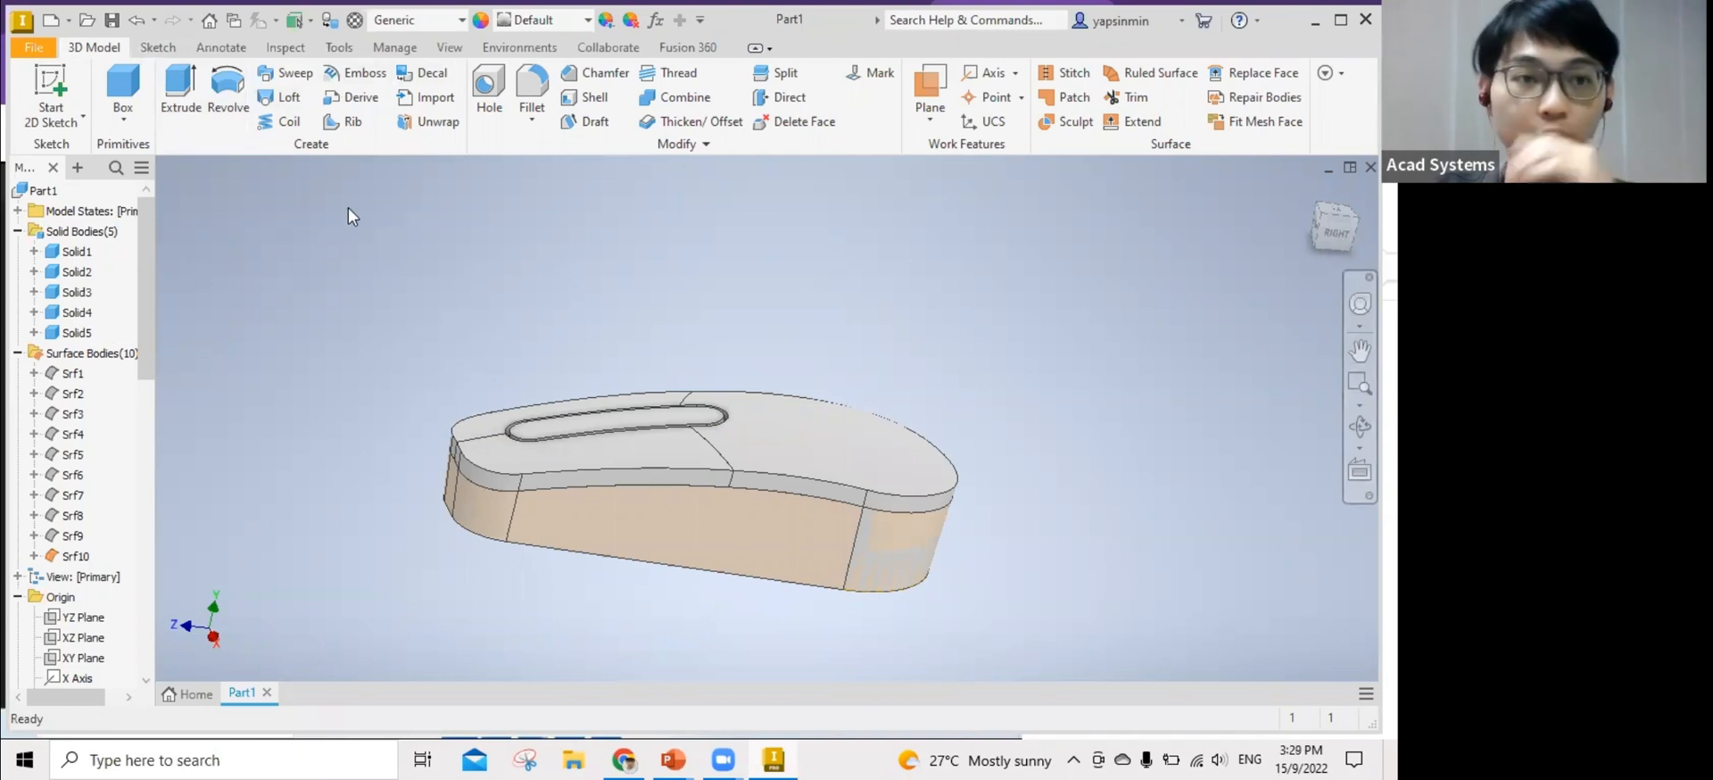
left_click(159, 47)
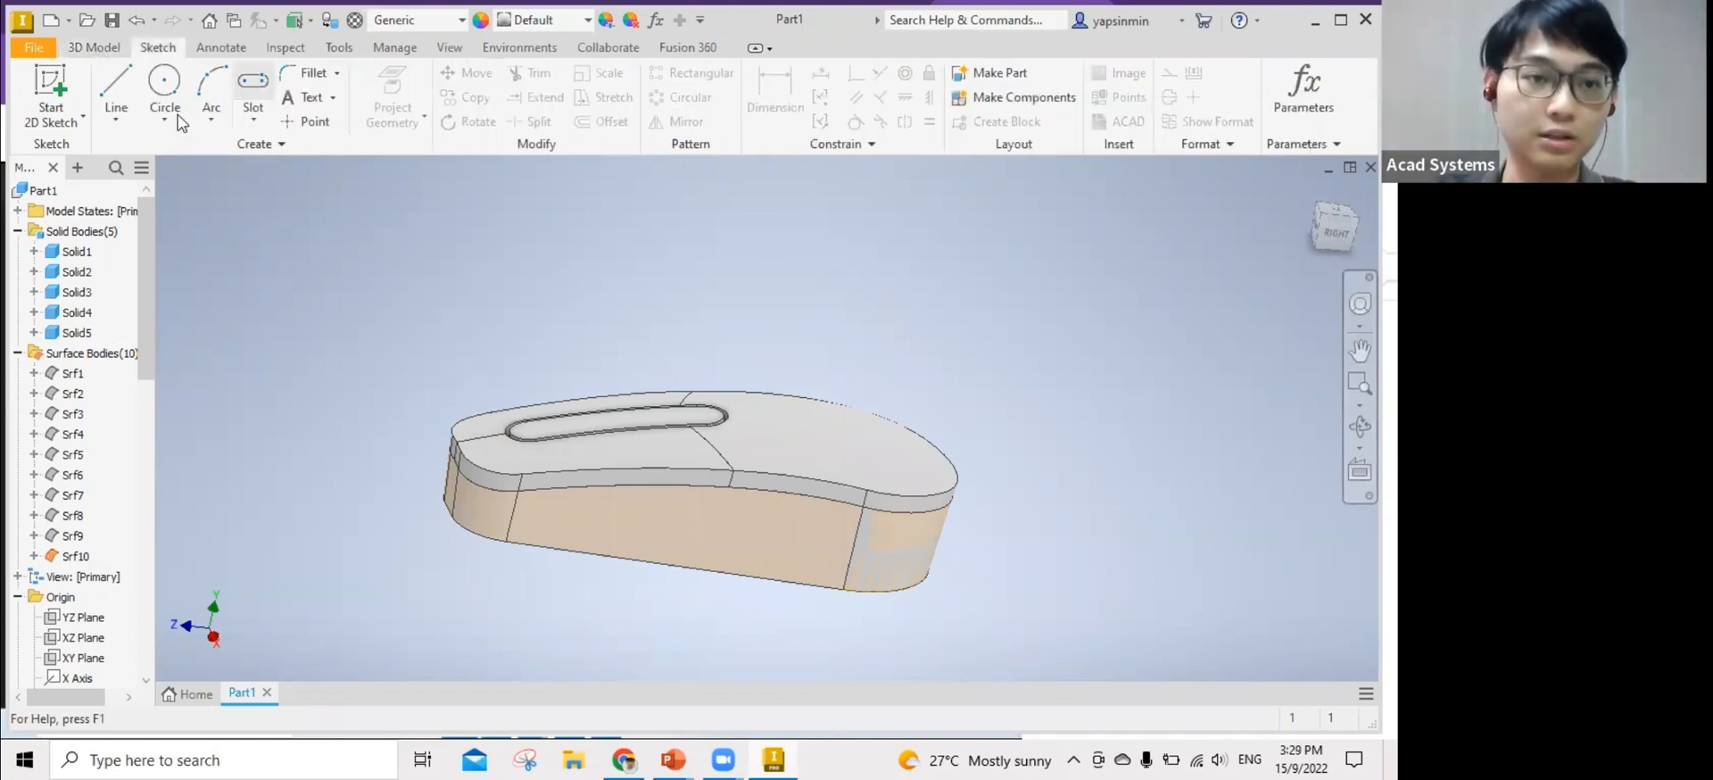
left_click(96, 49)
middle_click_drag(1044, 474, 994, 501, "shift")
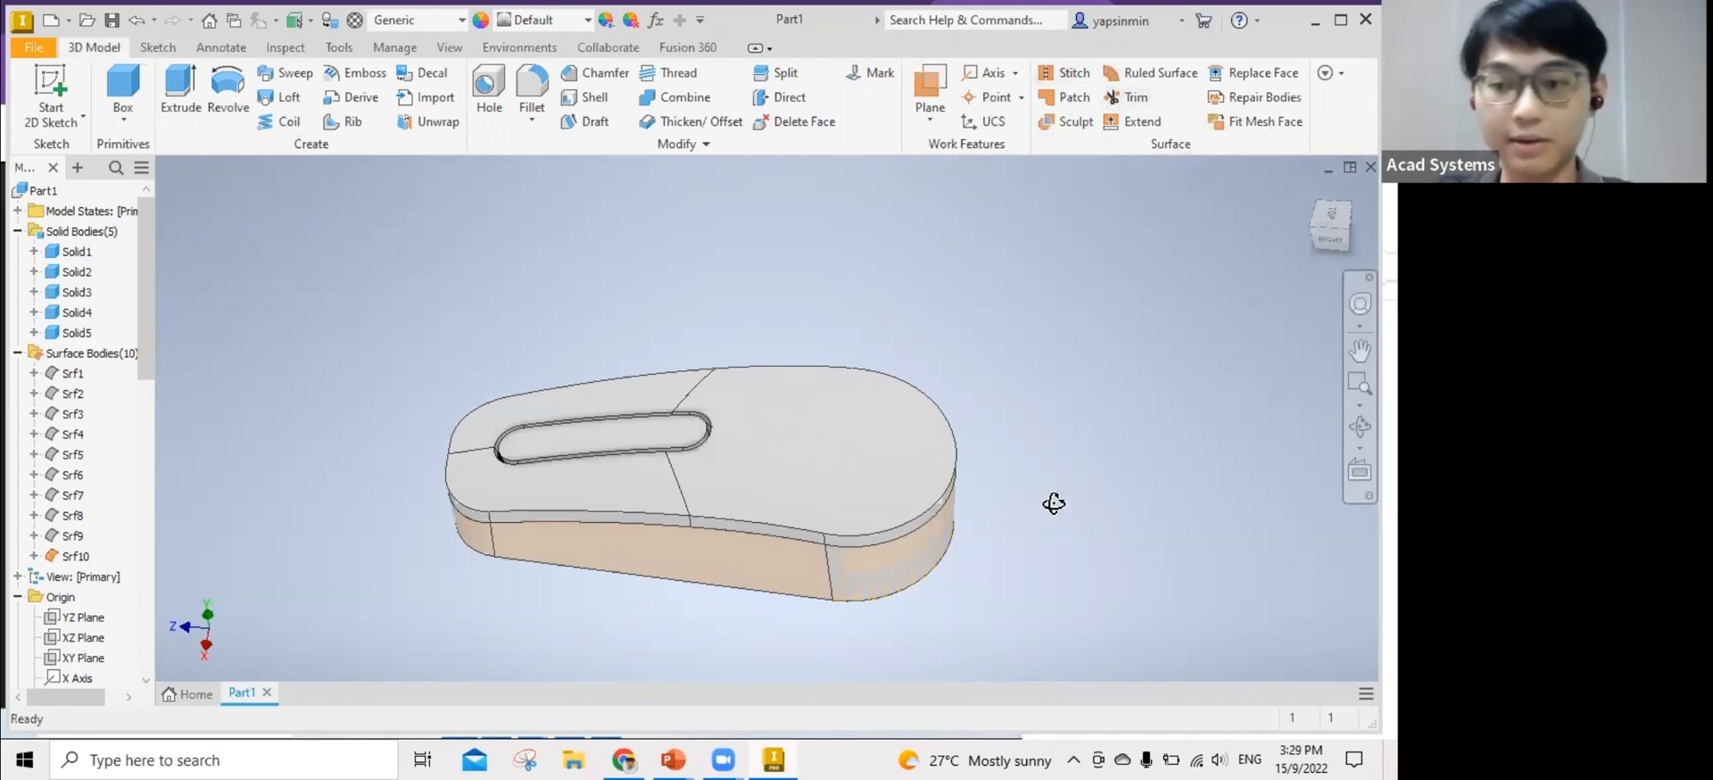
middle_click_drag(1054, 503, 1067, 521, "shift")
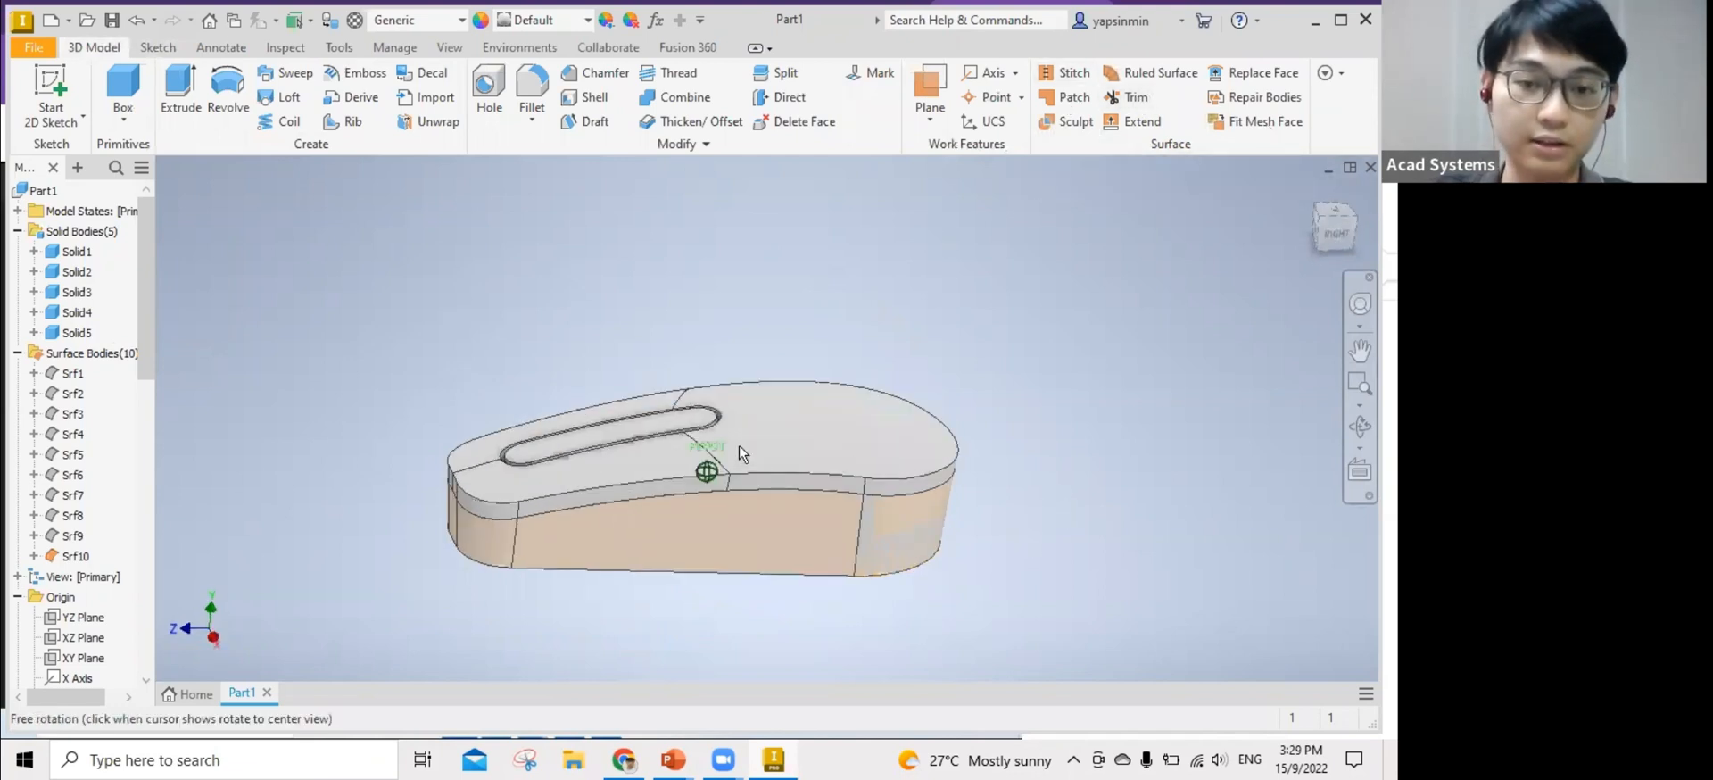
Fillet the entire top outer perimeter of the three cover sections with a 1 mm radius.
middle_click_drag(984, 562, 1016, 560, "shift")
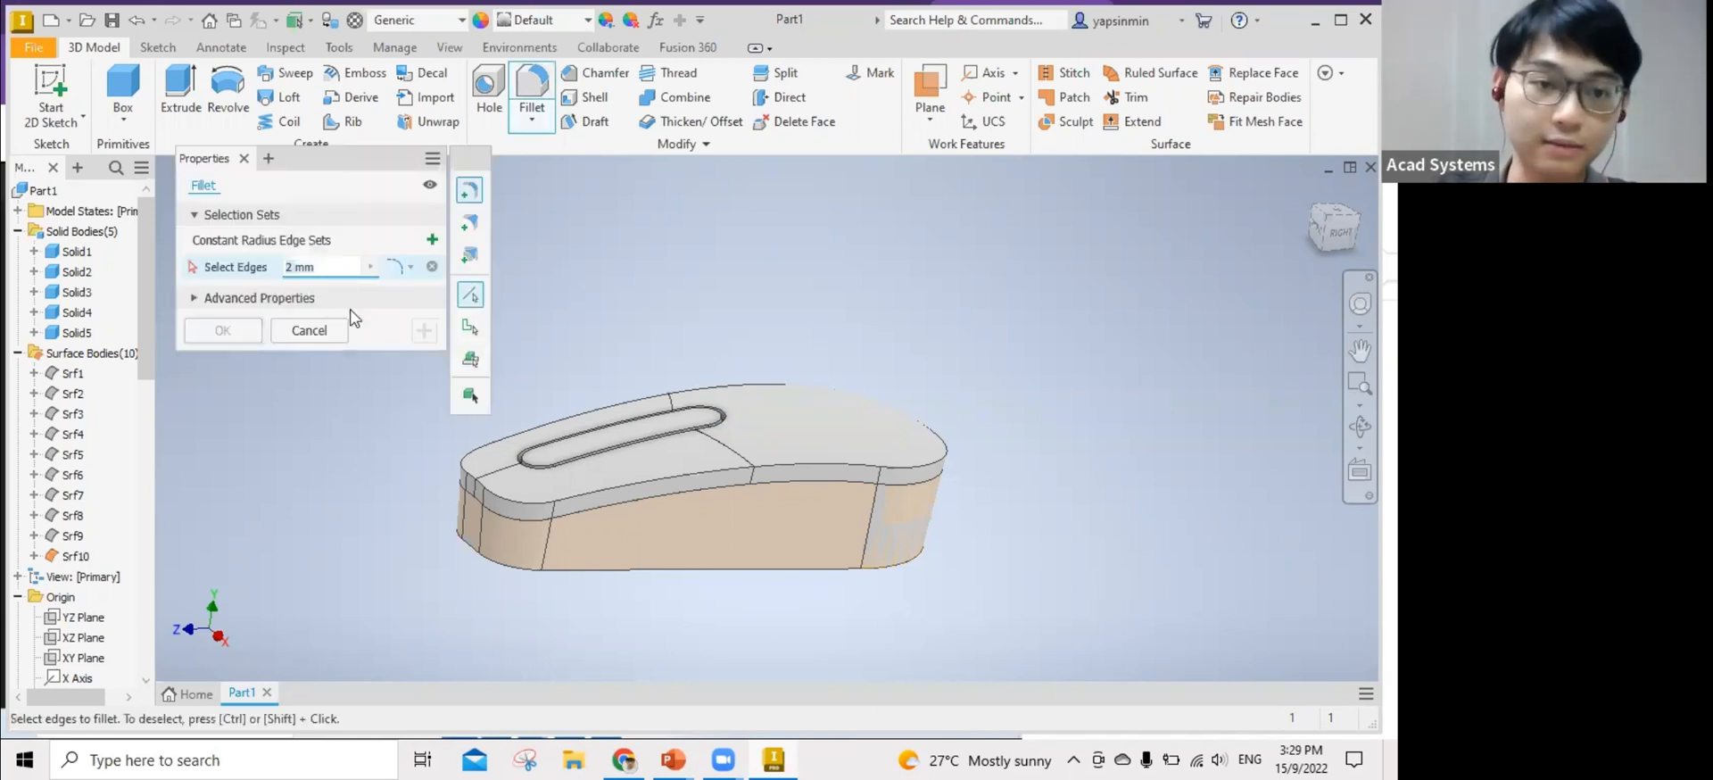
left_click(625, 452)
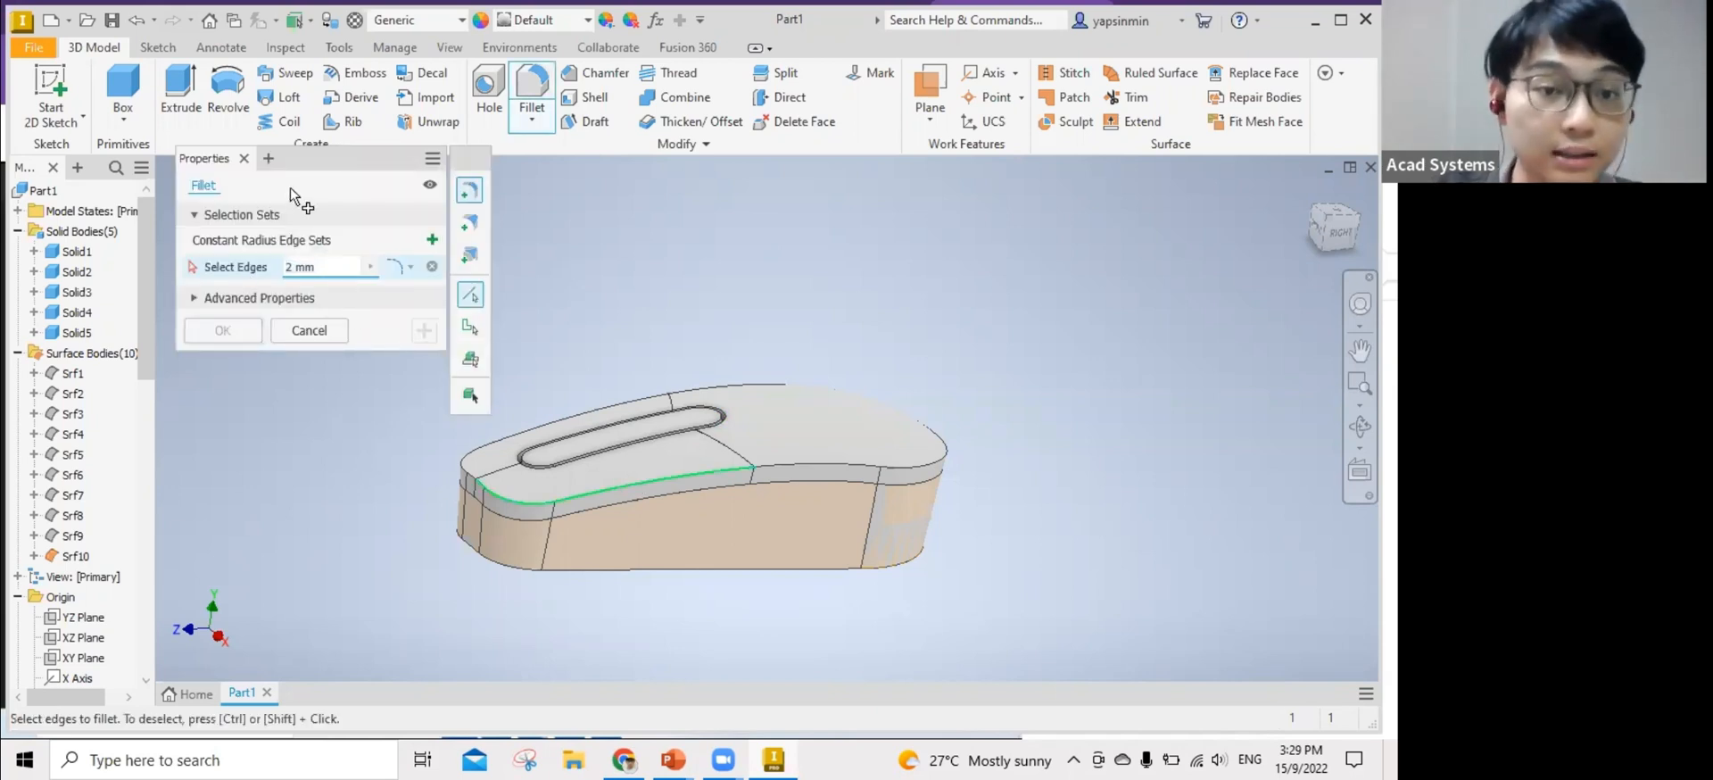
middle_click_drag(1080, 482, 1082, 483, "shift")
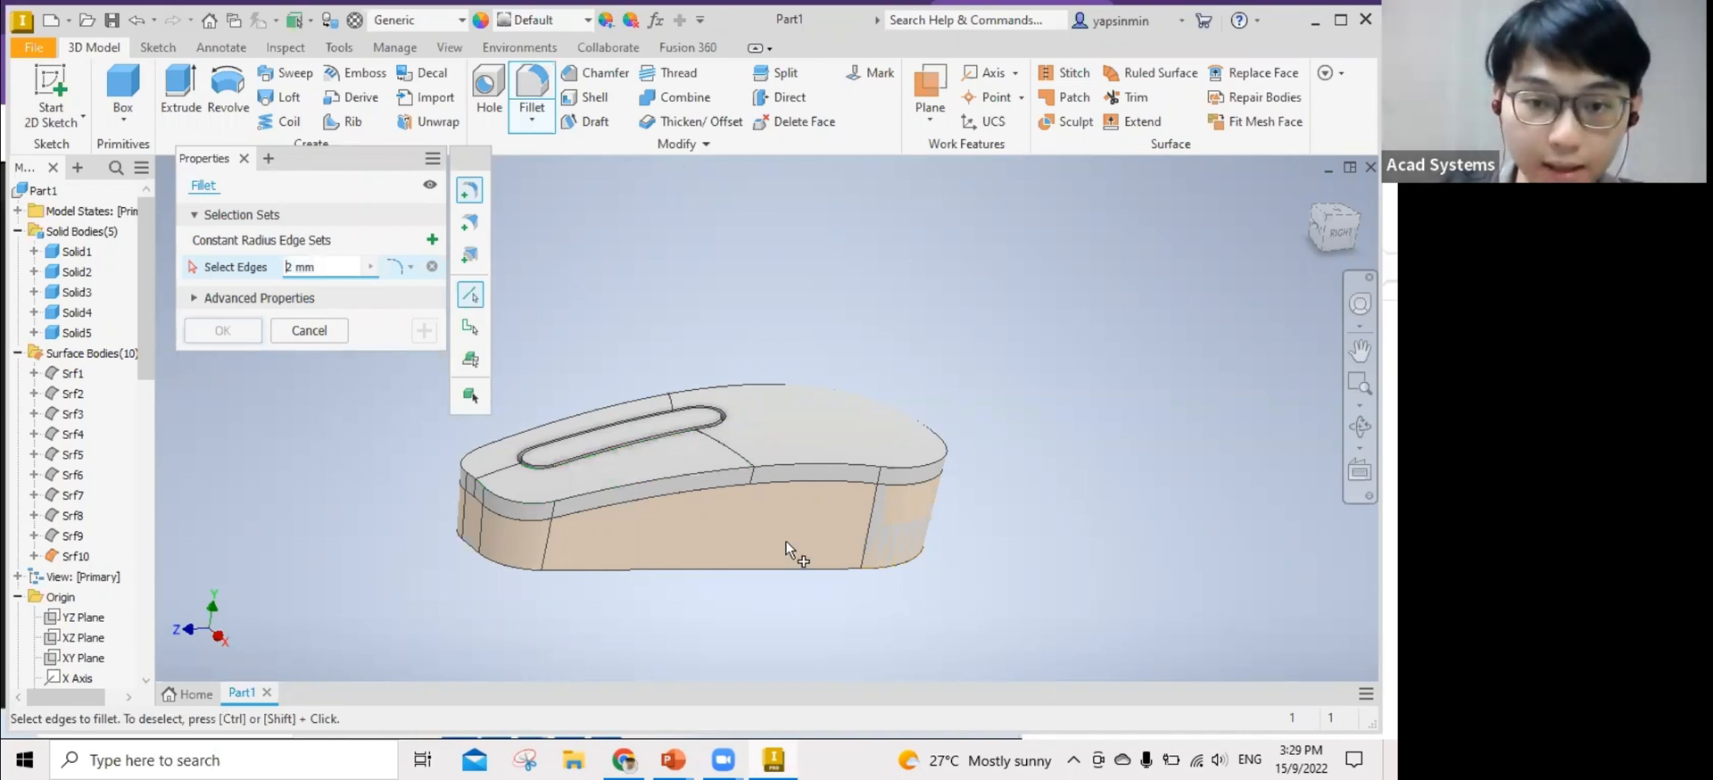
middle_click_drag(785, 541, 800, 662, "shift")
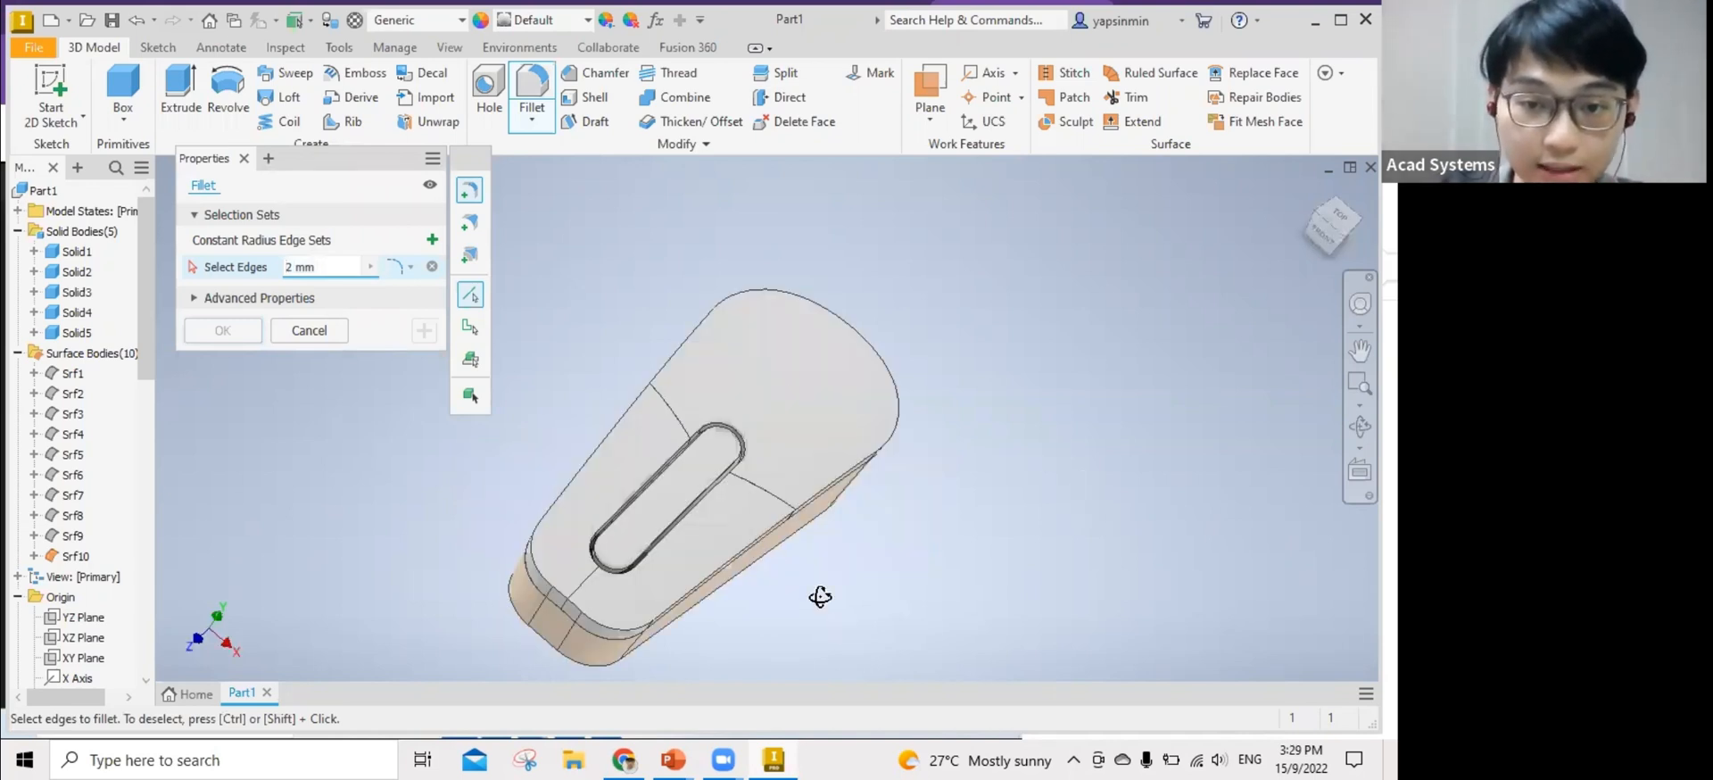
middle_click_drag(820, 596, 750, 496, "shift")
left_click(839, 476)
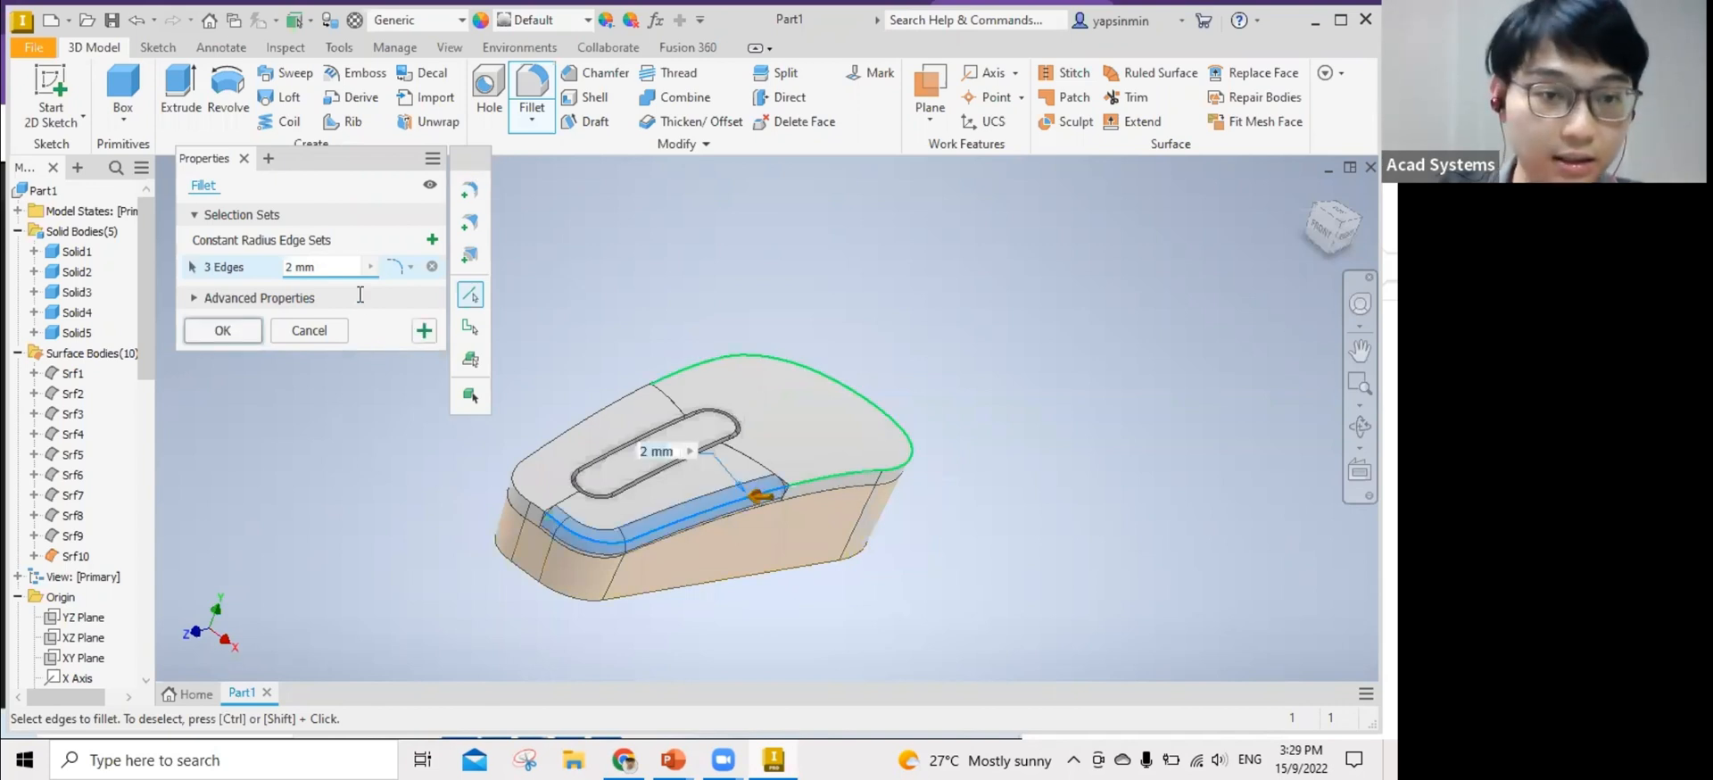
left_click_drag(348, 268, 170, 267)
type("1")
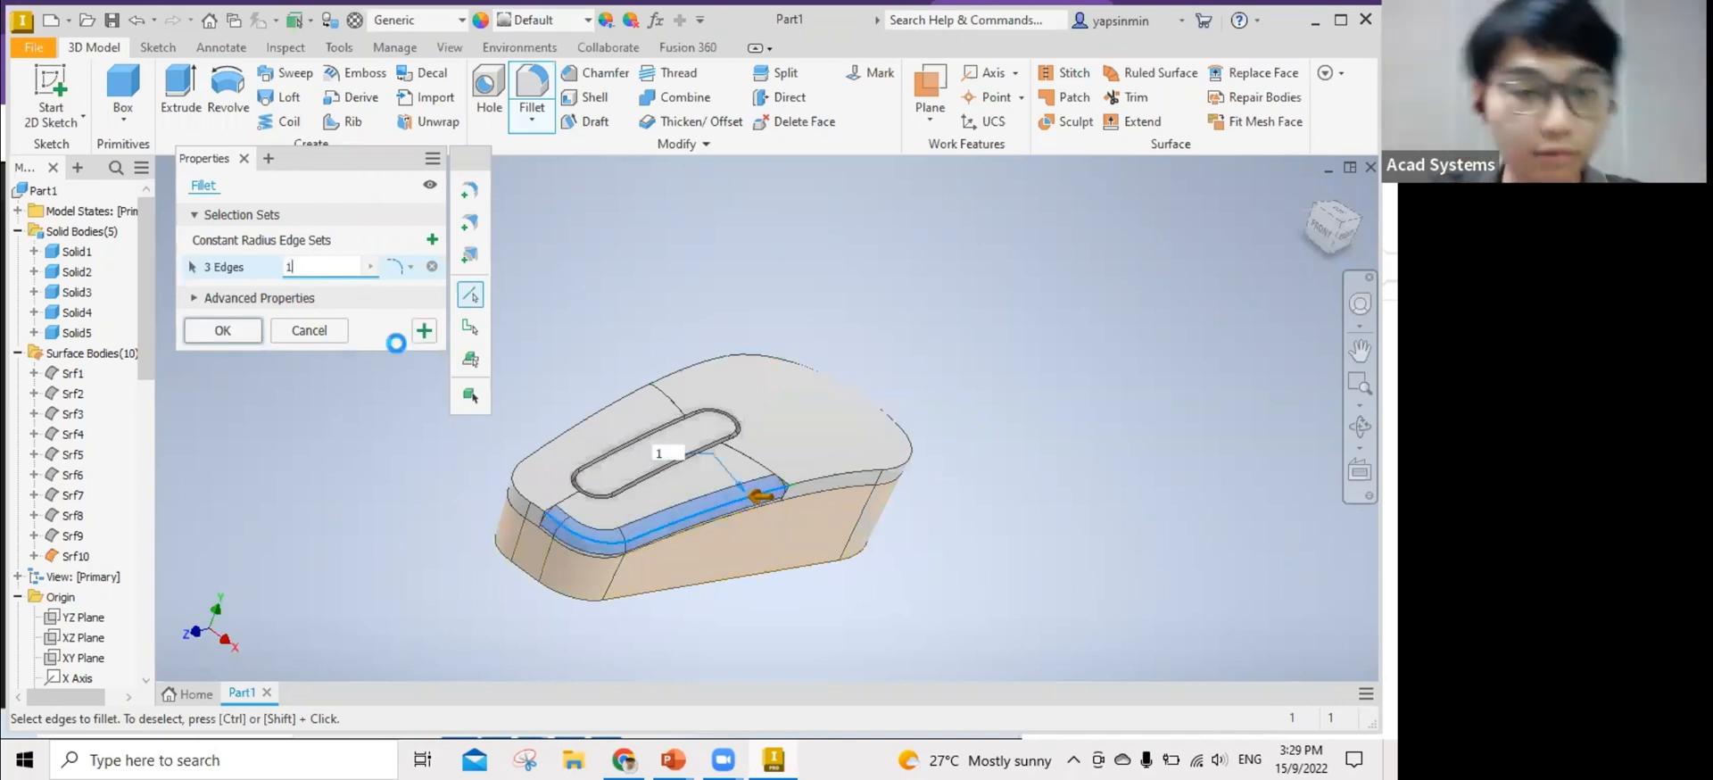
left_click(576, 429)
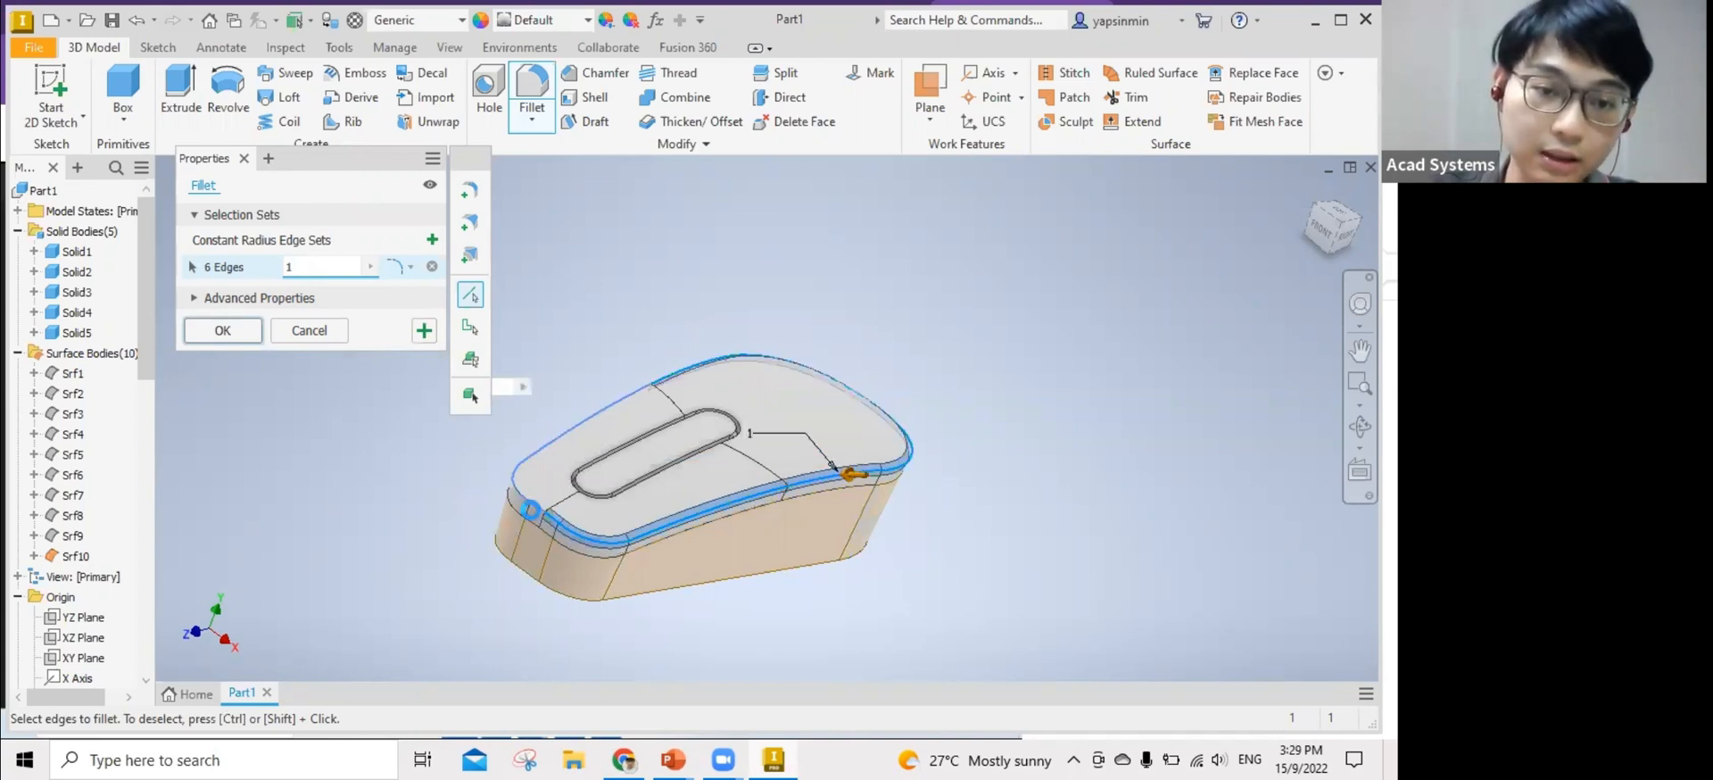
left_click(539, 514)
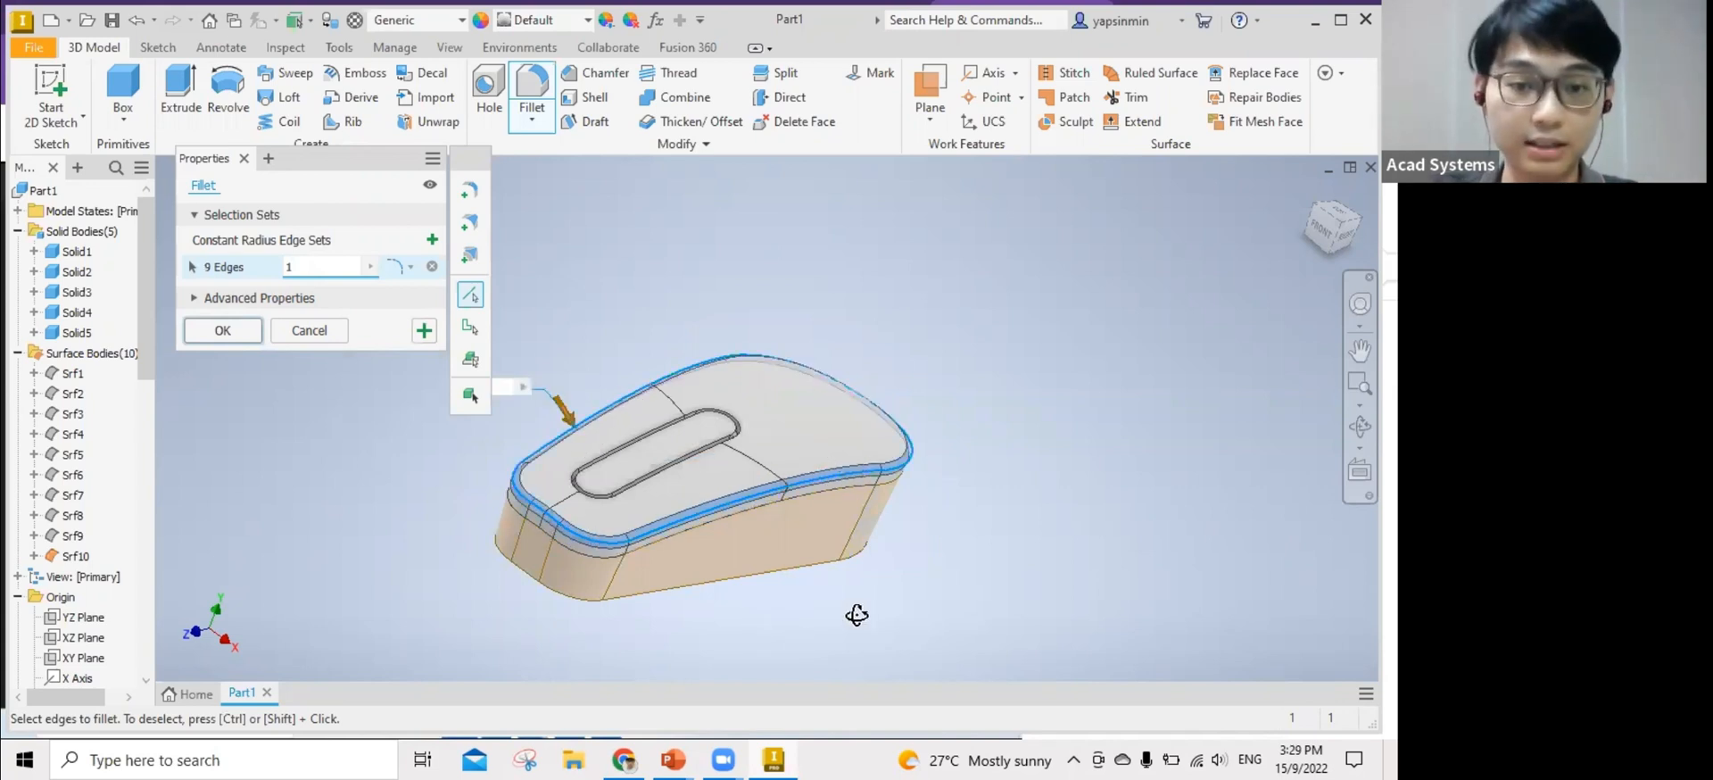
middle_click_drag(857, 612, 856, 613, "shift")
scroll(624, 432, "up", 3)
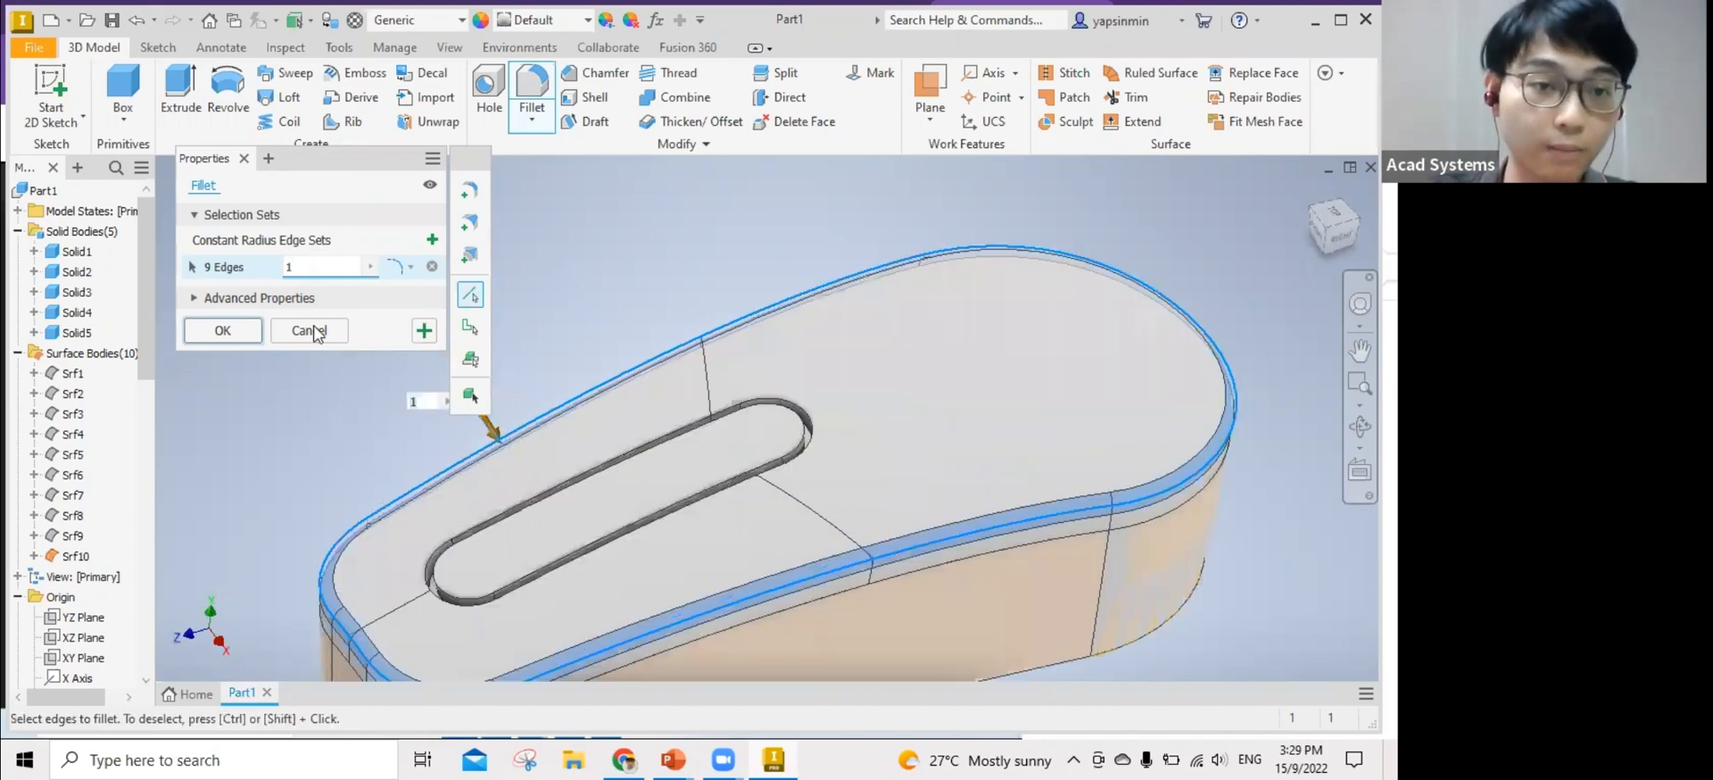
left_click(223, 332)
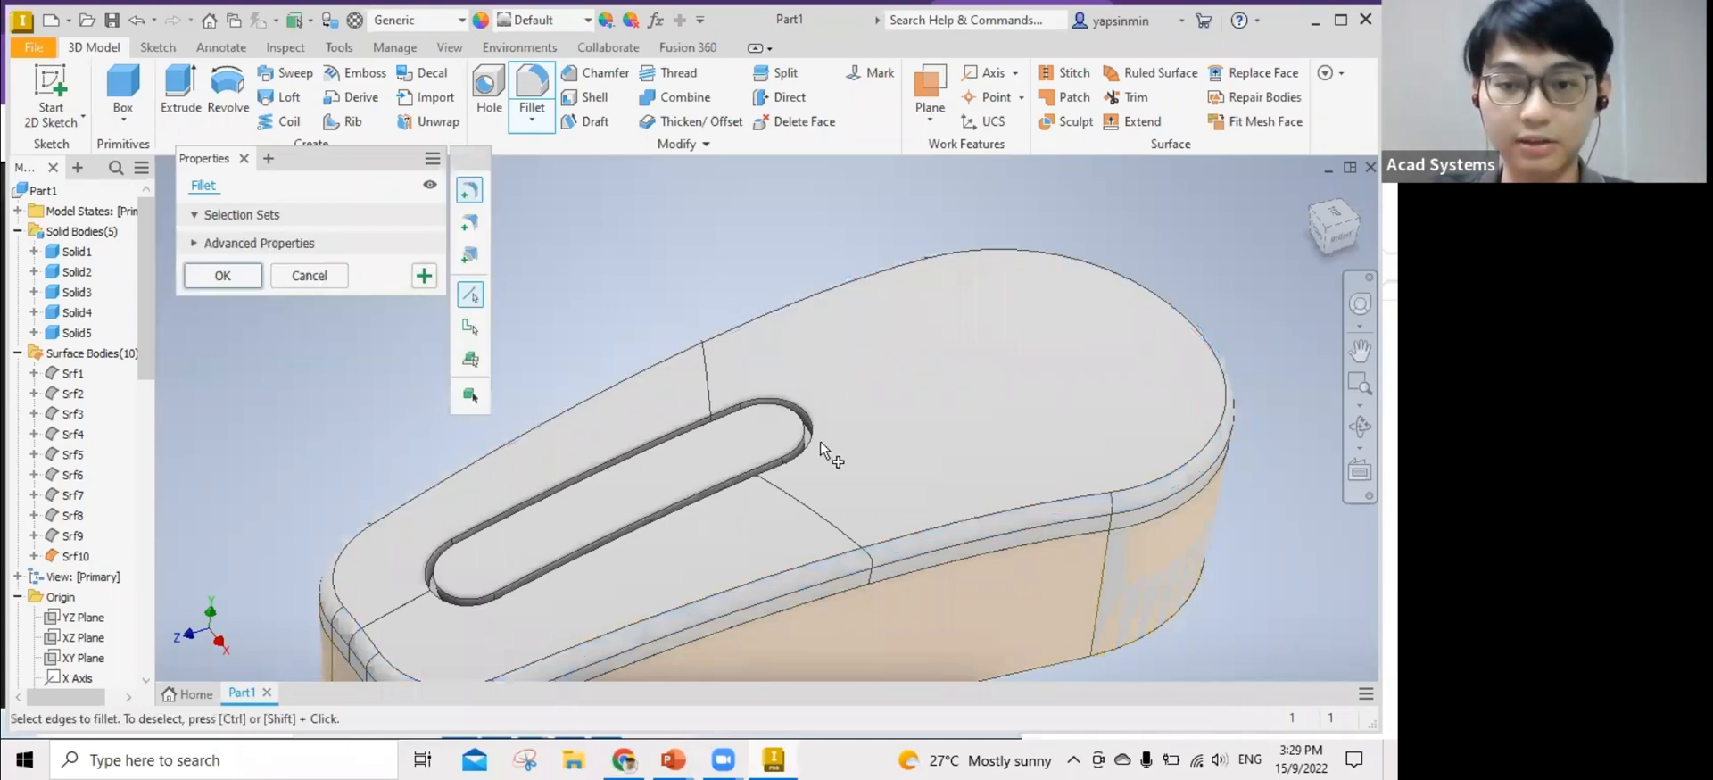
Fillet the bottom outer edge loop of the lower shell with a 1 mm radius.
scroll(862, 625, "down", 5)
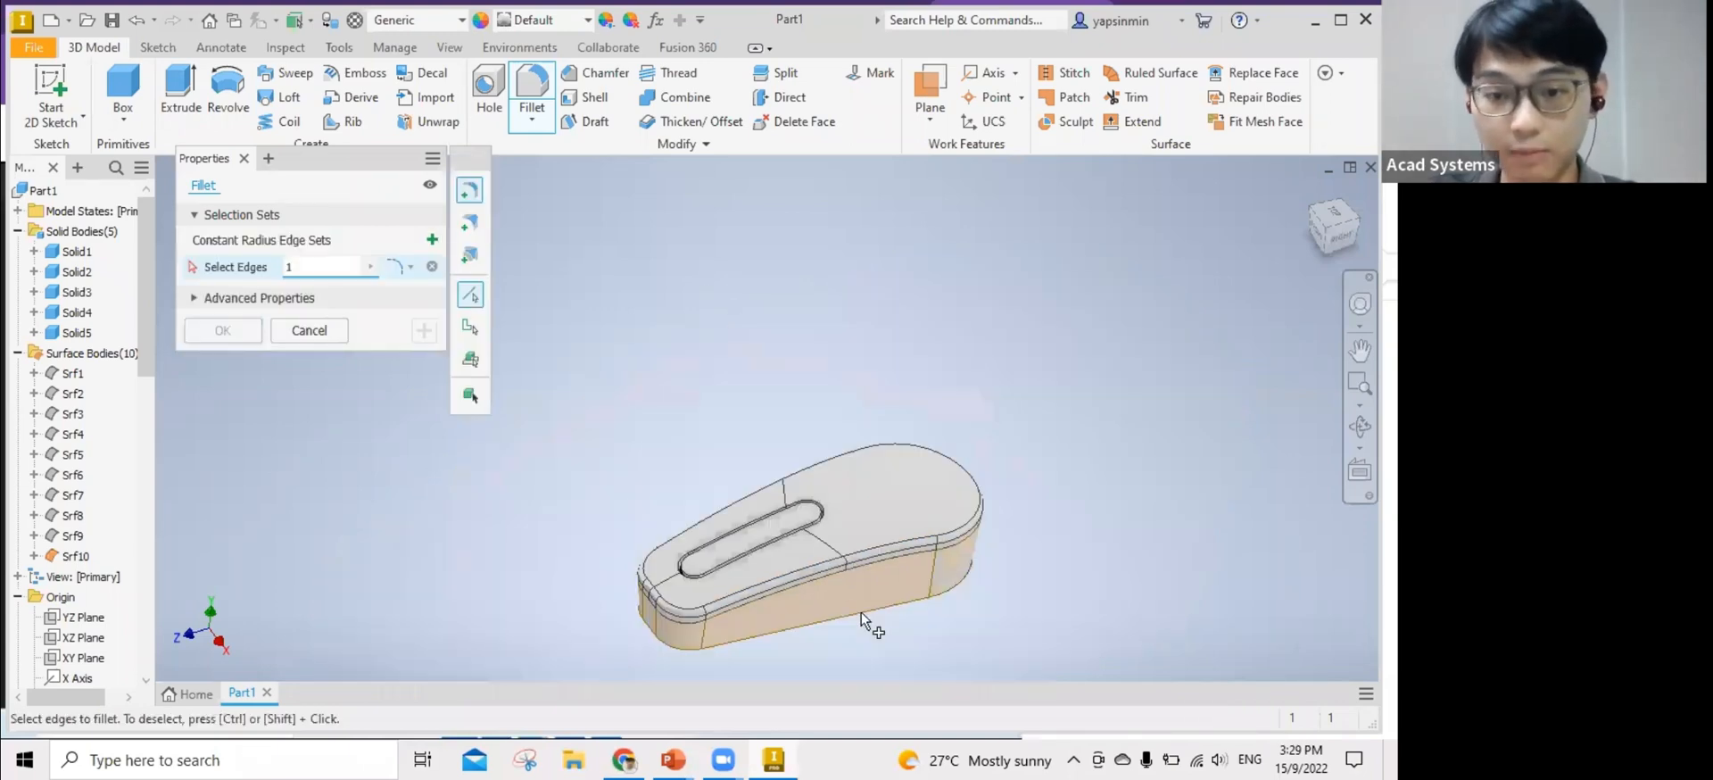
left_click(861, 613)
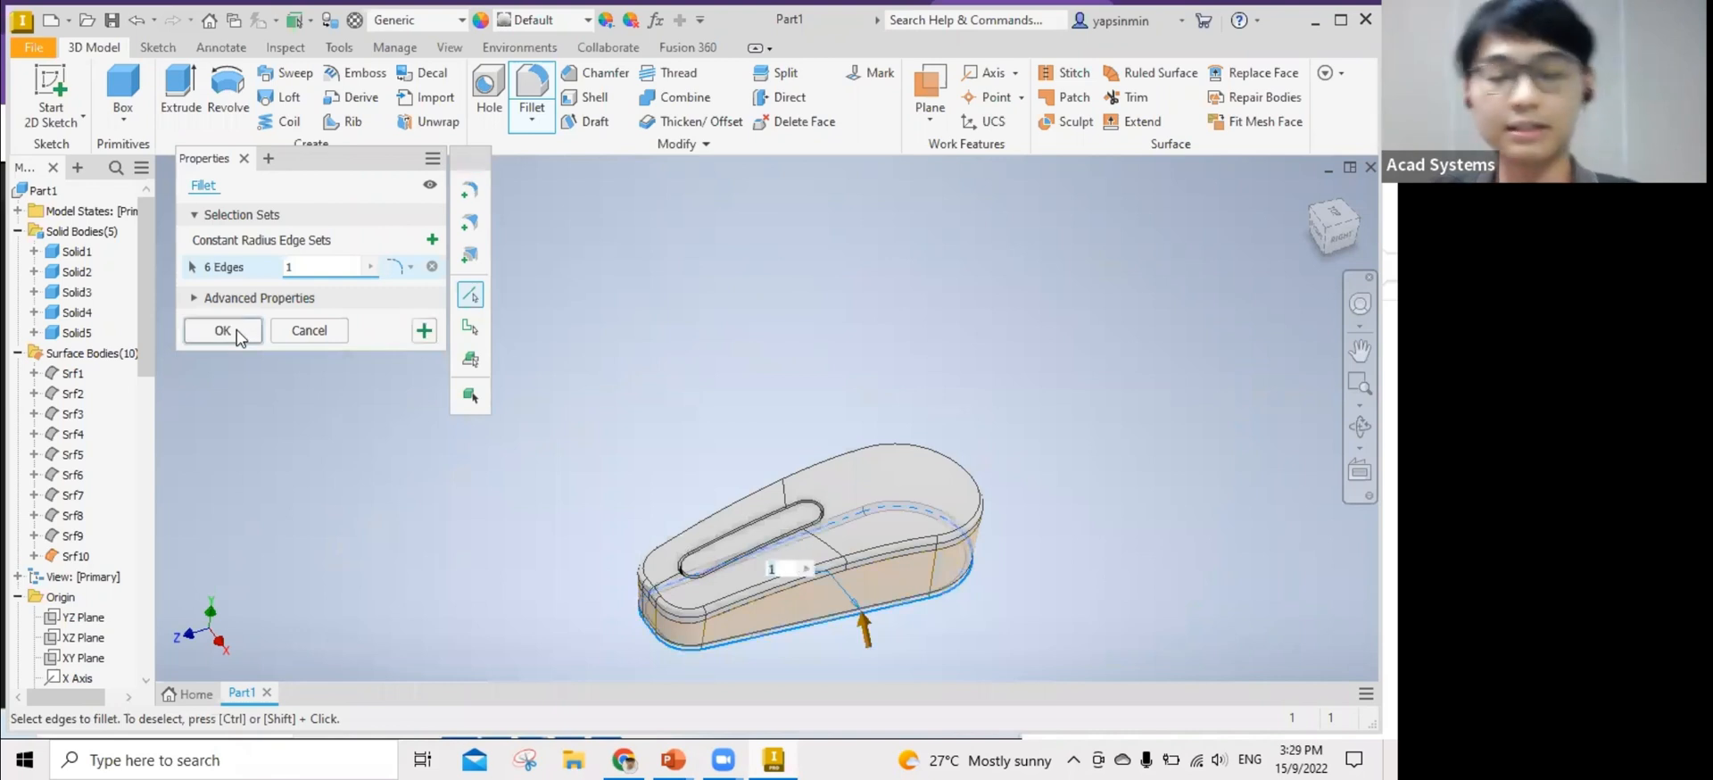
left_click(239, 337)
middle_click_drag(1016, 530, 918, 476)
scroll(768, 526, "down", 3)
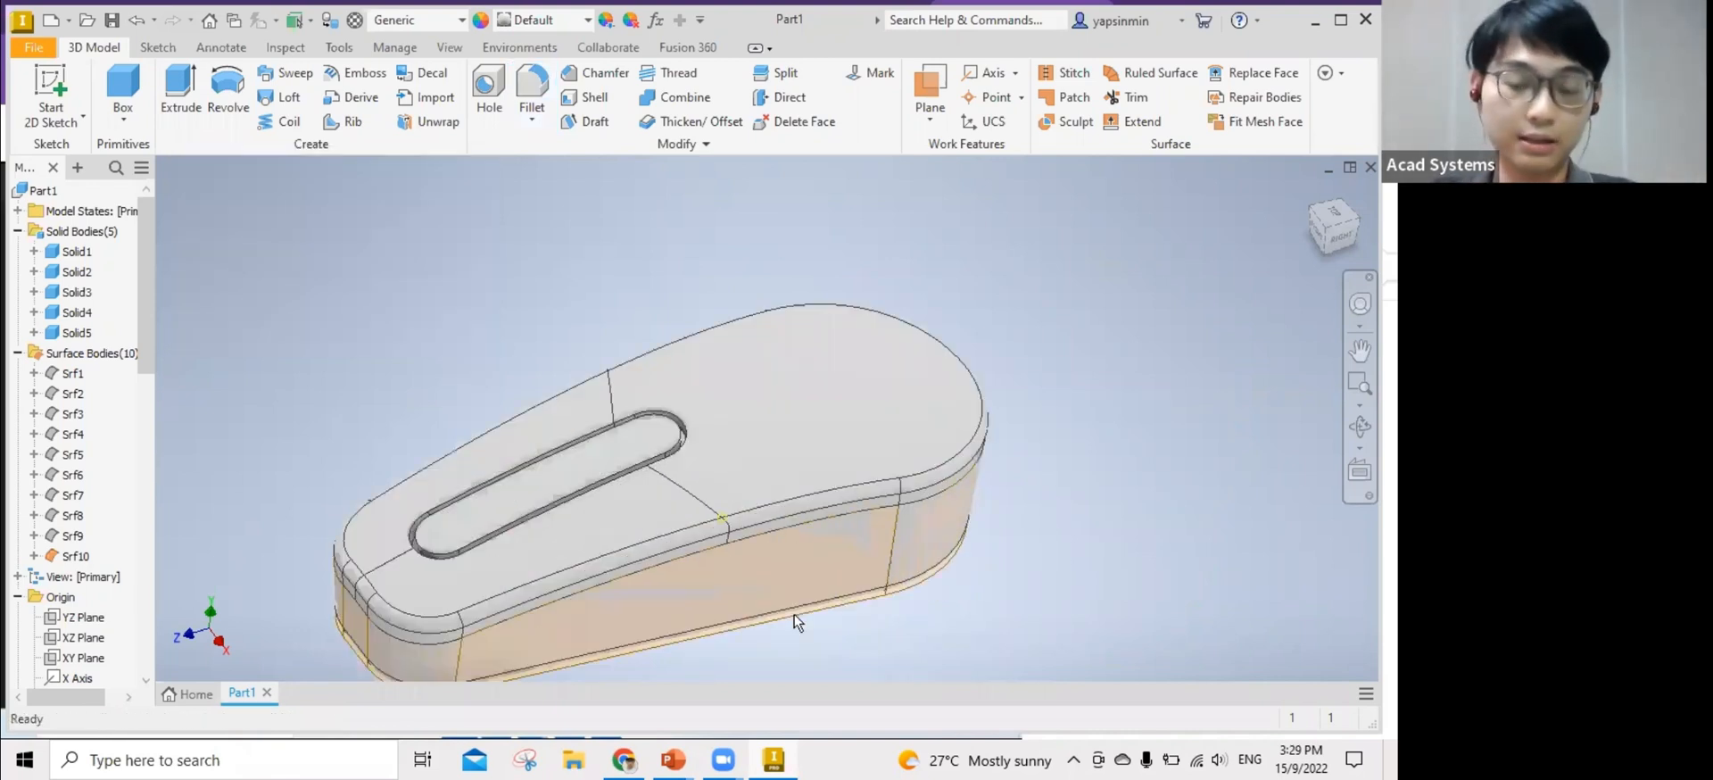
left_click(828, 436)
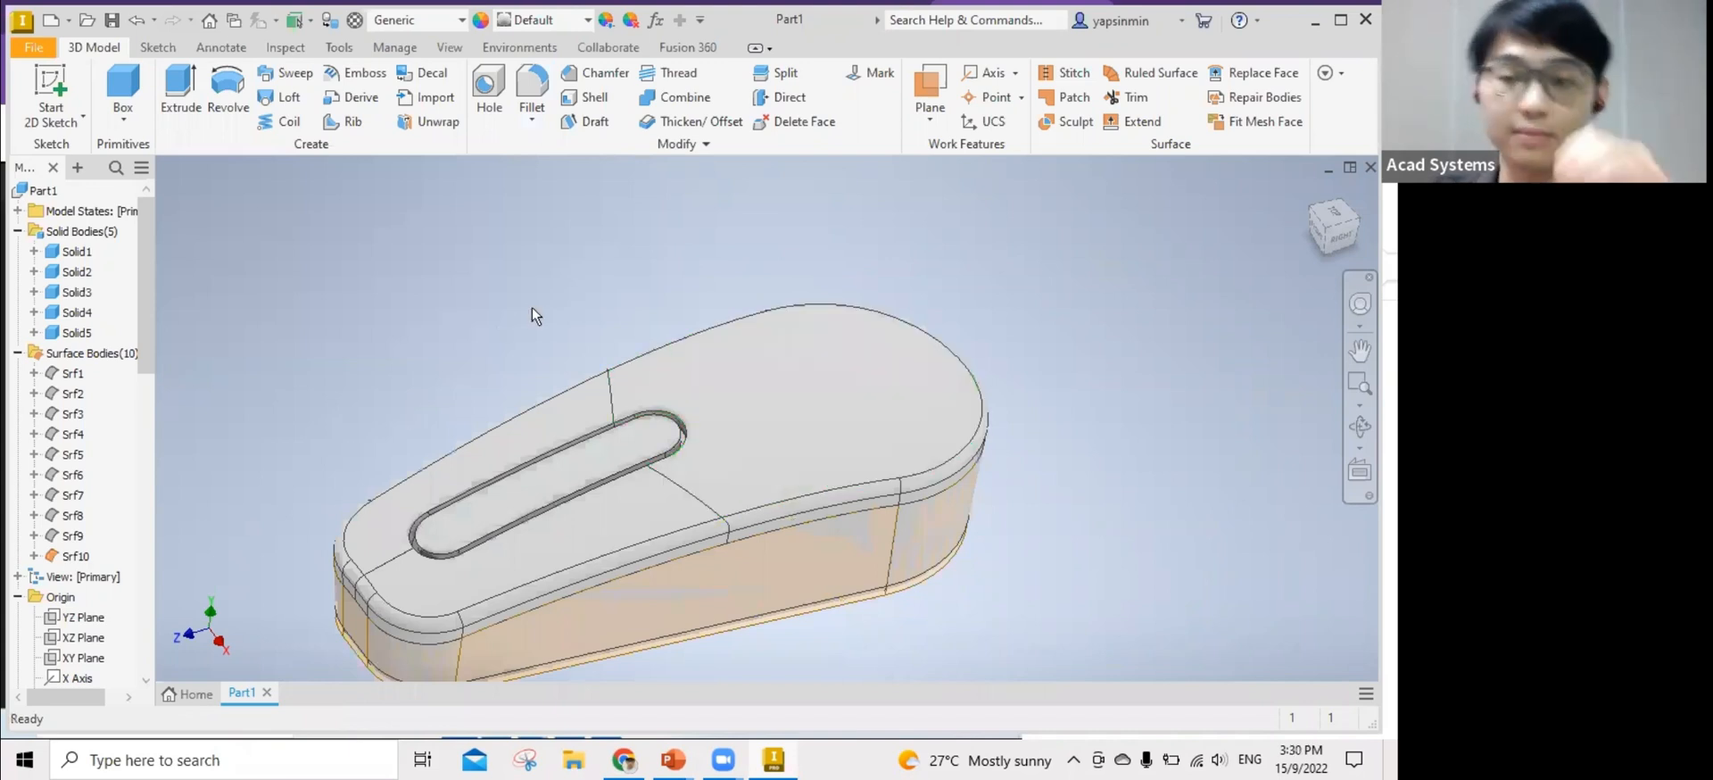
middle_click_drag(931, 420, 1030, 335)
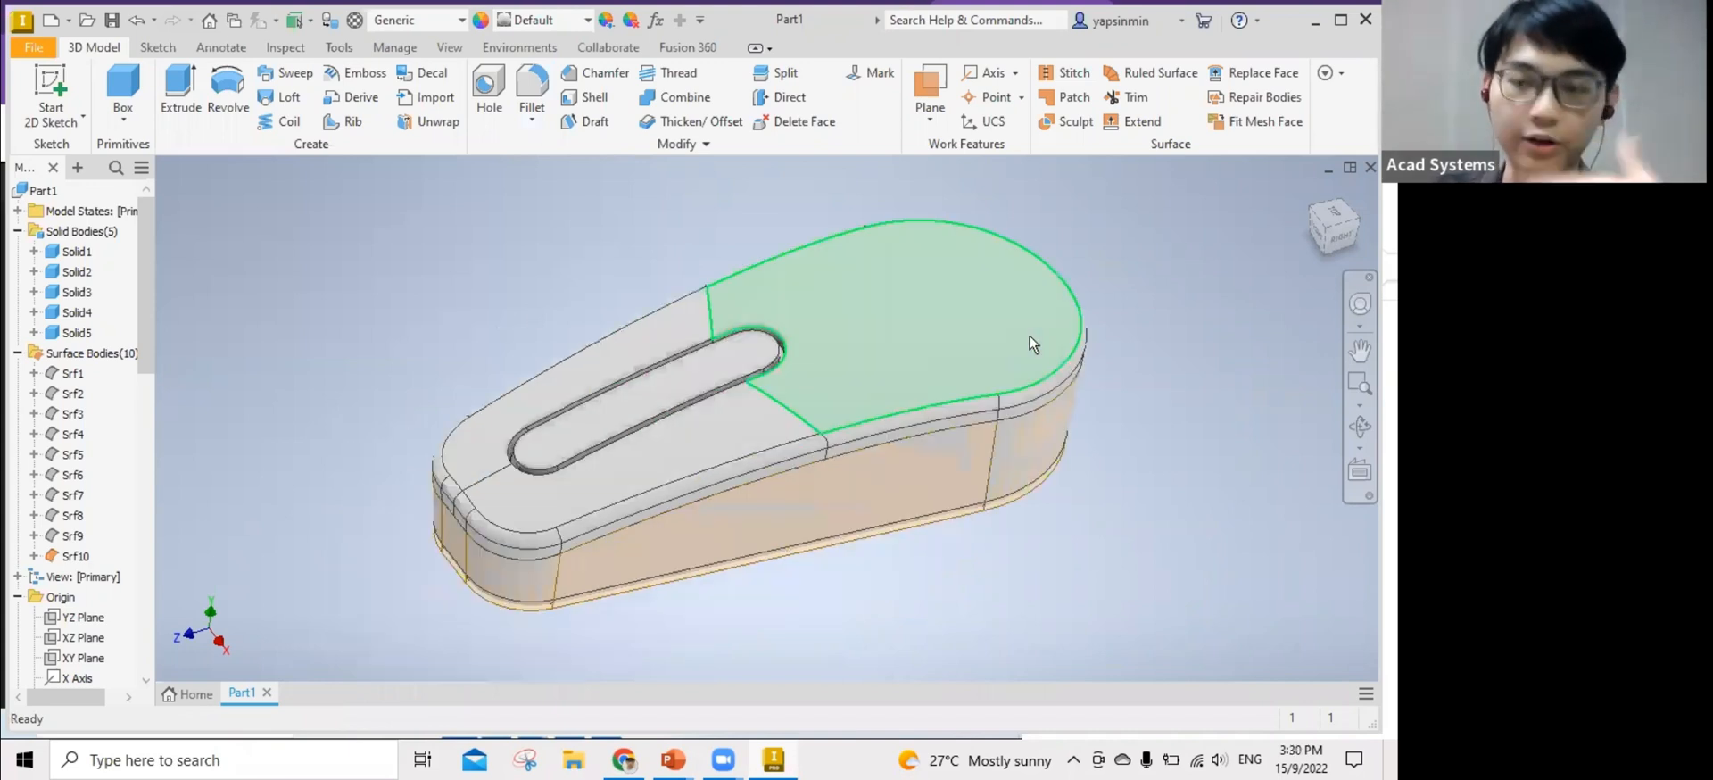
Clear the face selection and switch to the PowerPoint slide show at the "Why use Surfacing?" slide.
mouse_move(1062, 368)
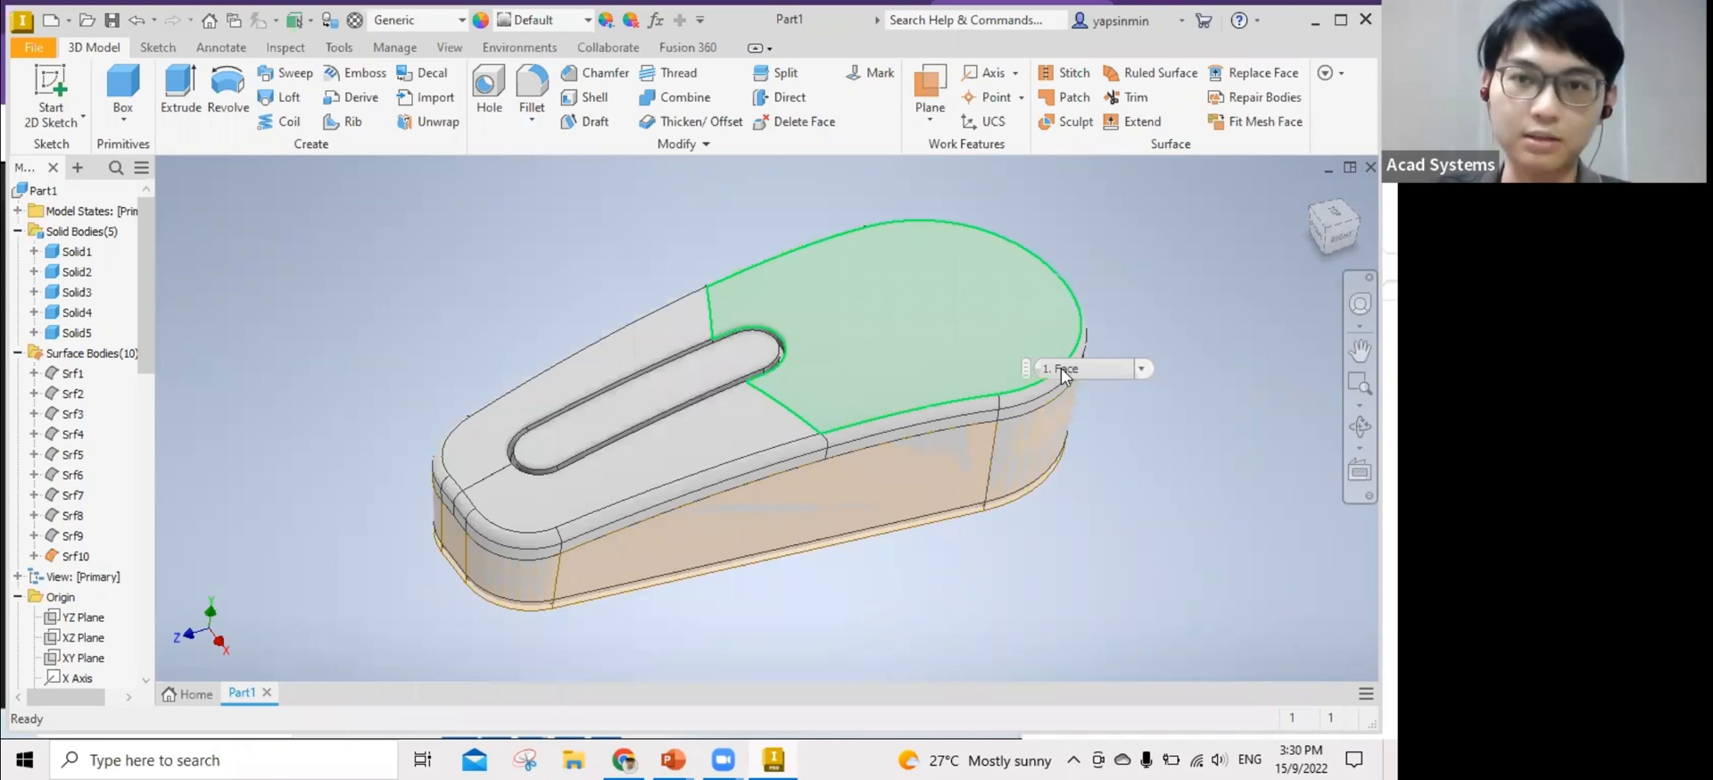
left_click(1051, 640)
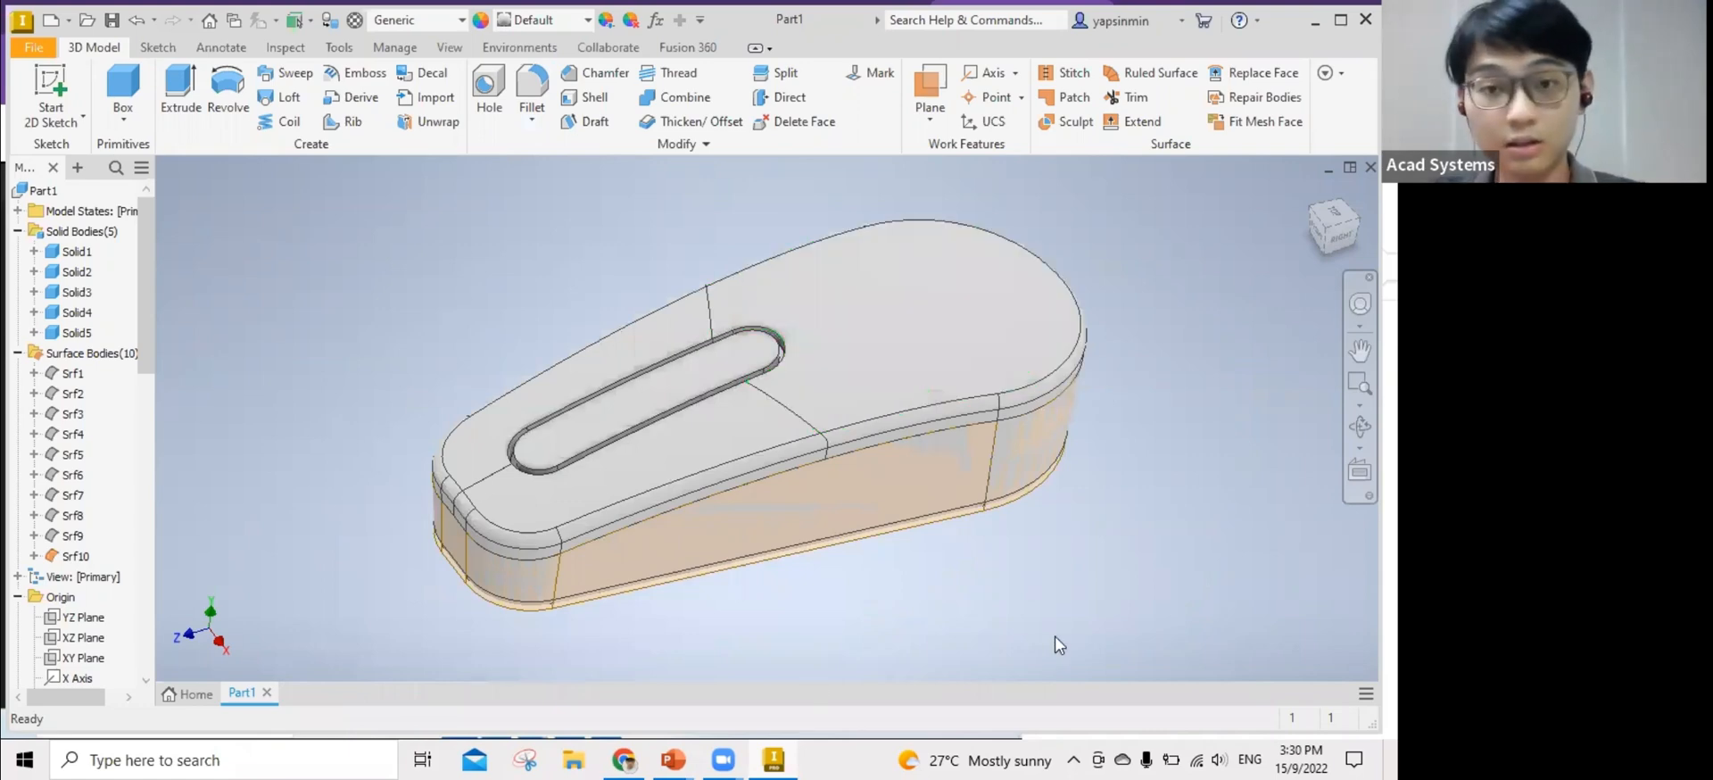
key("alt+Tab")
key("alt+Tab")
key("alt+Tab")
key("alt+Tab")
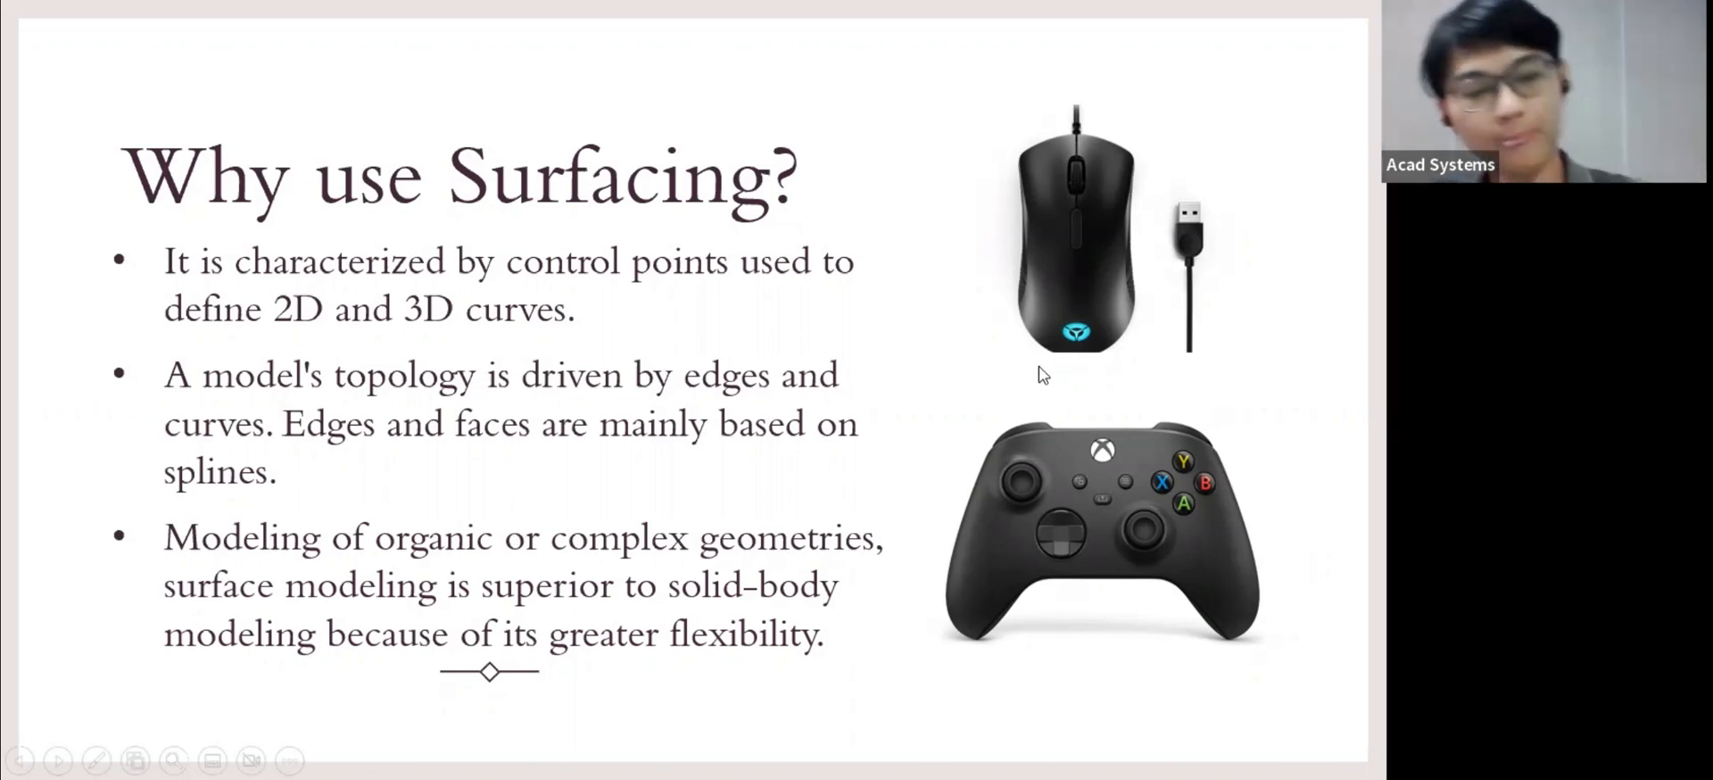
Switch back to Inventor and inspect the mouse-shaped shell from above and from the side.
key("alt+Tab")
key("alt+Tab")
key("alt+Tab")
key("alt+Tab")
key("alt+Tab")
key("alt+Tab")
key("alt+Tab")
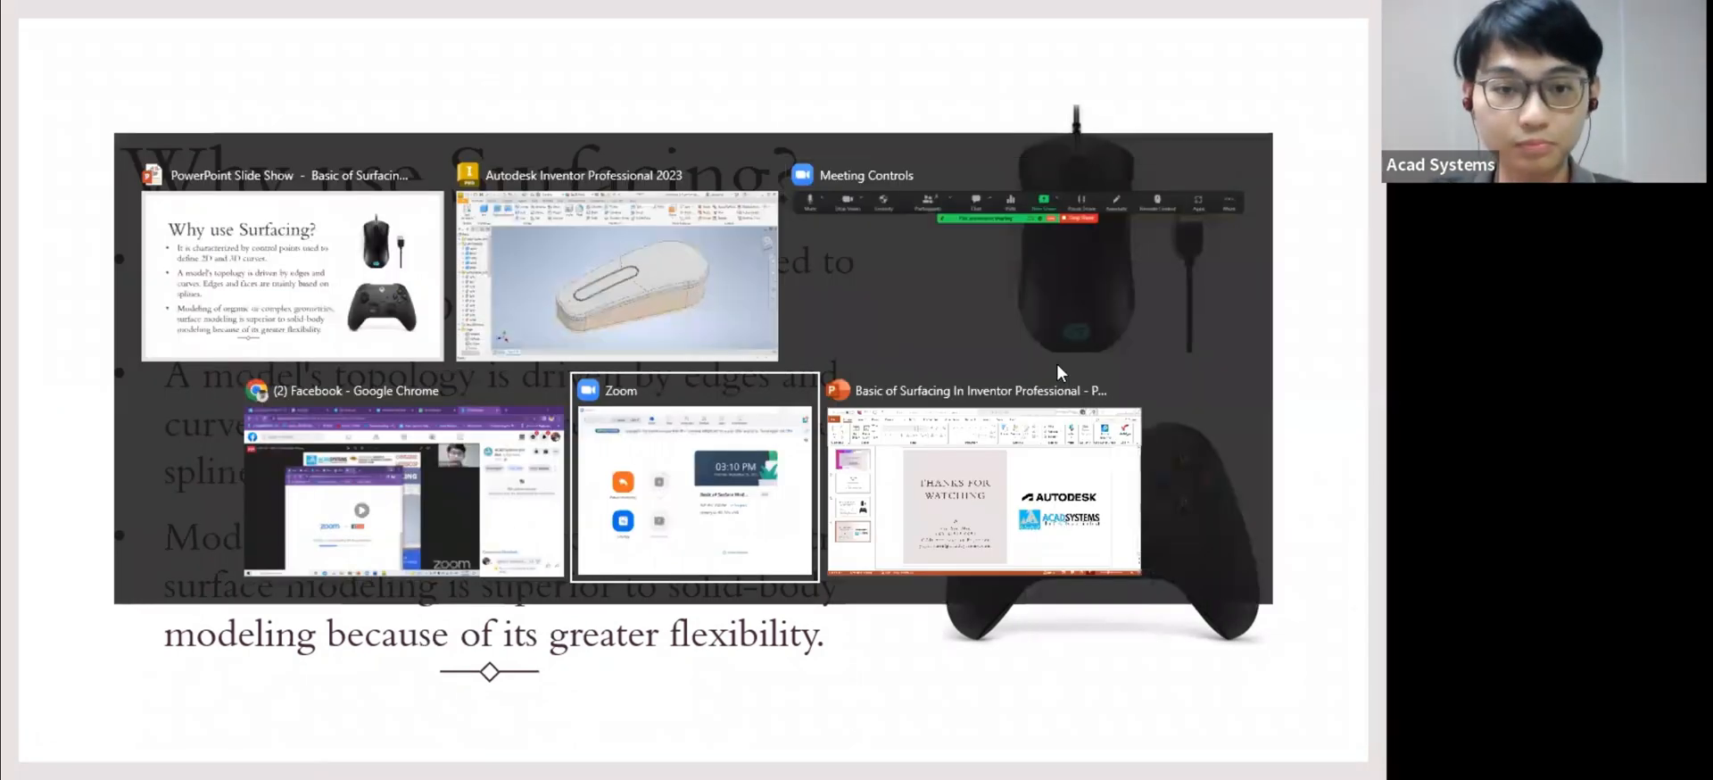
key("alt+Tab")
key("alt+Tab")
key("alt+Tab")
key("alt+Tab")
key("alt+Tab")
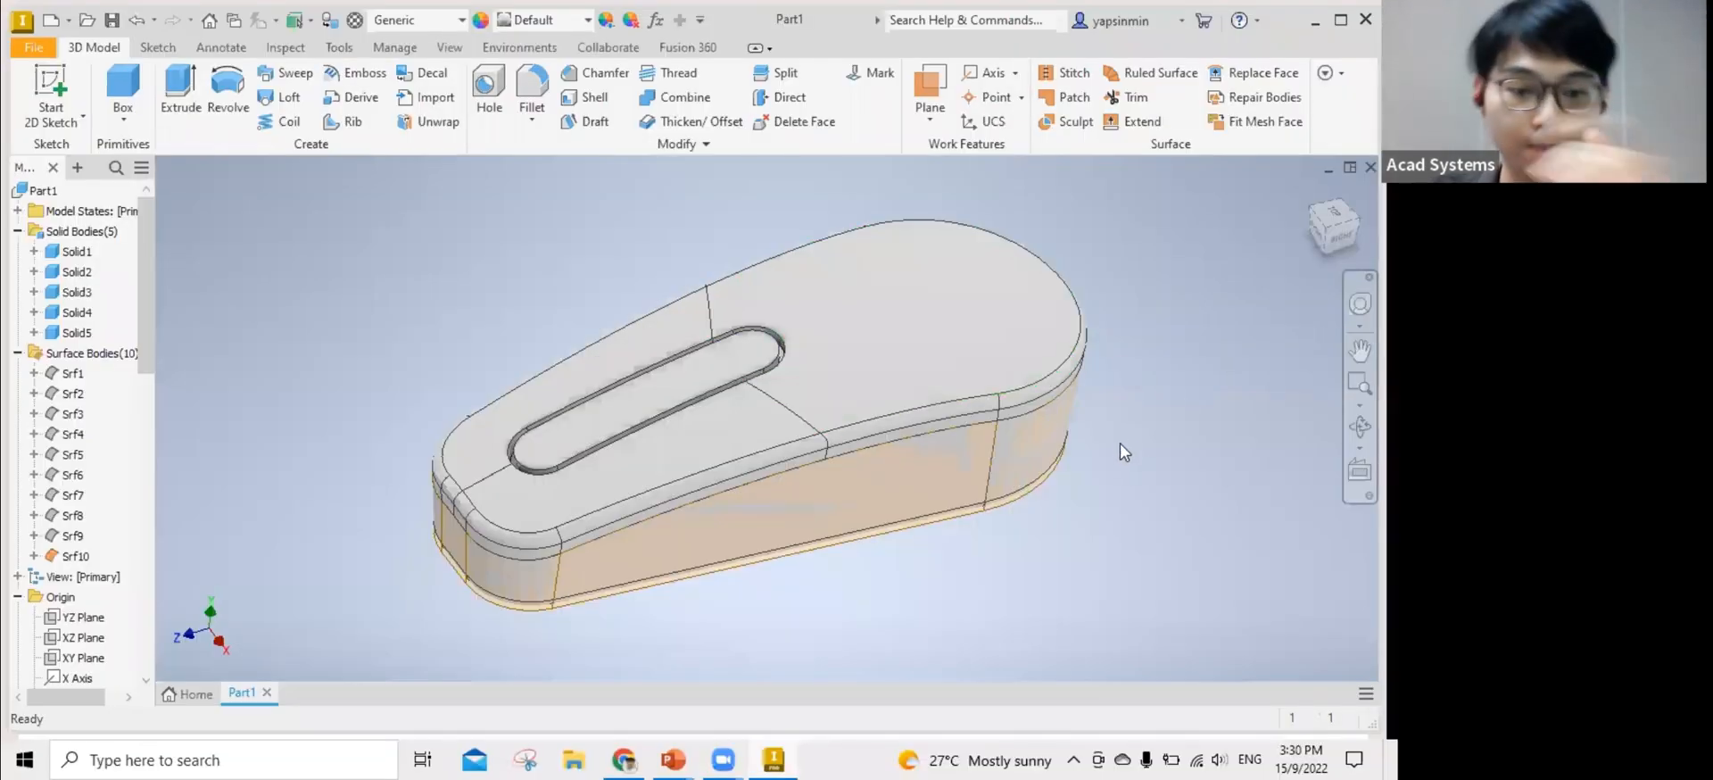
middle_click_drag(1110, 431, 1083, 509, "shift")
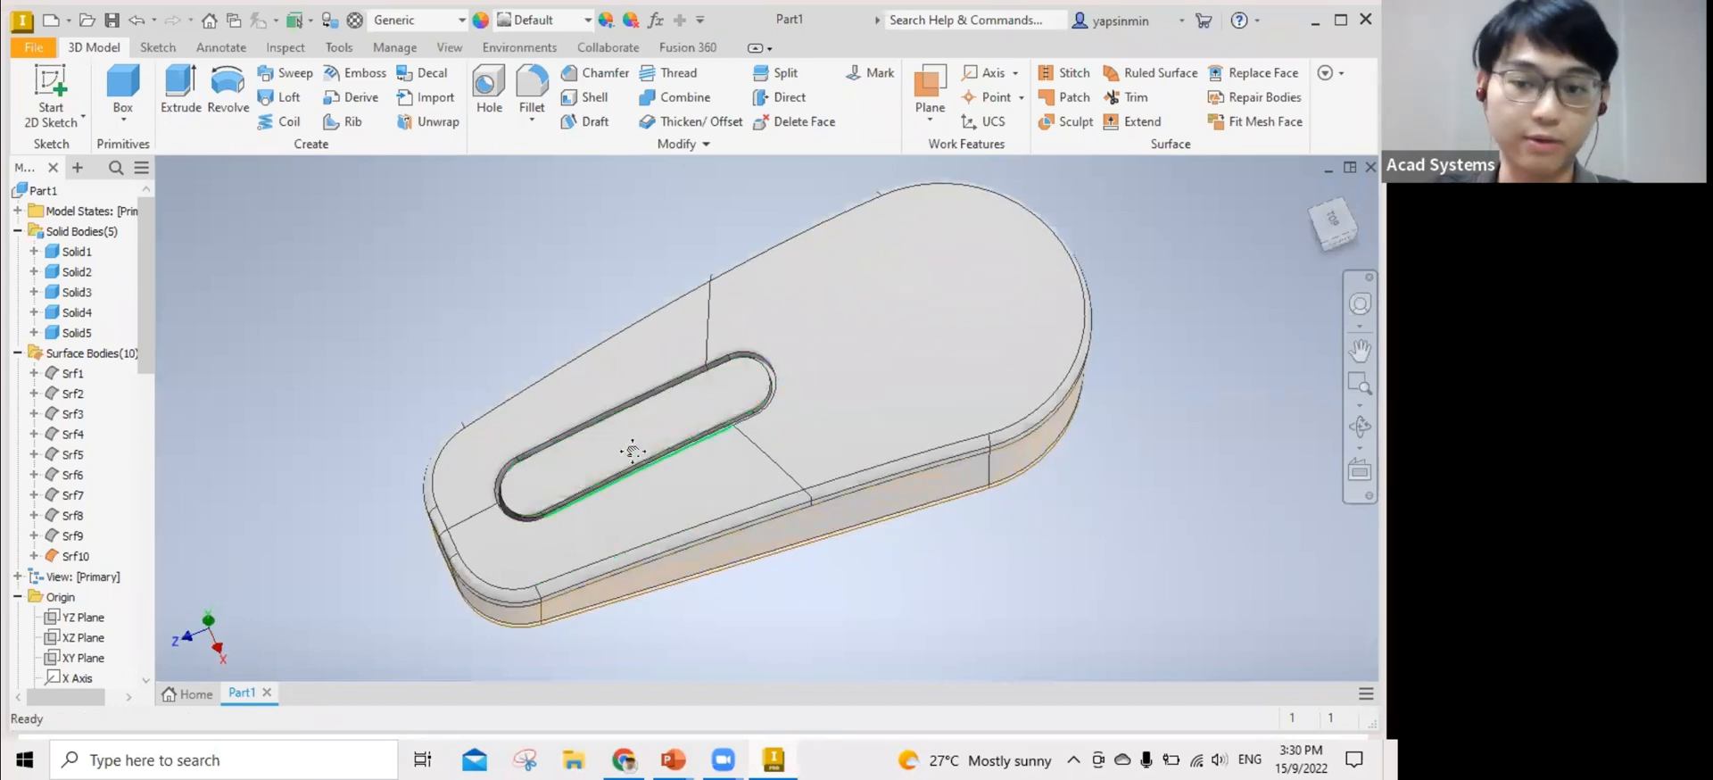
middle_click_drag(732, 549, 688, 505)
middle_click_drag(902, 533, 852, 471)
middle_click_drag(850, 536, 843, 464, "shift")
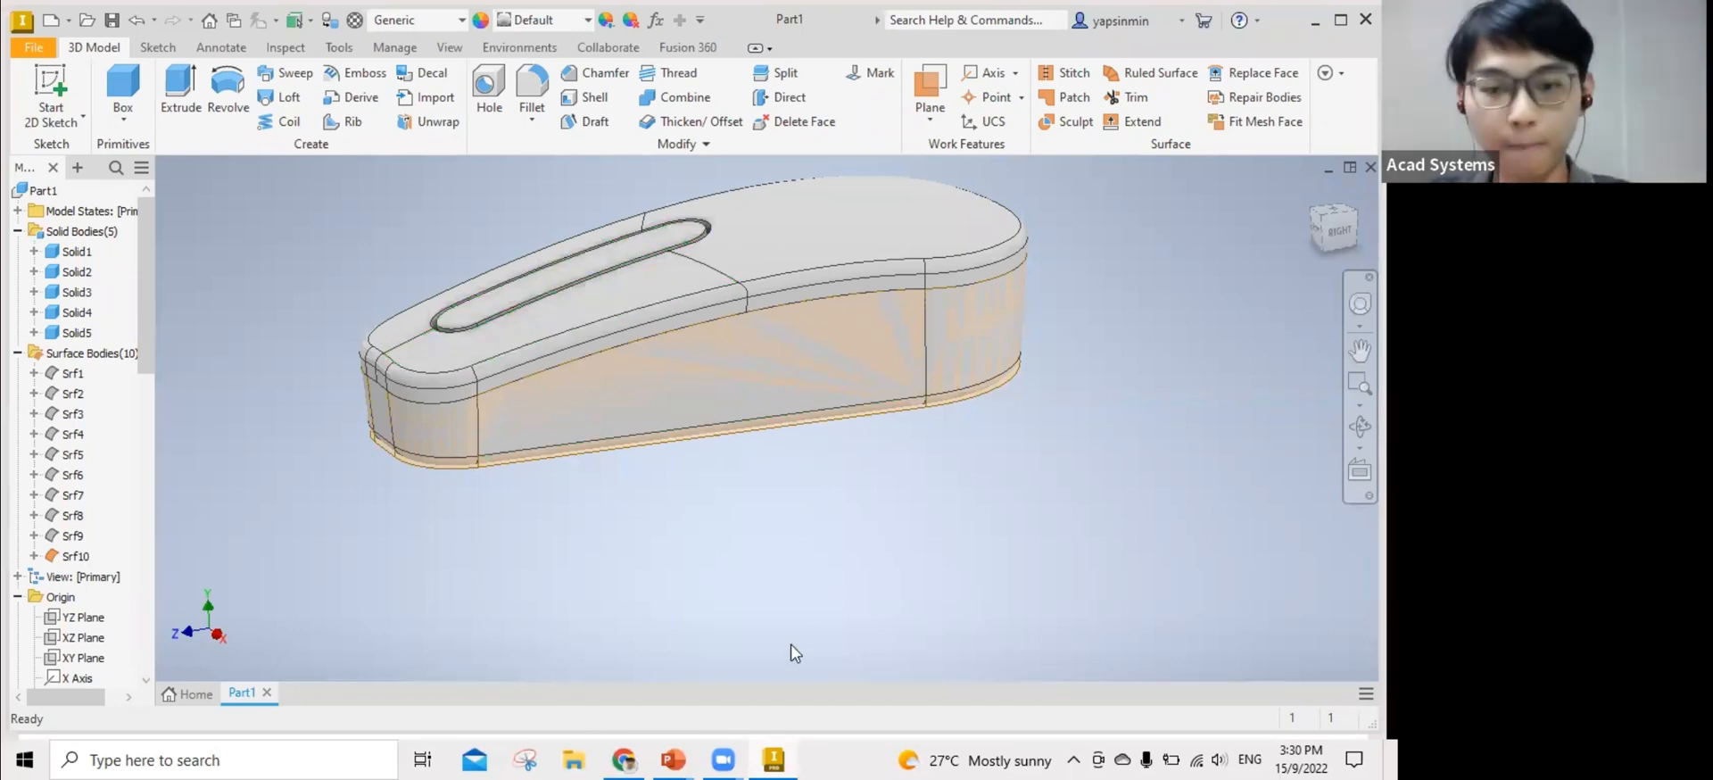
middle_click_drag(808, 460, 855, 562, "shift")
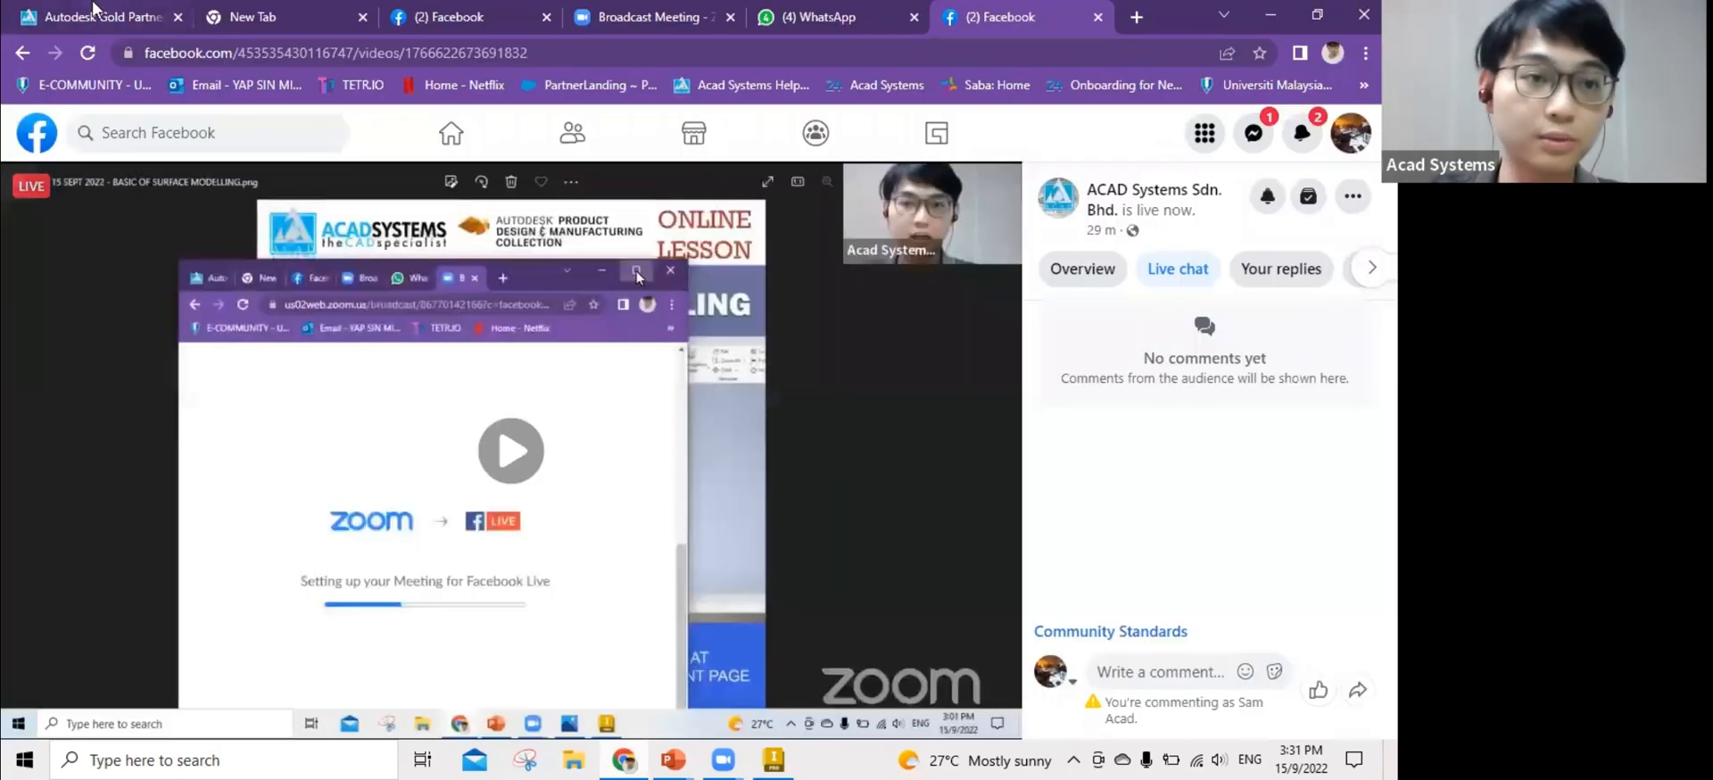
Switch to Chrome and load acadsystems.com in the tab that already holds the company website.
left_click(92, 7)
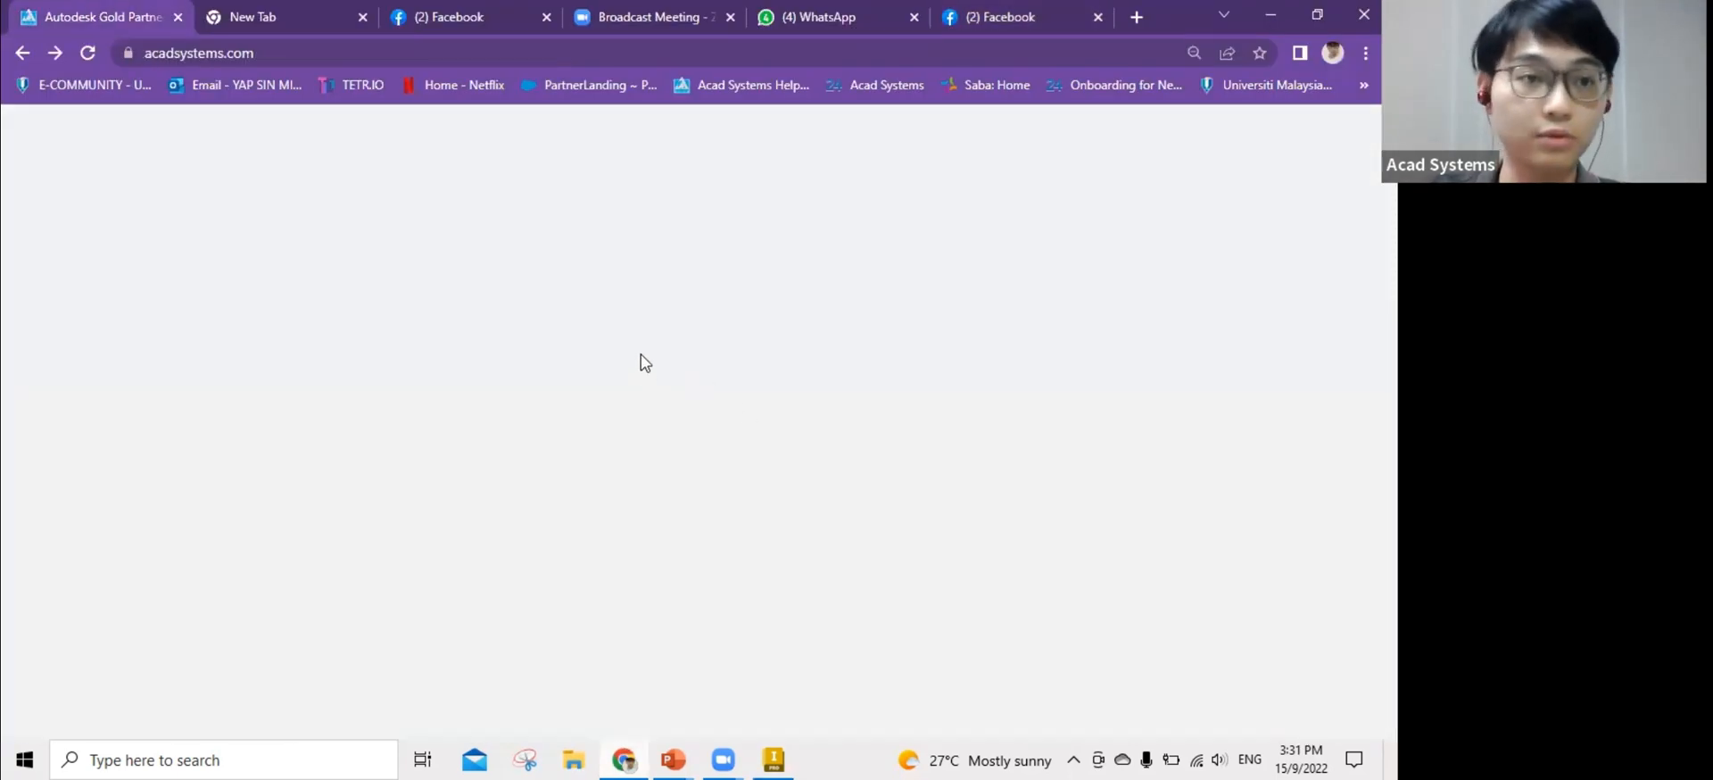
scroll(895, 434, "up", 10)
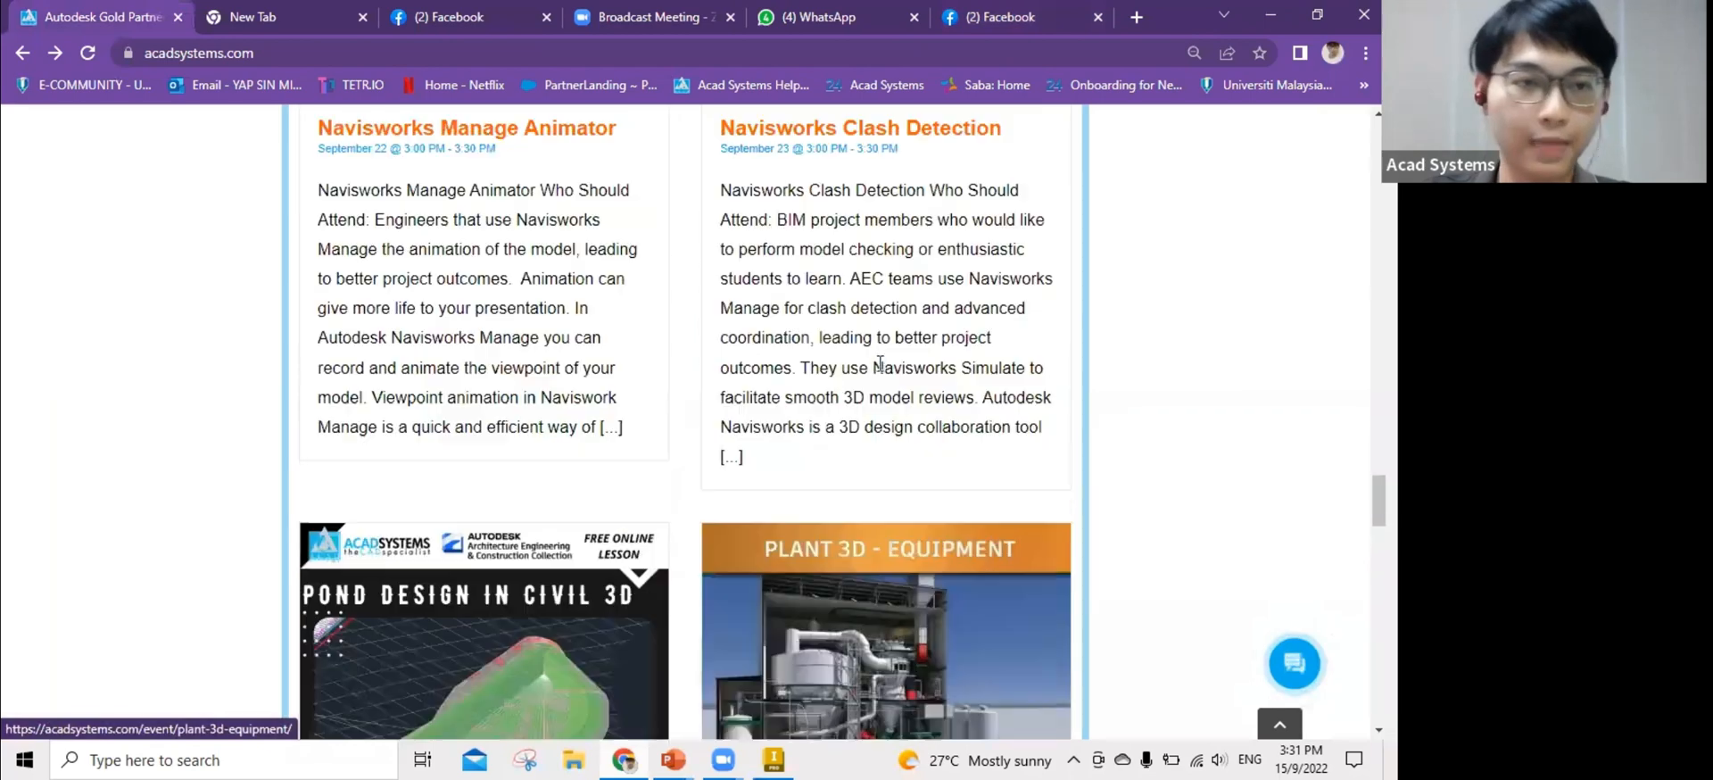
scroll(455, 111, "up", 10)
key("ctrl+l")
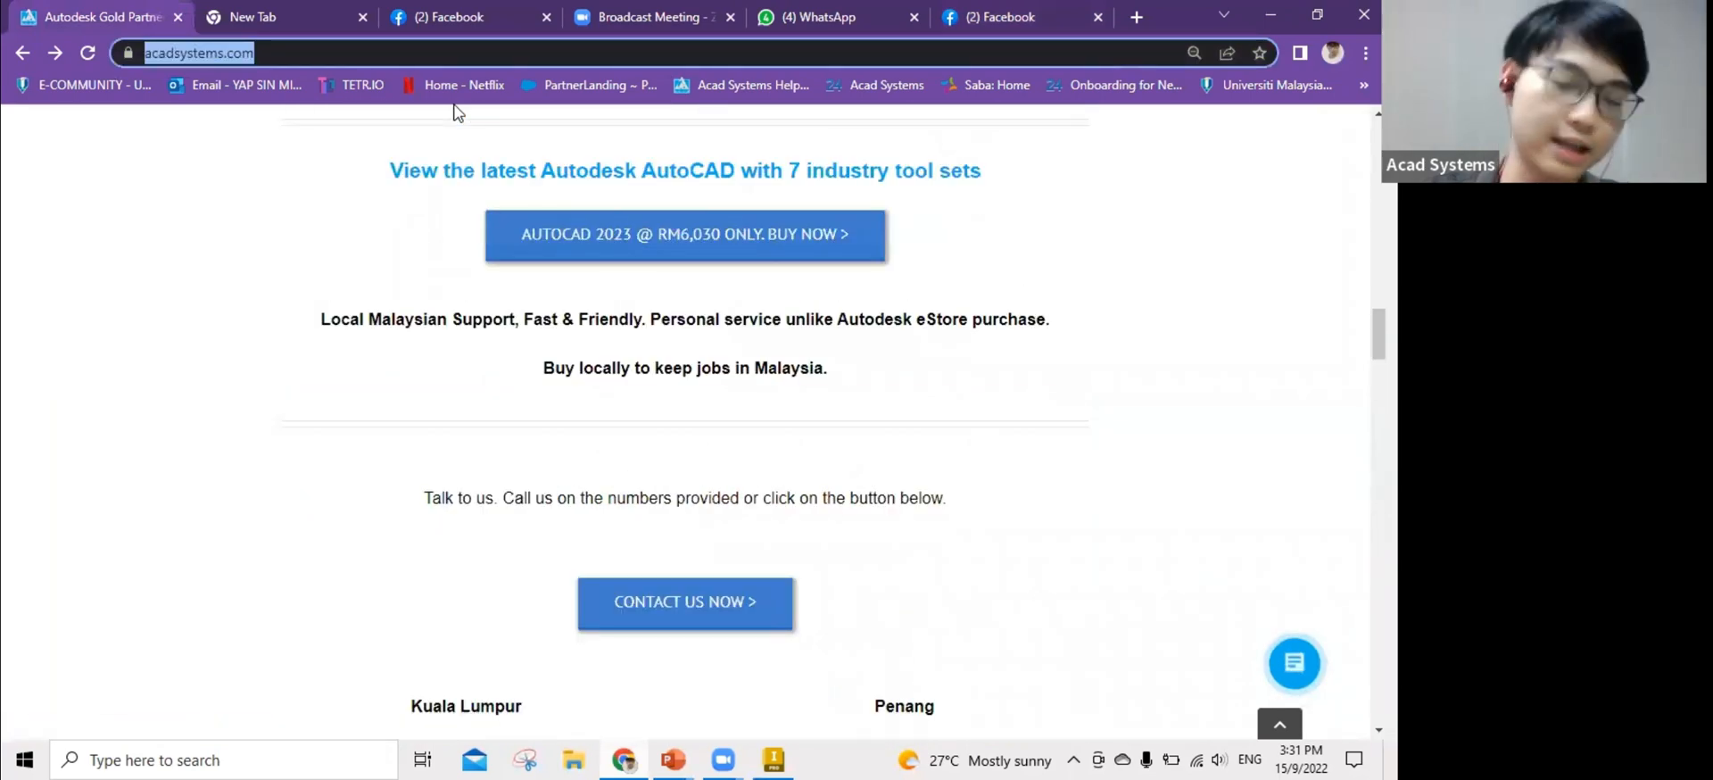
type("acad")
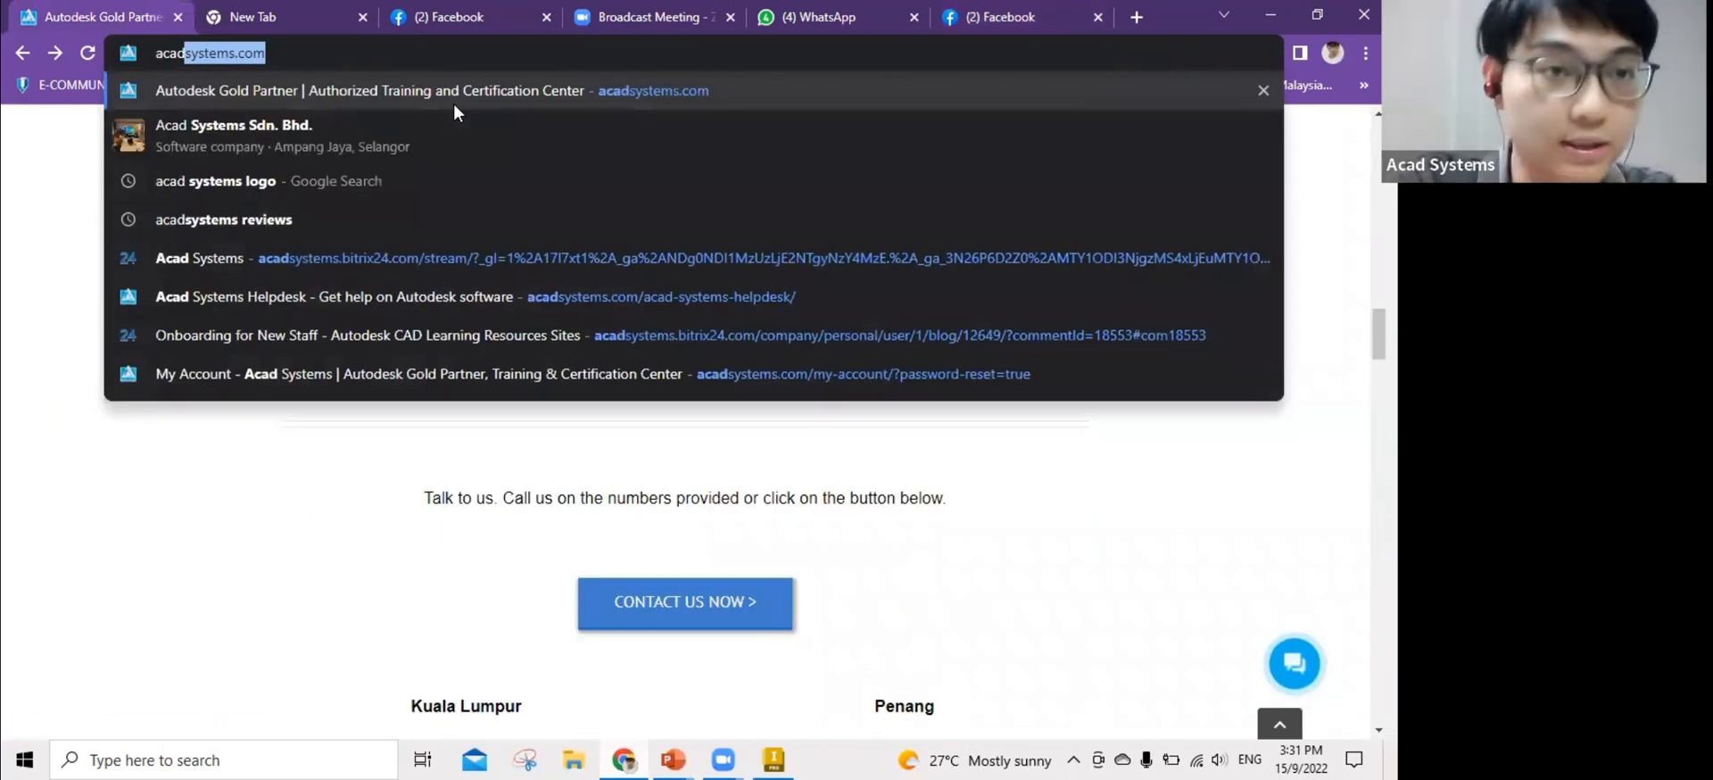
type("systems")
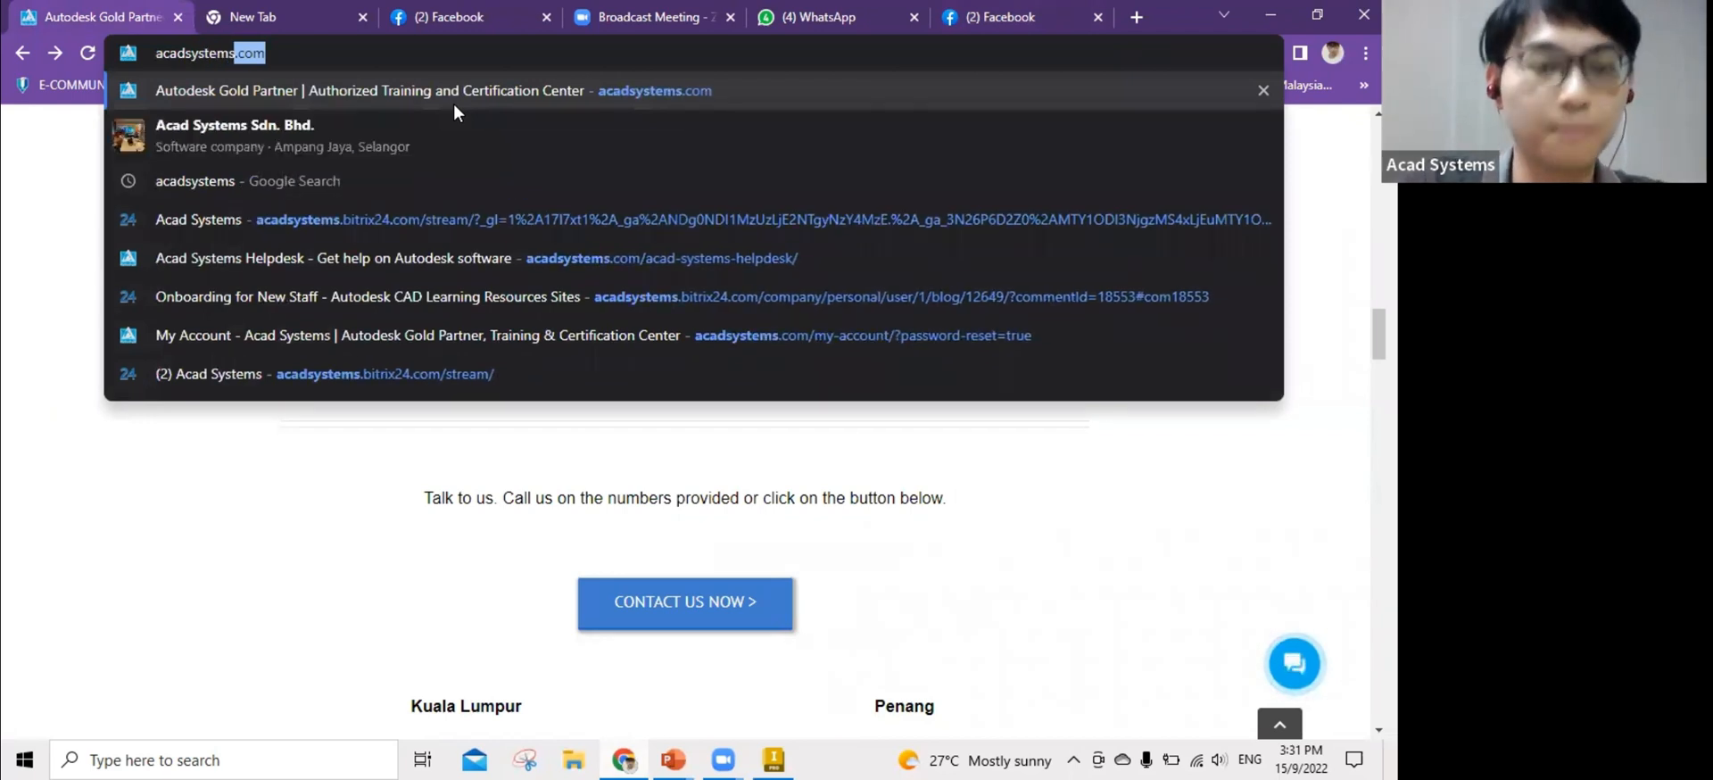
type(".com")
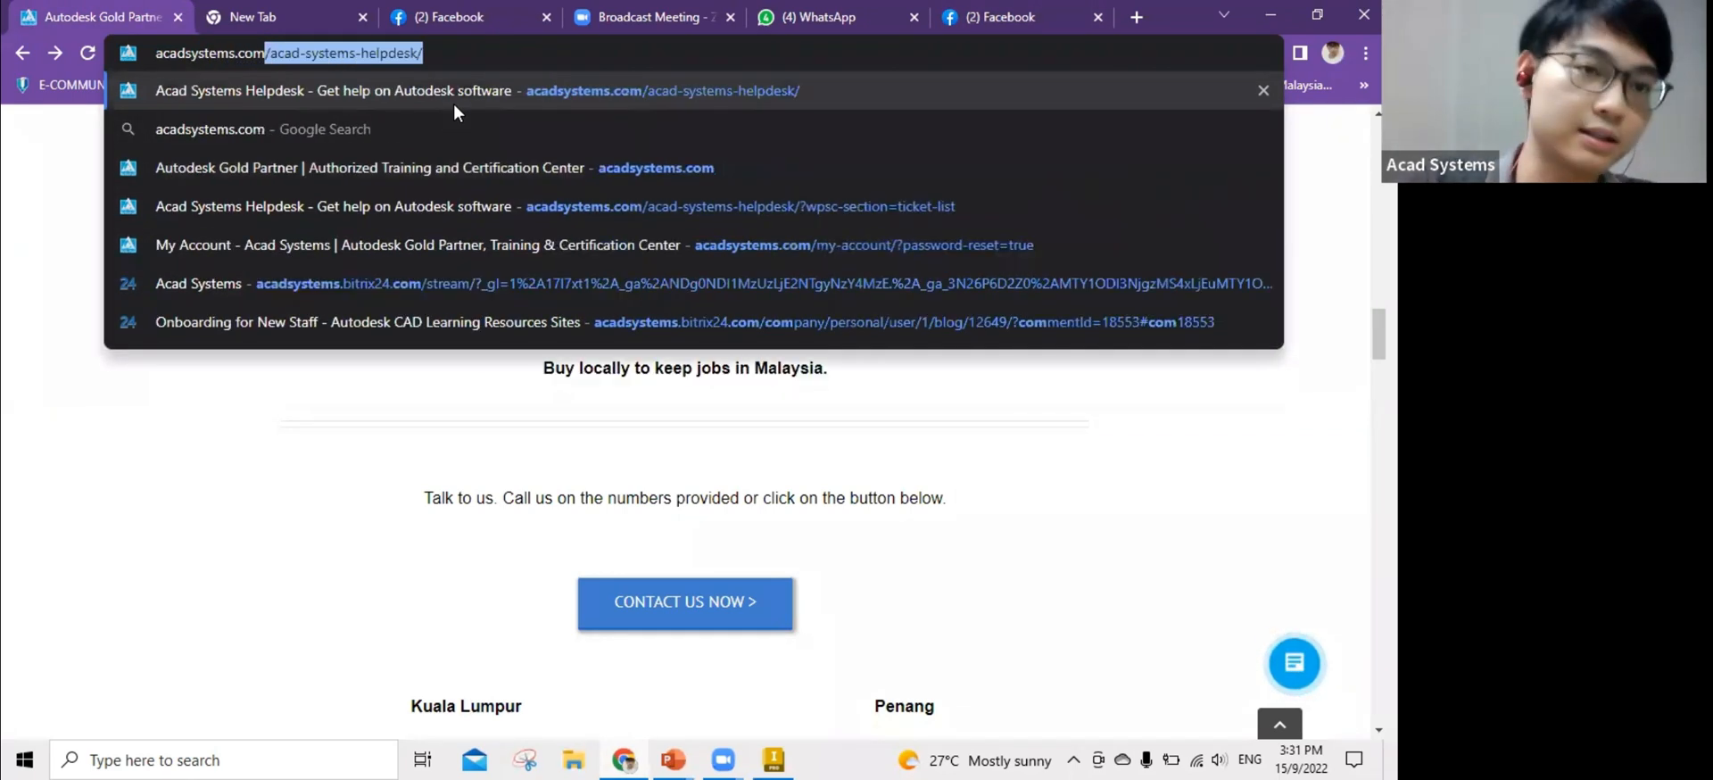
key("BackSpace")
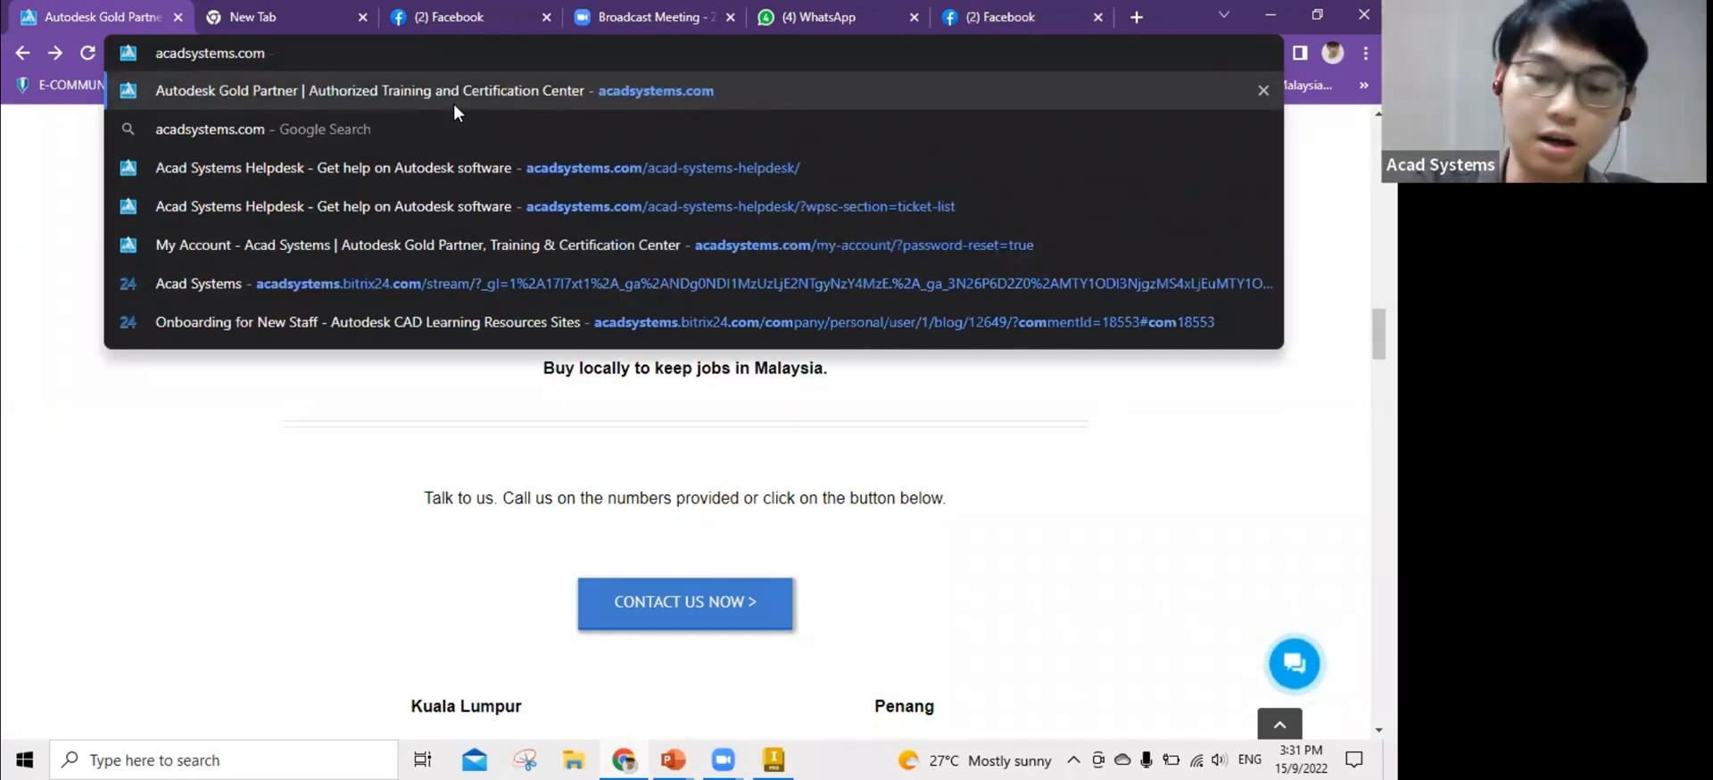
key("Return")
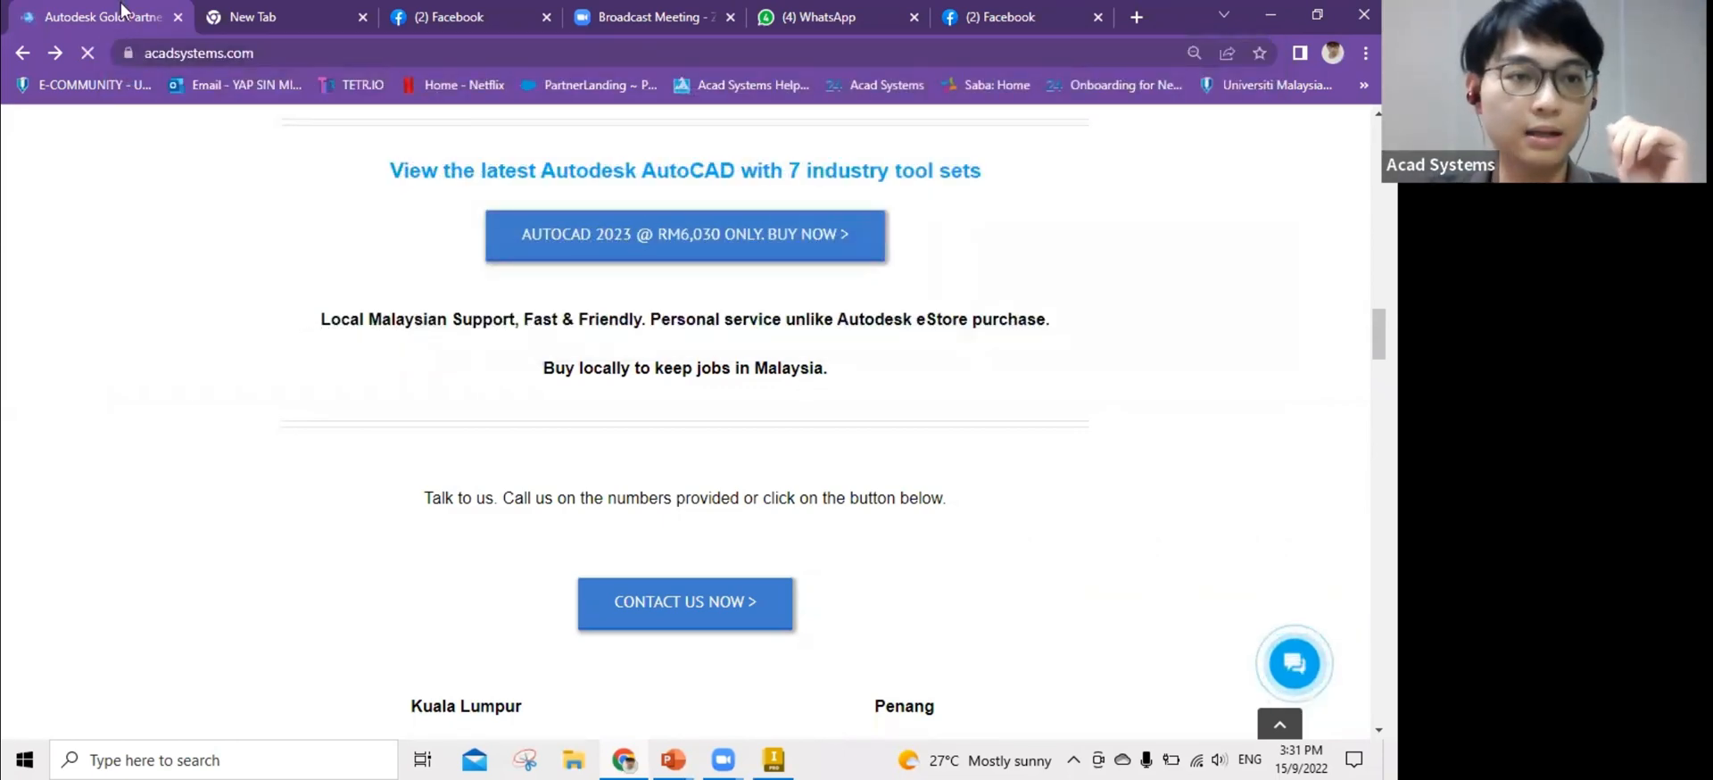
Examine the homepage's upcoming Autodesk online lessons, workshops and webinars, down to the footer with the social media links.
scroll(268, 277, "up", 20)
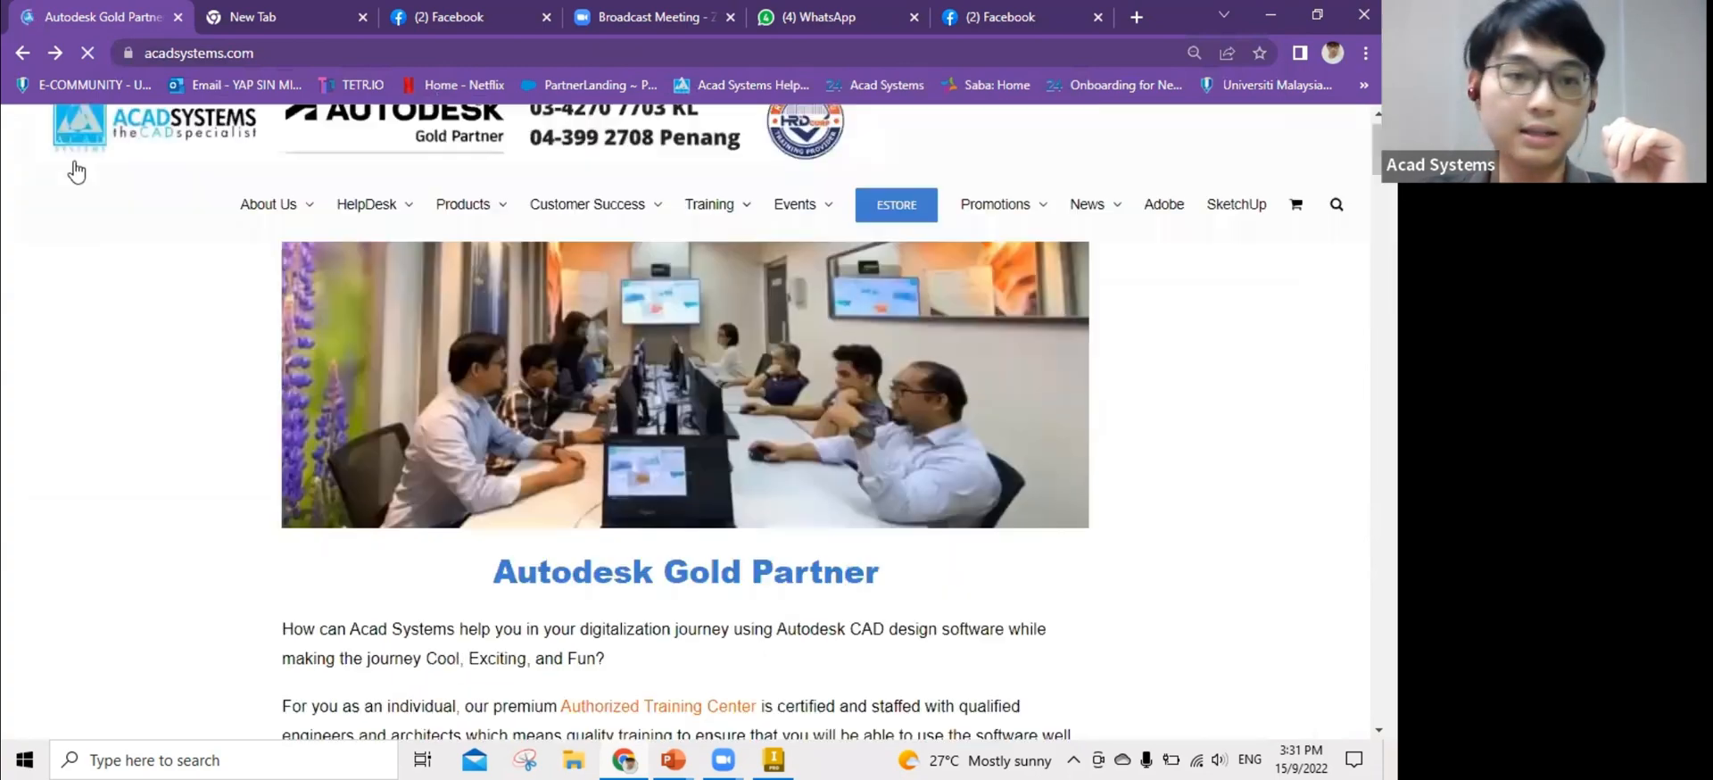
scroll(77, 173, "up", 1)
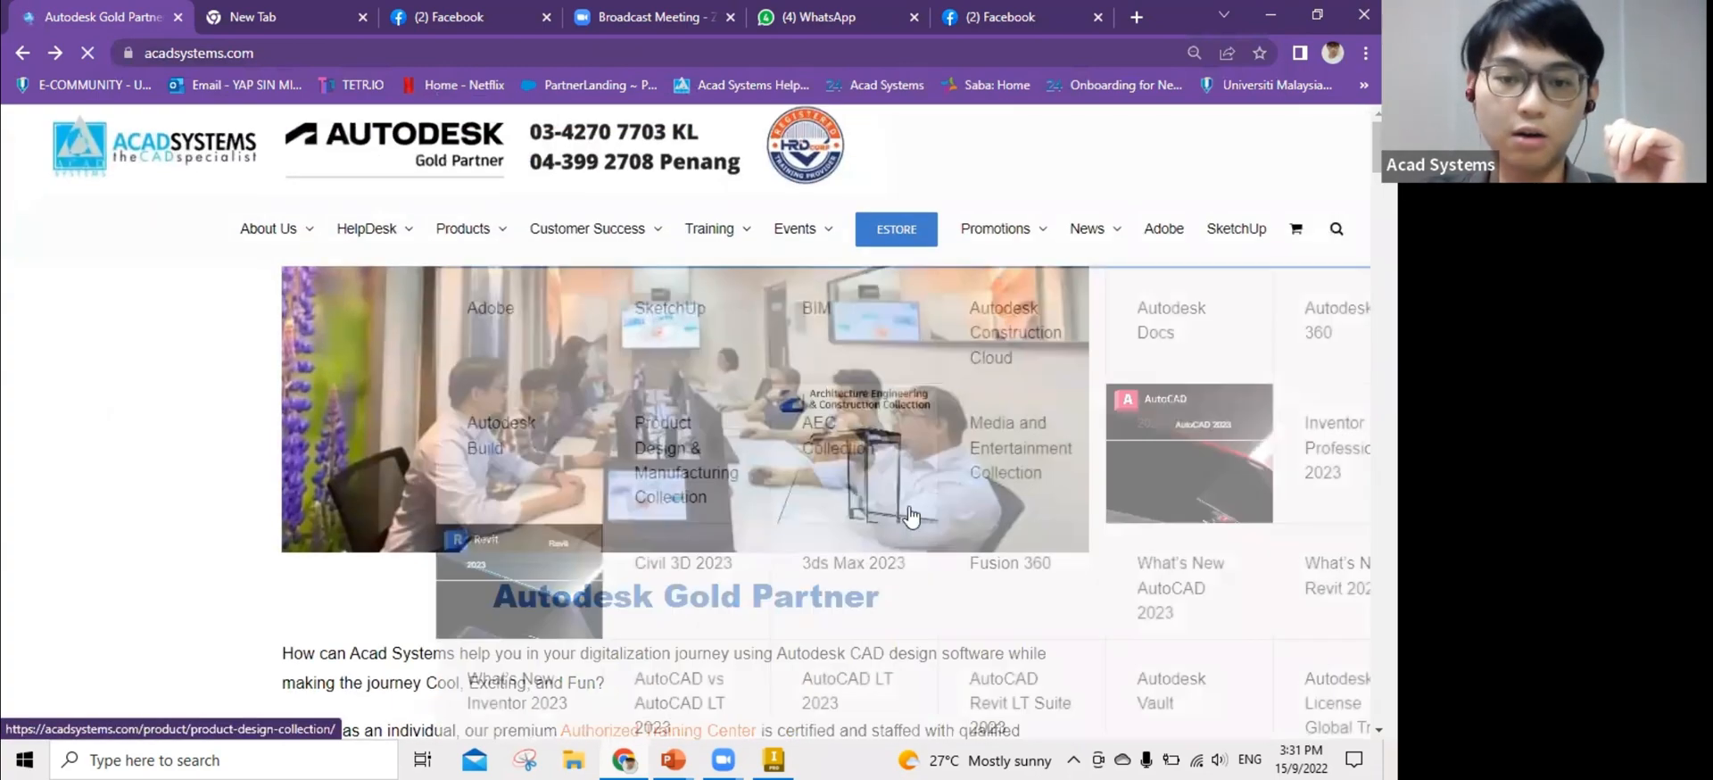
scroll(188, 415, "down", 2)
scroll(187, 415, "down", 20)
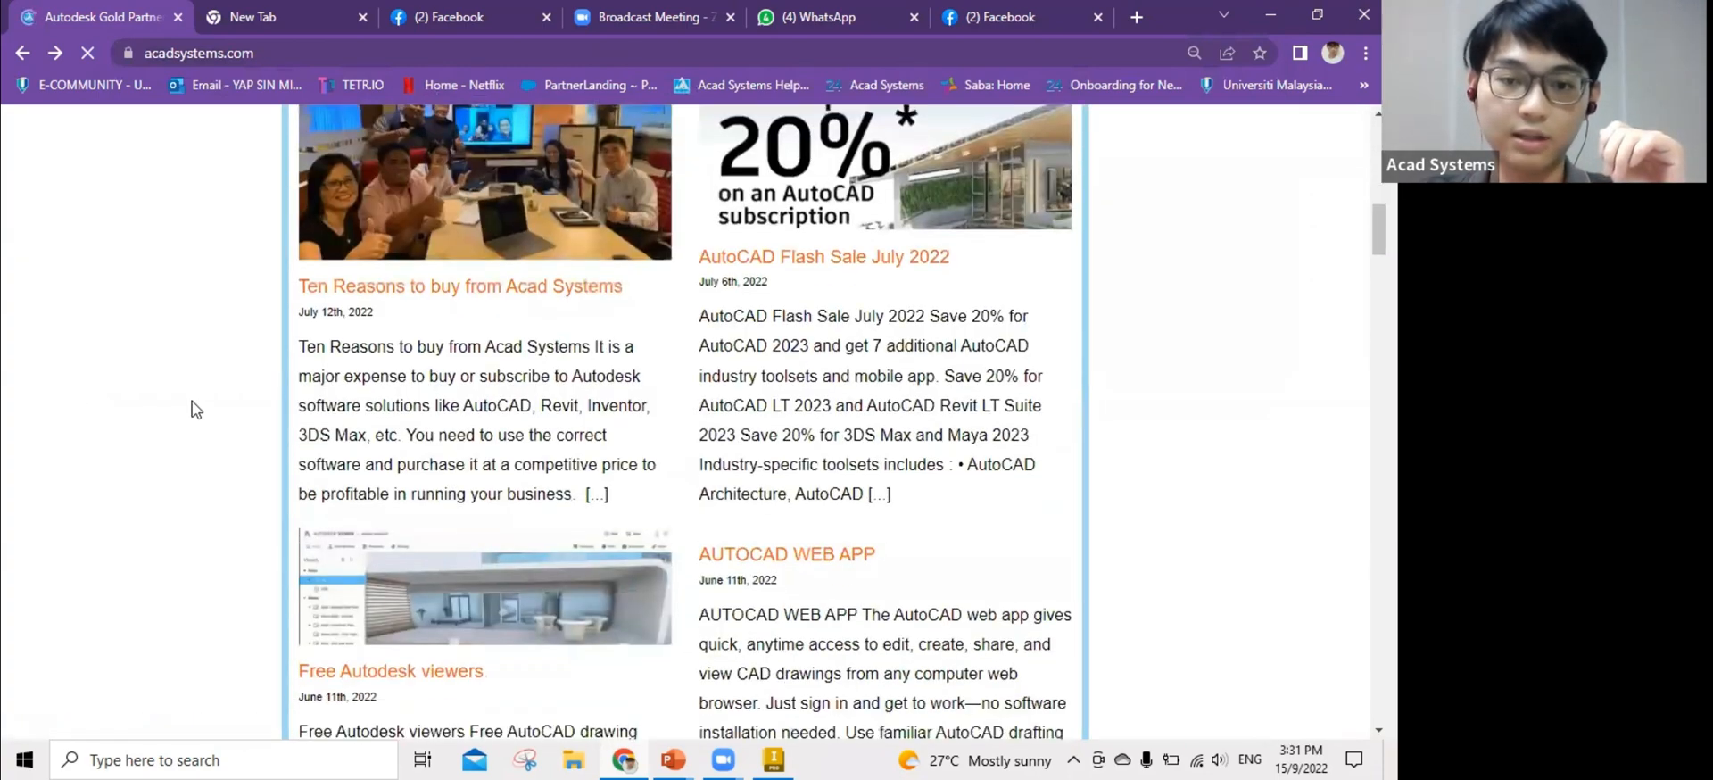
scroll(208, 405, "down", 3)
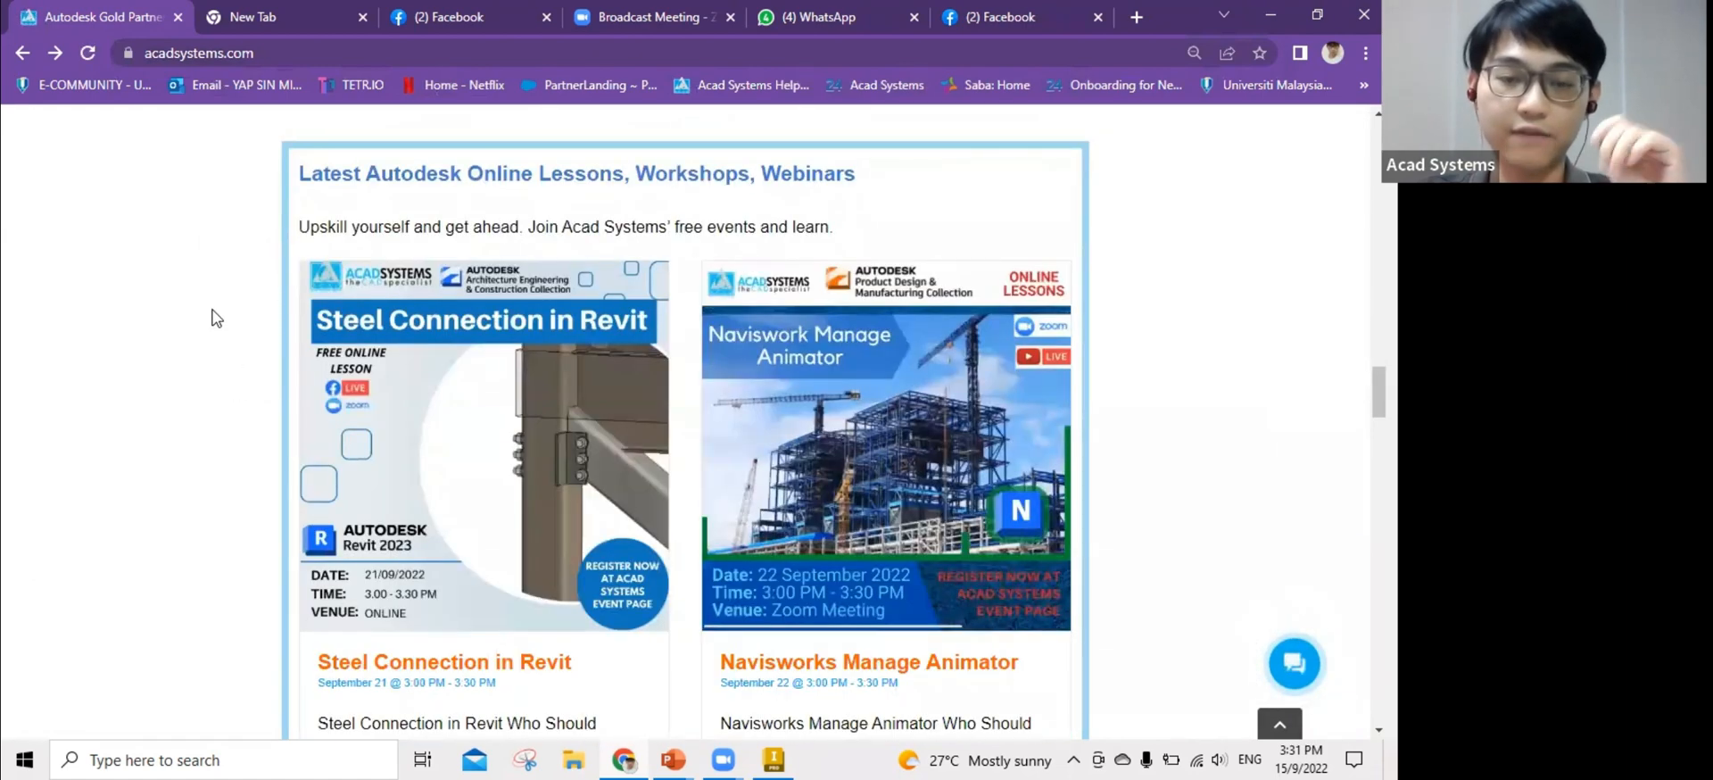
scroll(223, 333, "down", 2)
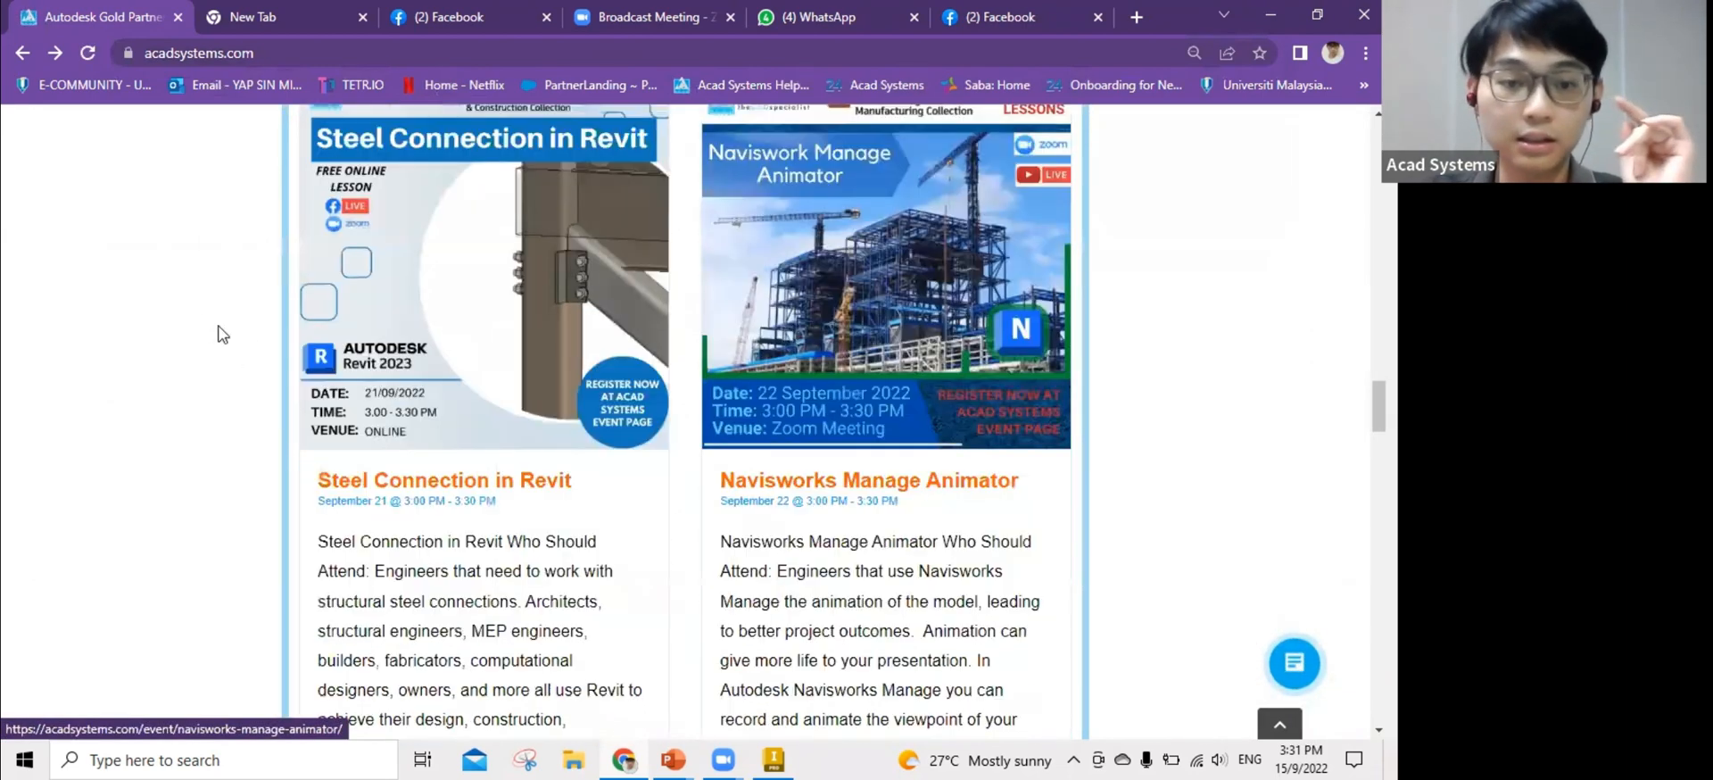
scroll(256, 353, "up", 2)
scroll(267, 348, "up", 1)
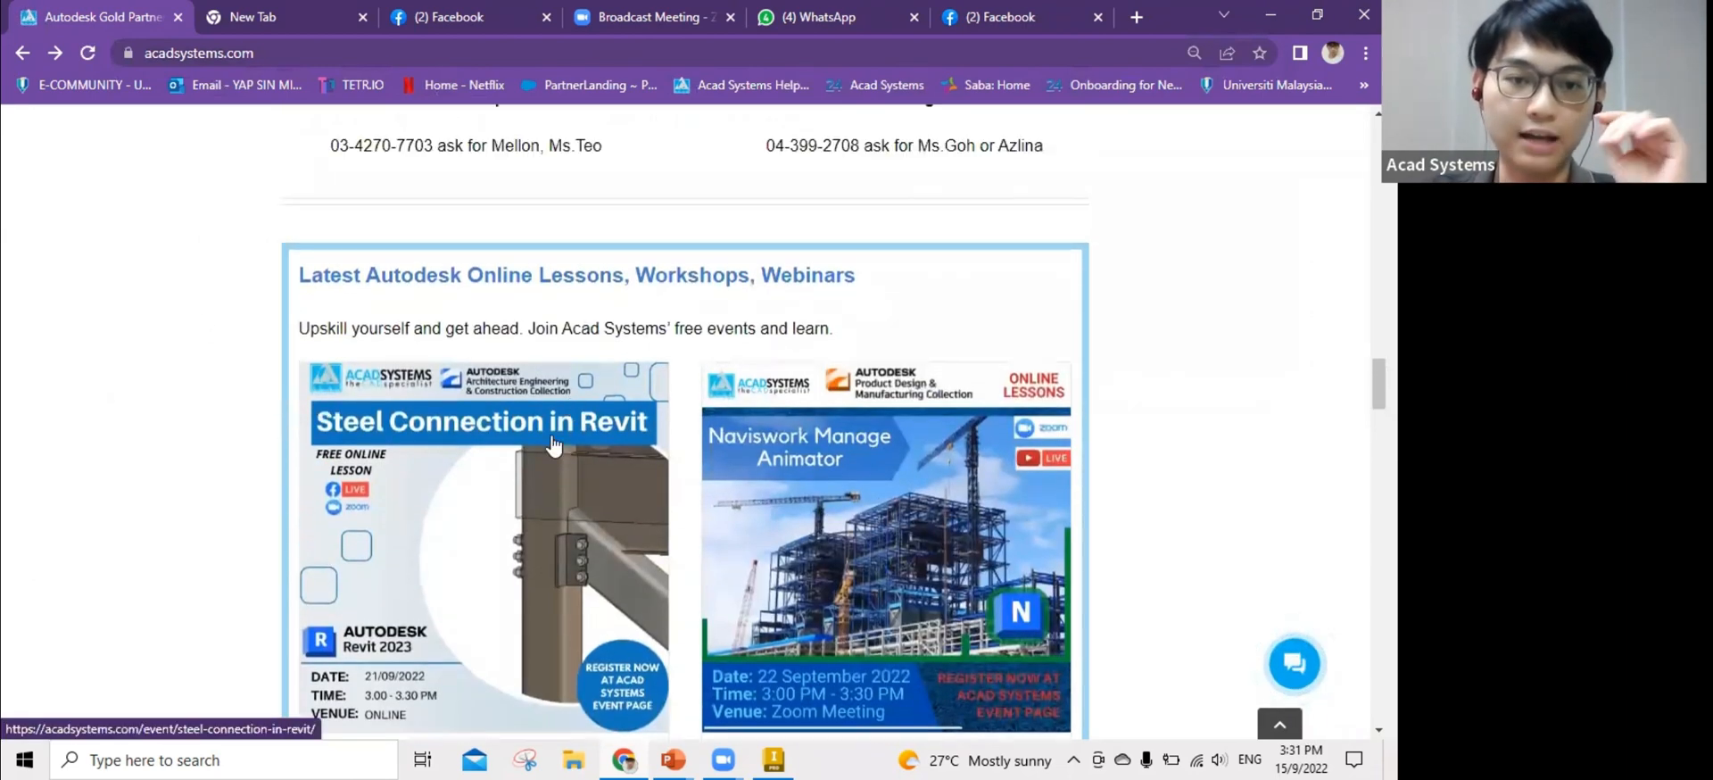
scroll(546, 434, "down", 2)
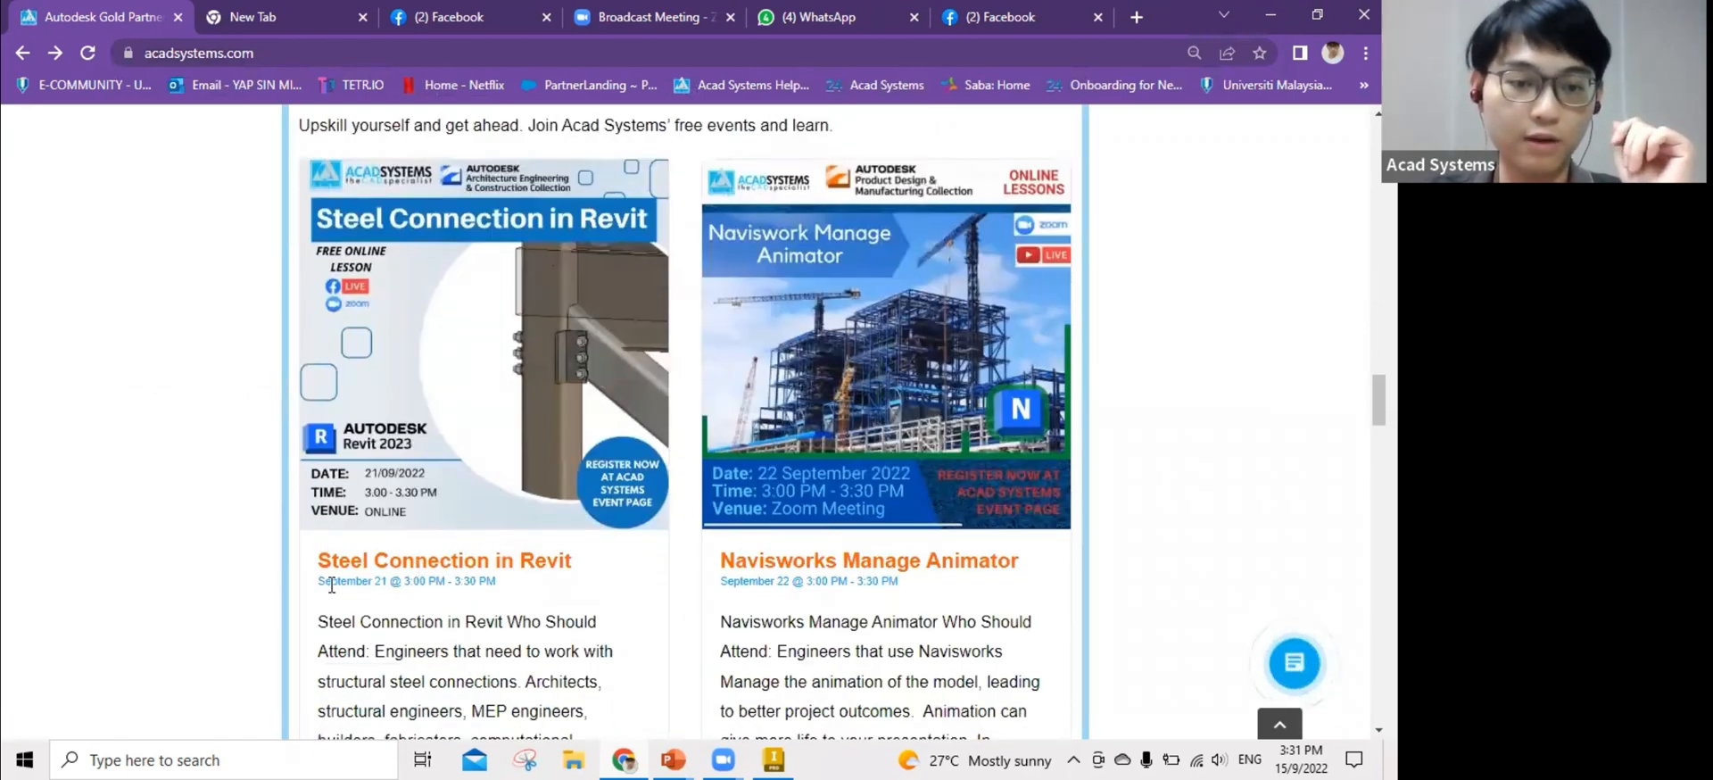
scroll(754, 446, "down", 6)
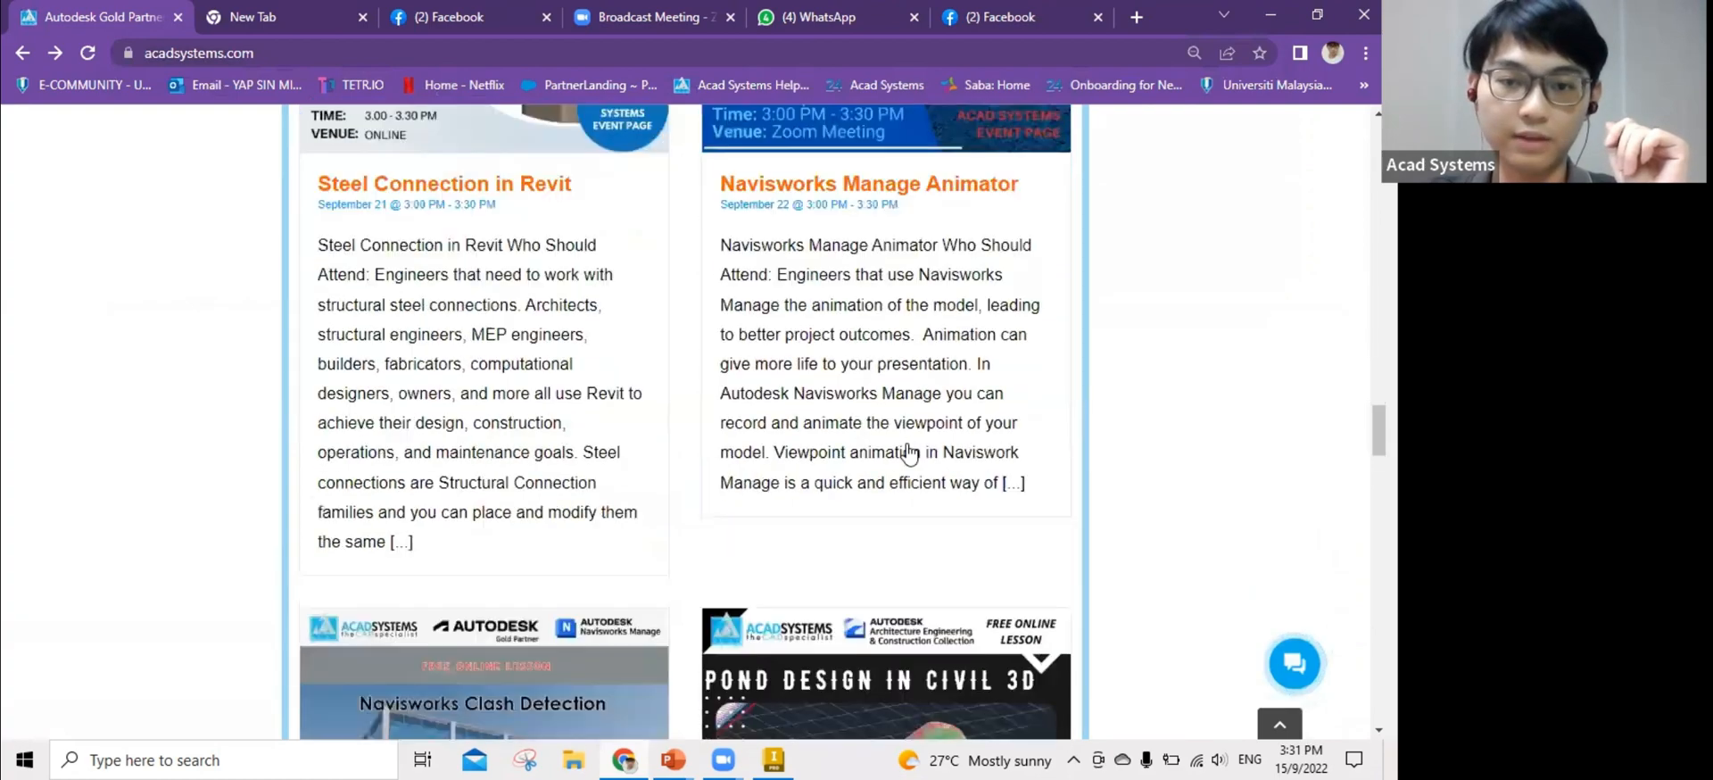
scroll(616, 425, "down", 11)
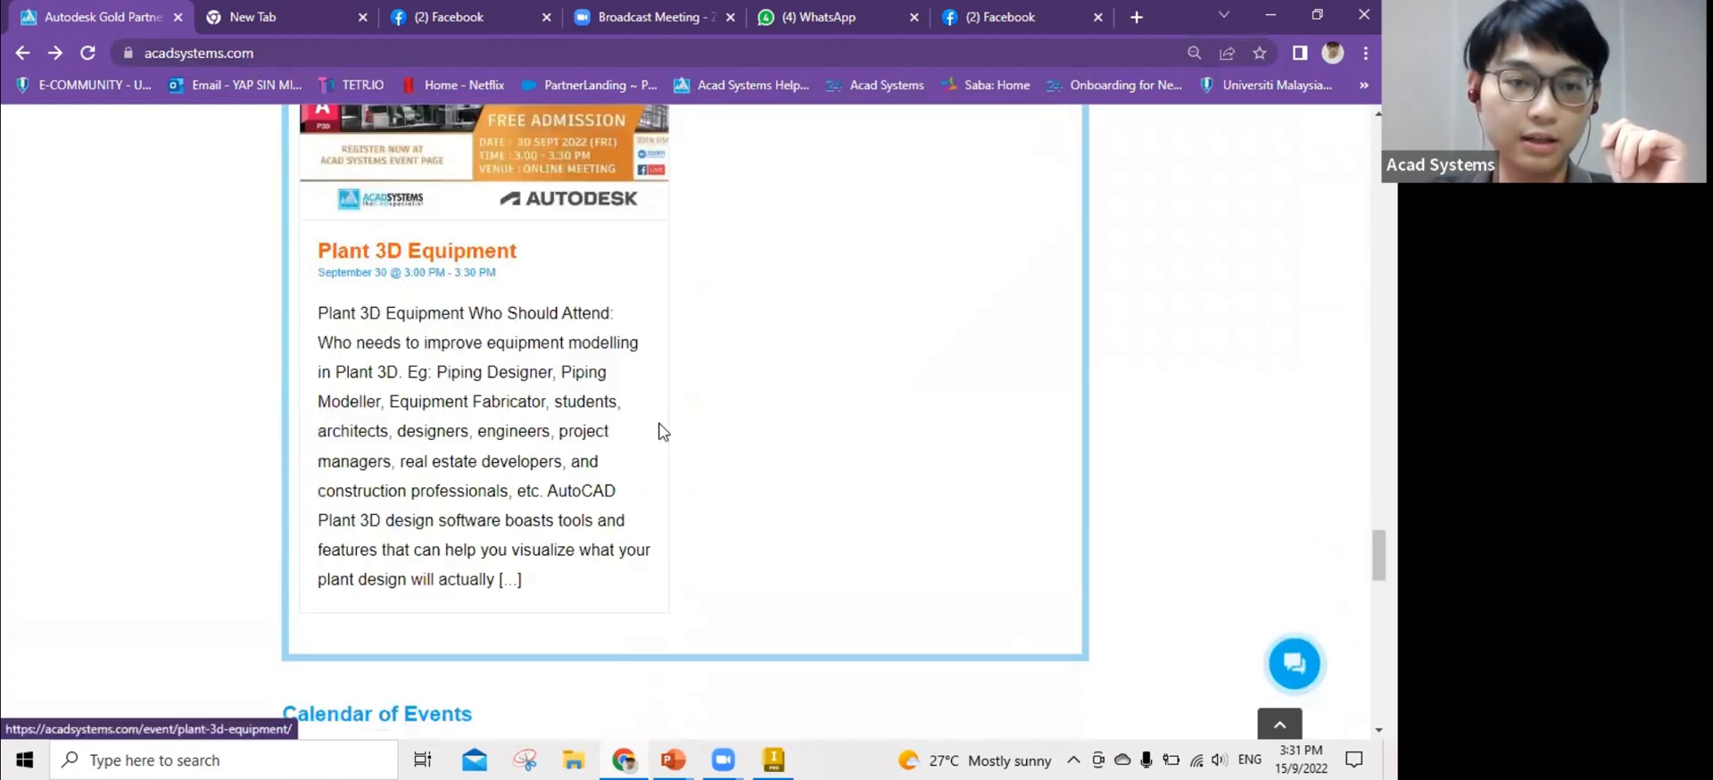
scroll(676, 430, "down", 7)
scroll(675, 429, "down", 11)
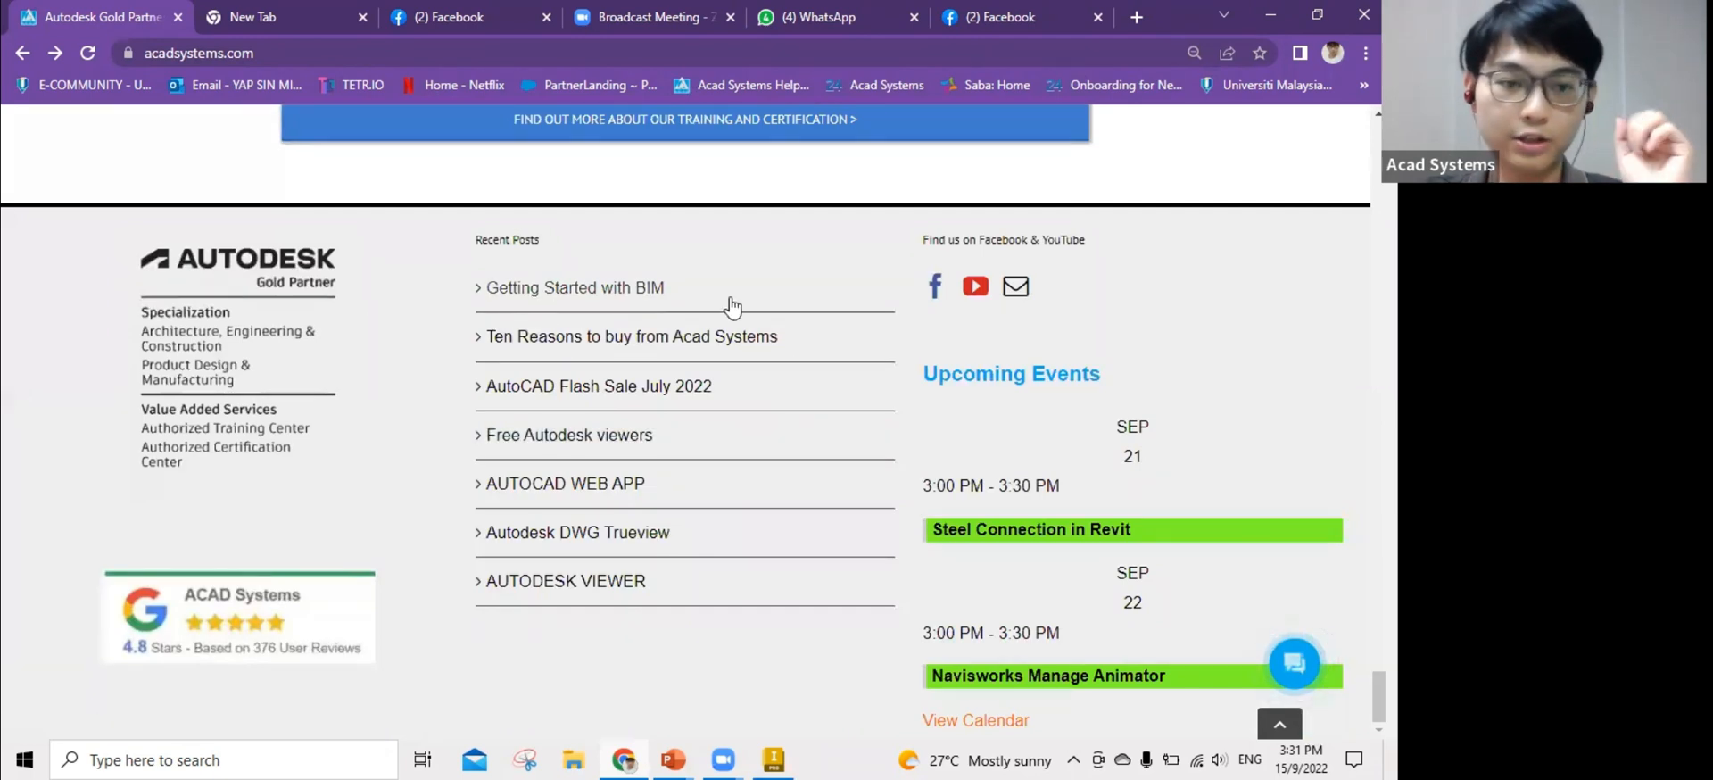
Open the footer's Facebook and YouTube links in separate new tabs.
right_click(940, 295)
left_click(990, 305)
right_click(978, 285)
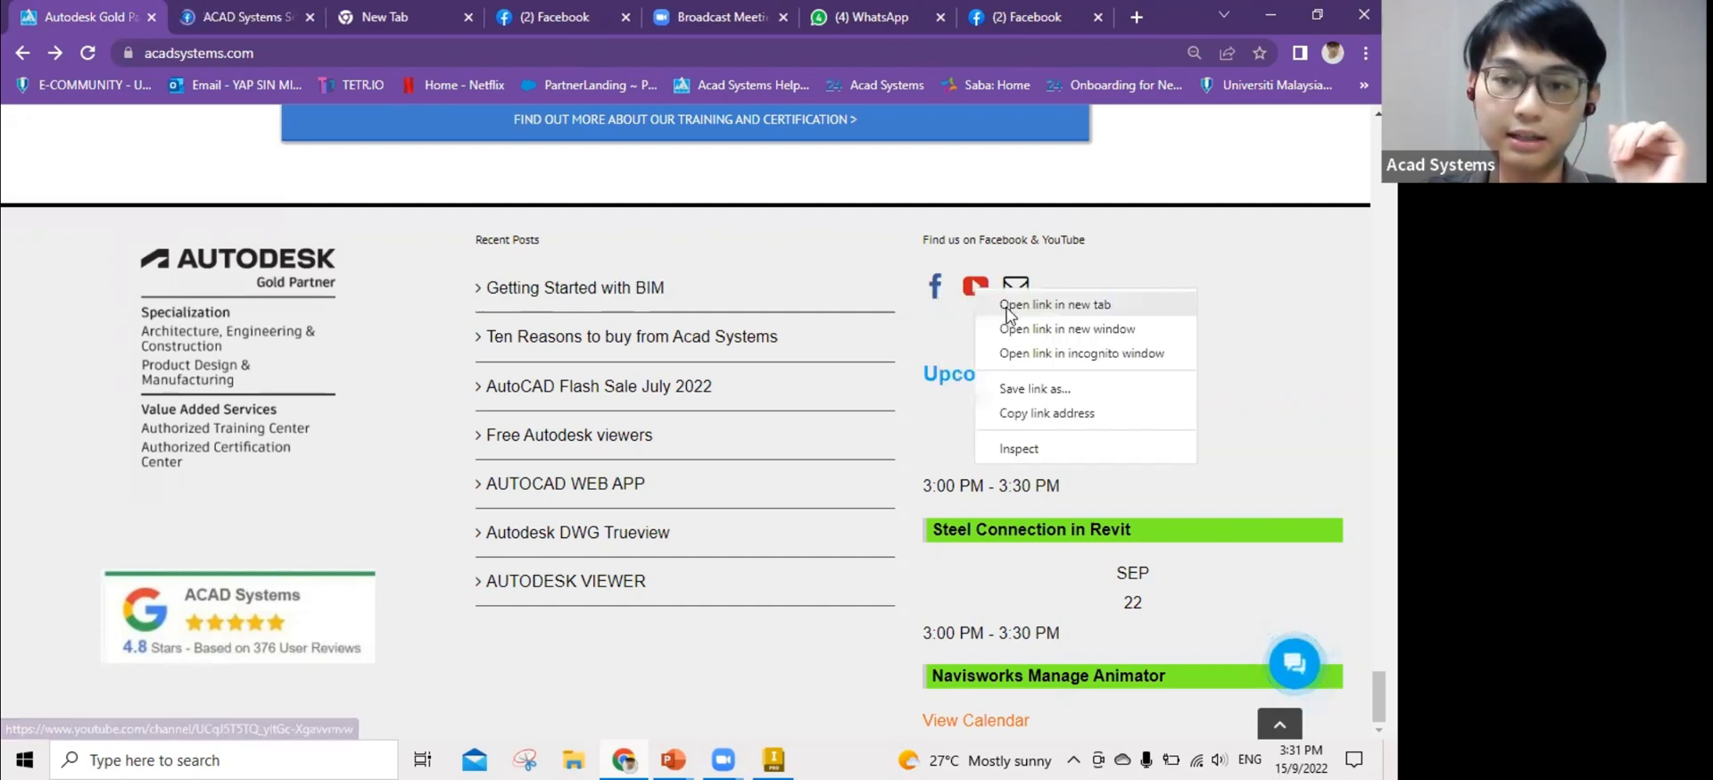
left_click(1026, 300)
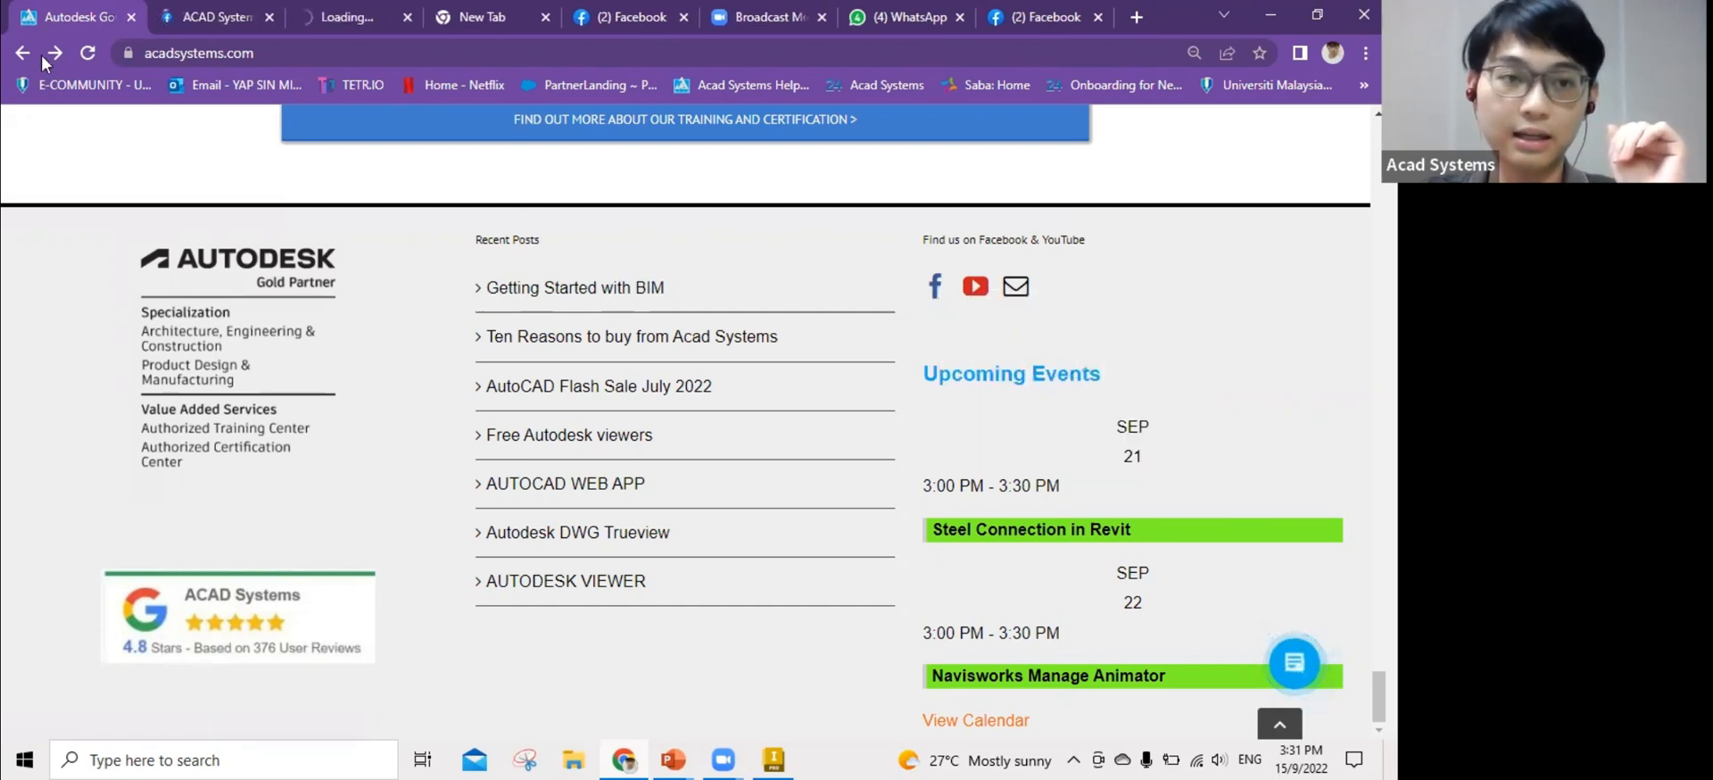
Restore the browser to a floating window, show the acadsystems Facebook page in it and widen the window.
left_click(1317, 15)
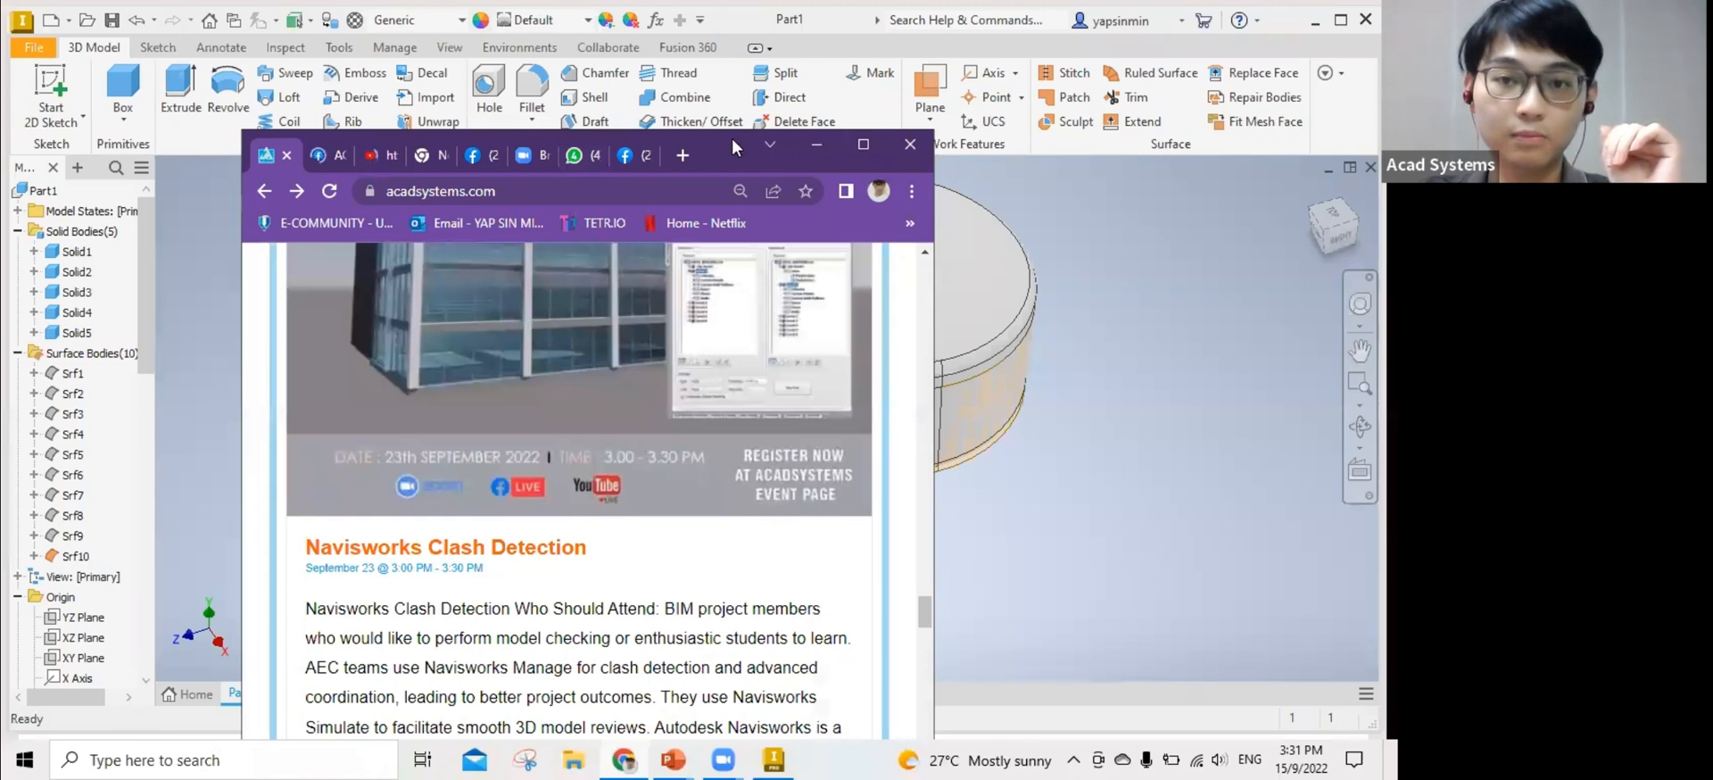
left_click_drag(732, 138, 775, 108)
left_click(380, 128)
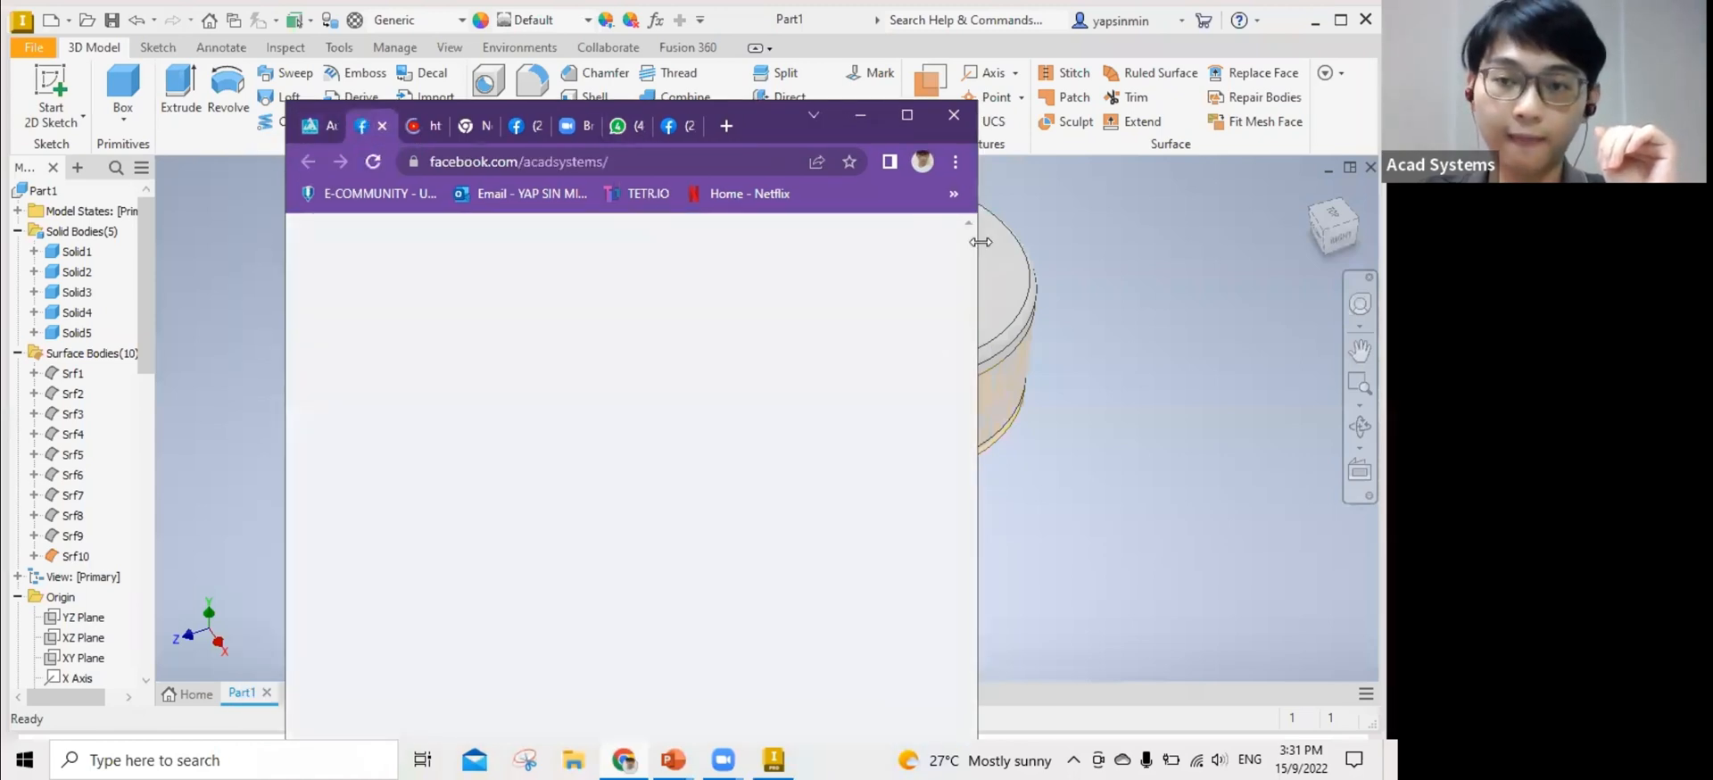
left_click_drag(981, 242, 1319, 249)
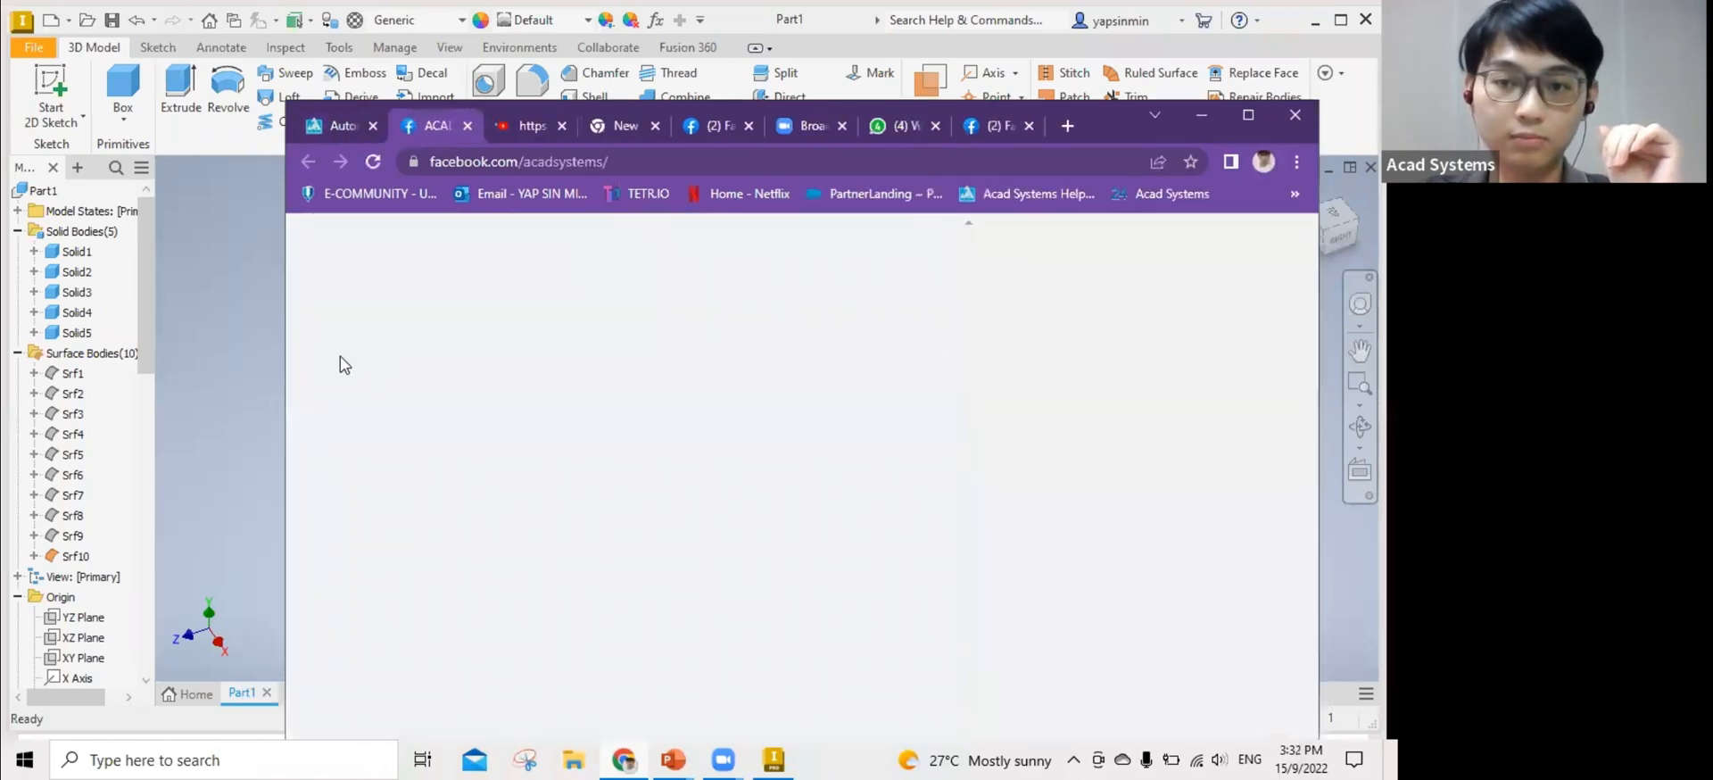
Bring the acadsystems Facebook page window back in front of Inventor and move it slightly higher.
left_click(104, 356)
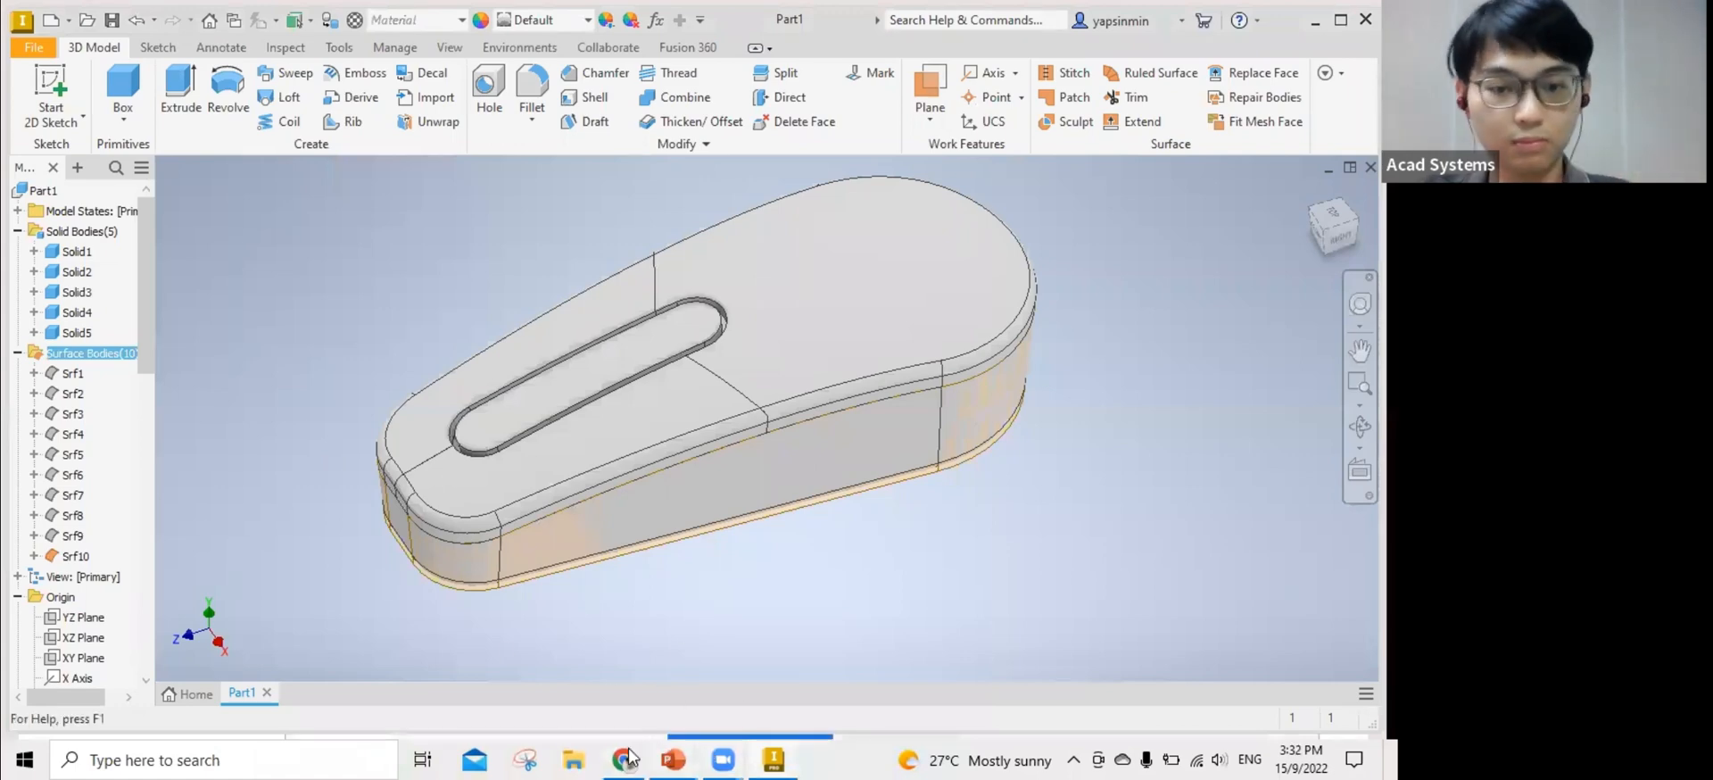
left_click(629, 759)
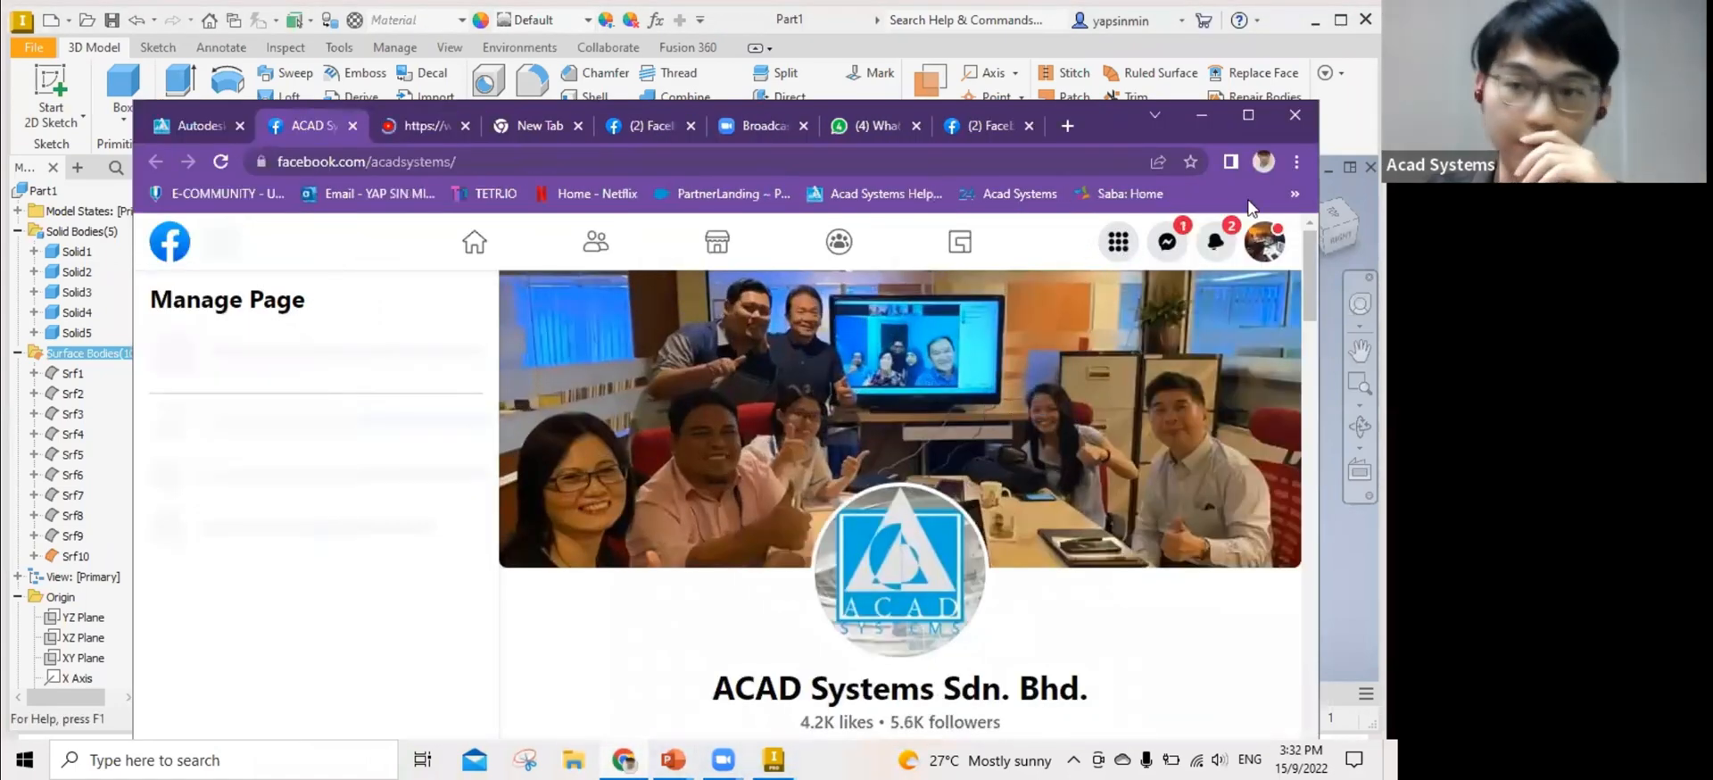
left_click_drag(1094, 105, 1098, 69)
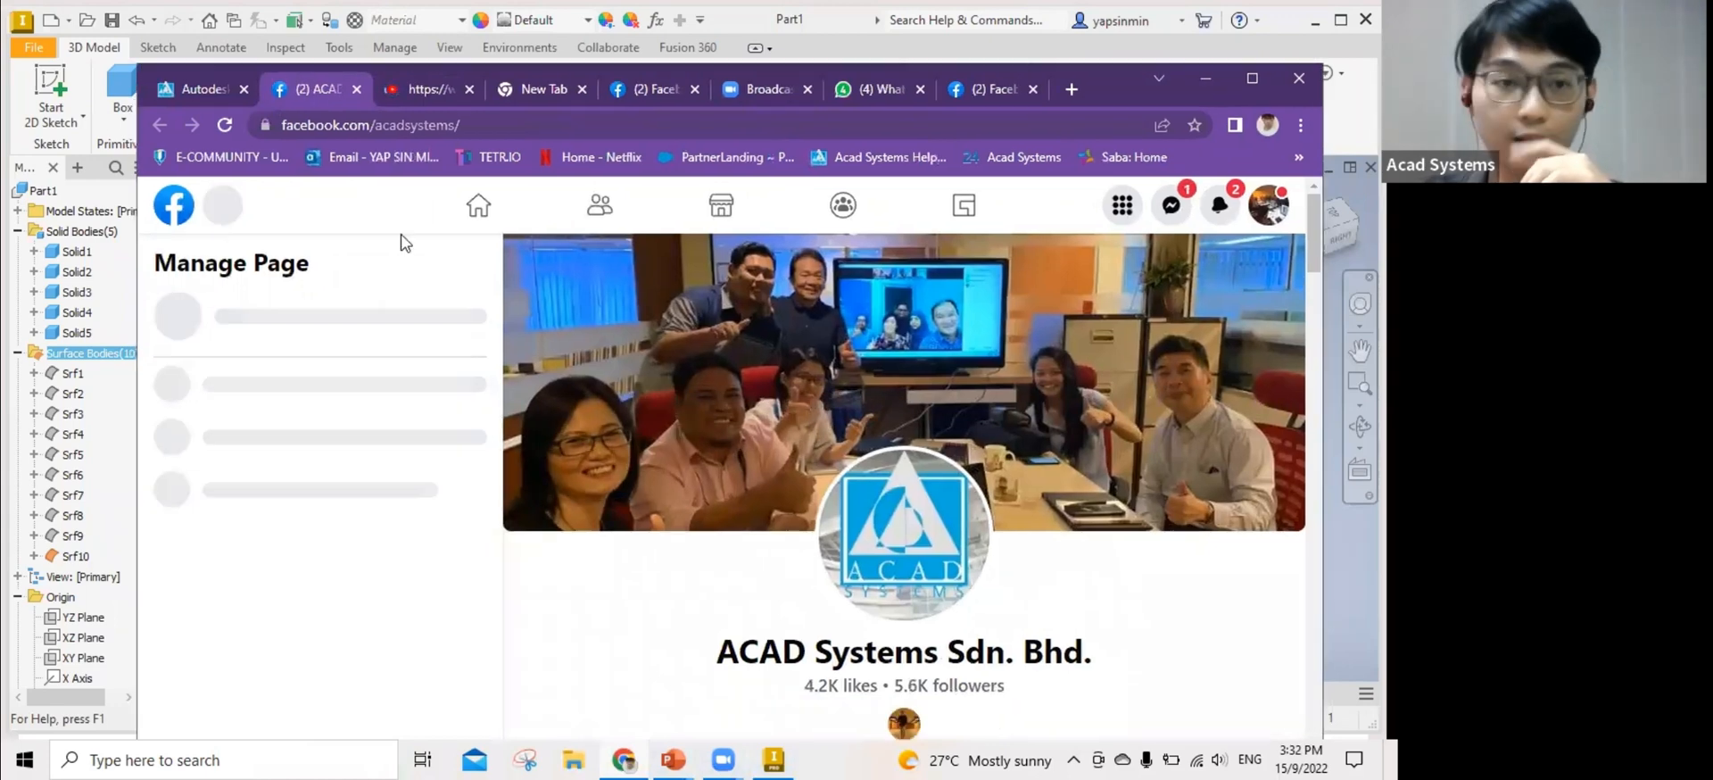
scroll(758, 585, "down", 1)
scroll(758, 574, "up", 1)
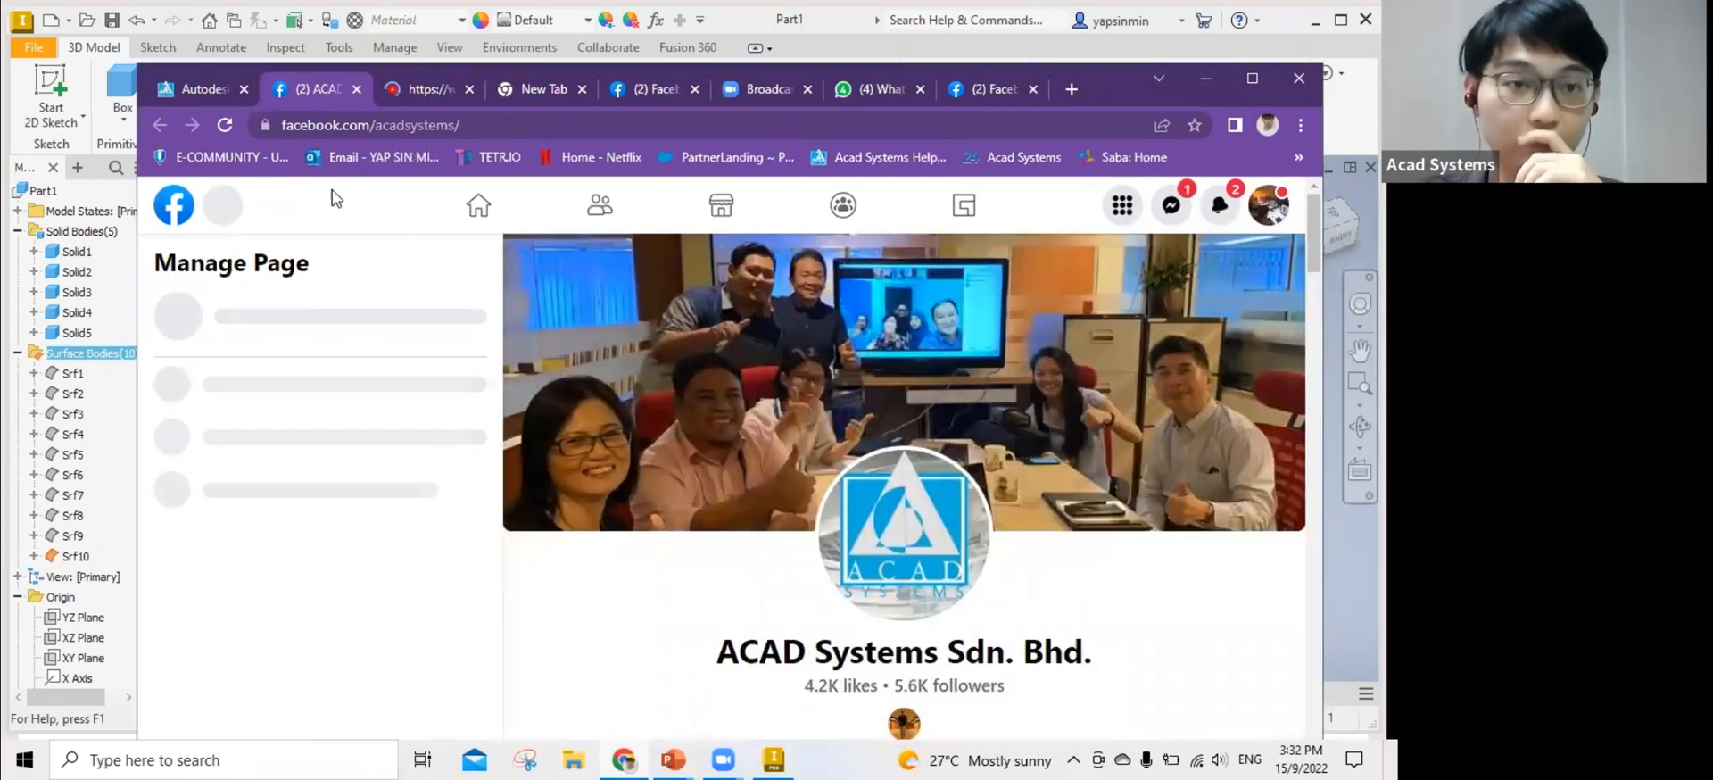
Find the 31 August post about free online lessons on the ACAD Systems Facebook page and open it.
scroll(676, 368, "down", 1)
scroll(764, 467, "down", 6)
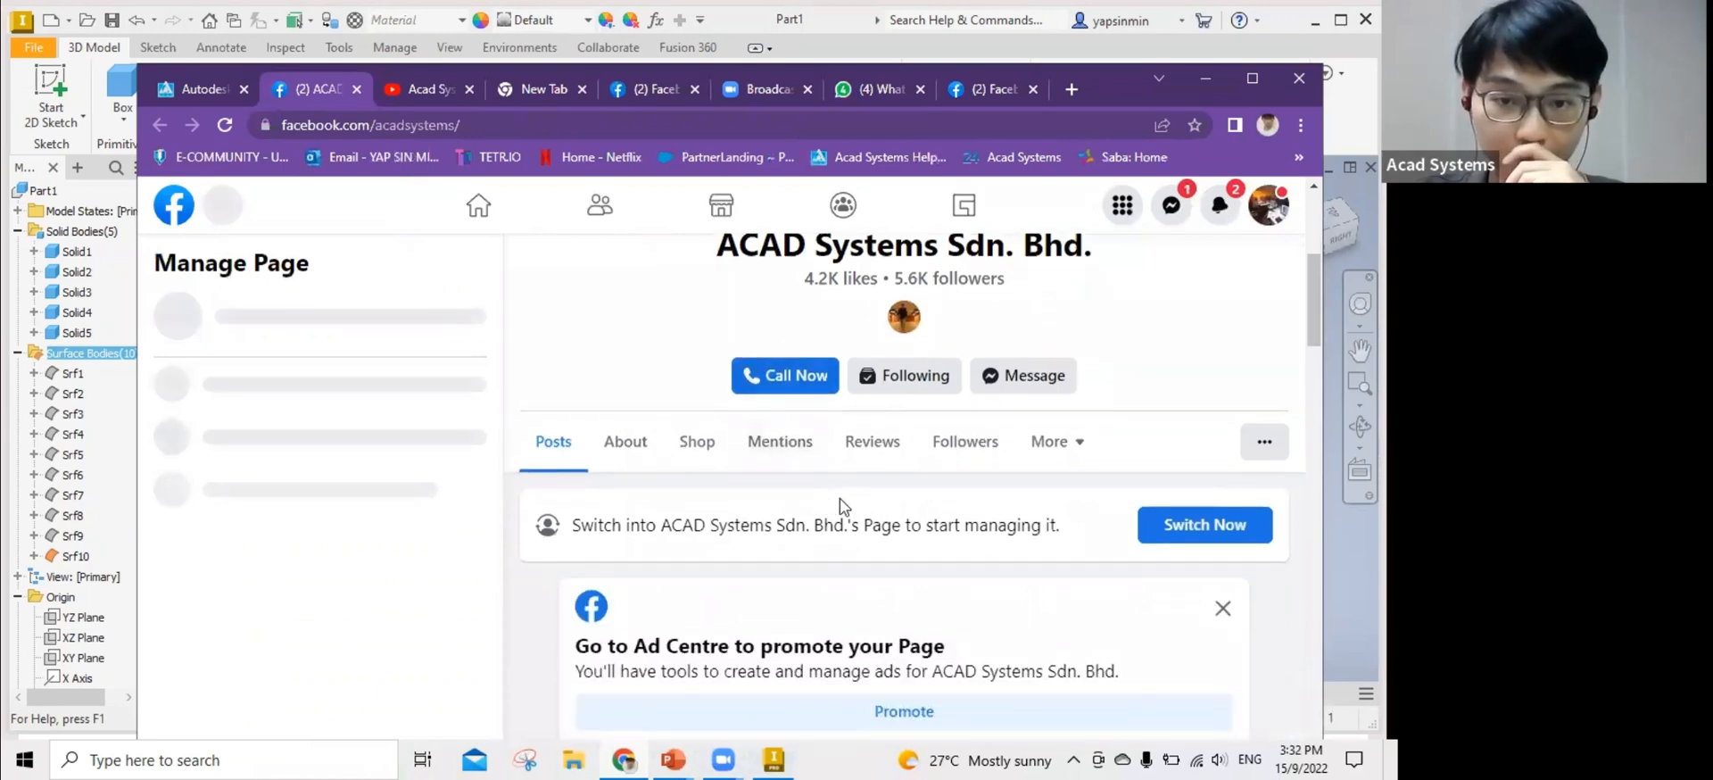
scroll(849, 504, "down", 10)
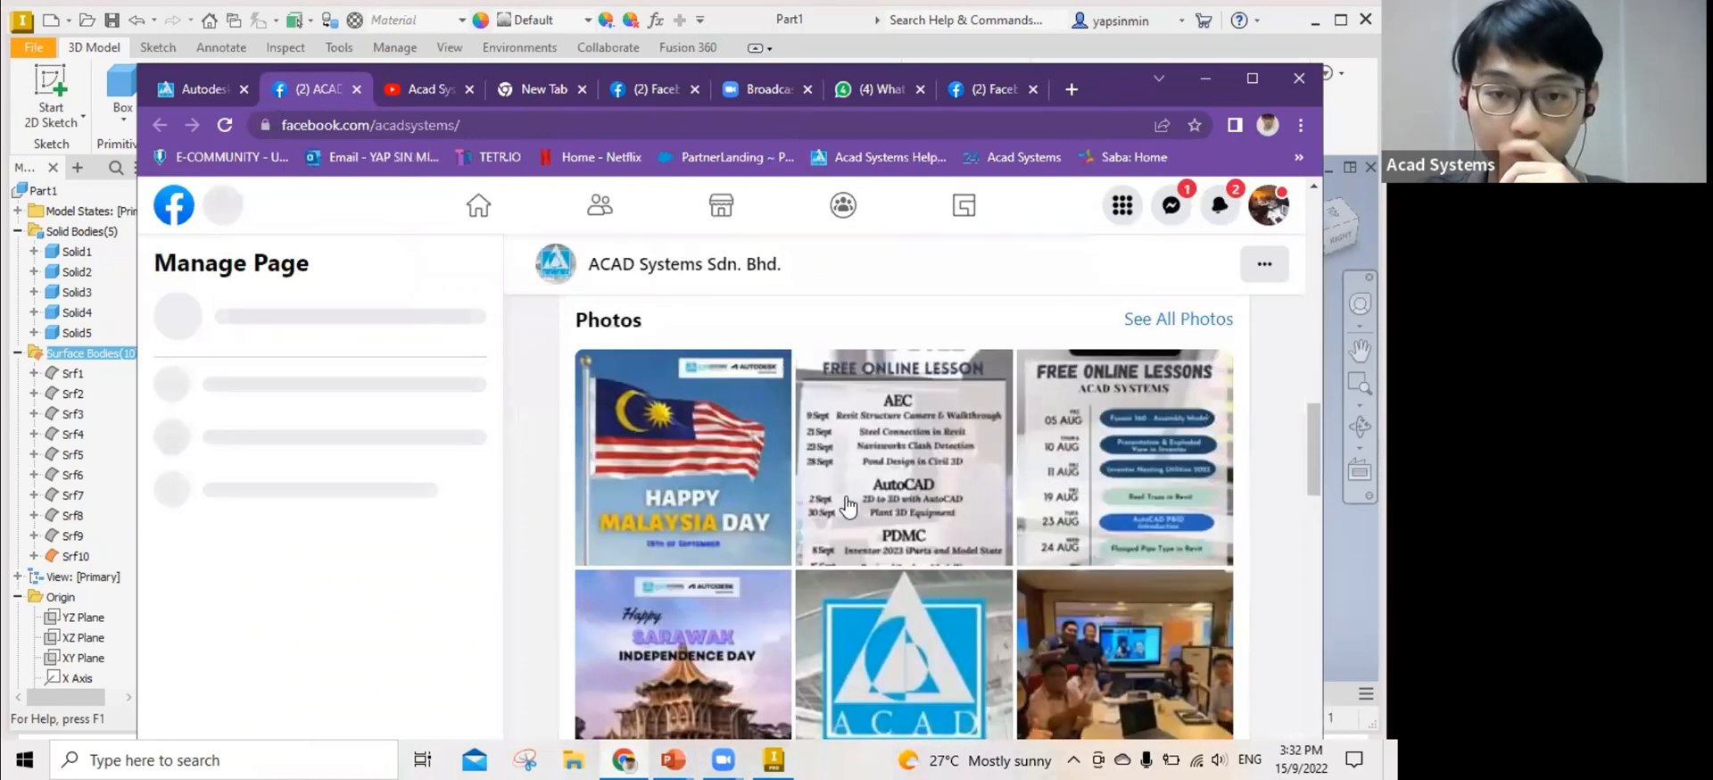
scroll(900, 491, "down", 3)
scroll(897, 491, "up", 1)
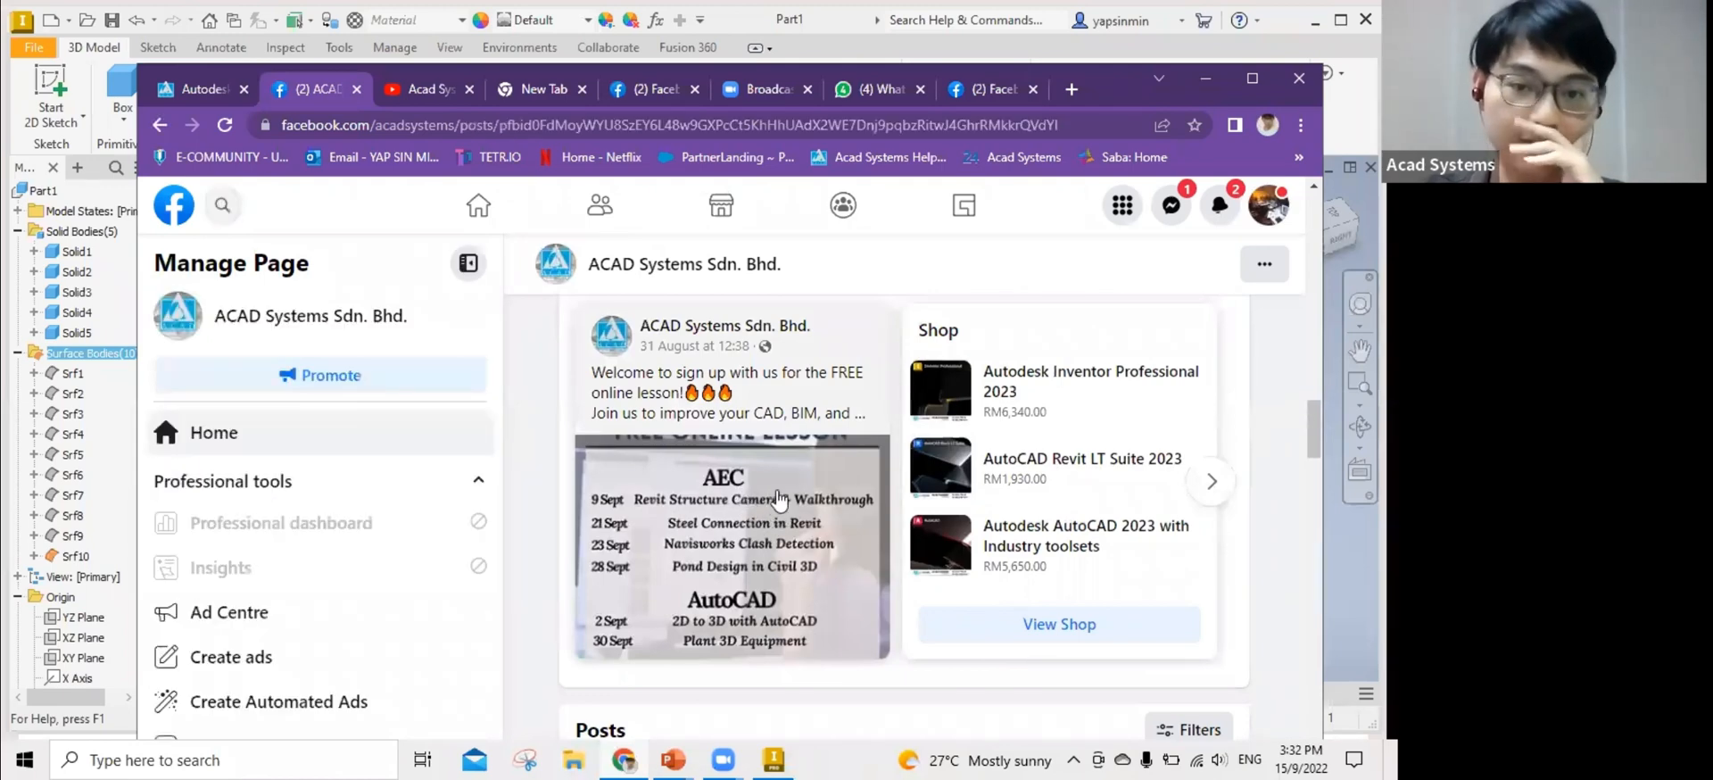
Examine the post's list of free online lesson topics for September 2022 and the schedule image below it.
scroll(779, 498, "down", 1)
scroll(806, 473, "down", 4)
scroll(807, 471, "up", 2)
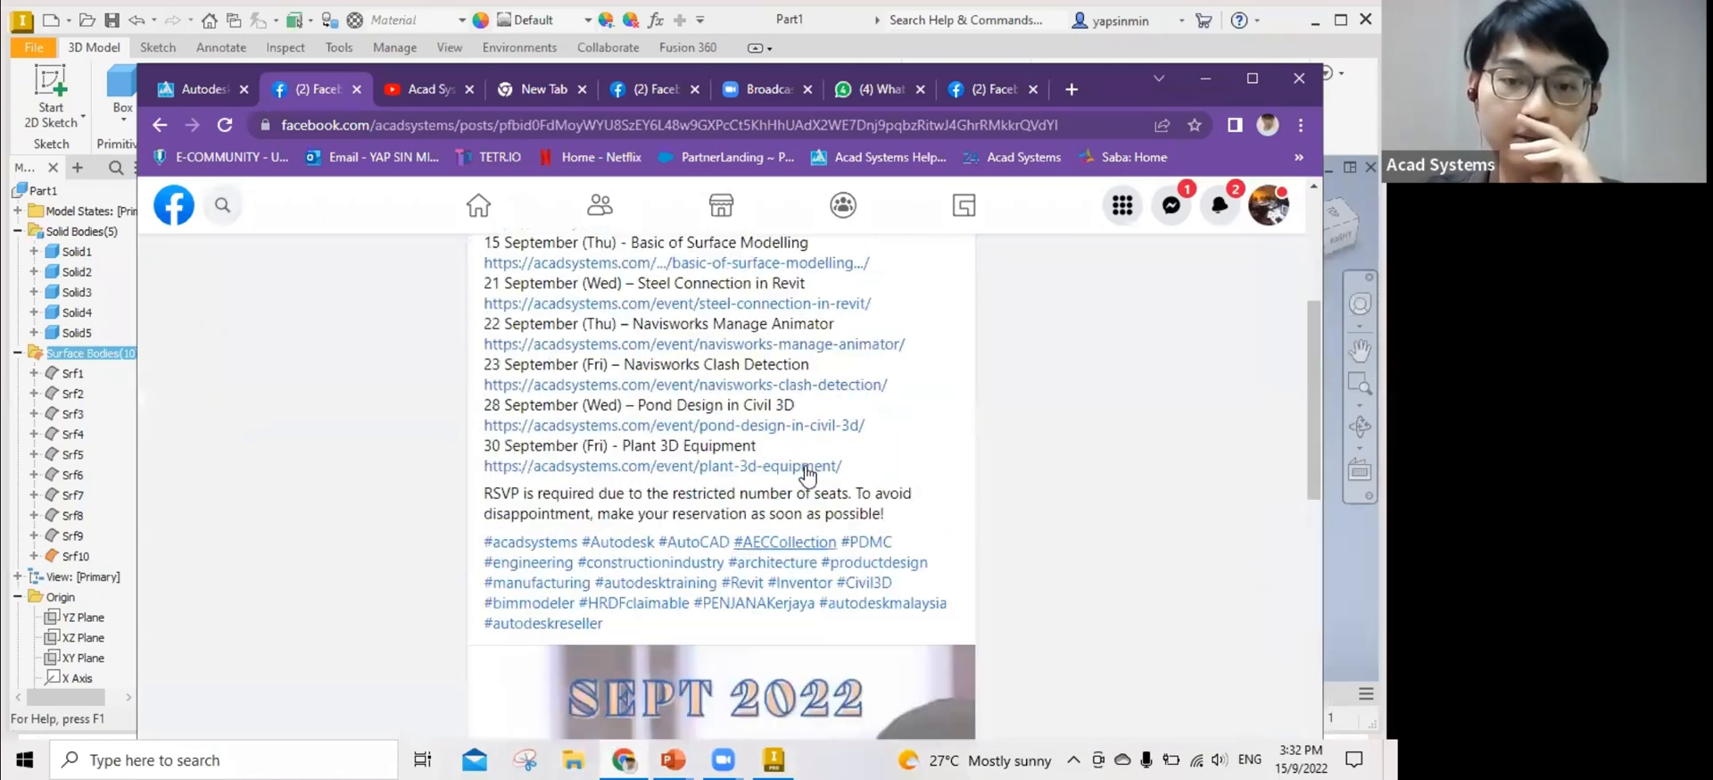
scroll(807, 467, "up", 2)
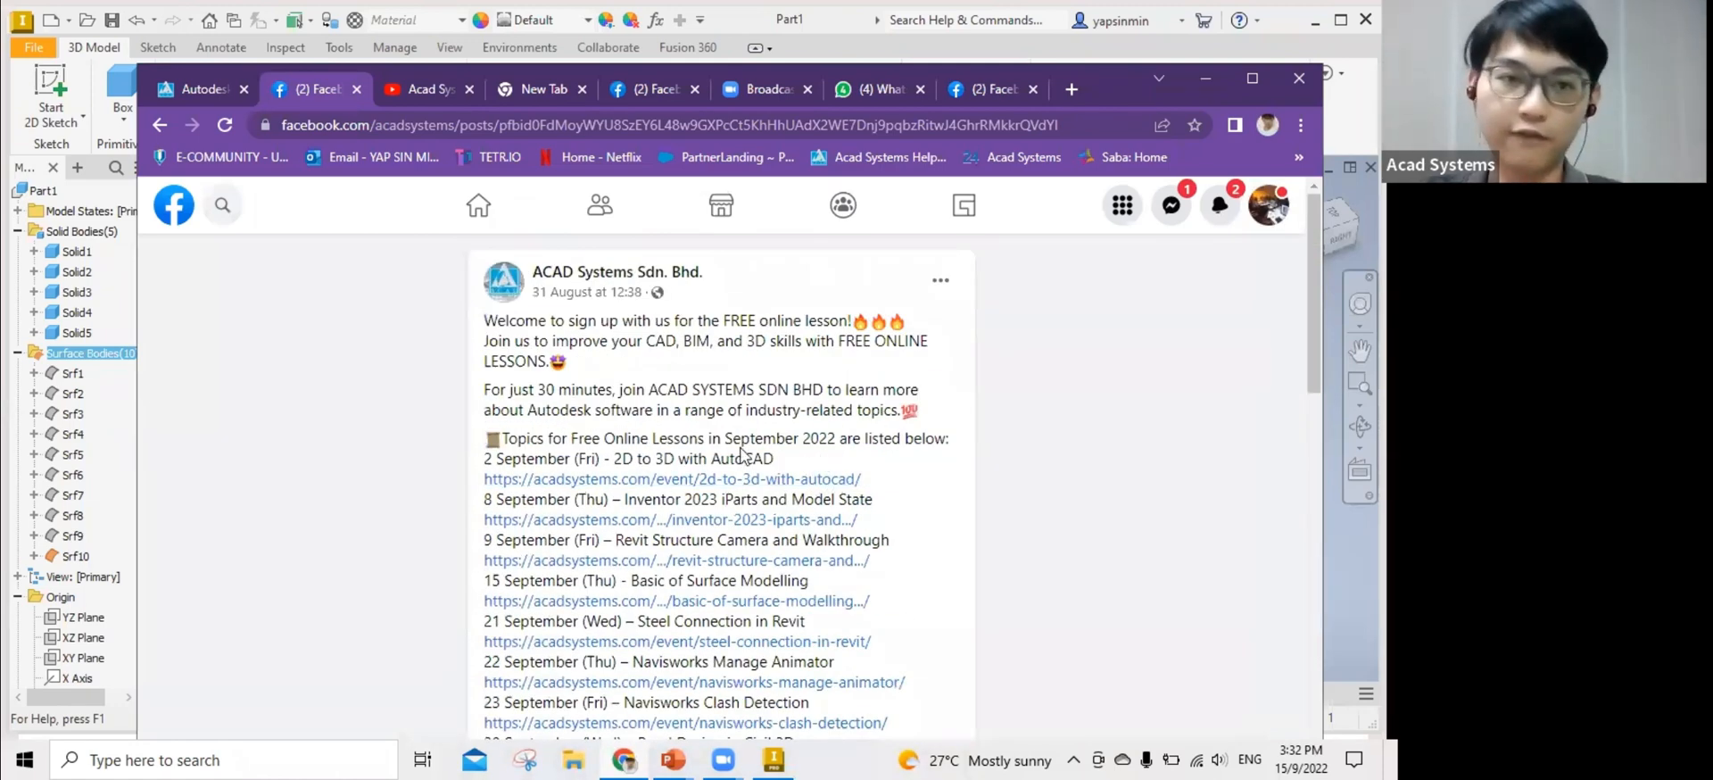
mouse_move(432, 93)
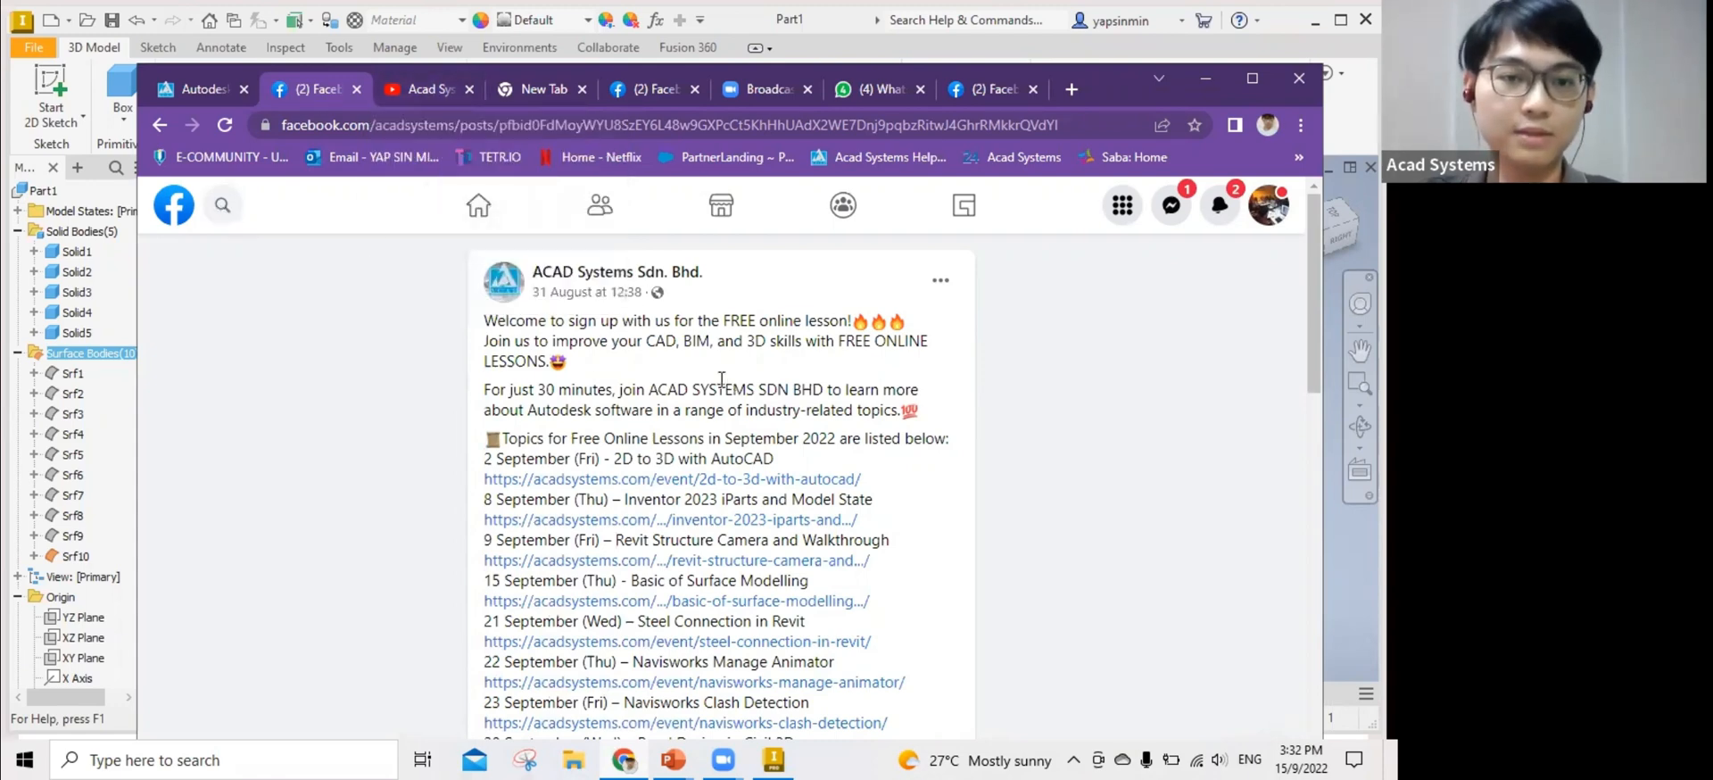
scroll(833, 408, "down", 15)
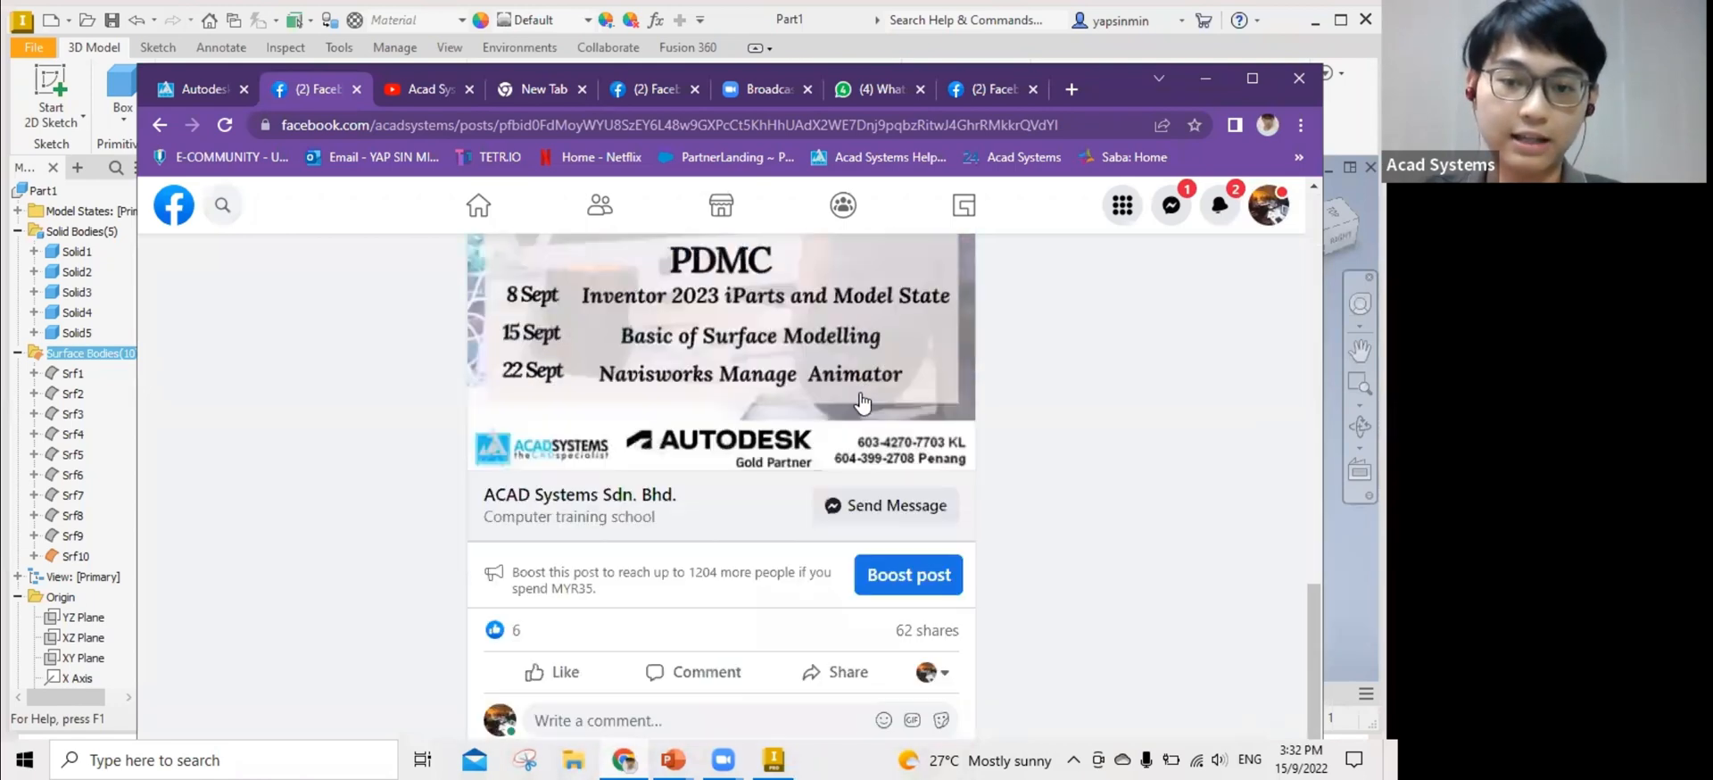
Switch to the YouTube page, search for "acad systems" and open the Acad Systems Sdn Bhd channel from the results.
left_click(431, 91)
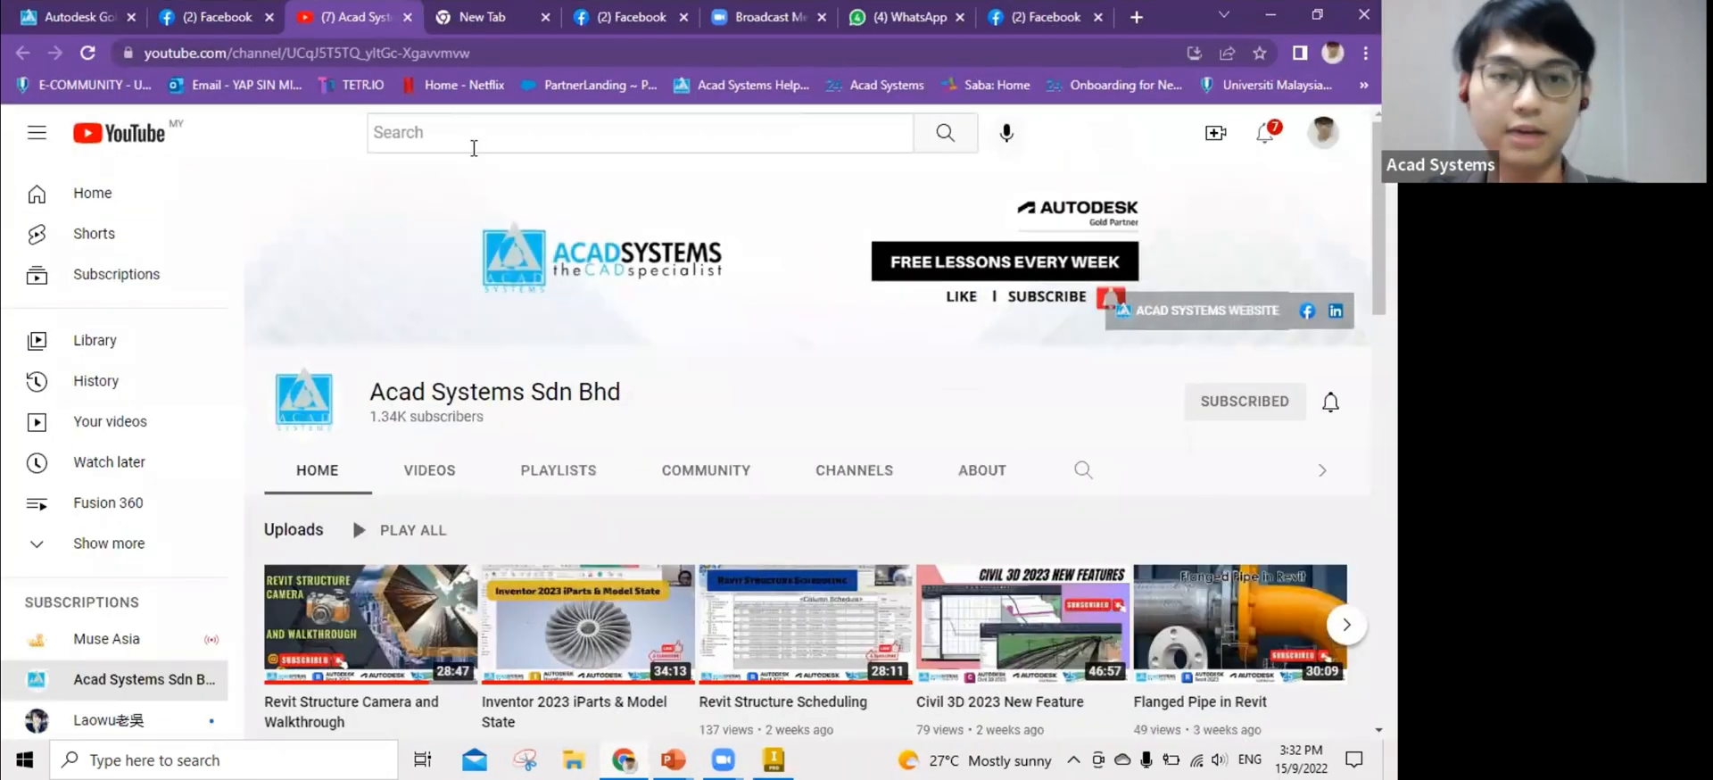
left_click(474, 148)
type("acad ")
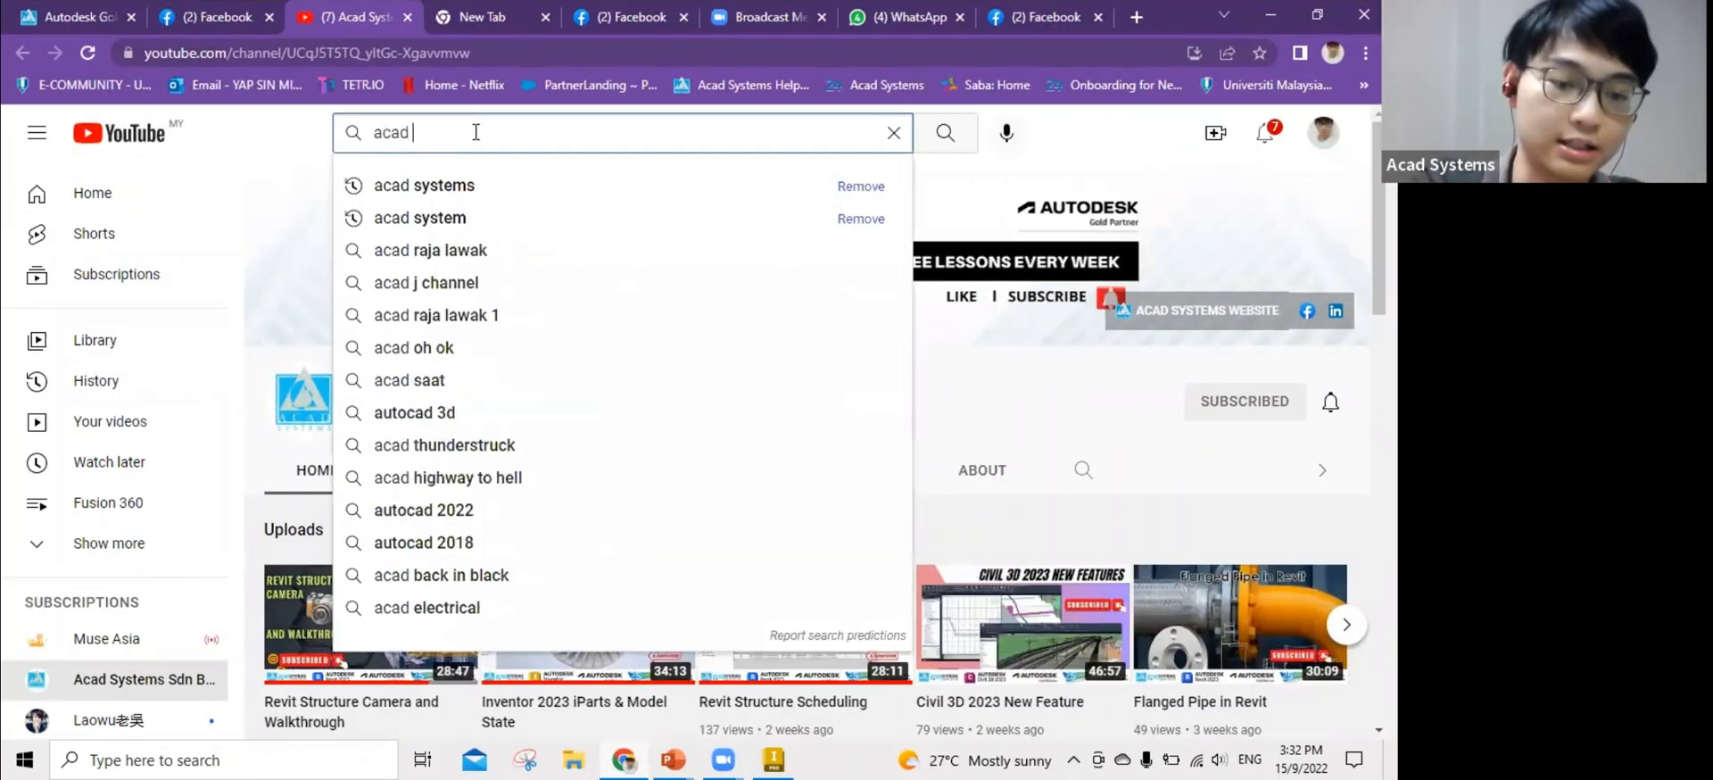
type("systems")
key("Return")
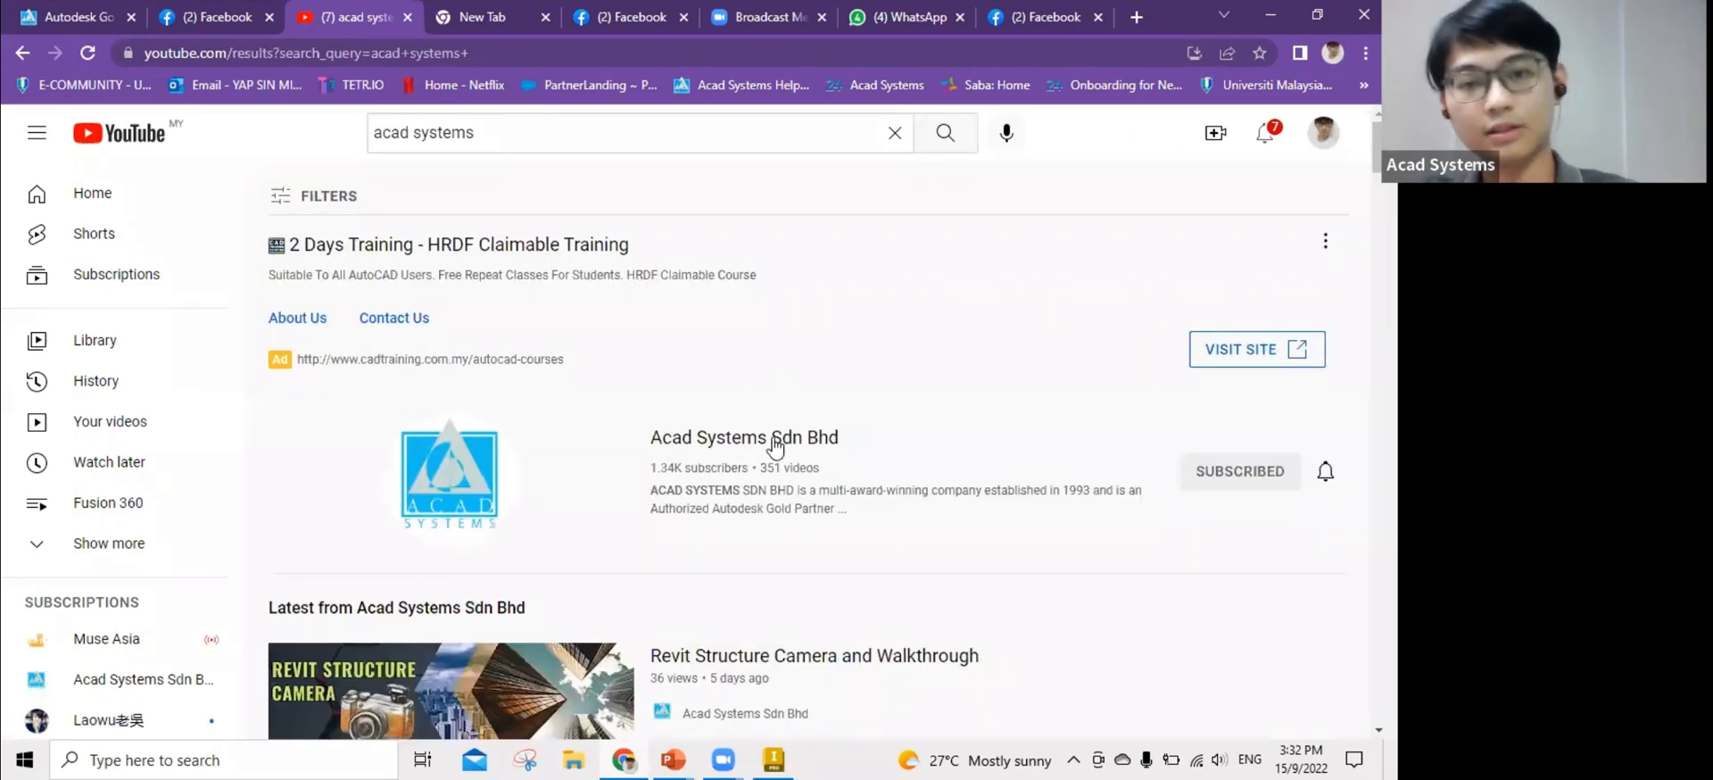
scroll(776, 446, "down", 1)
left_click(747, 341)
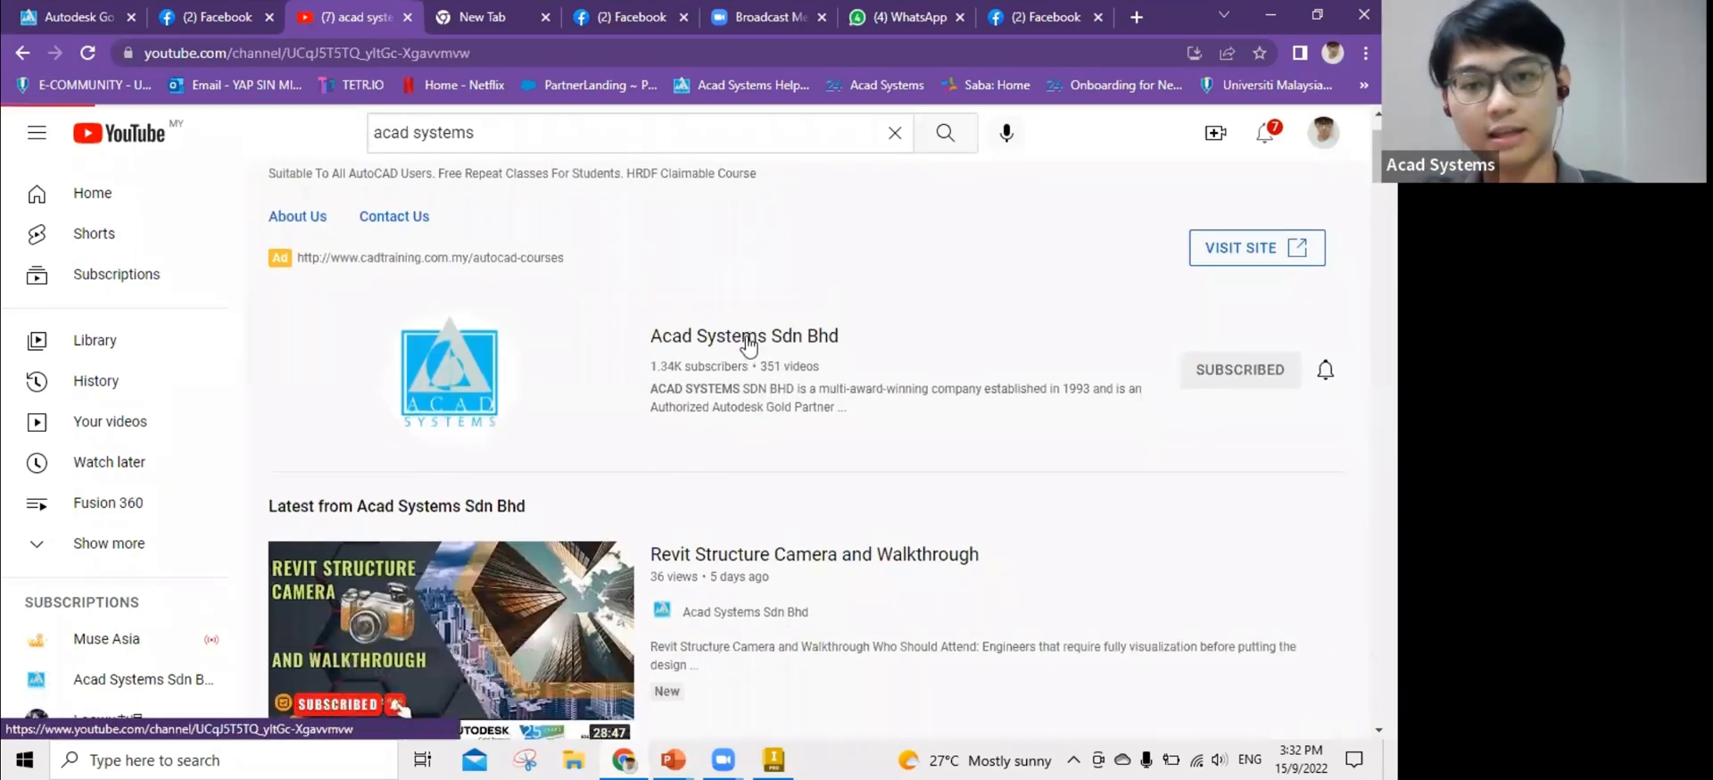
Look through the channel's latest uploads and the beginner AutoCAD lessons below them.
scroll(803, 413, "down", 1)
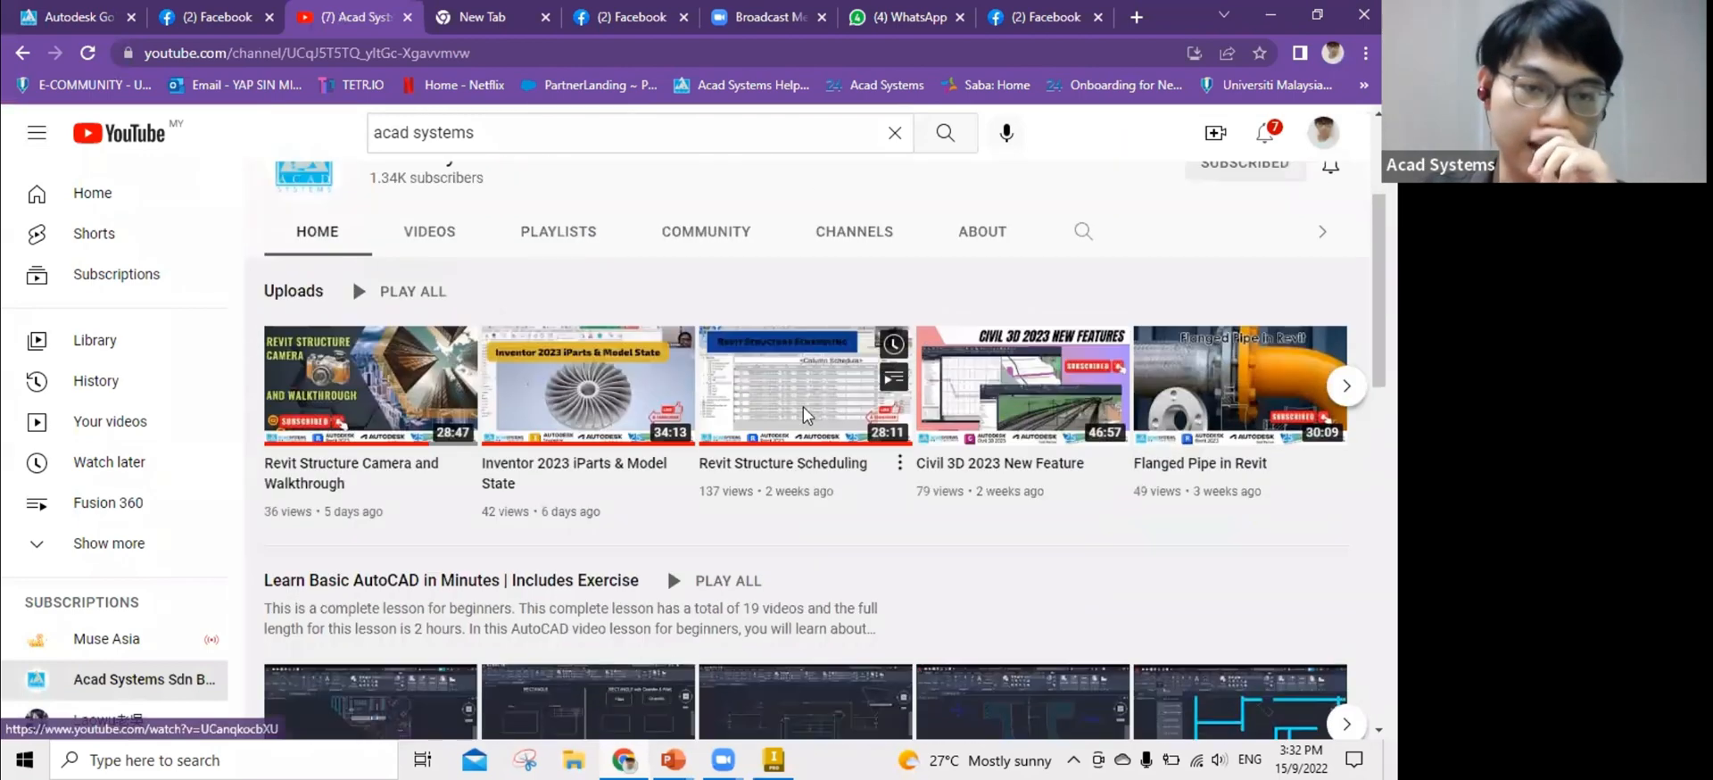
scroll(803, 419, "up", 2)
scroll(542, 549, "down", 2)
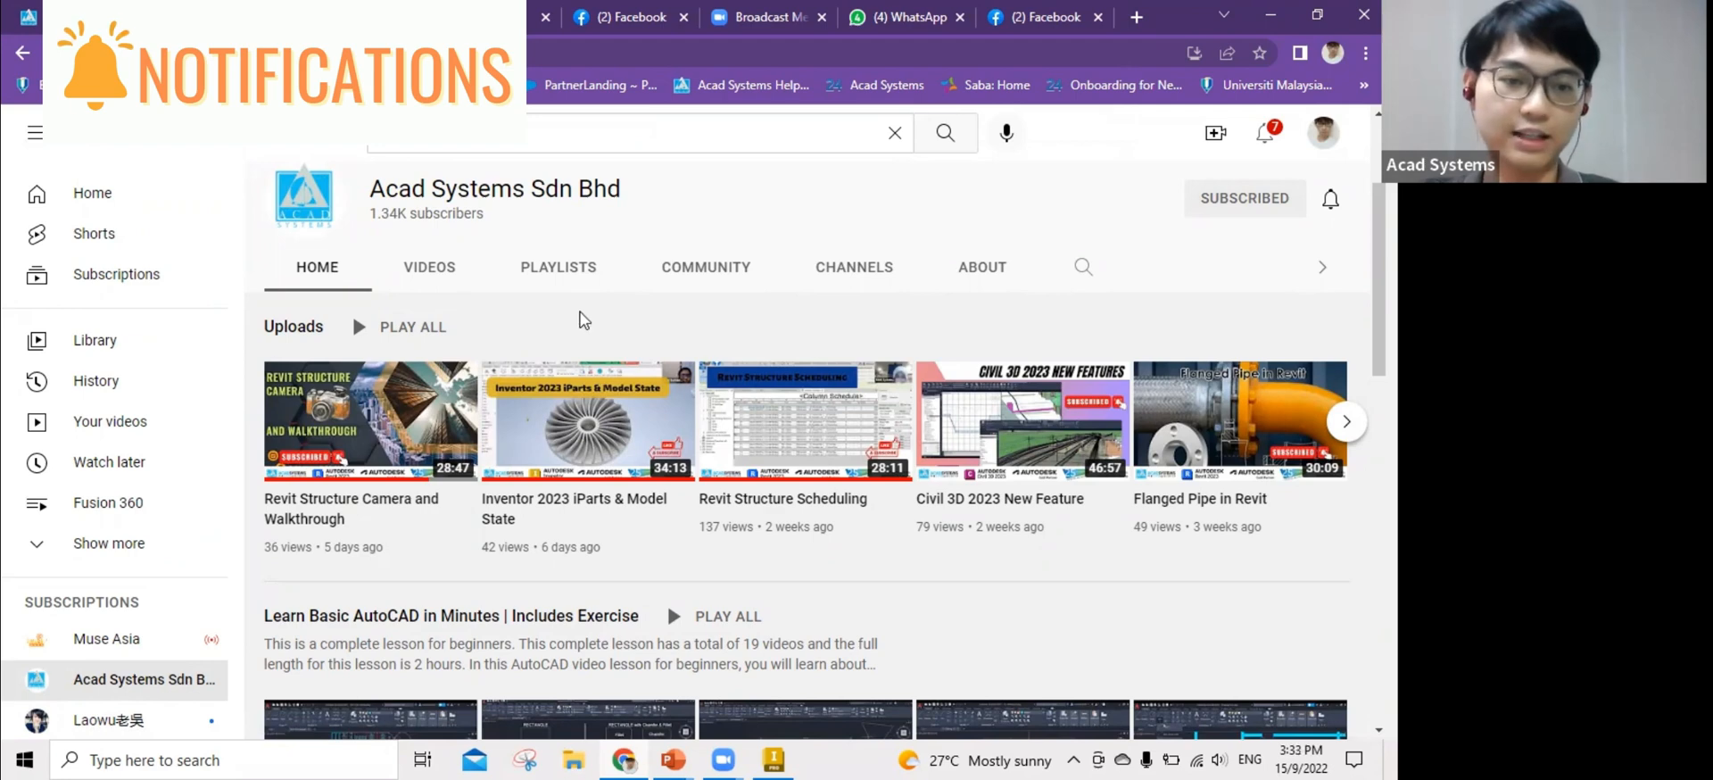
scroll(692, 389, "down", 2)
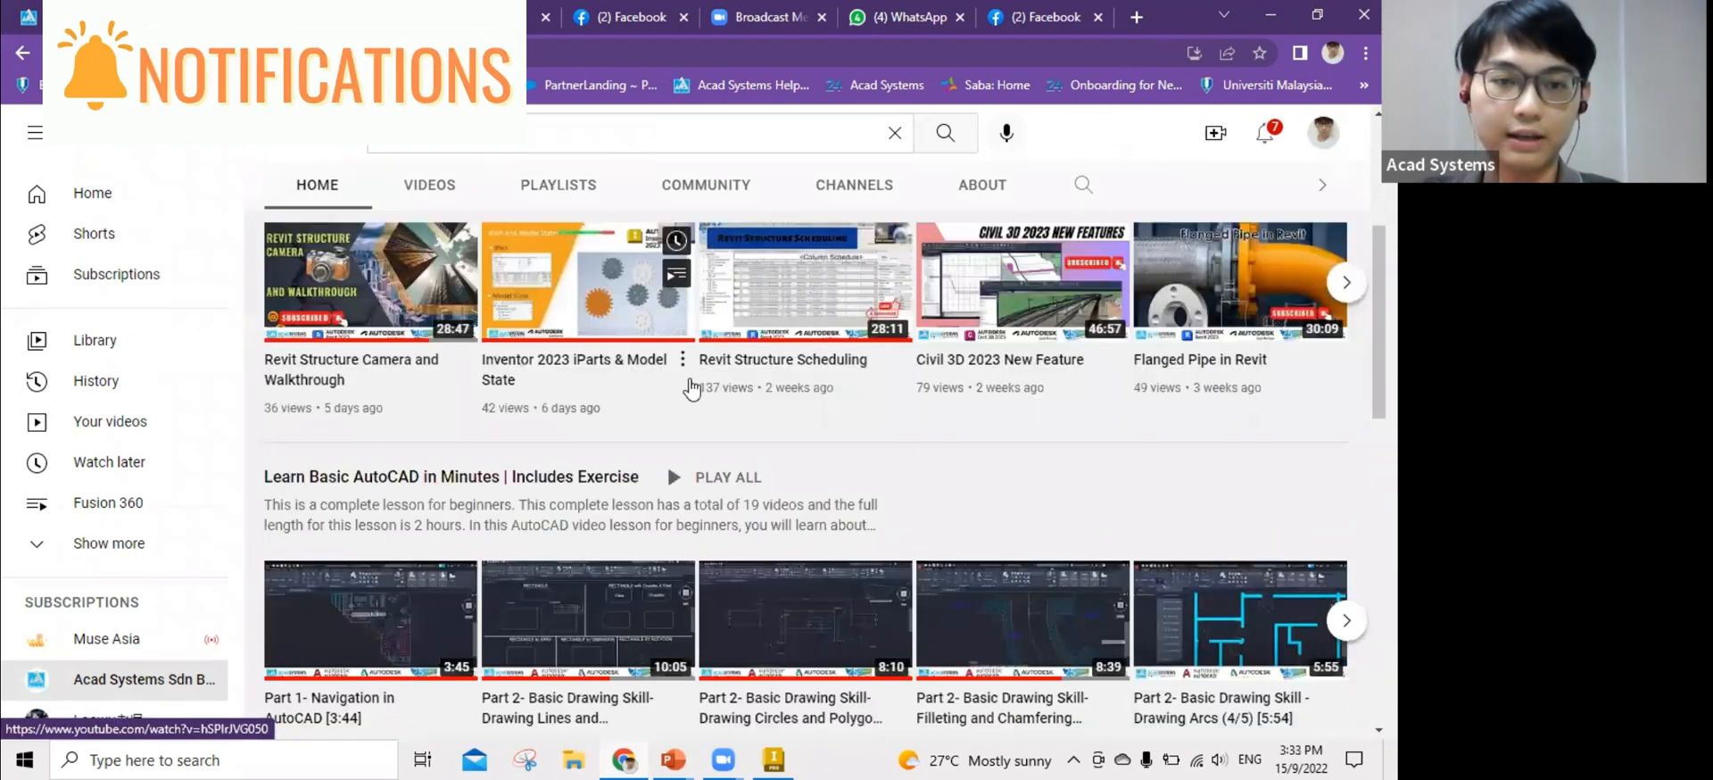
scroll(839, 505, "up", 1)
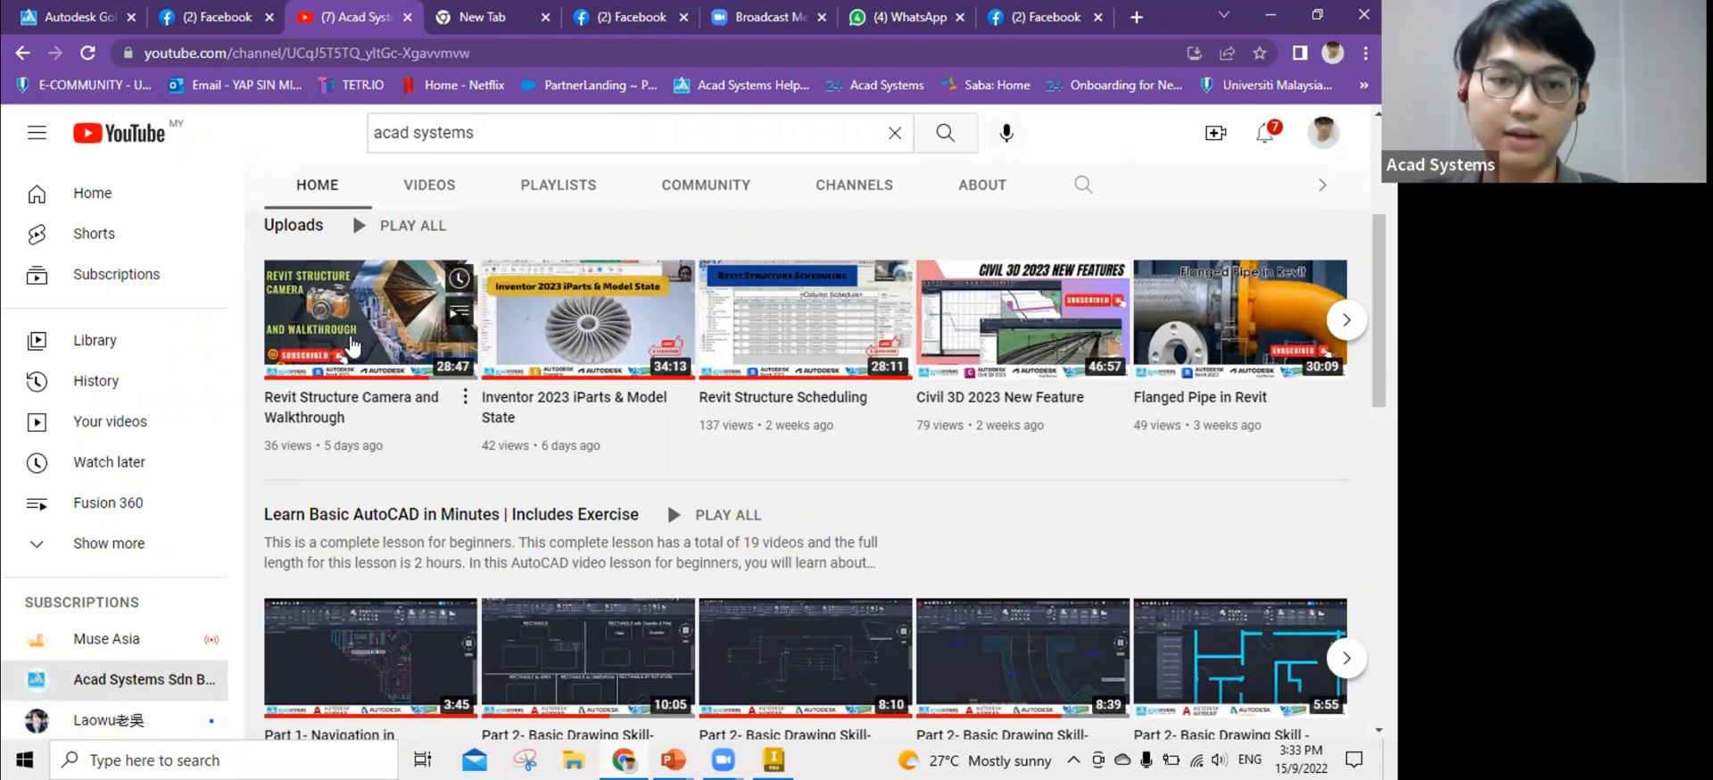
Open the Revit Structure Camera and Walkthrough video, paused, and draft the comment "I would ask" below it.
left_click(354, 340)
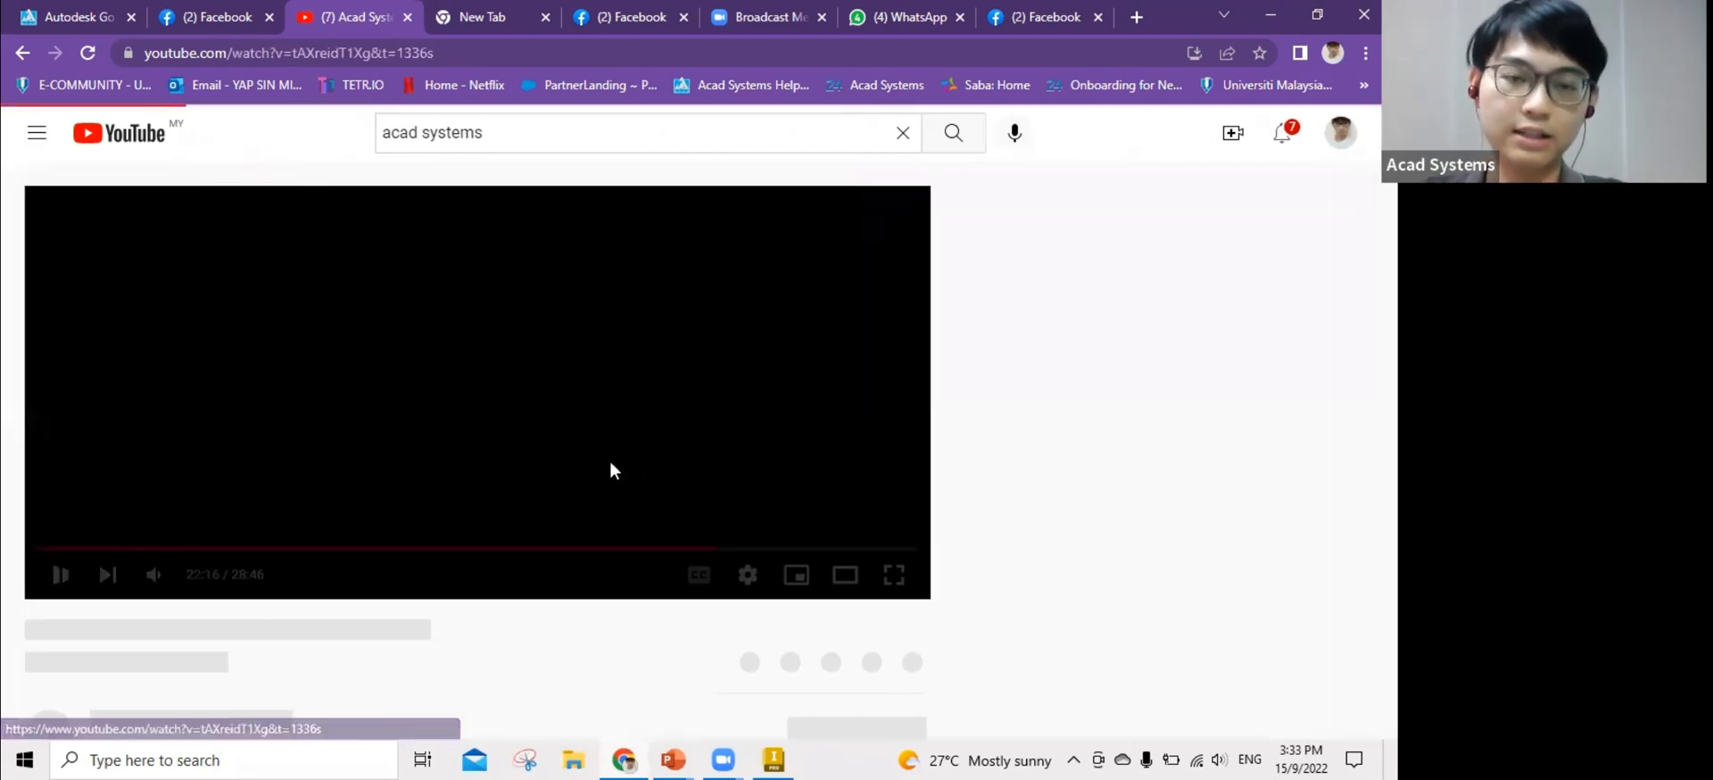
left_click(477, 437)
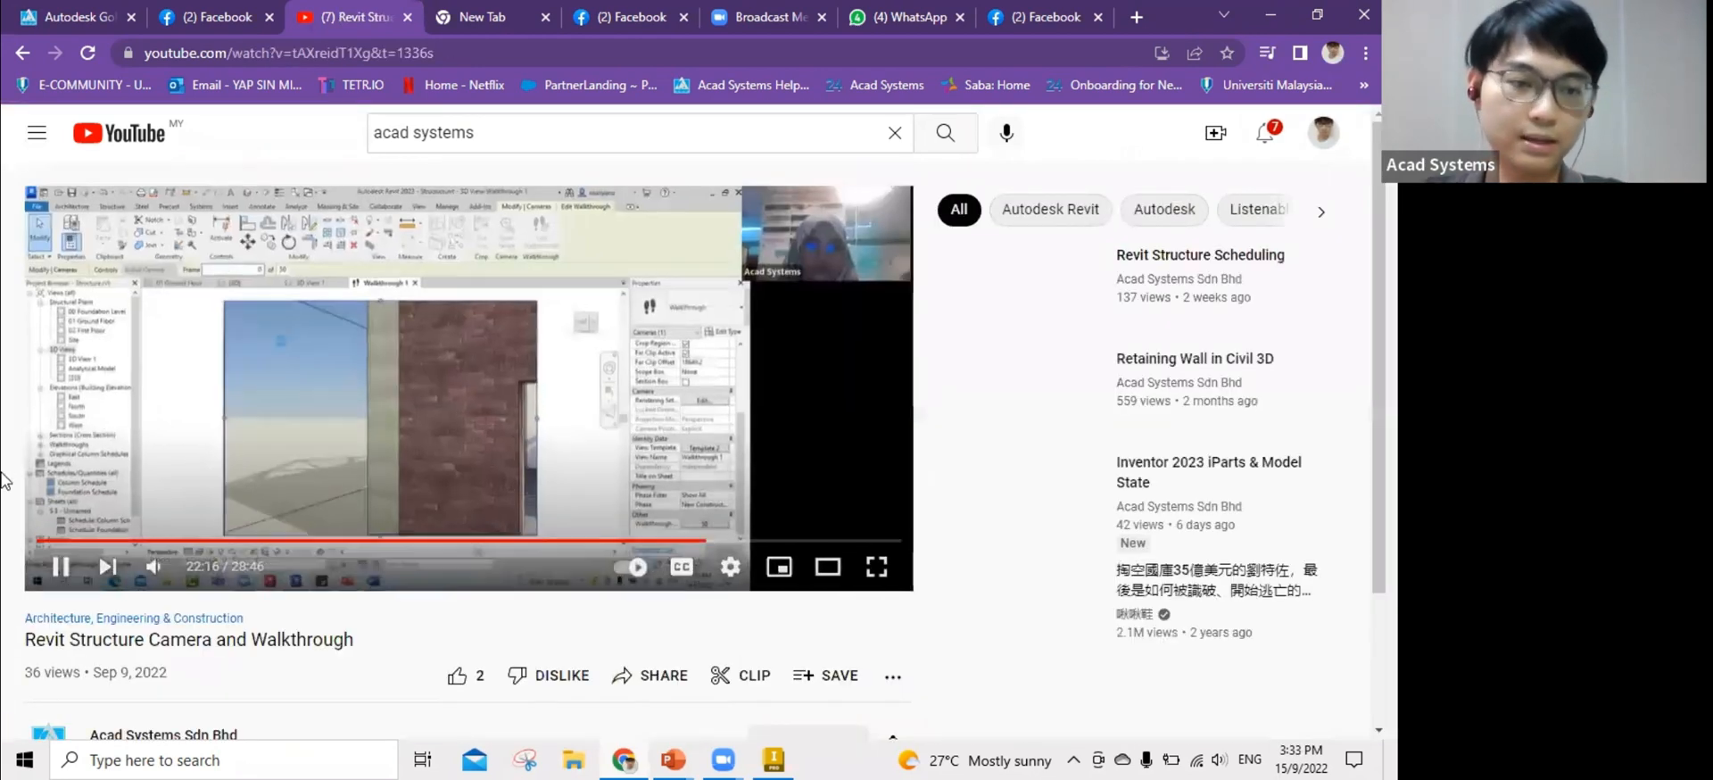
scroll(89, 518, "down", 5)
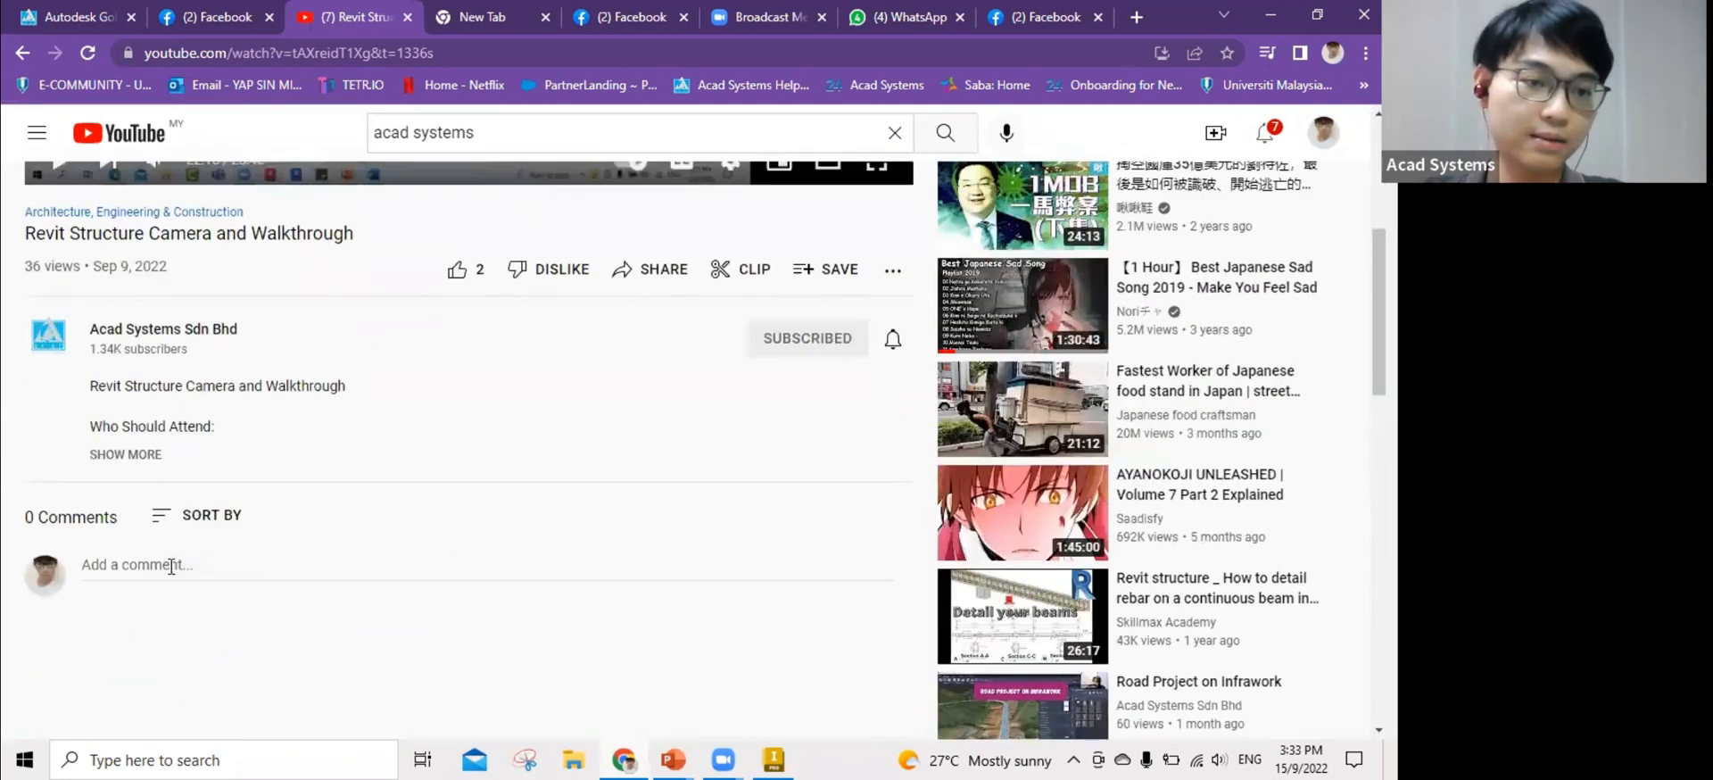
left_click(173, 564)
type("I would ask")
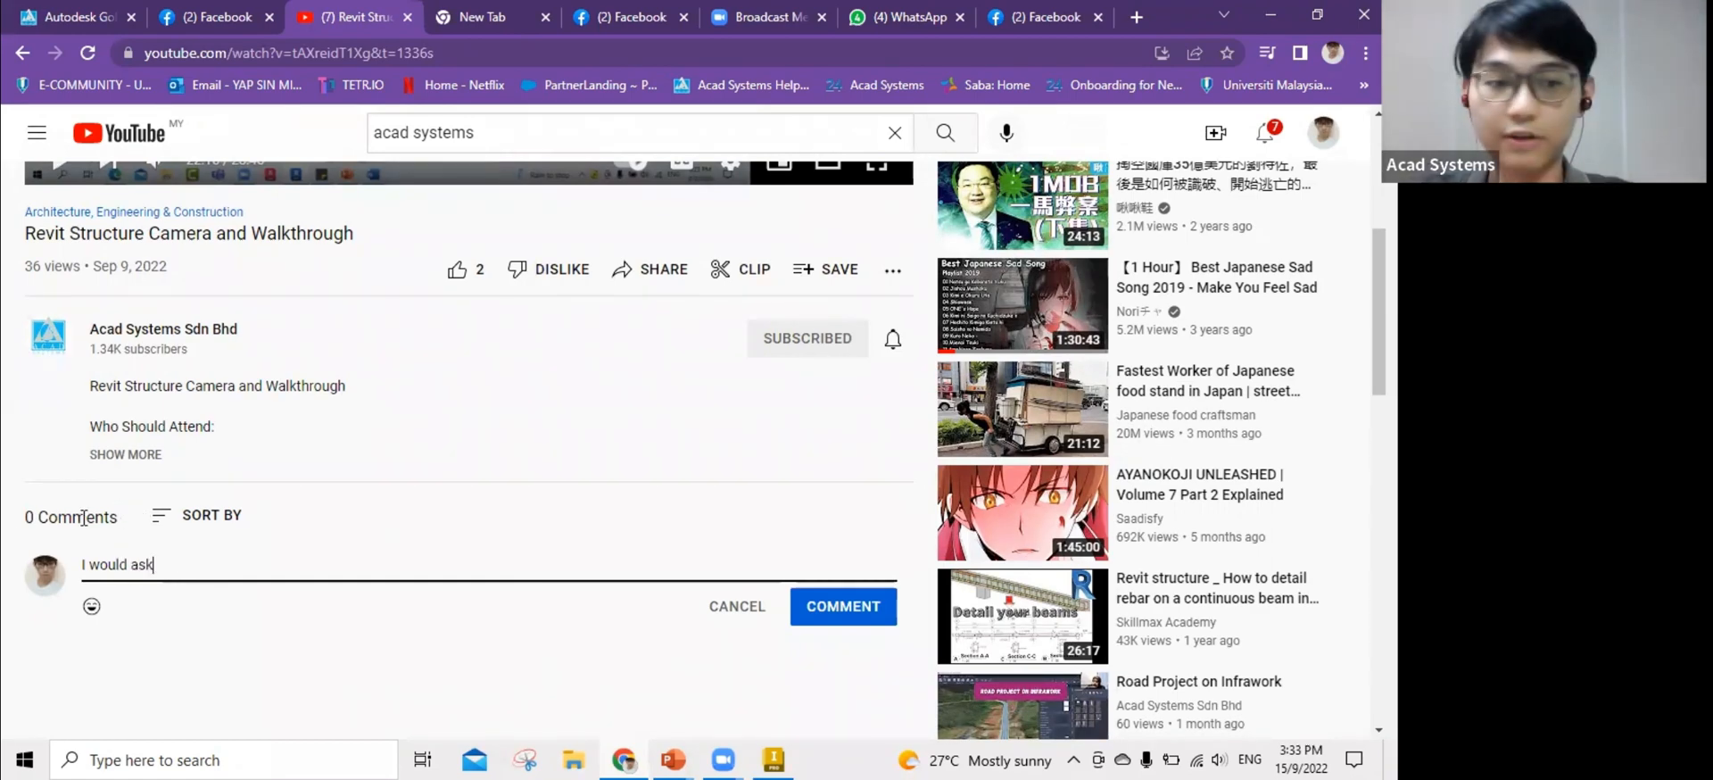
scroll(254, 174, "up", 5)
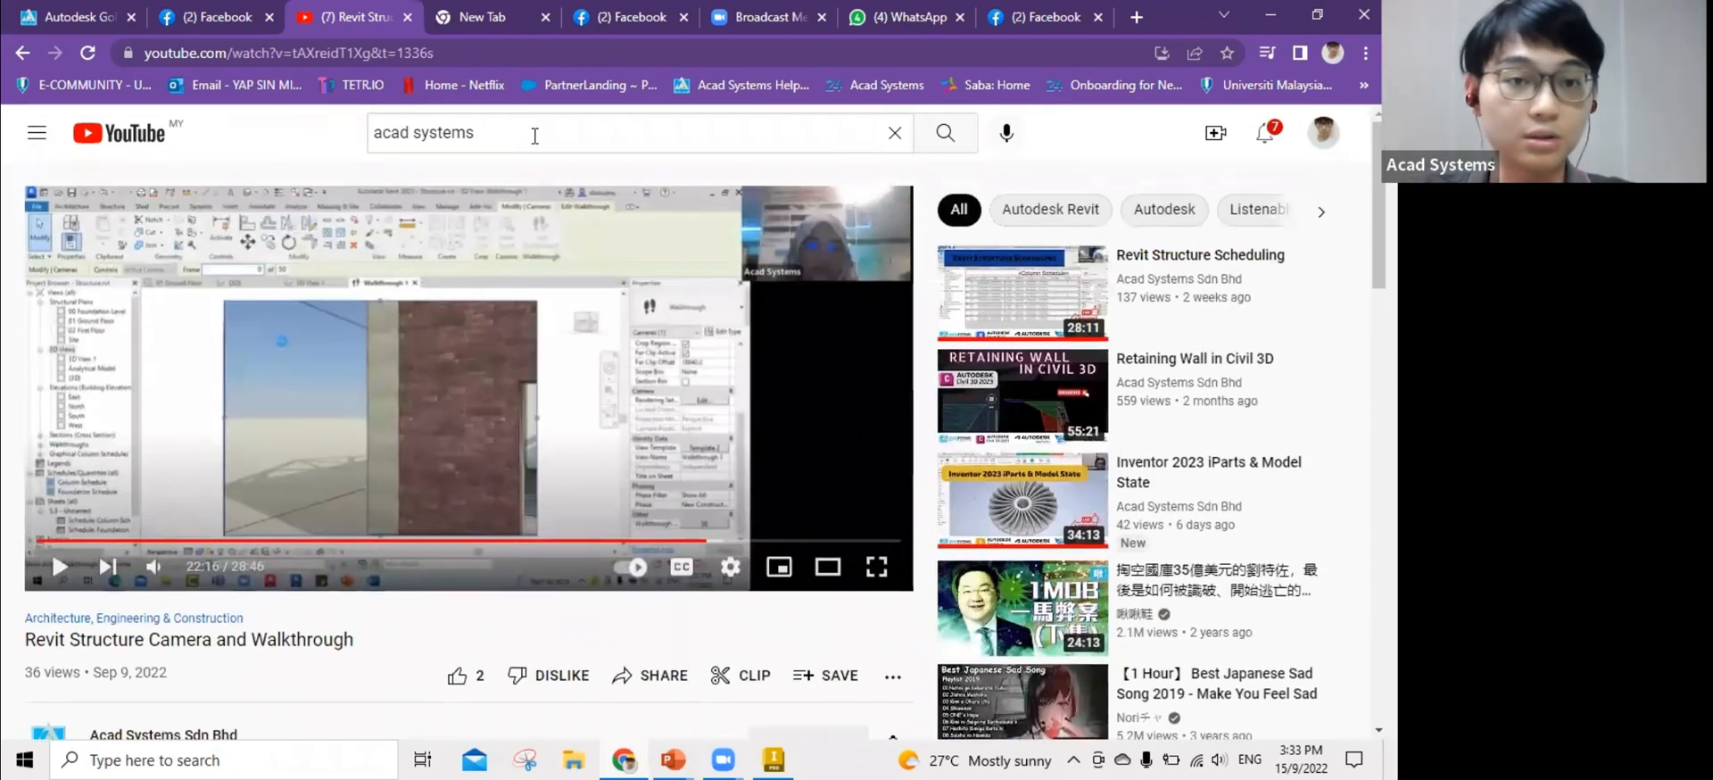
Repeat the "acad systems" search and reopen the Acad Systems Sdn Bhd channel.
left_click(536, 135)
key("Return")
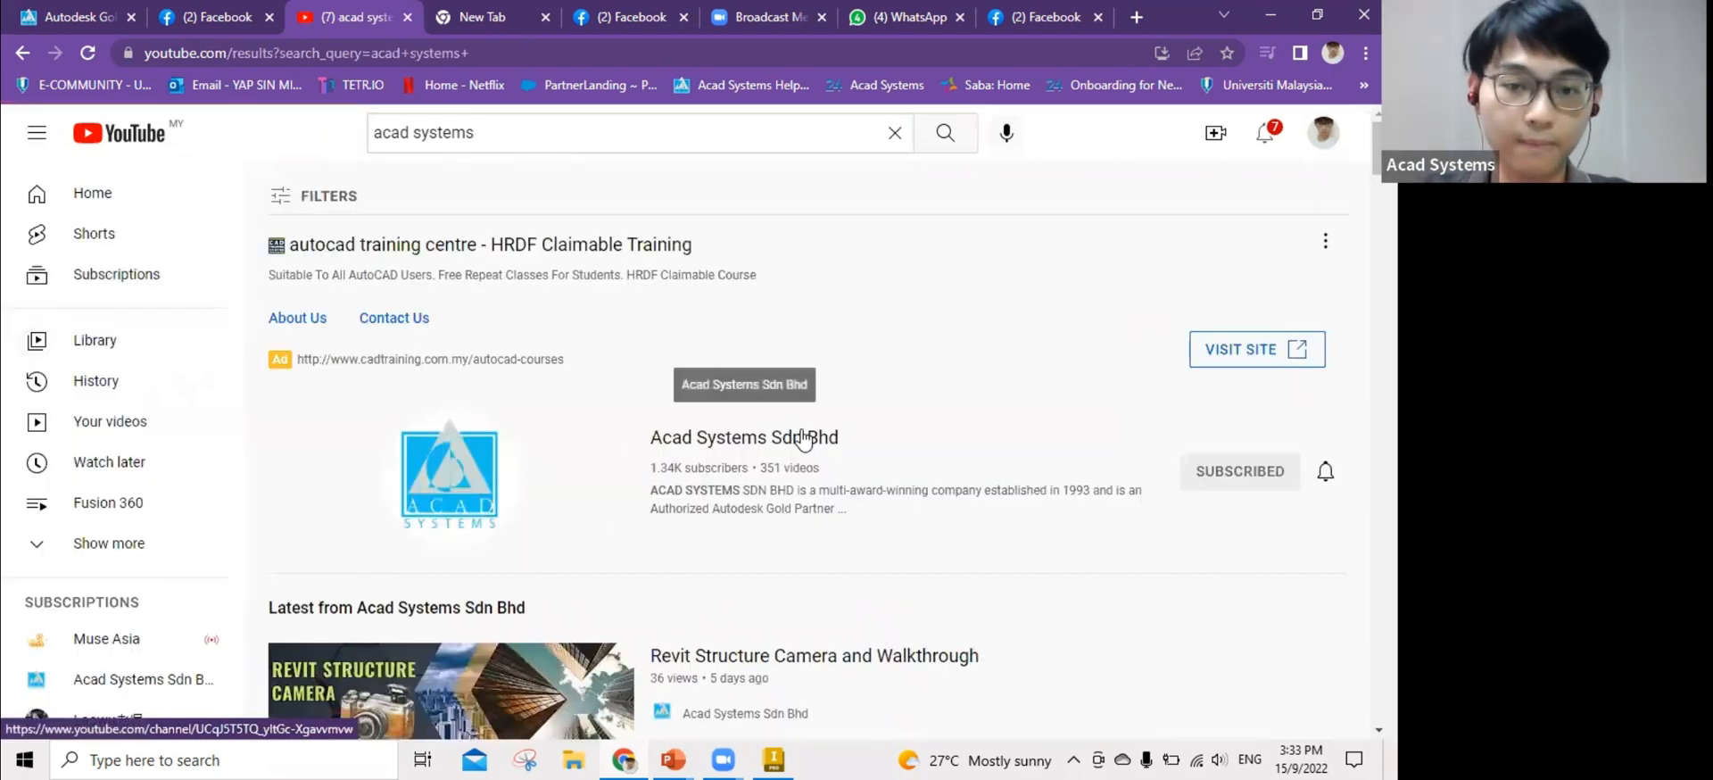
left_click(803, 437)
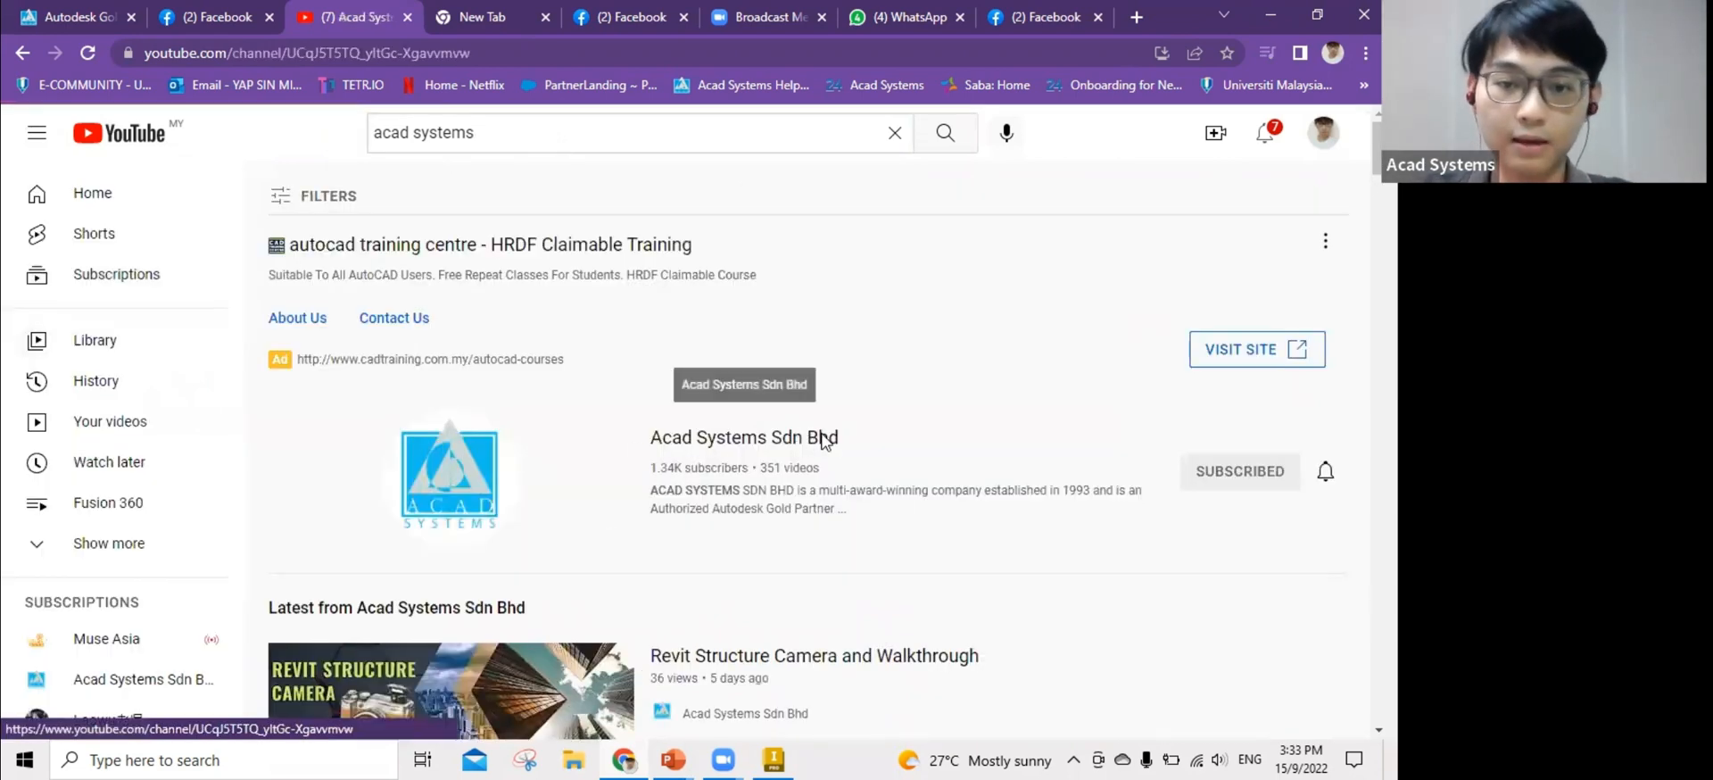
Examine the channel's Learn Basic AutoCAD in Minutes playlist, including its further videos up to Part 5, and return to the channel header.
scroll(755, 464, "down", 3)
scroll(765, 458, "down", 2)
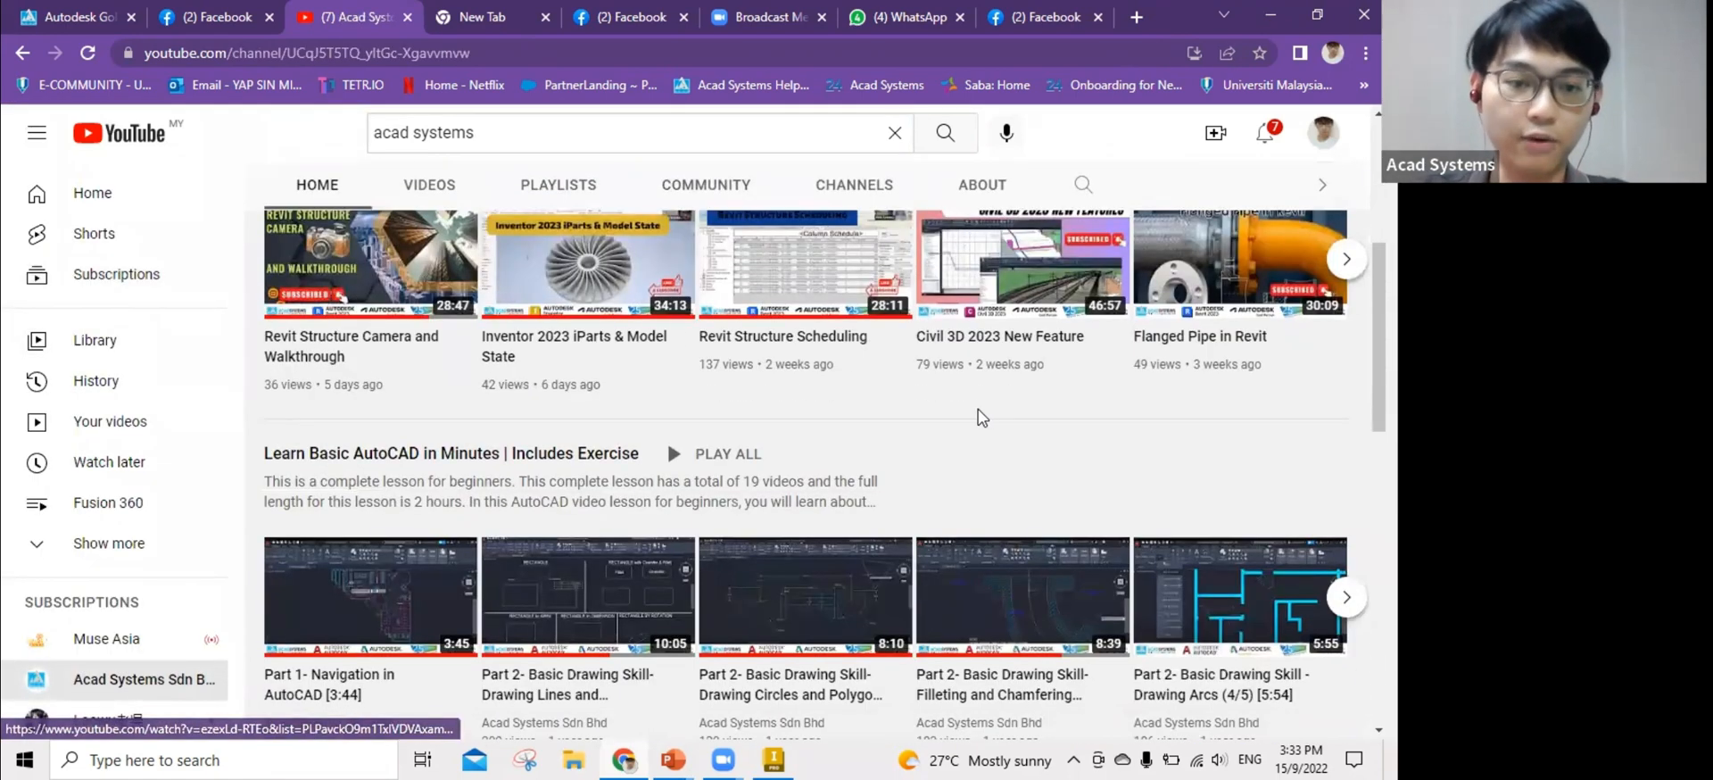
scroll(451, 391, "down", 1)
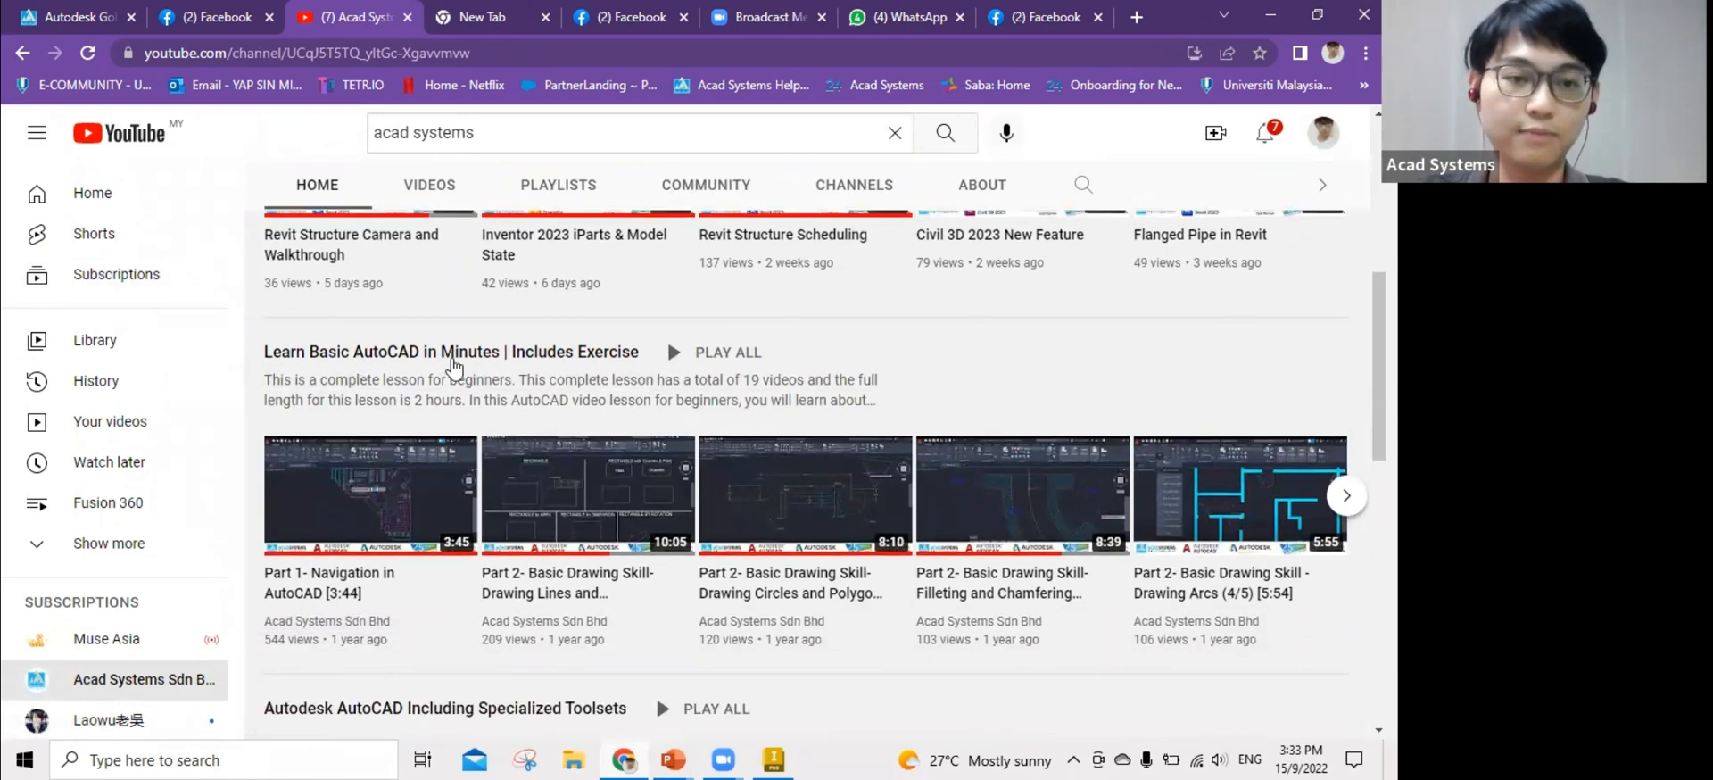
scroll(417, 485, "down", 2)
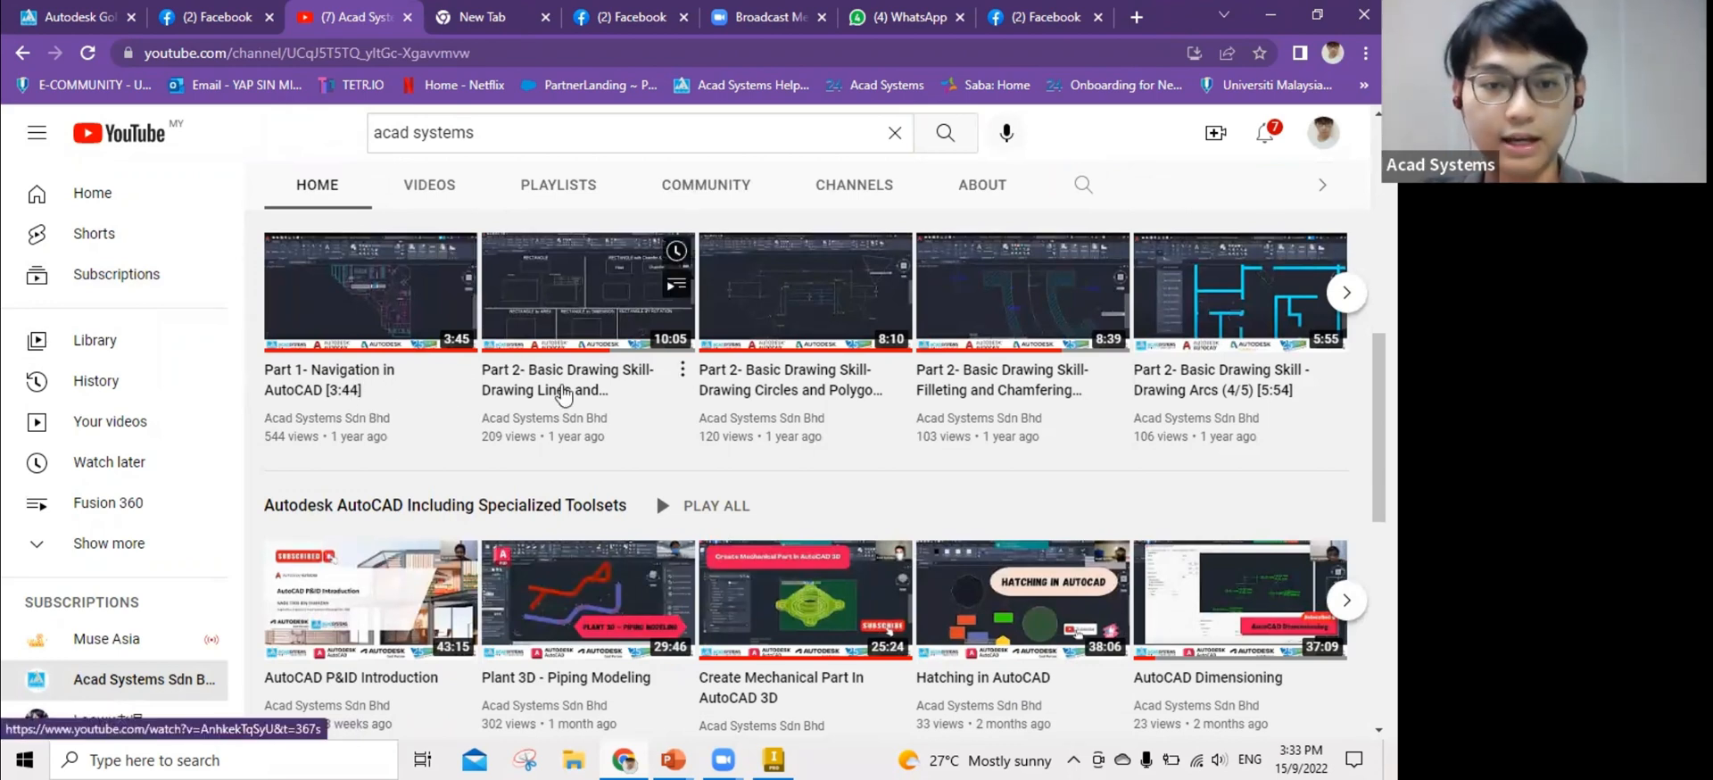
left_click(1346, 293)
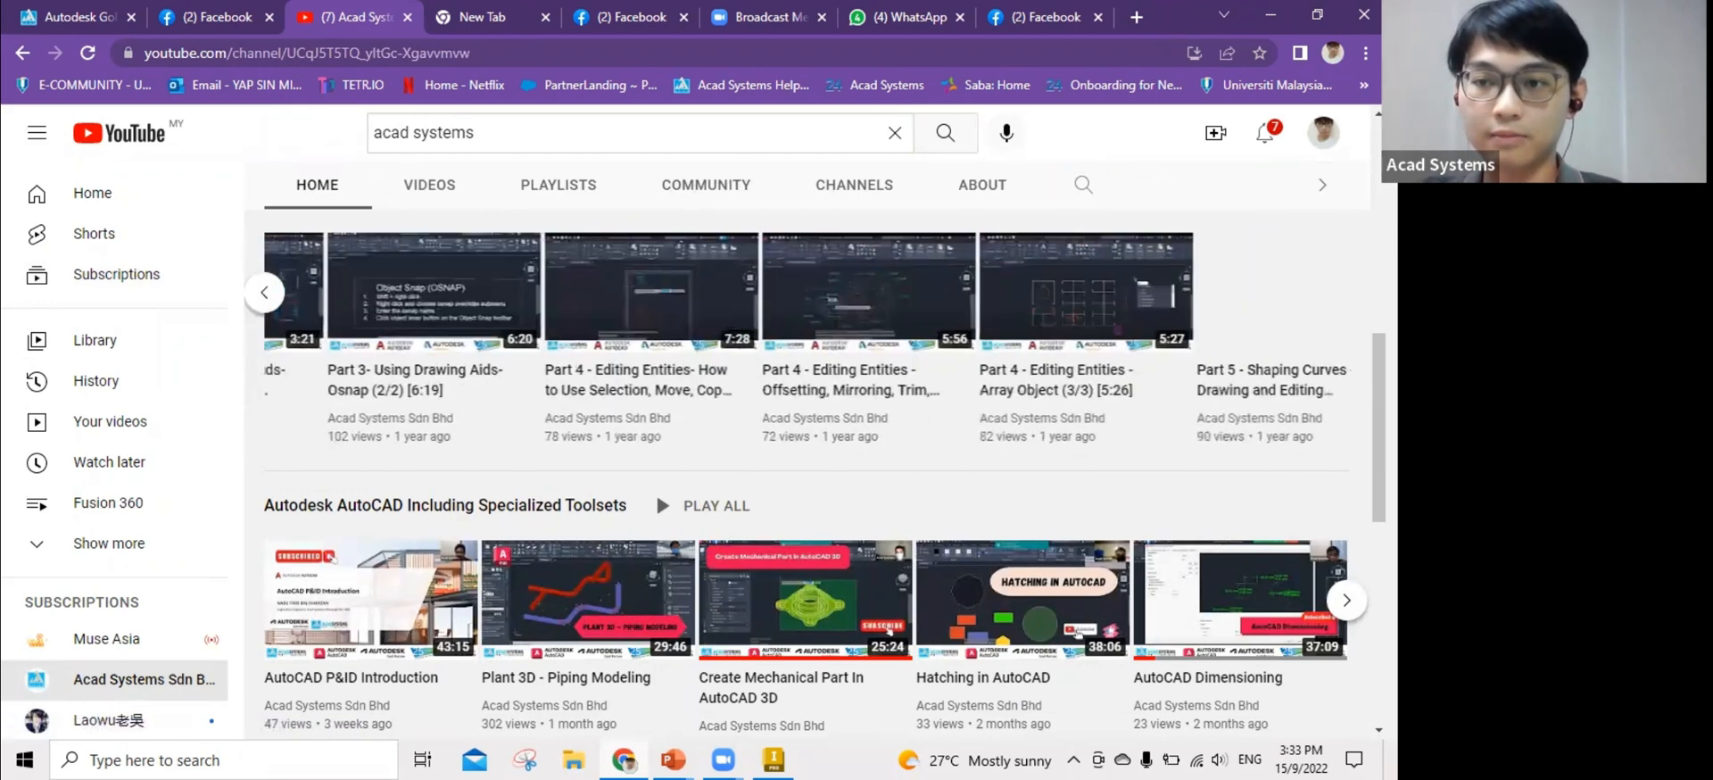
scroll(1339, 408, "down", 2)
scroll(1342, 402, "up", 8)
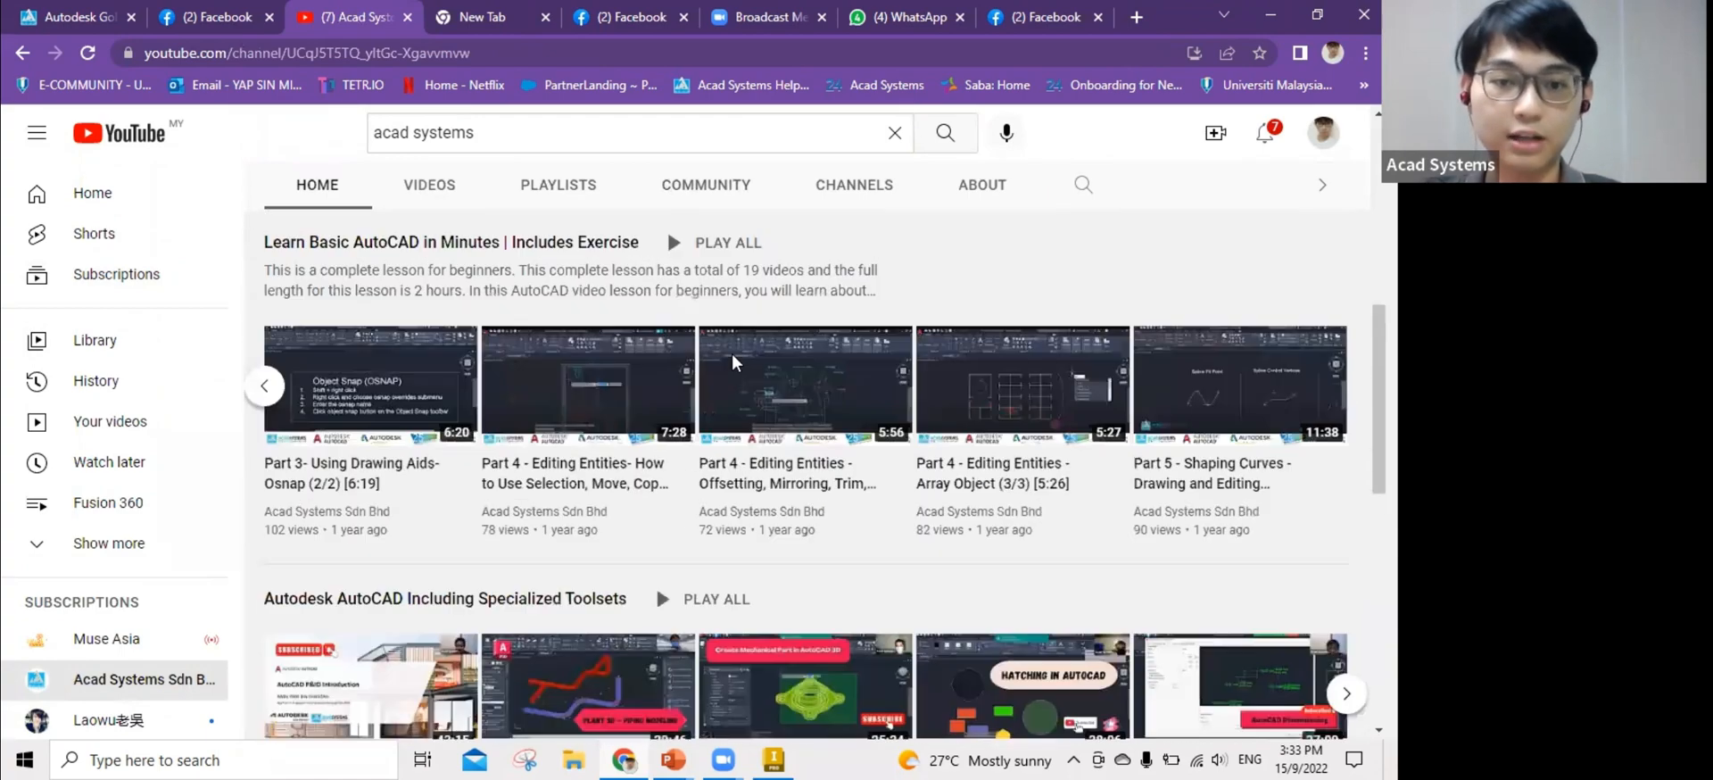
scroll(1067, 403, "up", 3)
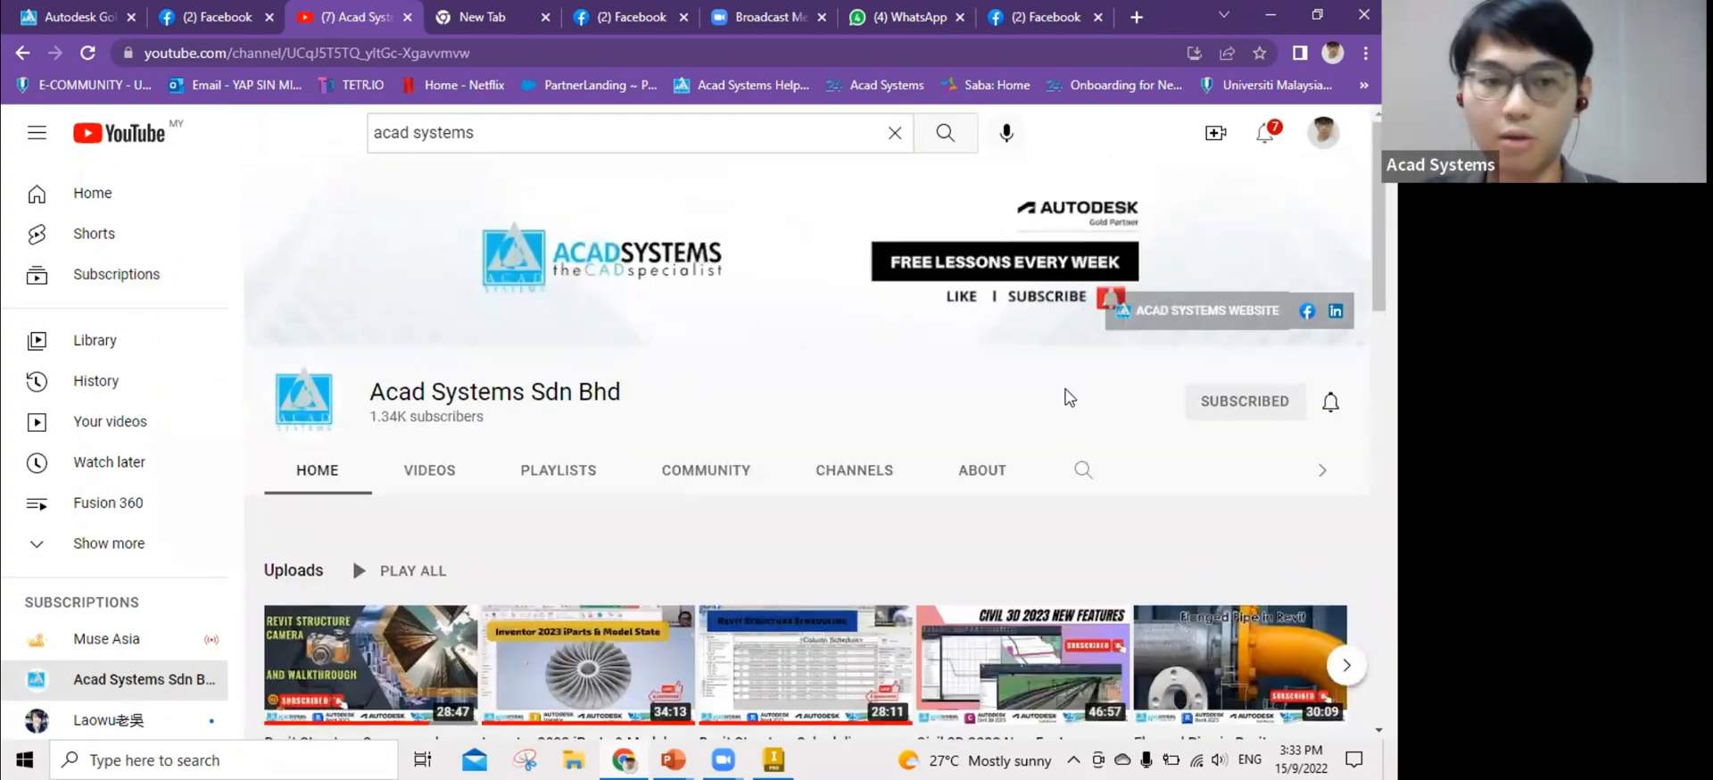
Examine the channel's playlists for AutoCAD Including Specialized Toolsets, Product Design & Manufacturing, and Architecture, Engineering & Construction, highlighting the first one's heading.
scroll(927, 431, "down", 10)
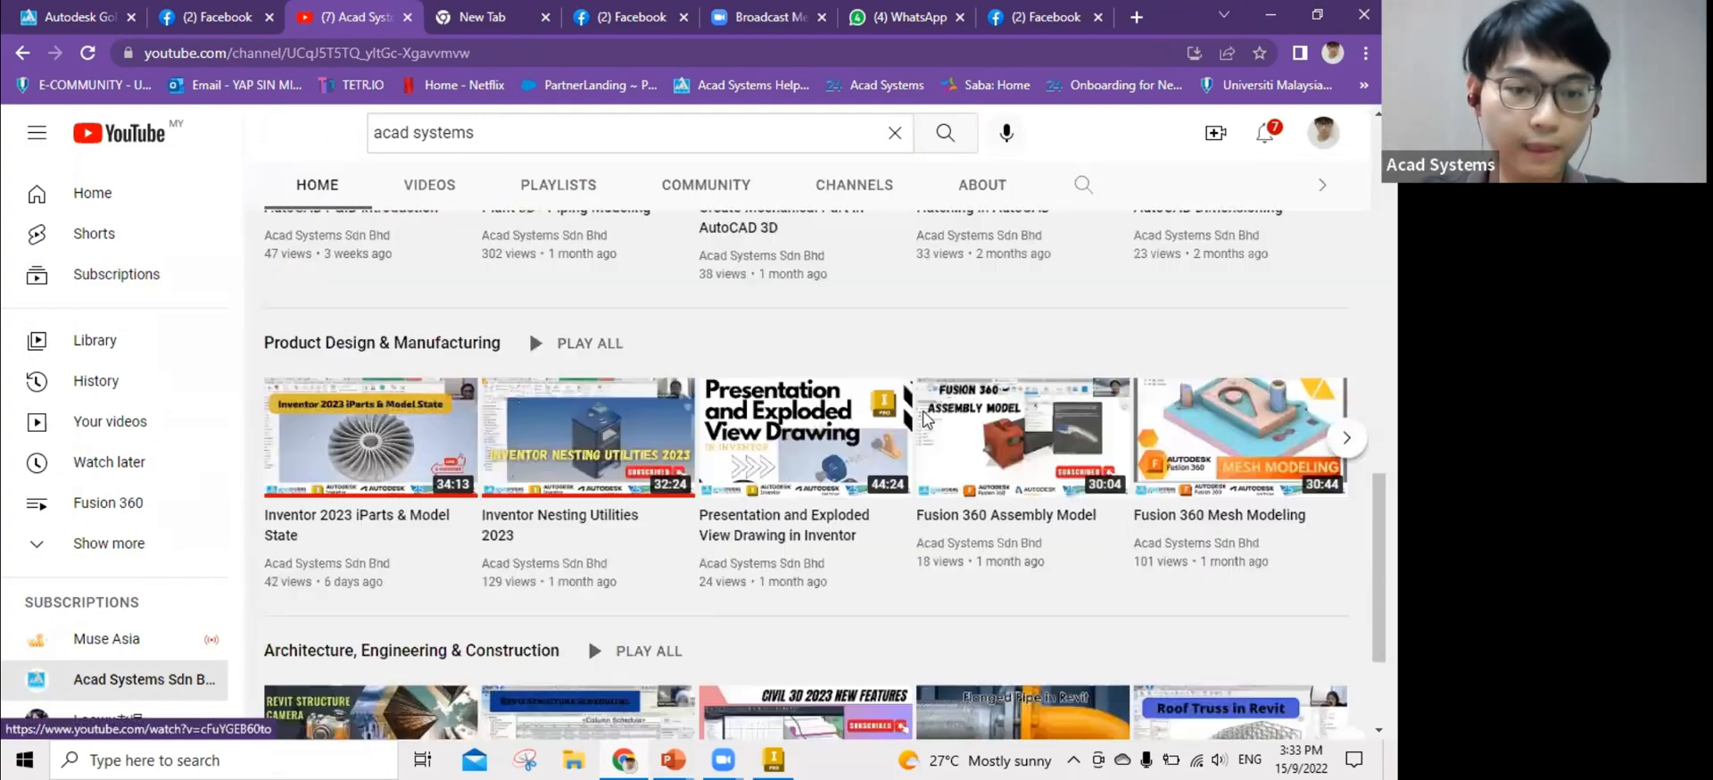
scroll(696, 241, "up", 12)
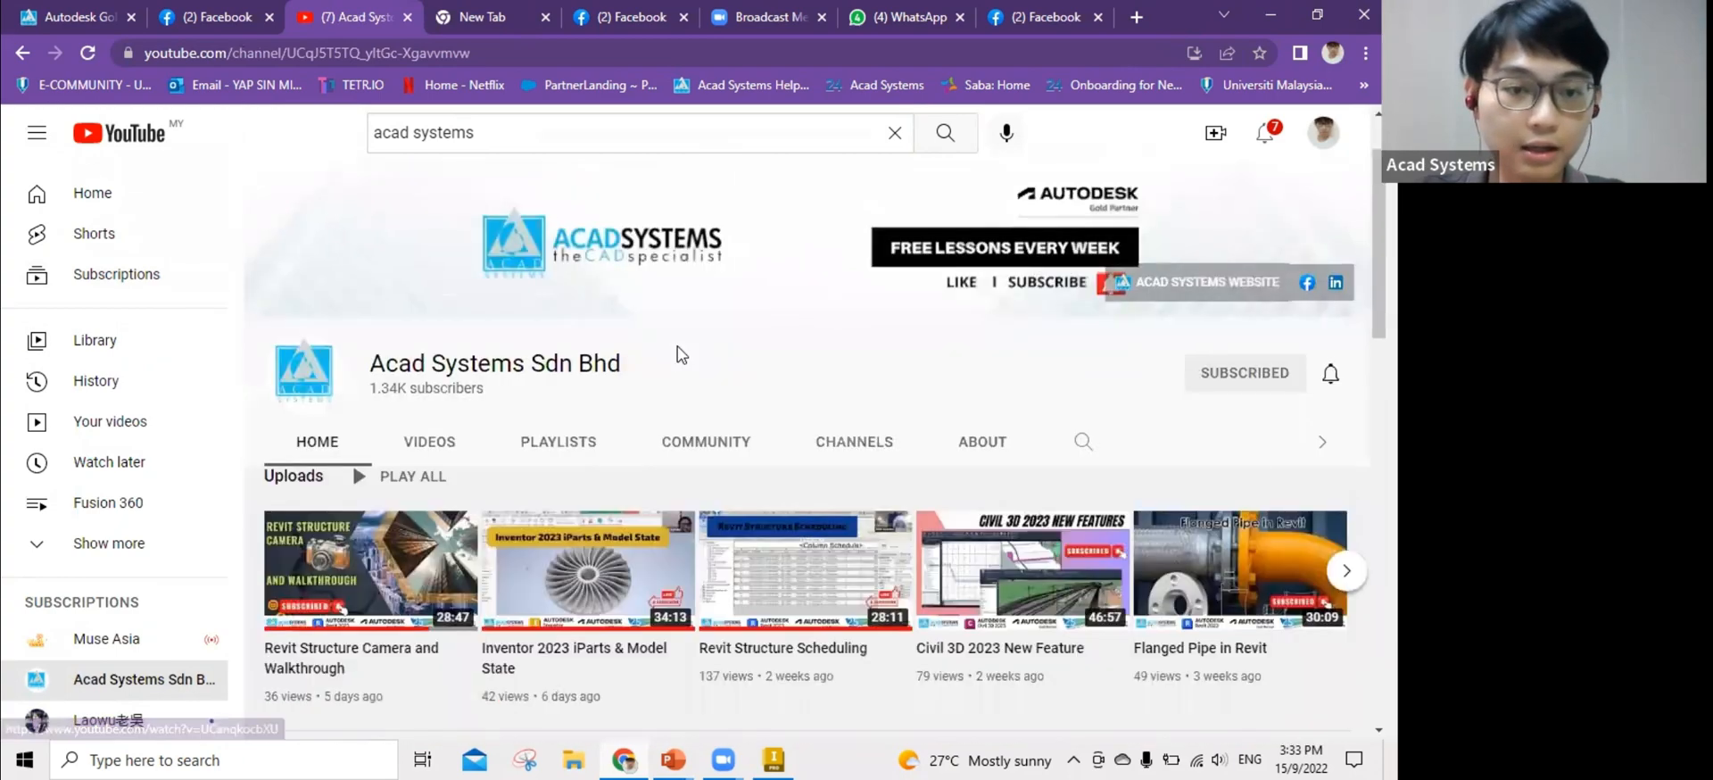
scroll(680, 351, "down", 9)
scroll(678, 357, "up", 2)
scroll(650, 371, "down", 3)
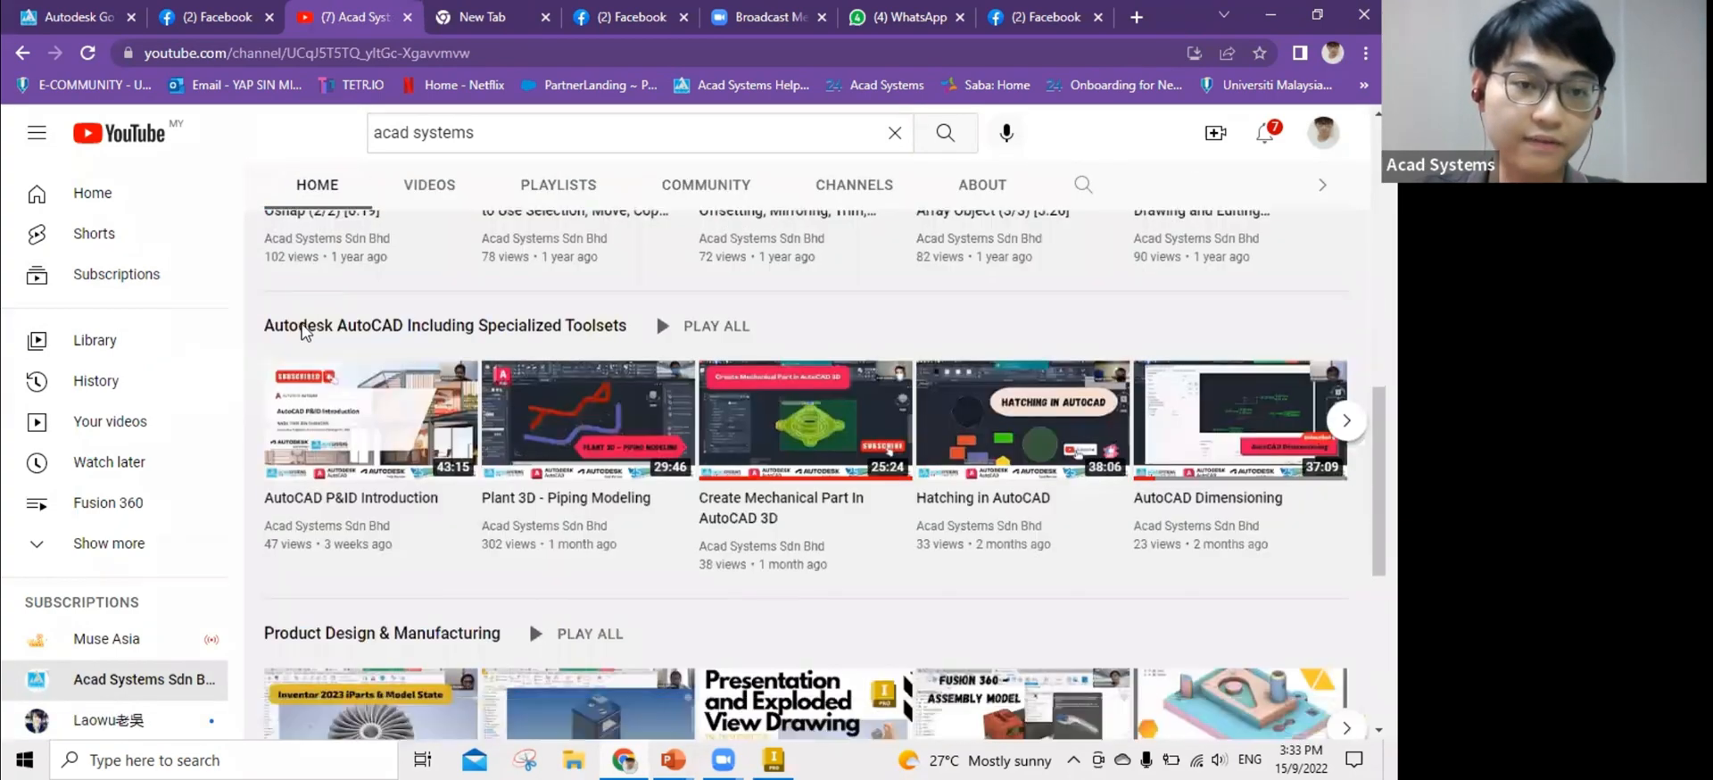
left_click_drag(758, 306, 267, 308)
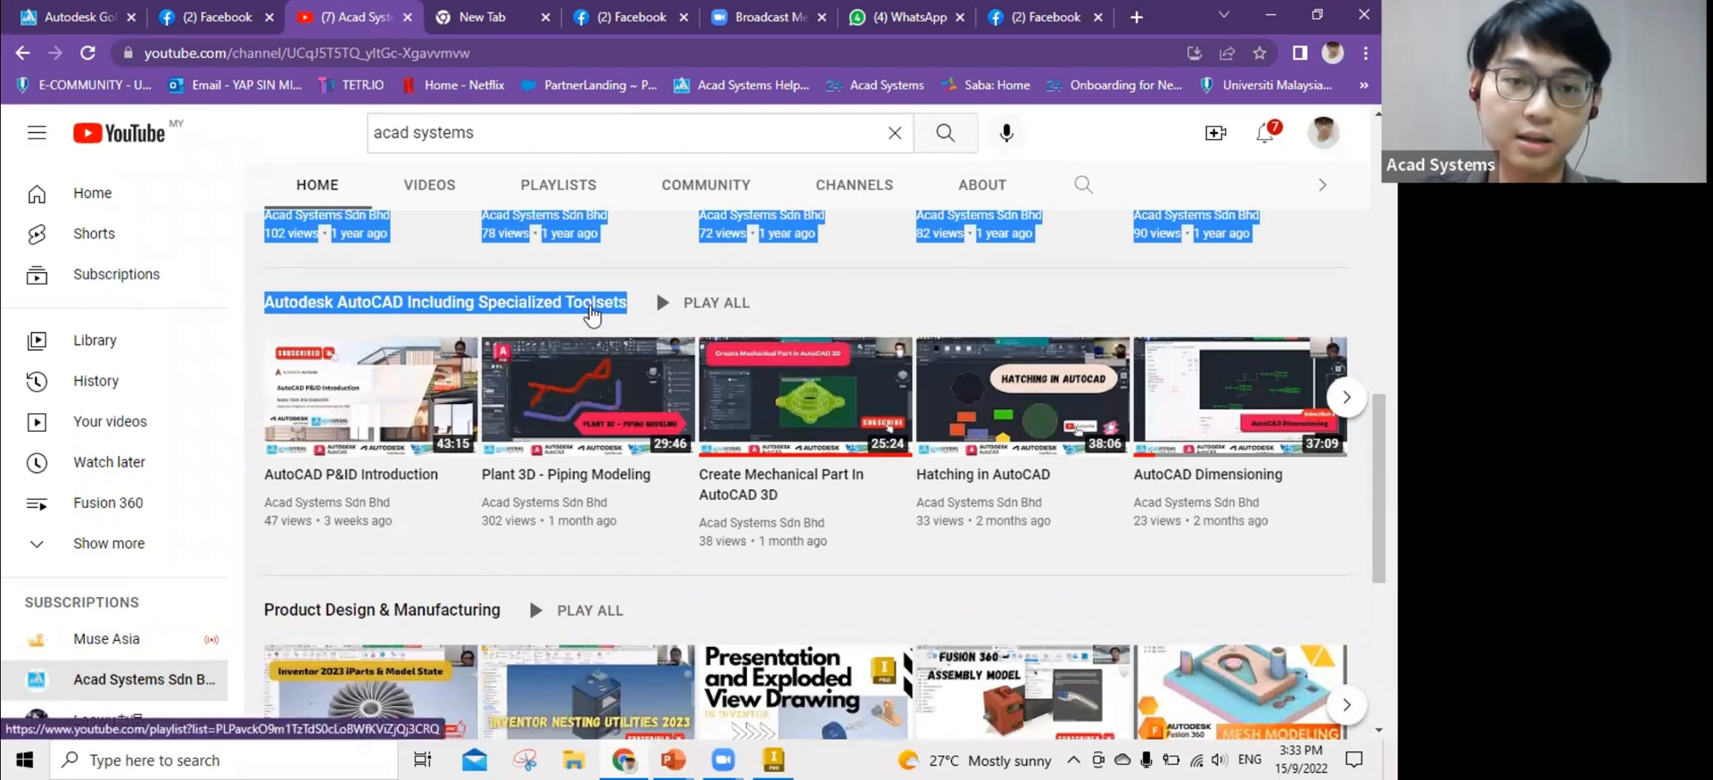
scroll(589, 304, "down", 1)
scroll(546, 305, "up", 1)
scroll(615, 366, "down", 1)
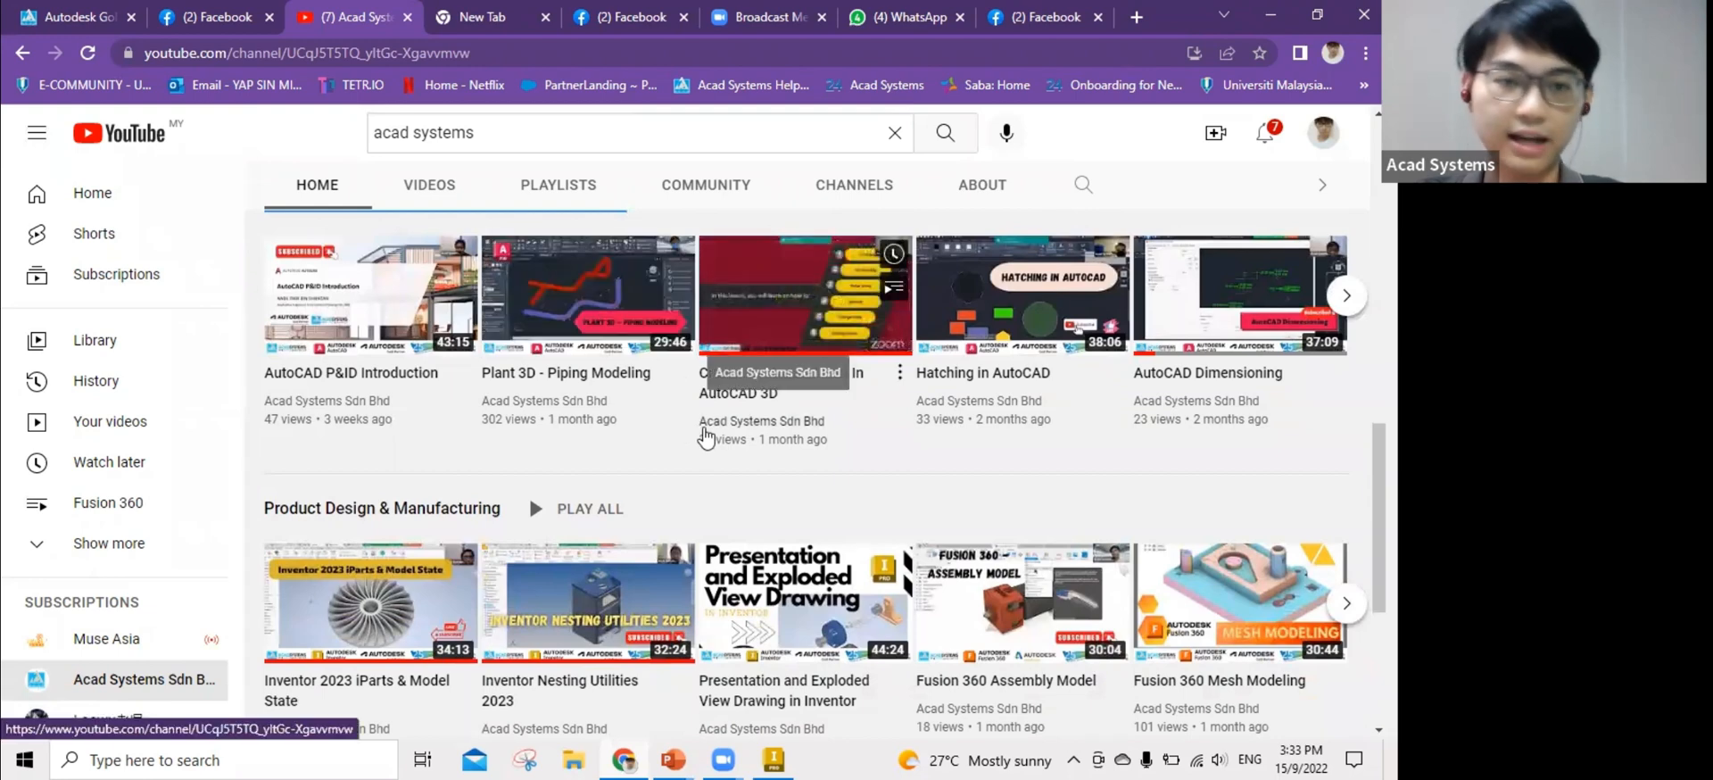
scroll(705, 438, "down", 1)
scroll(415, 419, "down", 3)
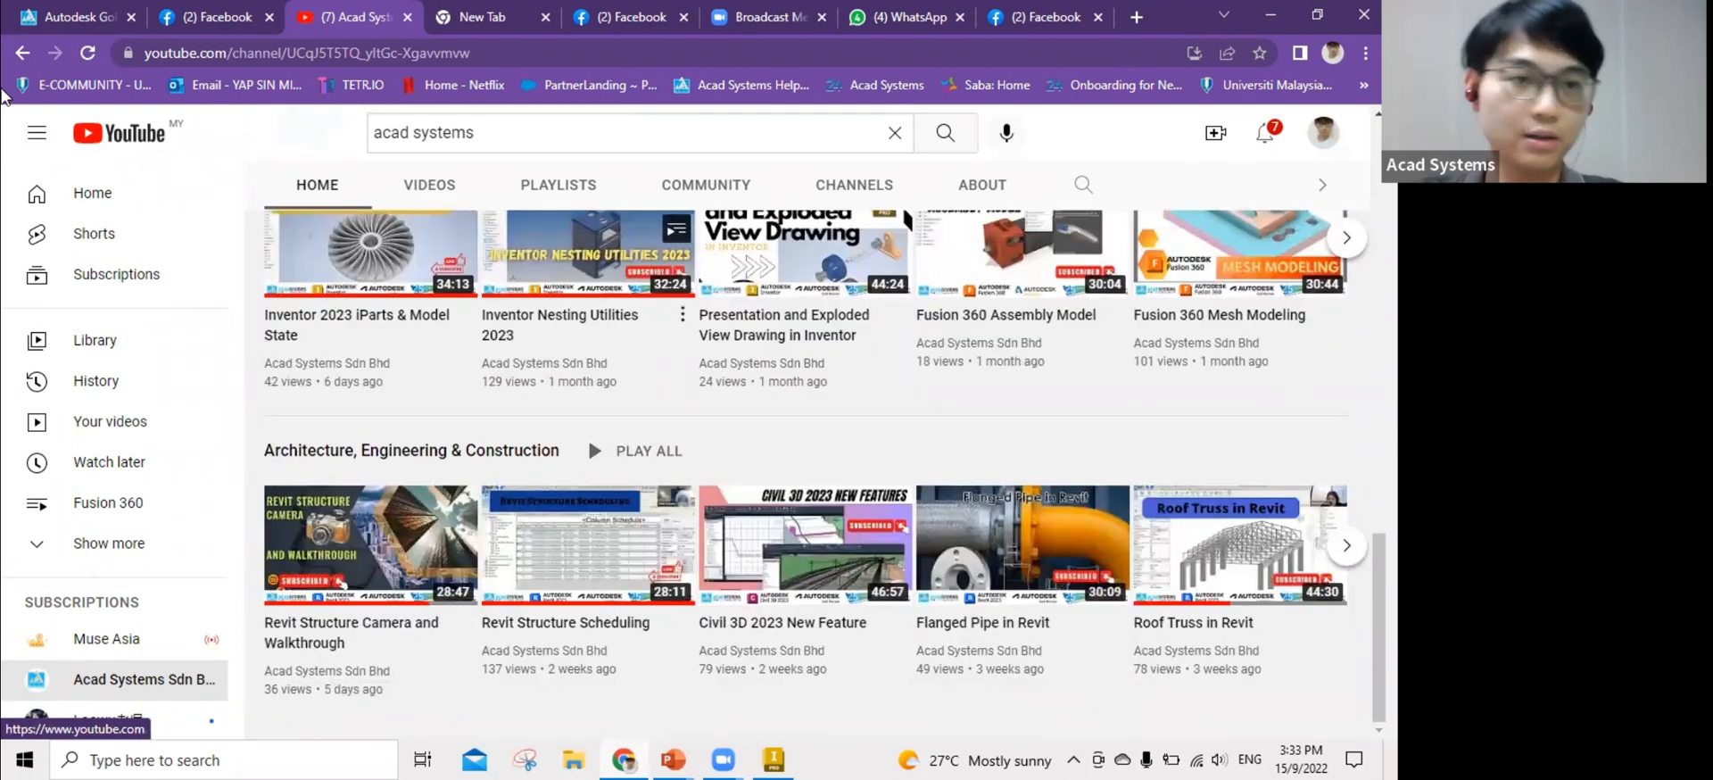
scroll(504, 401, "up", 5)
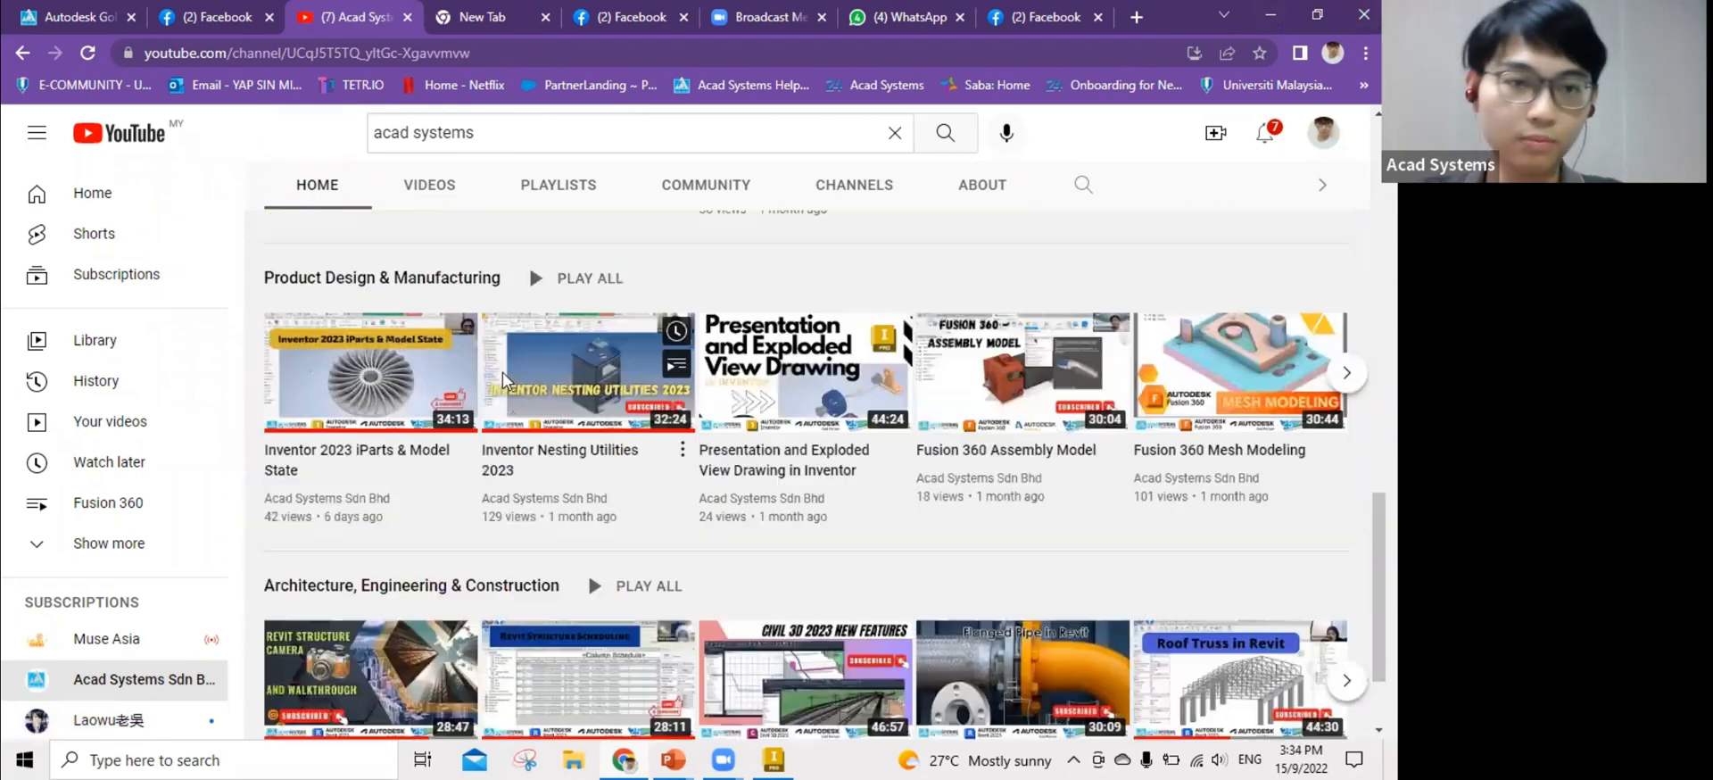
Return to the channel's header and switch to the acadsystems.com website.
left_click_drag(551, 348, 555, 190)
scroll(746, 423, "up", 10)
left_click(774, 397)
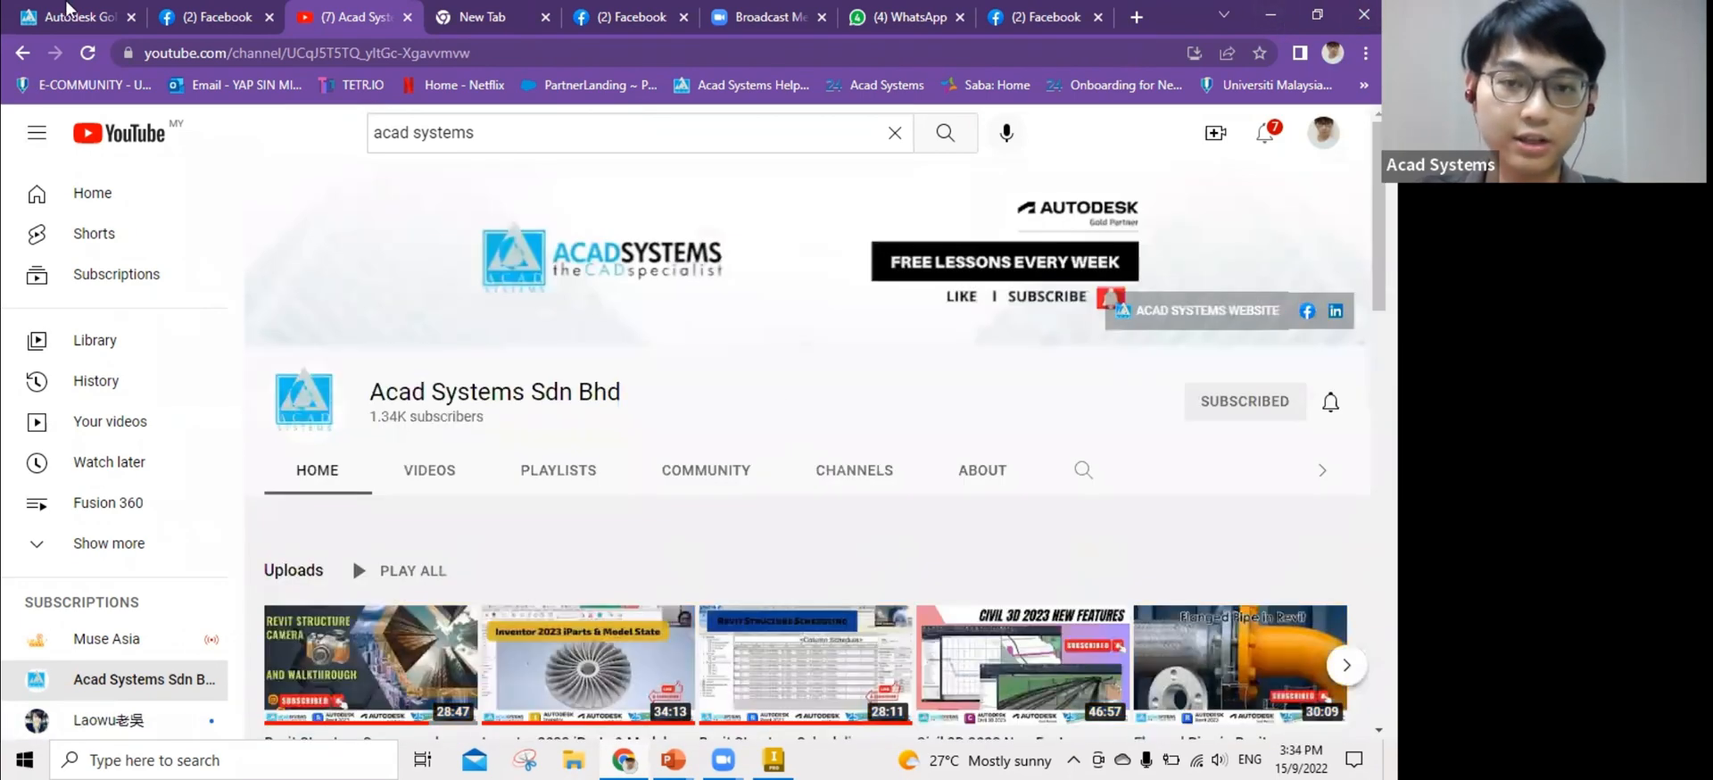
left_click(87, 16)
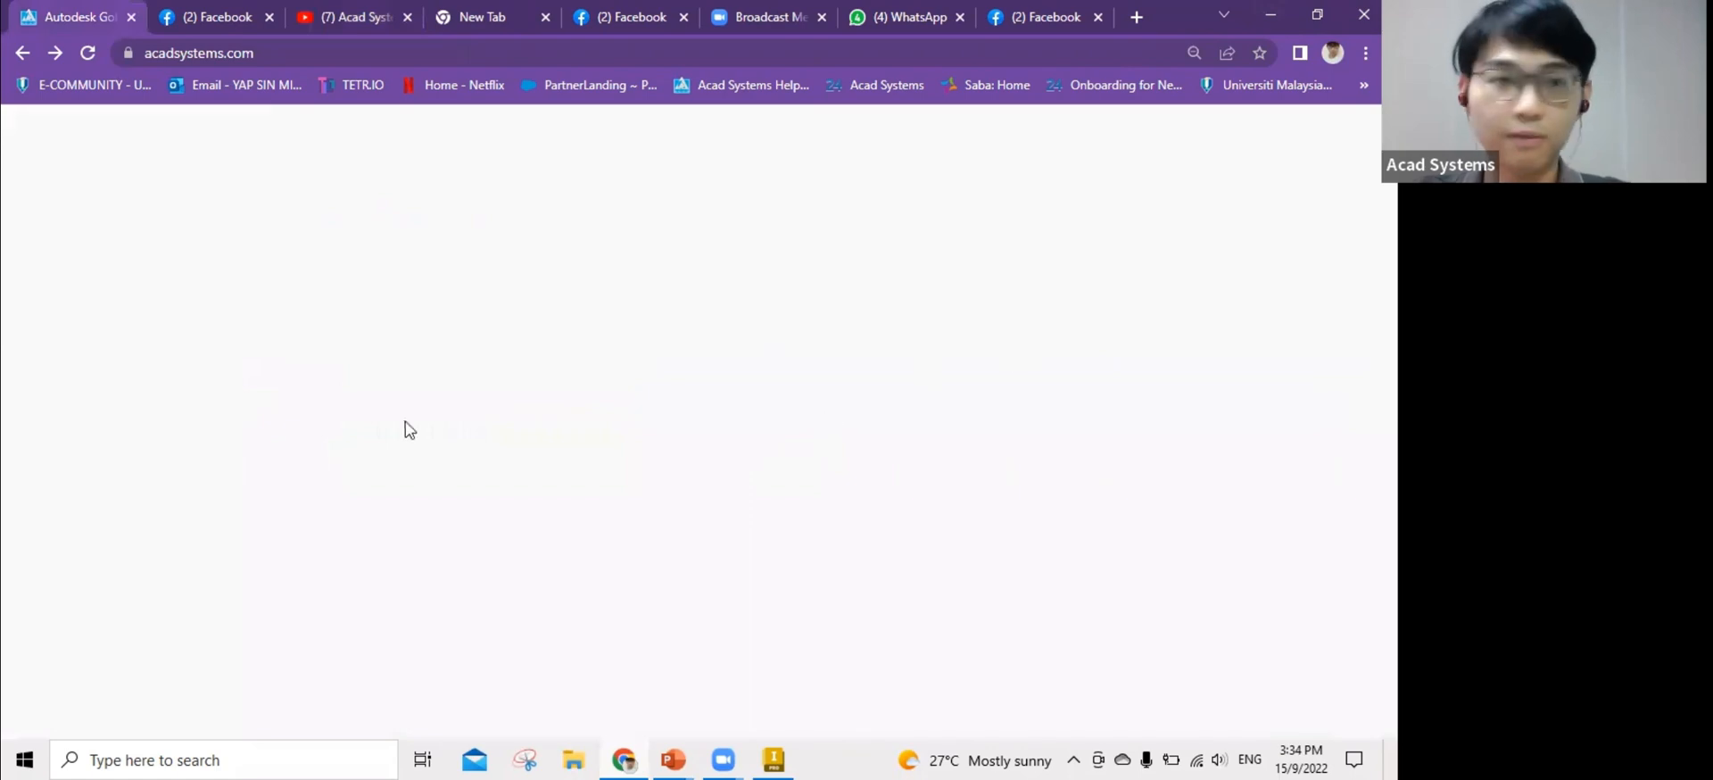
Examine the training schedule and the Latest Autodesk Online Lessons, Workshops, Webinars section of the home page.
scroll(711, 504, "up", 10)
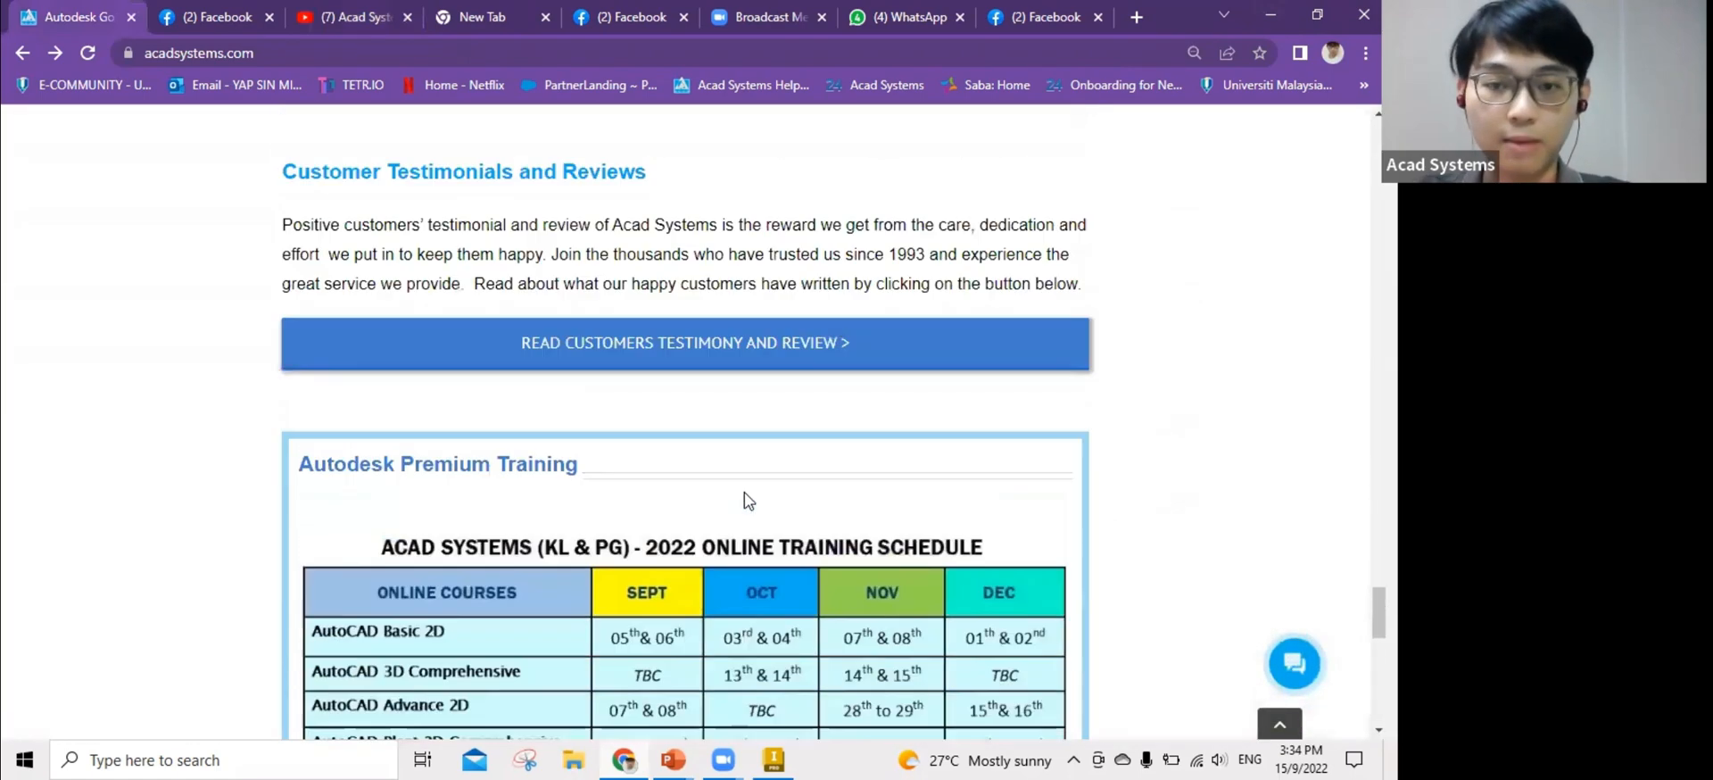
scroll(754, 499, "up", 15)
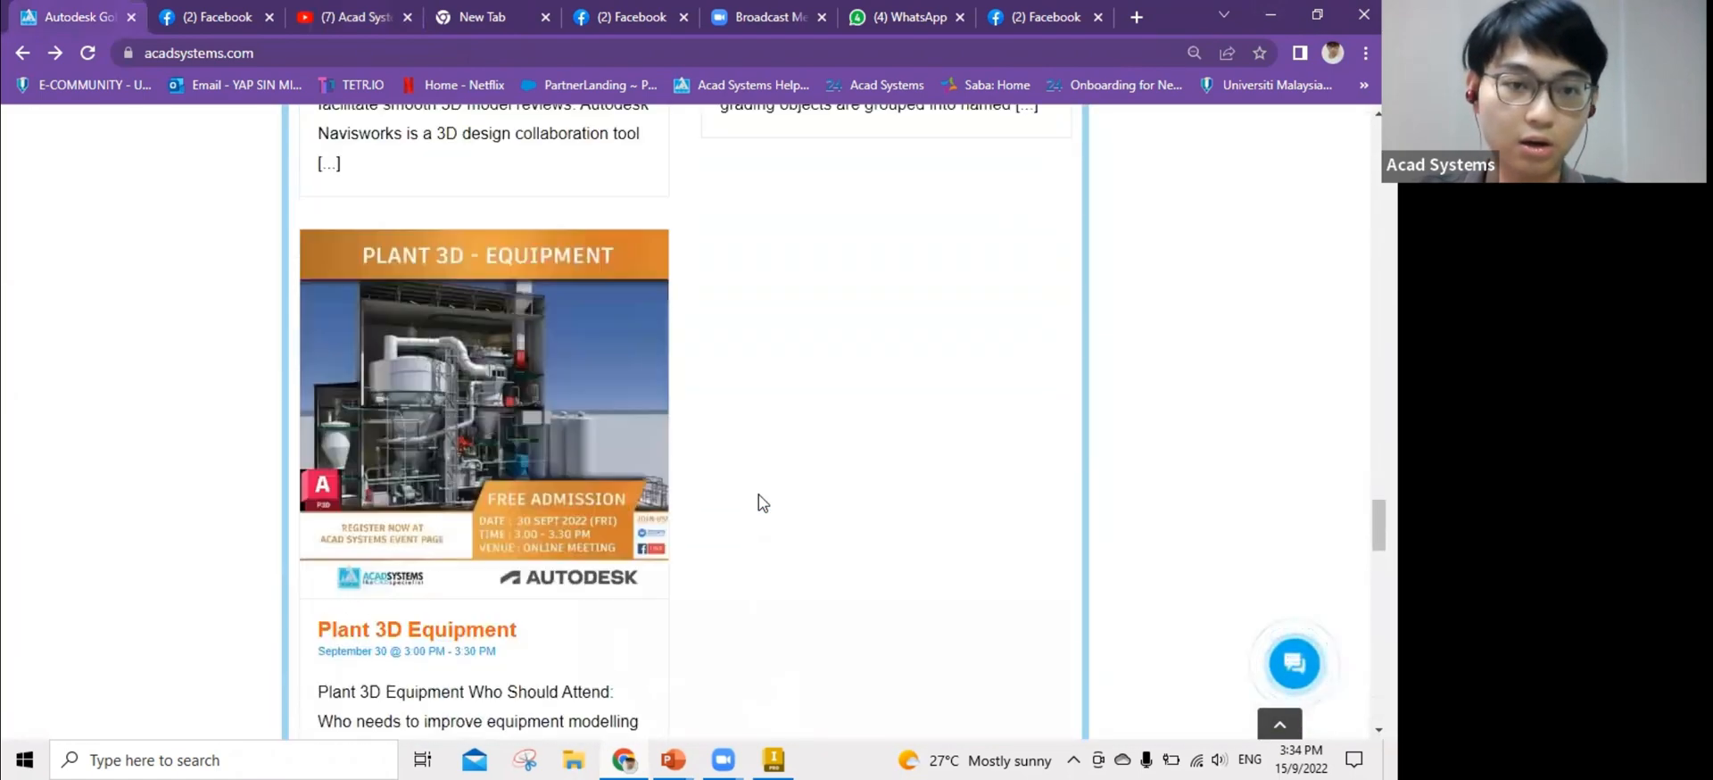
scroll(758, 503, "up", 10)
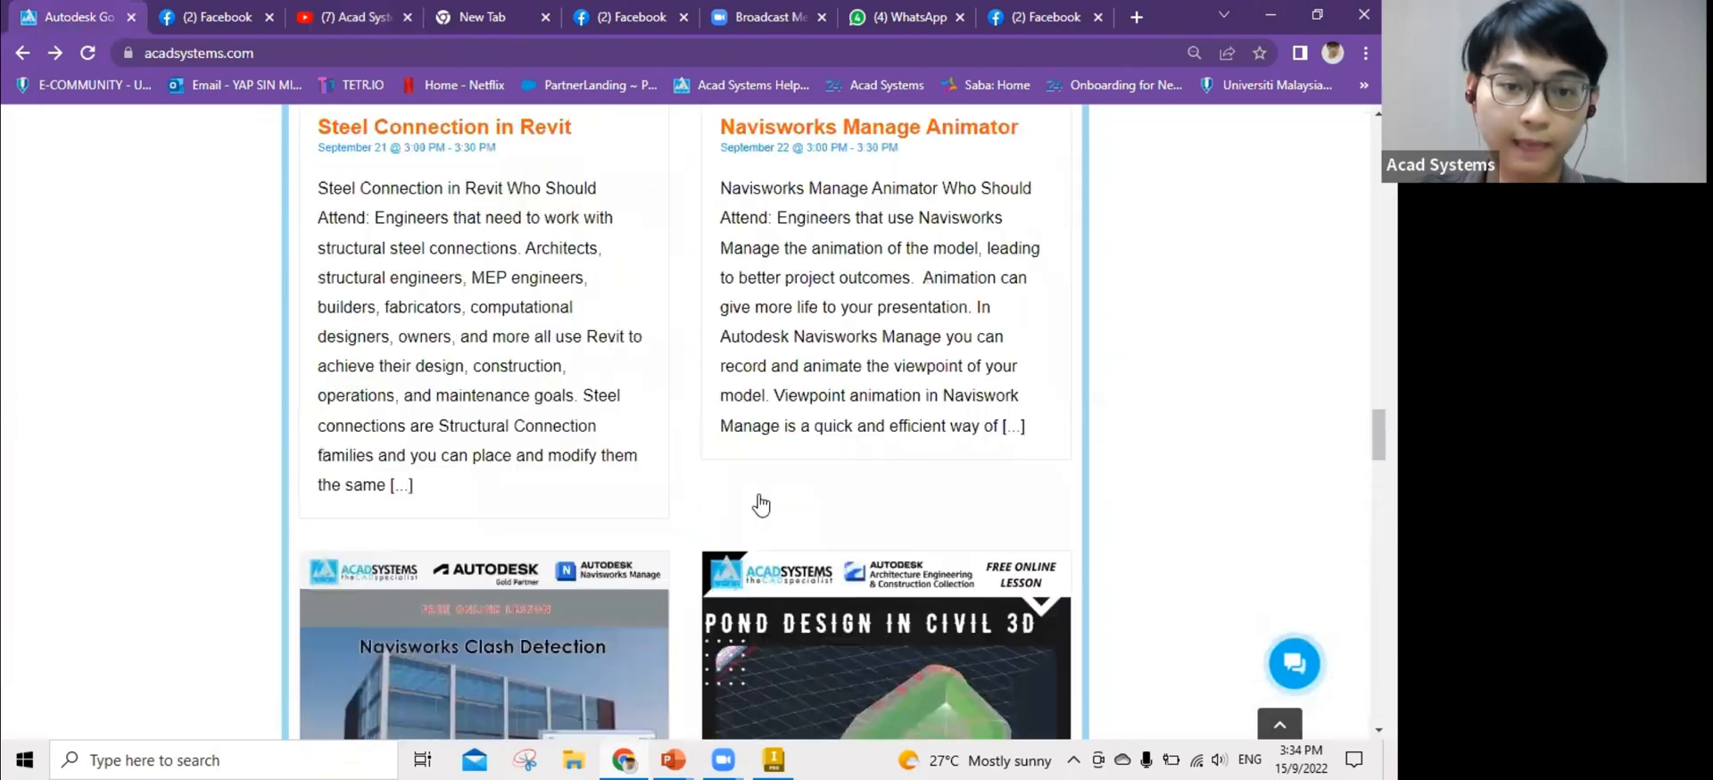
scroll(760, 505, "up", 12)
scroll(881, 539, "down", 3)
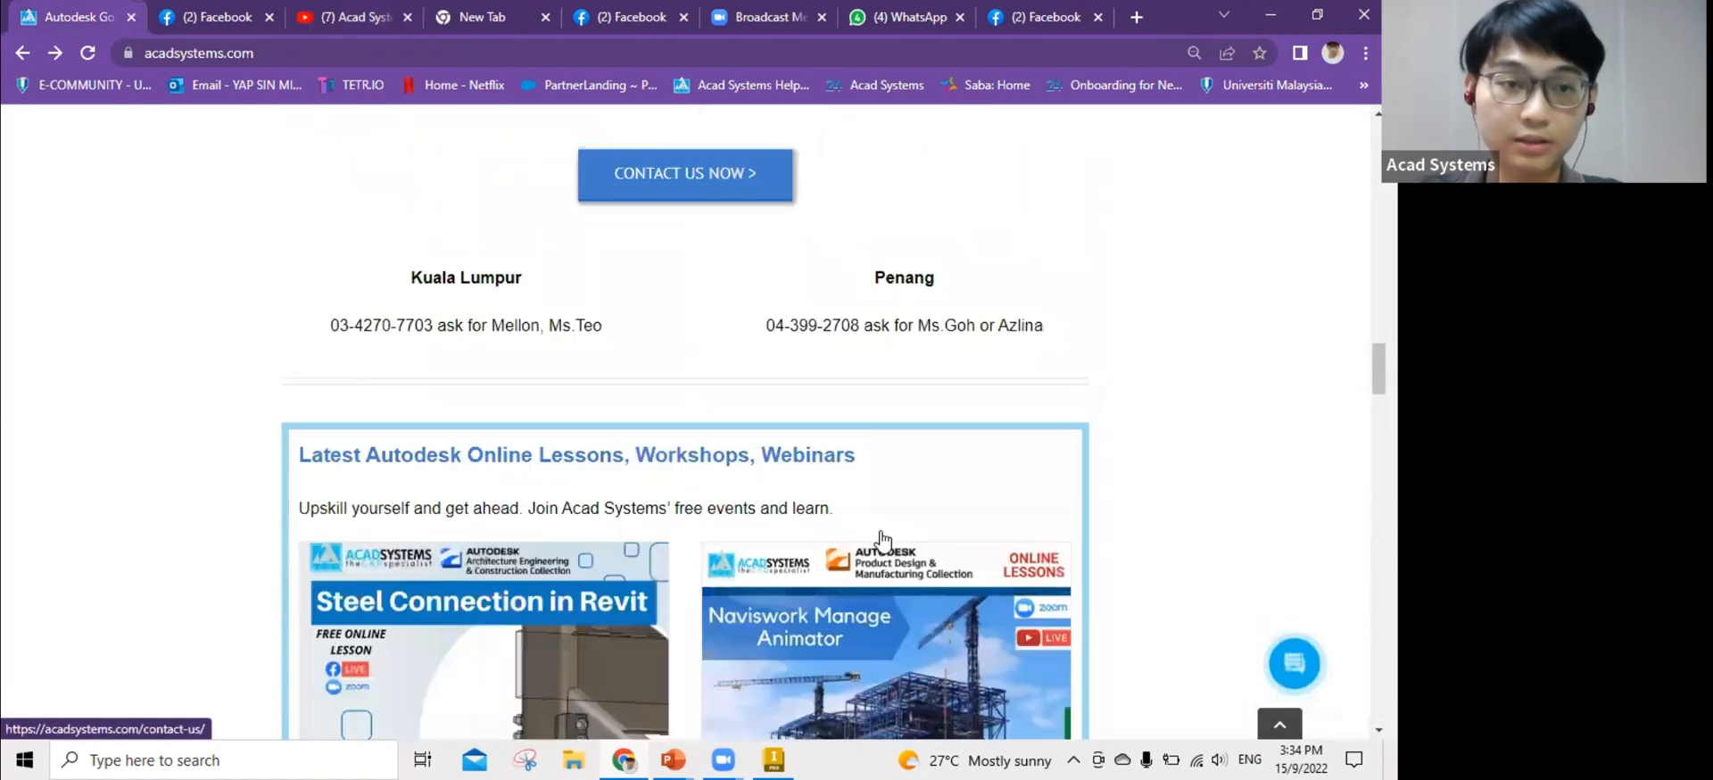
Examine the home page footer with the Facebook and YouTube links, Upcoming Events and the expanded chat options.
scroll(882, 539, "down", 15)
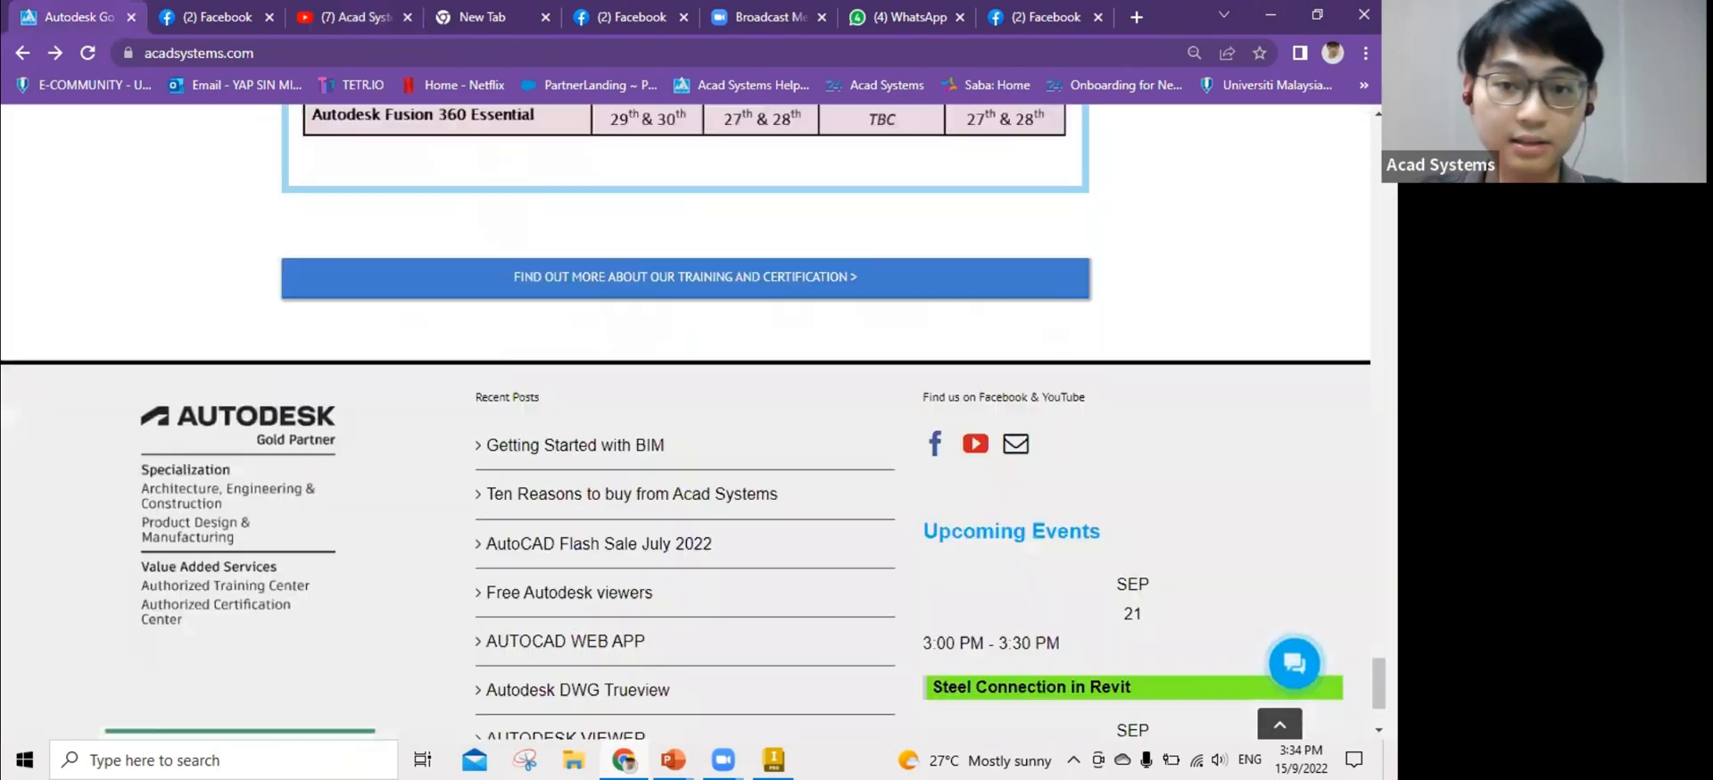
scroll(686, 420, "down", 2)
scroll(685, 419, "up", 1)
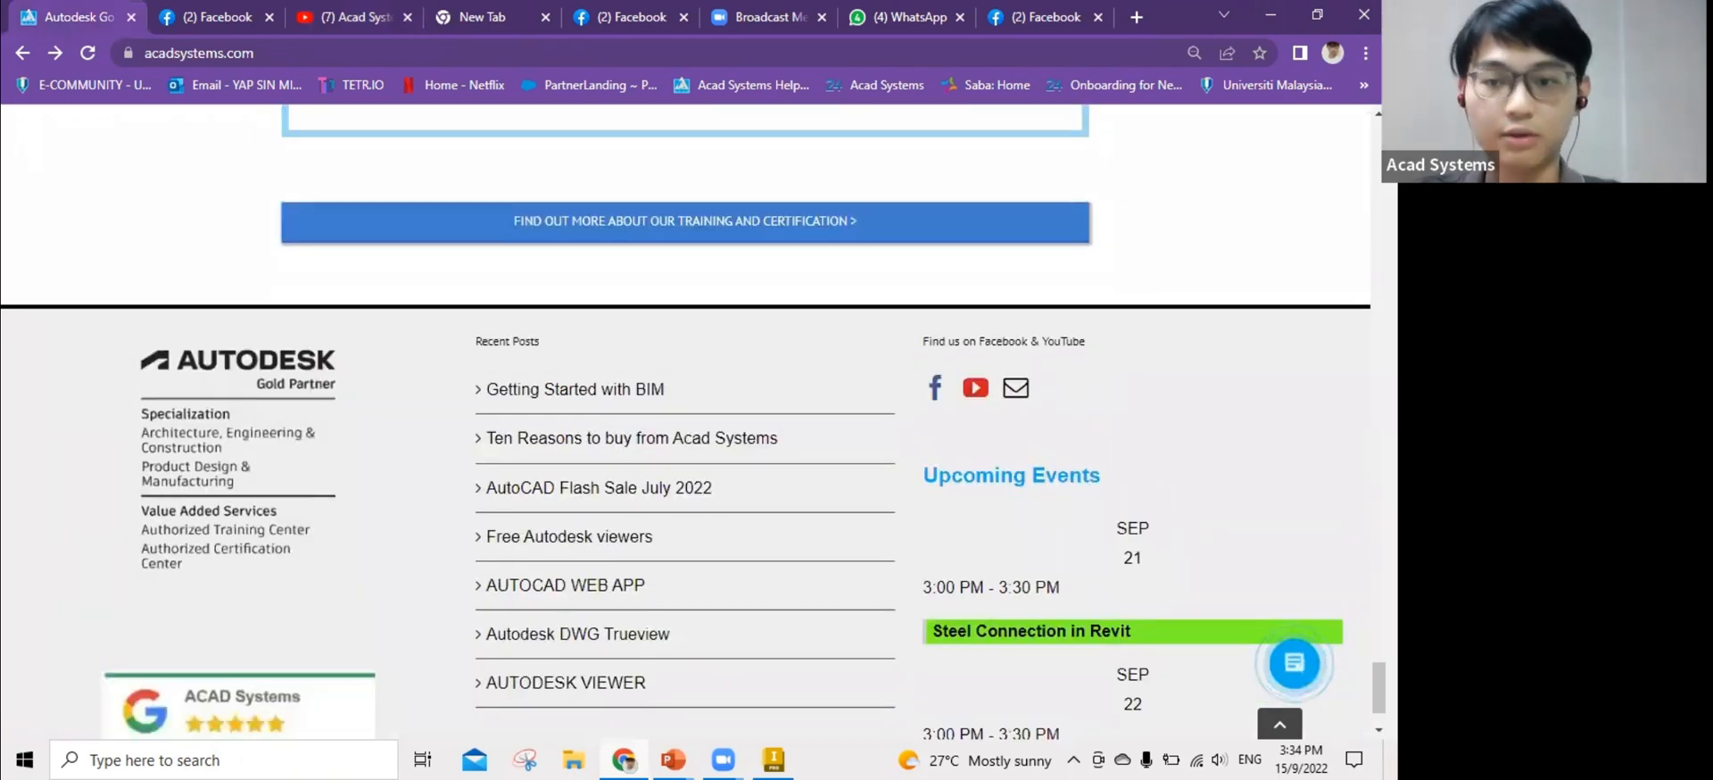
scroll(1267, 562, "up", 5)
scroll(1267, 562, "down", 5)
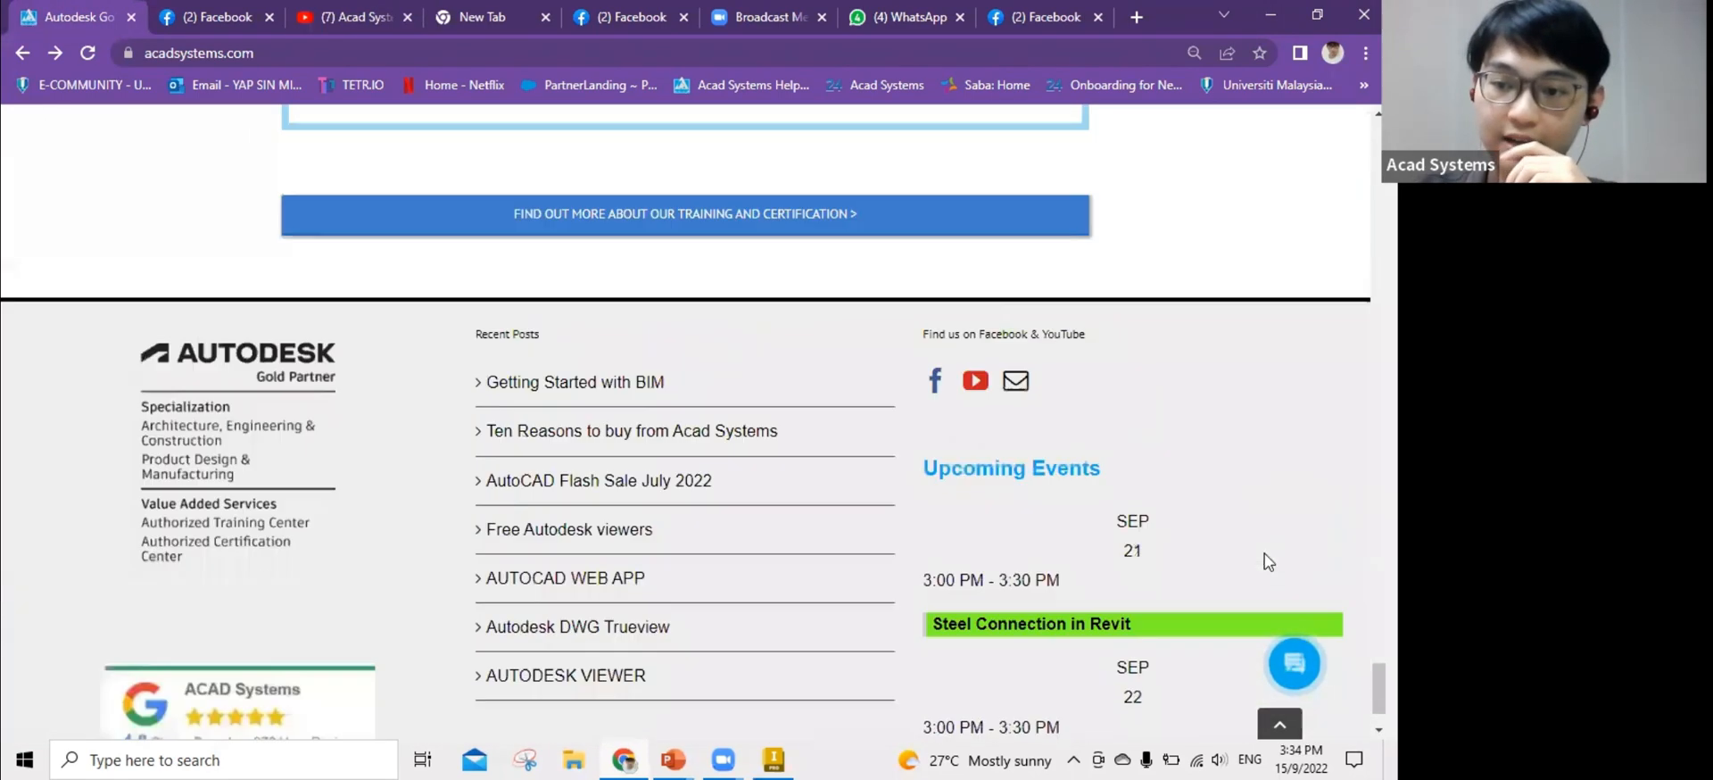
scroll(1267, 562, "down", 1)
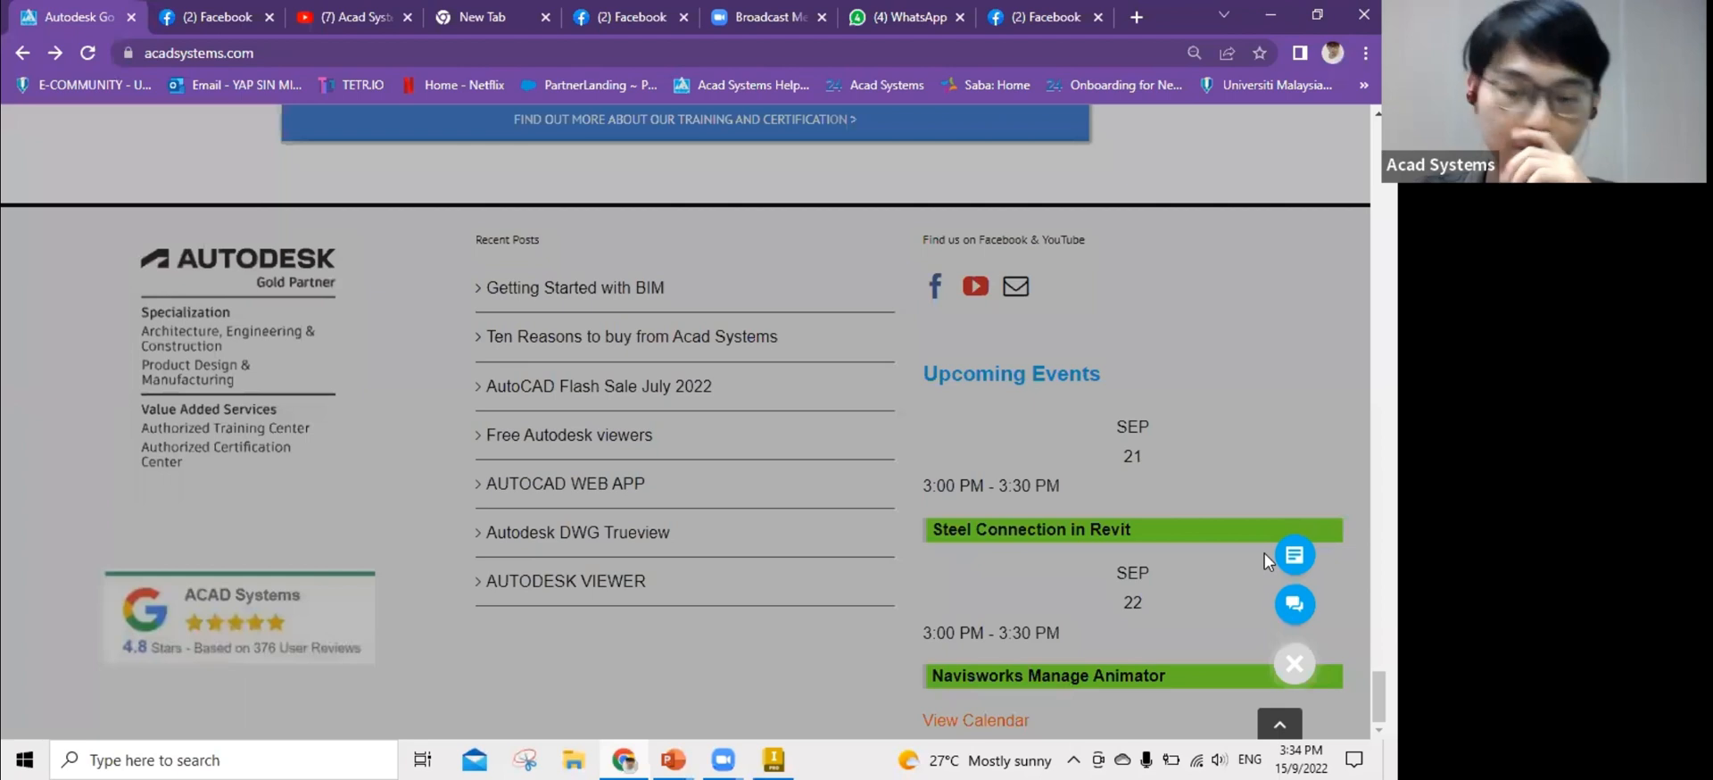